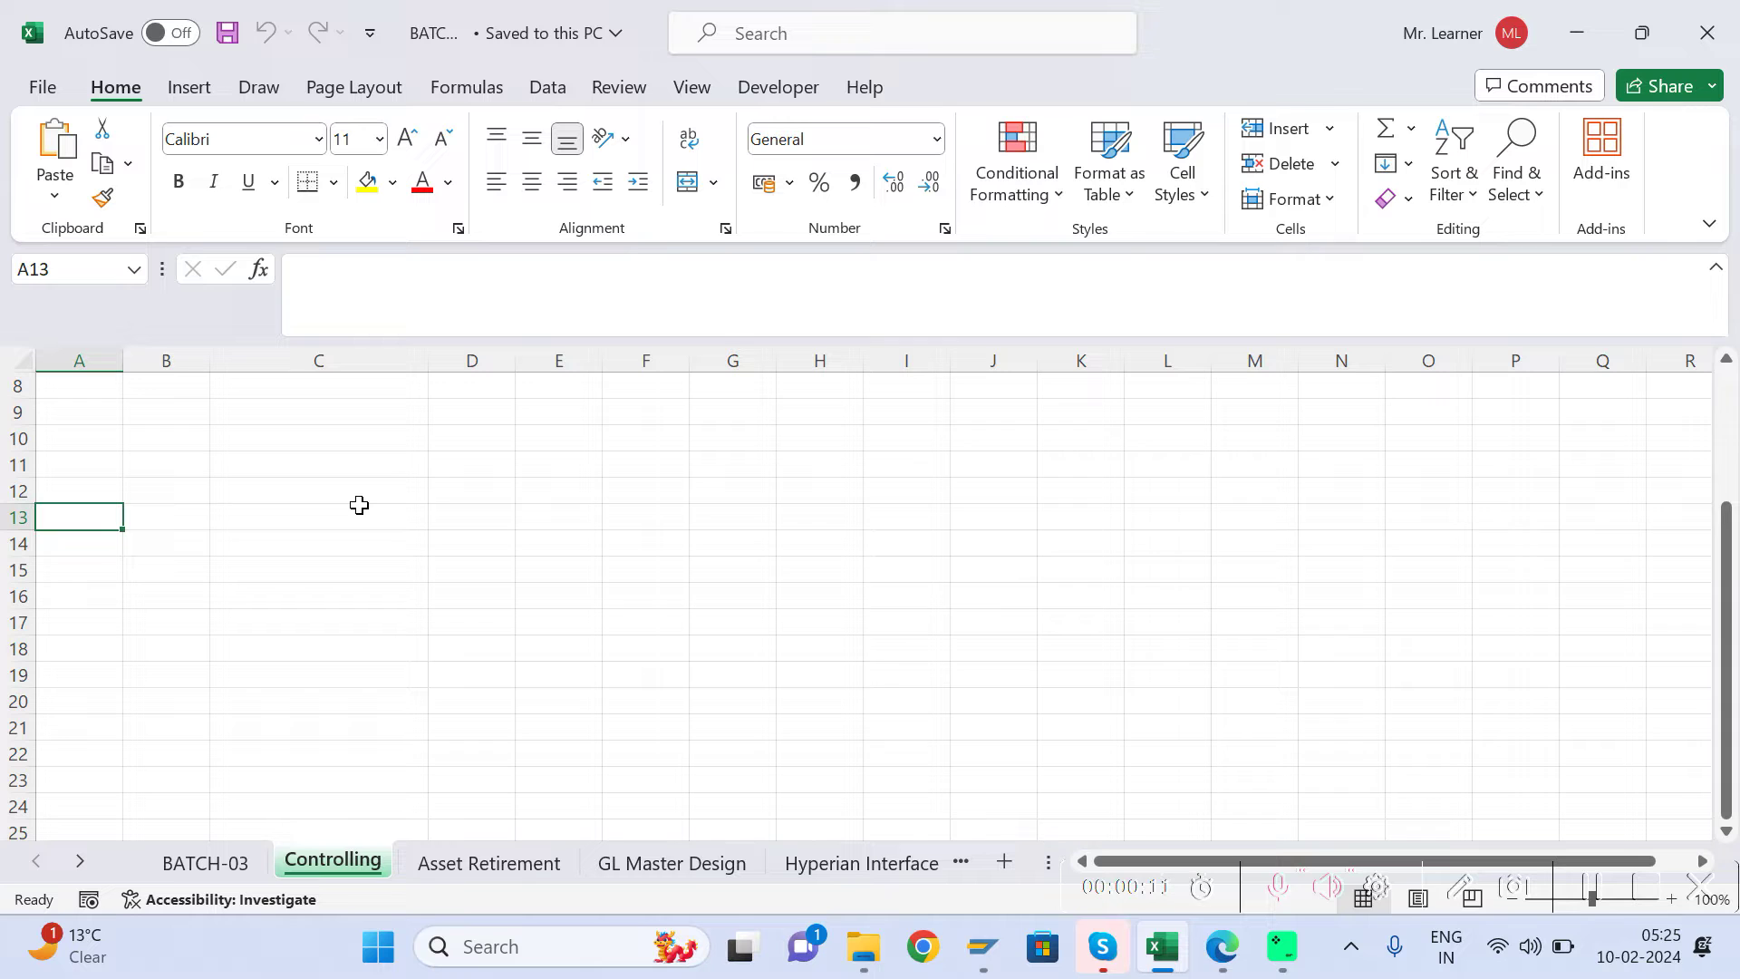
Step: Enter the heading 'STATISTICAL KEY FIGURE' in cell A11 and save the workbook
left_click(98, 466)
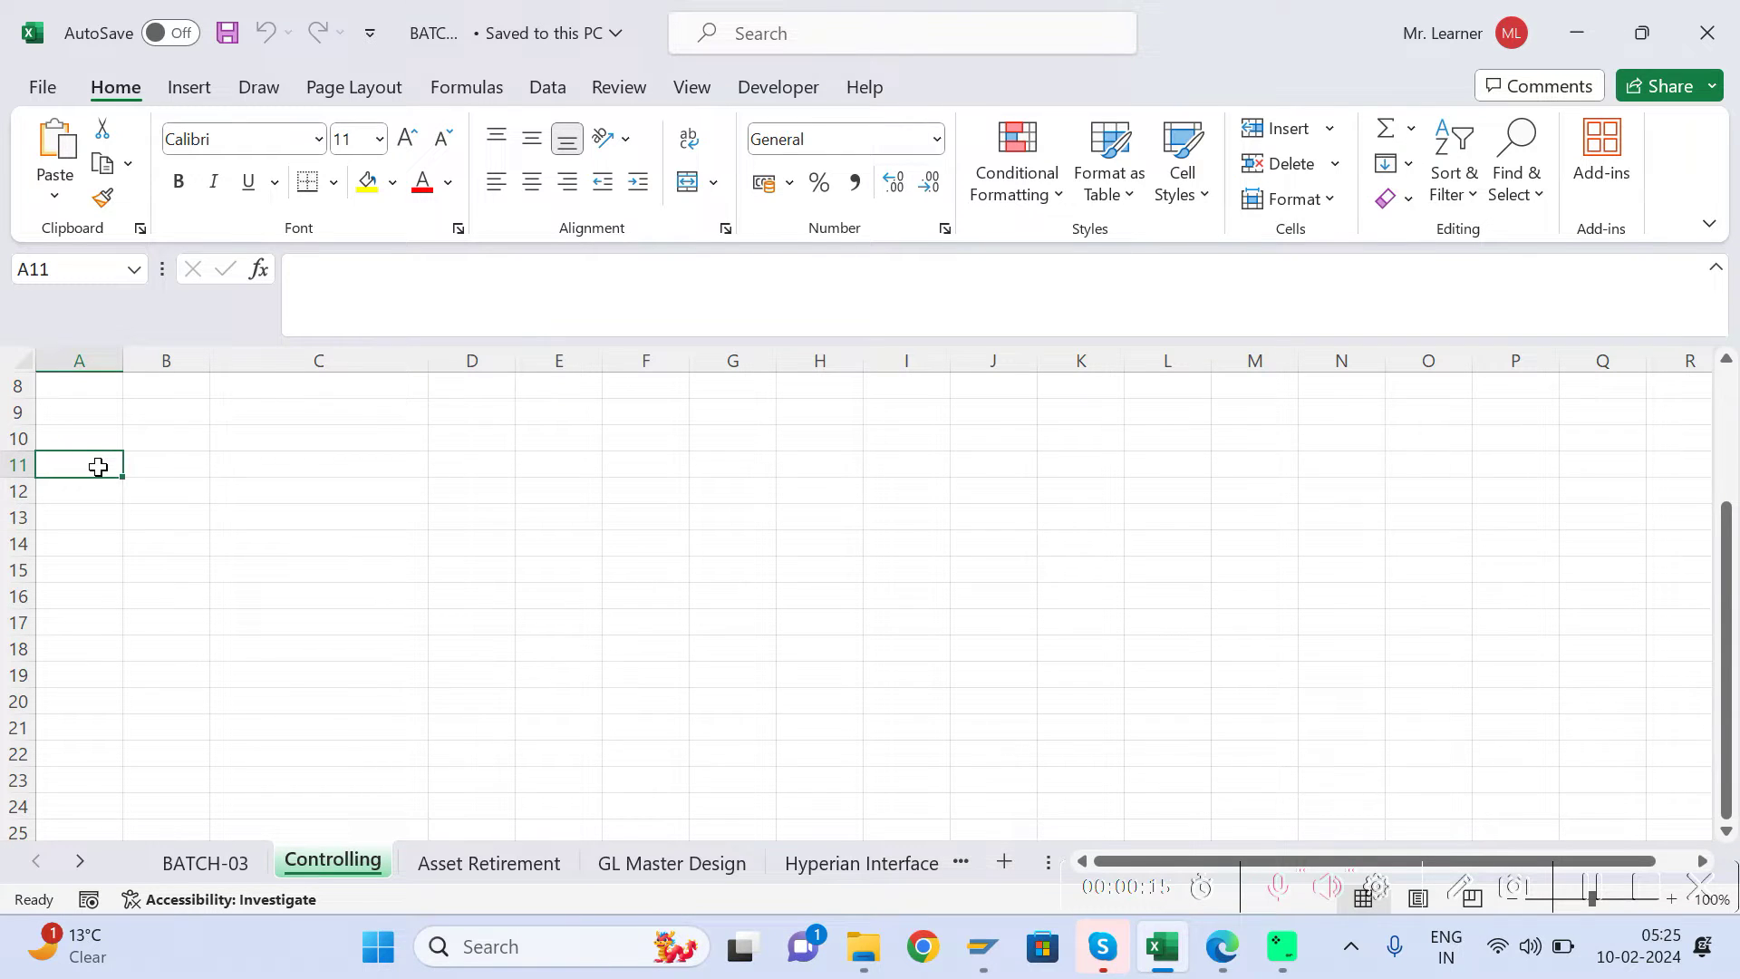
type("STATIS")
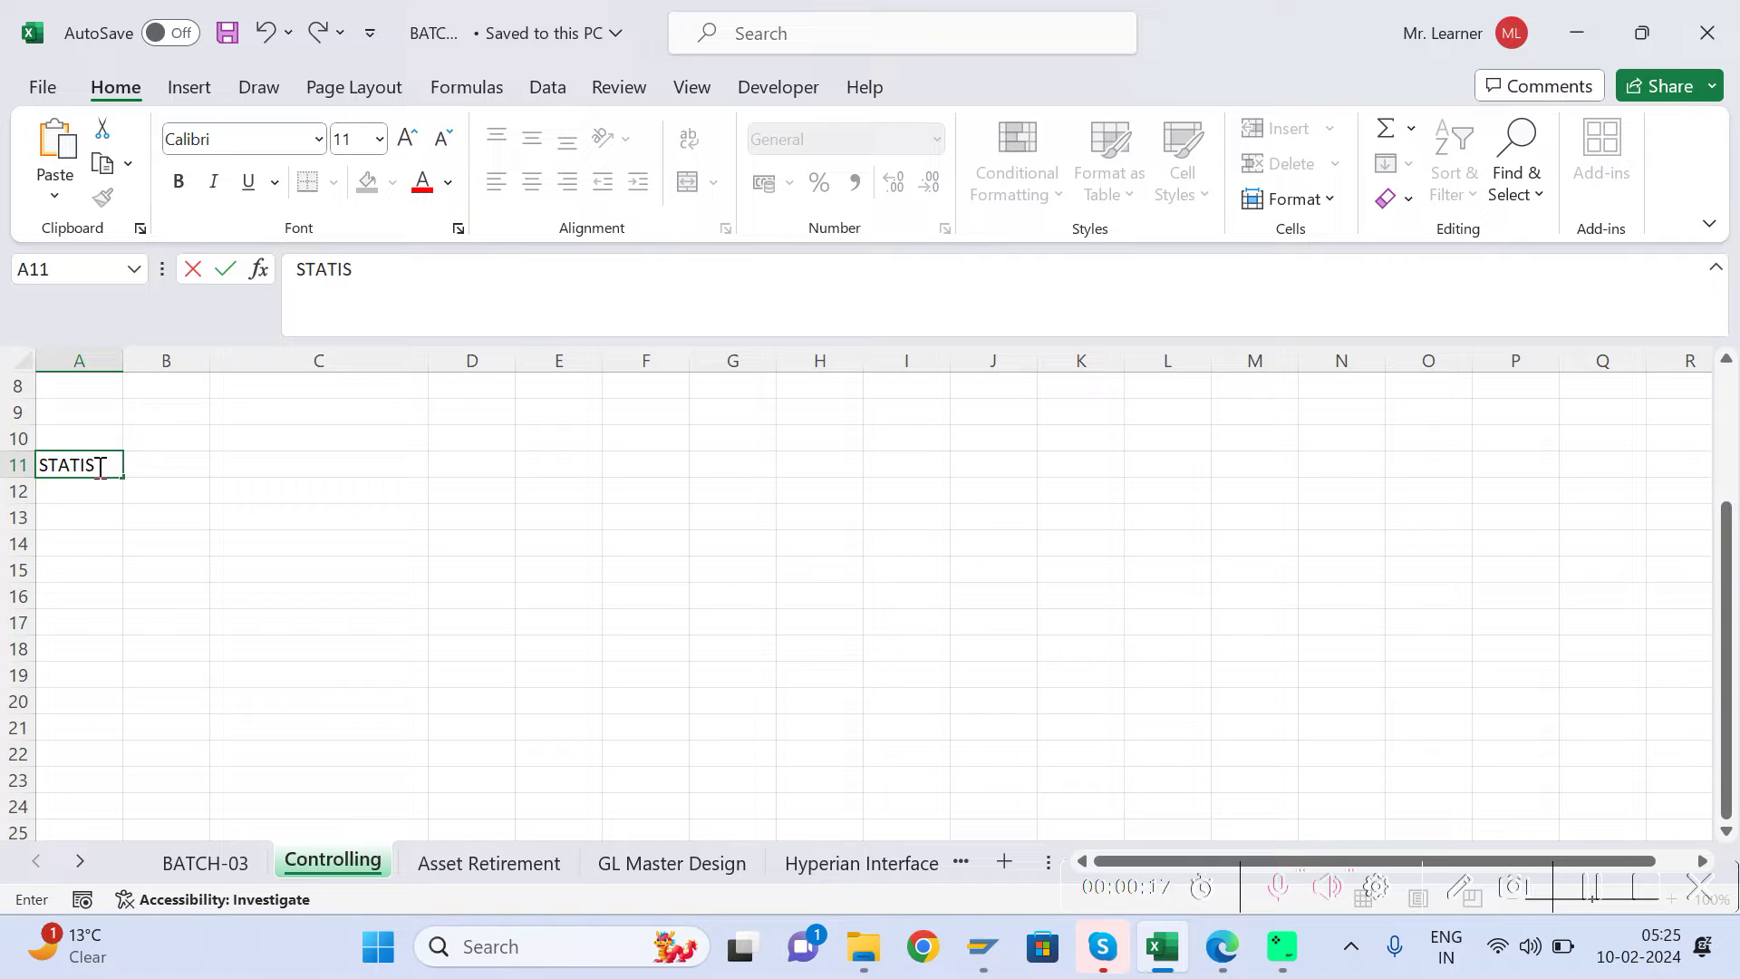
type("TICAL KE")
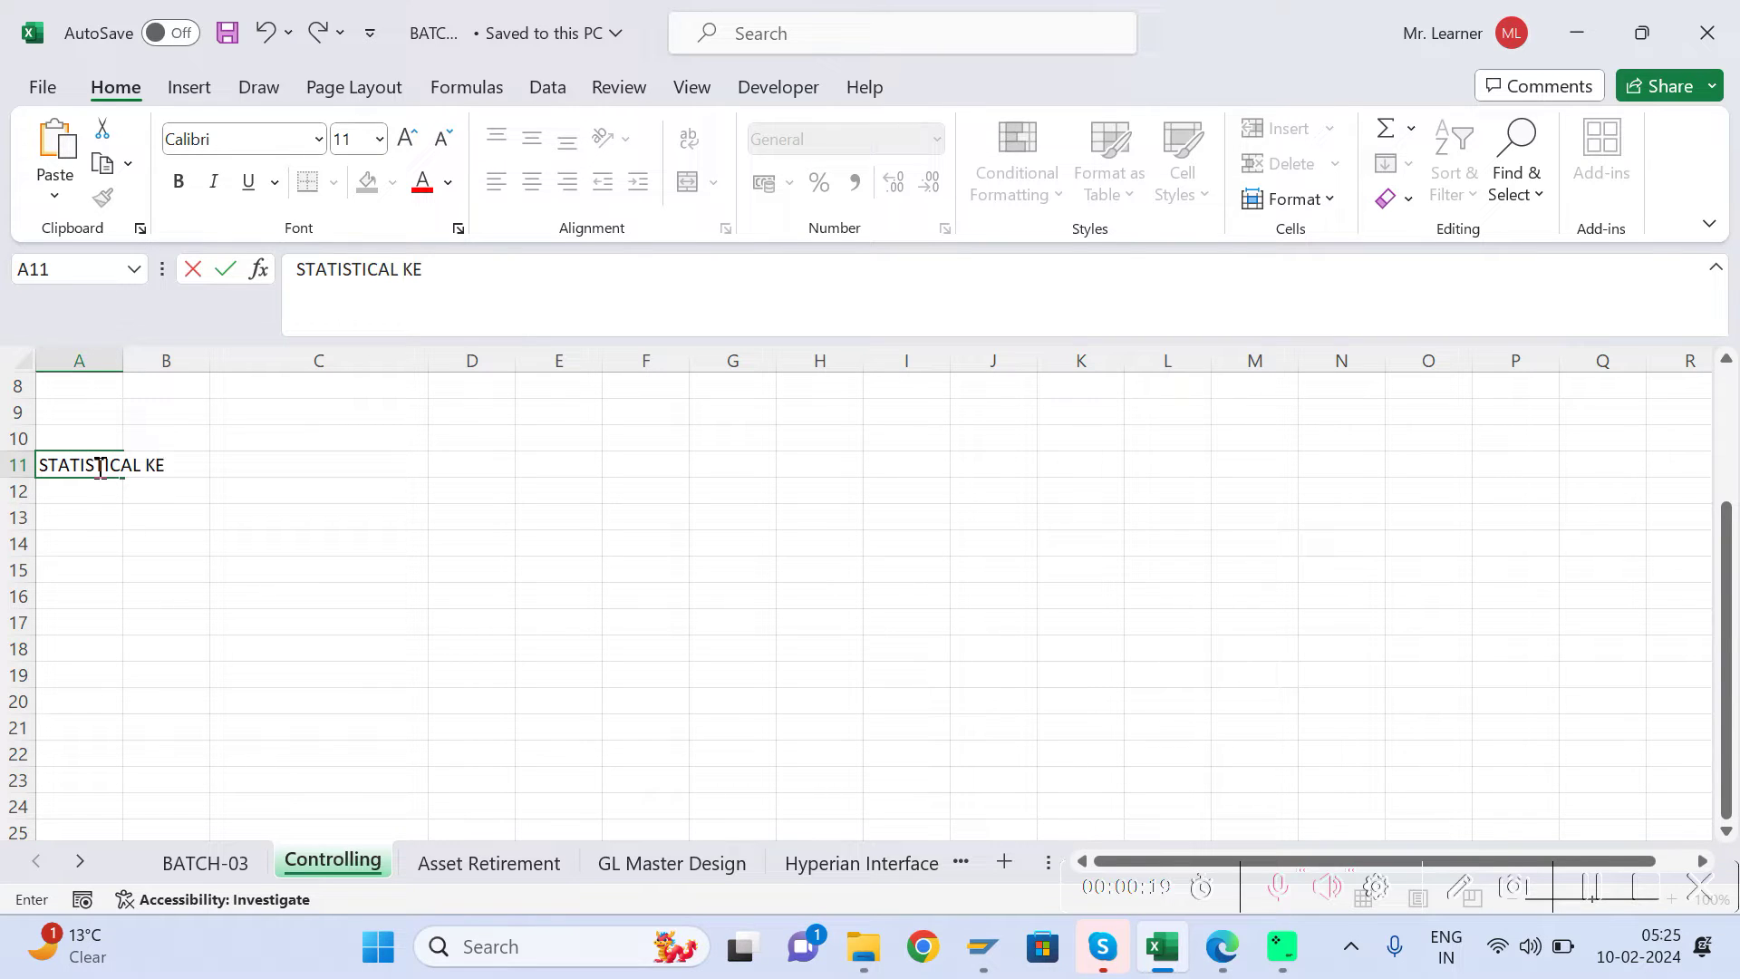
type("Y FIGURE")
key("Return")
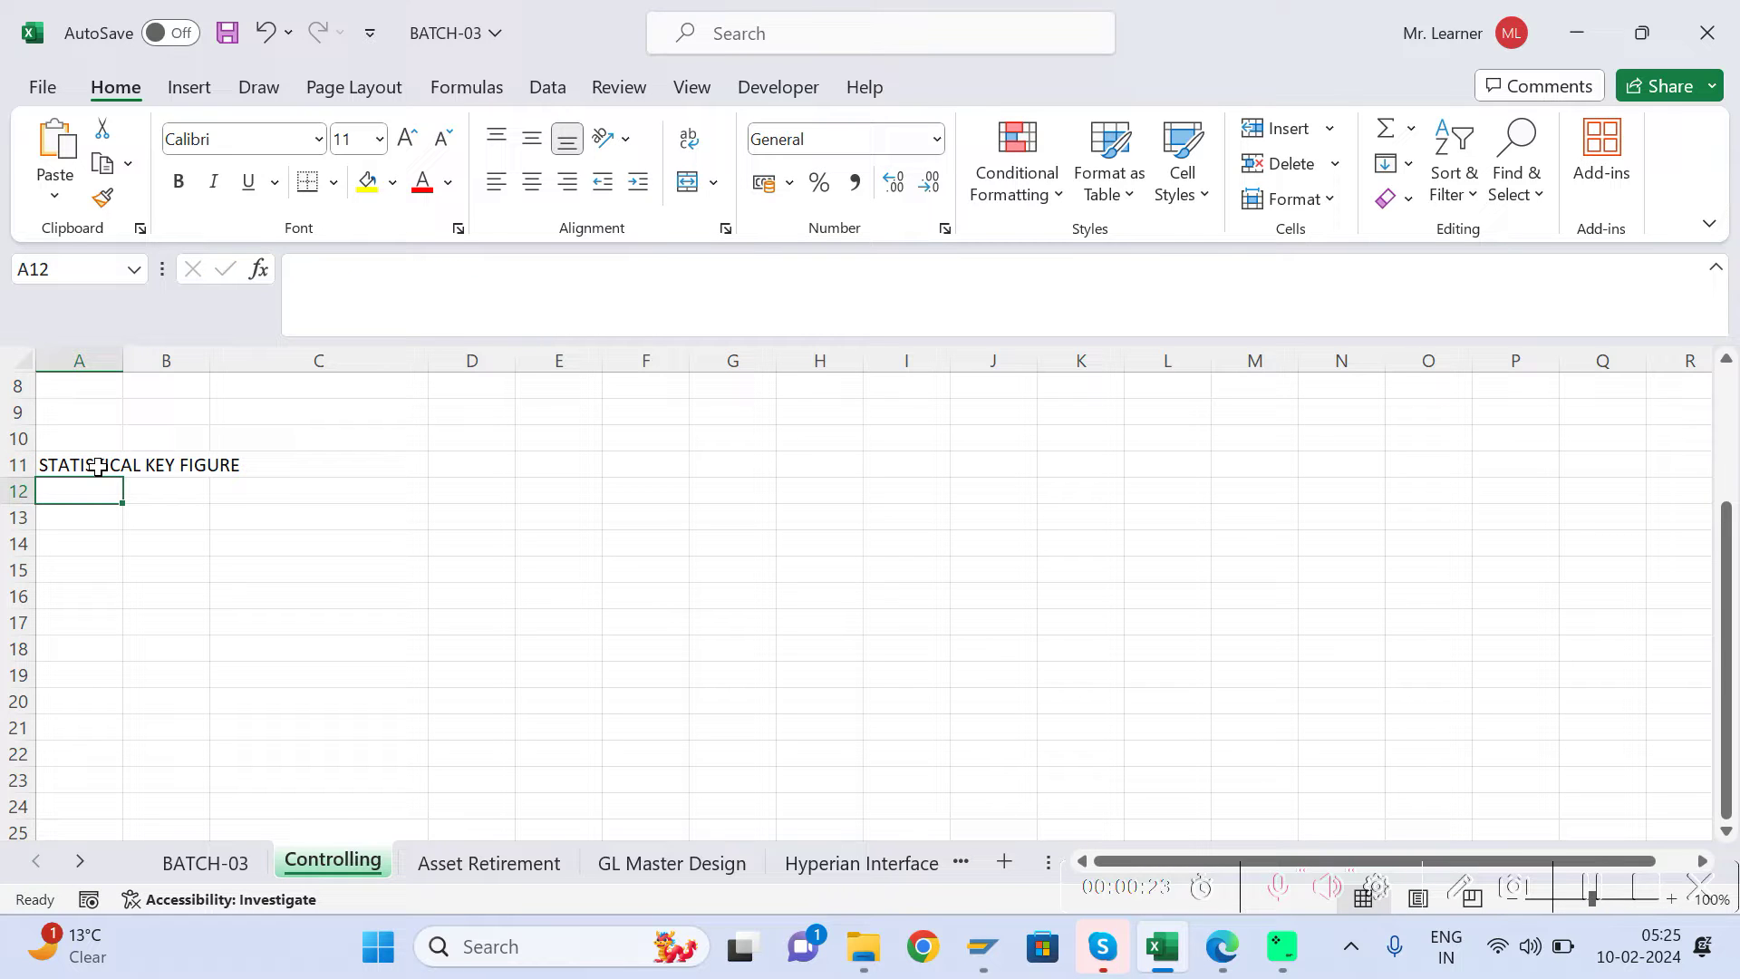
key("ctrl+s")
Step: Append ' - SKF' to the A11 heading in the formula bar and save again
left_click(98, 467)
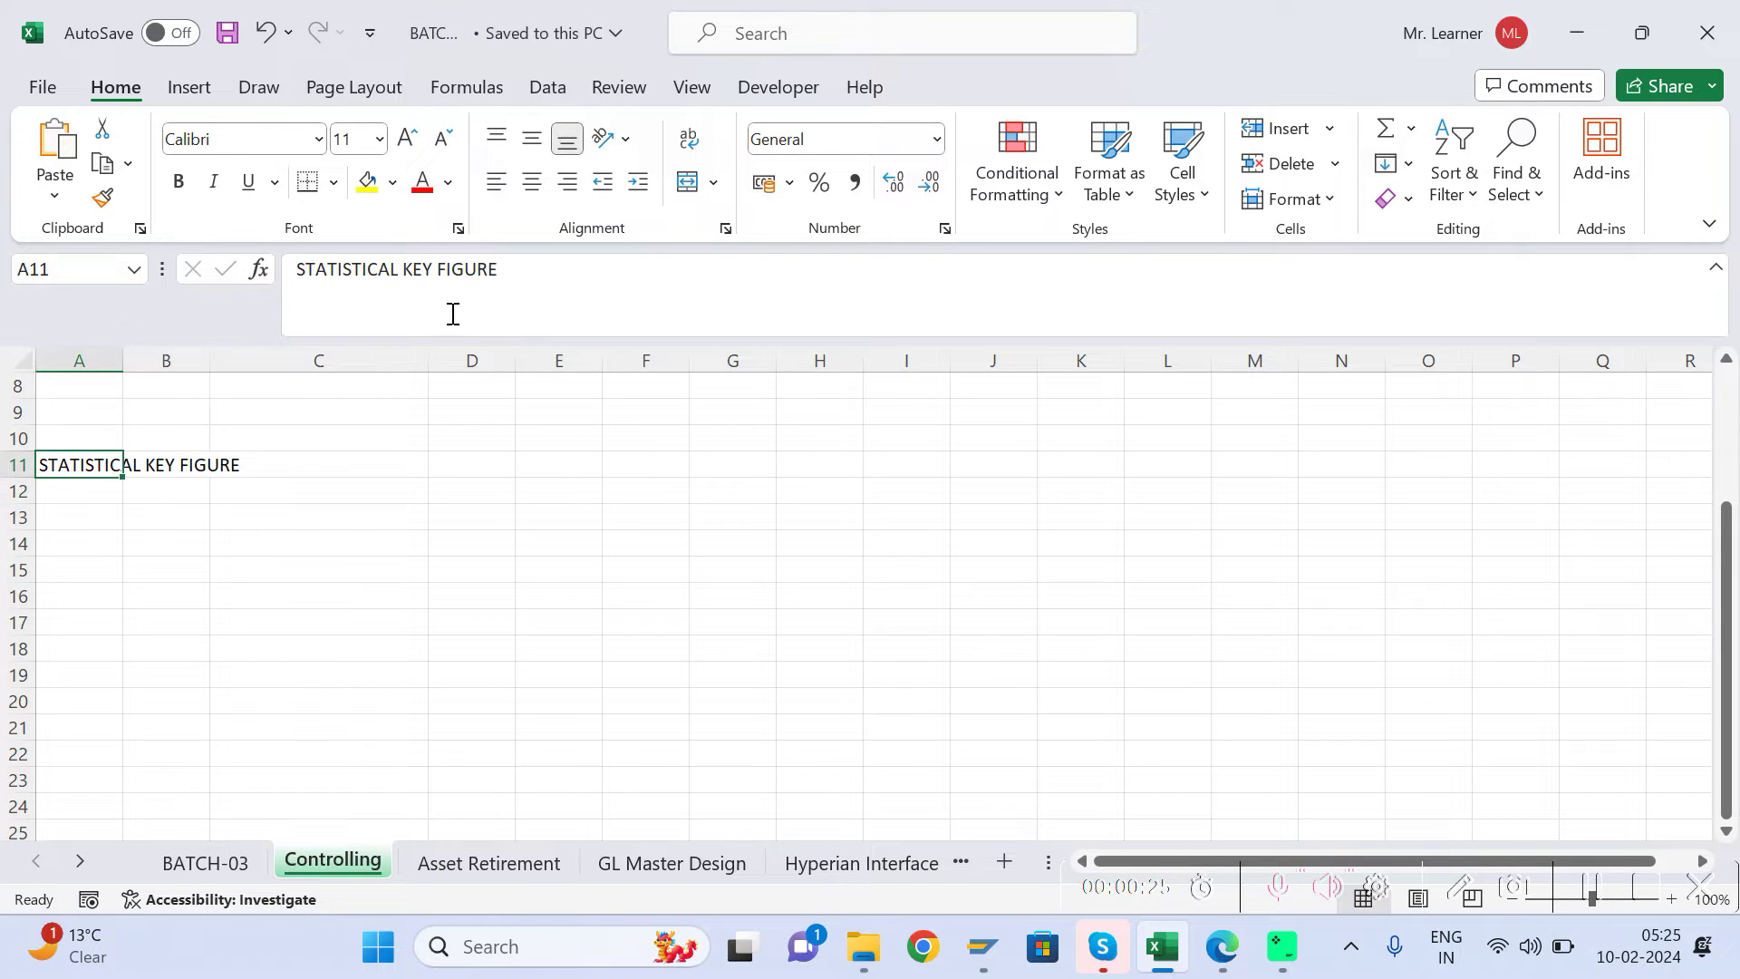
left_click(517, 277)
type("- ")
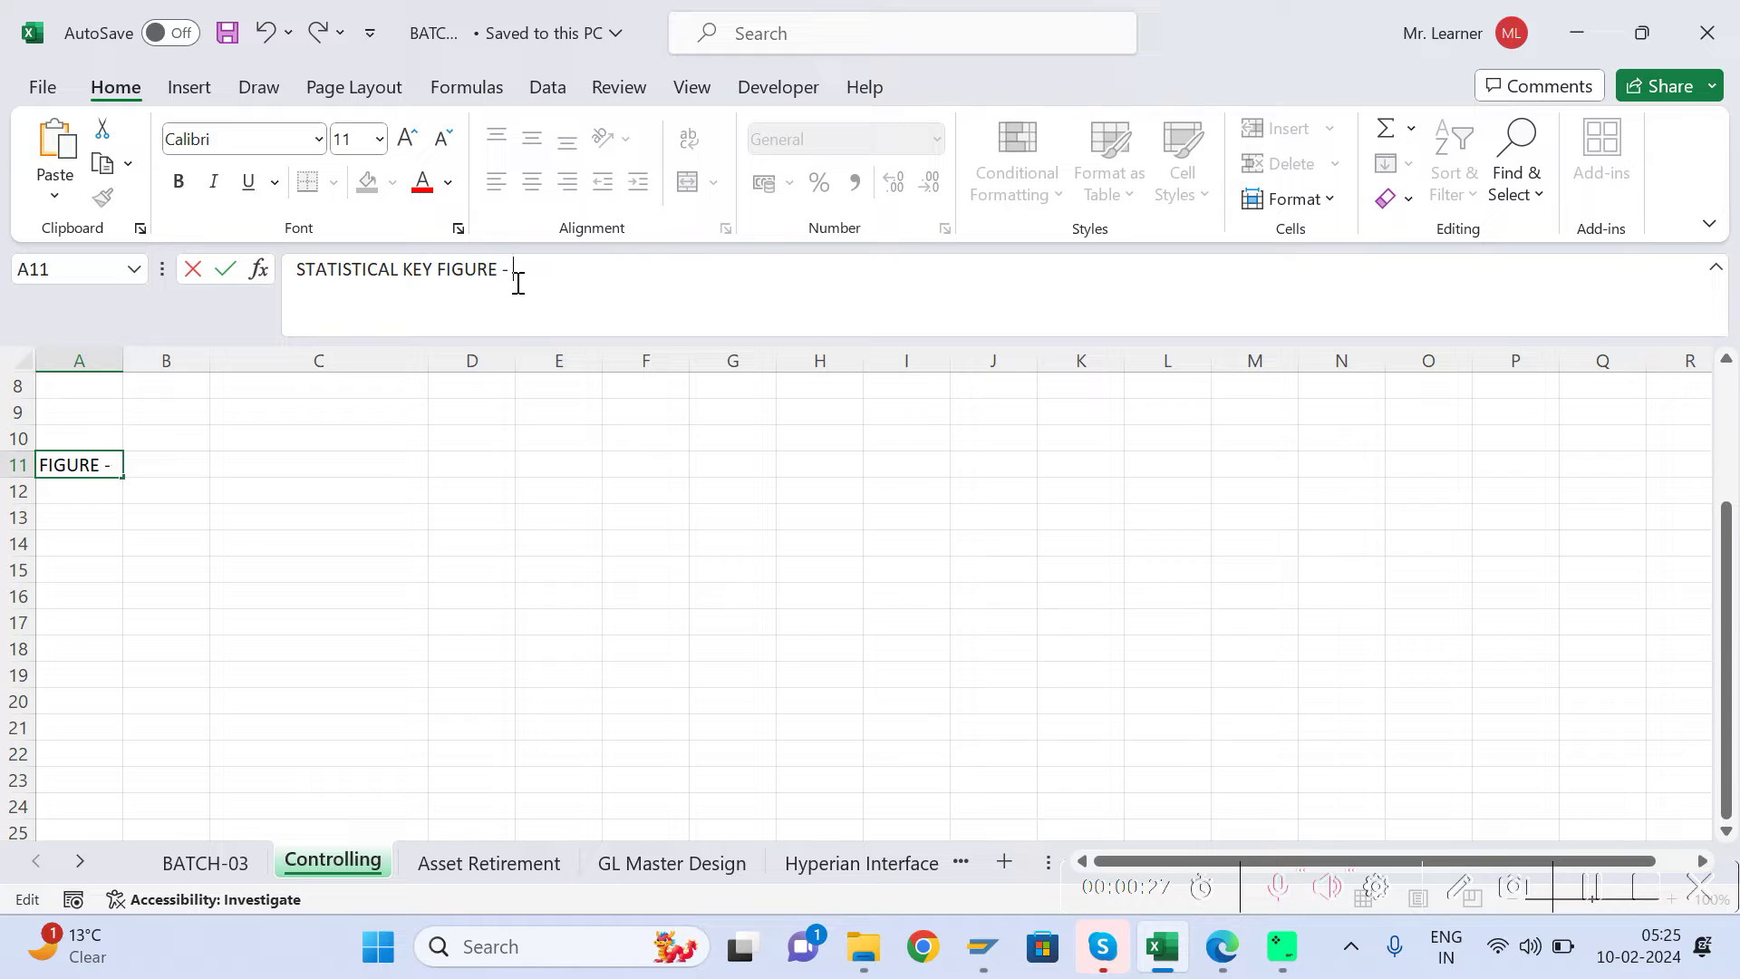
type("SKF")
key("Return")
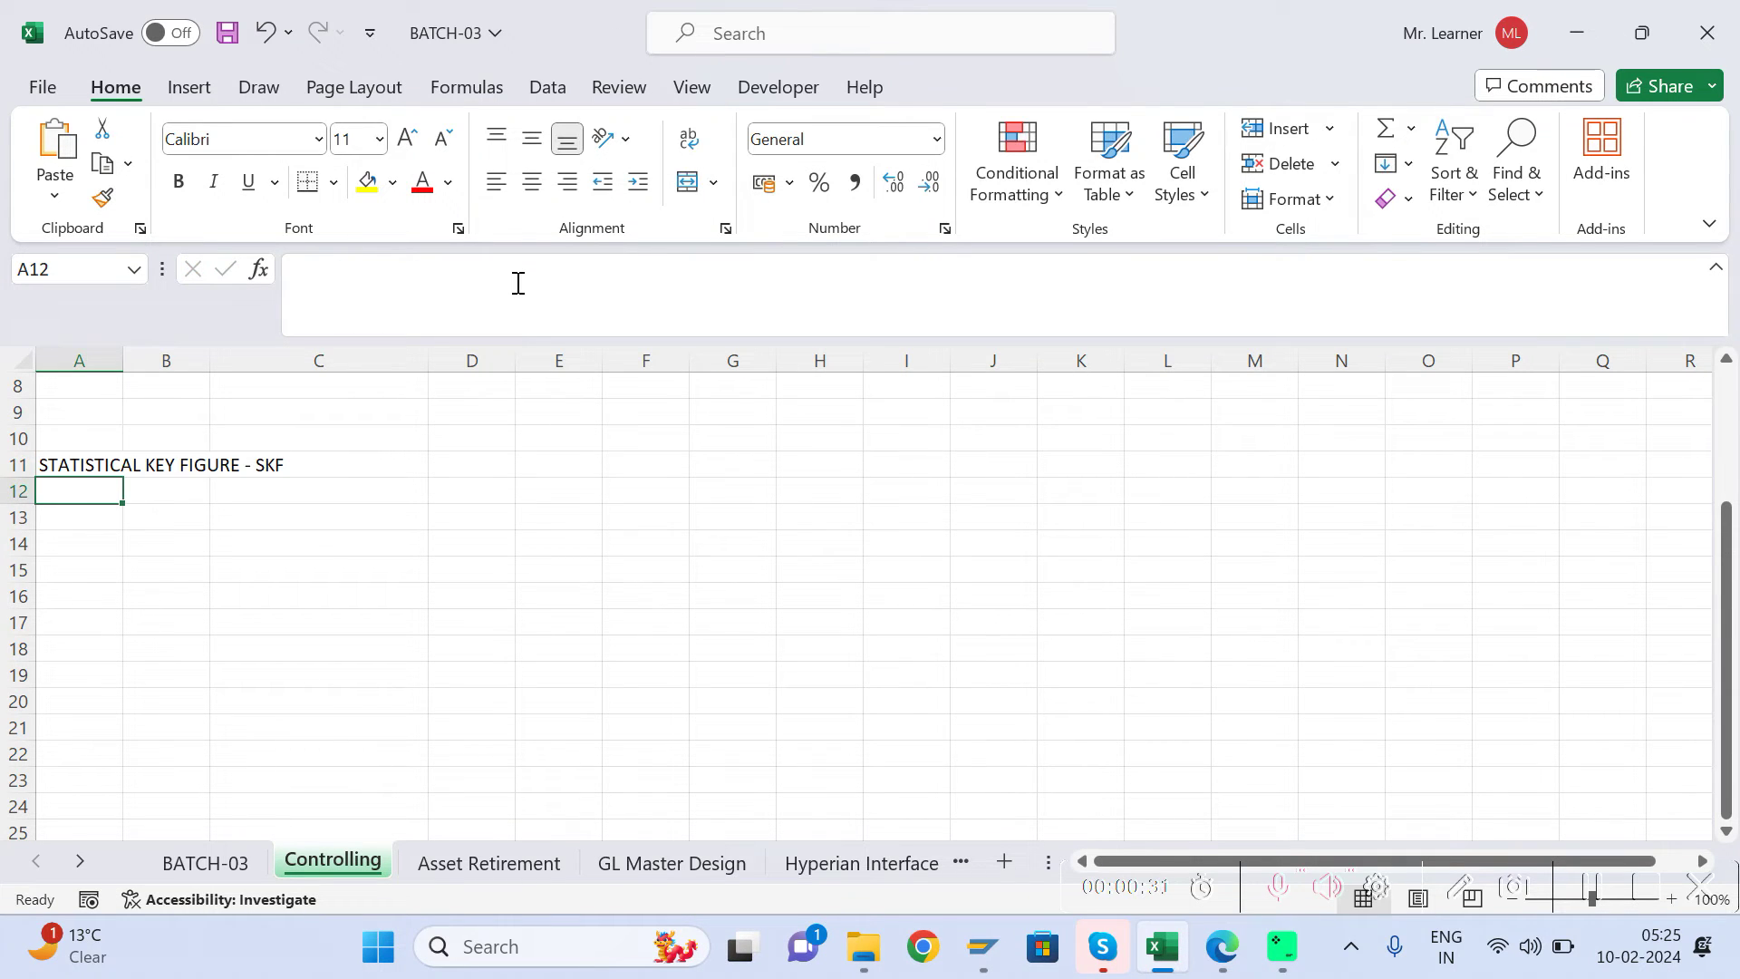
key("ctrl+s")
key("Right")
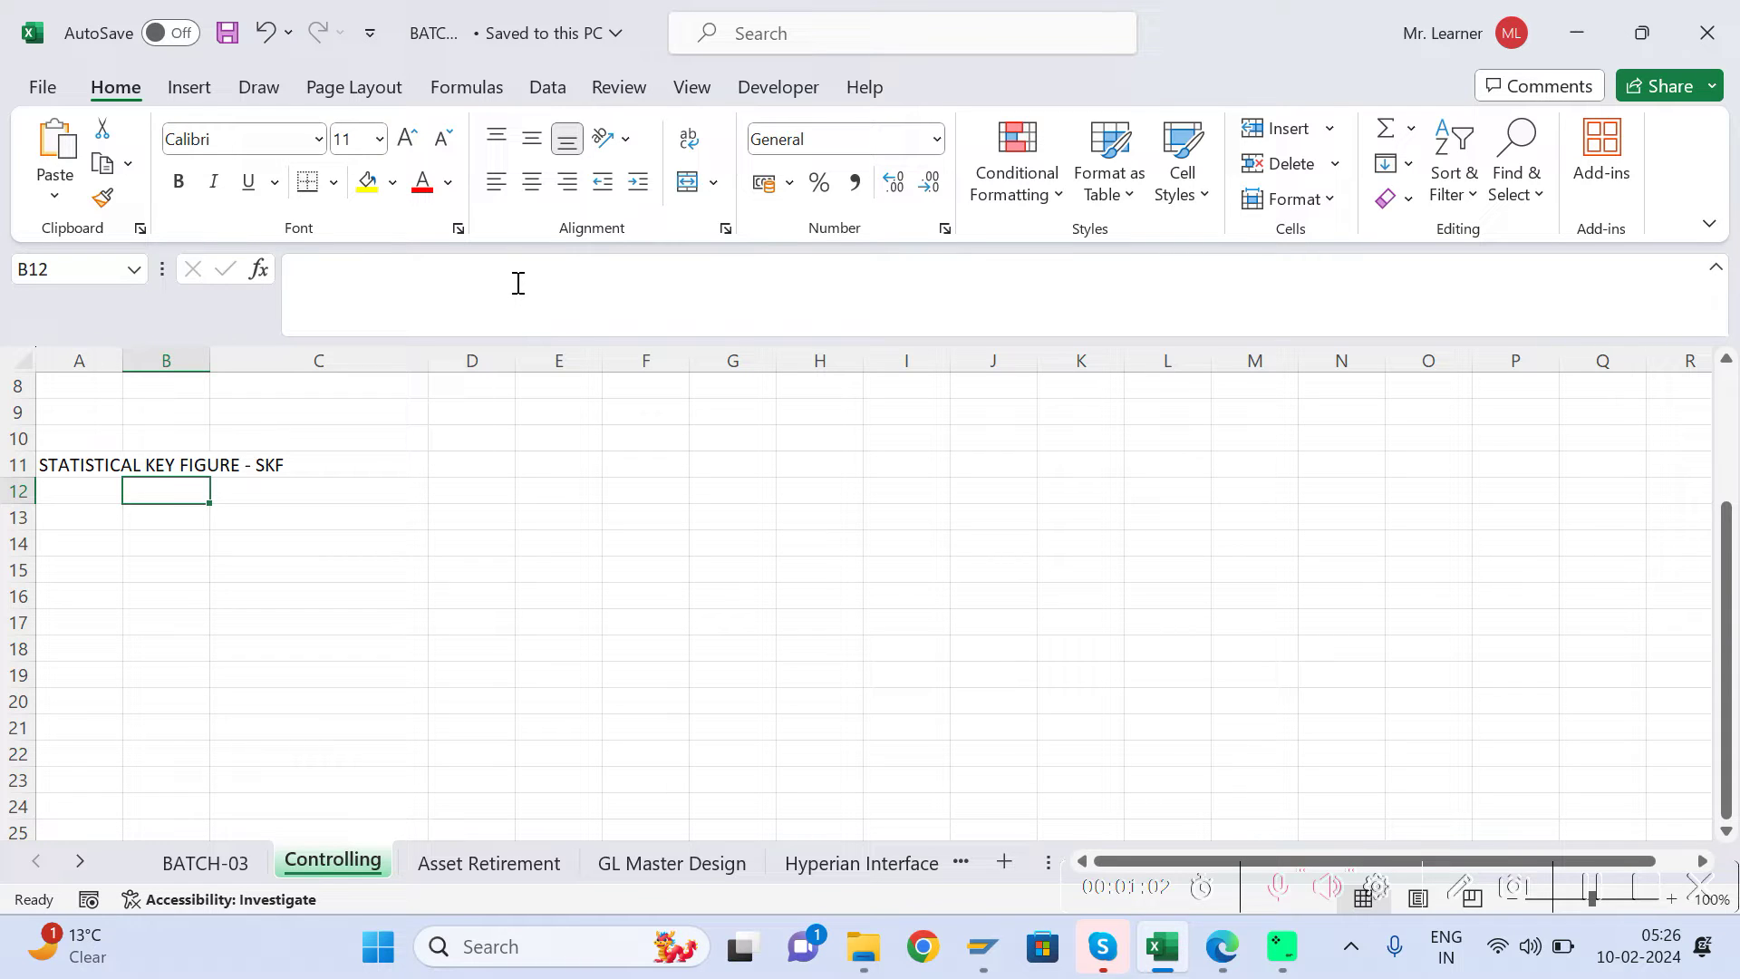
Step: Enter 'EXAMPLE' in cell B13
key("Right")
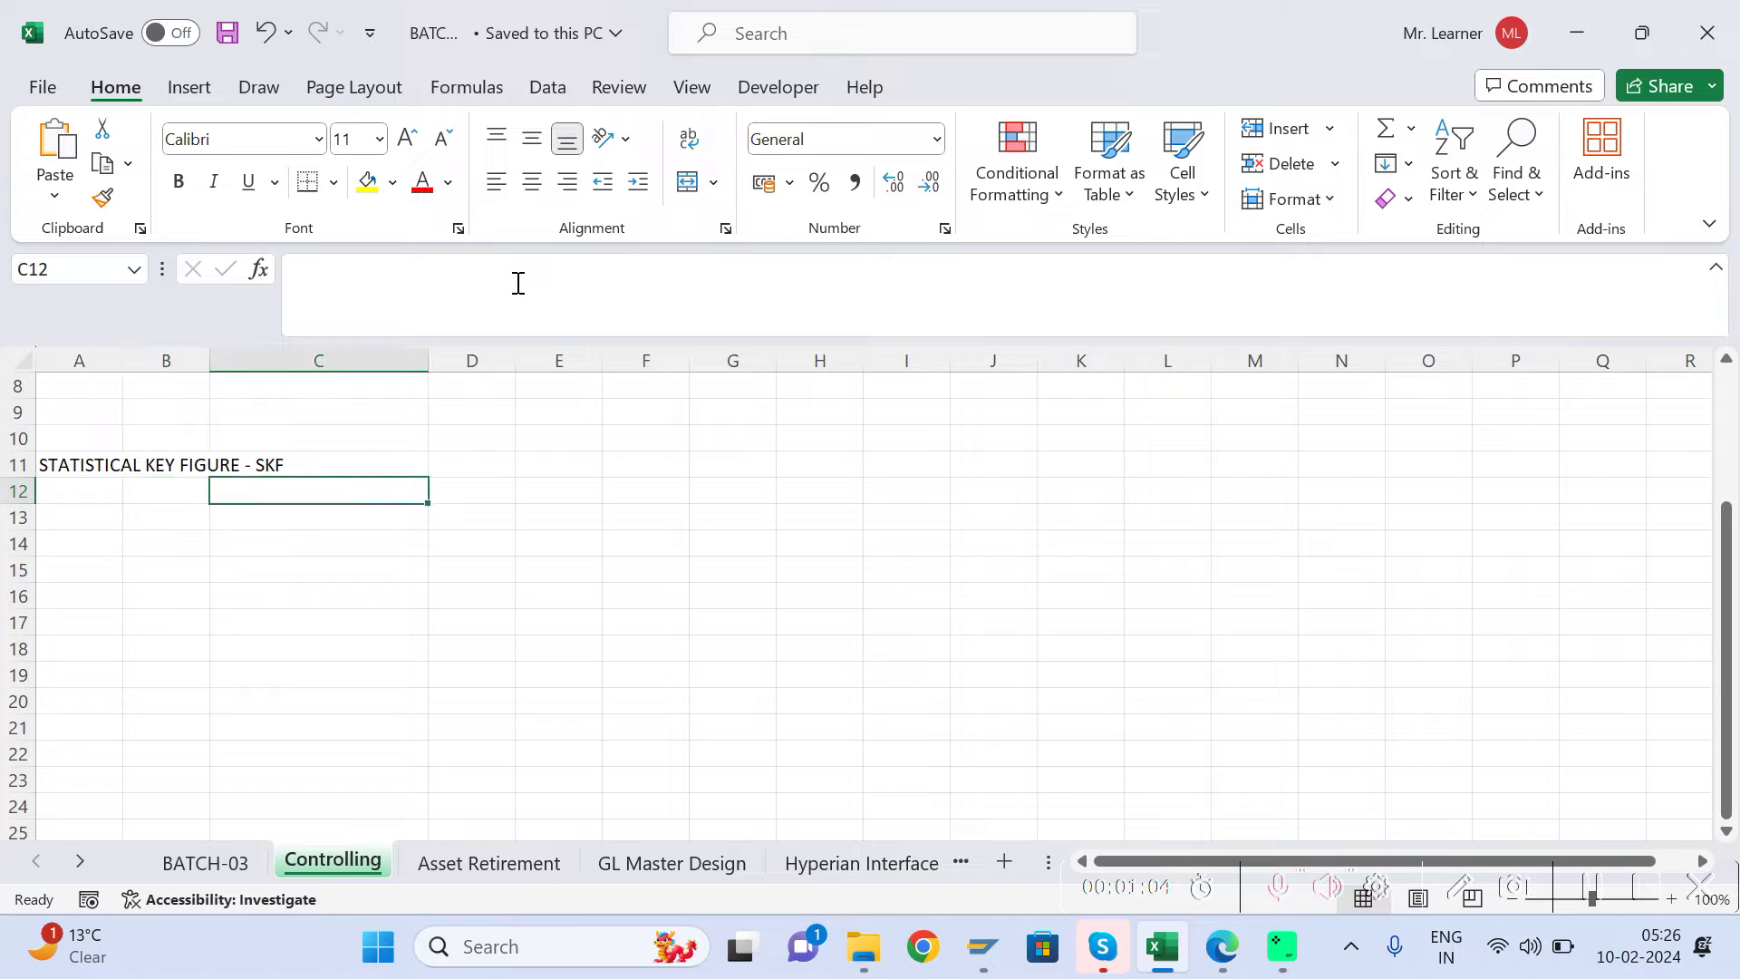
key("Down")
key("Down")
key("Left")
key("Up")
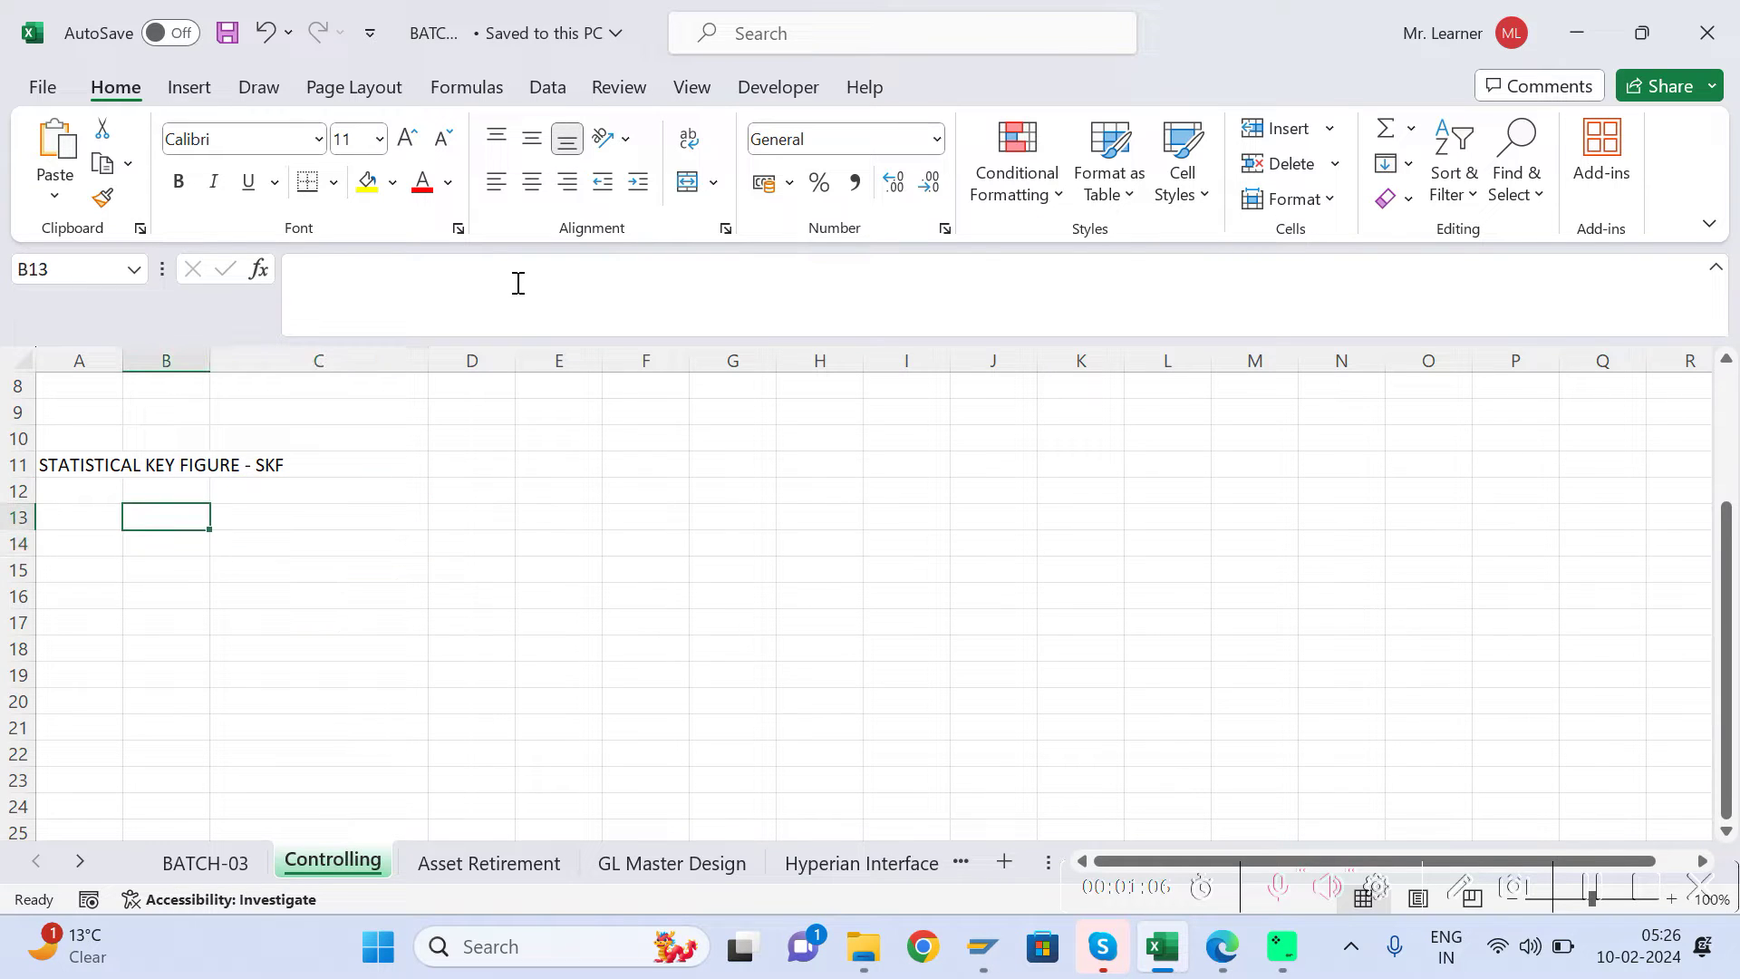
type("EXAMPLE")
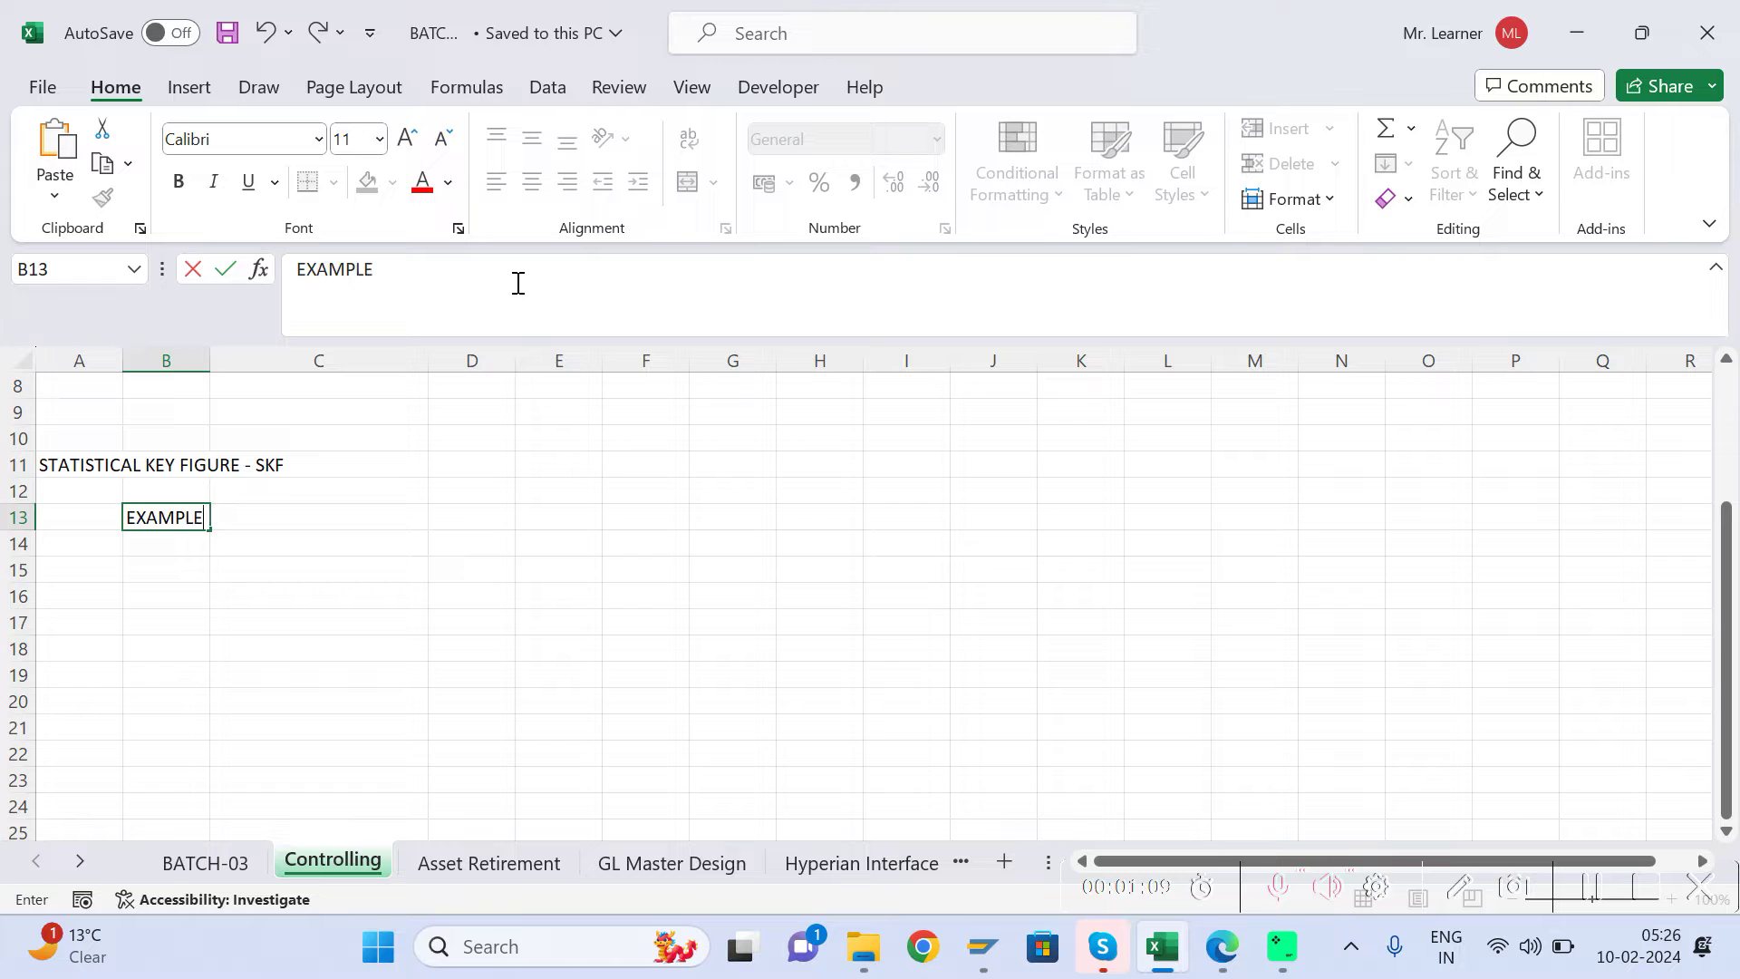
key("Return")
Step: Enter 'CANTEEN DEPARTMENT' in cell C15 and save the workbook
key("Right")
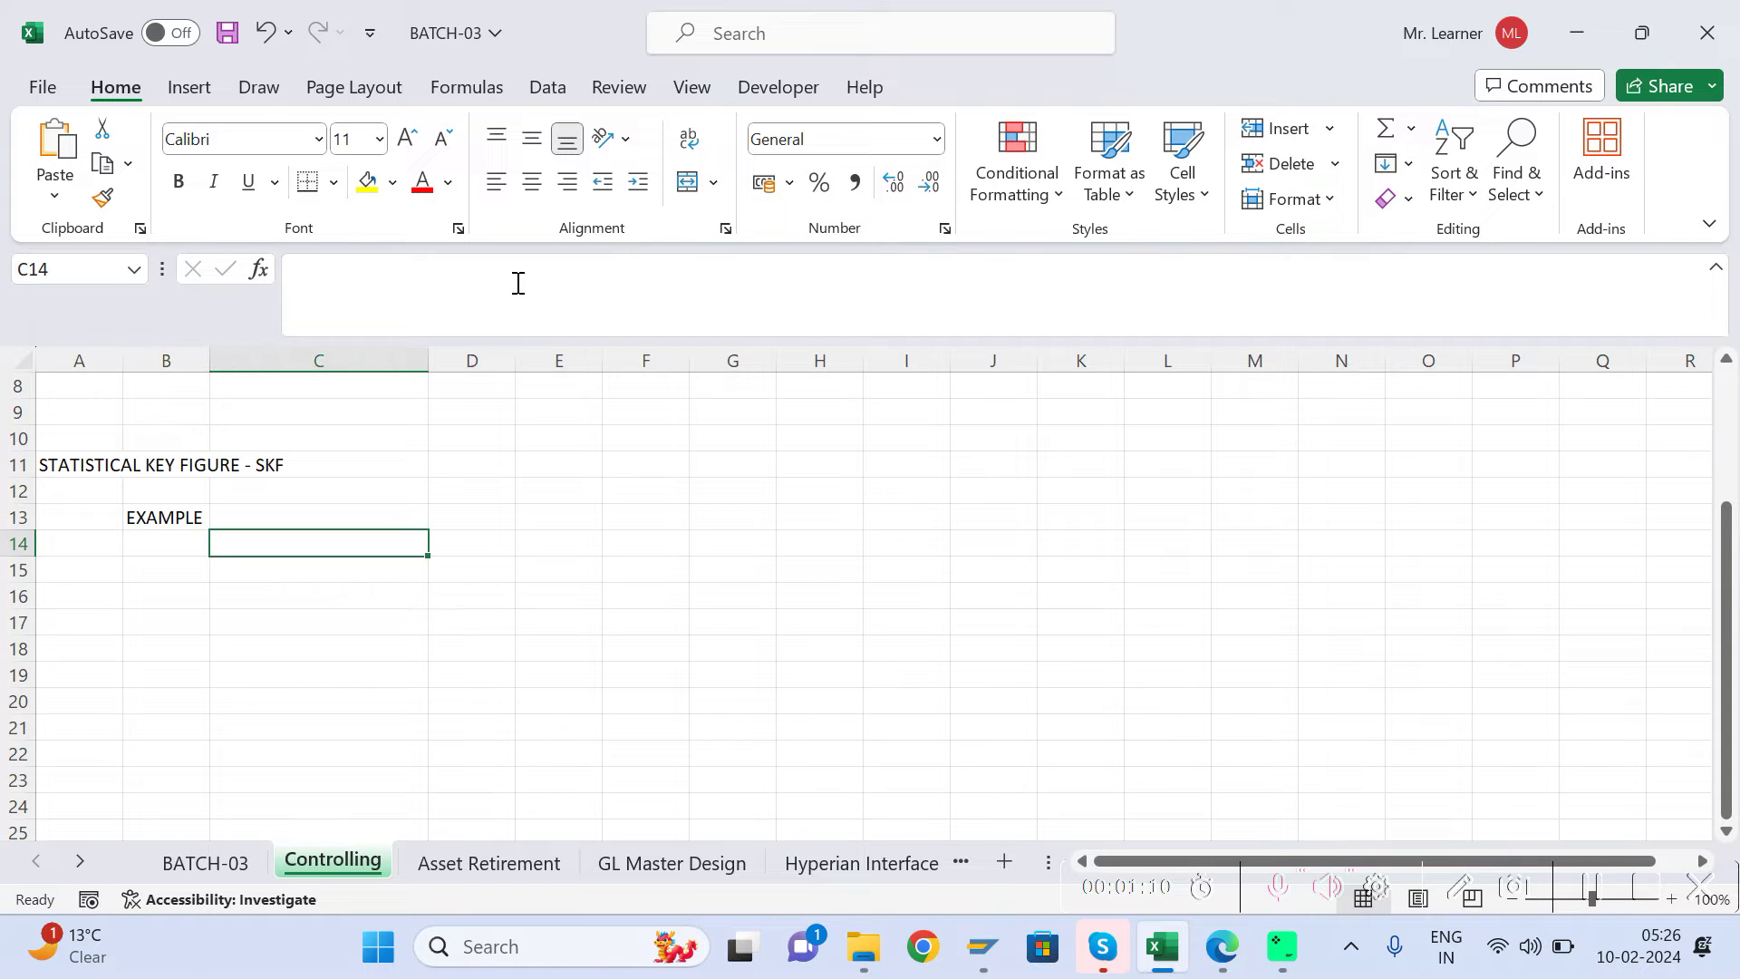
key("Down")
type("CAT")
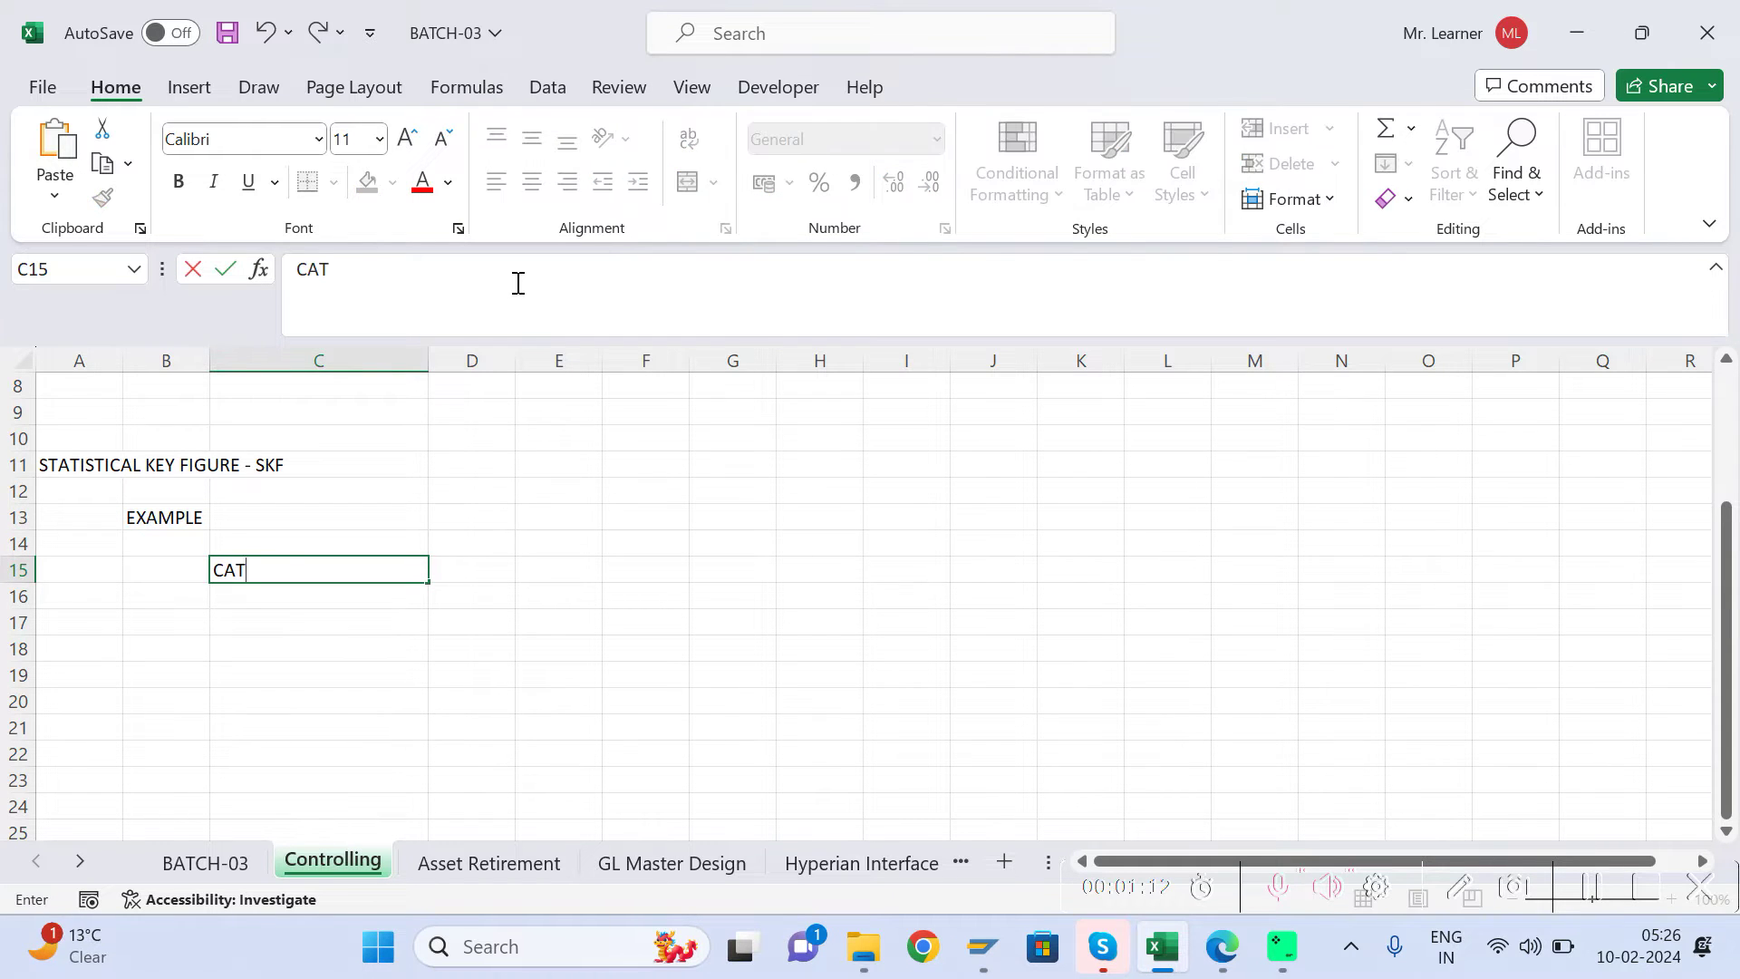
key("BackSpace")
type("NTEERN")
key("BackSpace")
key("BackSpace")
type("N DEPARTMENT")
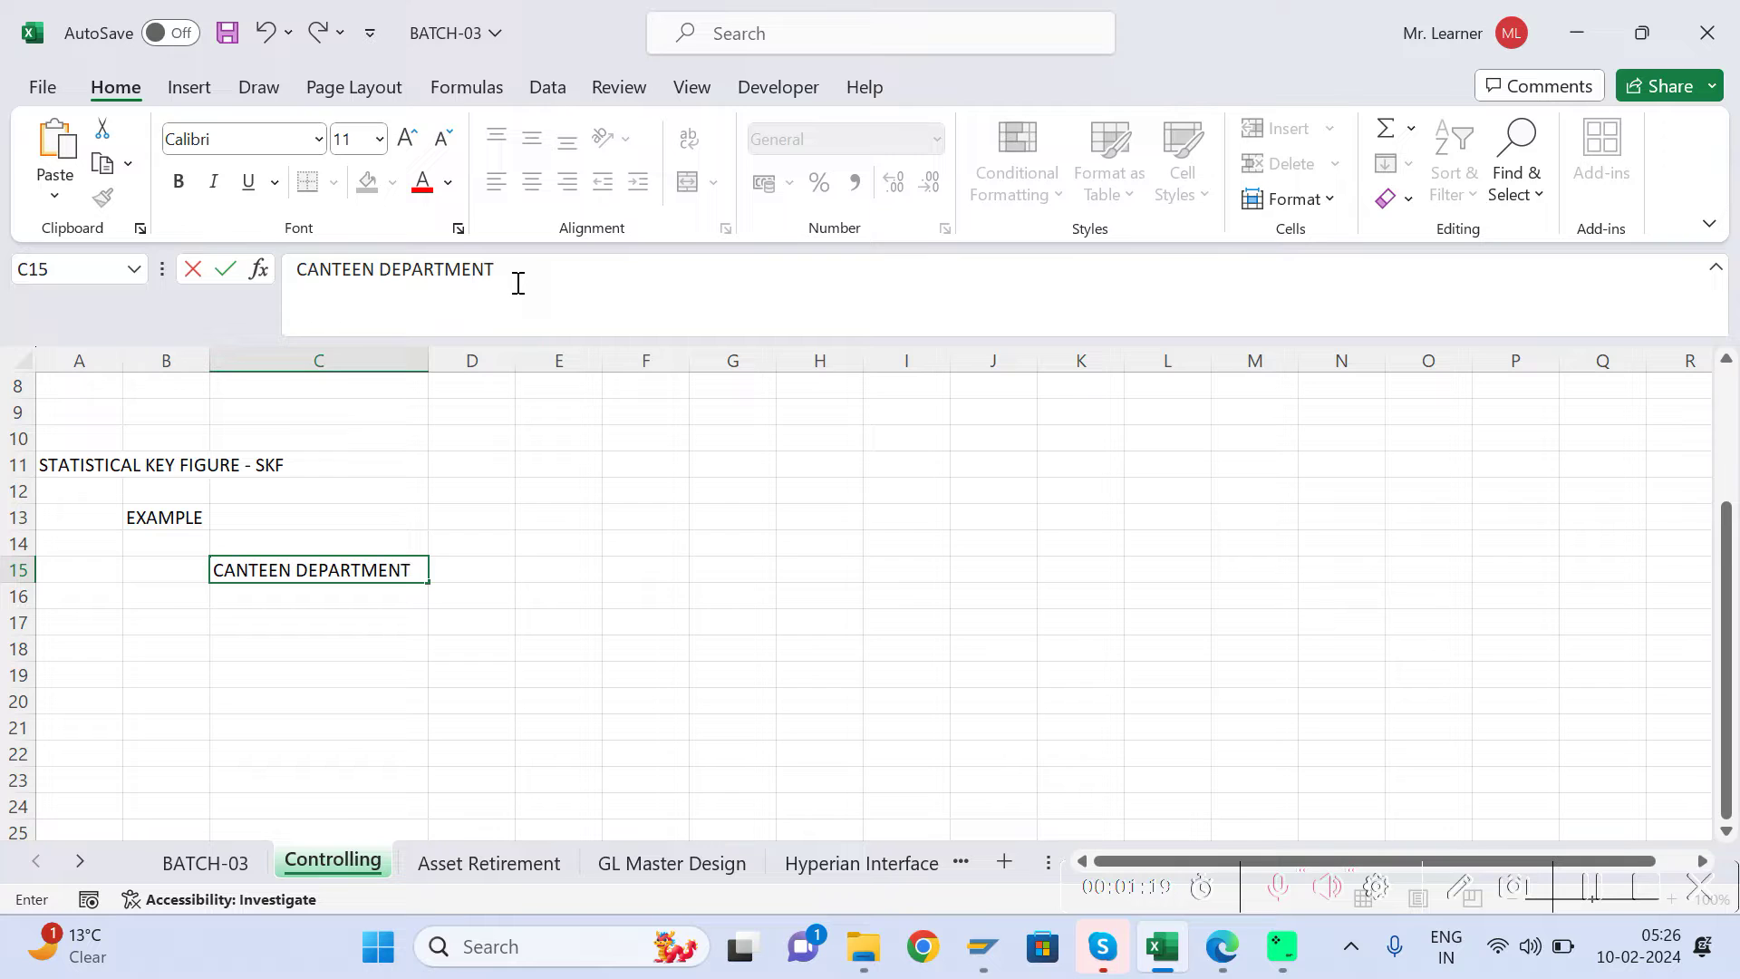
key("Return")
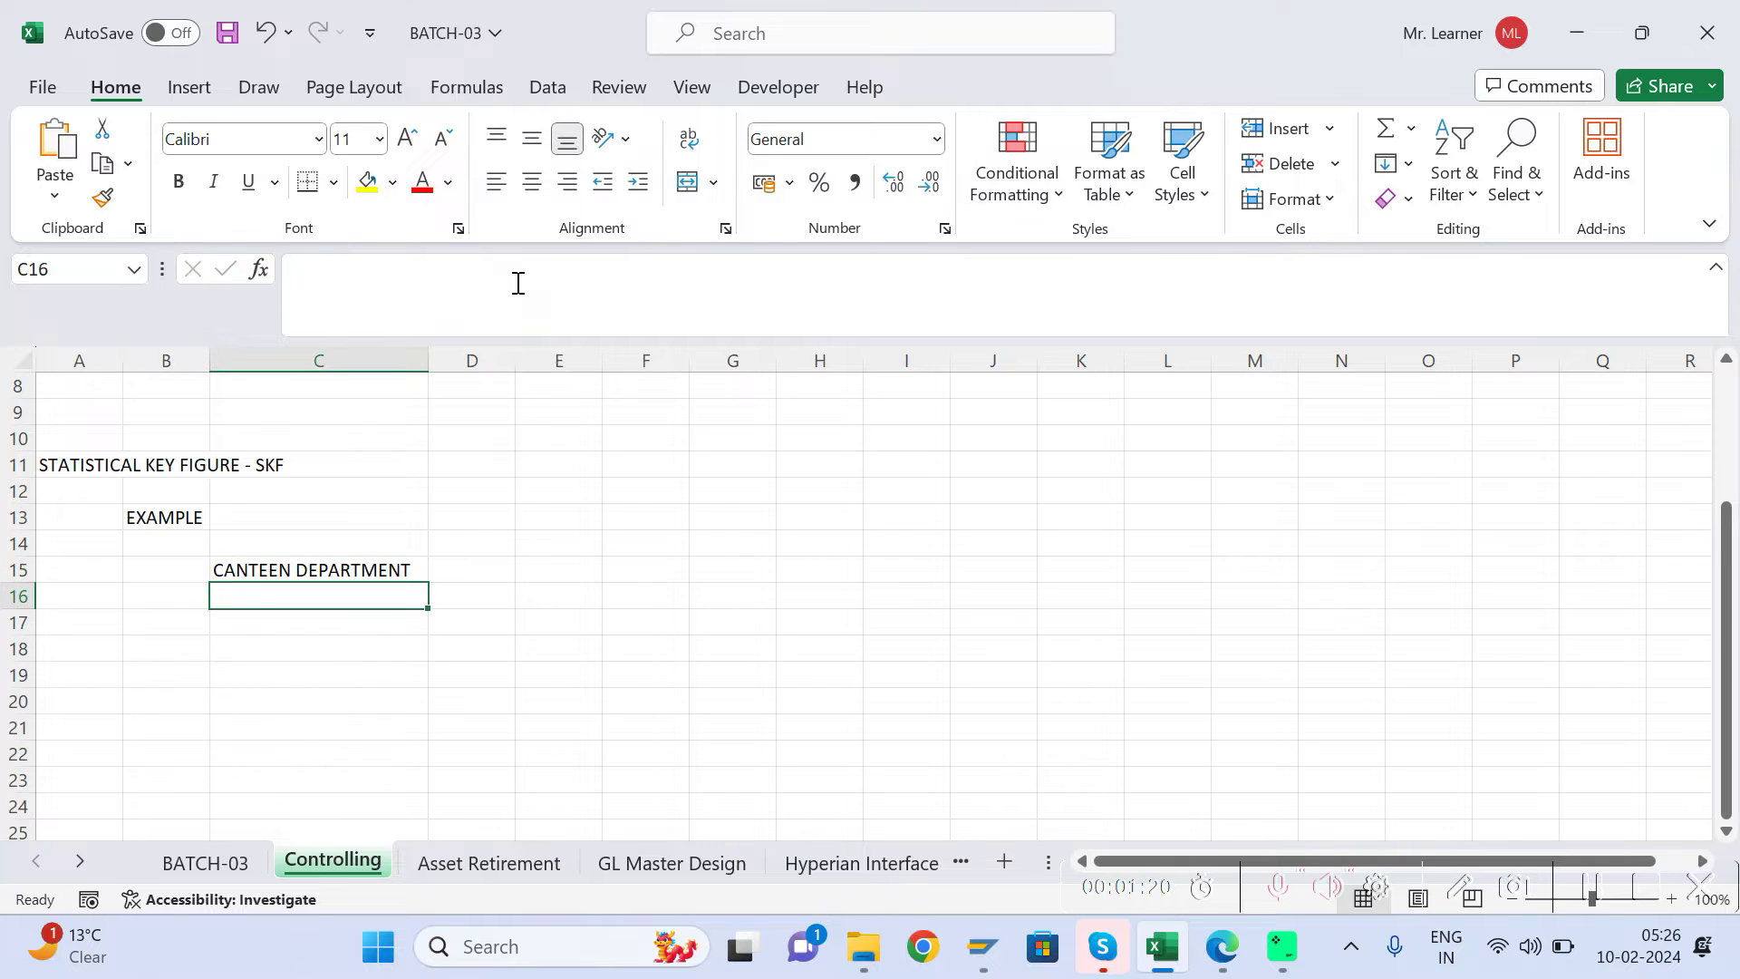
key("ctrl+s")
Step: Enter the label 'FOOD EXPNSES' in cell C17
key("Right")
key("Down")
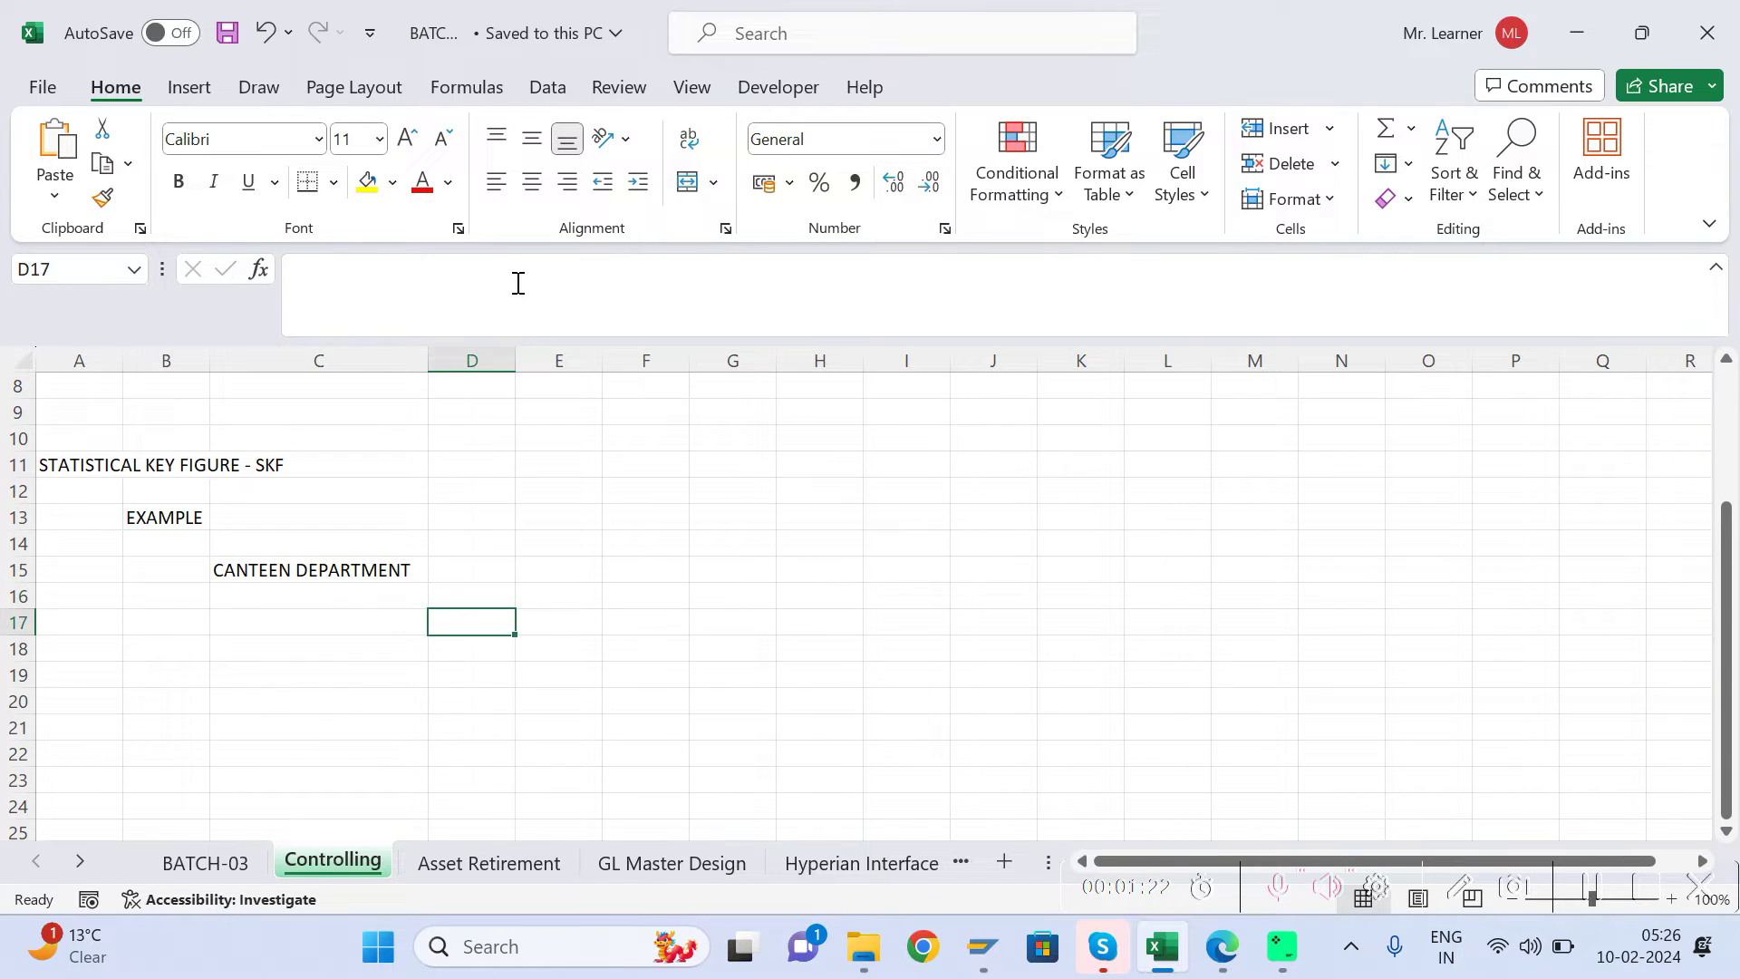
key("Right")
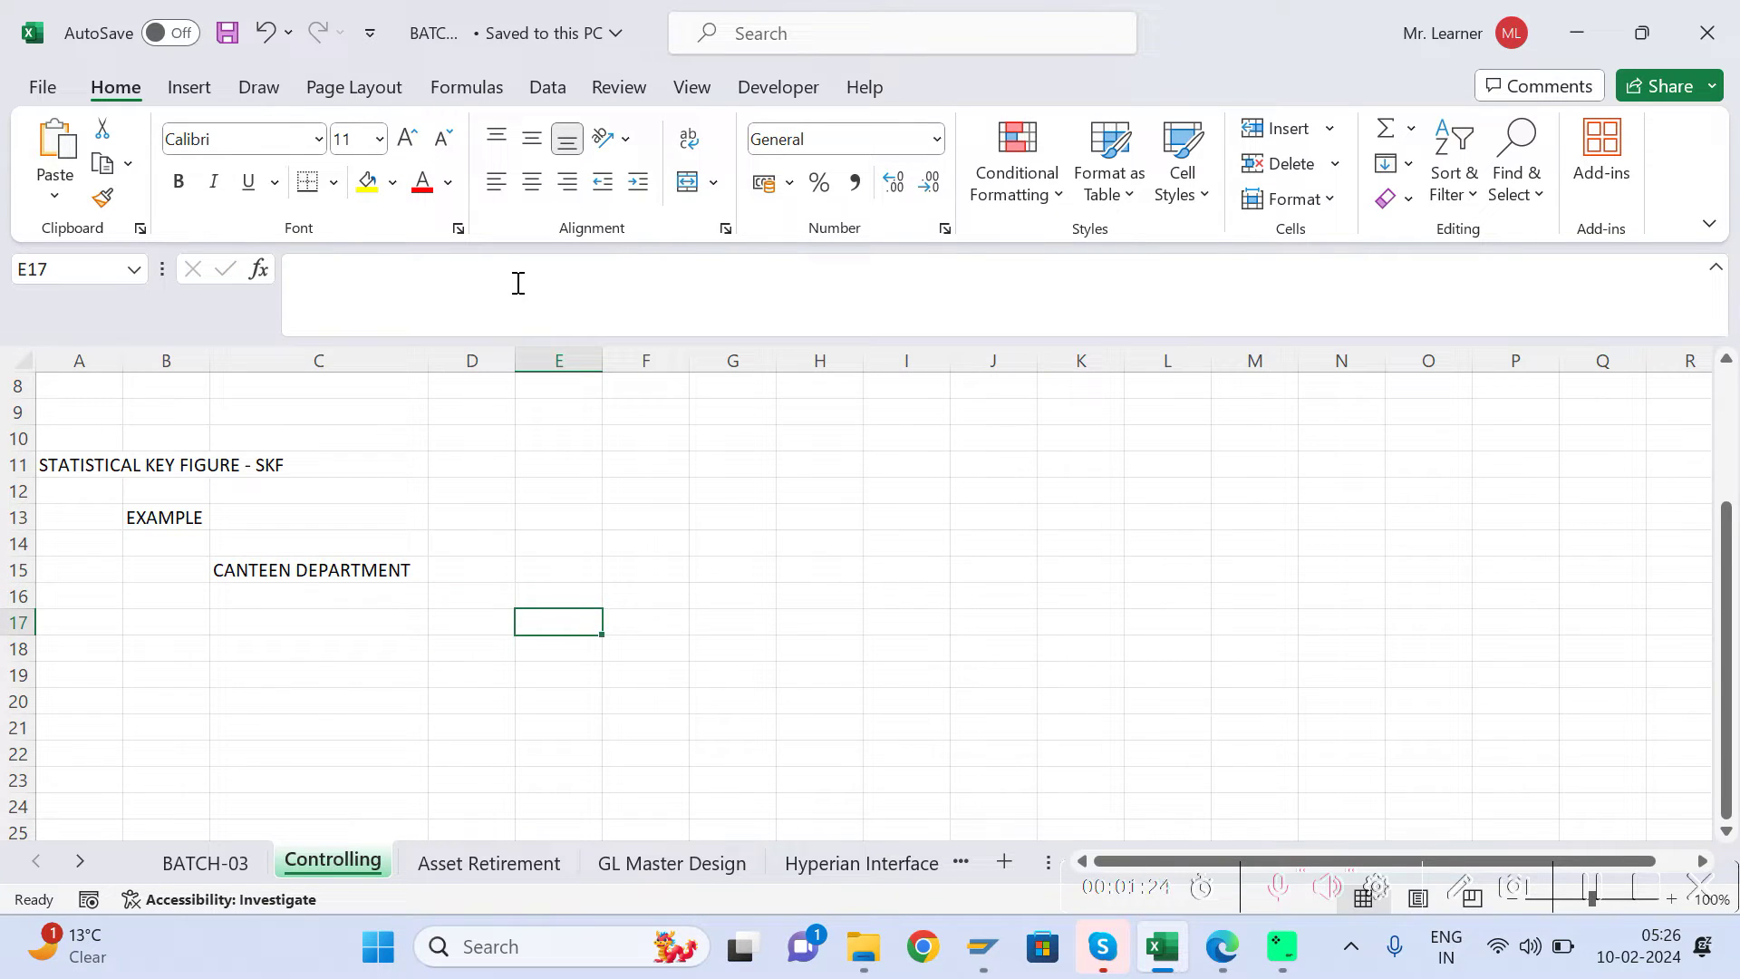
key("Left")
key("Right")
key("Left")
key("Left")
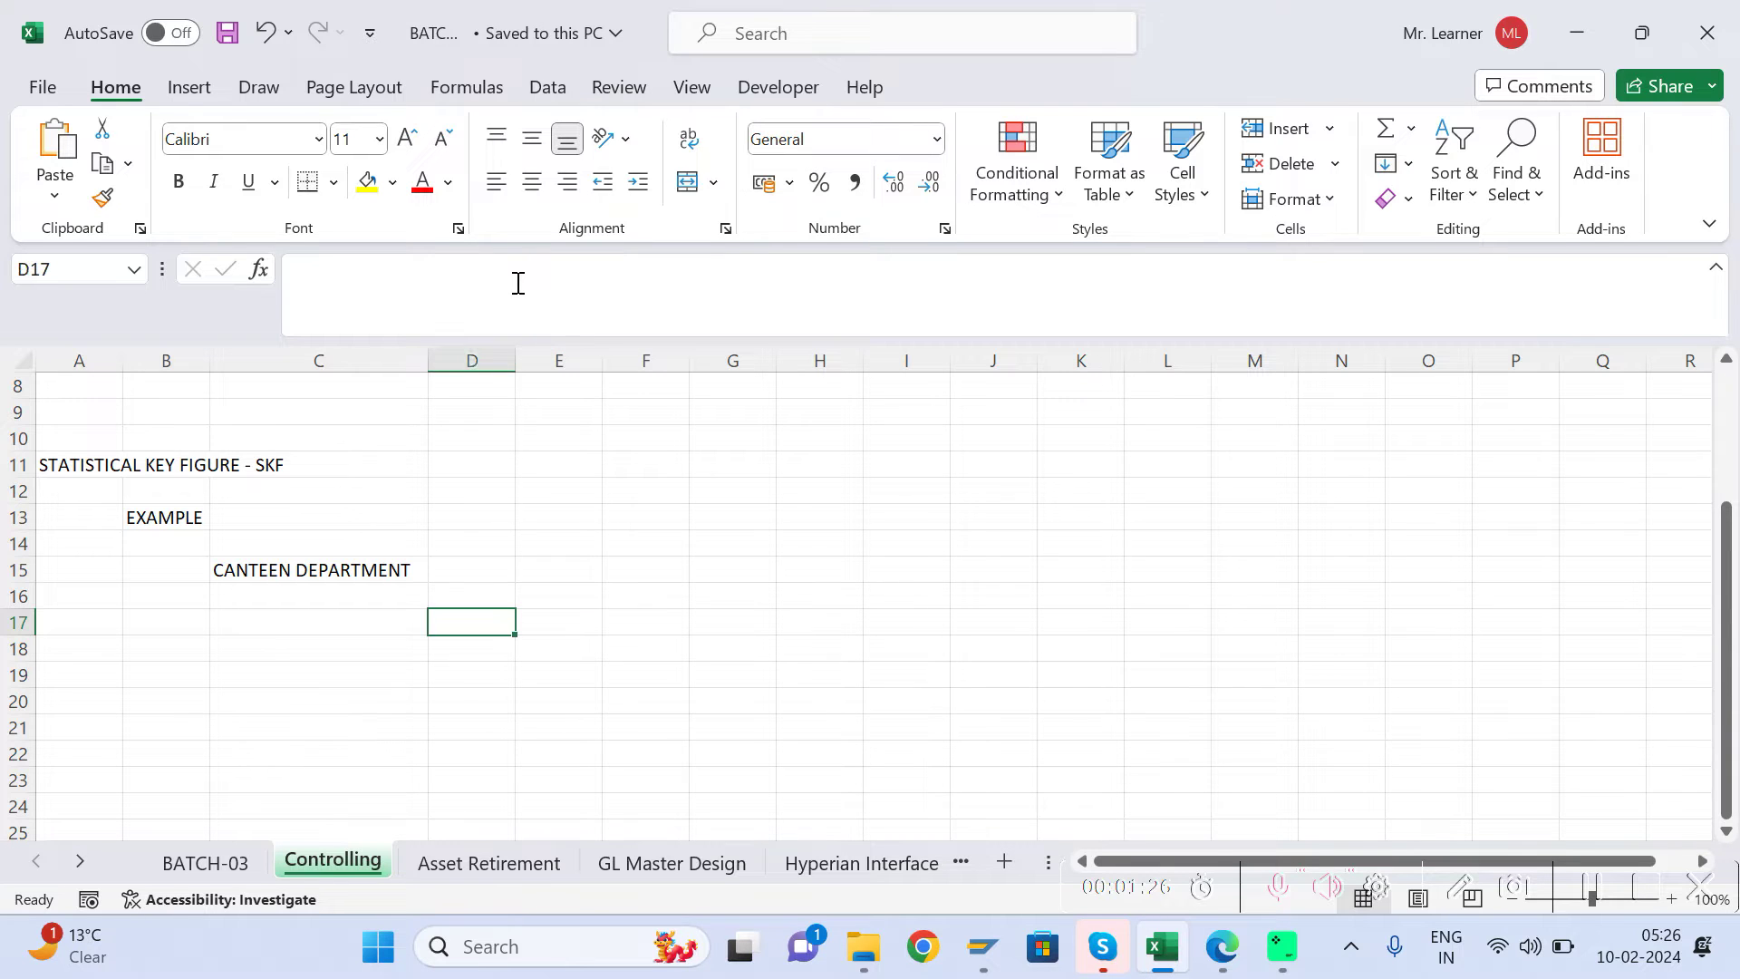
type("GOOD E")
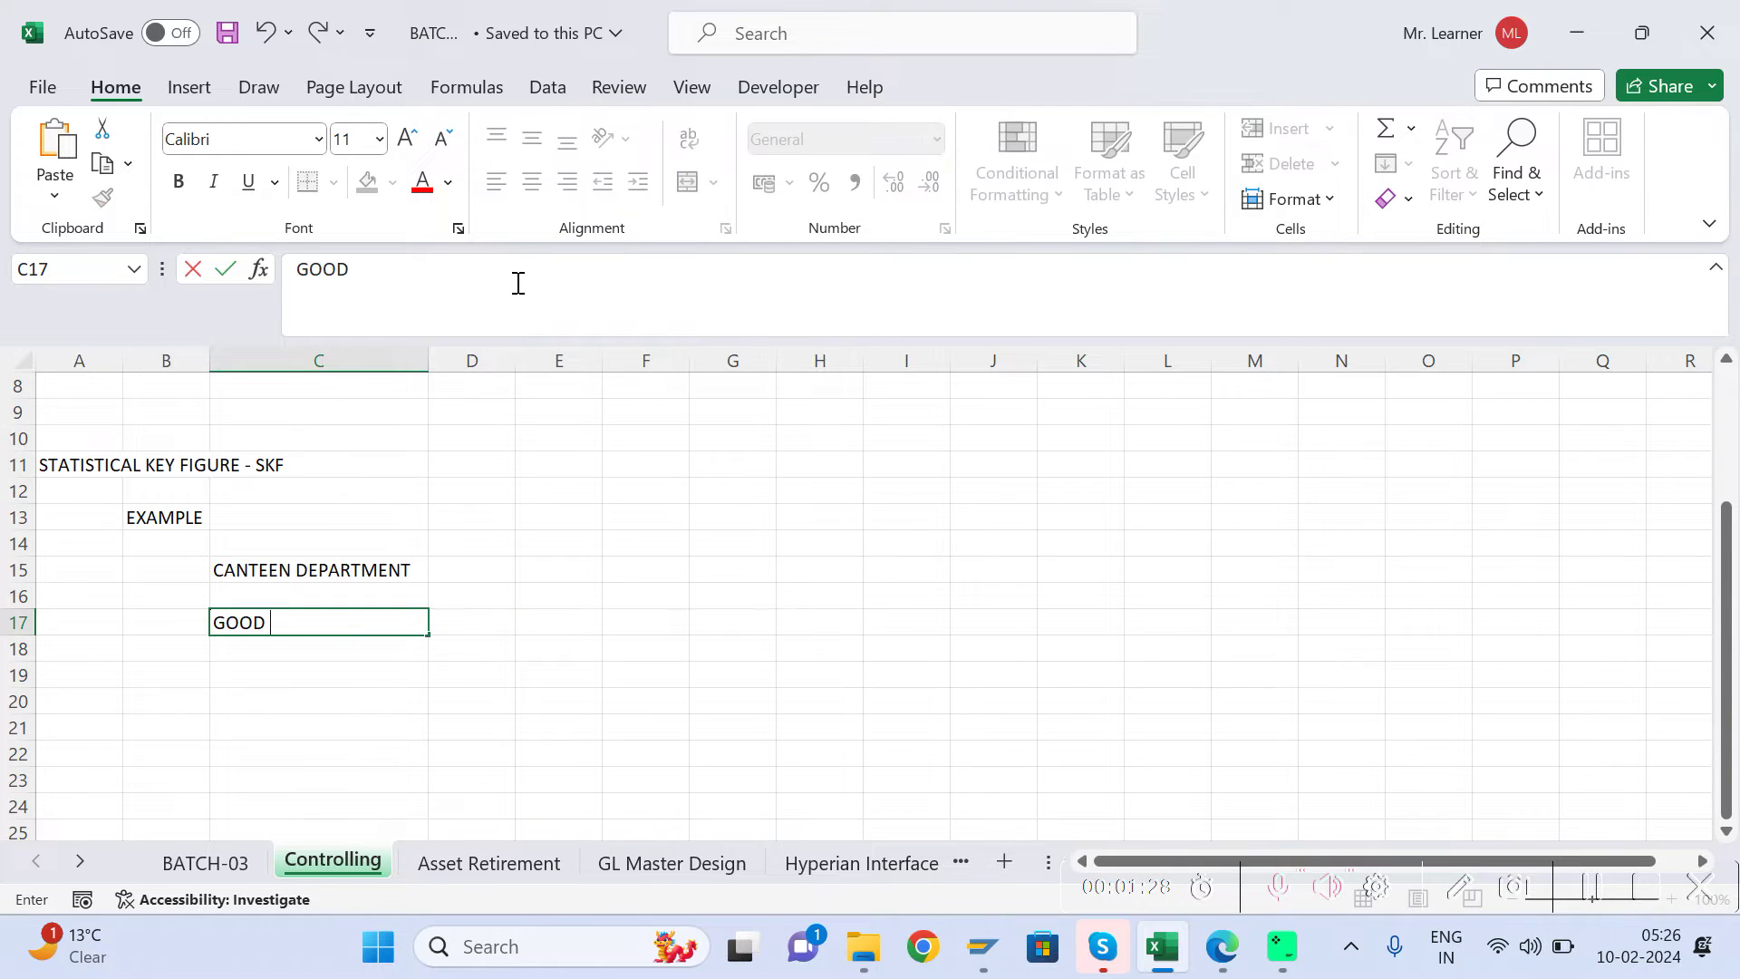
key("BackSpace")
key("BackSpace")
key("BackSpace")
key("BackSpace")
key("BackSpace")
key("BackSpace")
type("FOOD EXA")
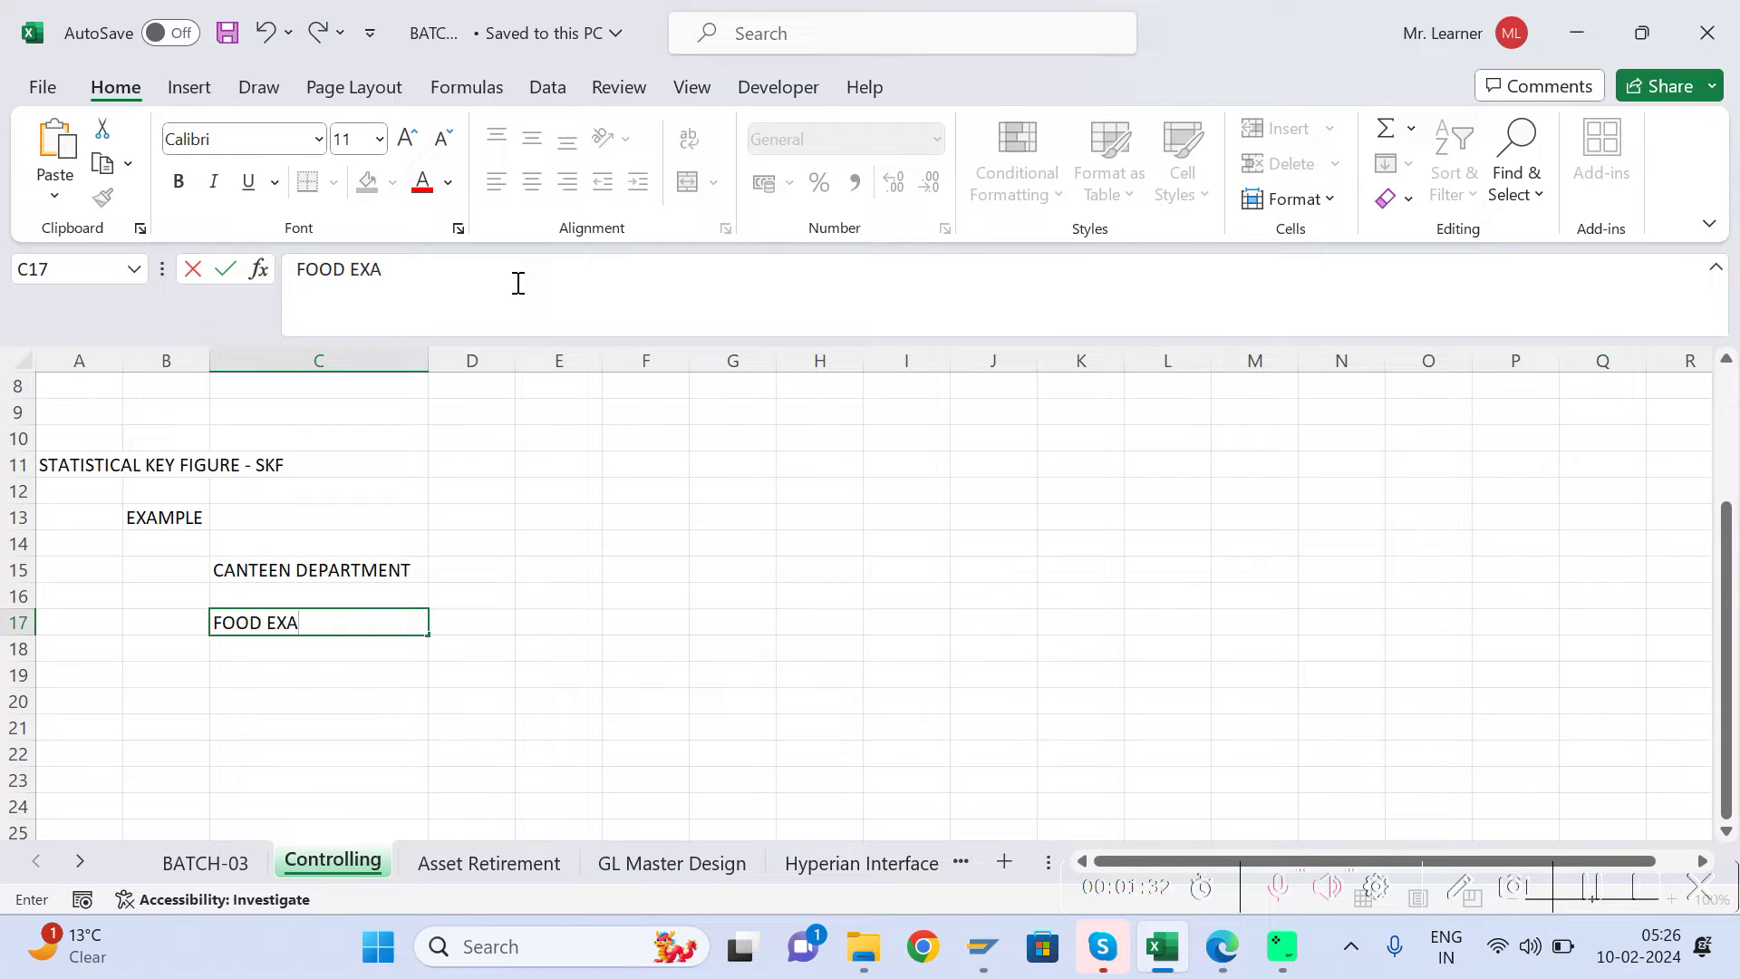
key("BackSpace")
type("PNSES")
key("Tab")
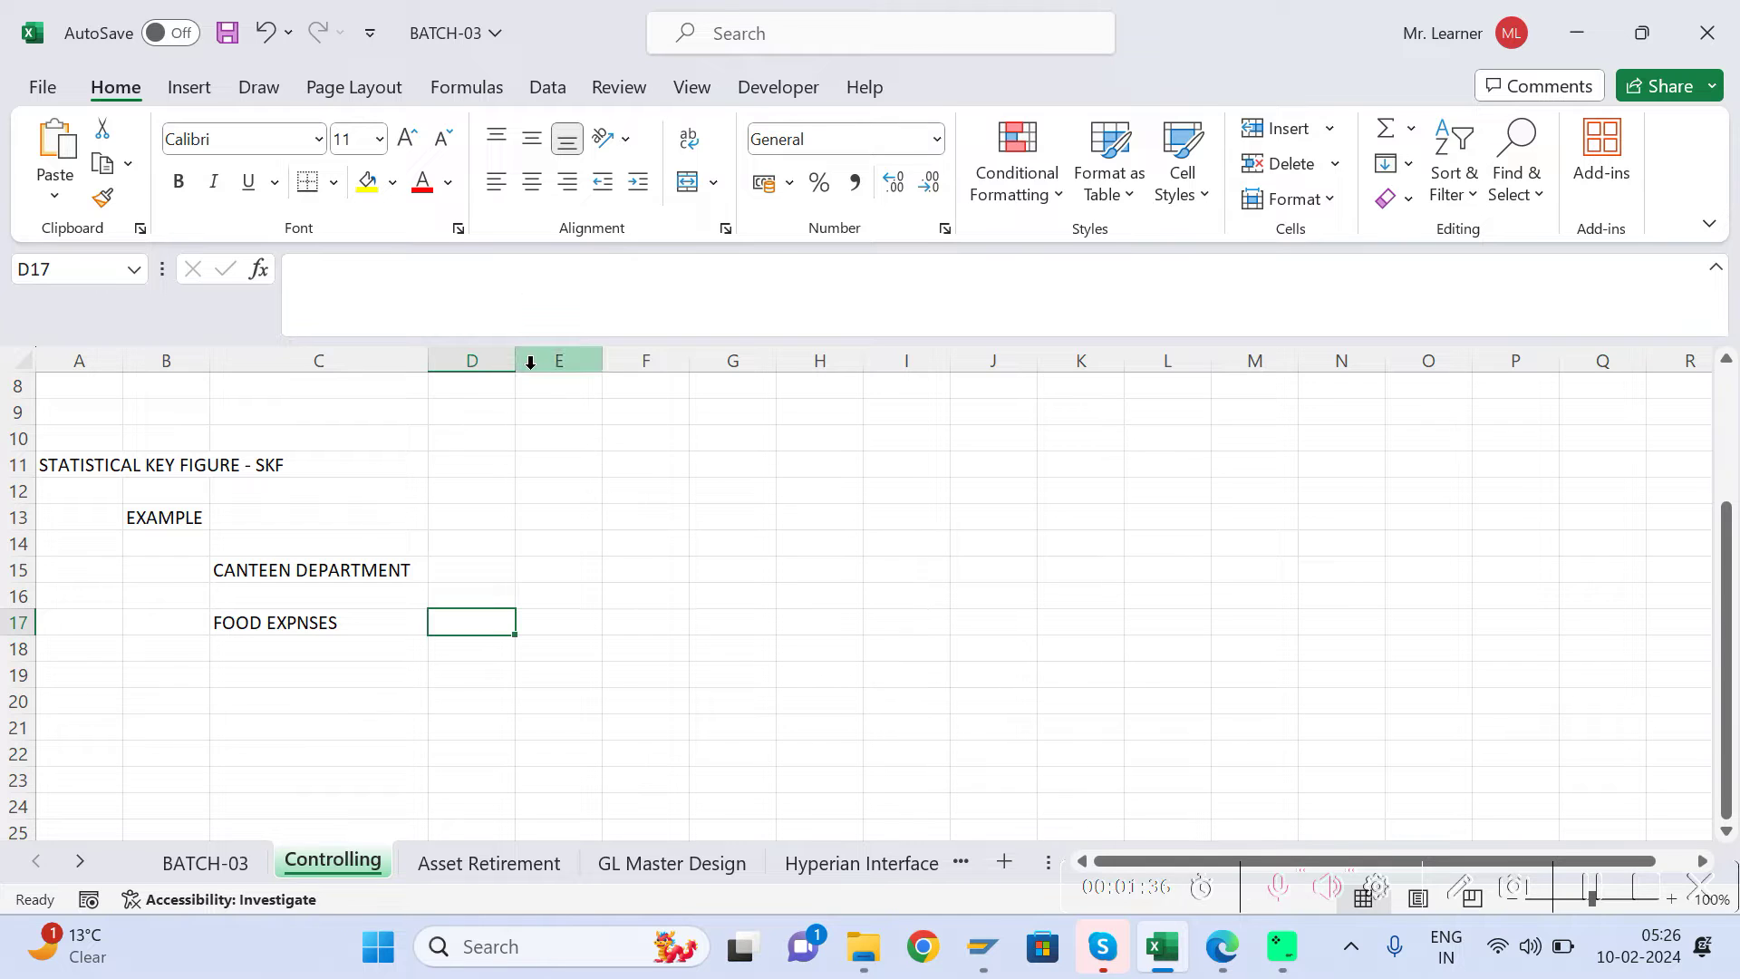
key("Left")
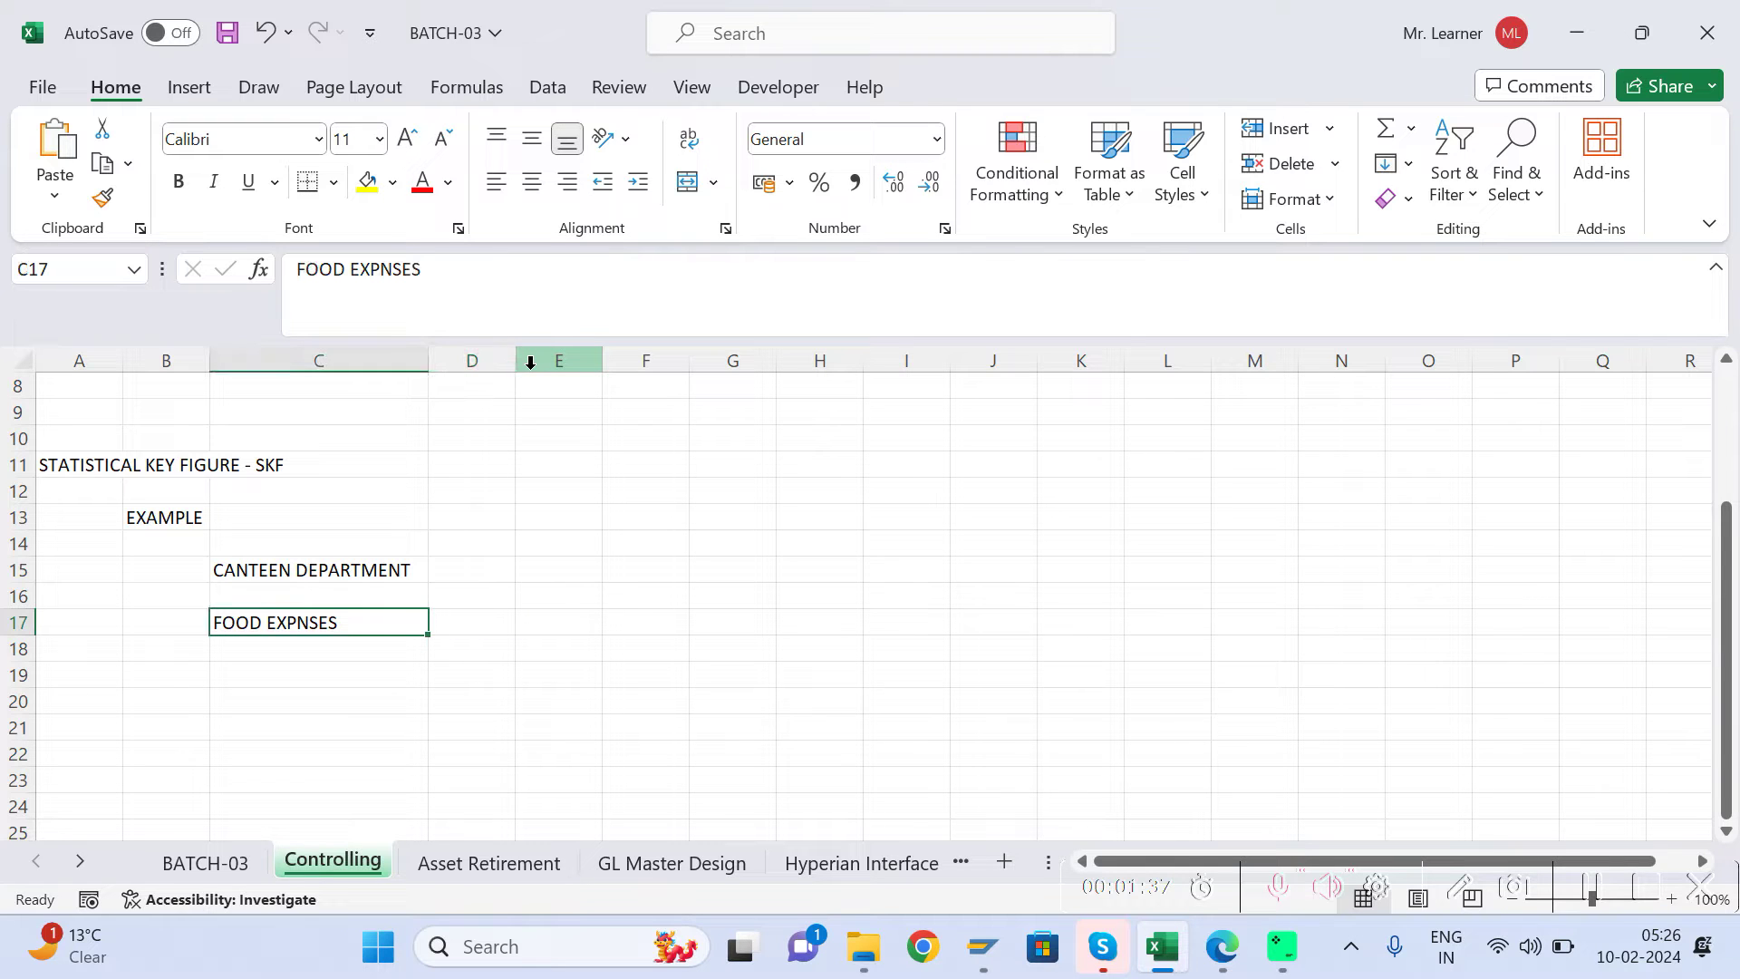
Step: Correct the C17 label to 'FOOD EXPENSES' and enter 10000 beside it in D17
left_click(382, 270)
type("E")
key("Tab")
type("10000")
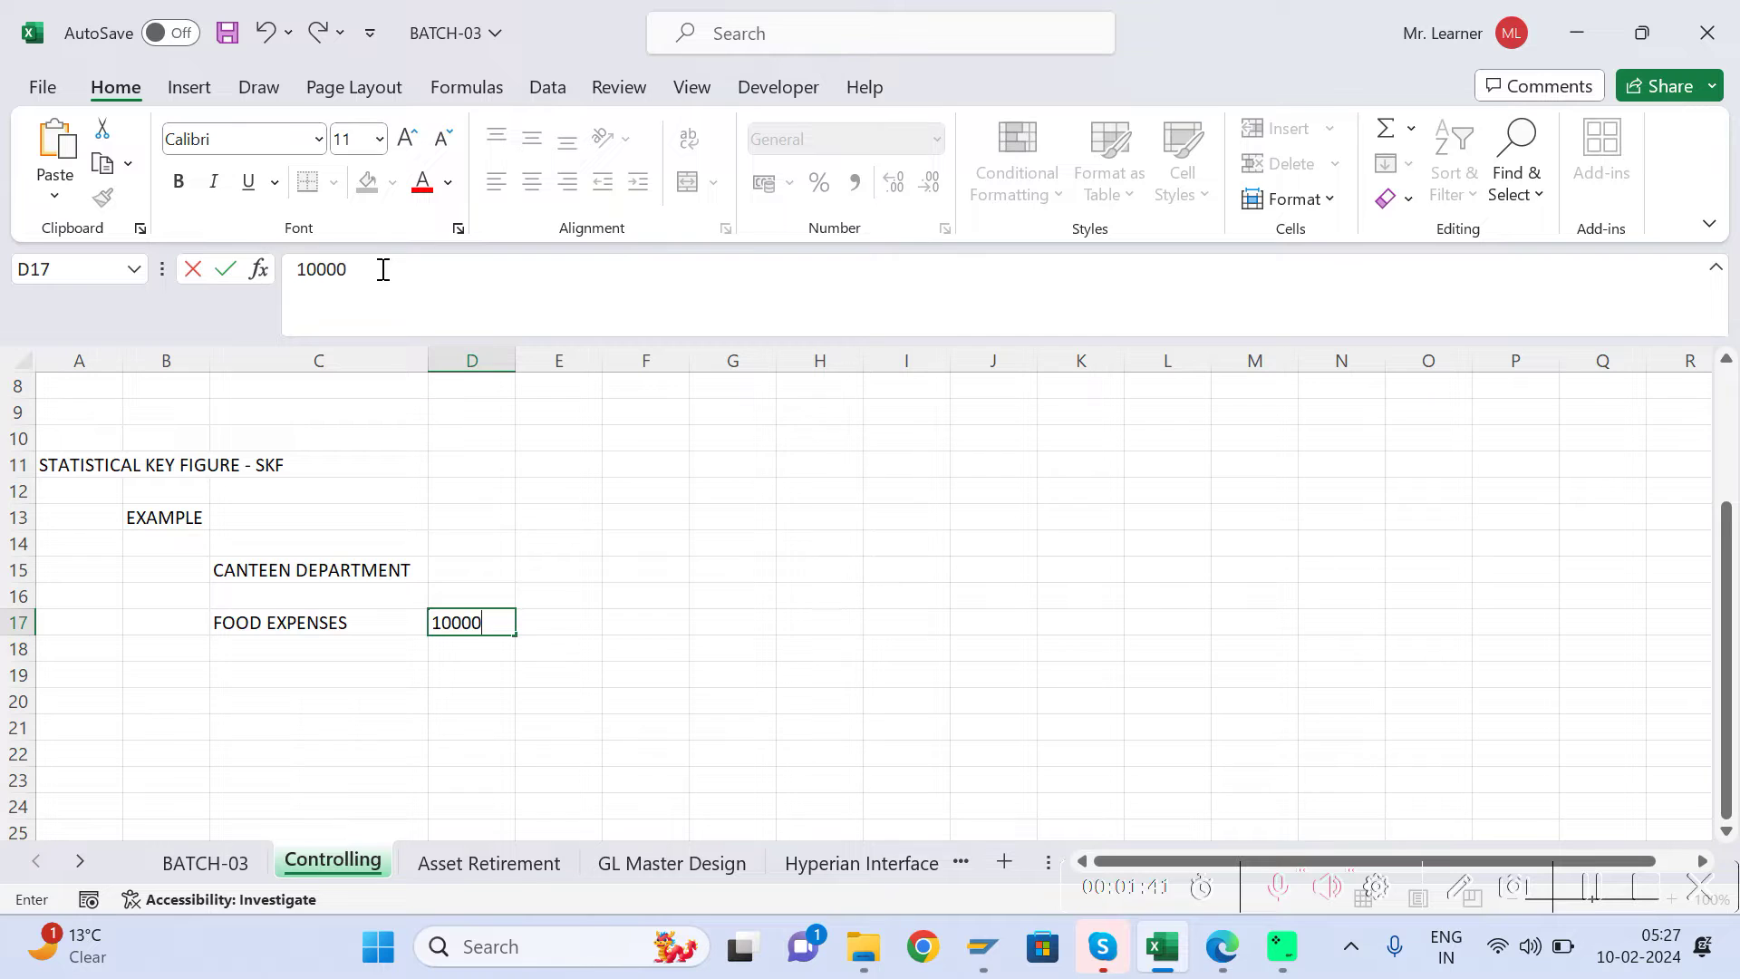
key("Return")
Step: Add 'WATER EXPENSES' in C18 with an amount of 2000 in D18
type("W")
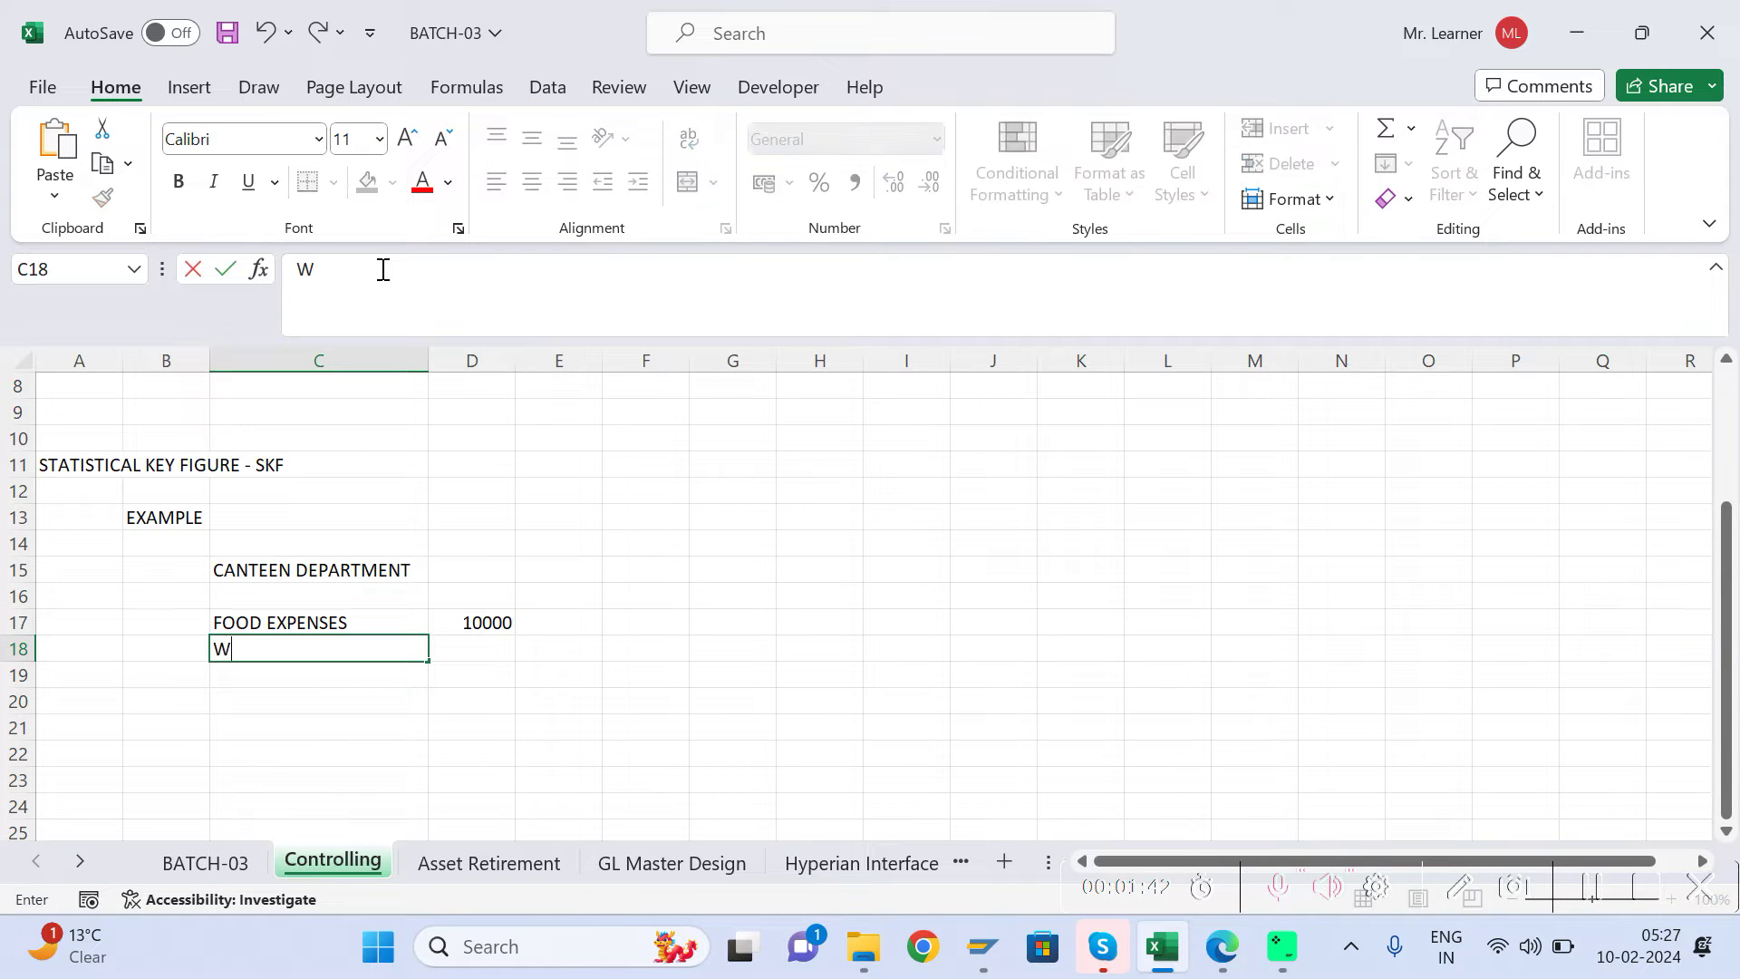
type("ATER EXPENSES")
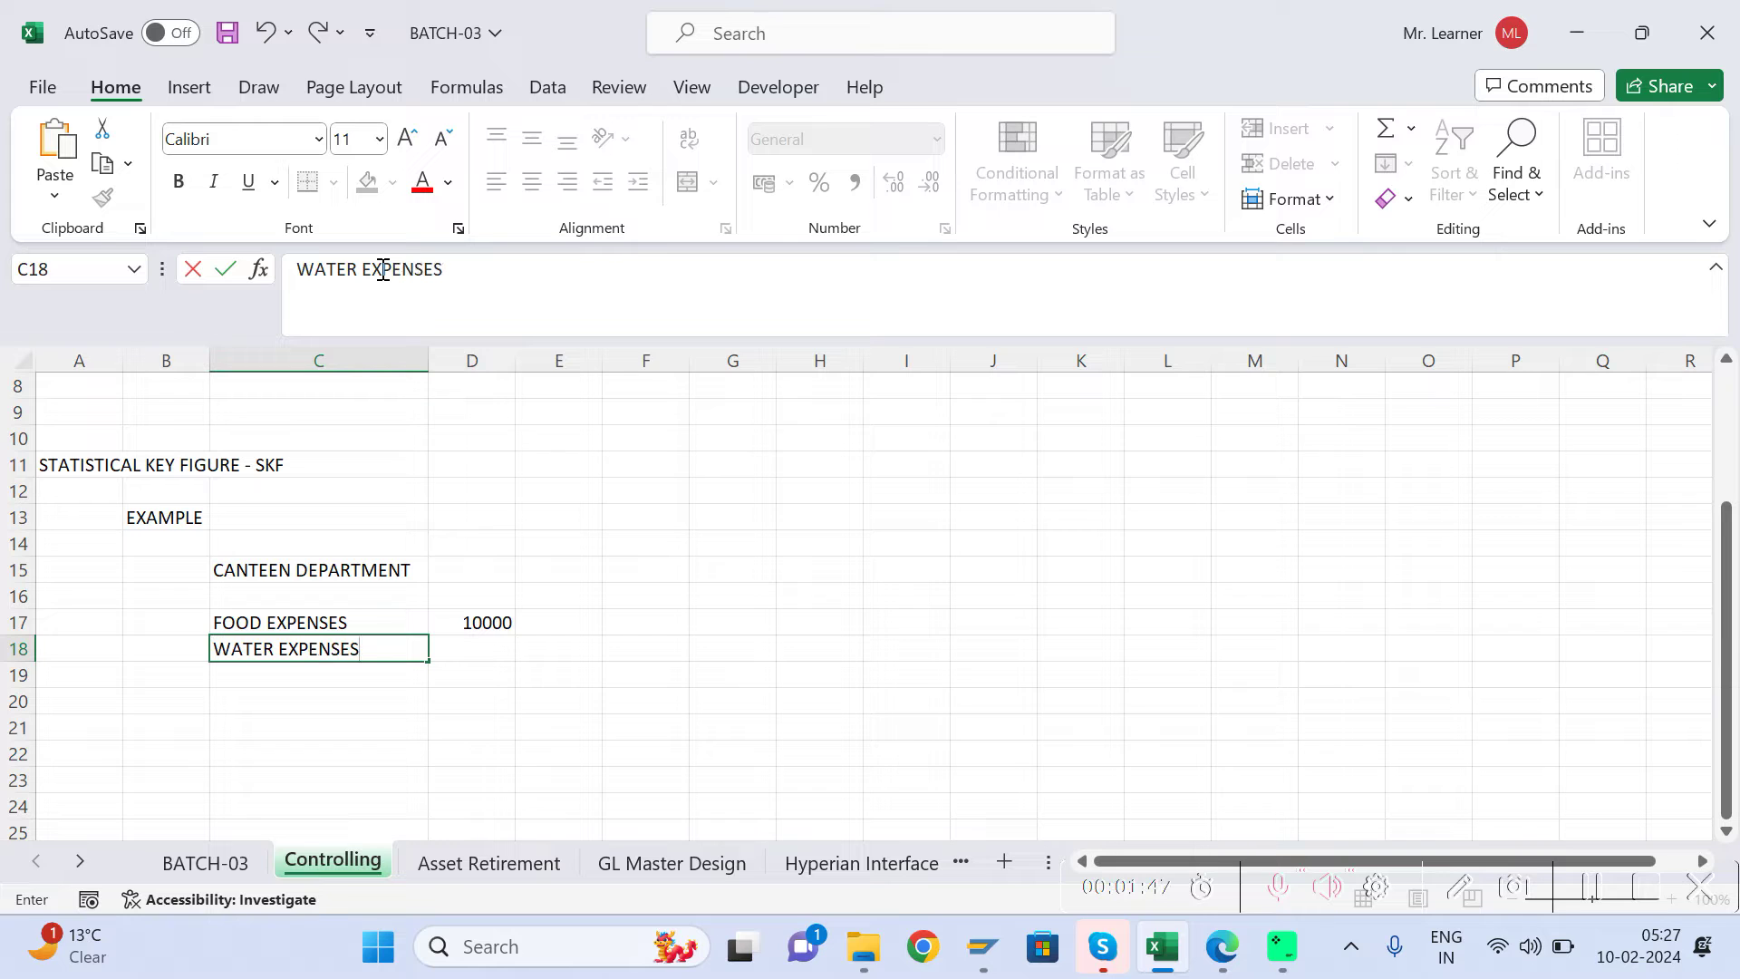
key("Tab")
type("20000")
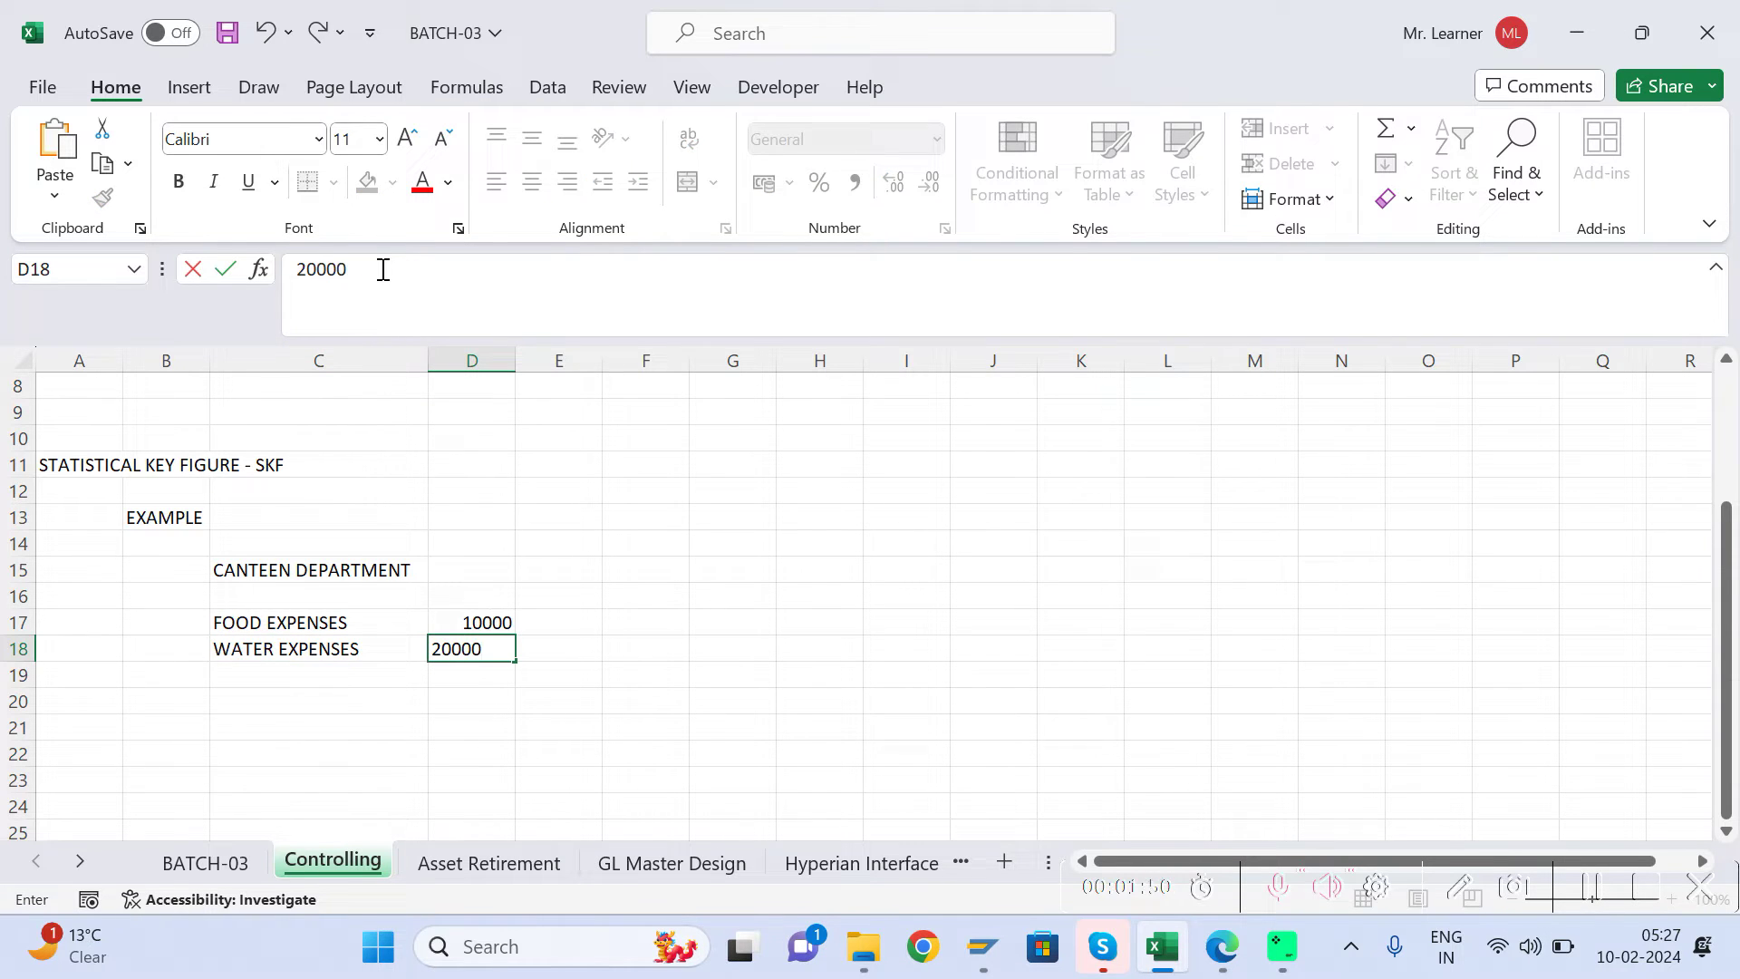
key("BackSpace")
key("ctrl+Return")
key("Return")
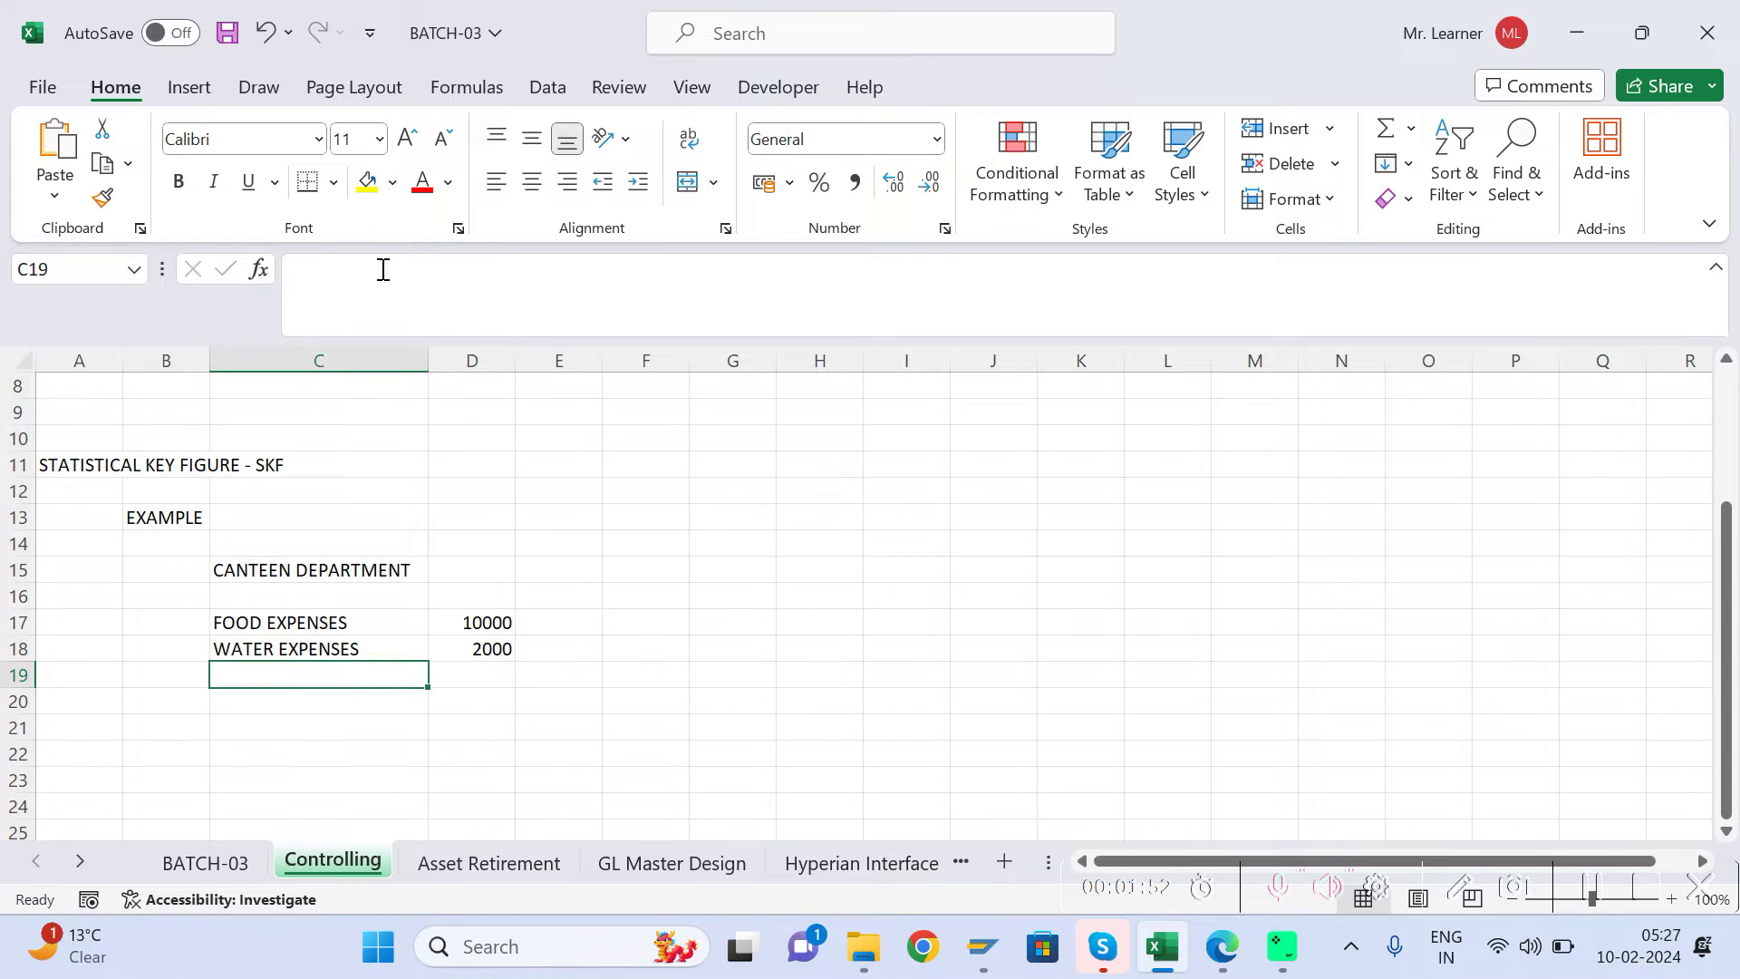
Step: Enter the label 'TOTAL EXPENSES' in cell C20
key("Right")
key("Left")
key("Up")
key("Up")
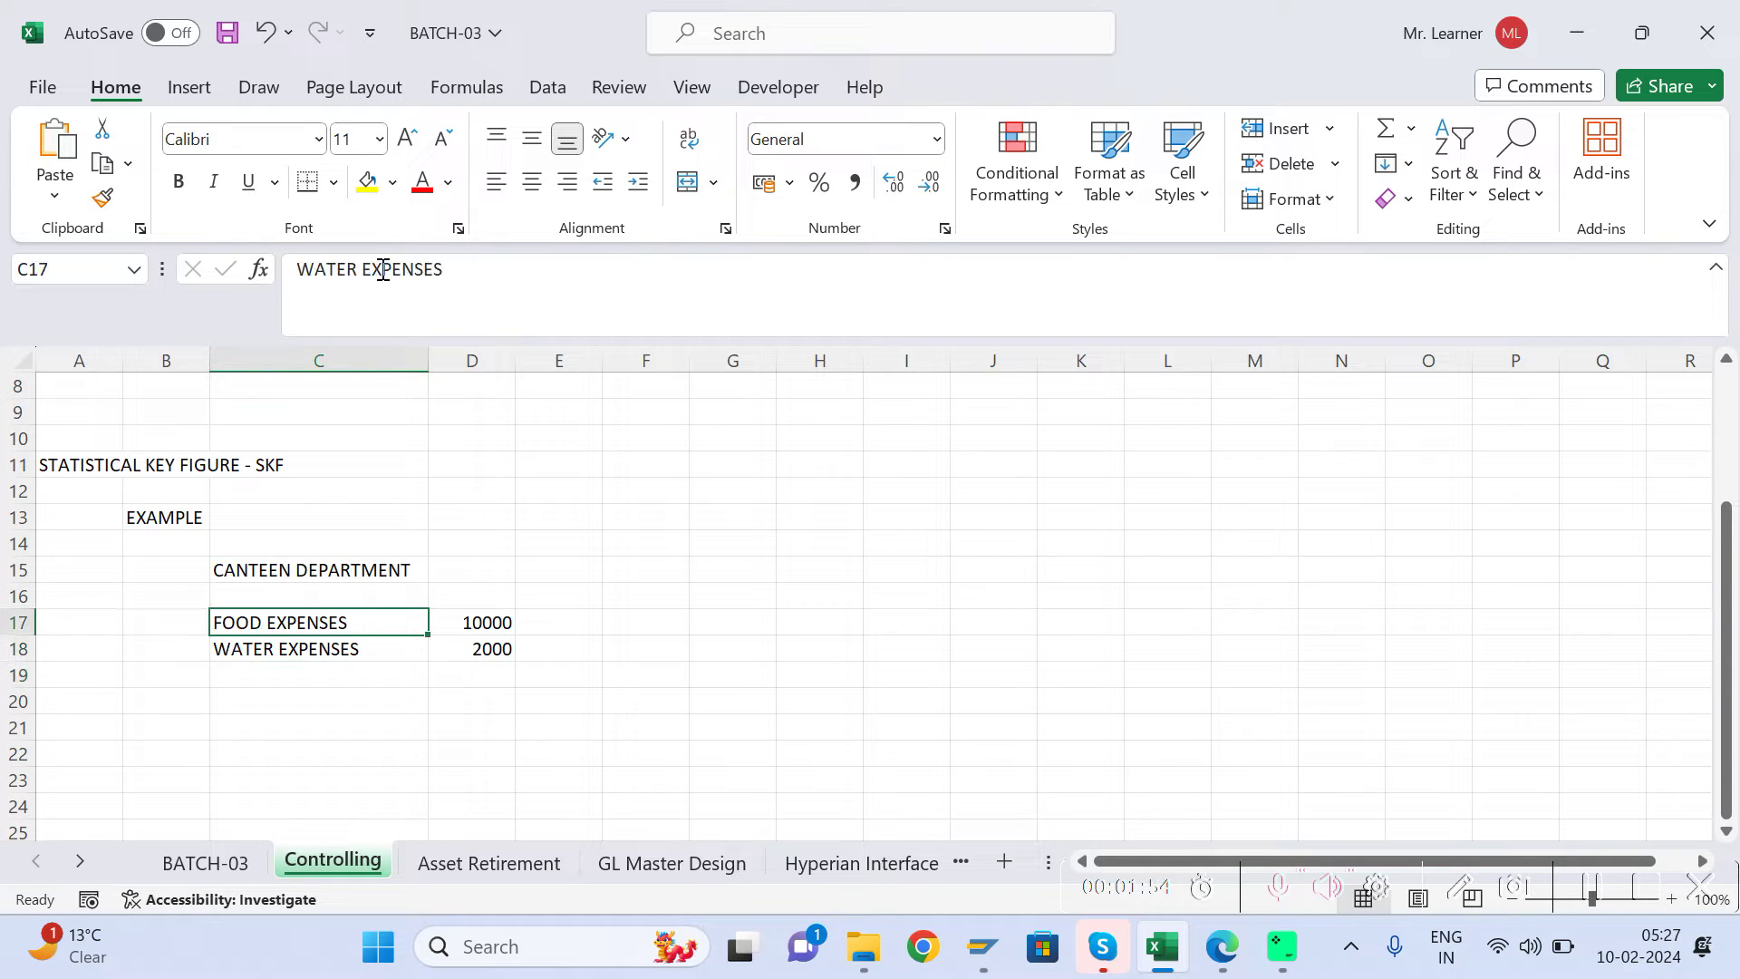
key("Right")
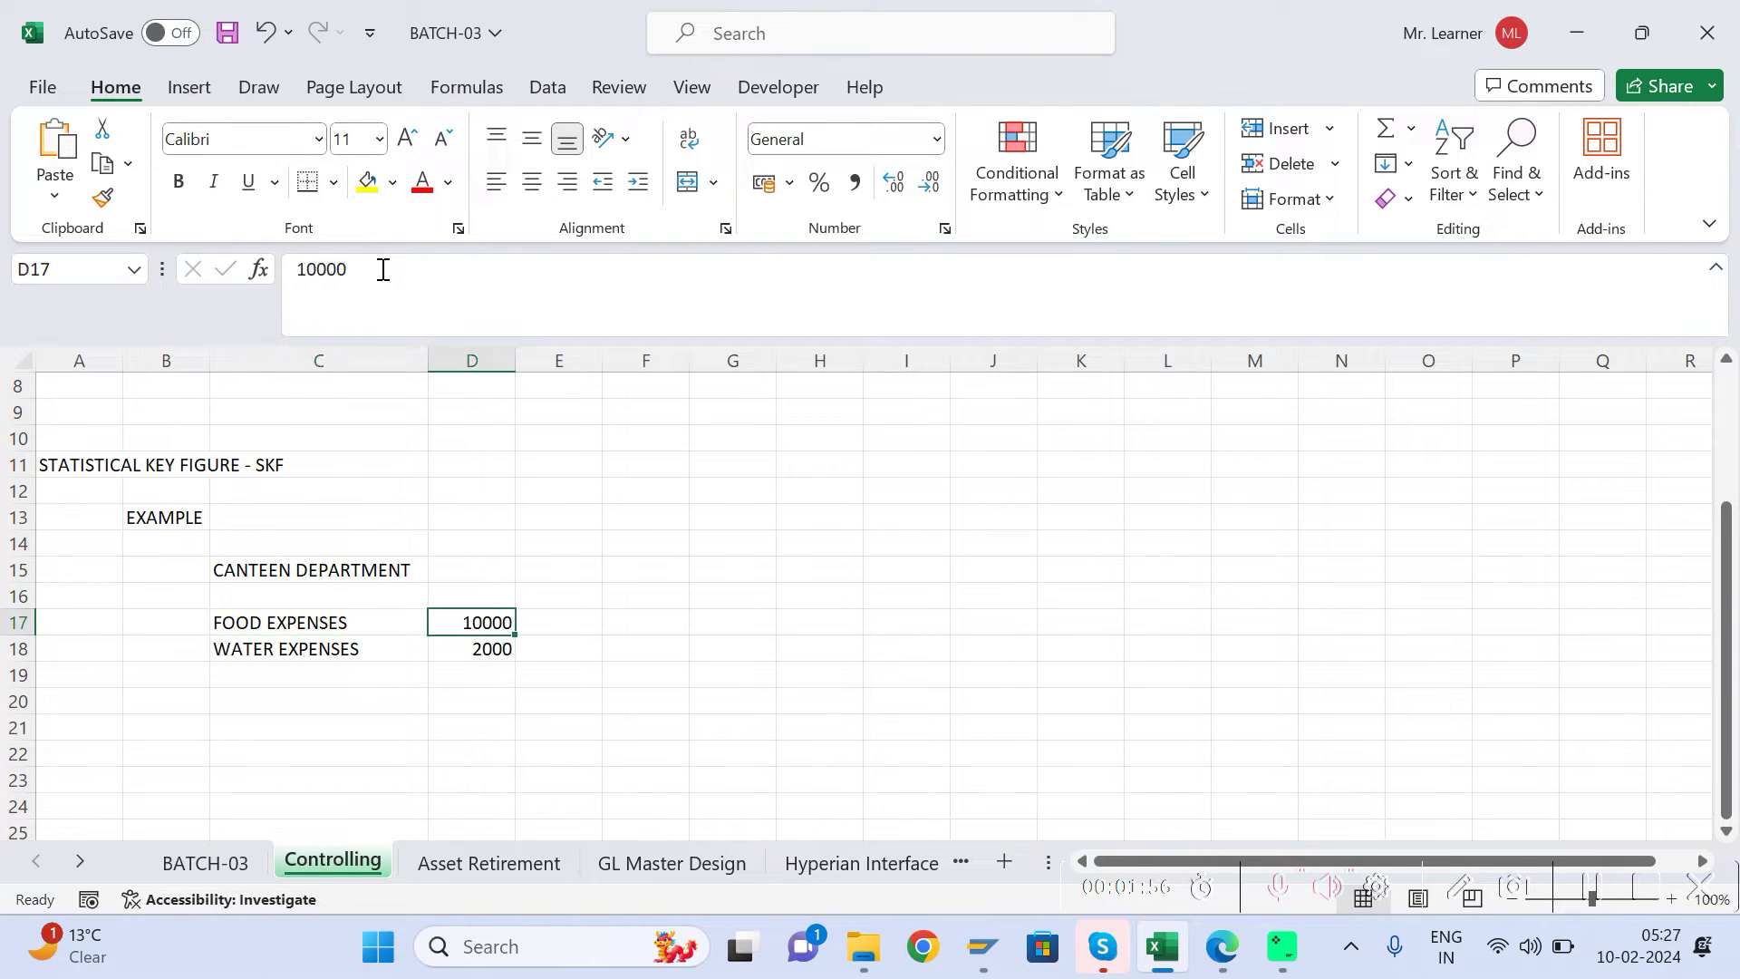
key("Down")
key("Down")
key("Down")
key("Left")
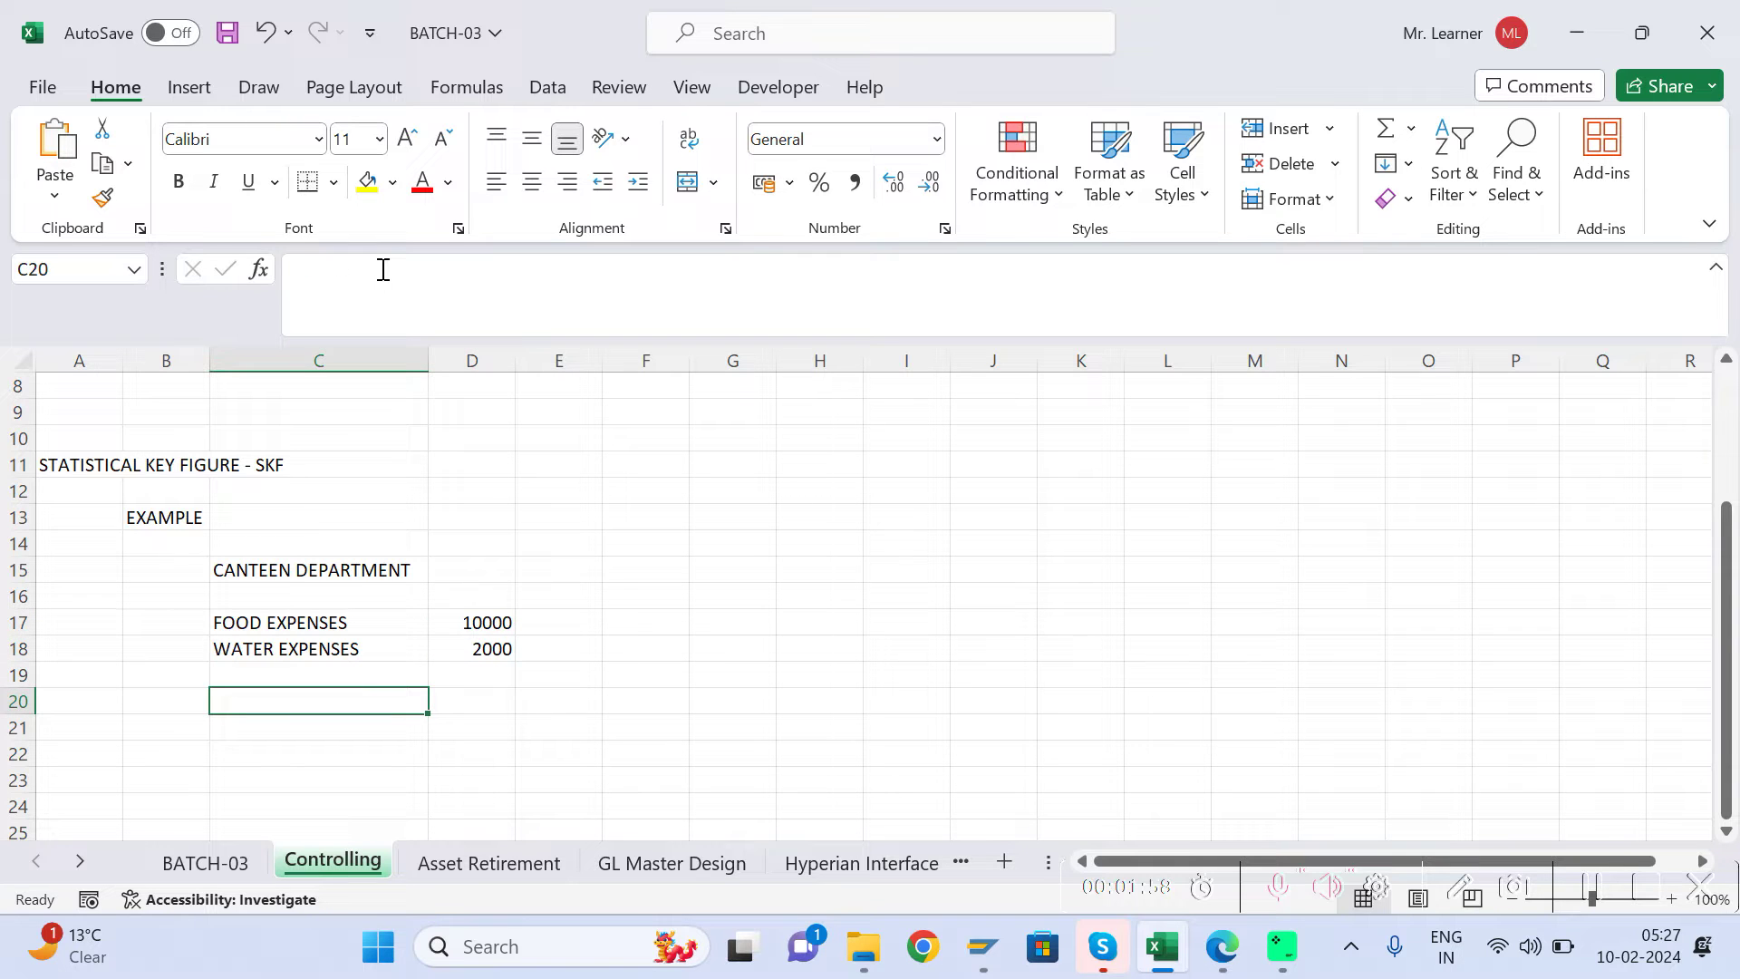
type("TOTAL")
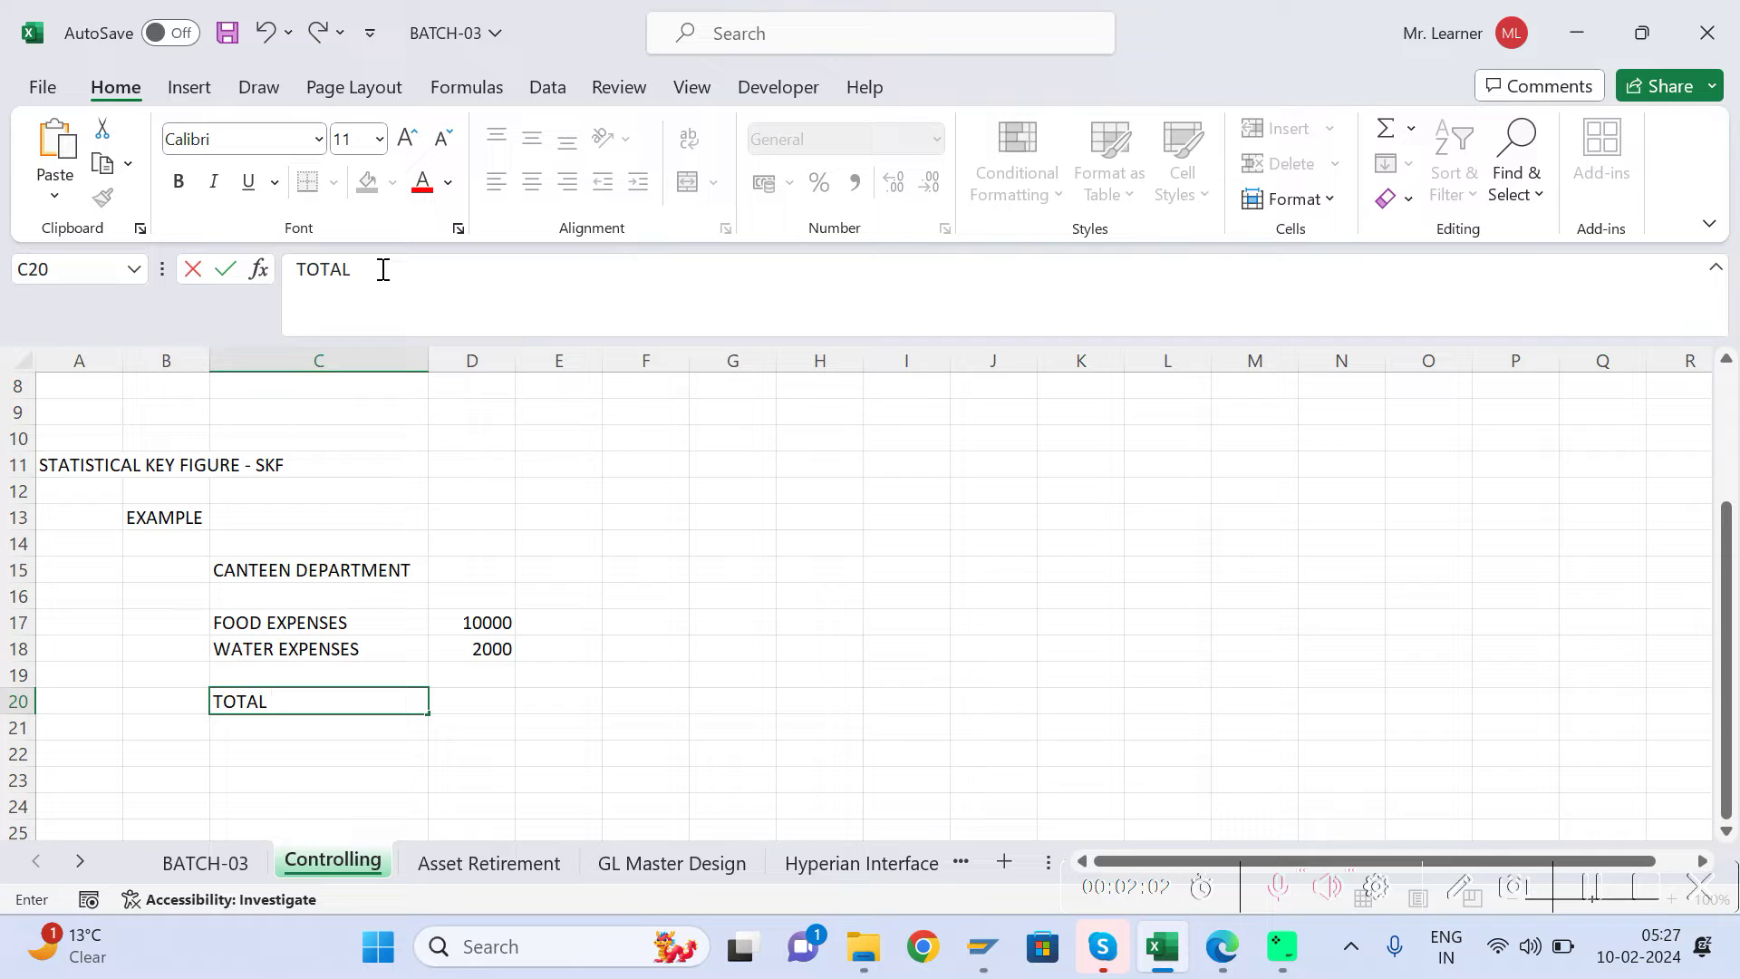
type(" EXPENSES")
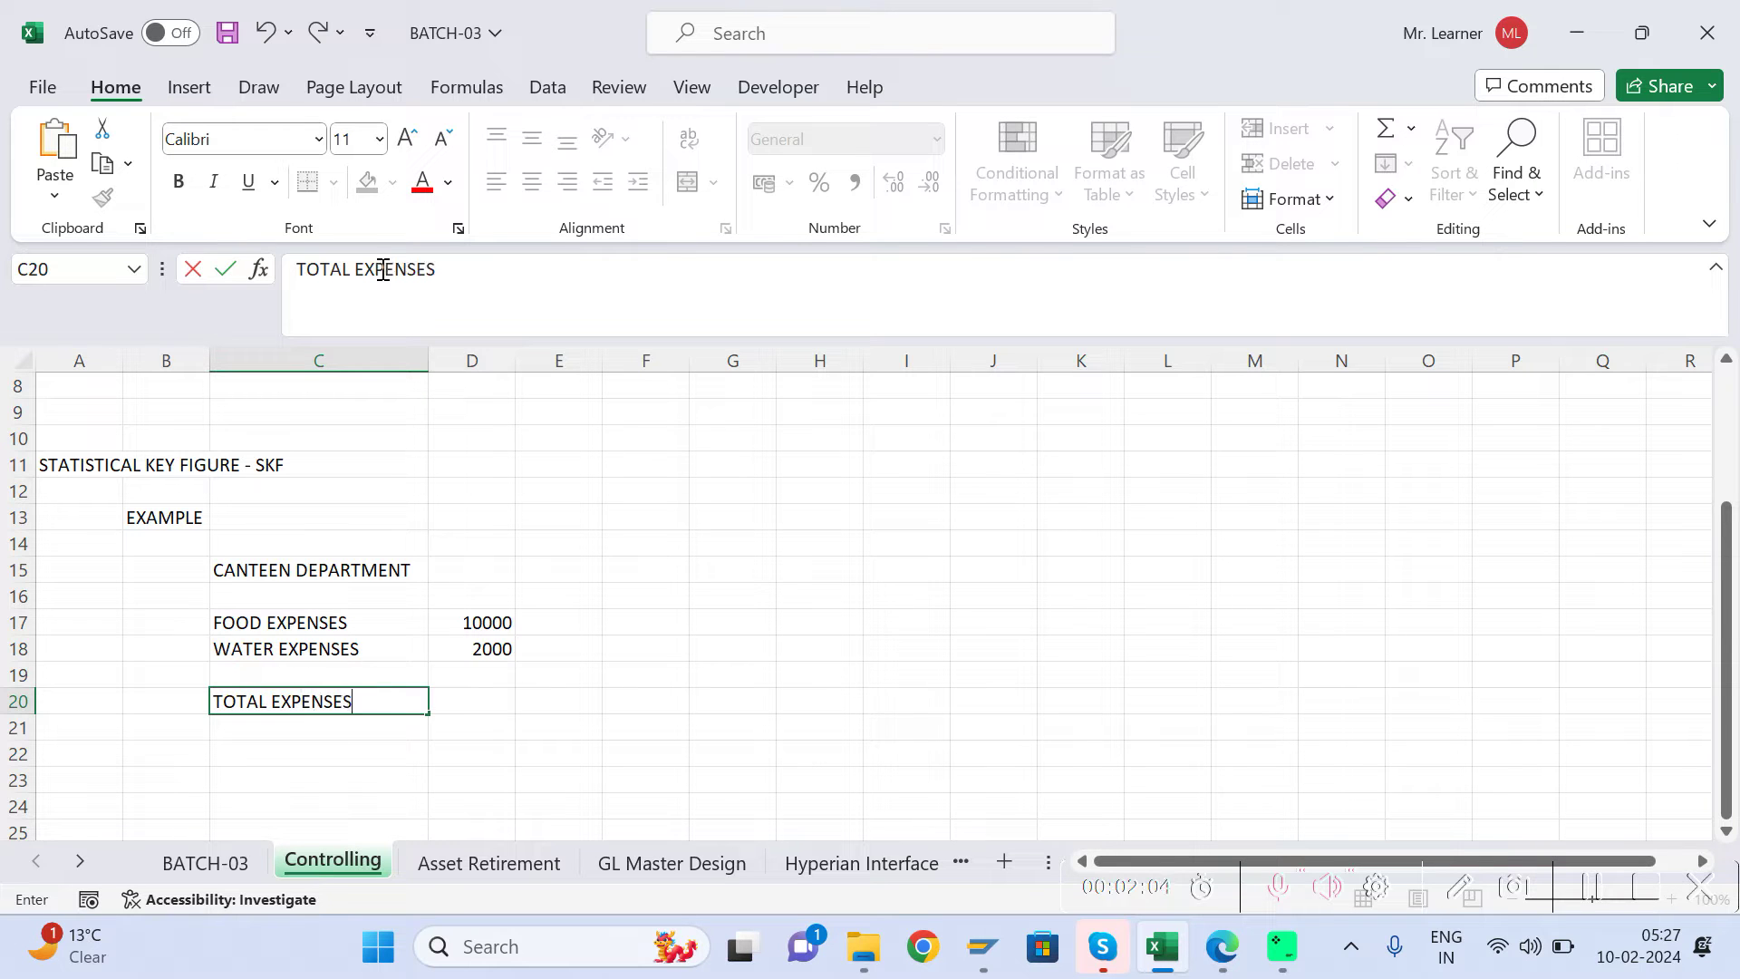
key("Tab")
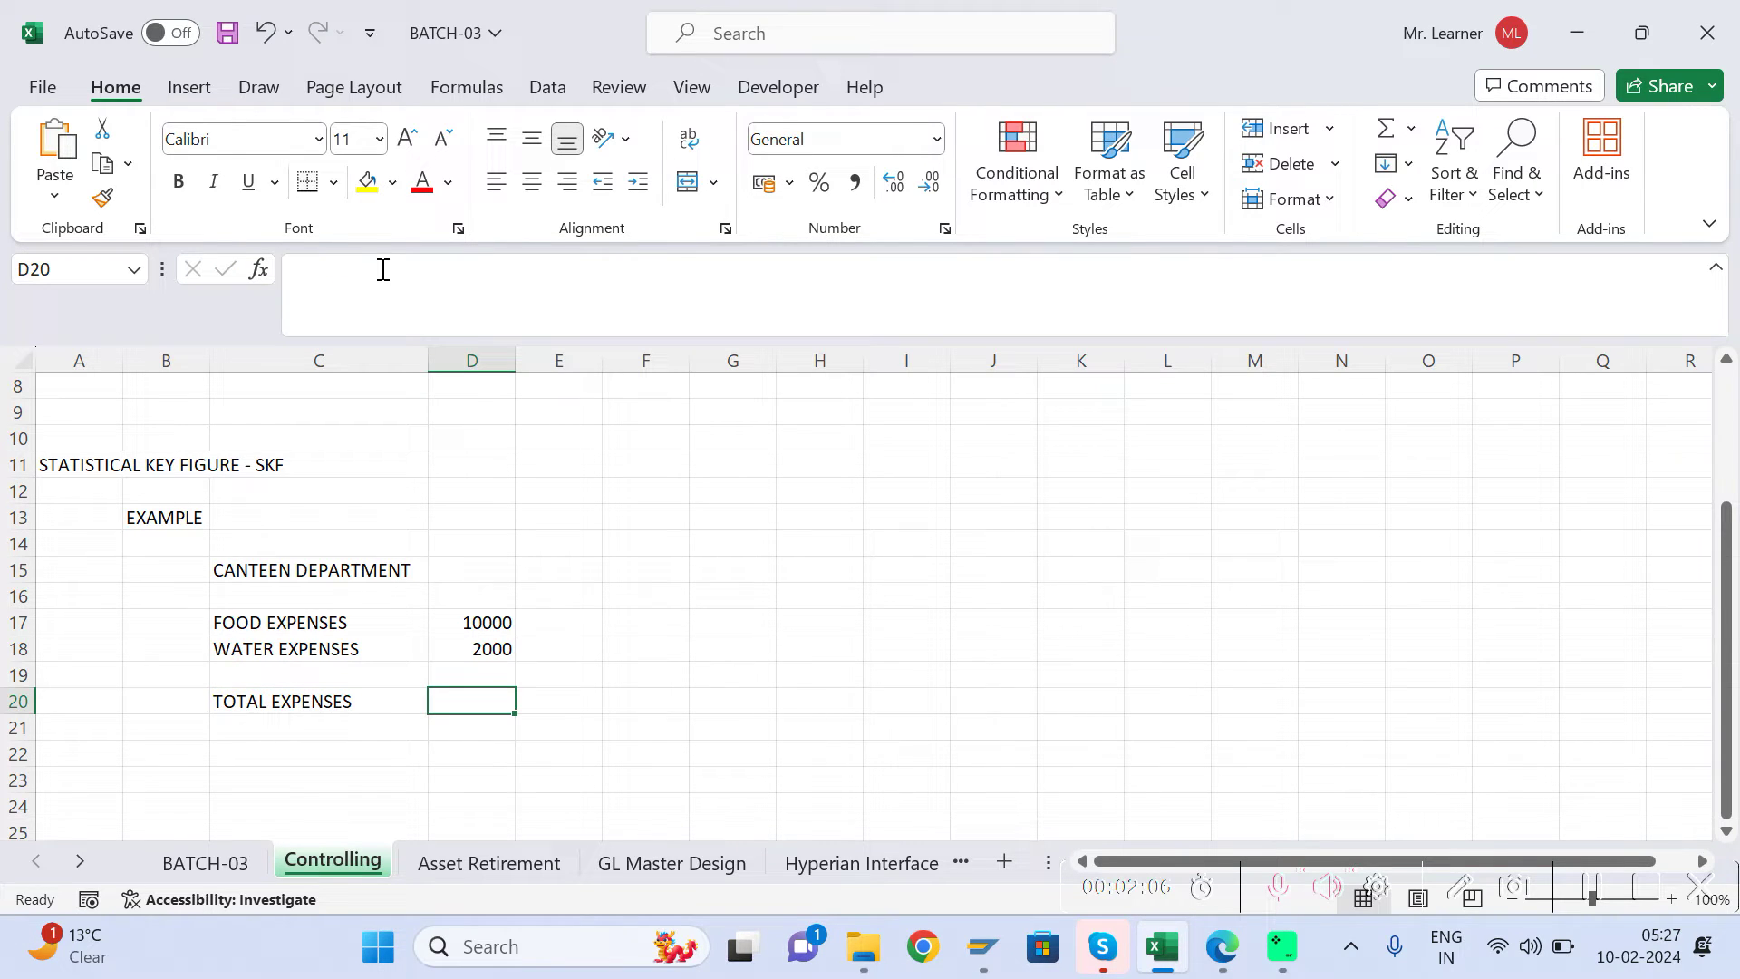
Step: Enter =SUM(D17:D18) in D20 to total the expenses to 12000
type("=SUM(")
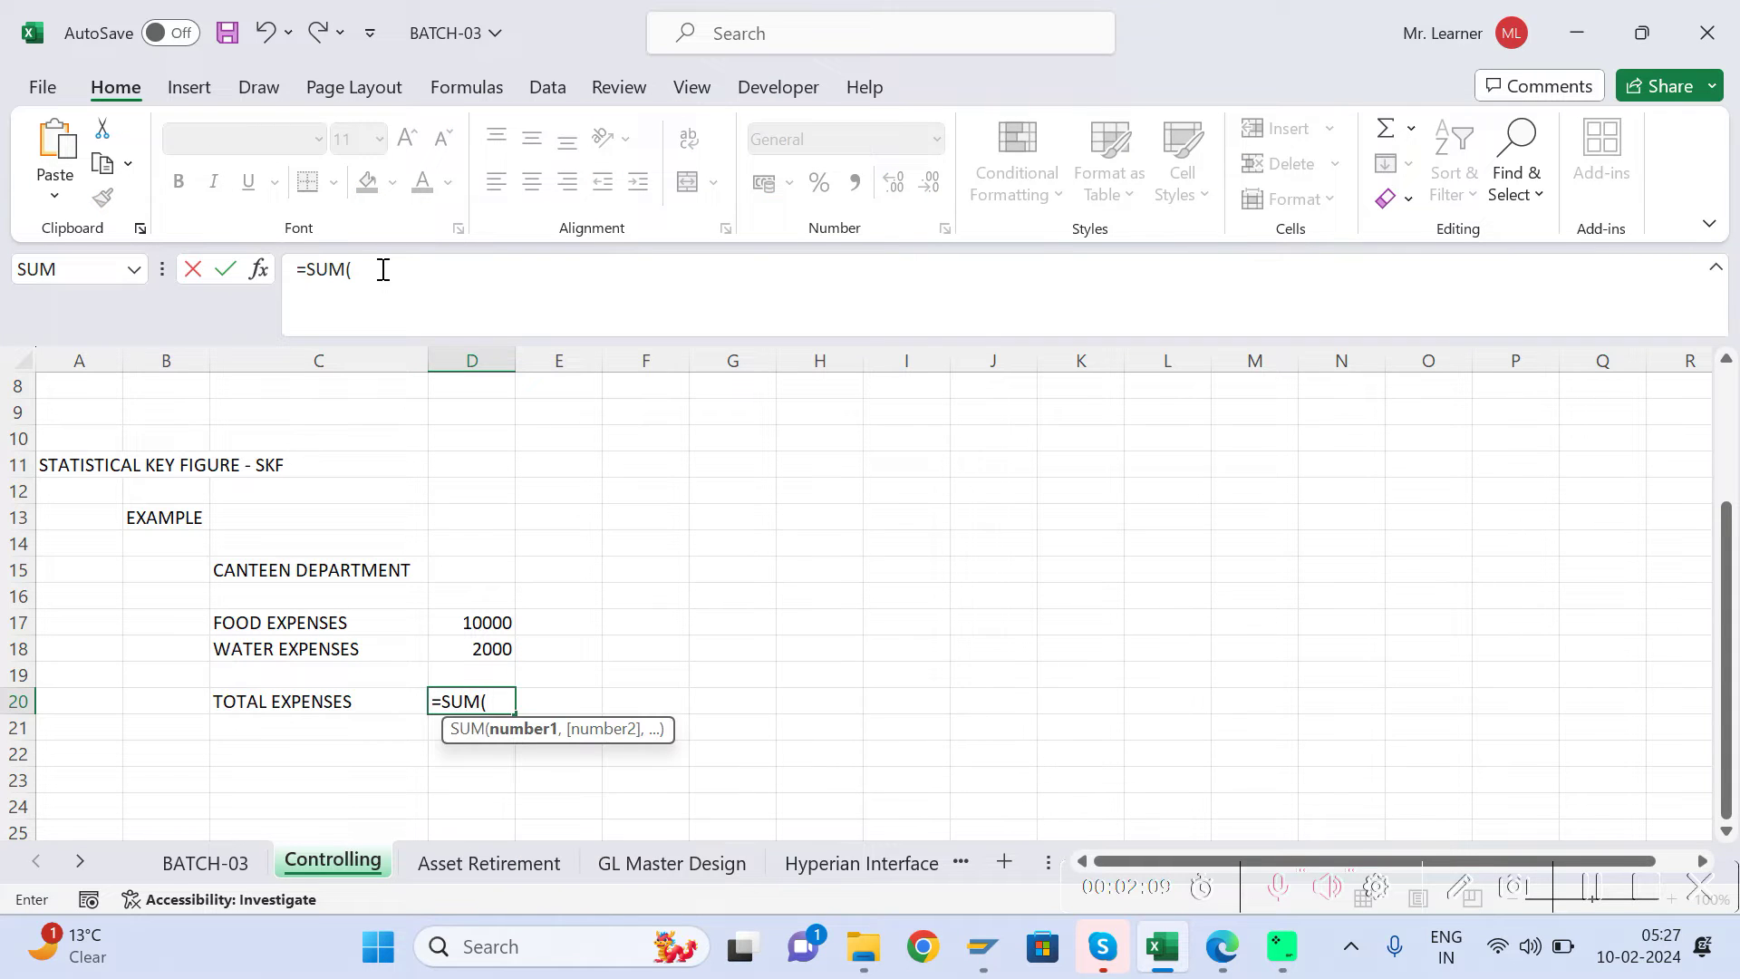
key("Up")
key("Up")
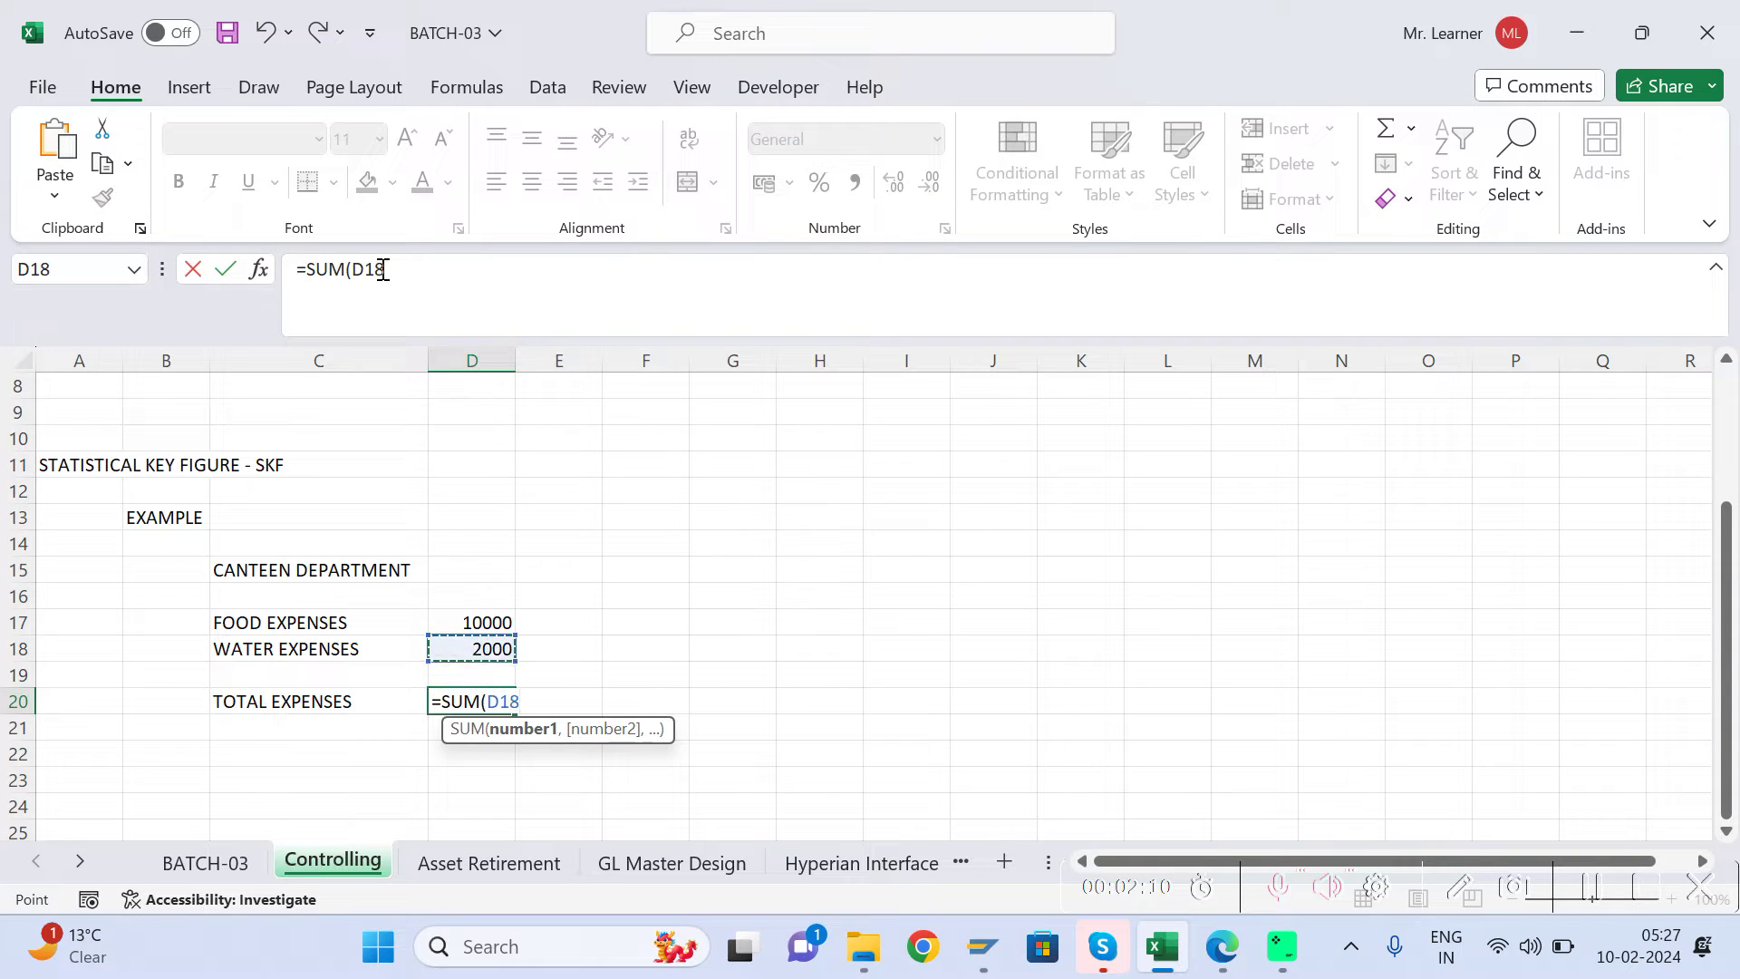
key("shift+Up")
key("Return")
key("Up")
key("Right")
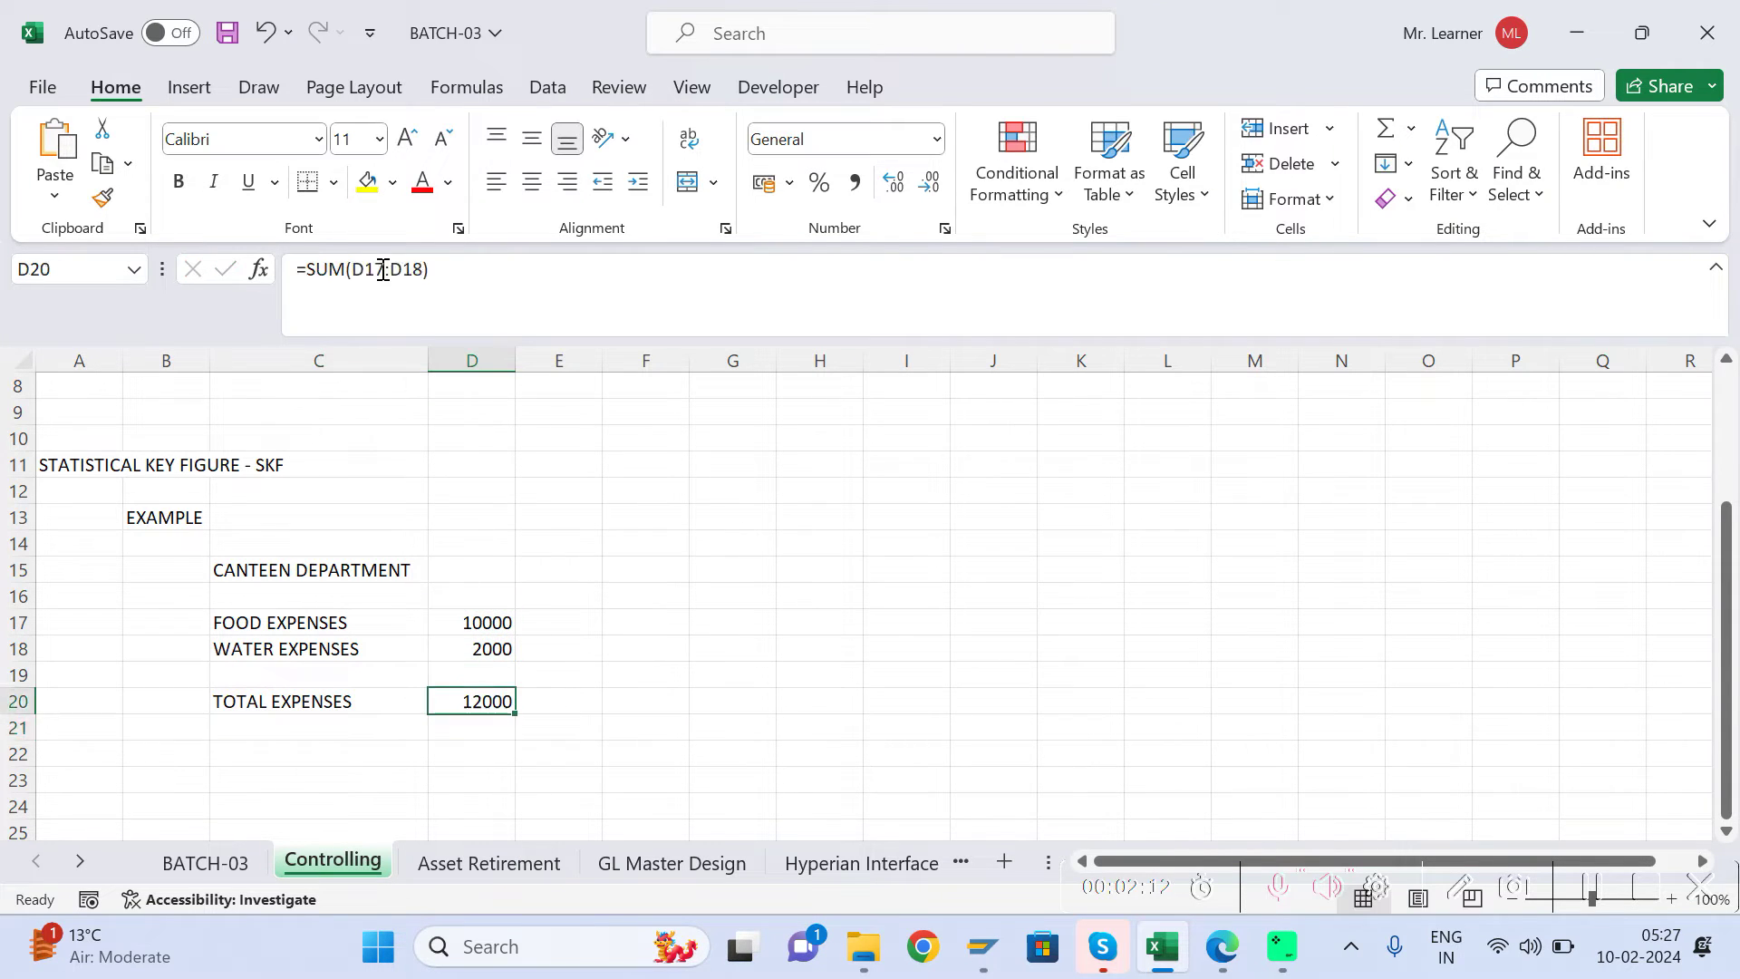
left_click(355, 568)
left_click(494, 711)
left_click(326, 570)
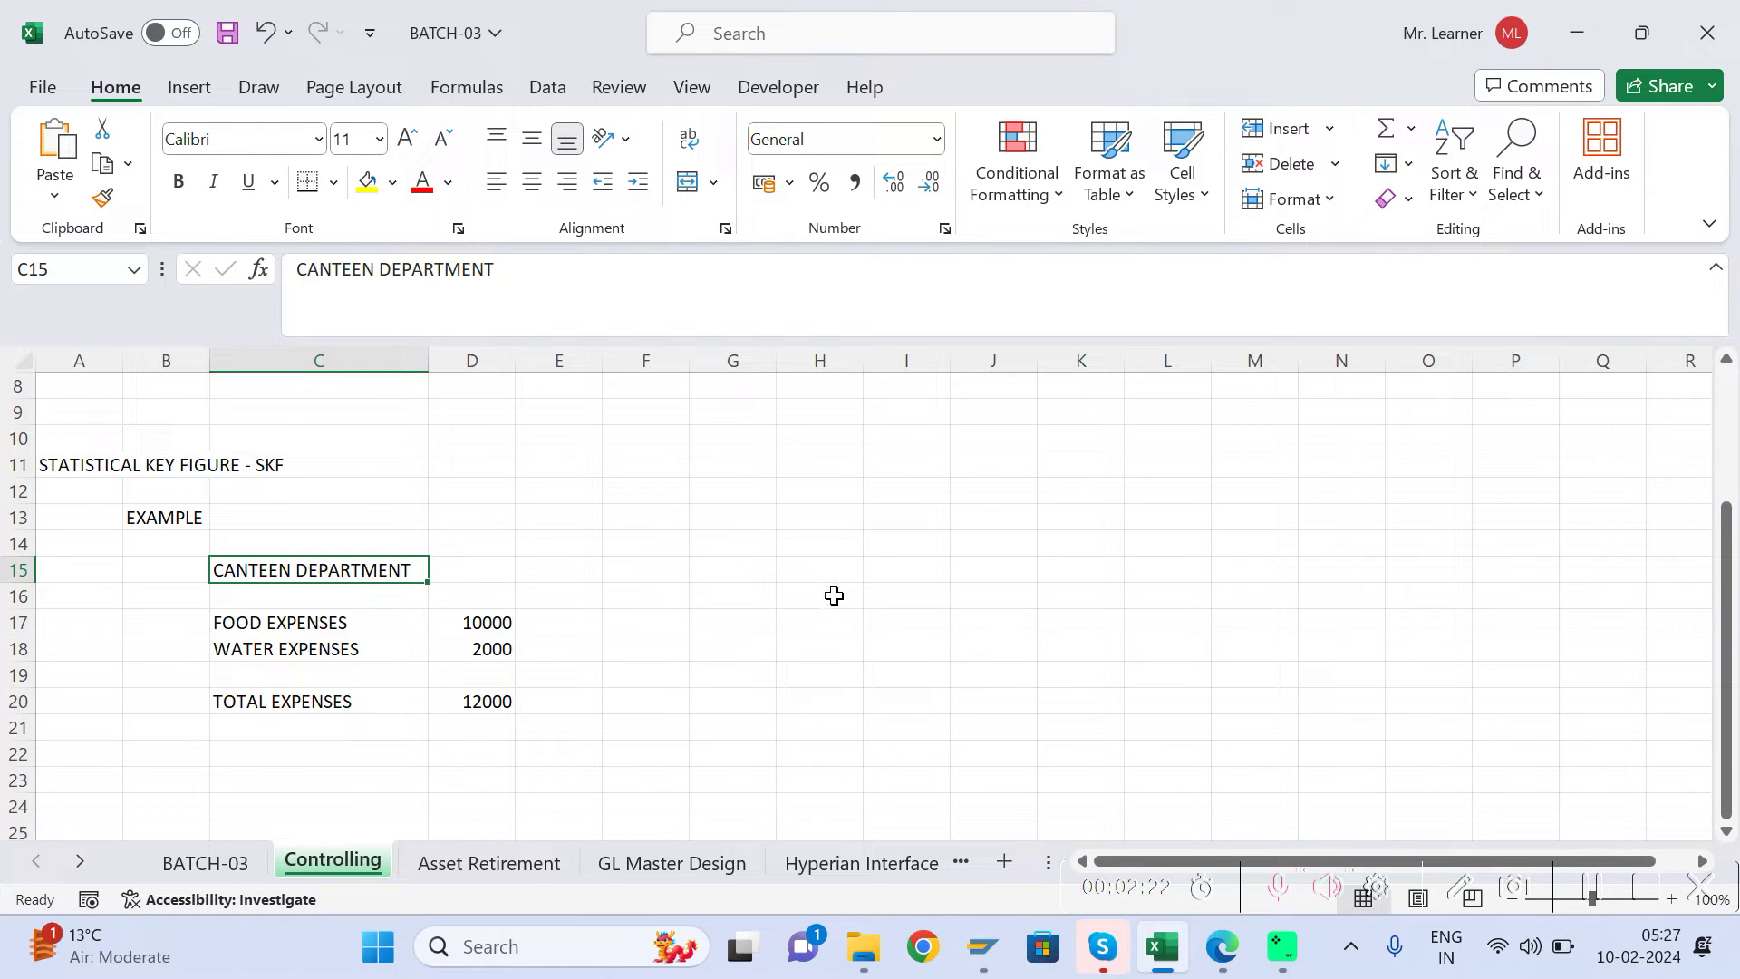
Step: Add the headings 'FINANCE DEPARTMENT' in H15 and 'PRODUCTION DEPARTMENT' in J15
left_click(811, 567)
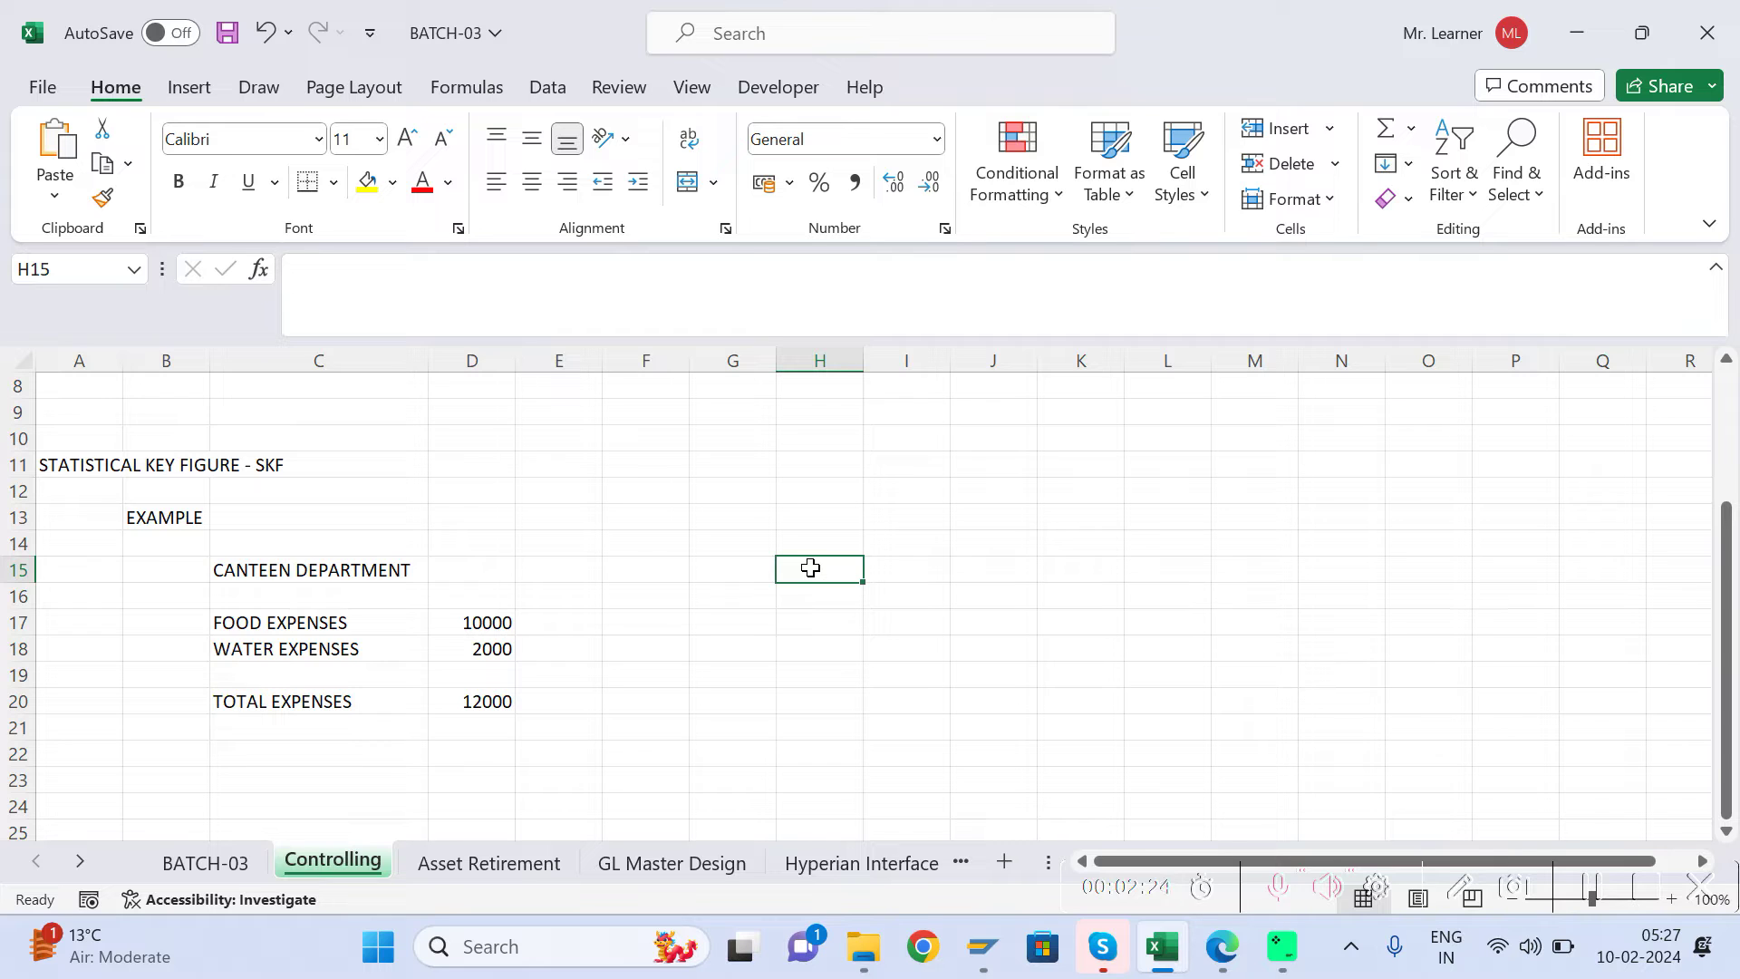
type("FINA")
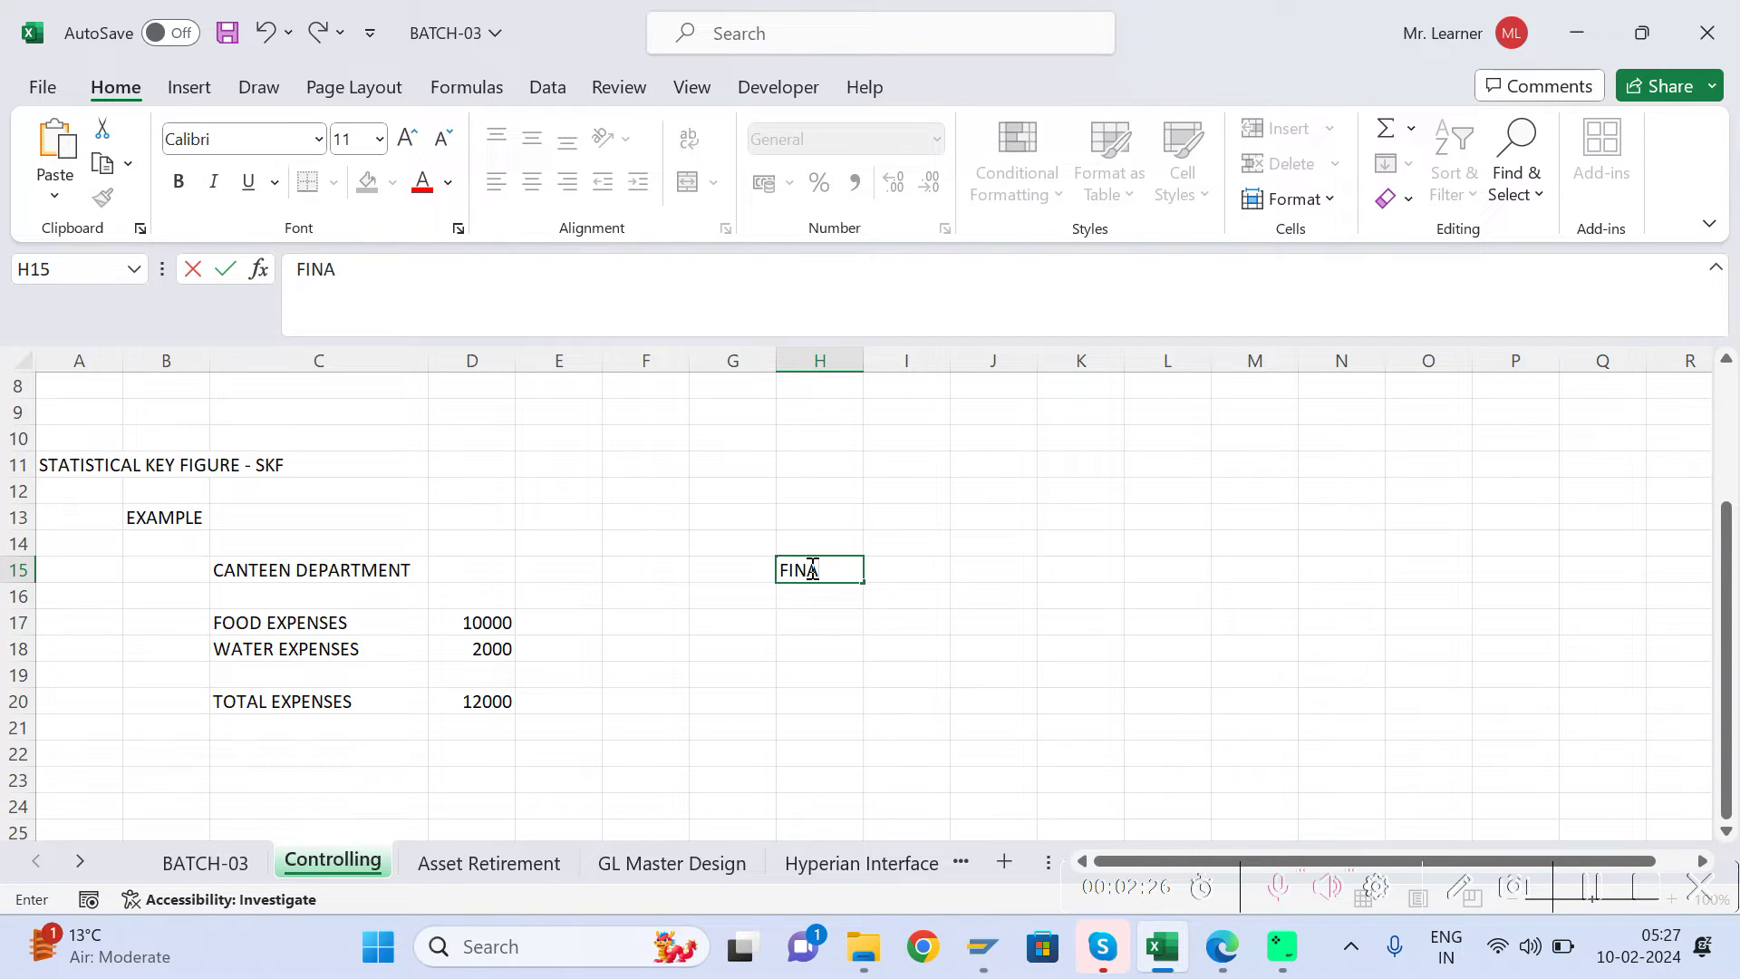
type("NCE DEPA")
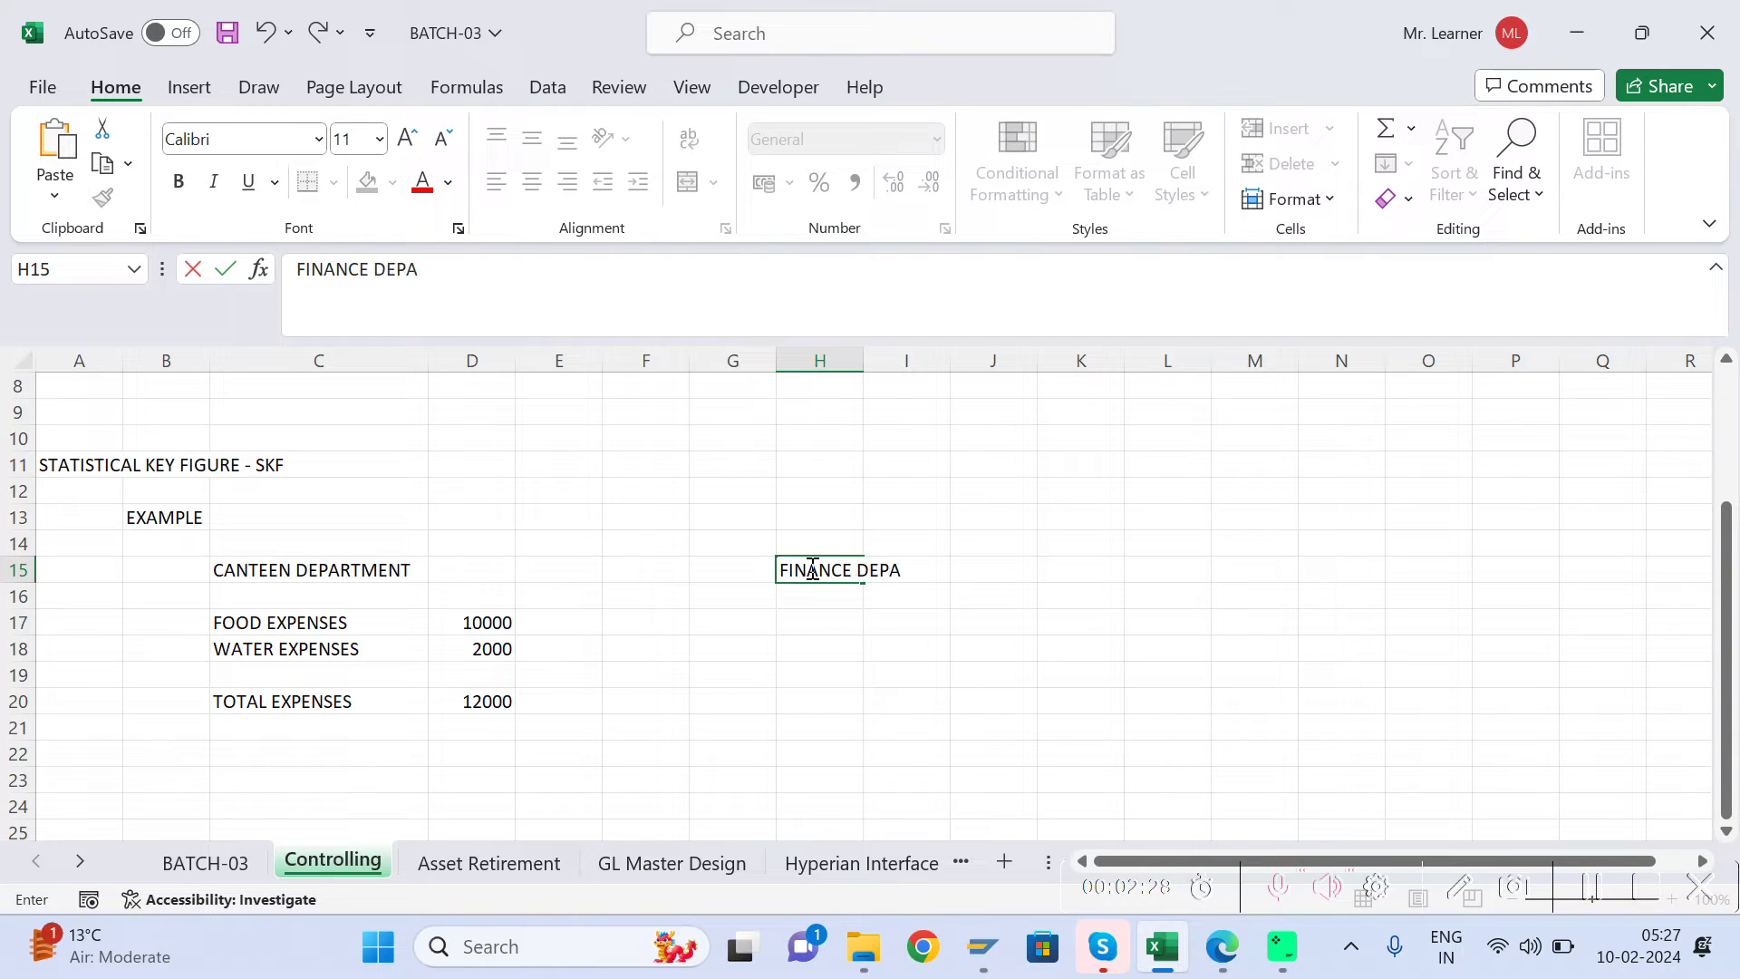
type("RTMENT")
key("Right")
key("Right")
key("Right")
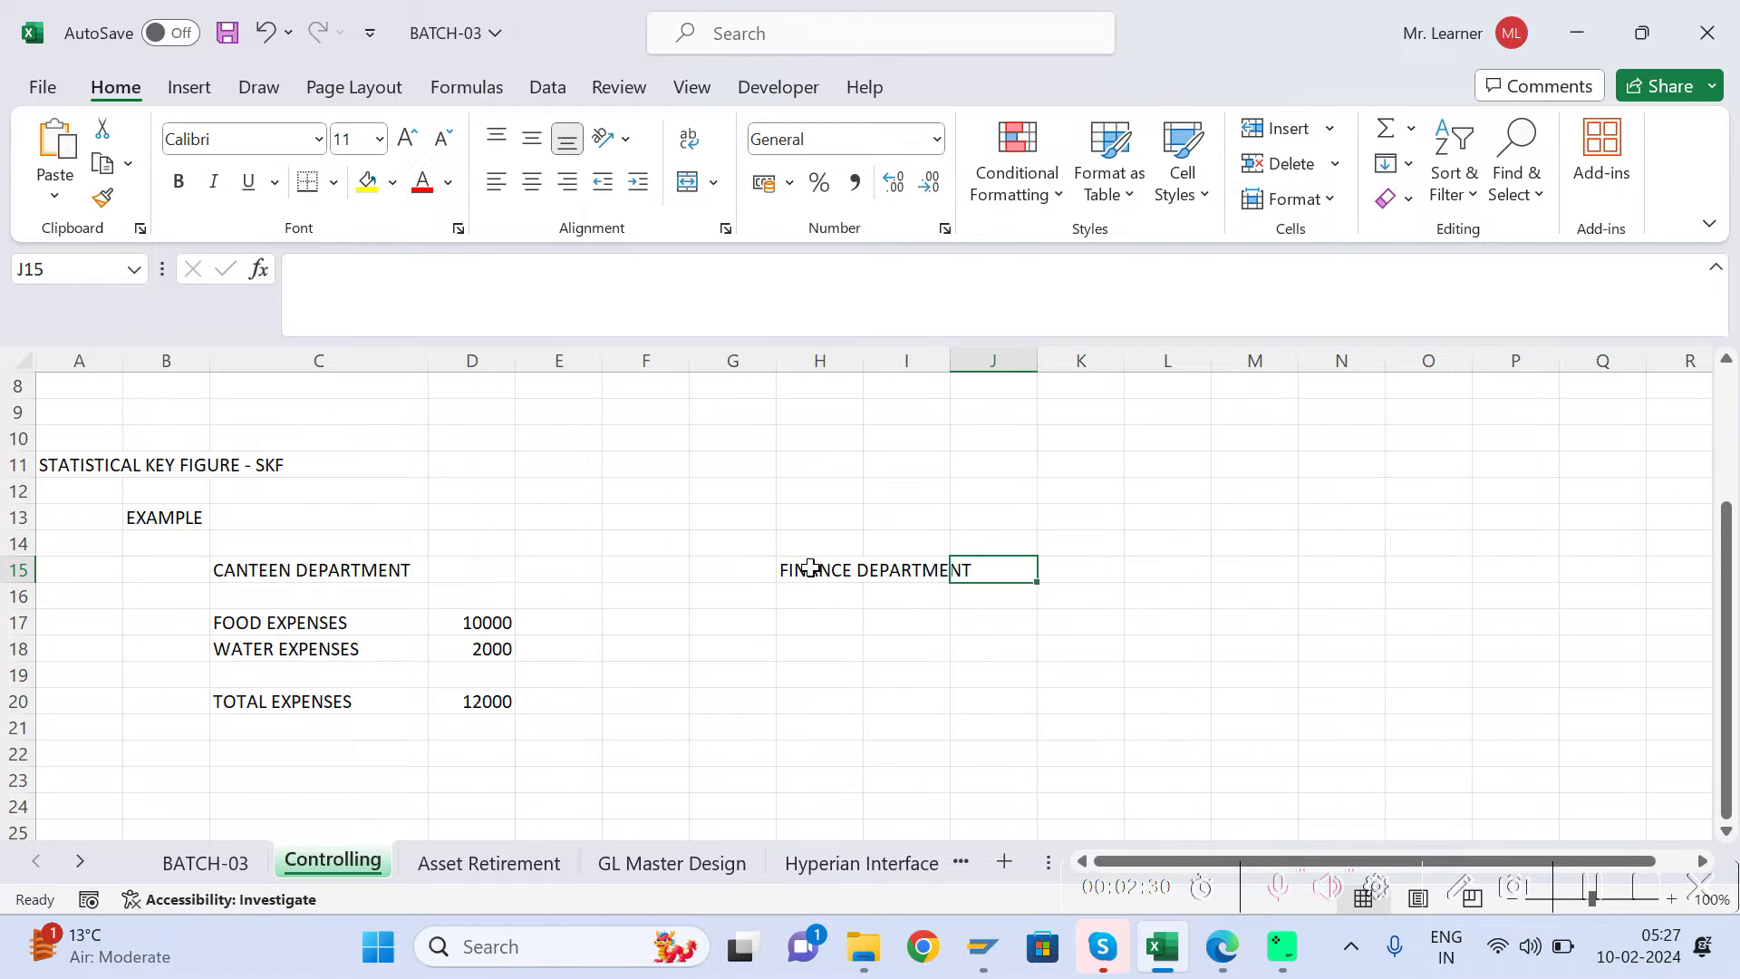
key("Left")
key("Left")
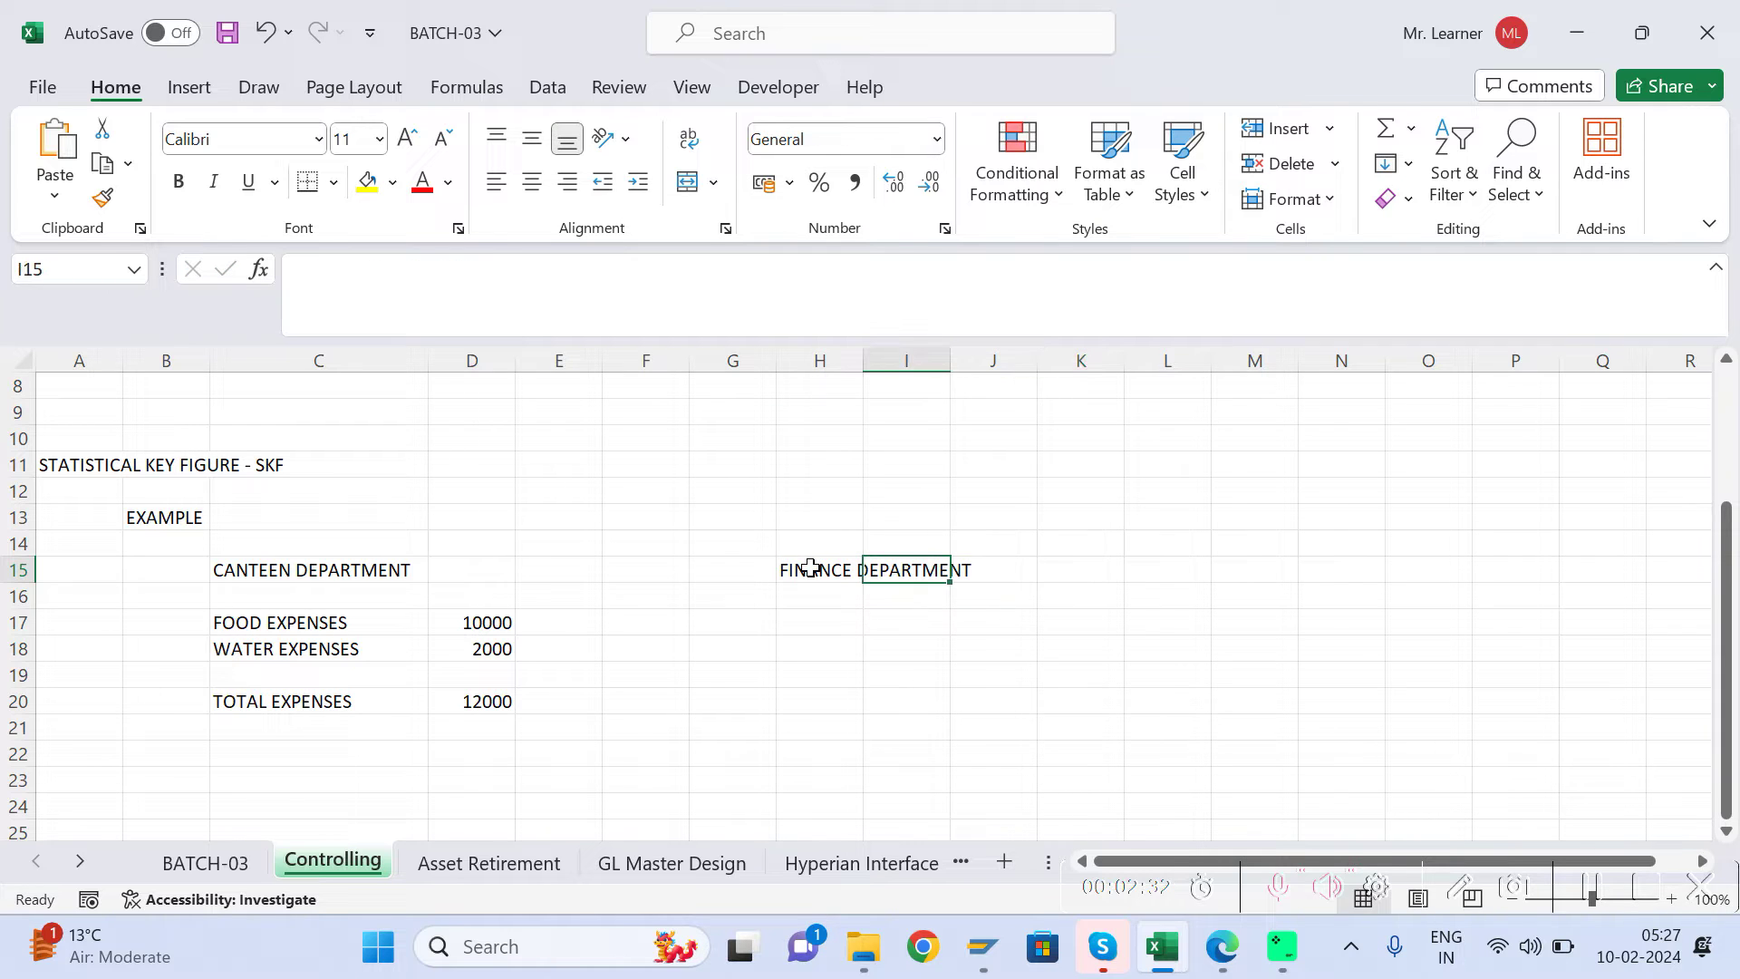
key("Right")
type("PRODU")
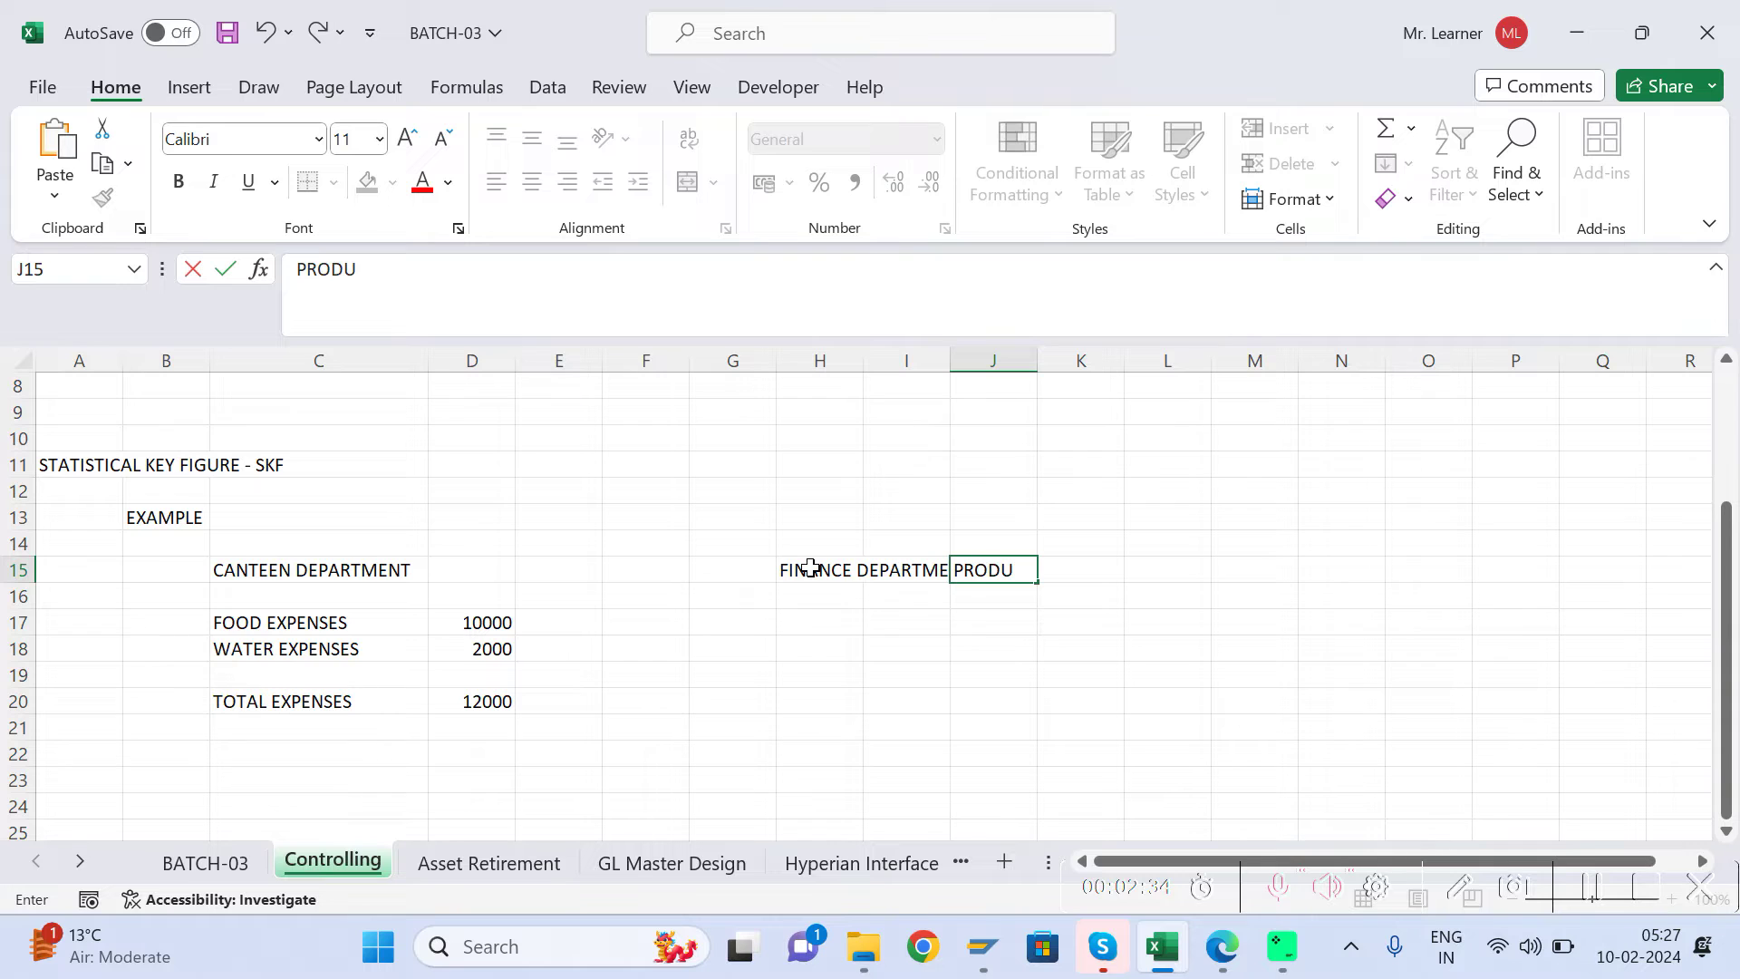
type("CTION DEPARTMENT")
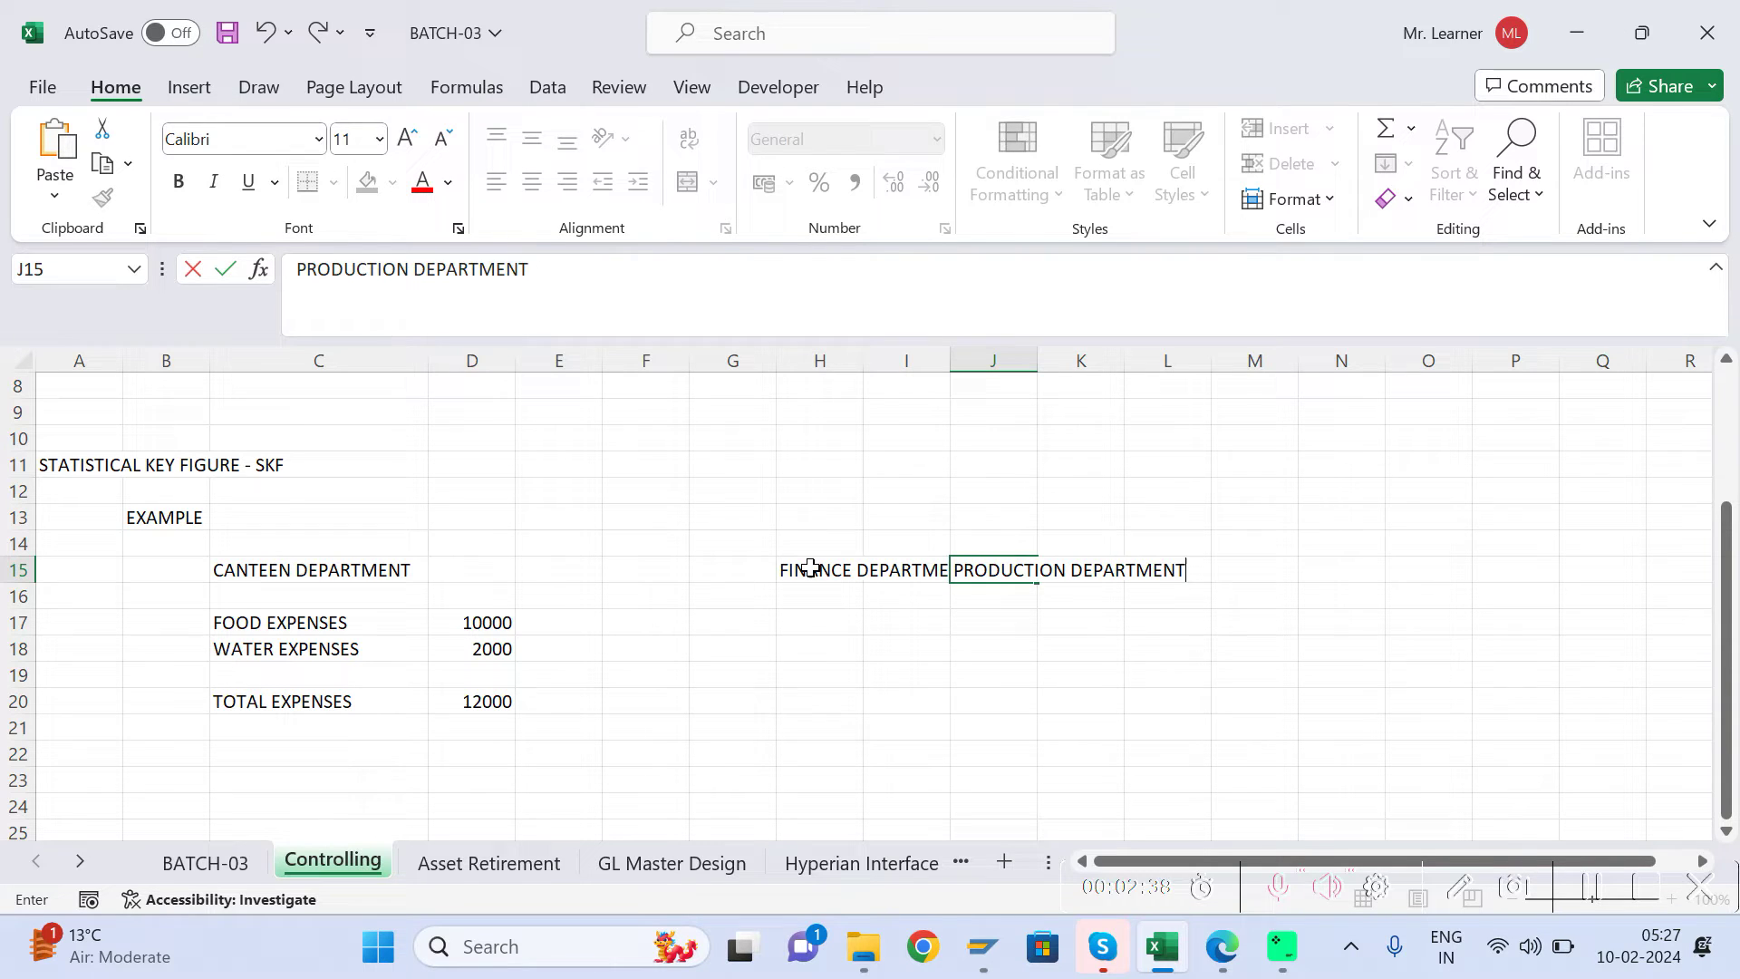
key("Return")
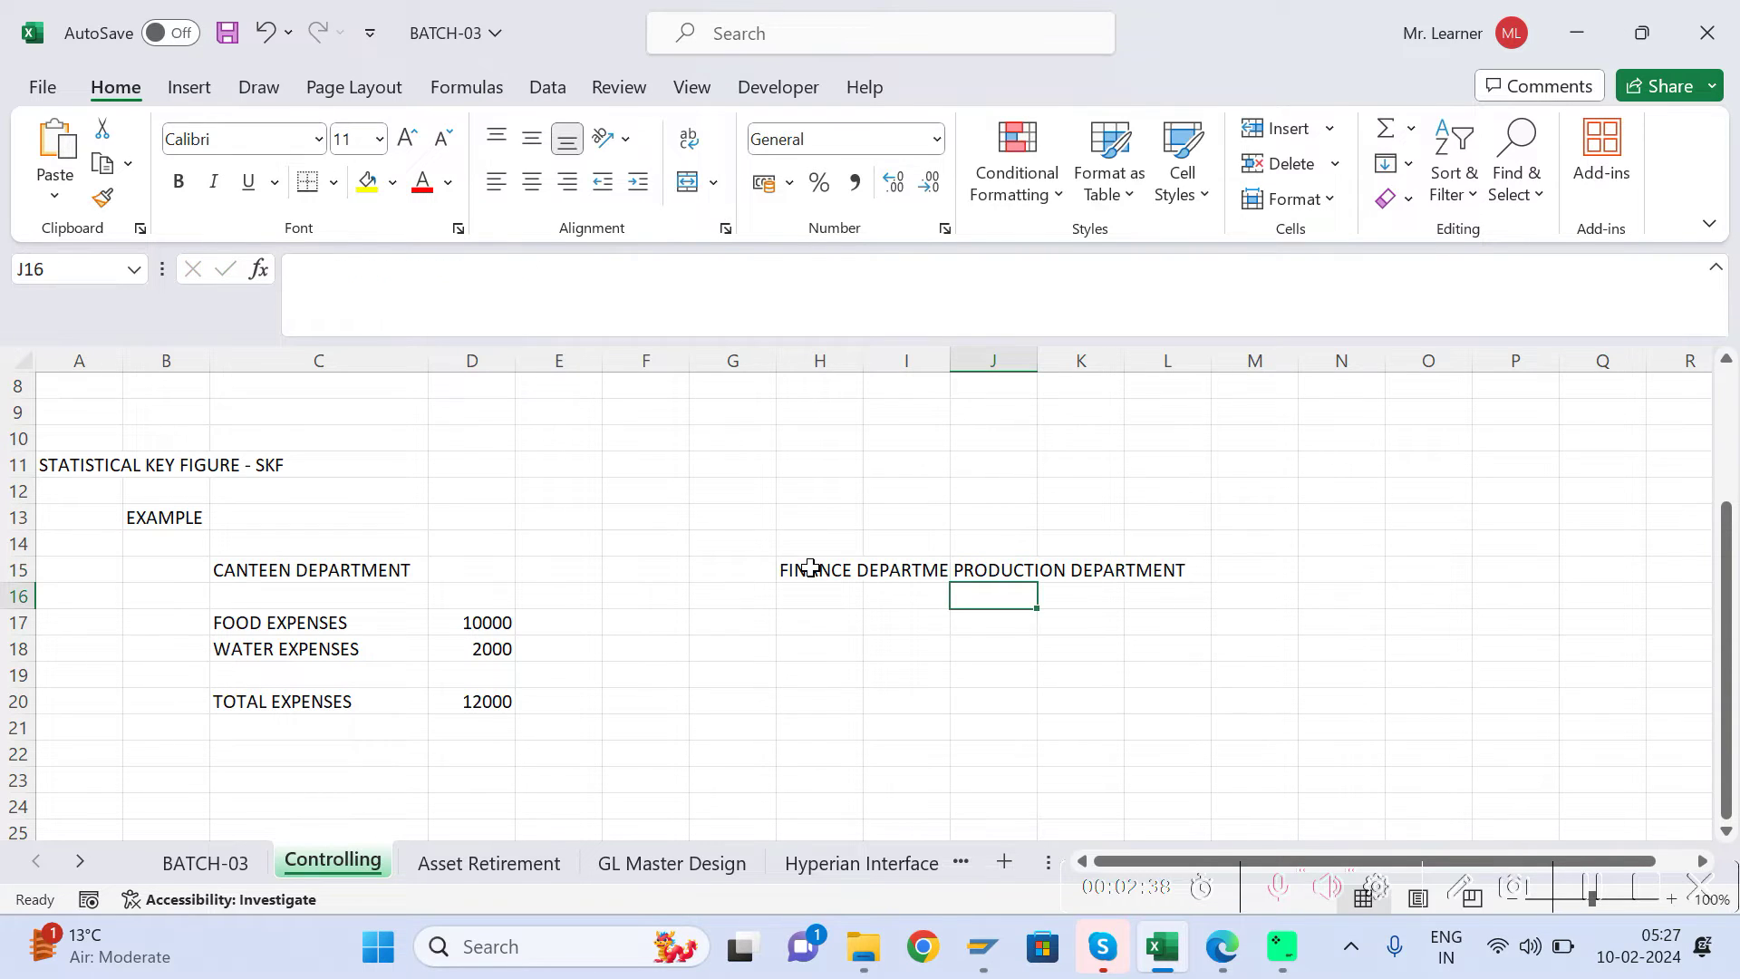
Step: Autofit columns H and J to their department headings and save the workbook
double_click(862, 360)
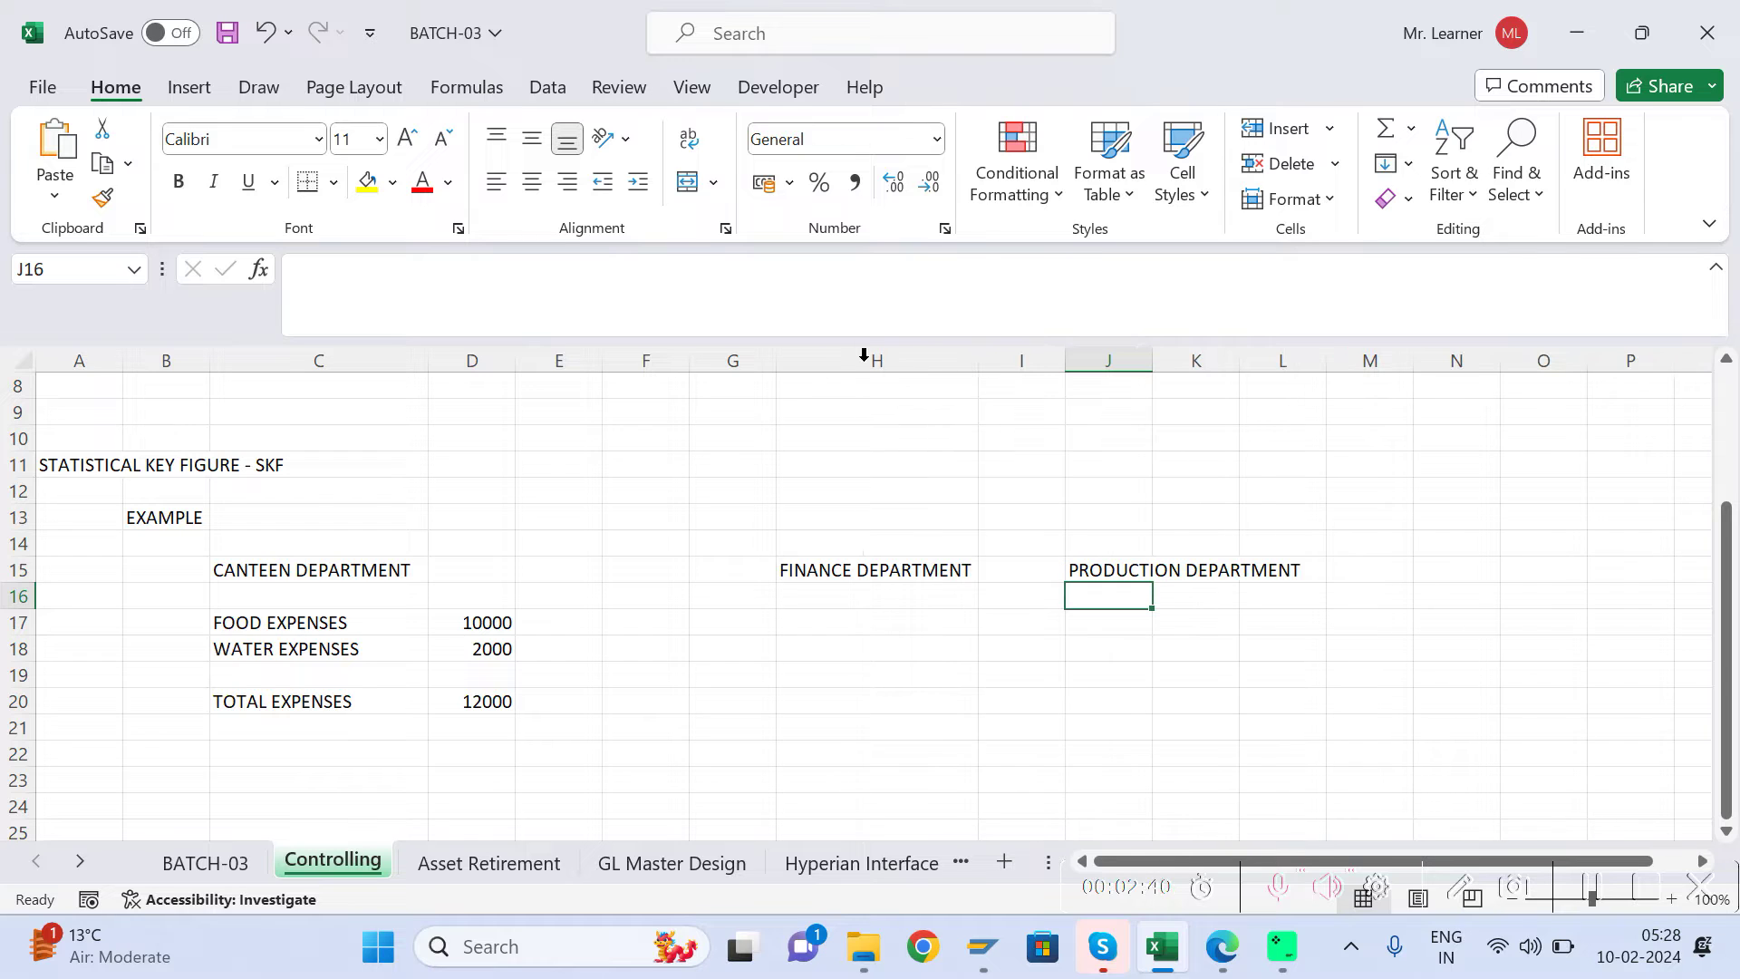
double_click(1153, 360)
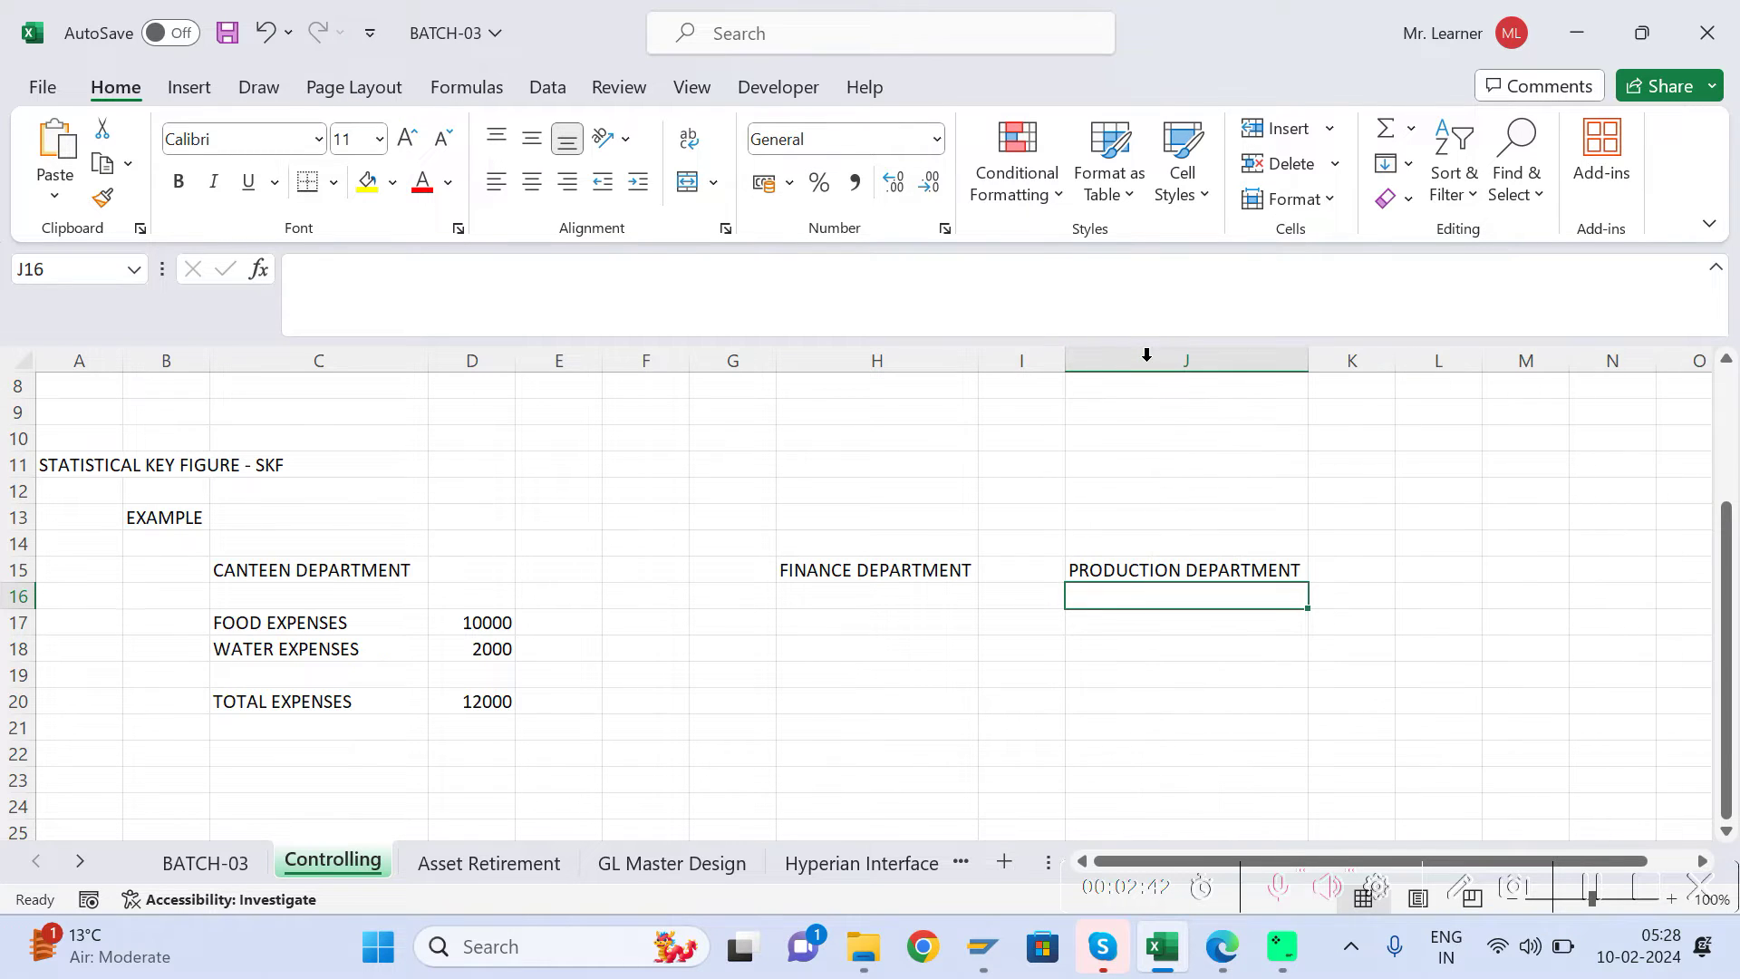
left_click(810, 600)
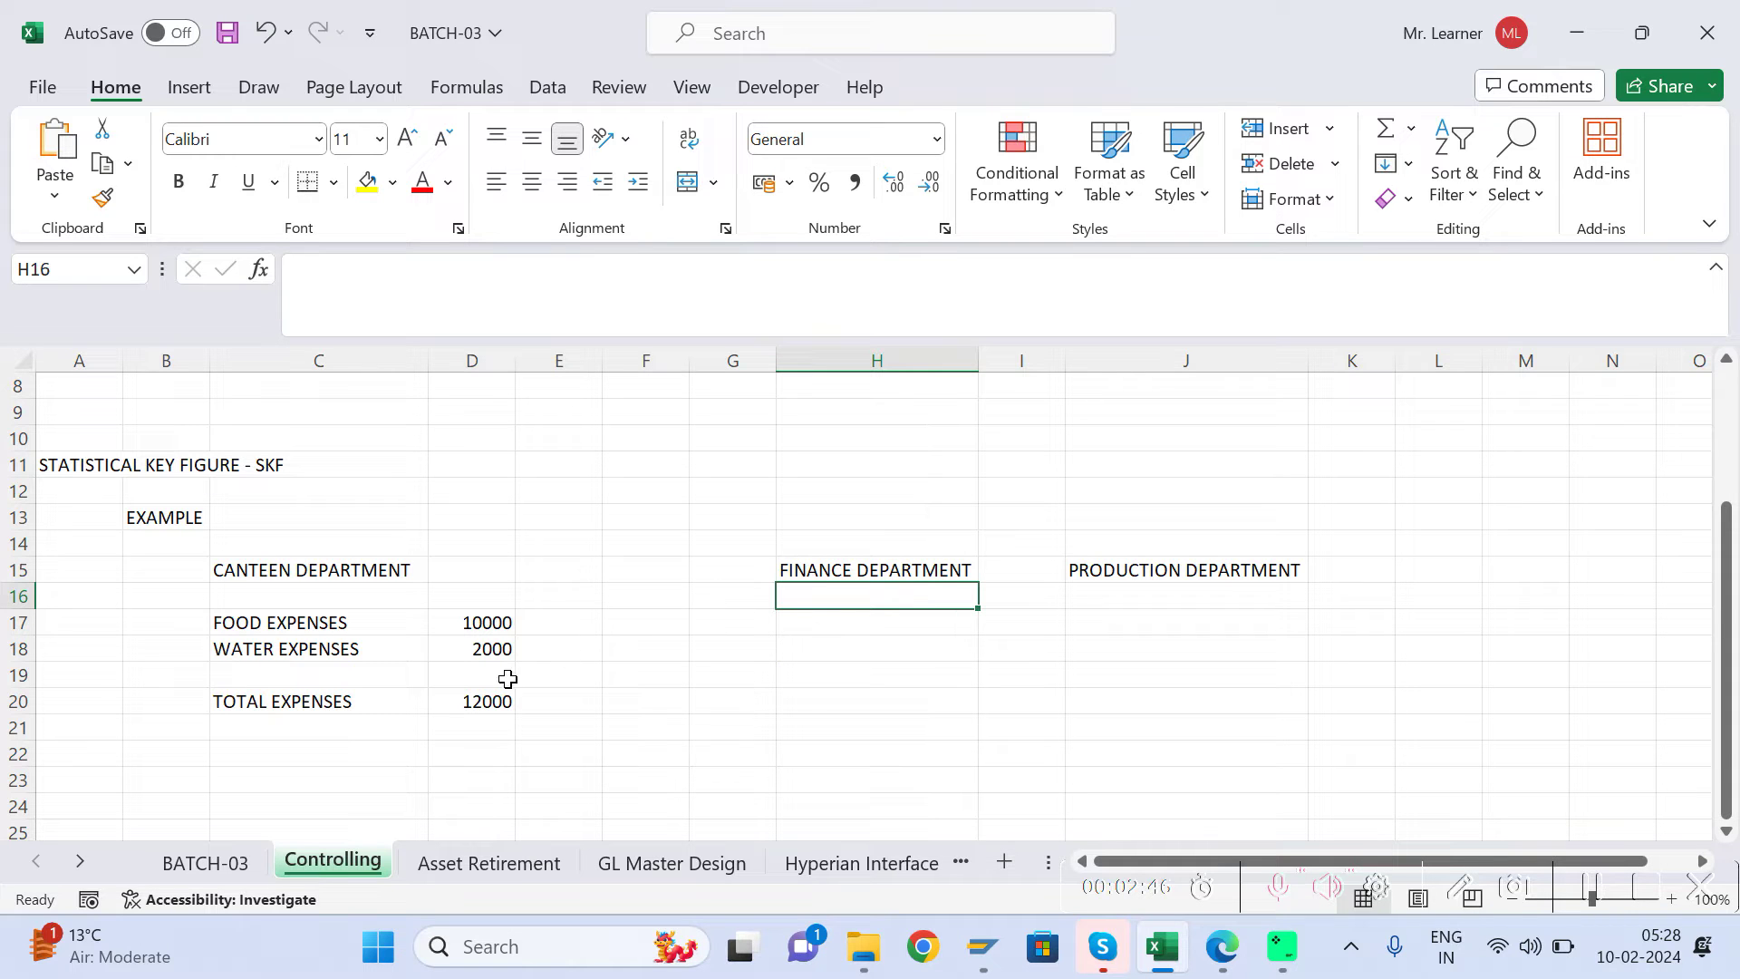
left_click(485, 705)
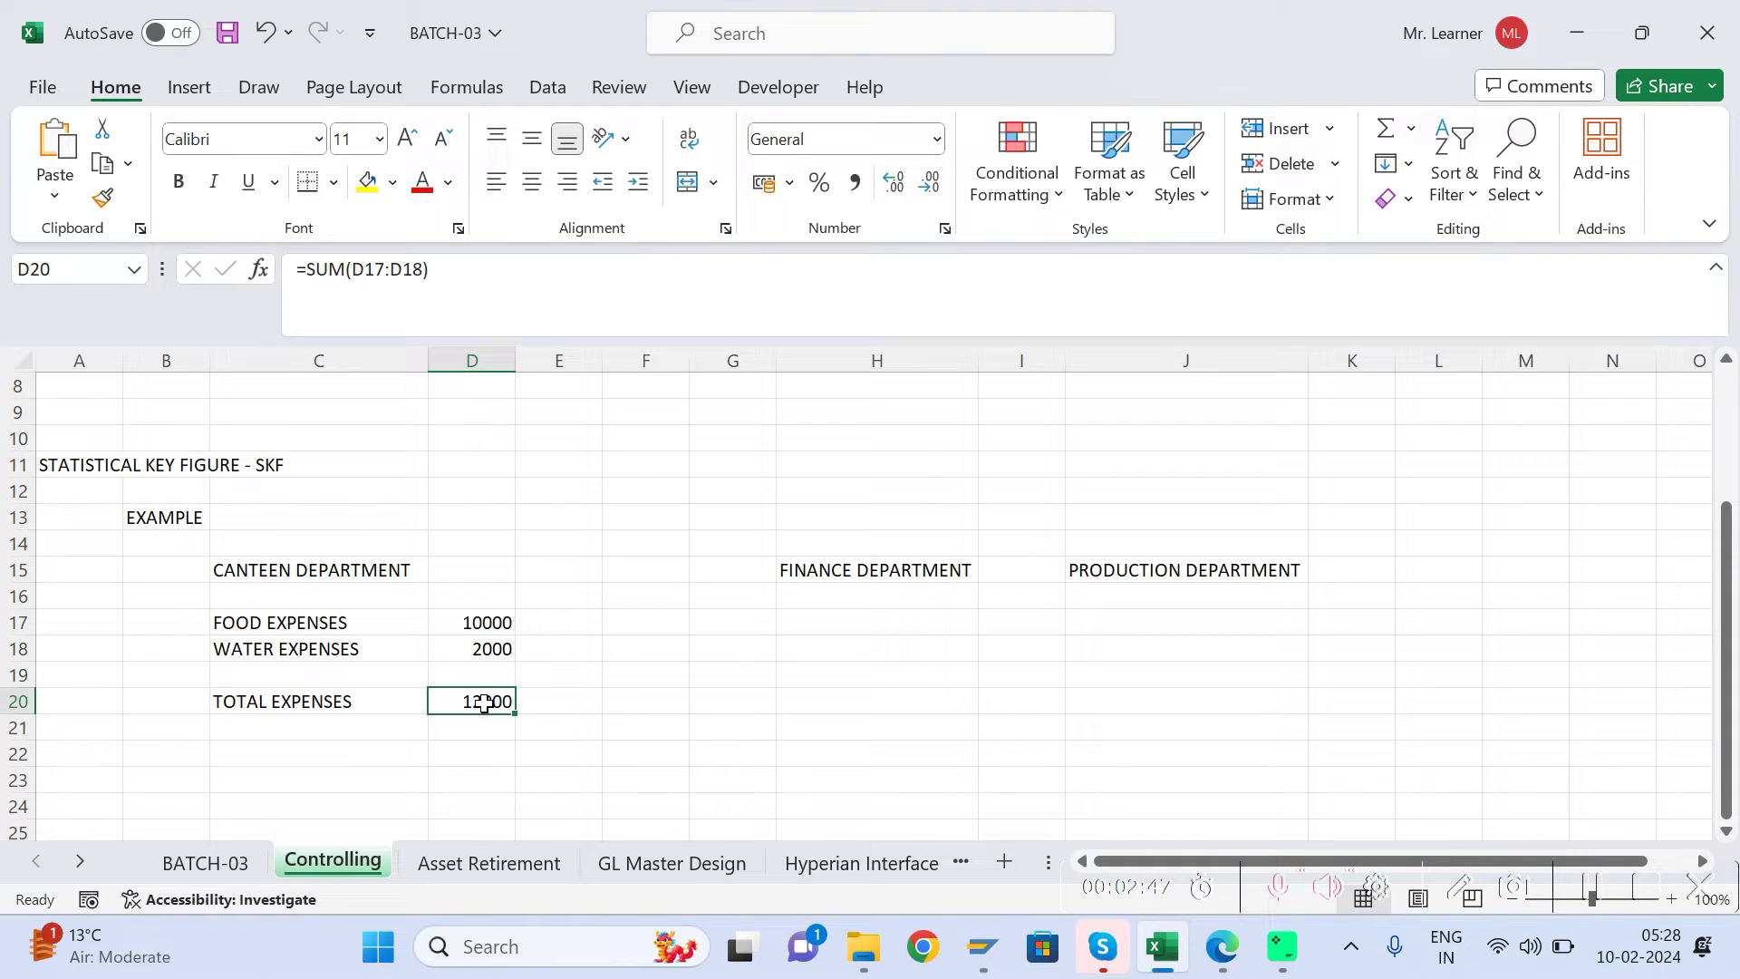
left_click(848, 618)
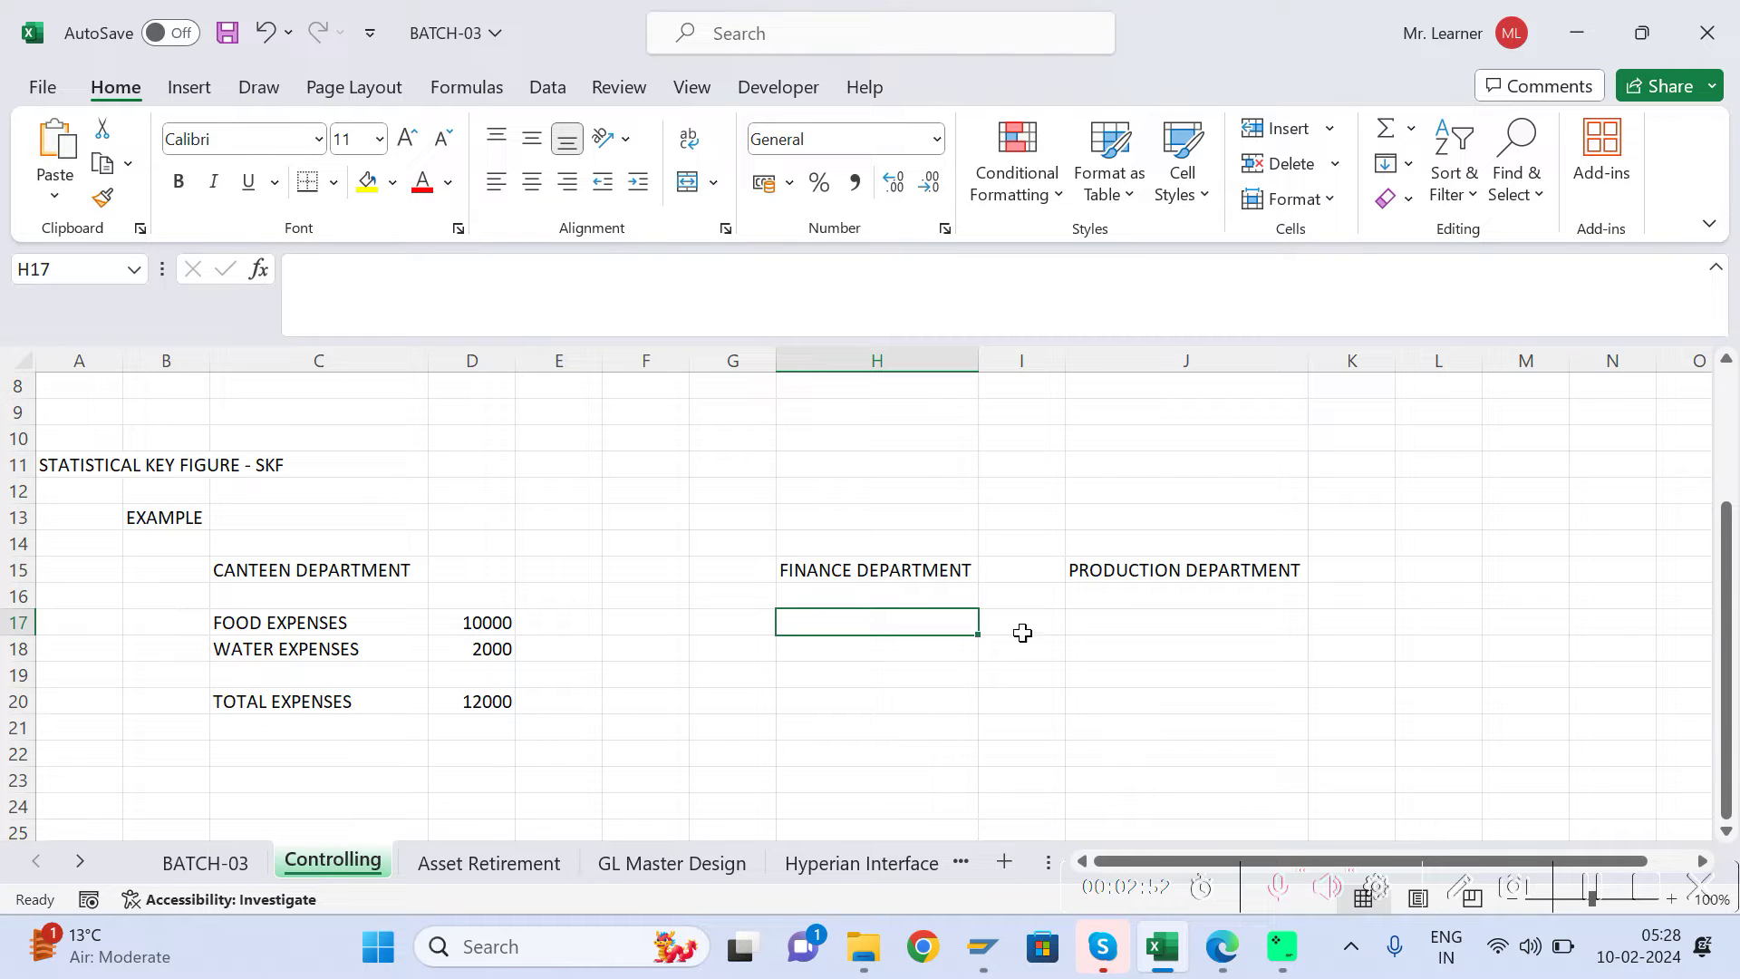
left_click(1116, 623)
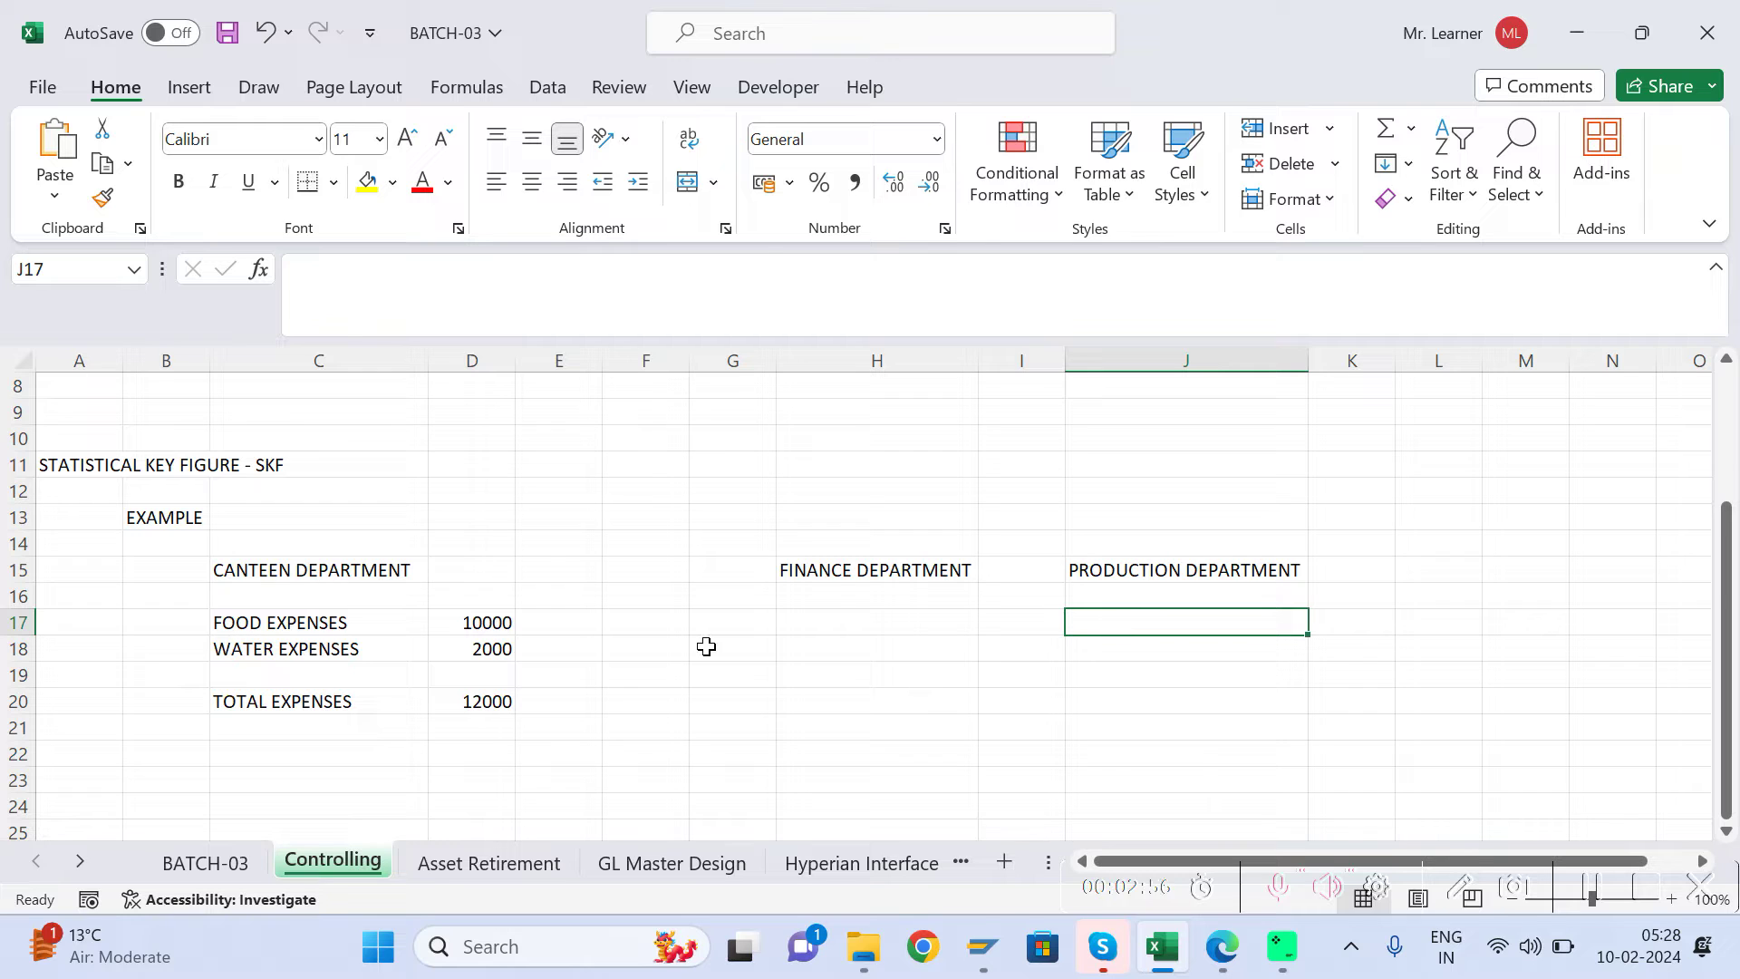
left_click(741, 572)
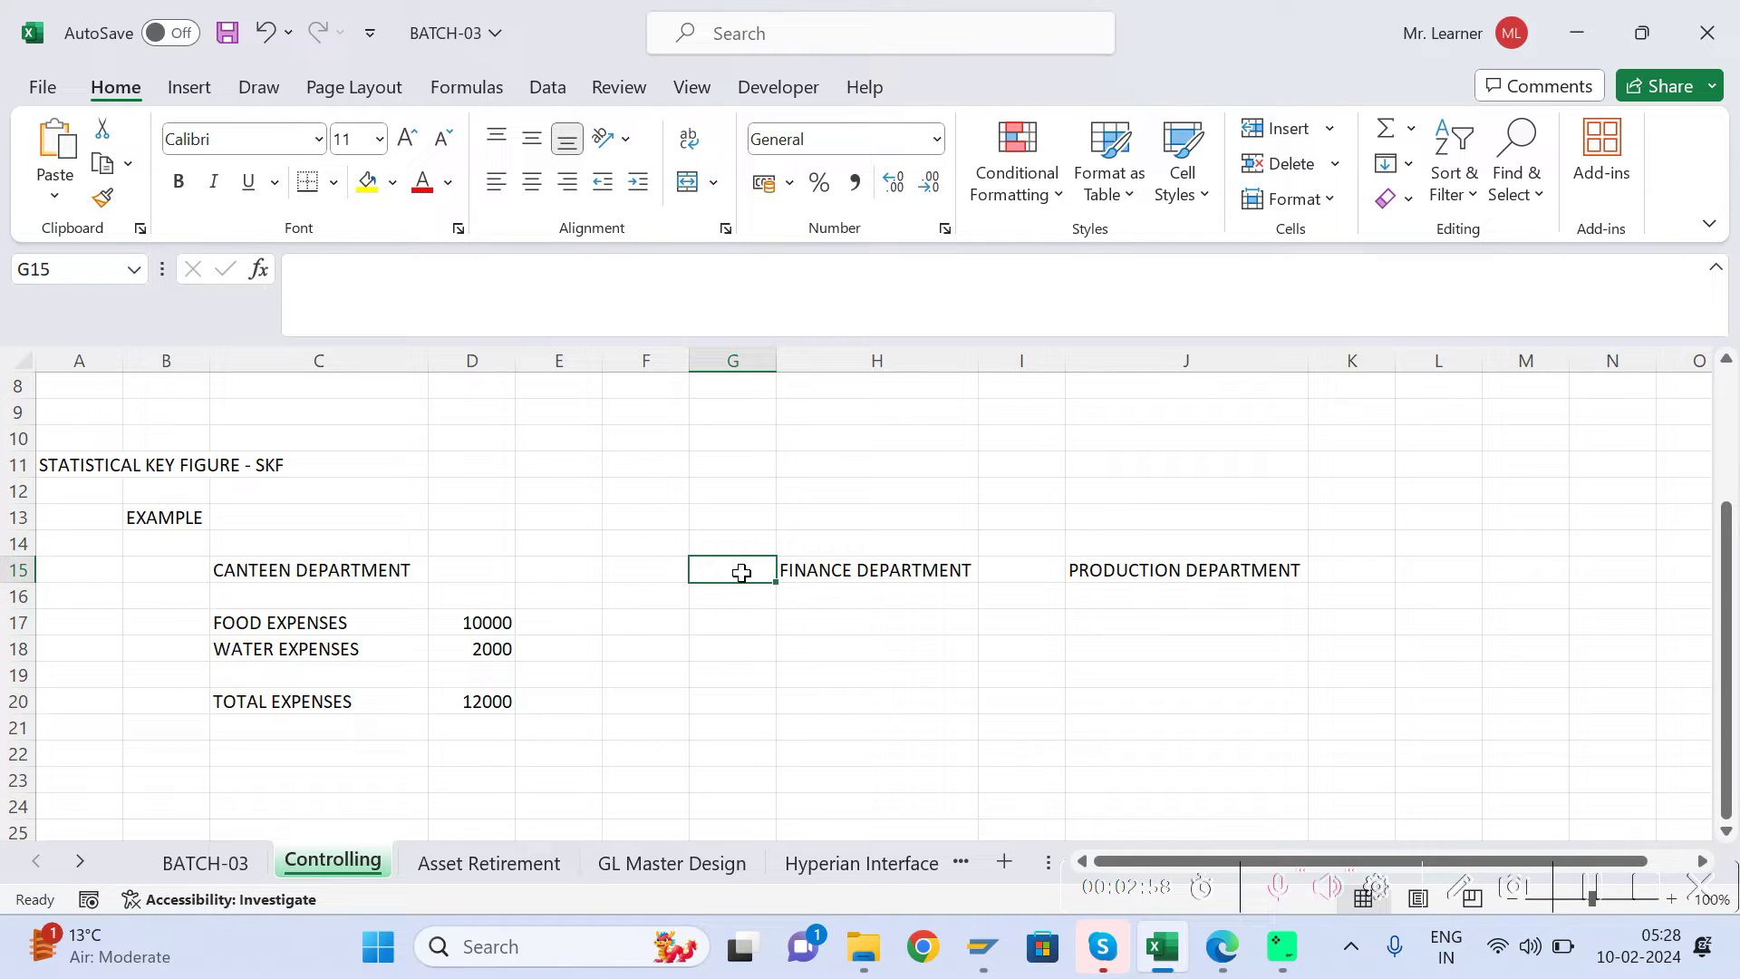
key("ctrl+s")
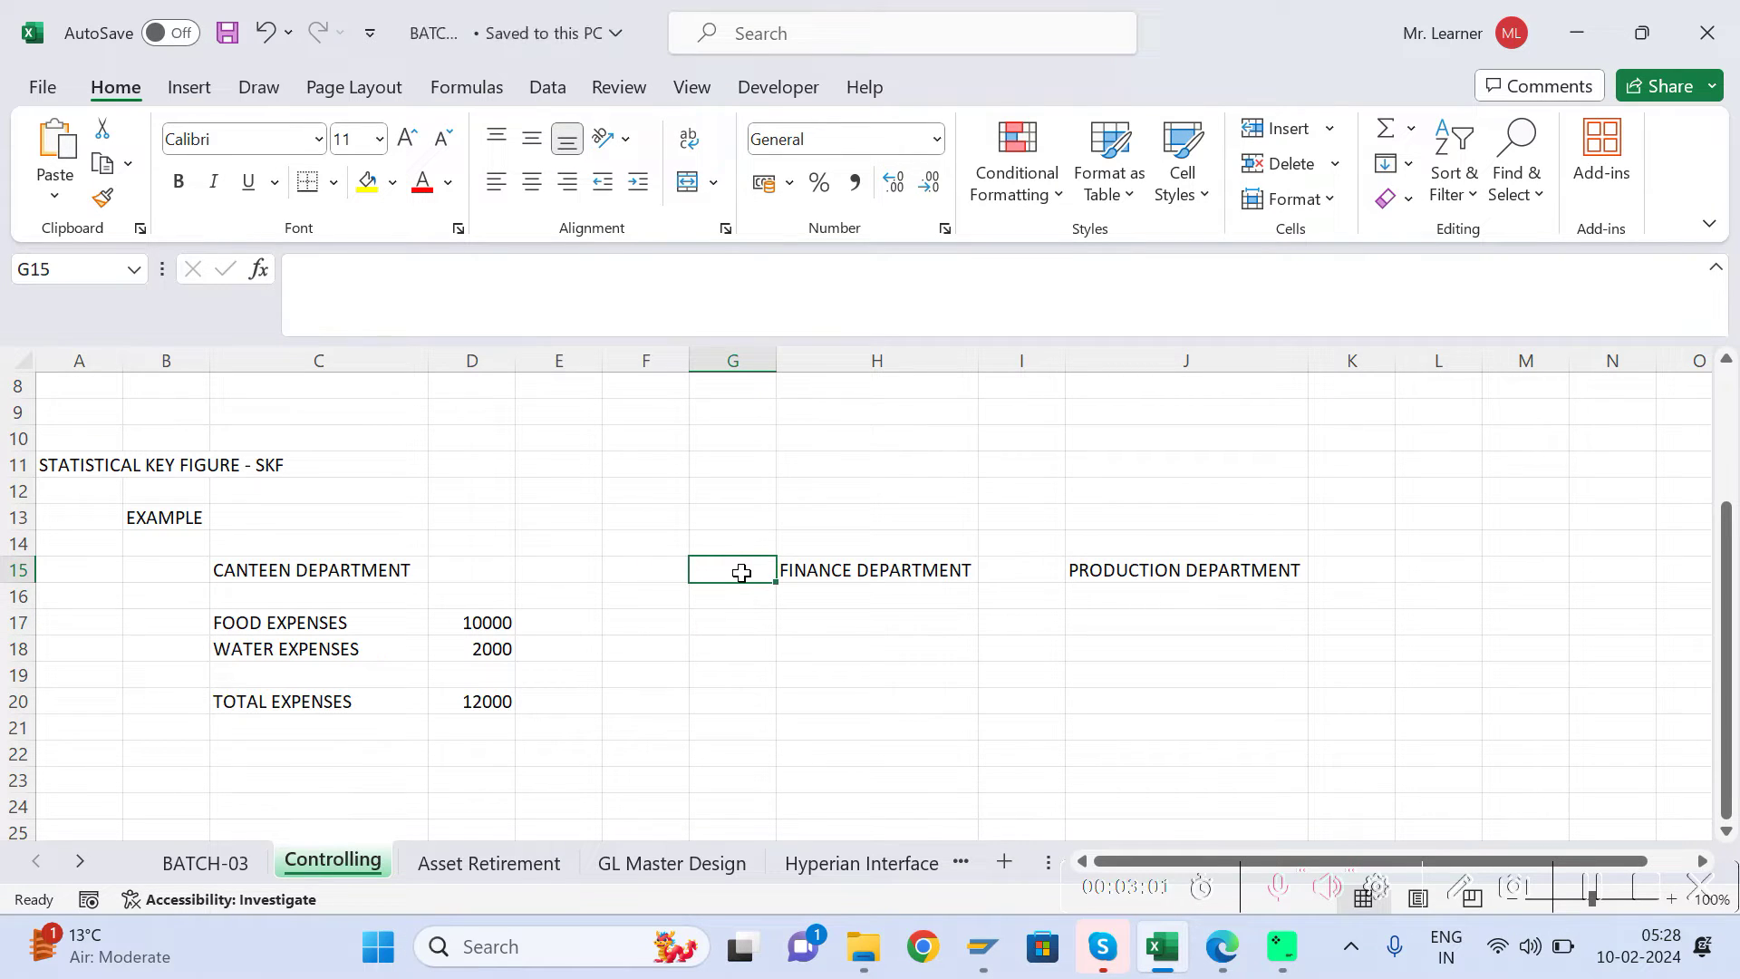
Step: Label cell F15 as 'SKF', save, and review the department headings in row 15
key("Left")
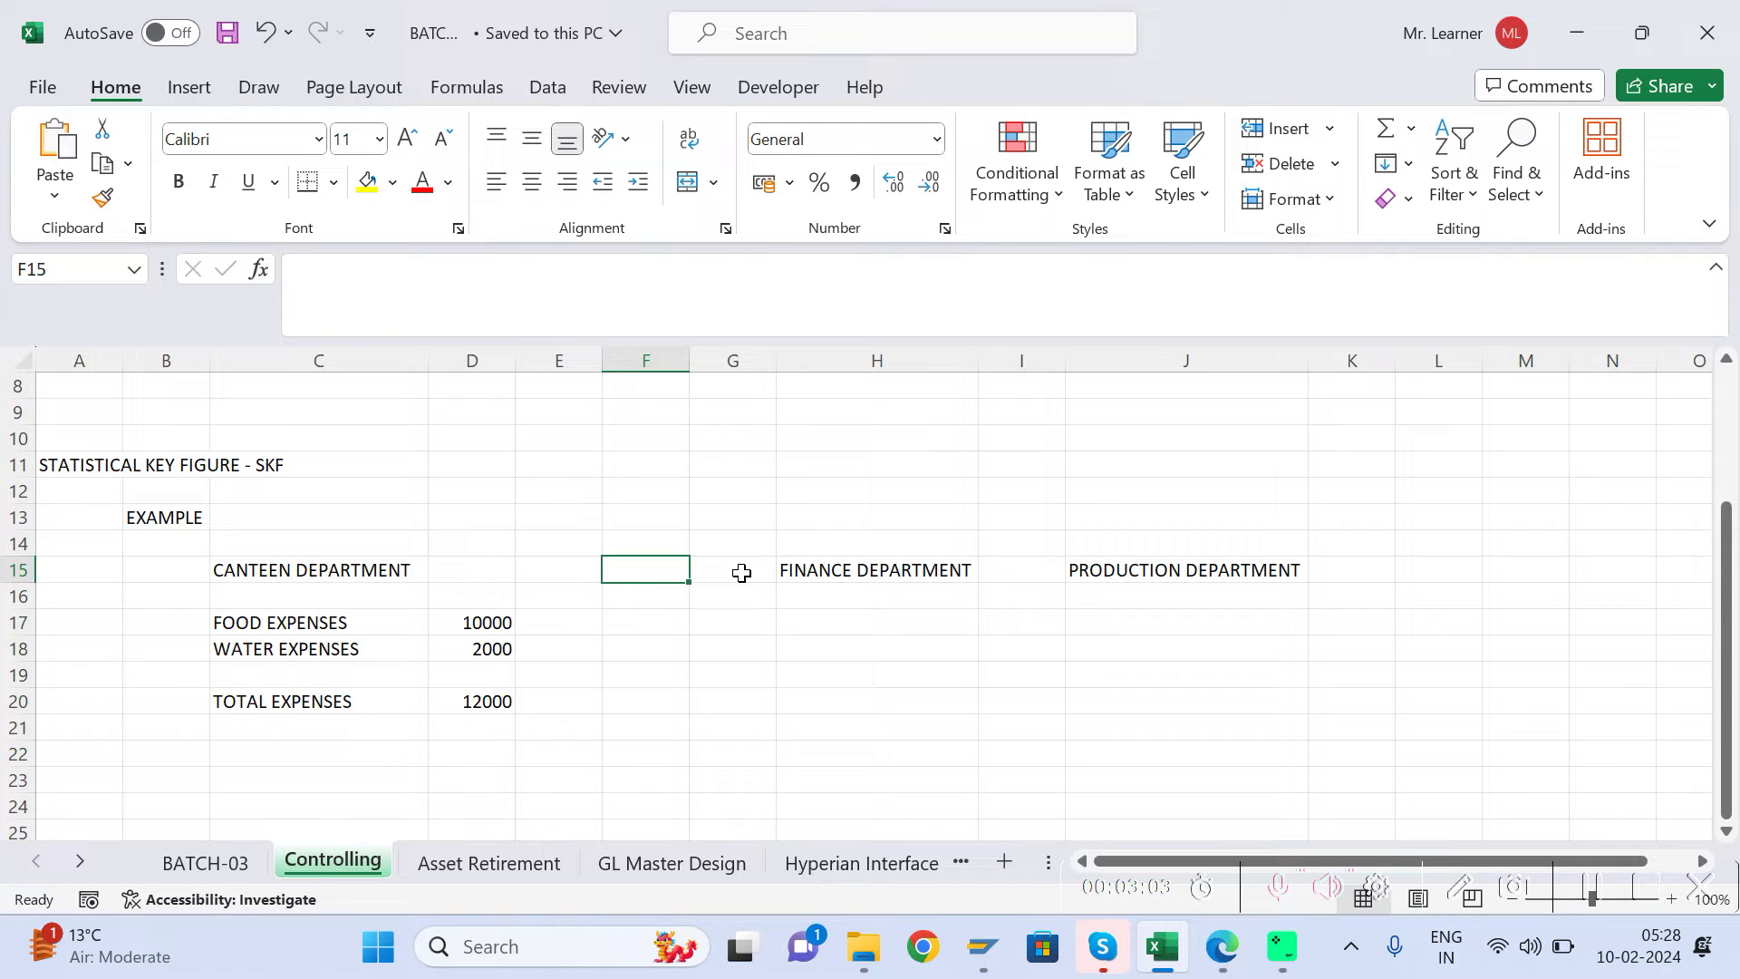
type("SKF")
key("Return")
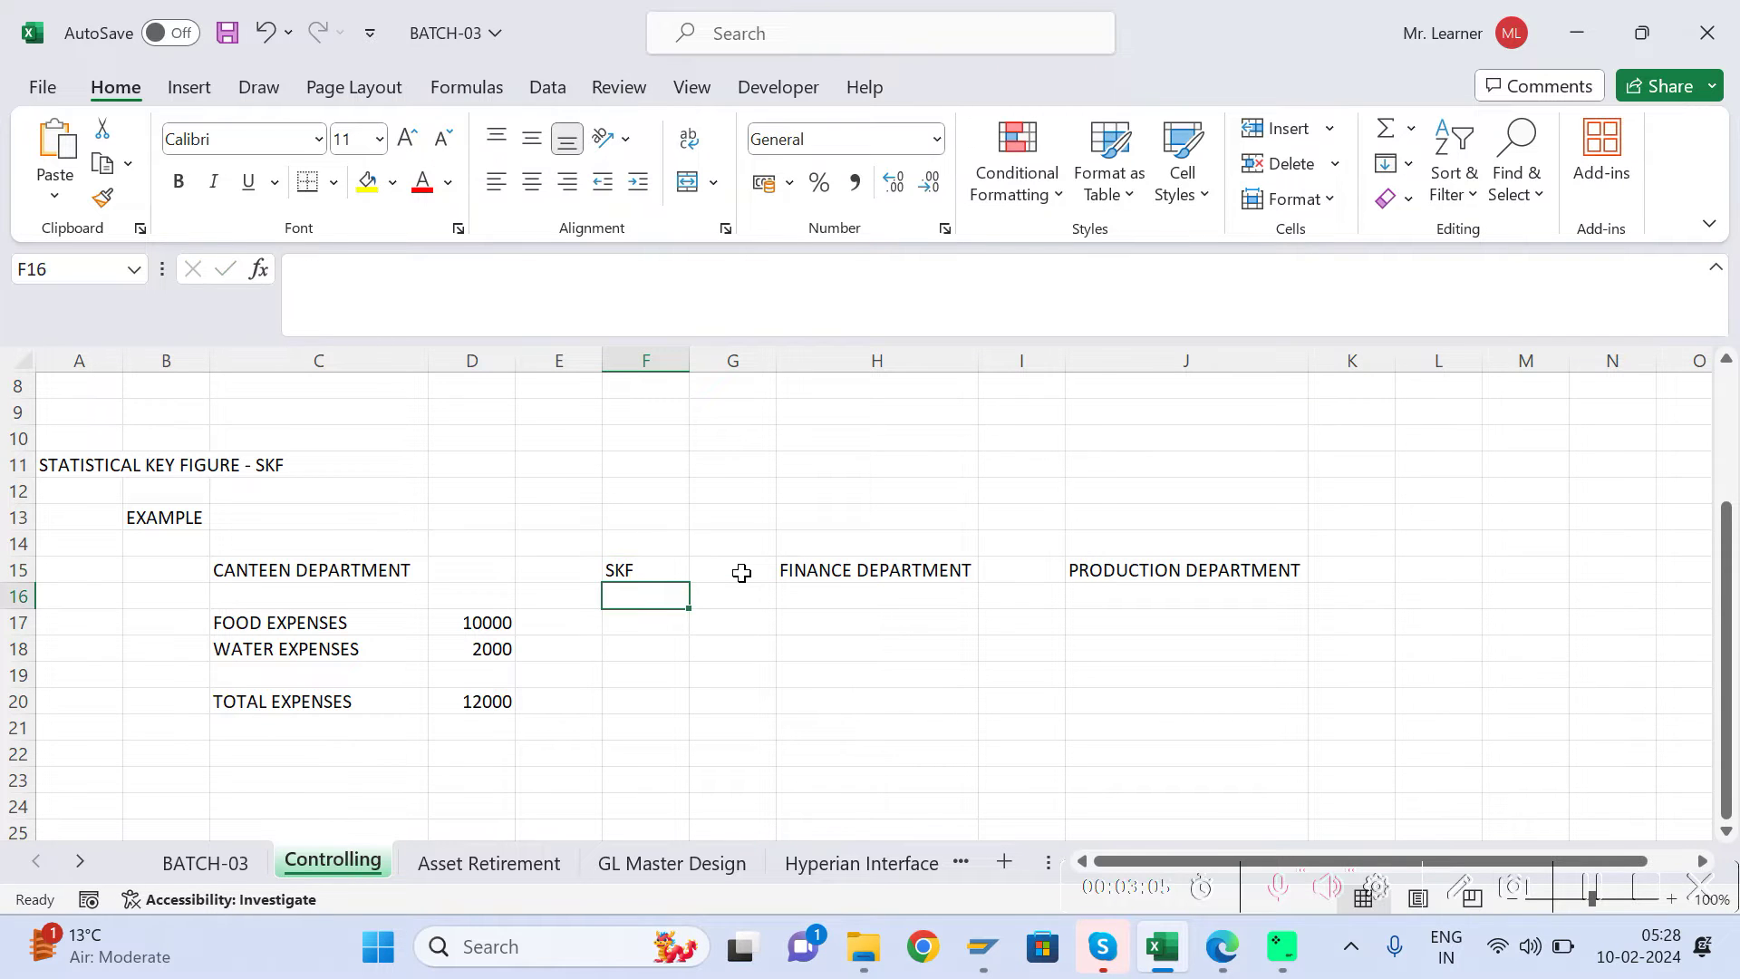
key("ctrl+s")
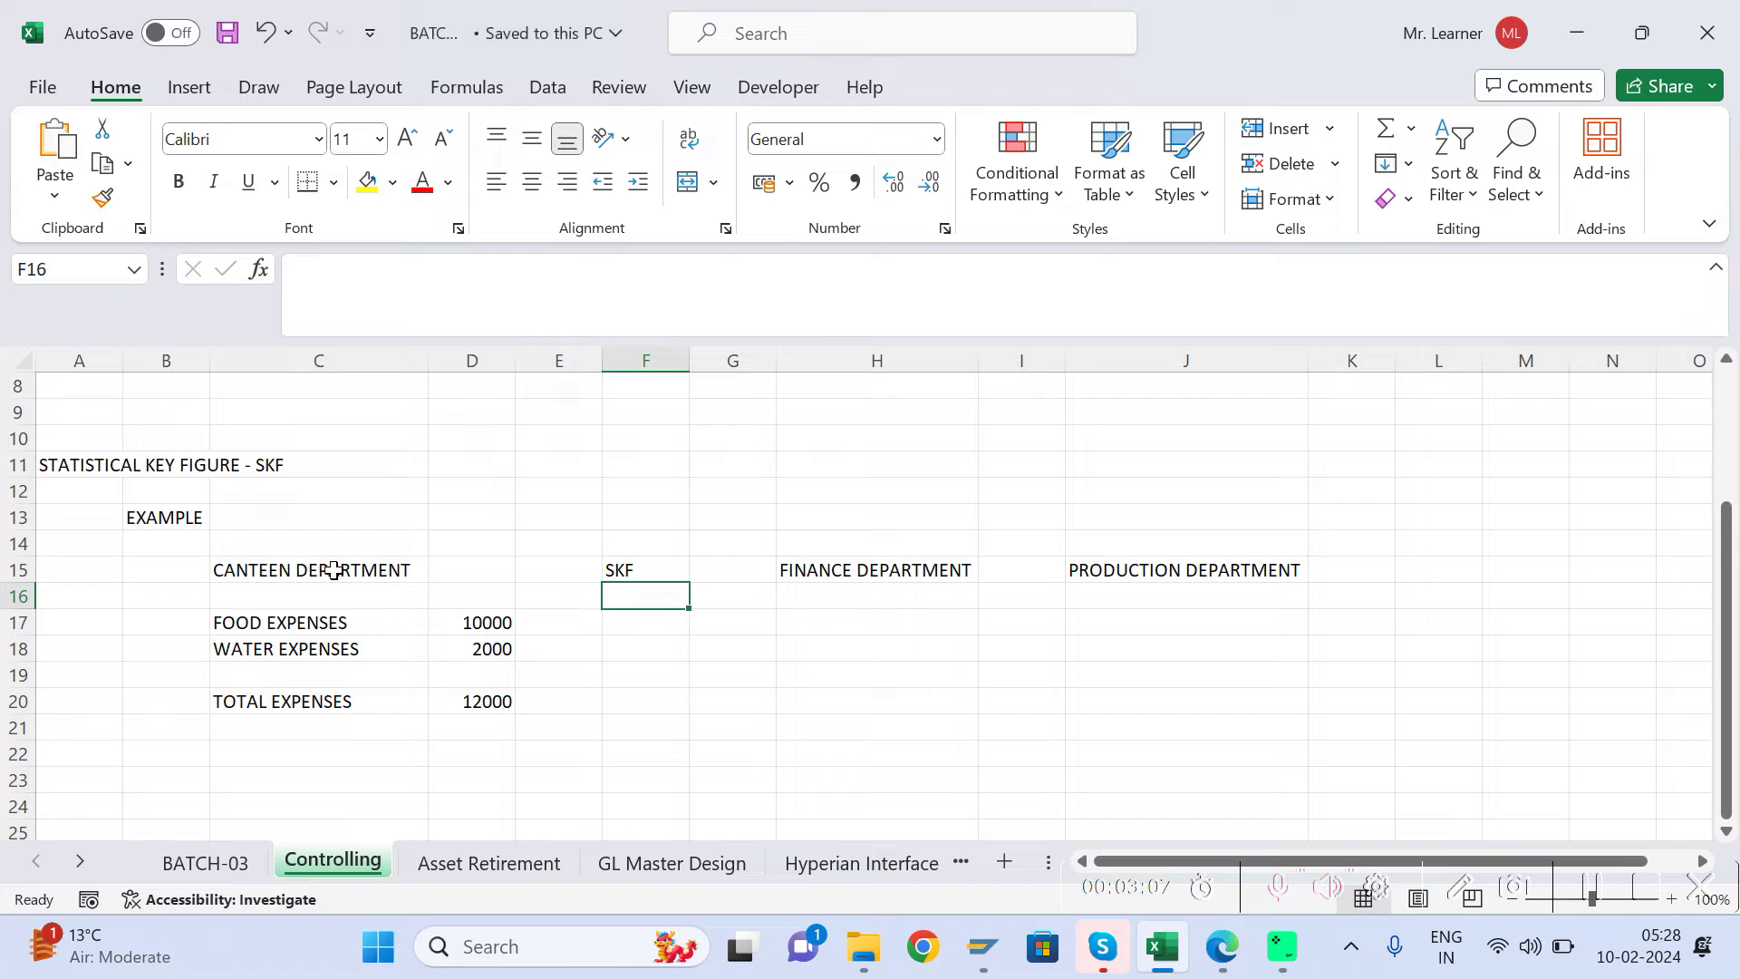
left_click(317, 570)
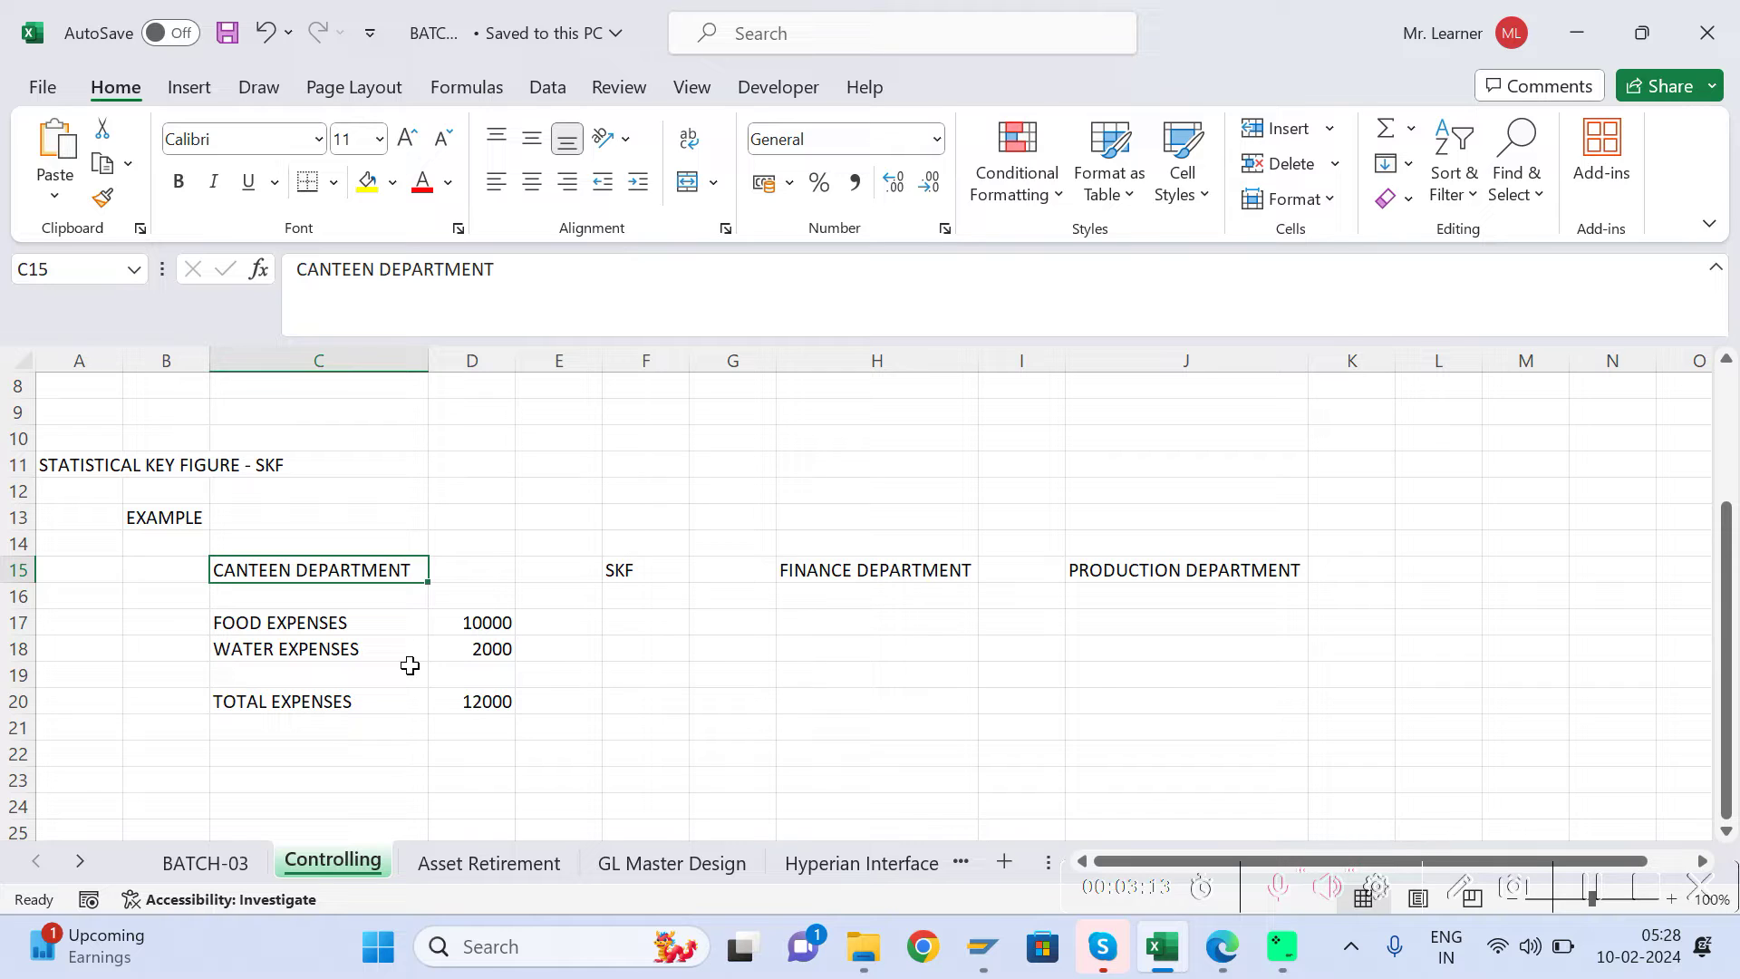
left_click(875, 565)
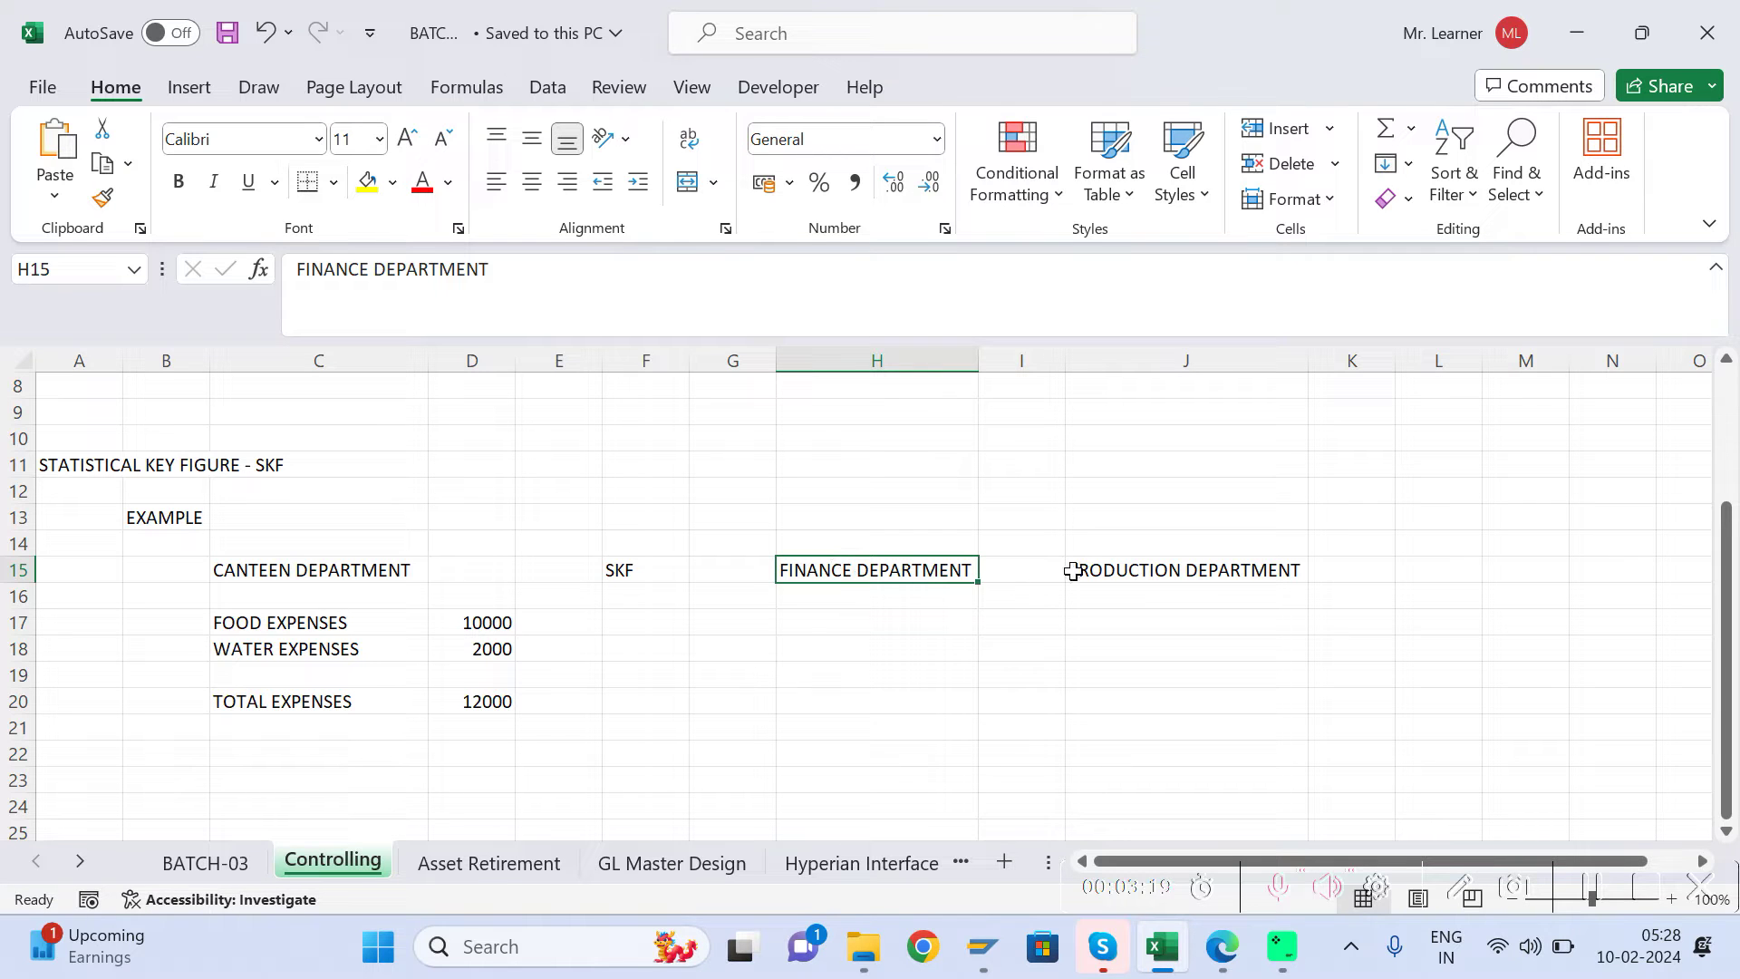
left_click(1126, 571)
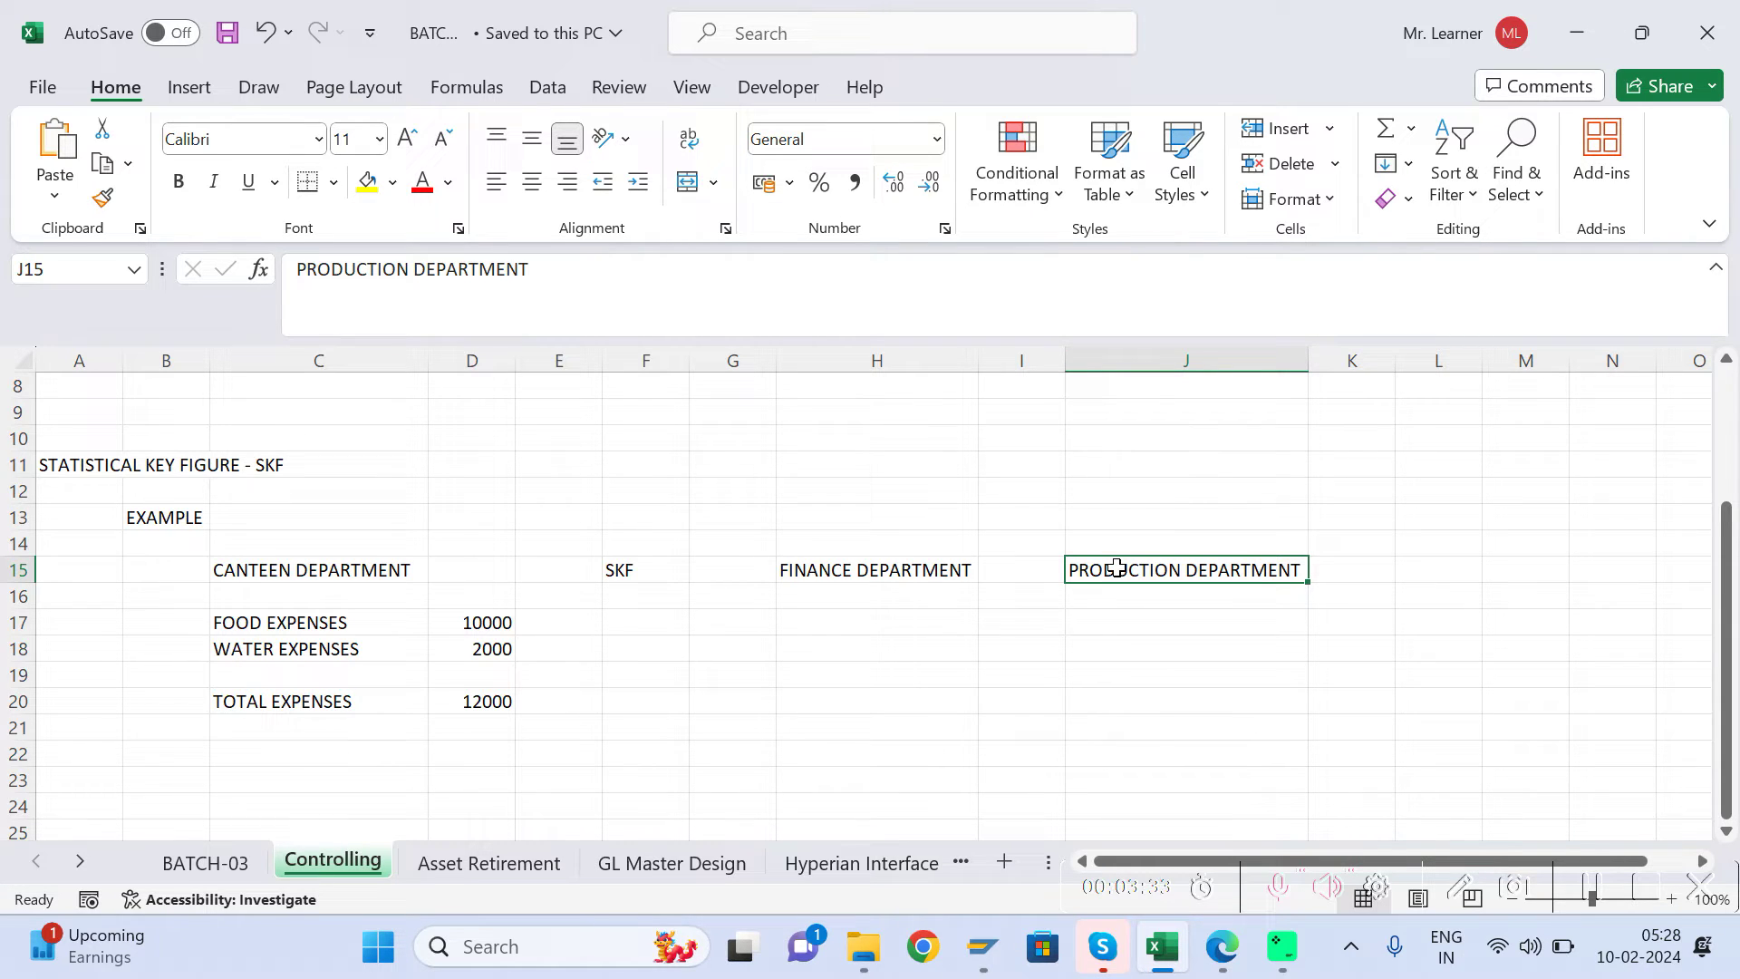
Step: Enter employee counts 10 in H17 and 5 in J17
left_click(838, 602)
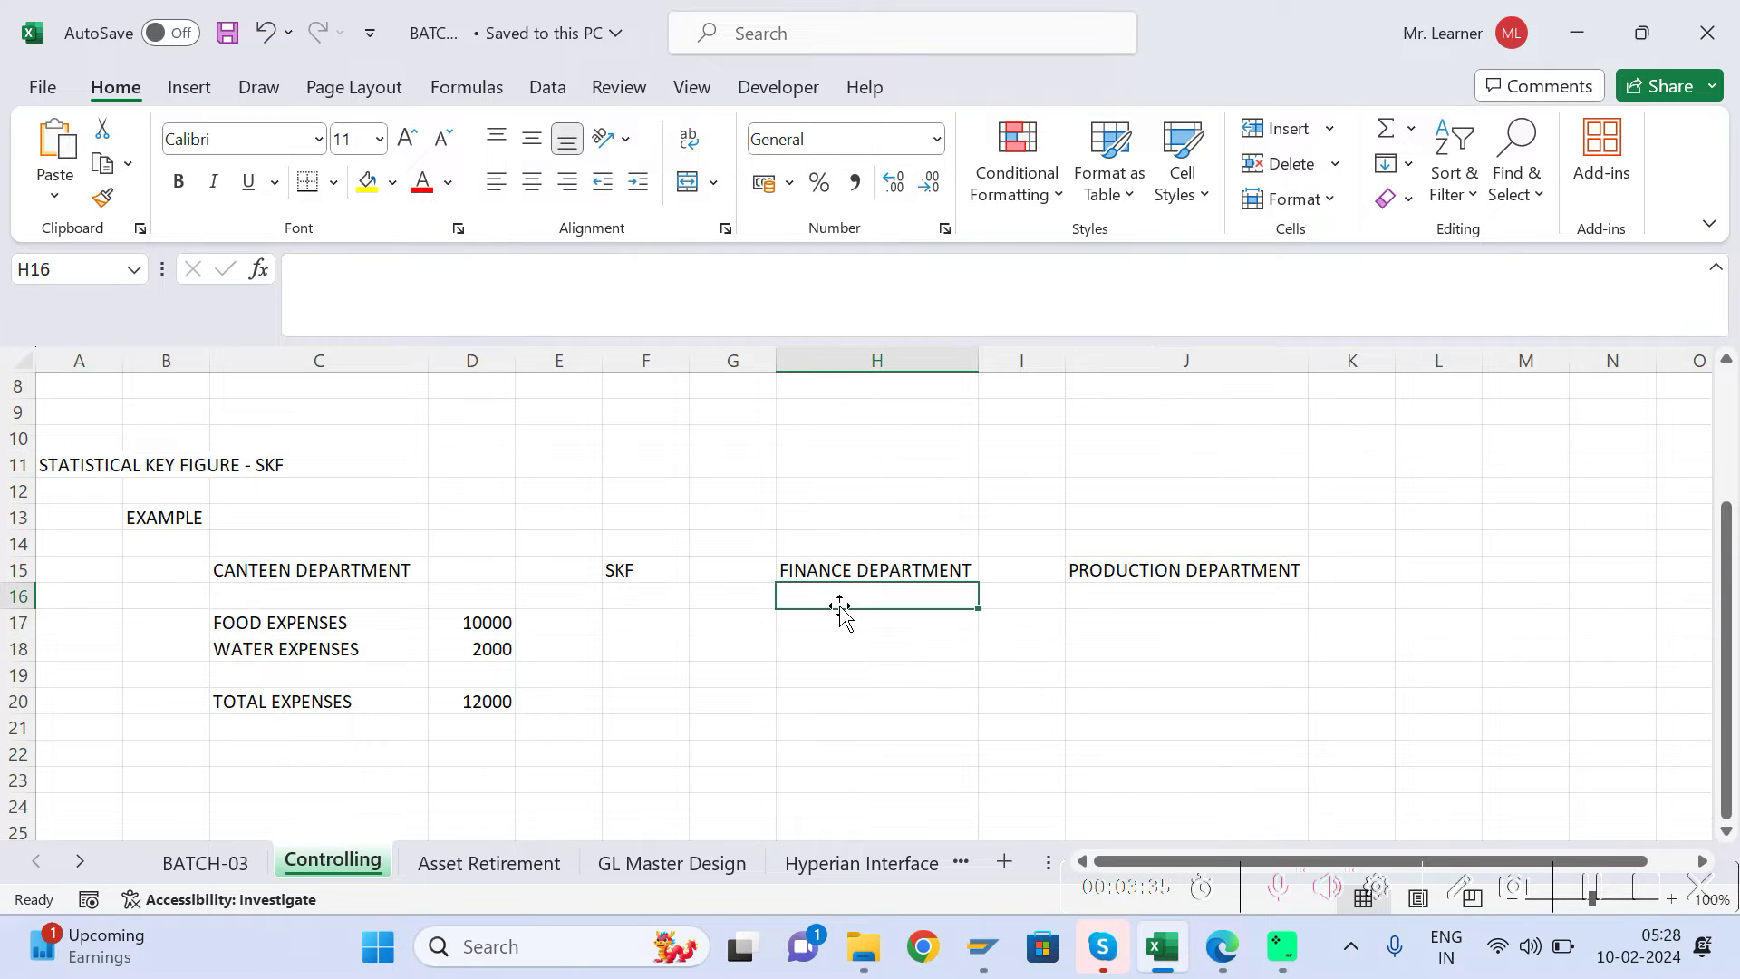
left_click(828, 630)
type("10")
key("Tab")
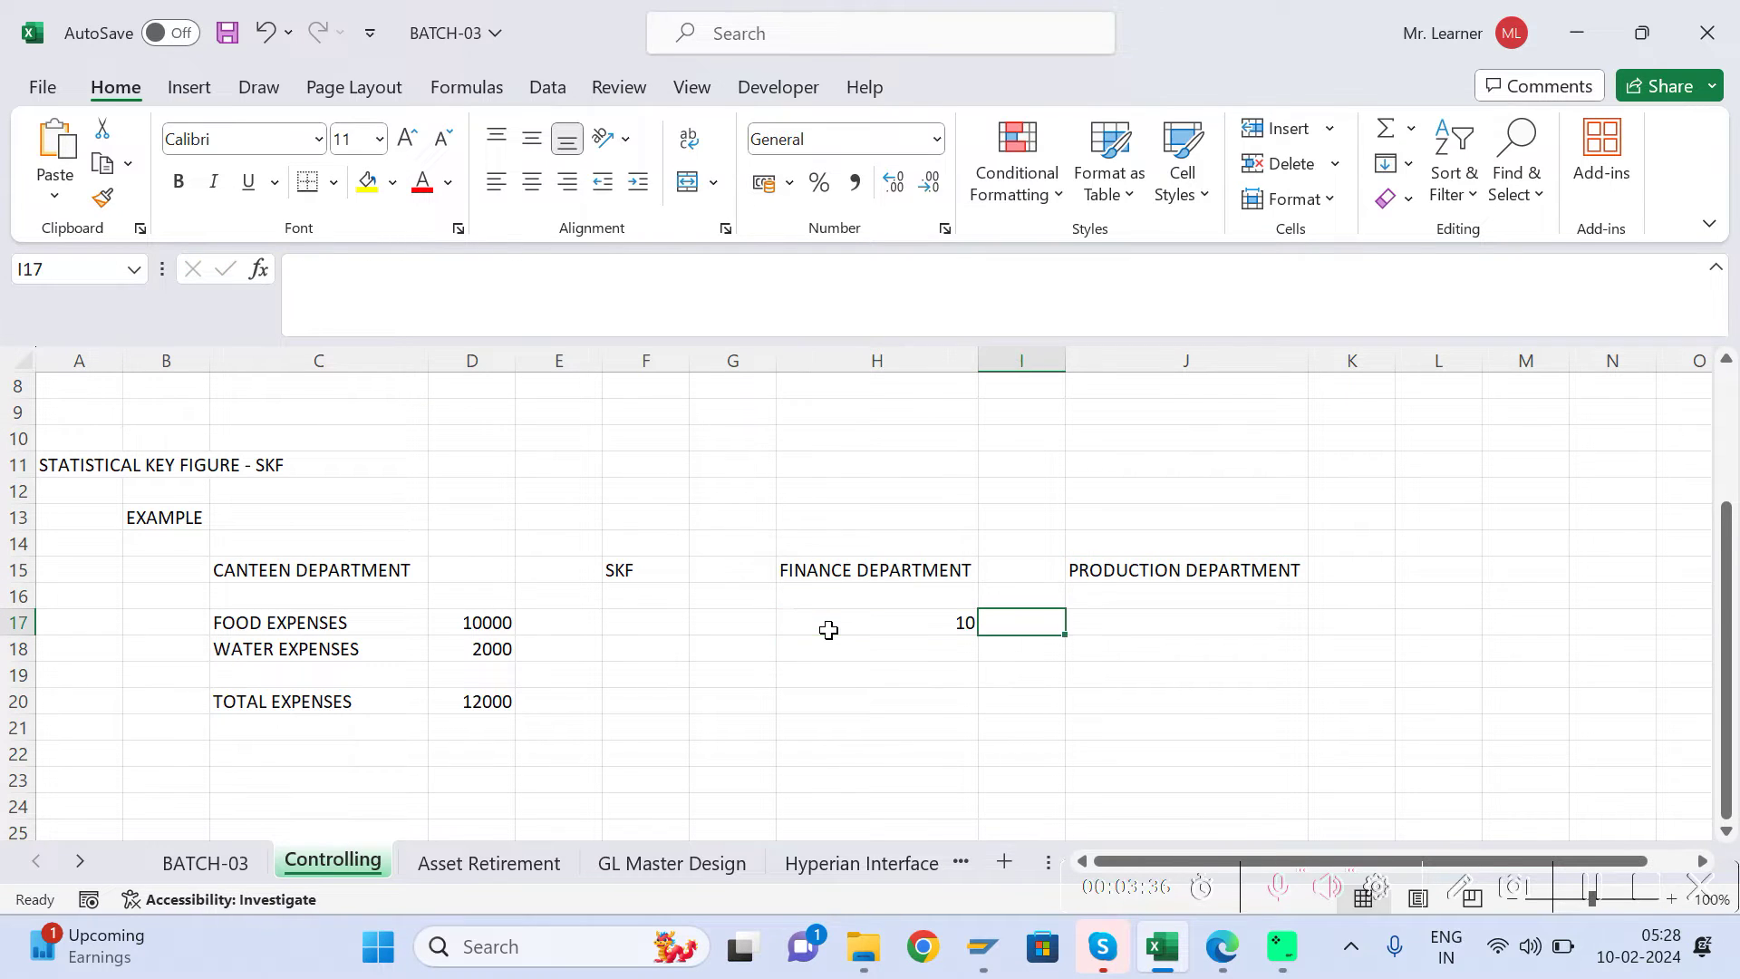
key("Tab")
type("5")
key("Return")
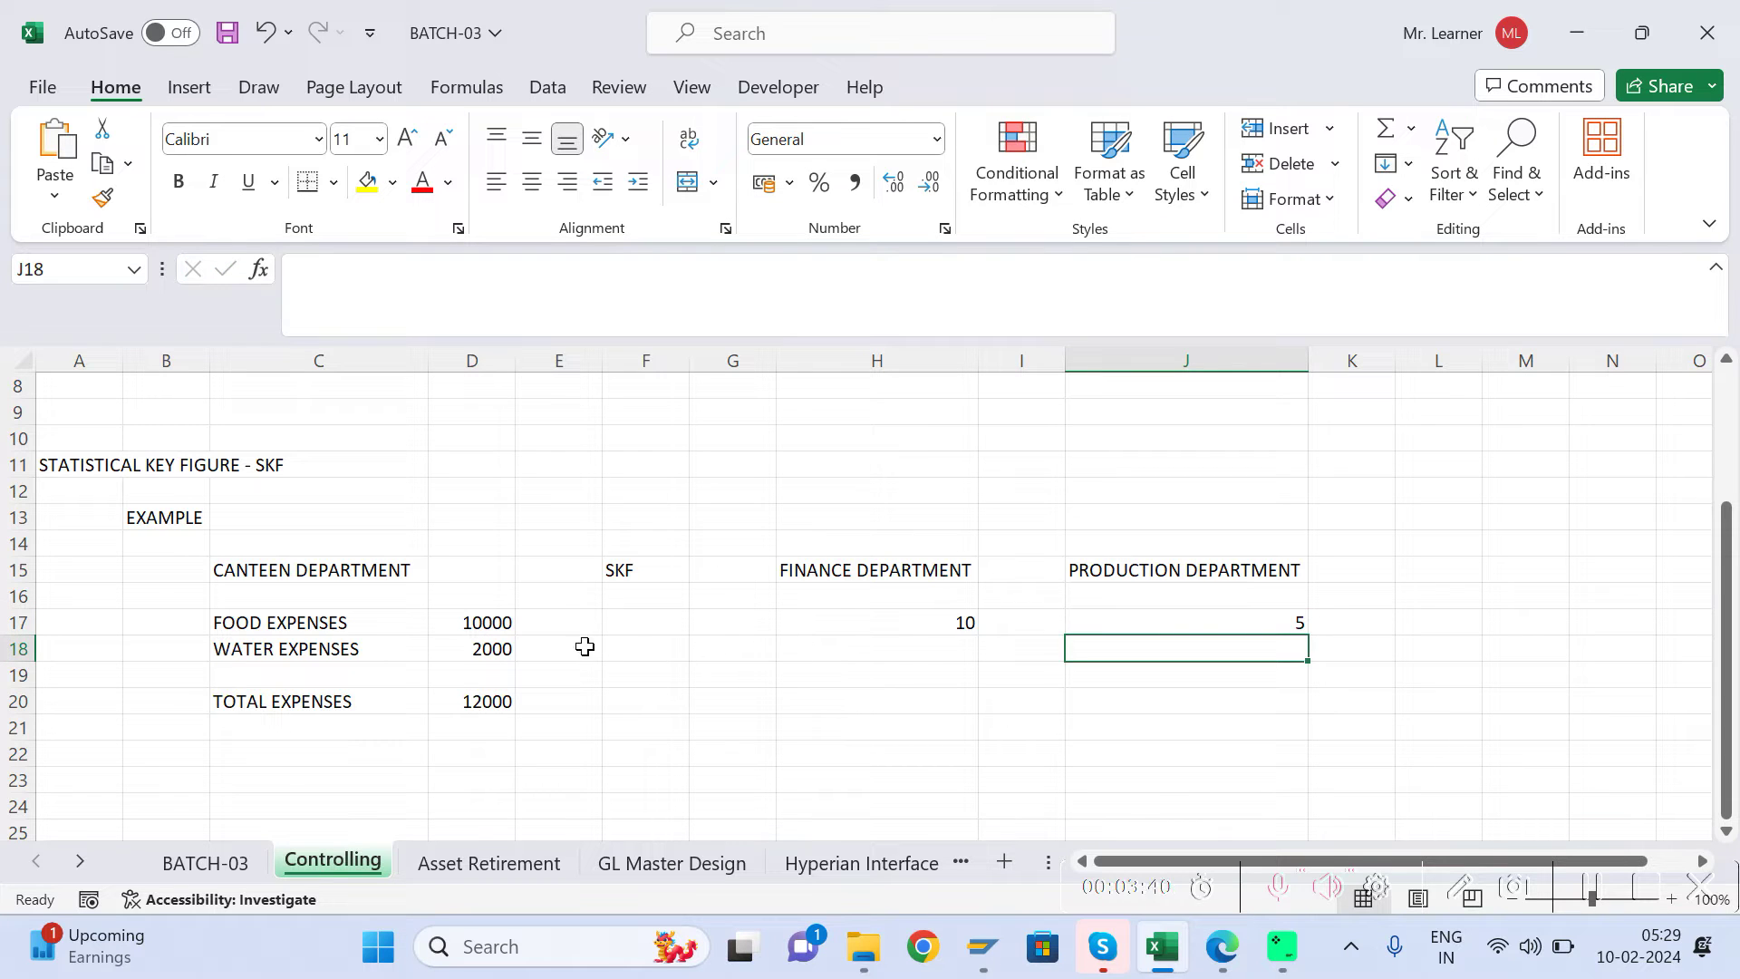
Step: Move the employee counts 10 and 5 up into row 16 (H16:J16)
left_click(915, 626)
key("shift+Right")
key("shift+Right")
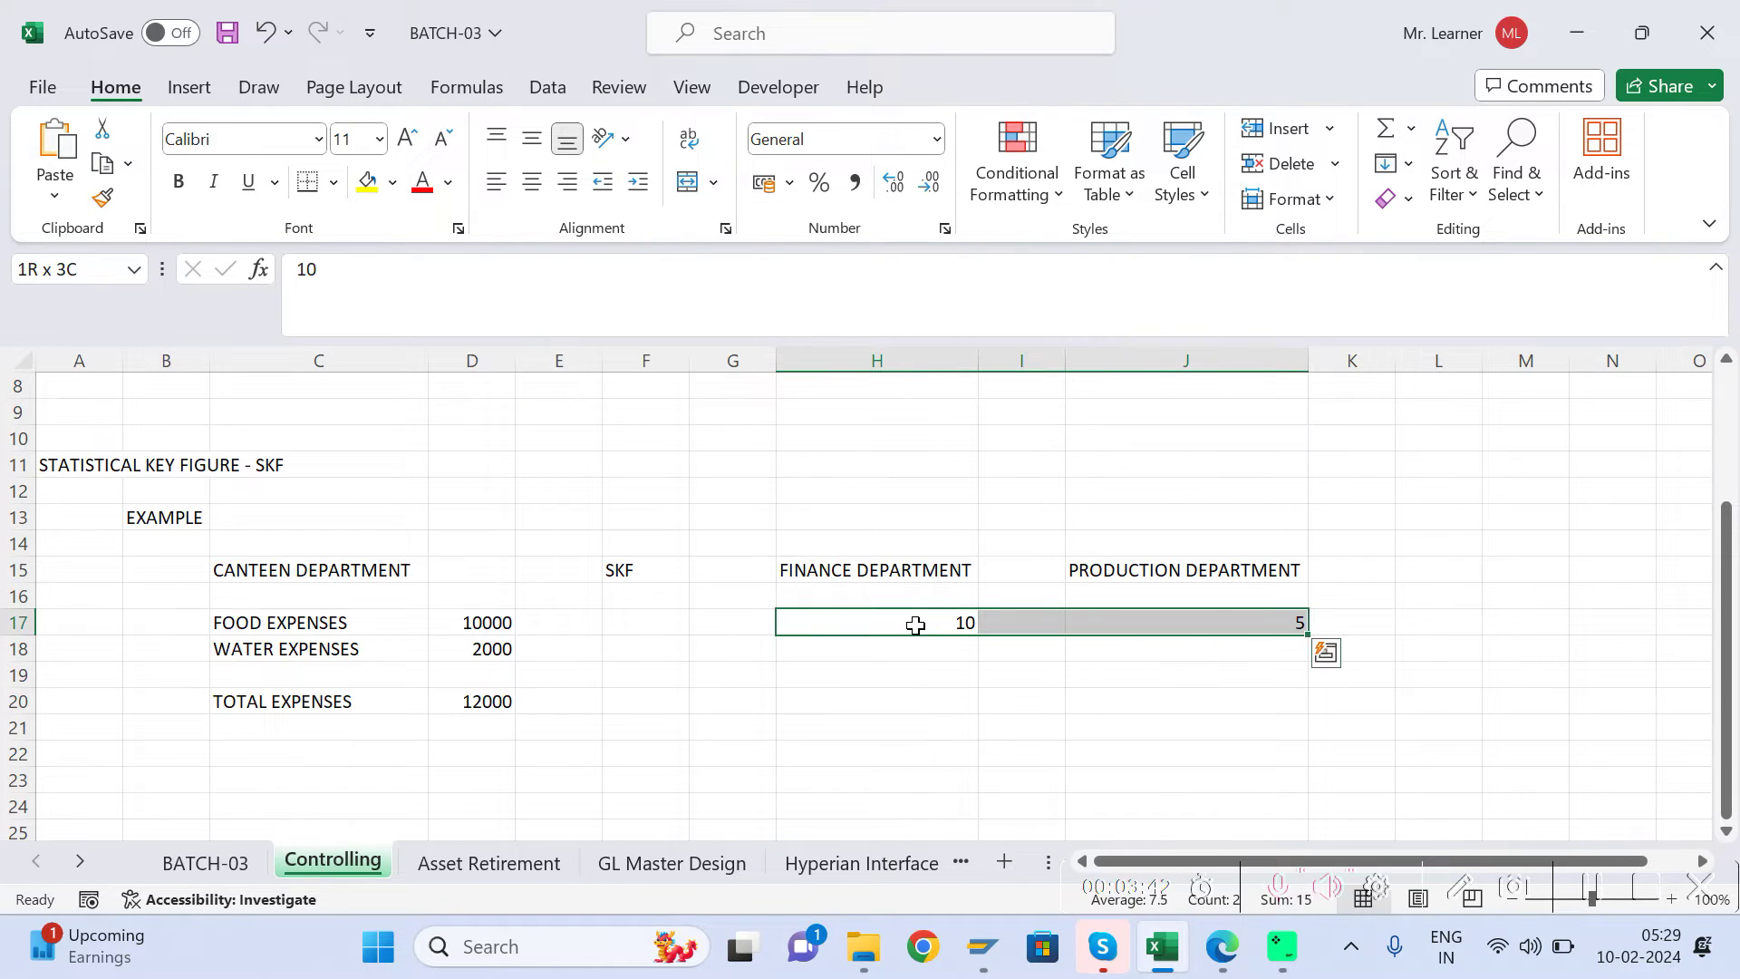
key("ctrl+c")
key("Up")
key("ctrl+v")
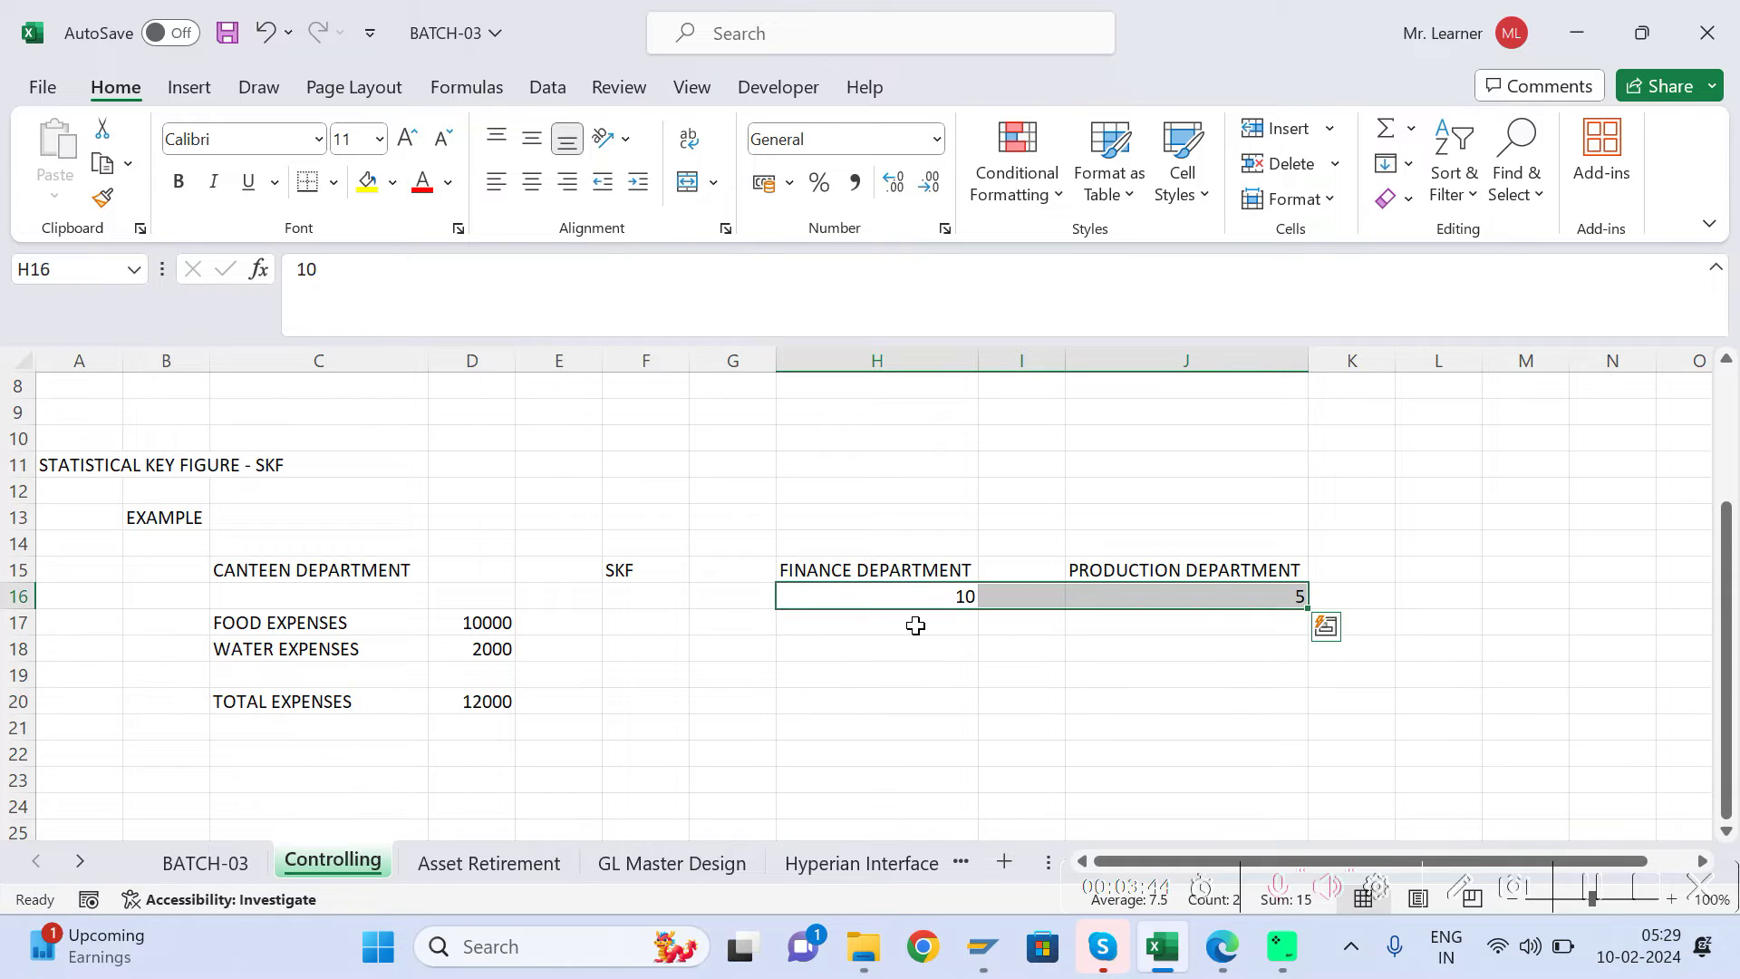
left_click(852, 706)
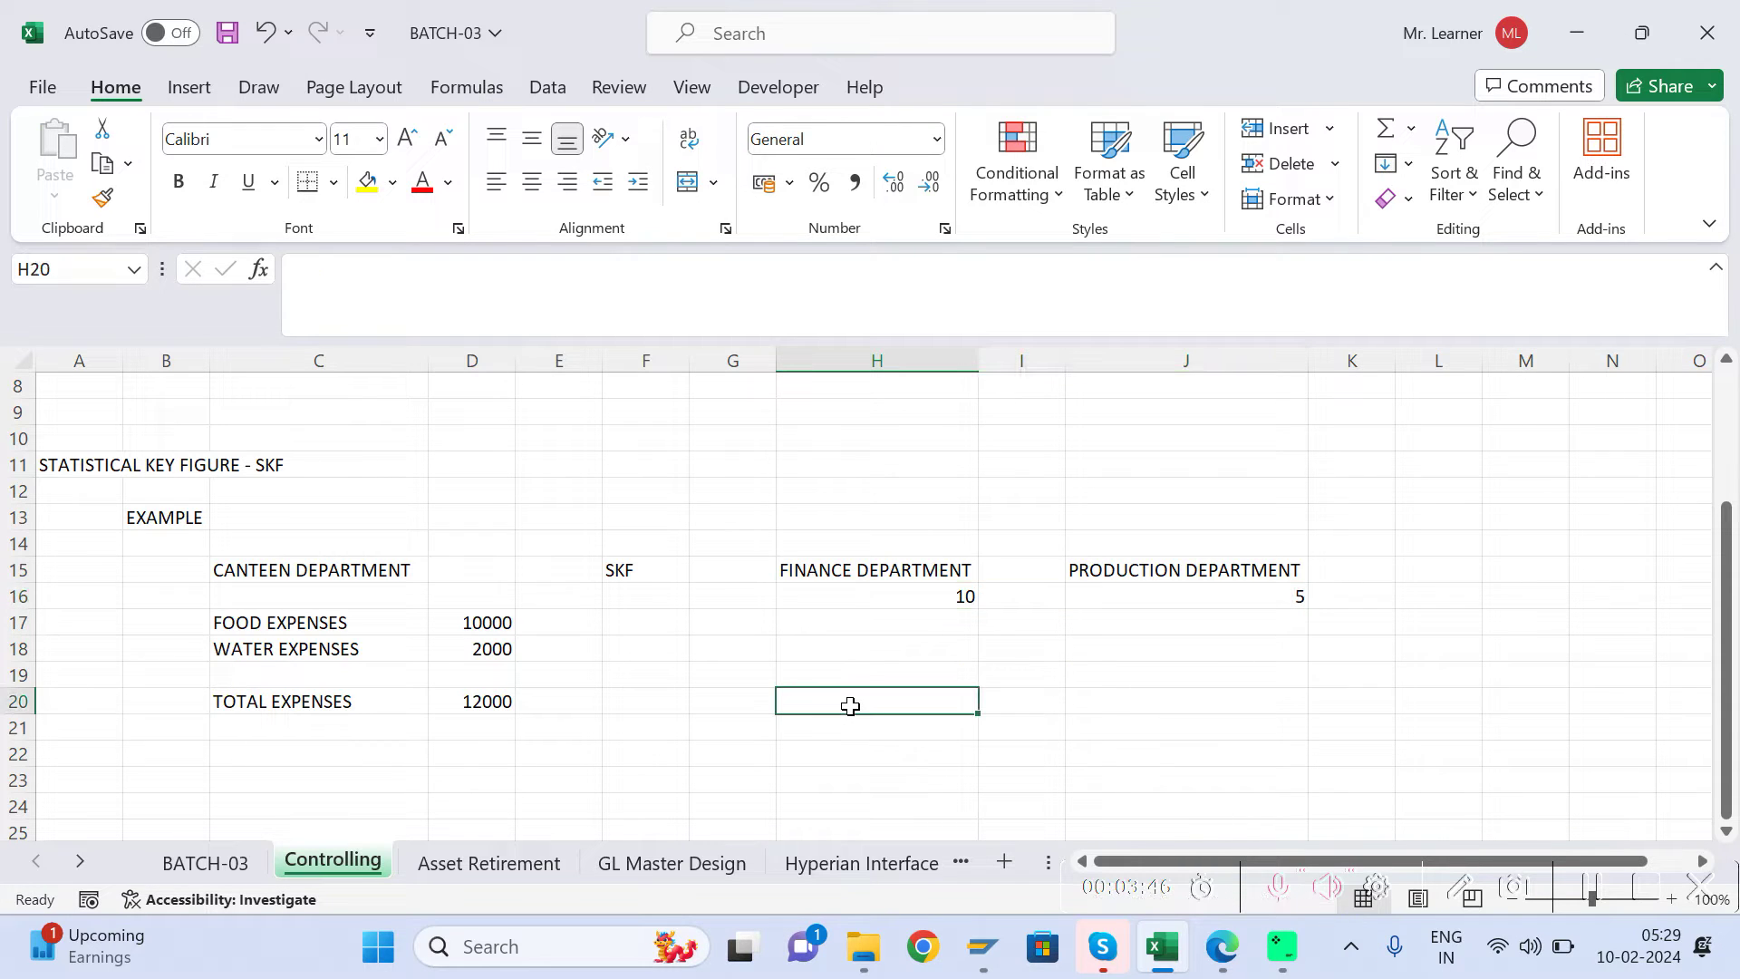
Step: Enter =D20/15*H16 in H20 to allocate 8000 to finance
type("=")
left_click(494, 698)
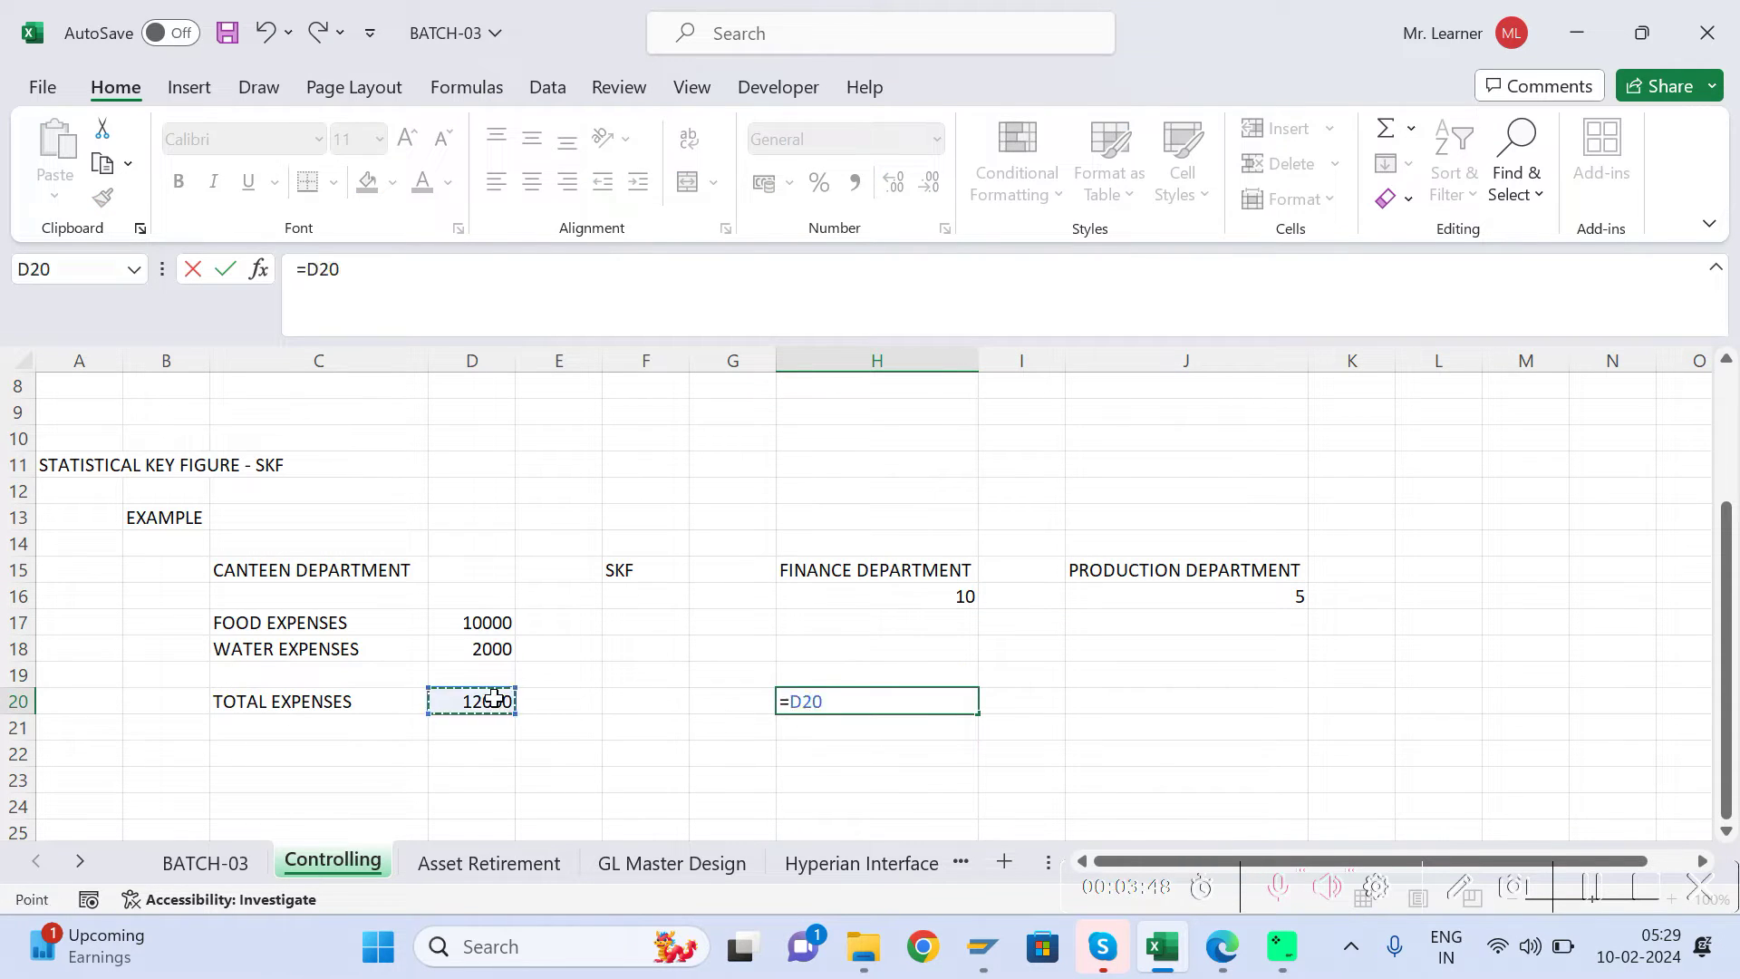
type("/")
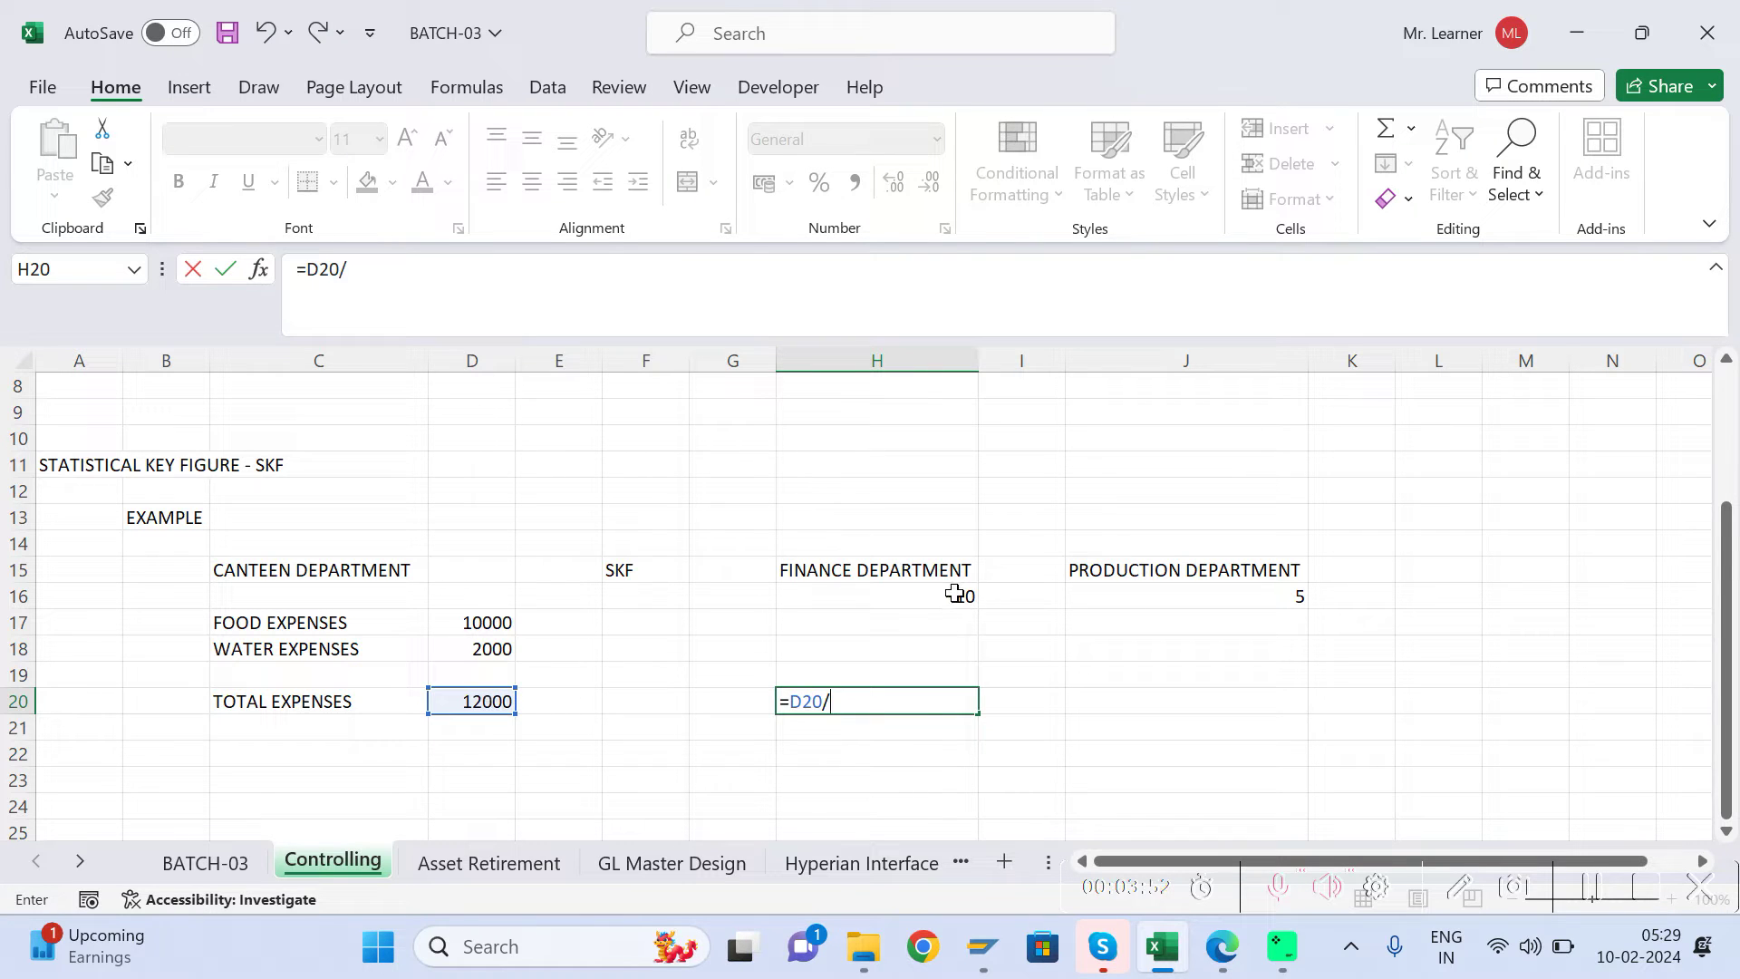
type("15*")
left_click(957, 596)
key("Return")
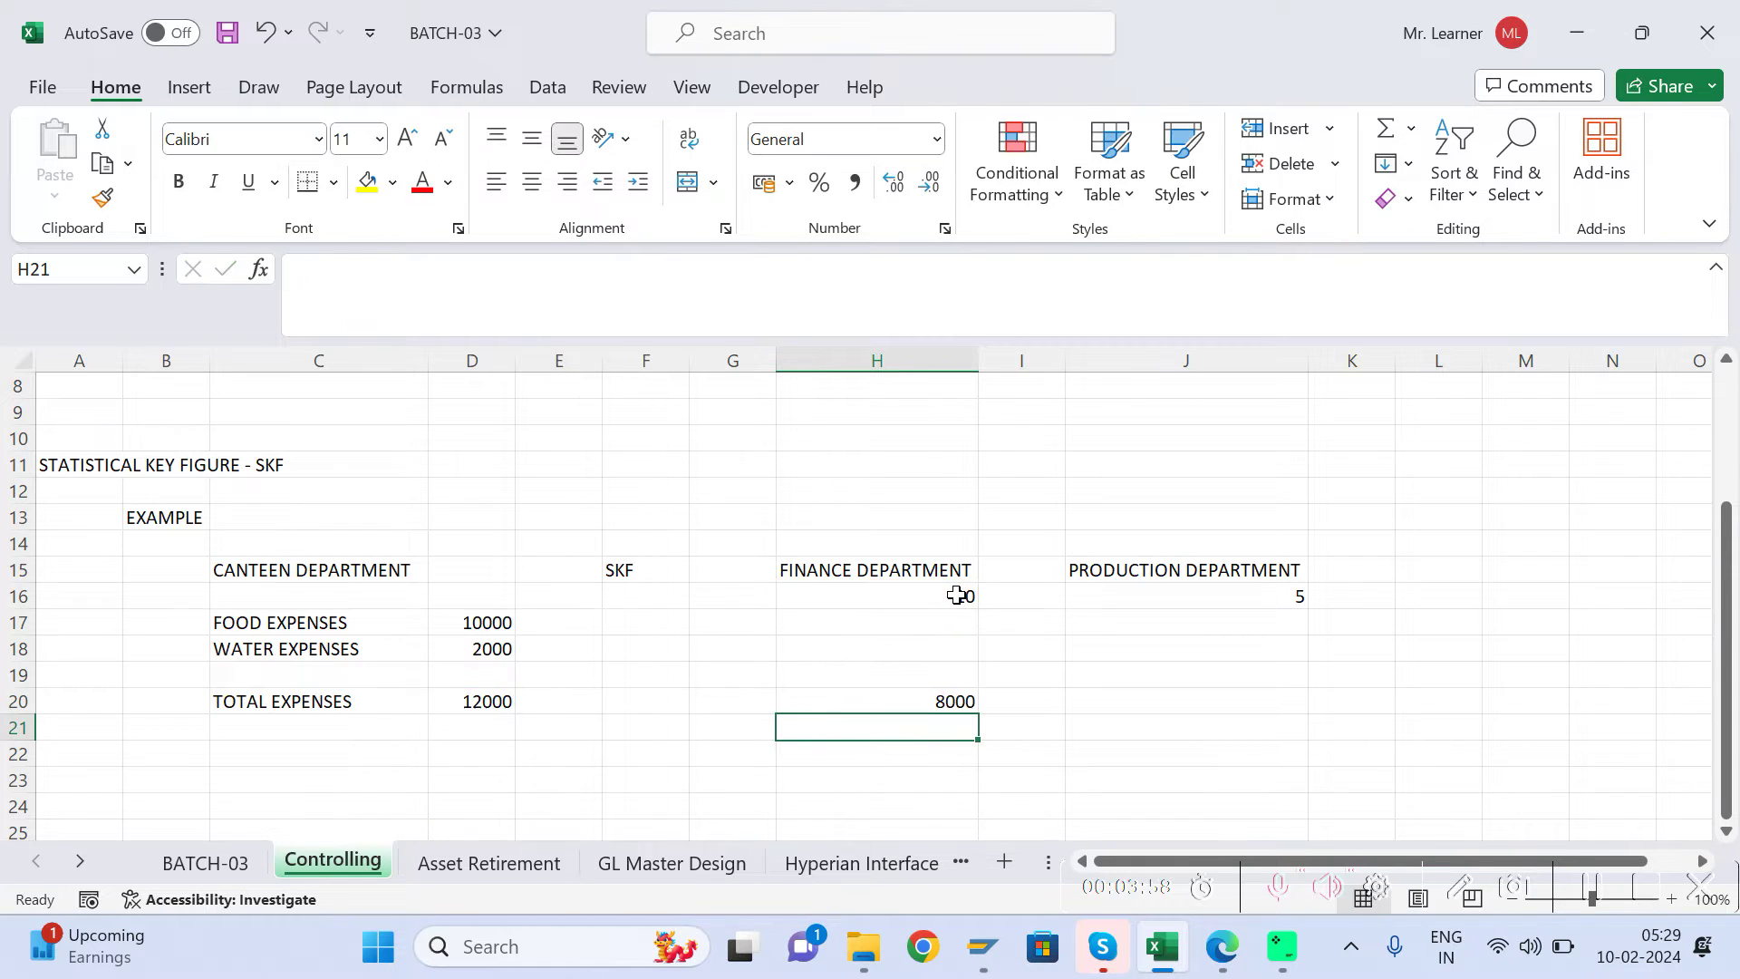
key("Up")
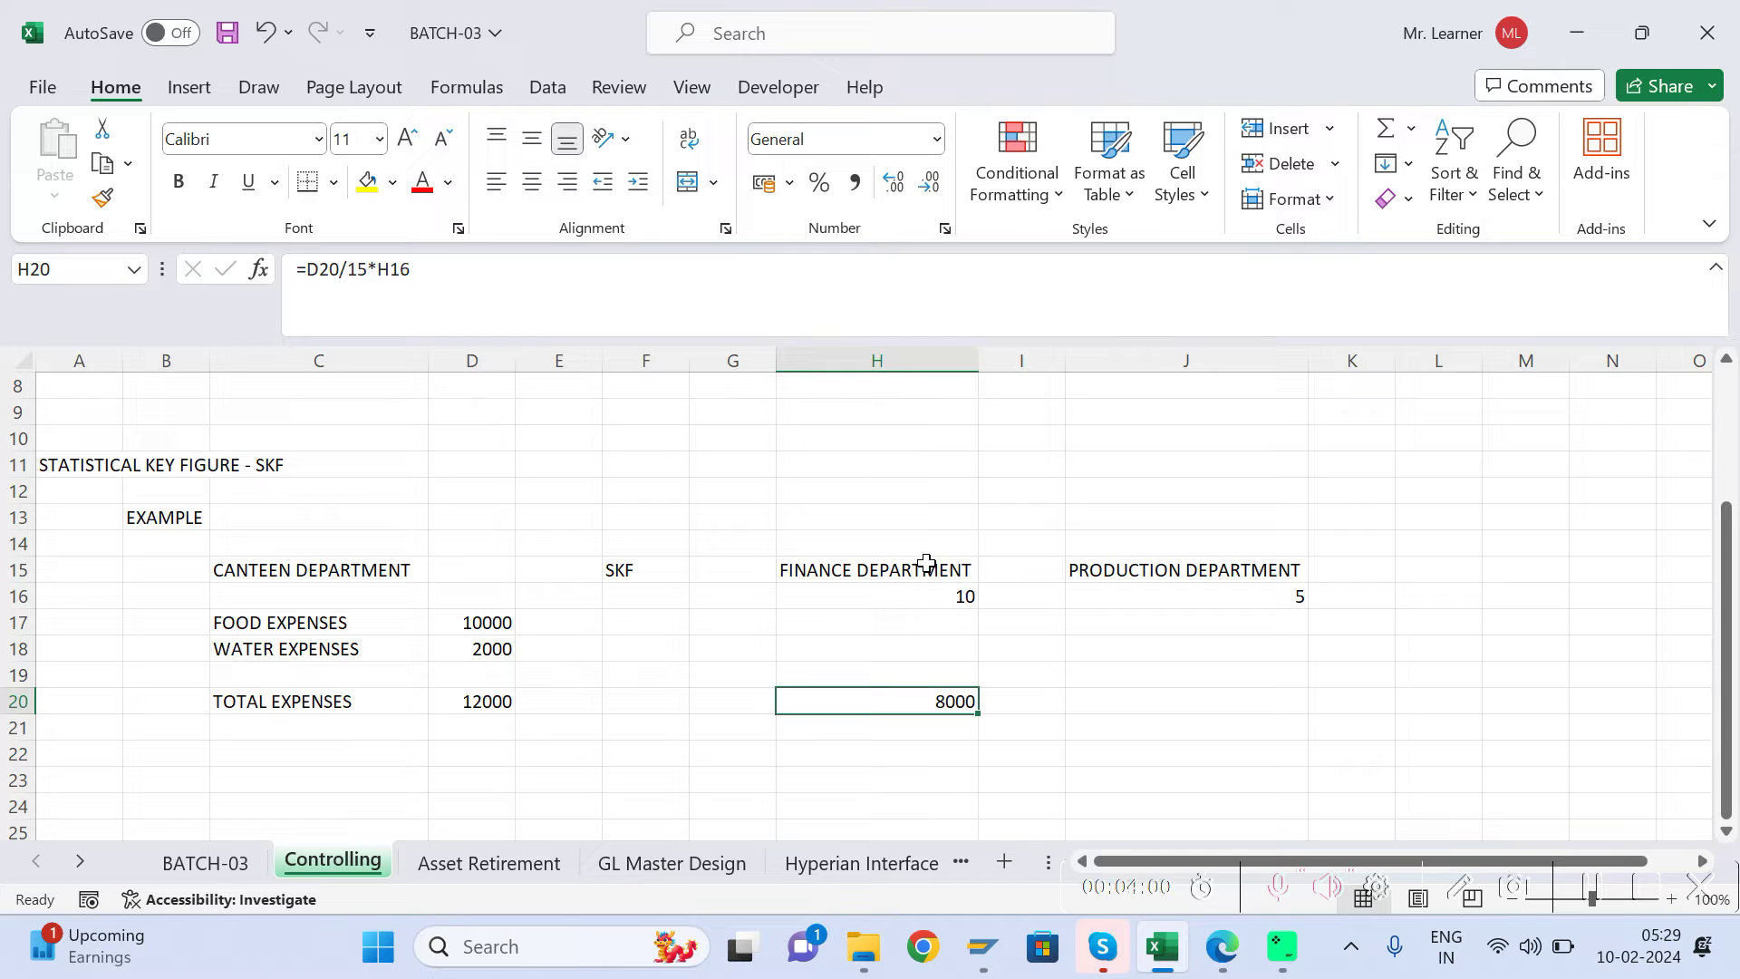
Step: Enter =D20/15*J16 in J20 to allocate 4000 to production
left_click(1157, 696)
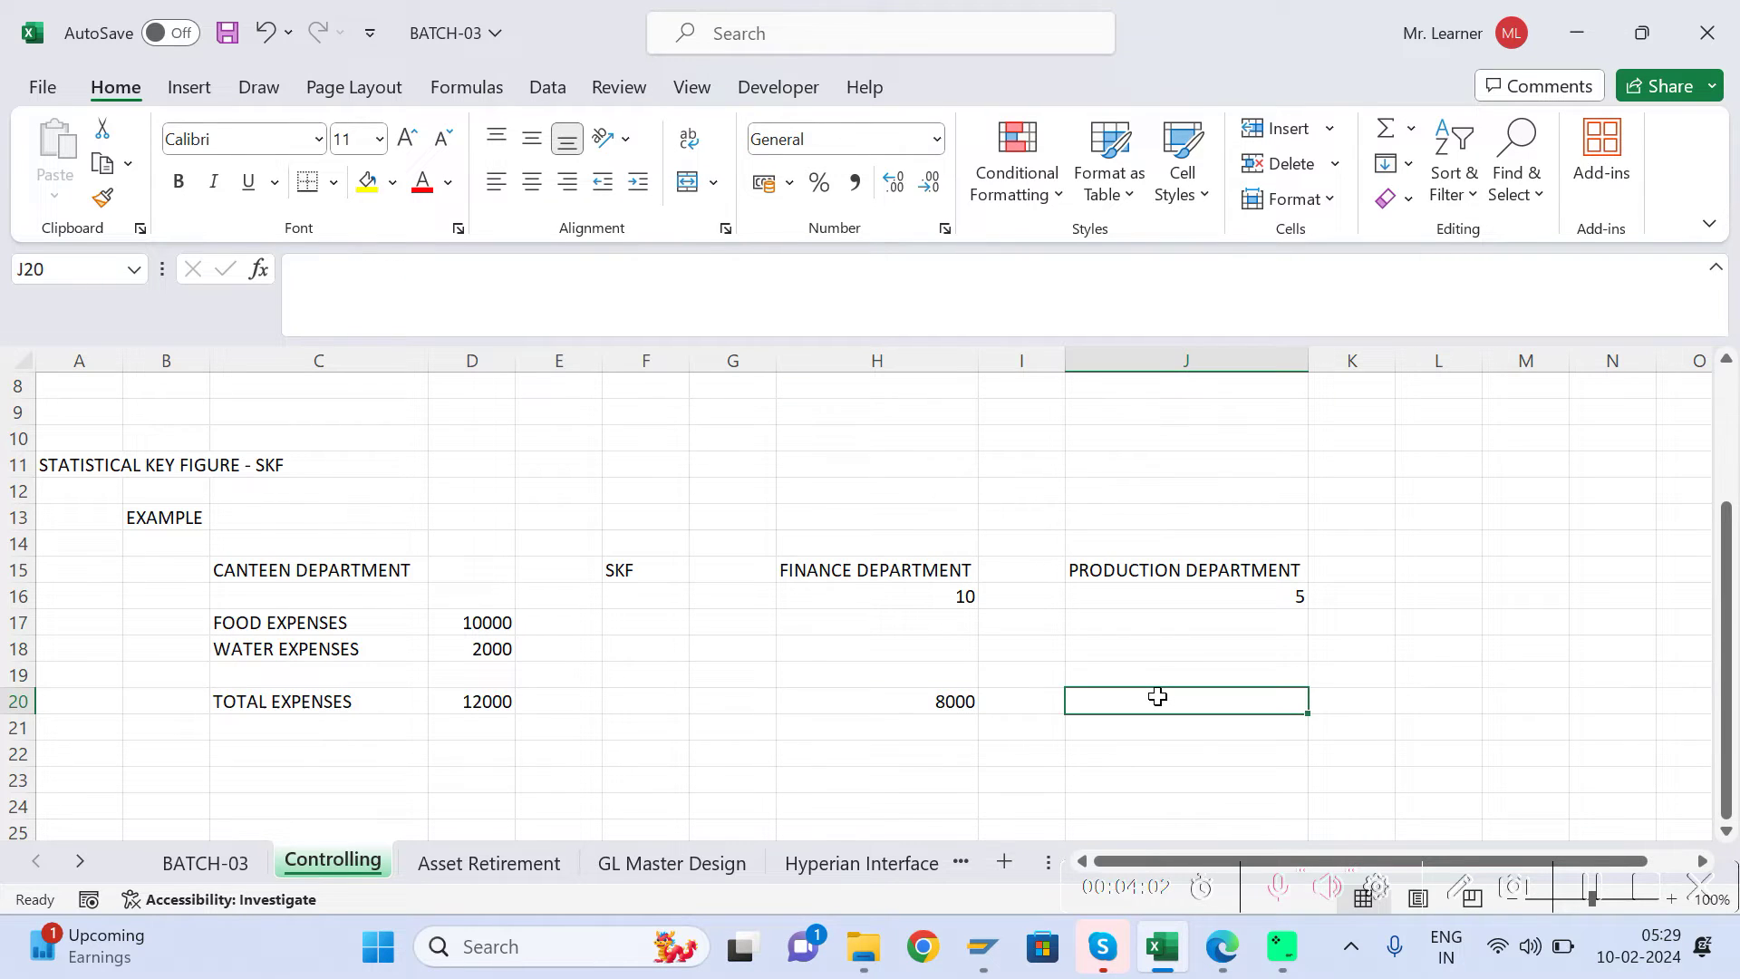
type("=")
left_click(512, 696)
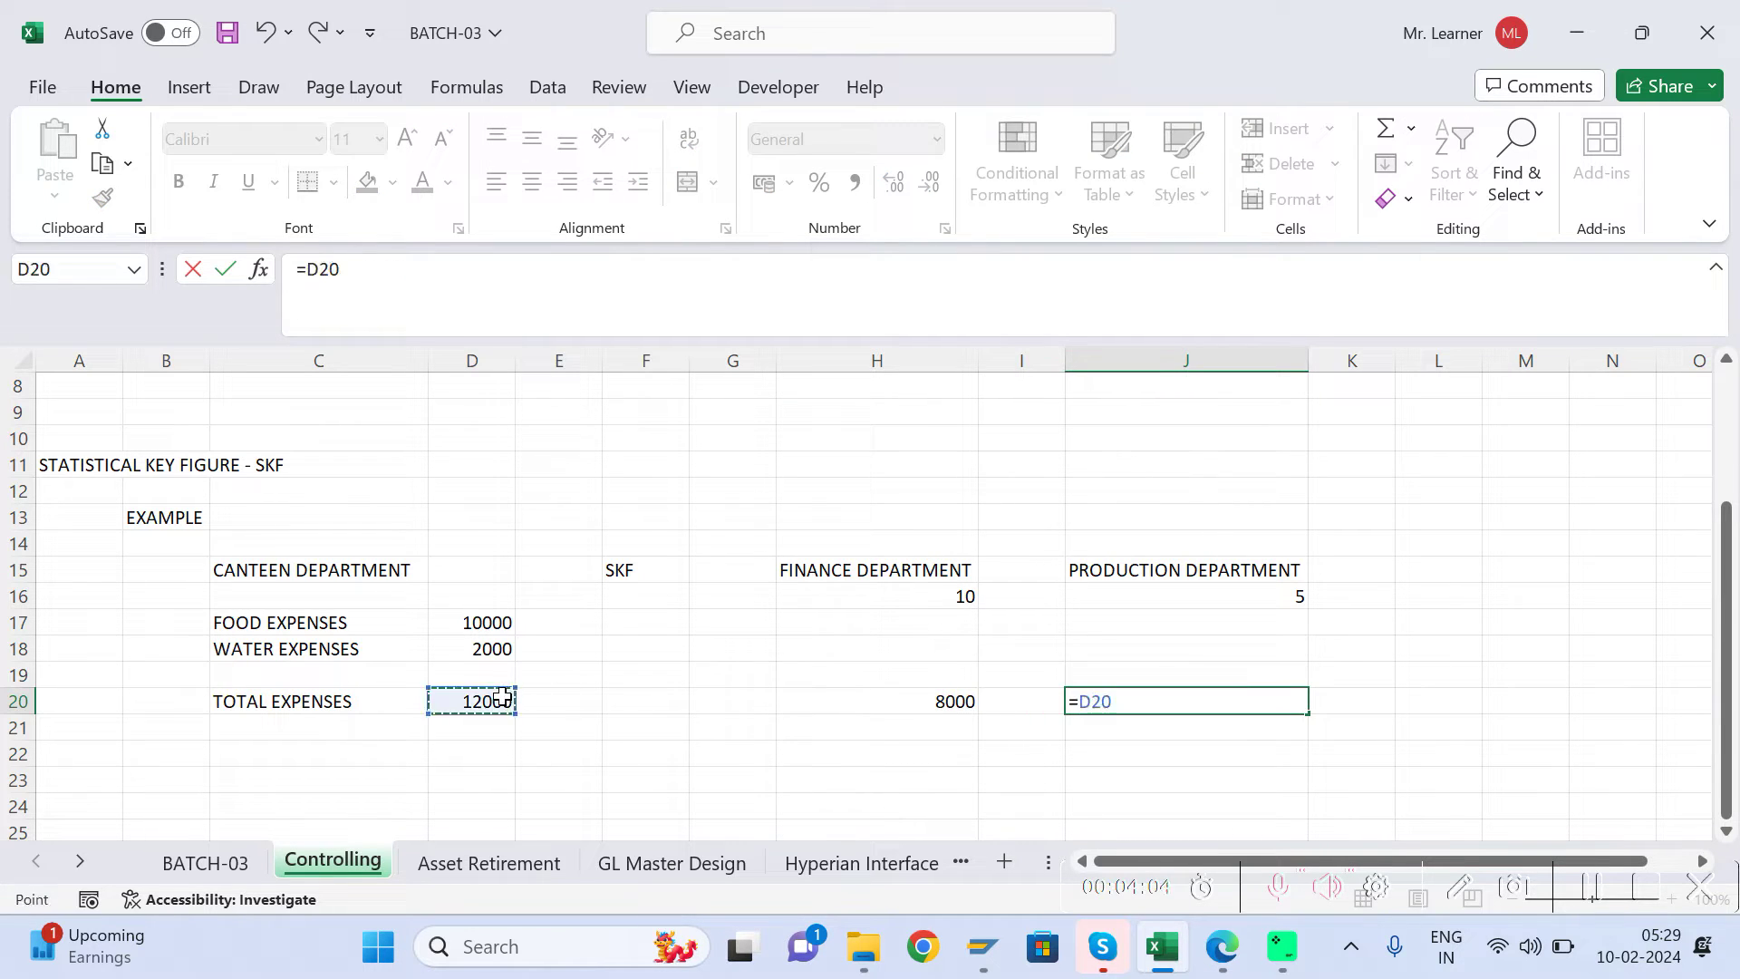
type("/")
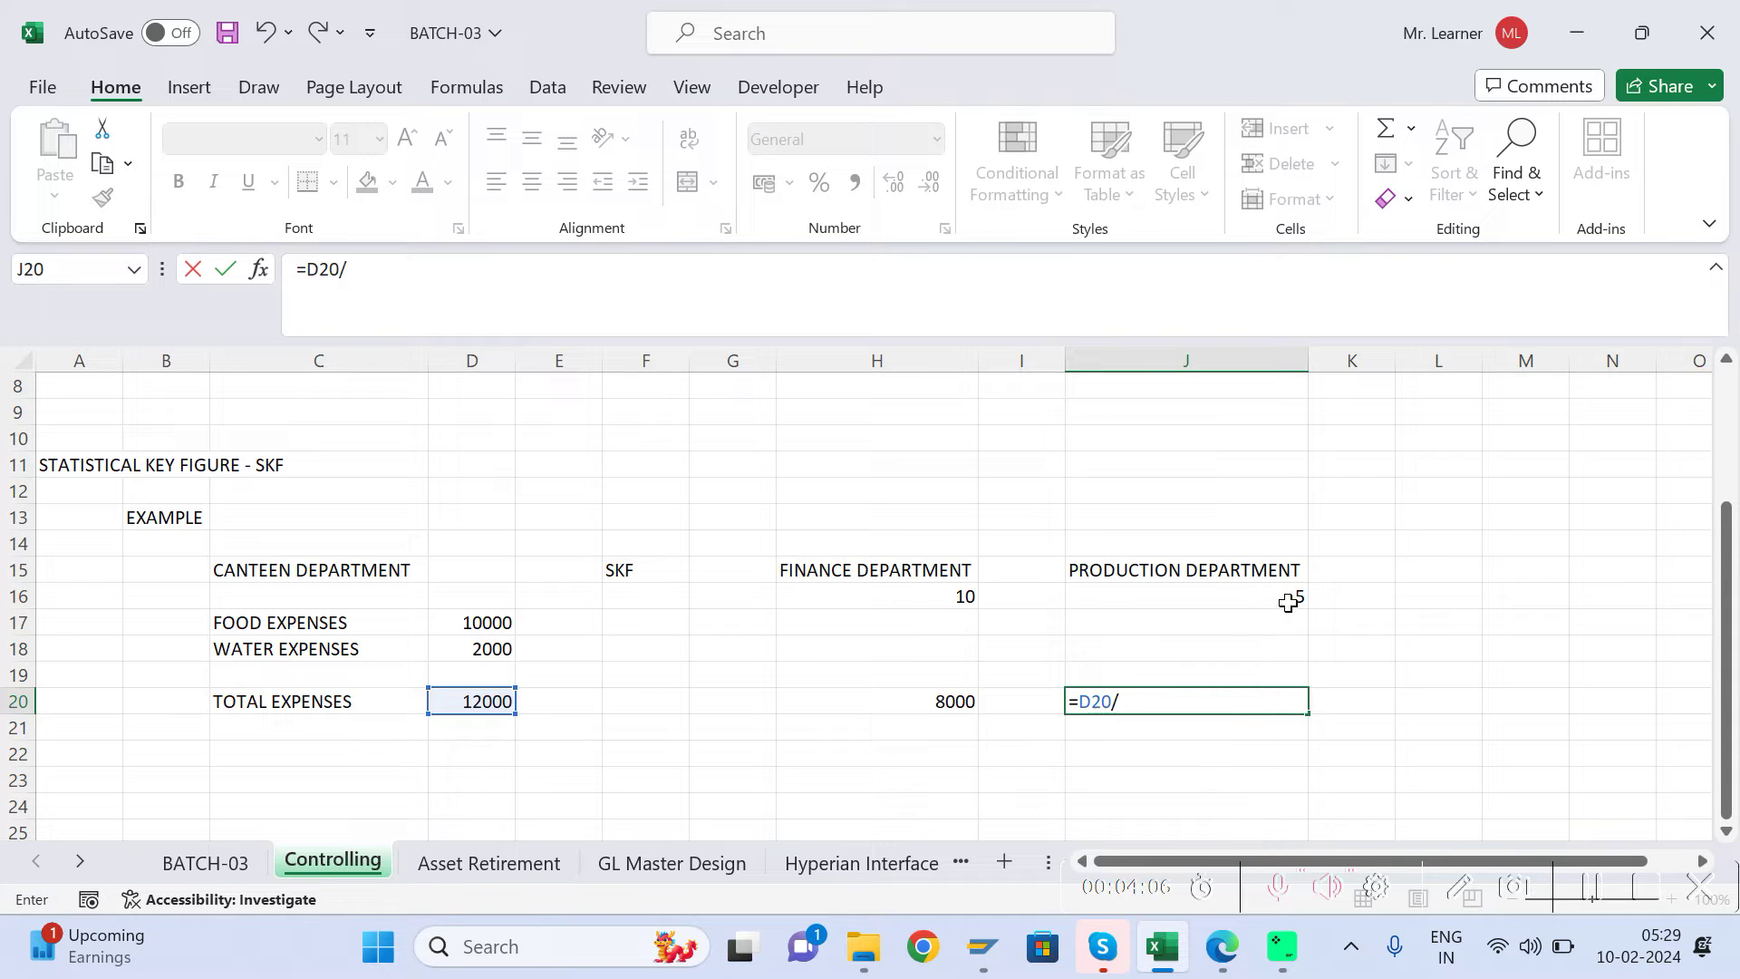
type("15*")
left_click(1266, 599)
key("Return")
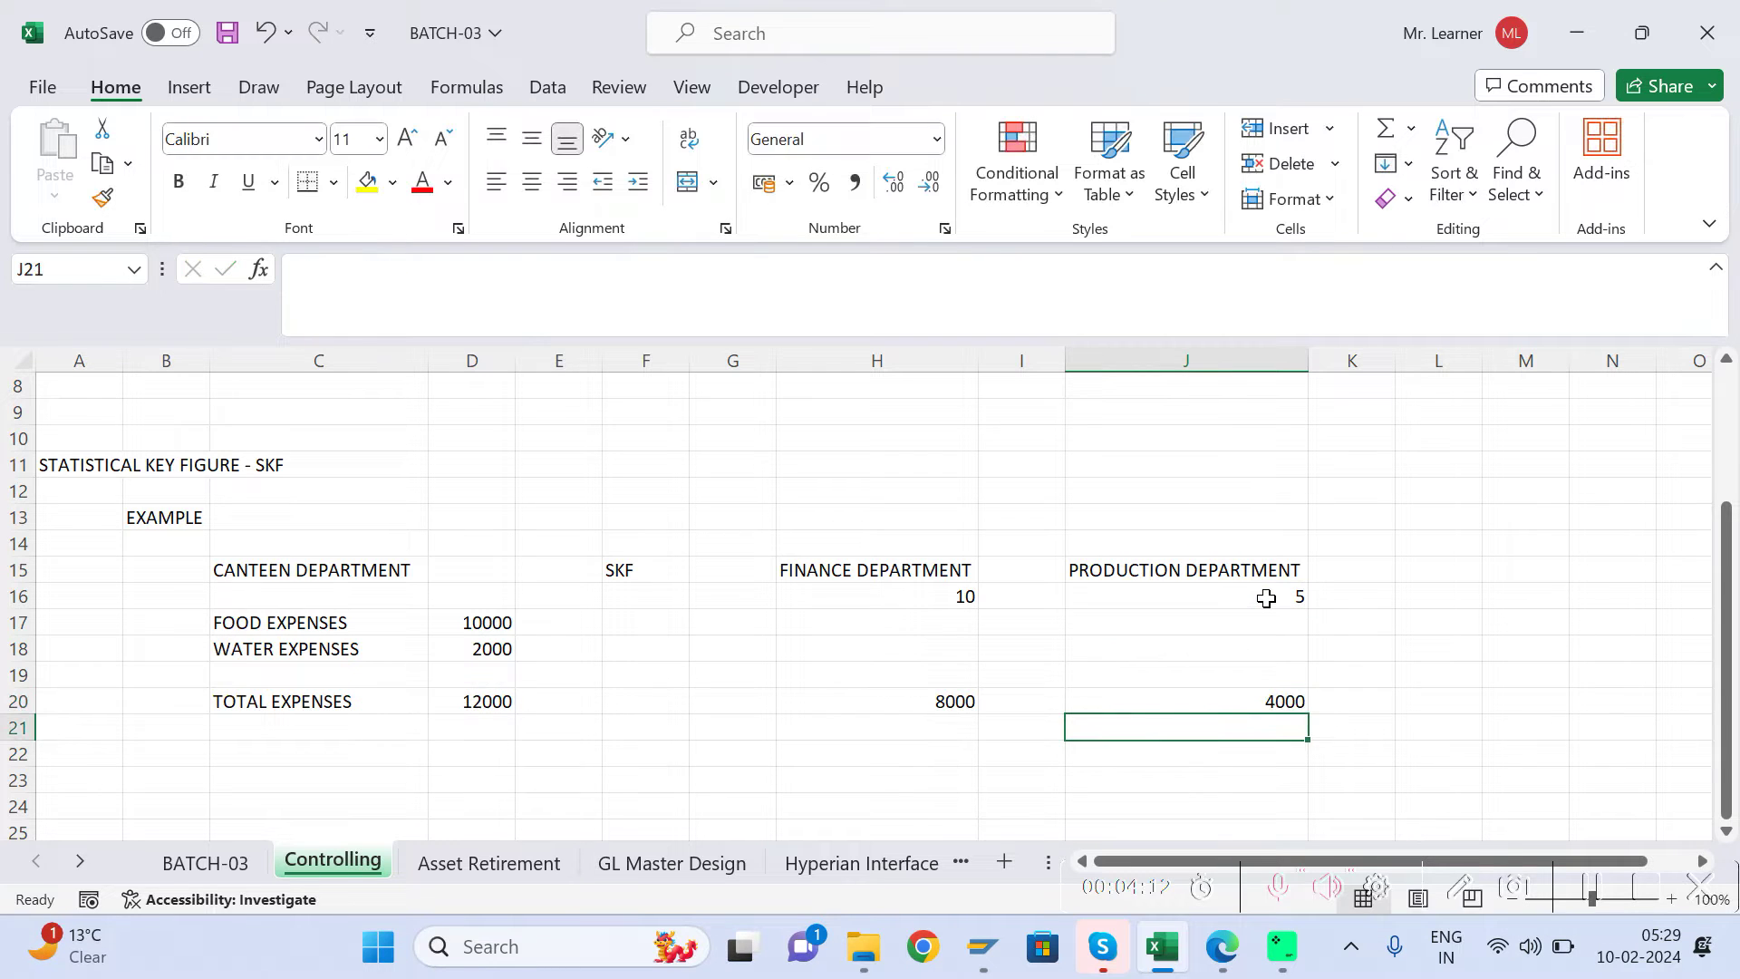
key("Up")
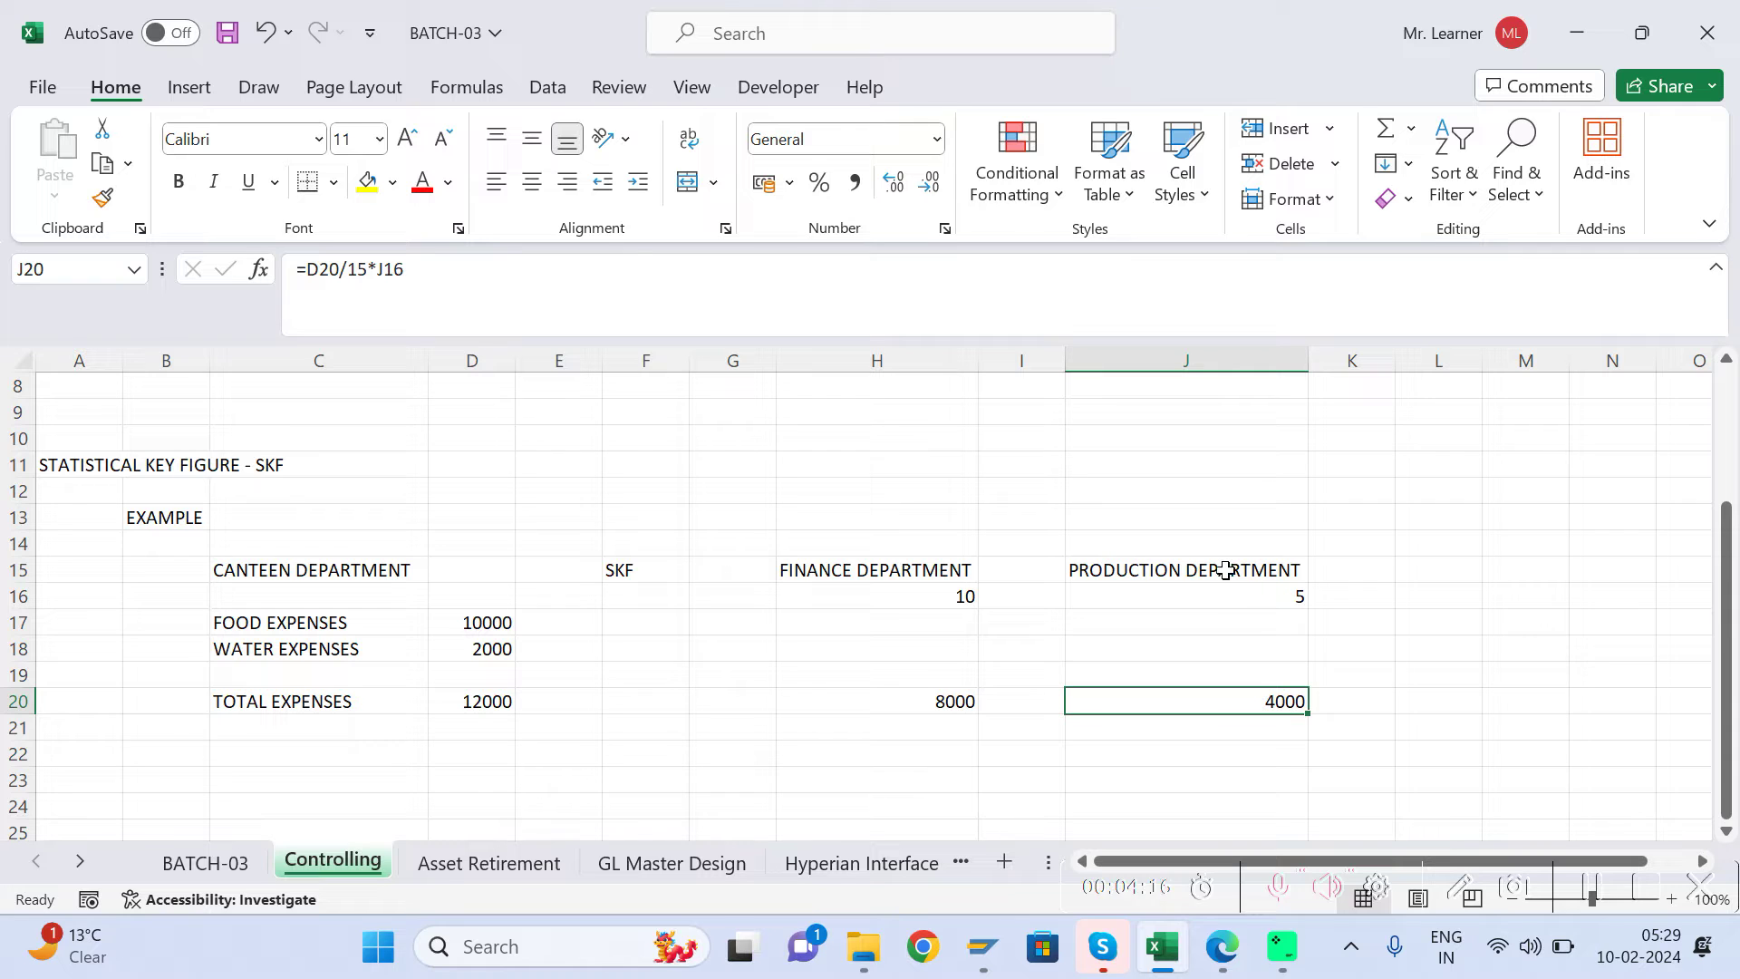
left_click(639, 602)
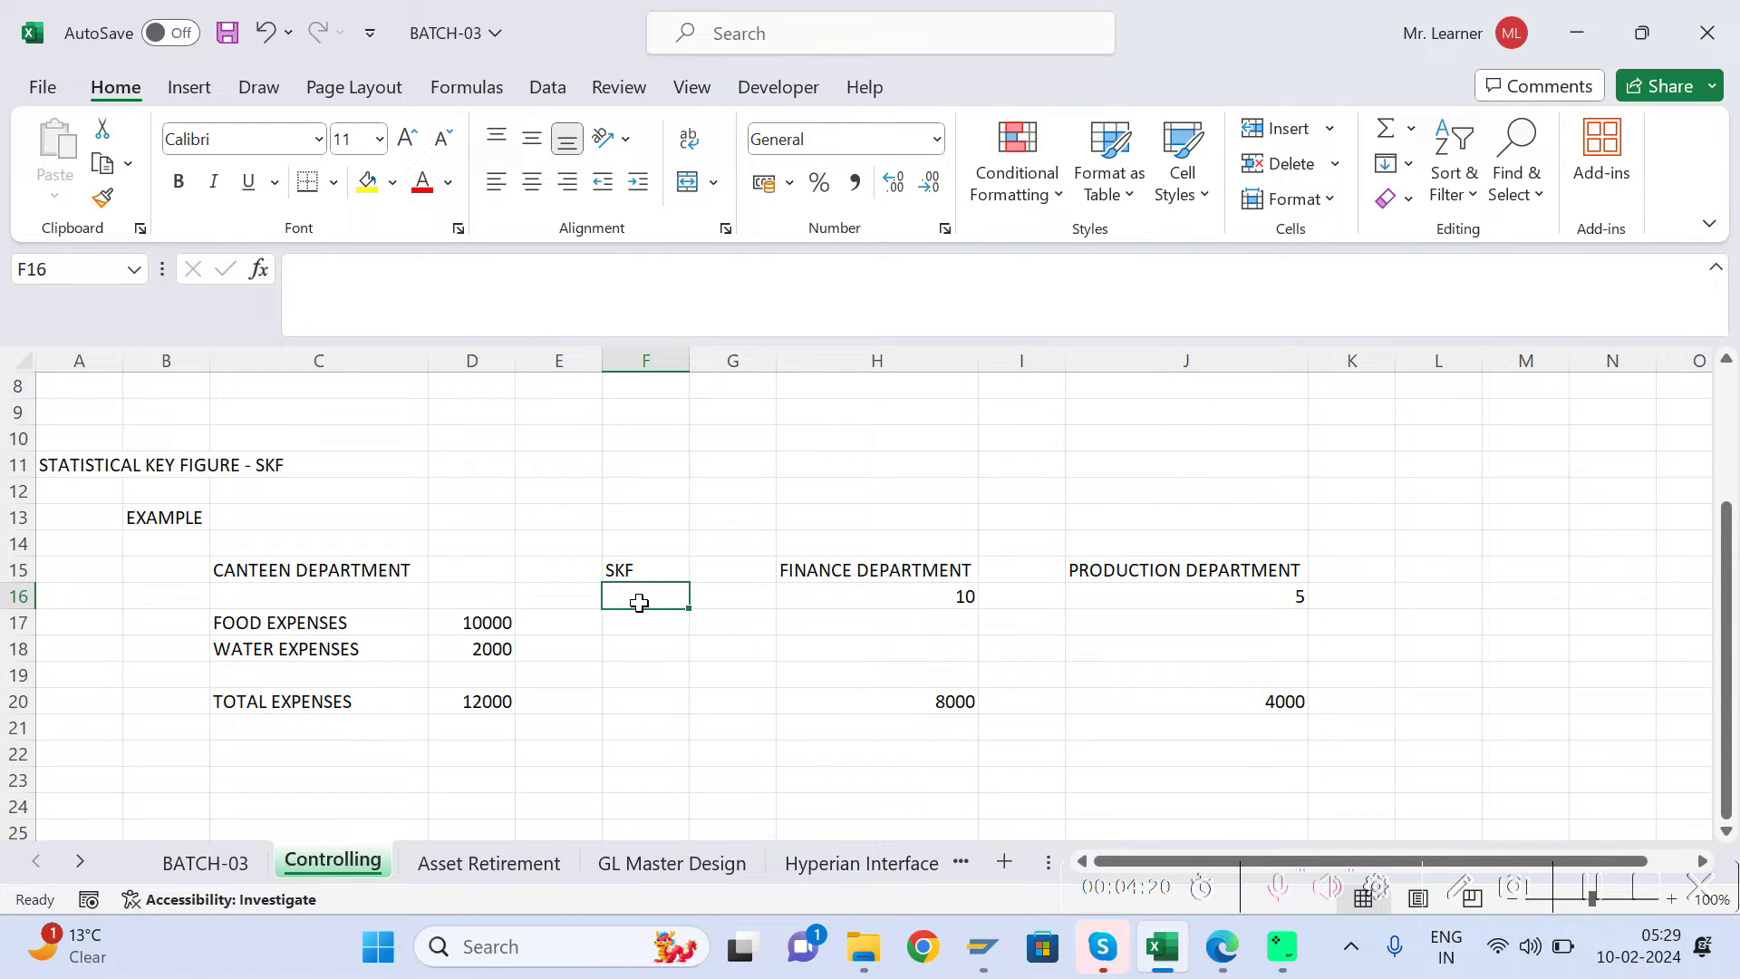
Step: Label cell F16 as 'EMP' to mark row 16's employee counts as the key figure
type("EMP")
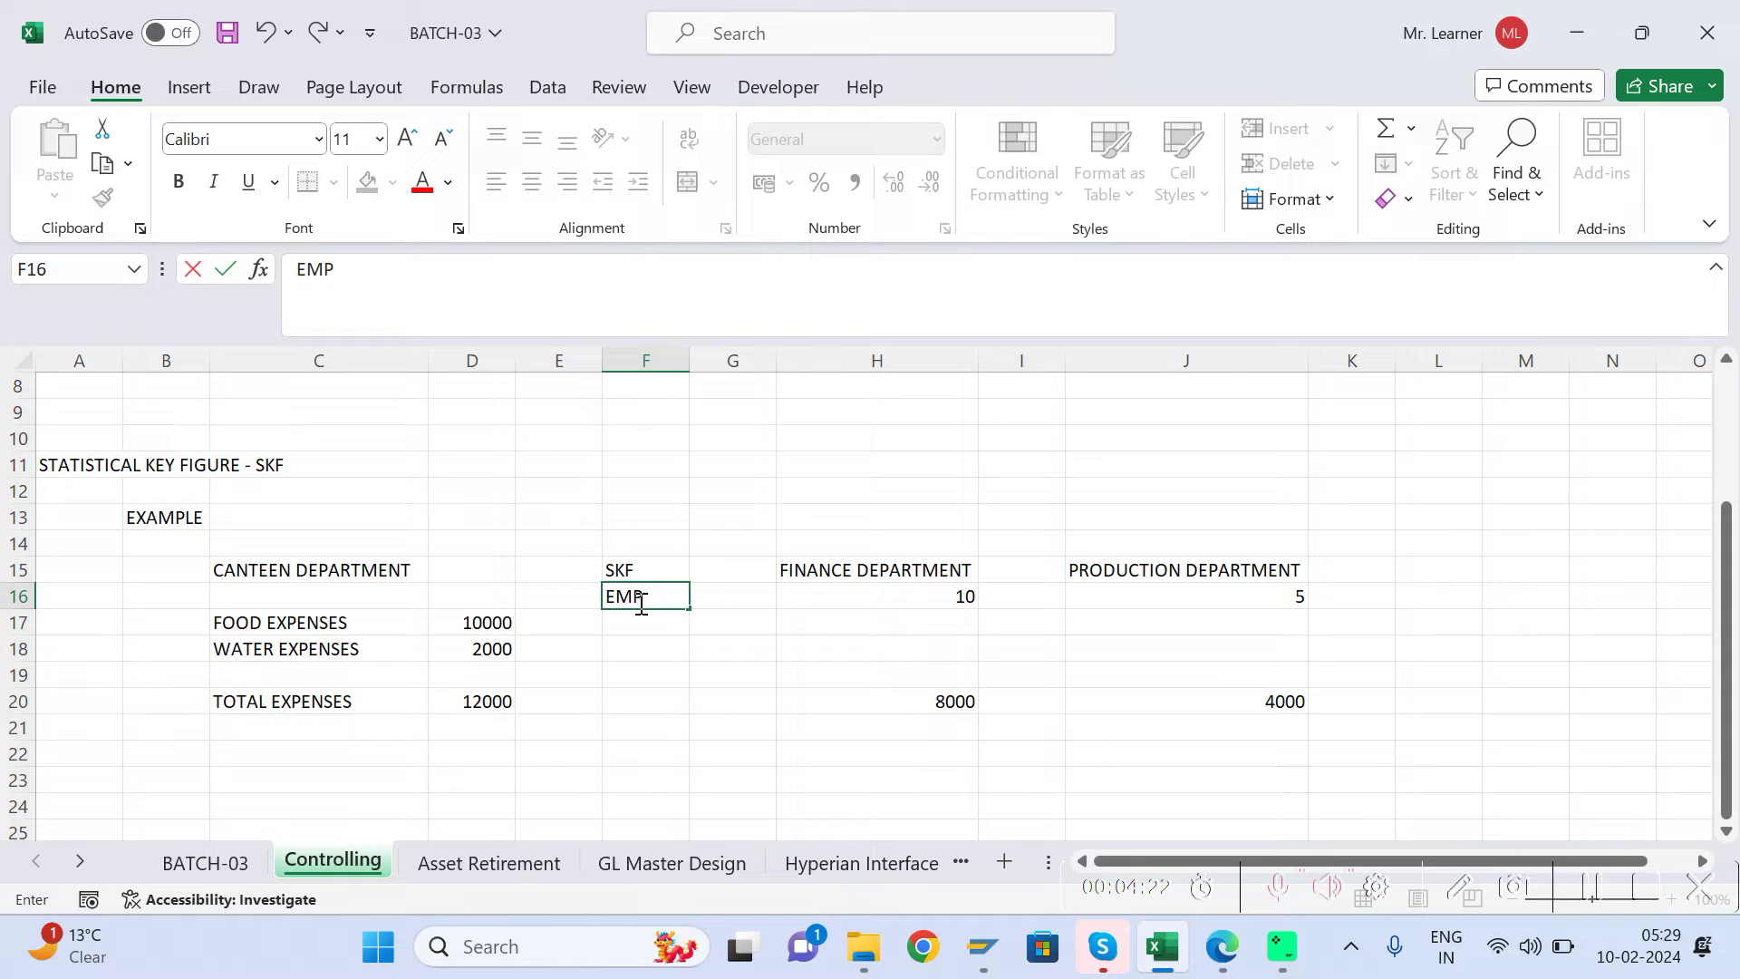
key("Return")
left_click(639, 602)
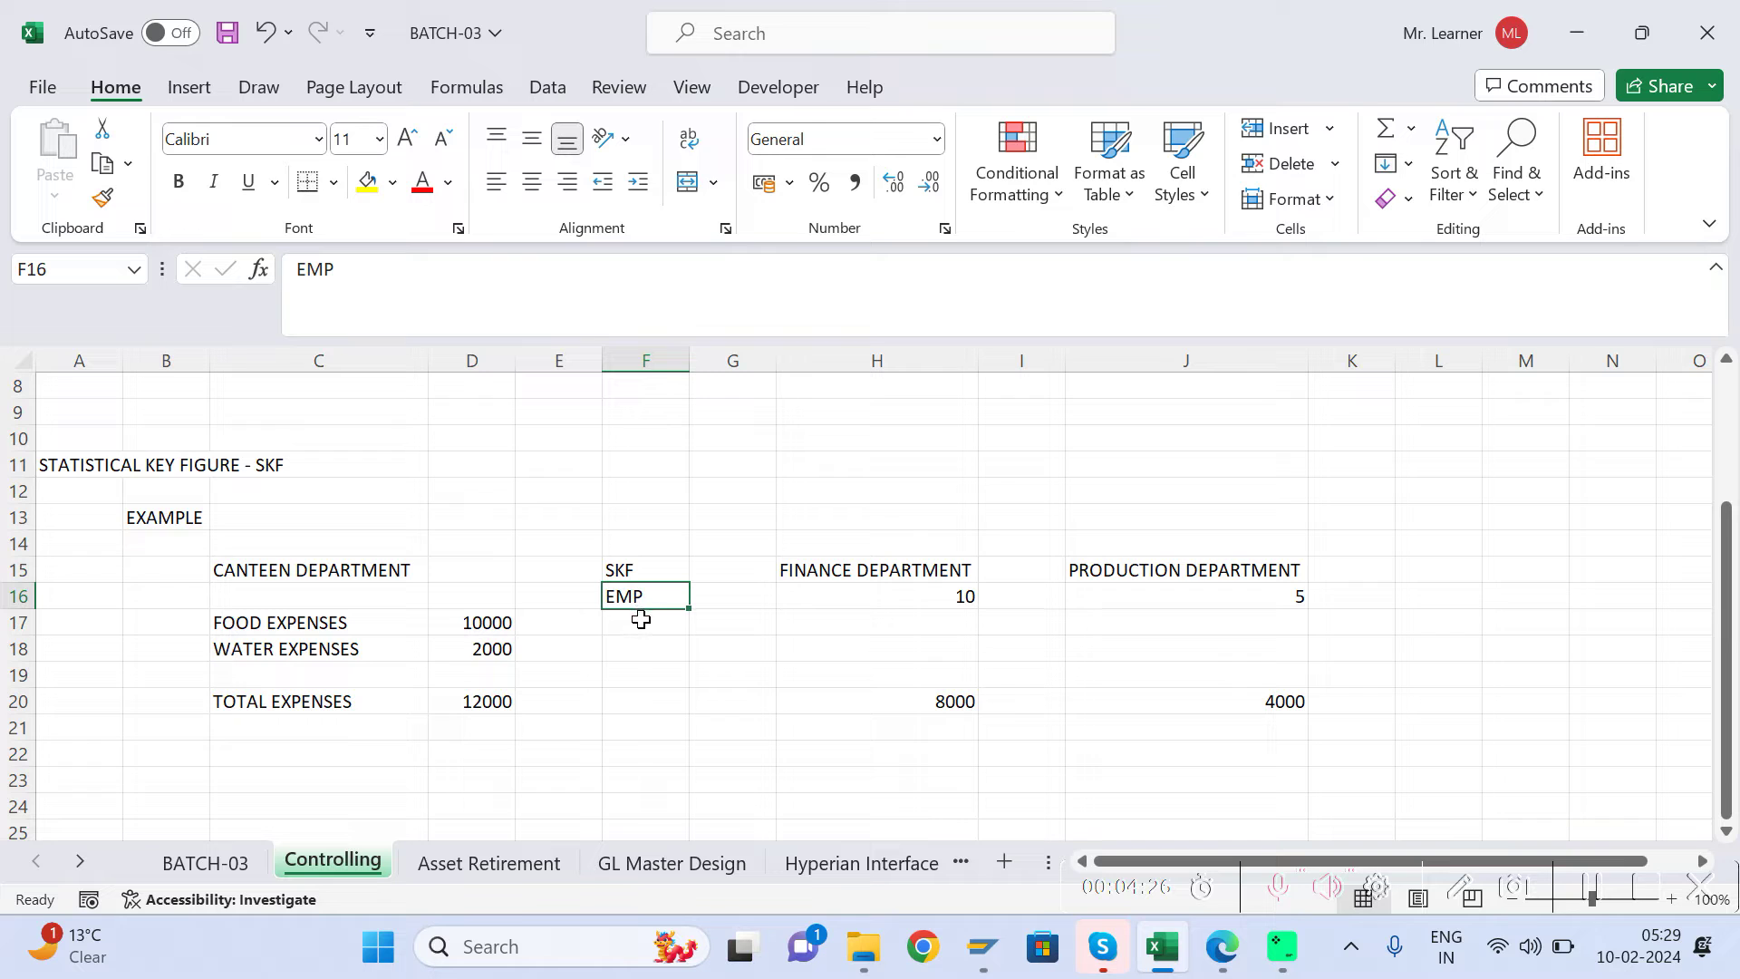
key("Down")
key("Down")
key("Down")
key("Down")
key("Down")
key("Down")
key("Down")
key("Down")
key("Down")
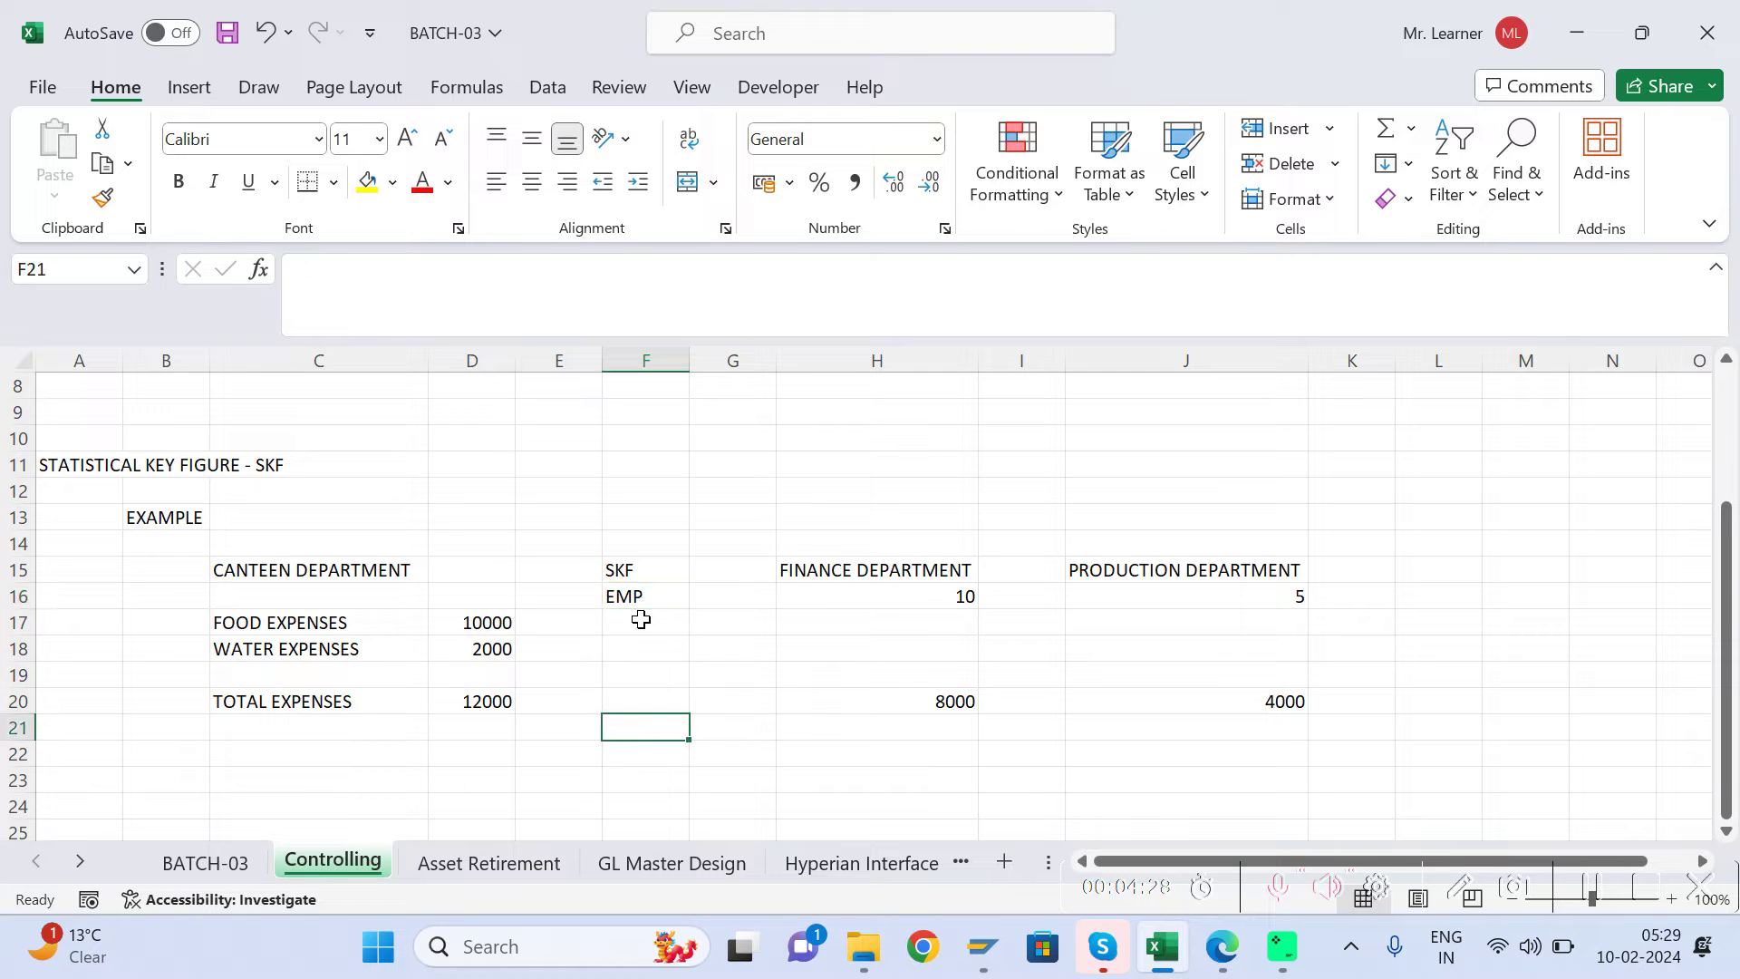
key("Left")
key("Left")
key("Left")
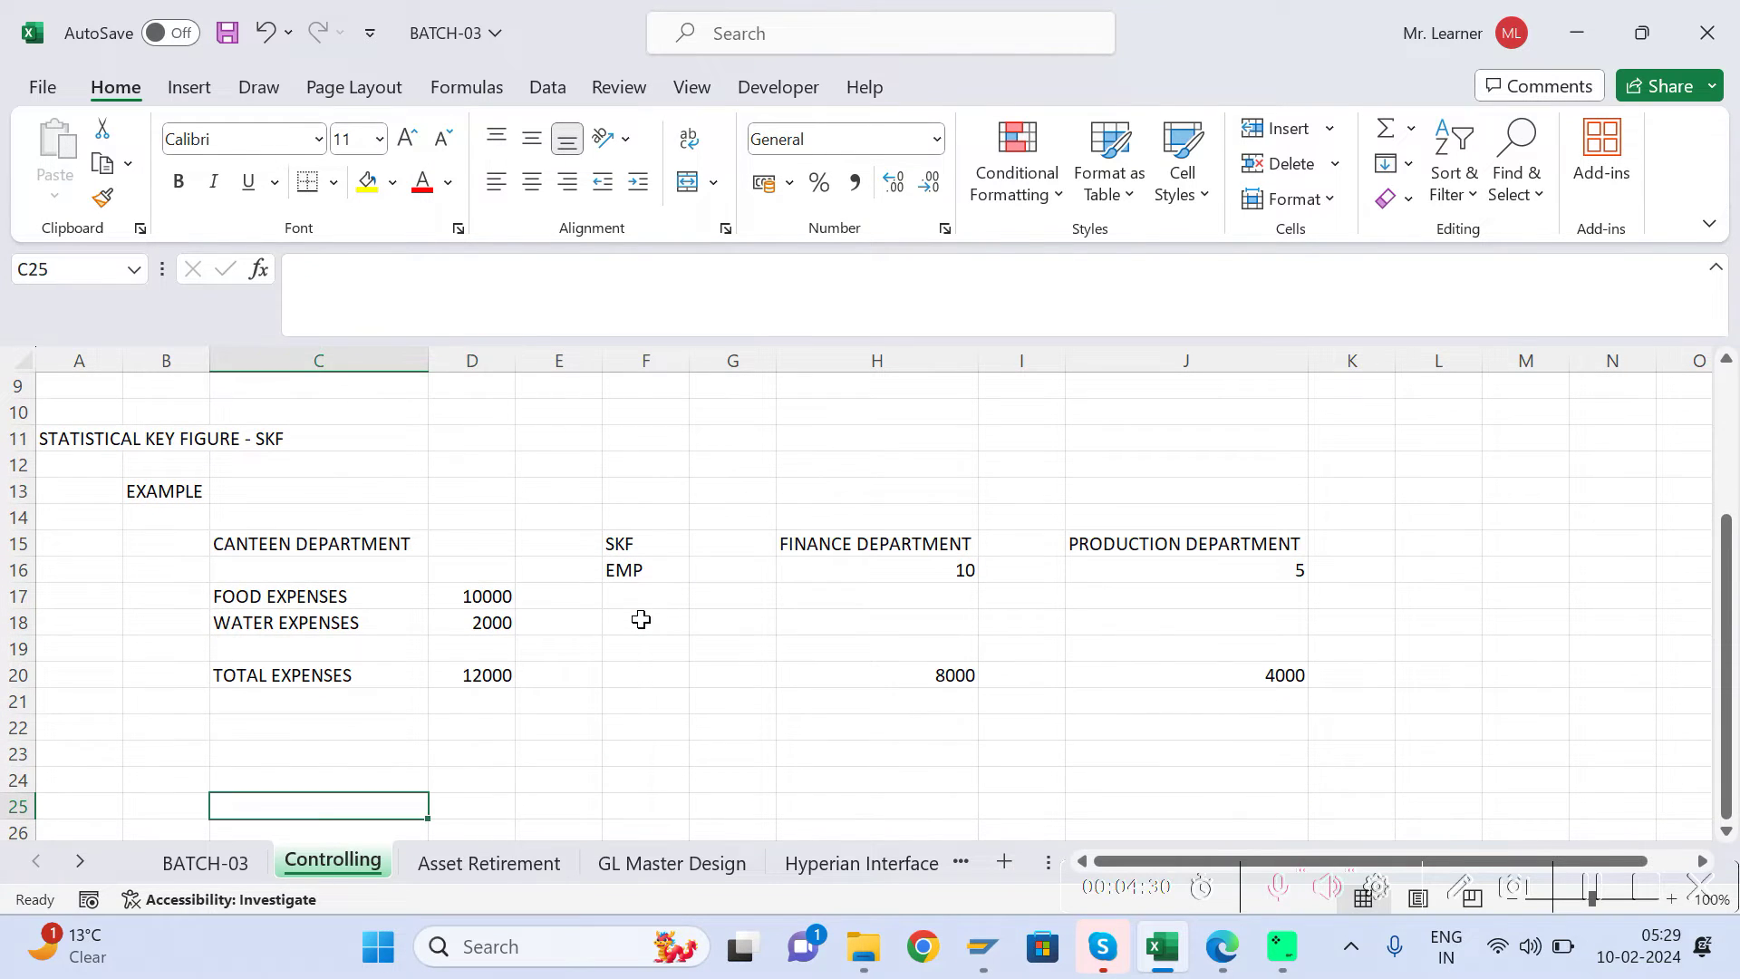
key("Up")
key("Up")
Step: Enter 'ELECTRICITY EXPENSES' in cell C23 and save the workbook
type("E")
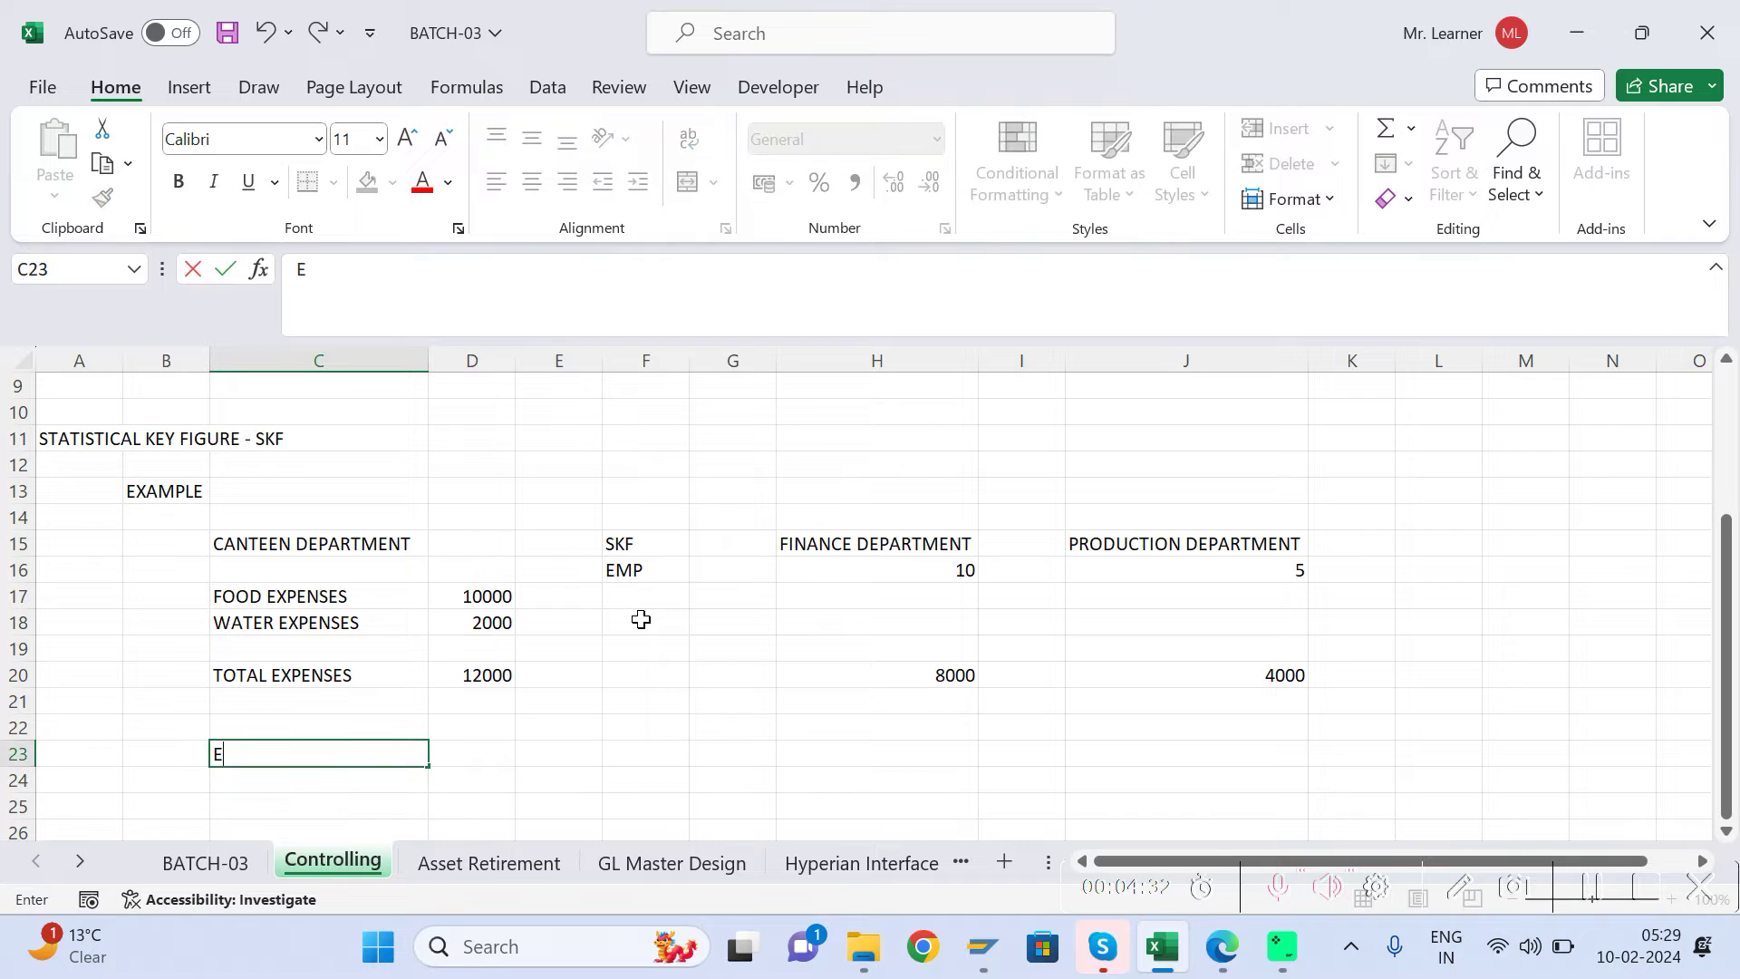
type("LECTRICITY")
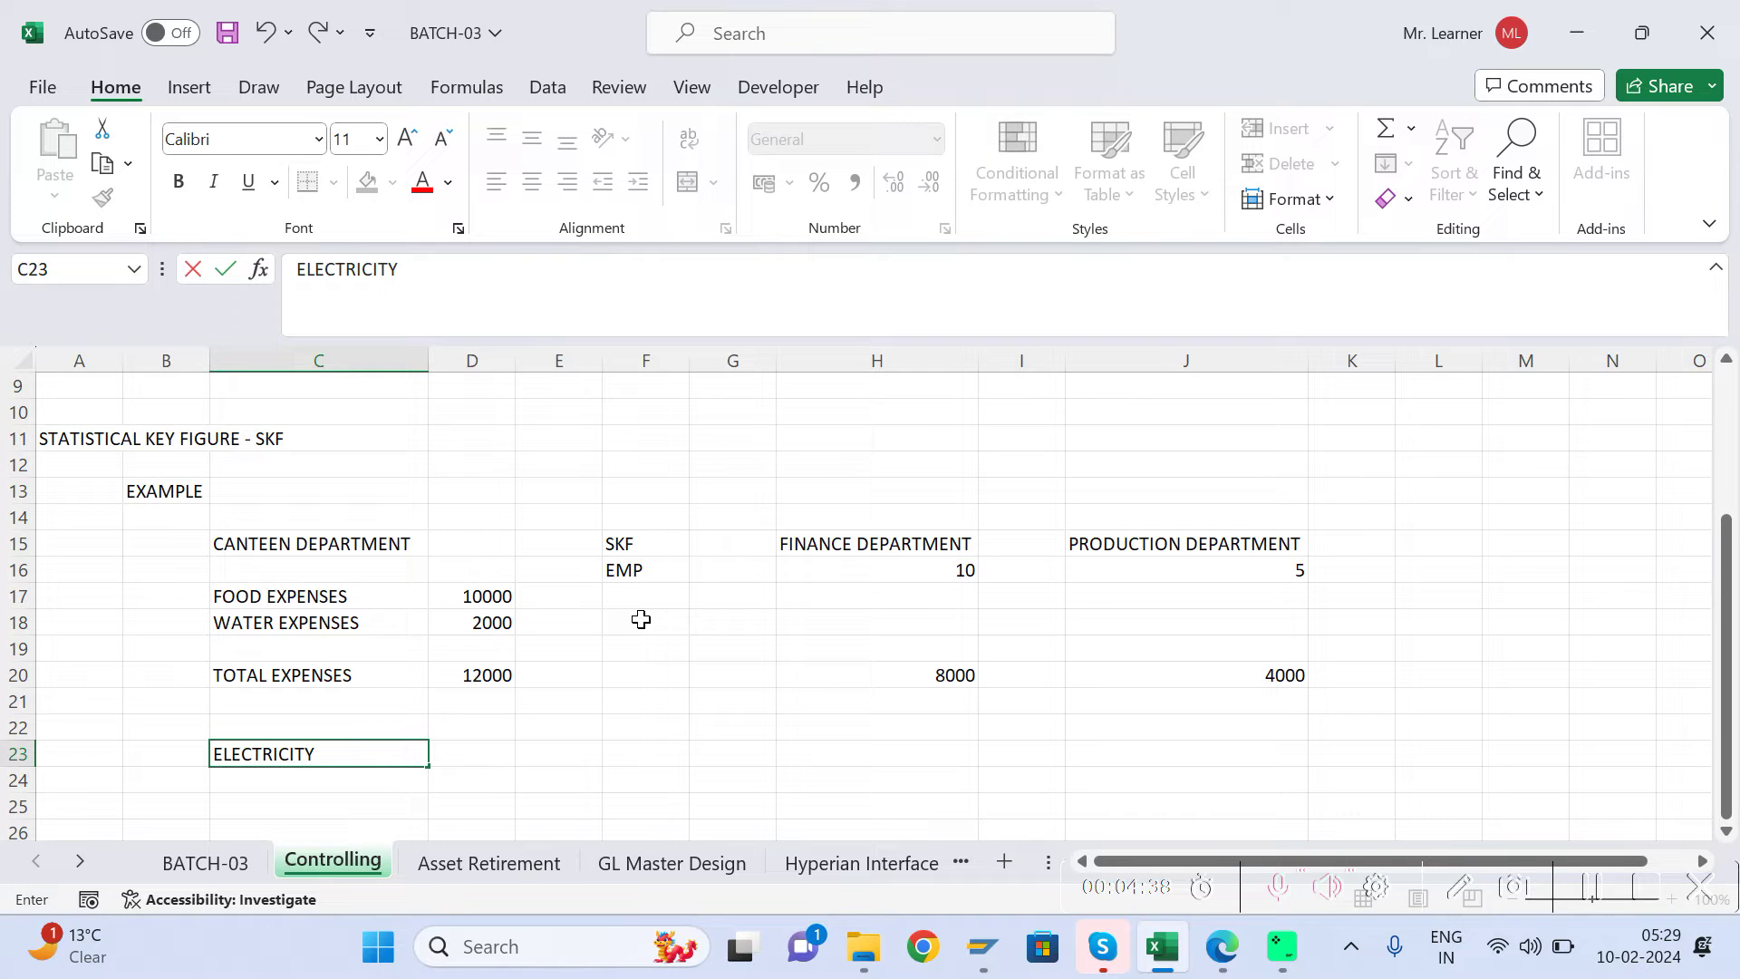
type(" DEP")
left_click(1595, 890)
left_click(302, 754)
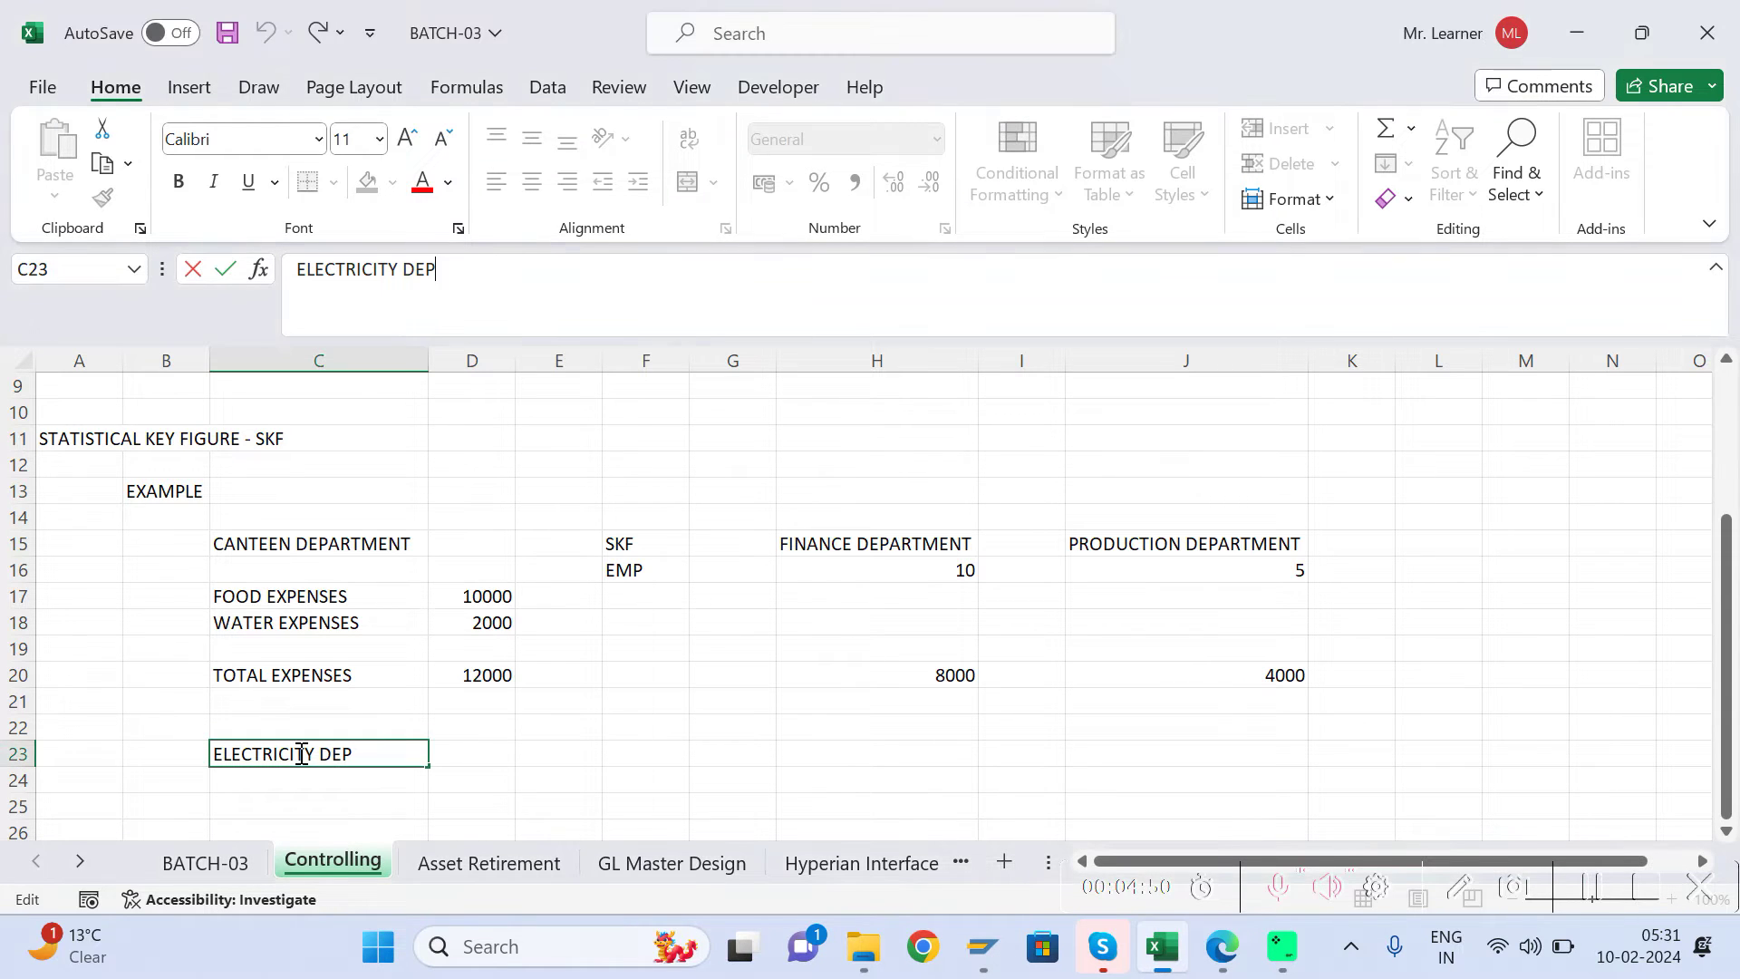
key("BackSpace")
key("BackSpace")
key("BackSpace")
type("EXPENSES")
key("Tab")
key("Left")
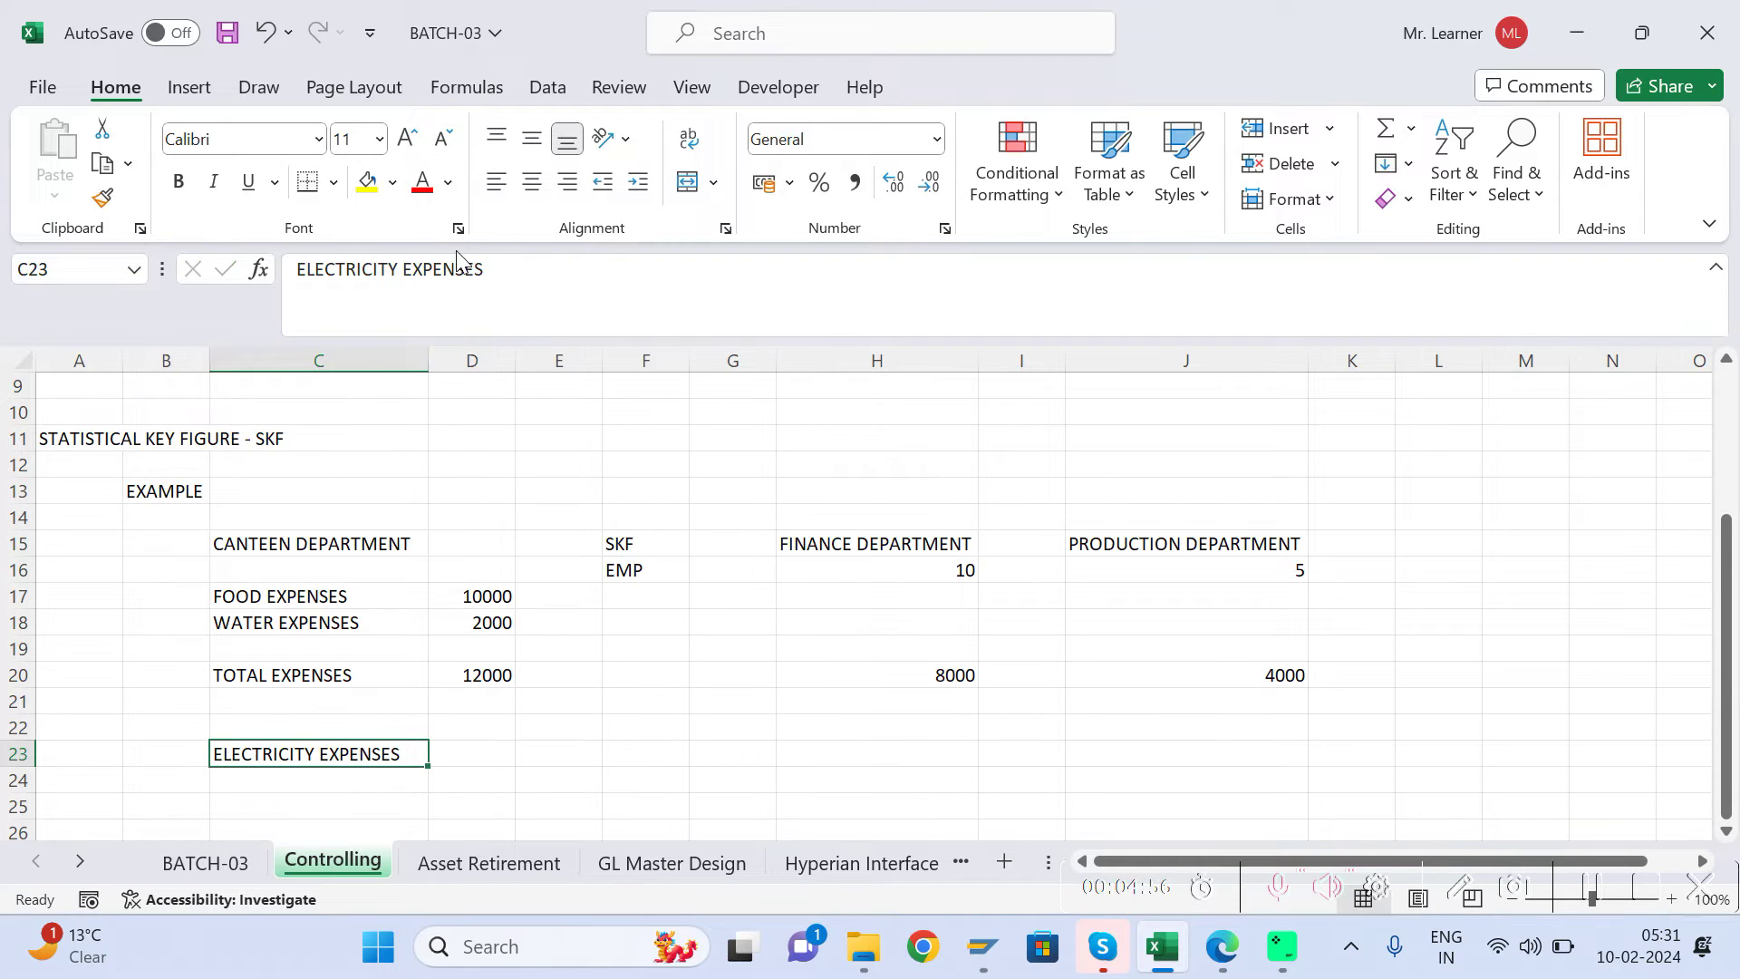
key("ctrl+s")
Step: Enter 100000 as the electricity amount in D23
key("Down")
key("Up")
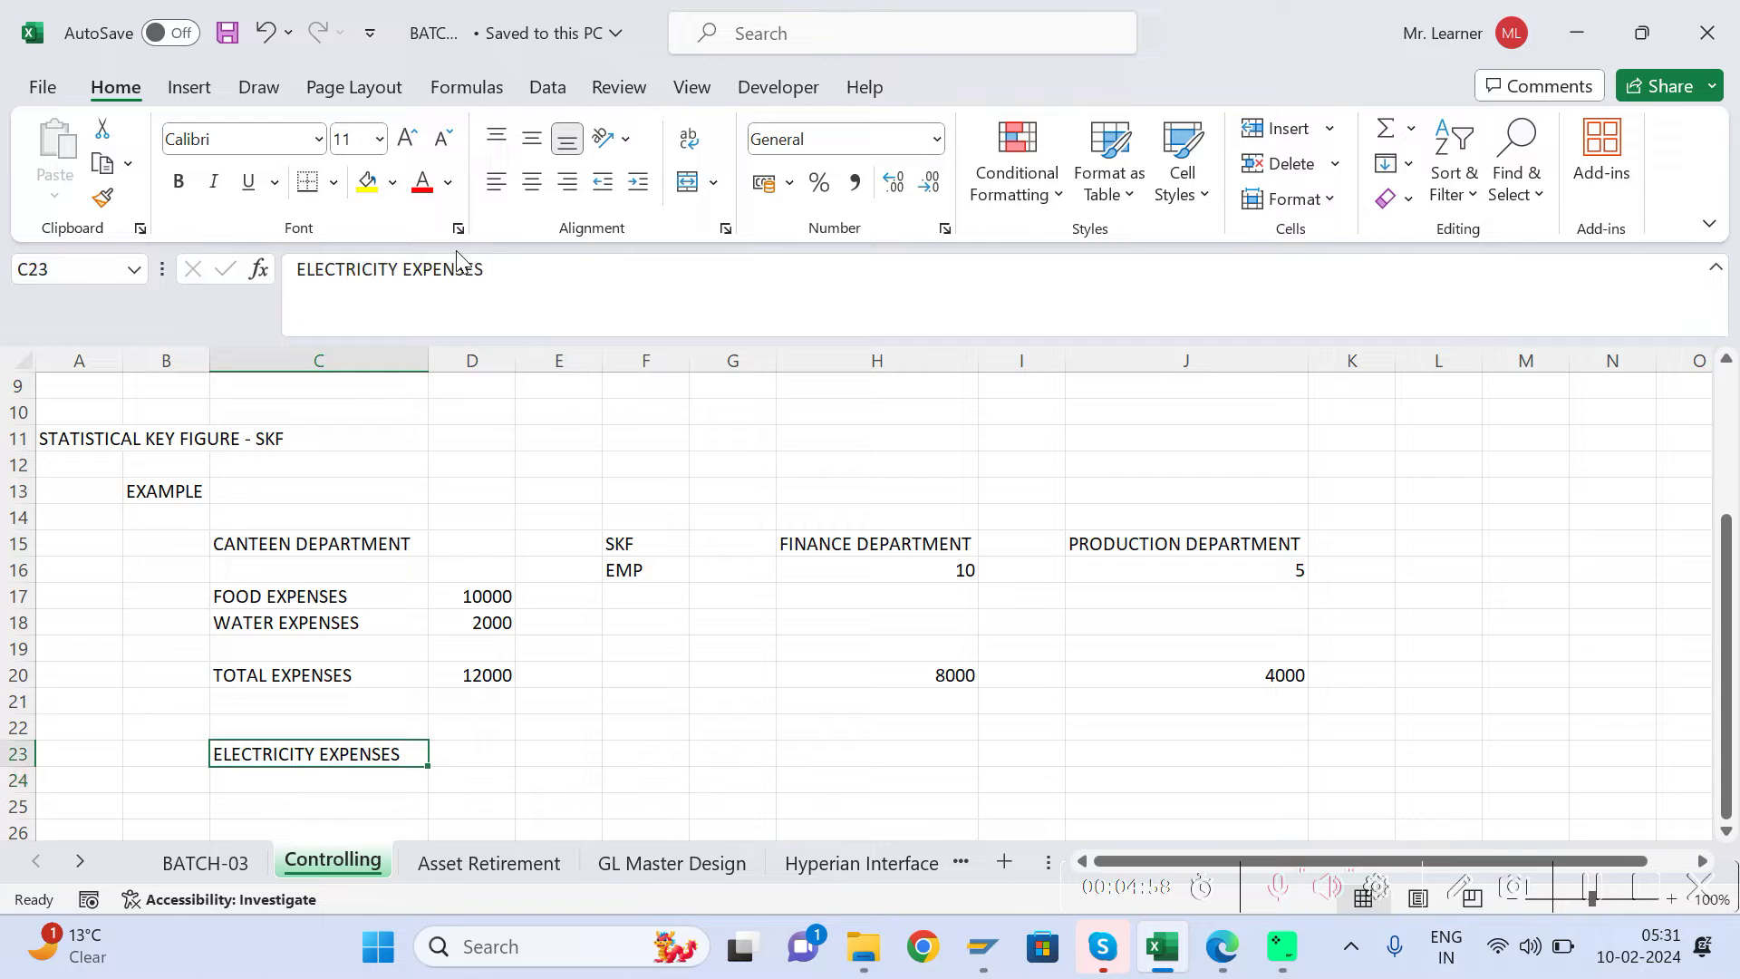
key("Right")
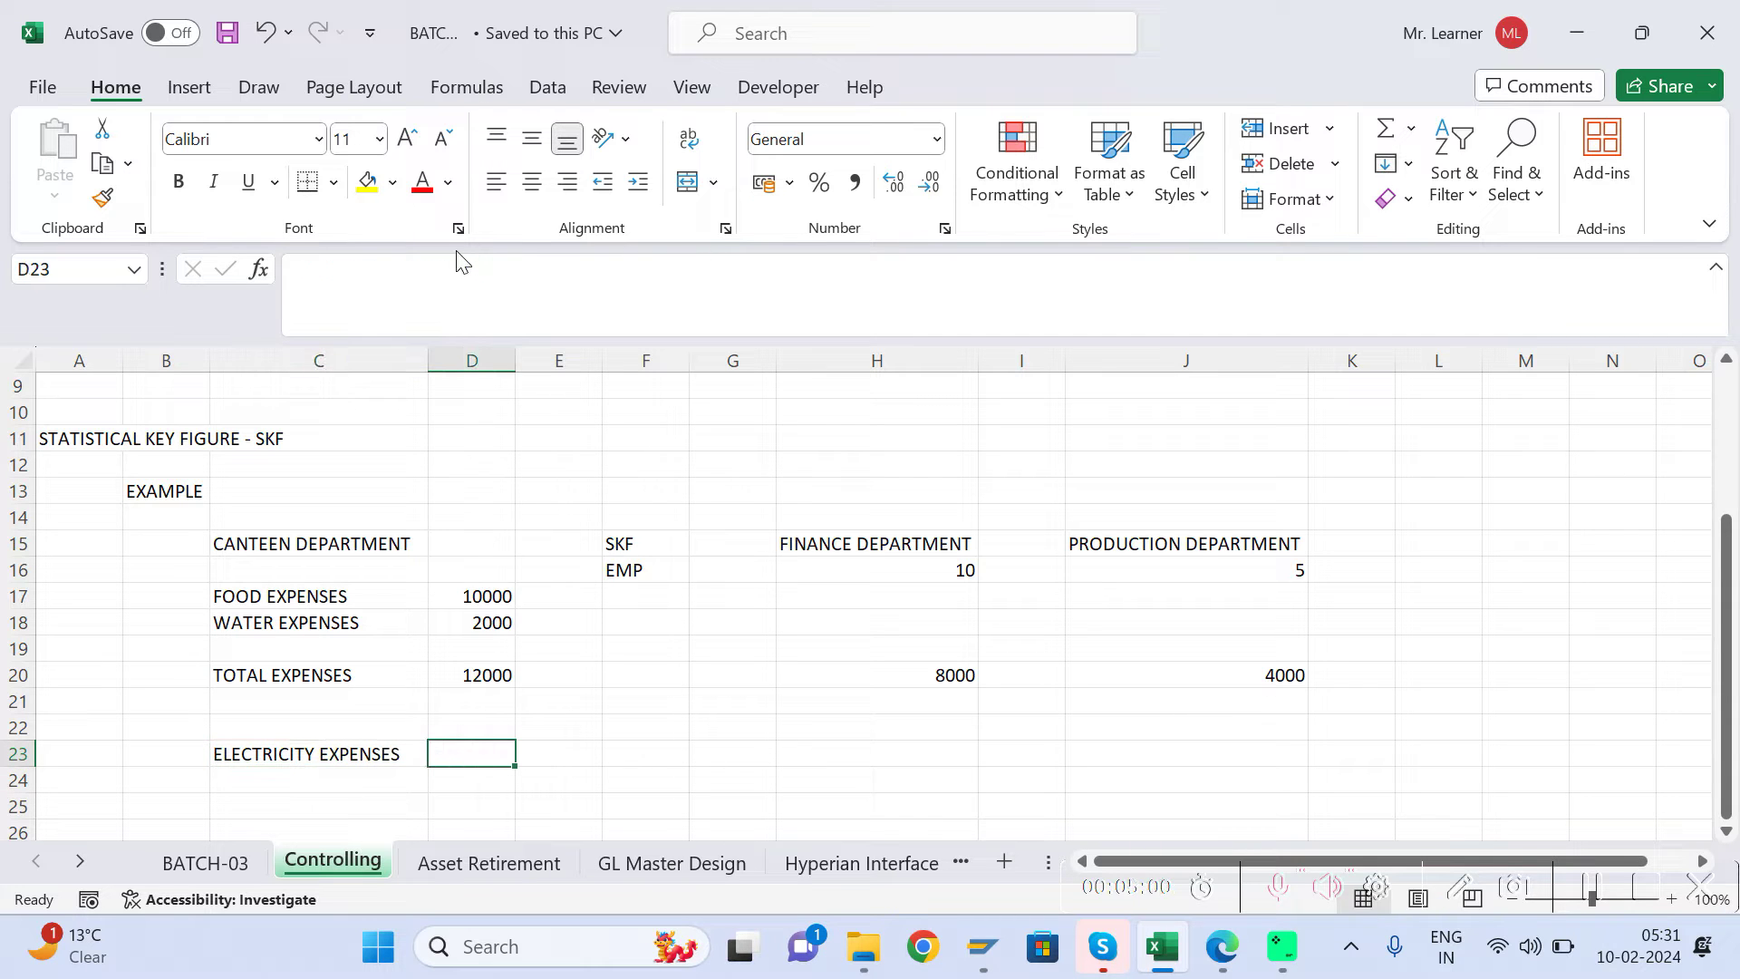
type("10000")
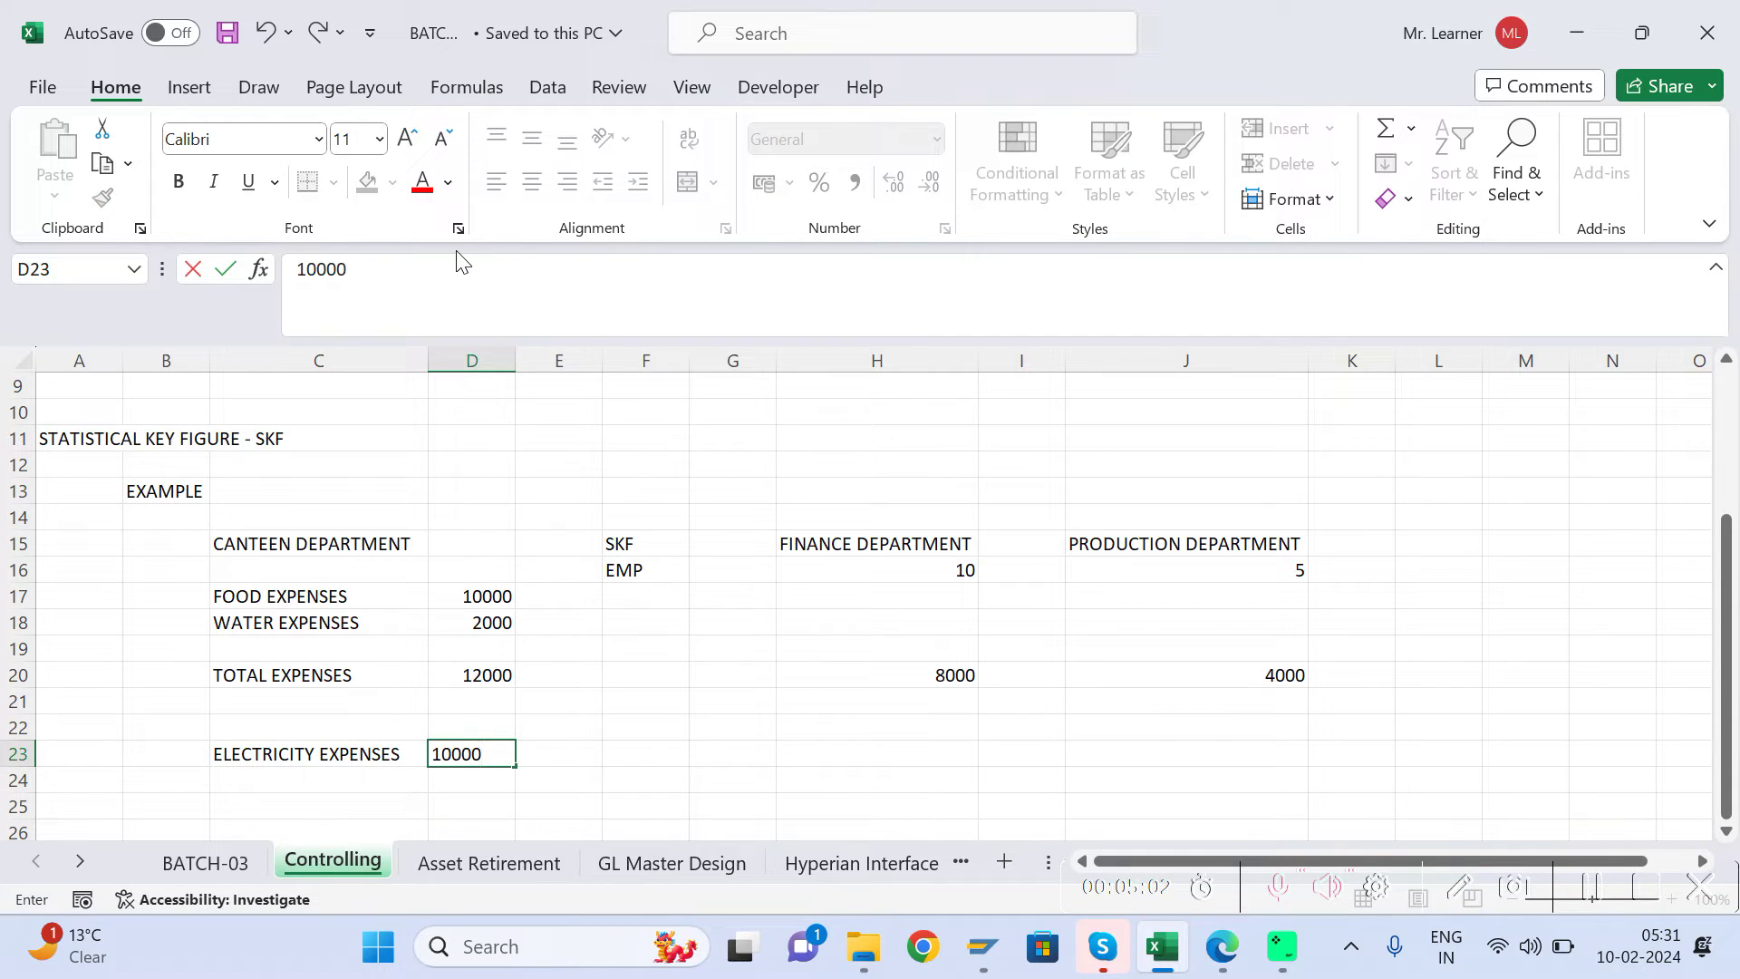
type("0")
key("Return")
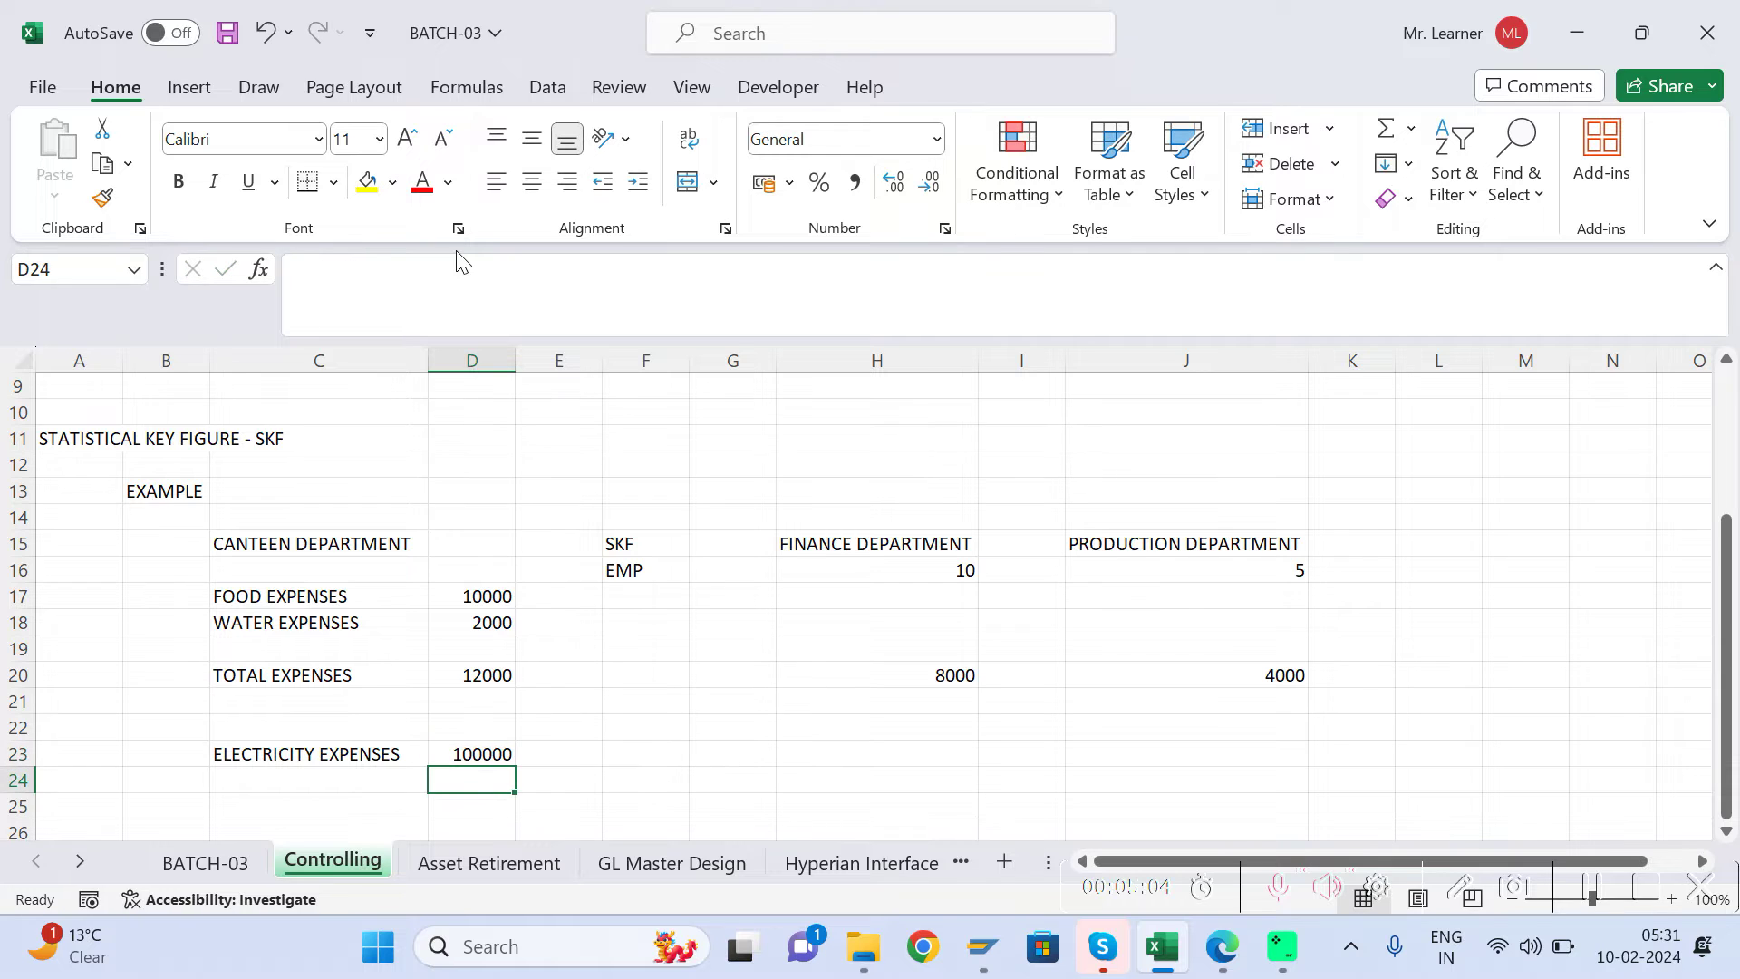
Step: Label the second key-figure block with SKF in F22 and NO OF UNITS in F23
left_click(885, 571)
left_click(1172, 548)
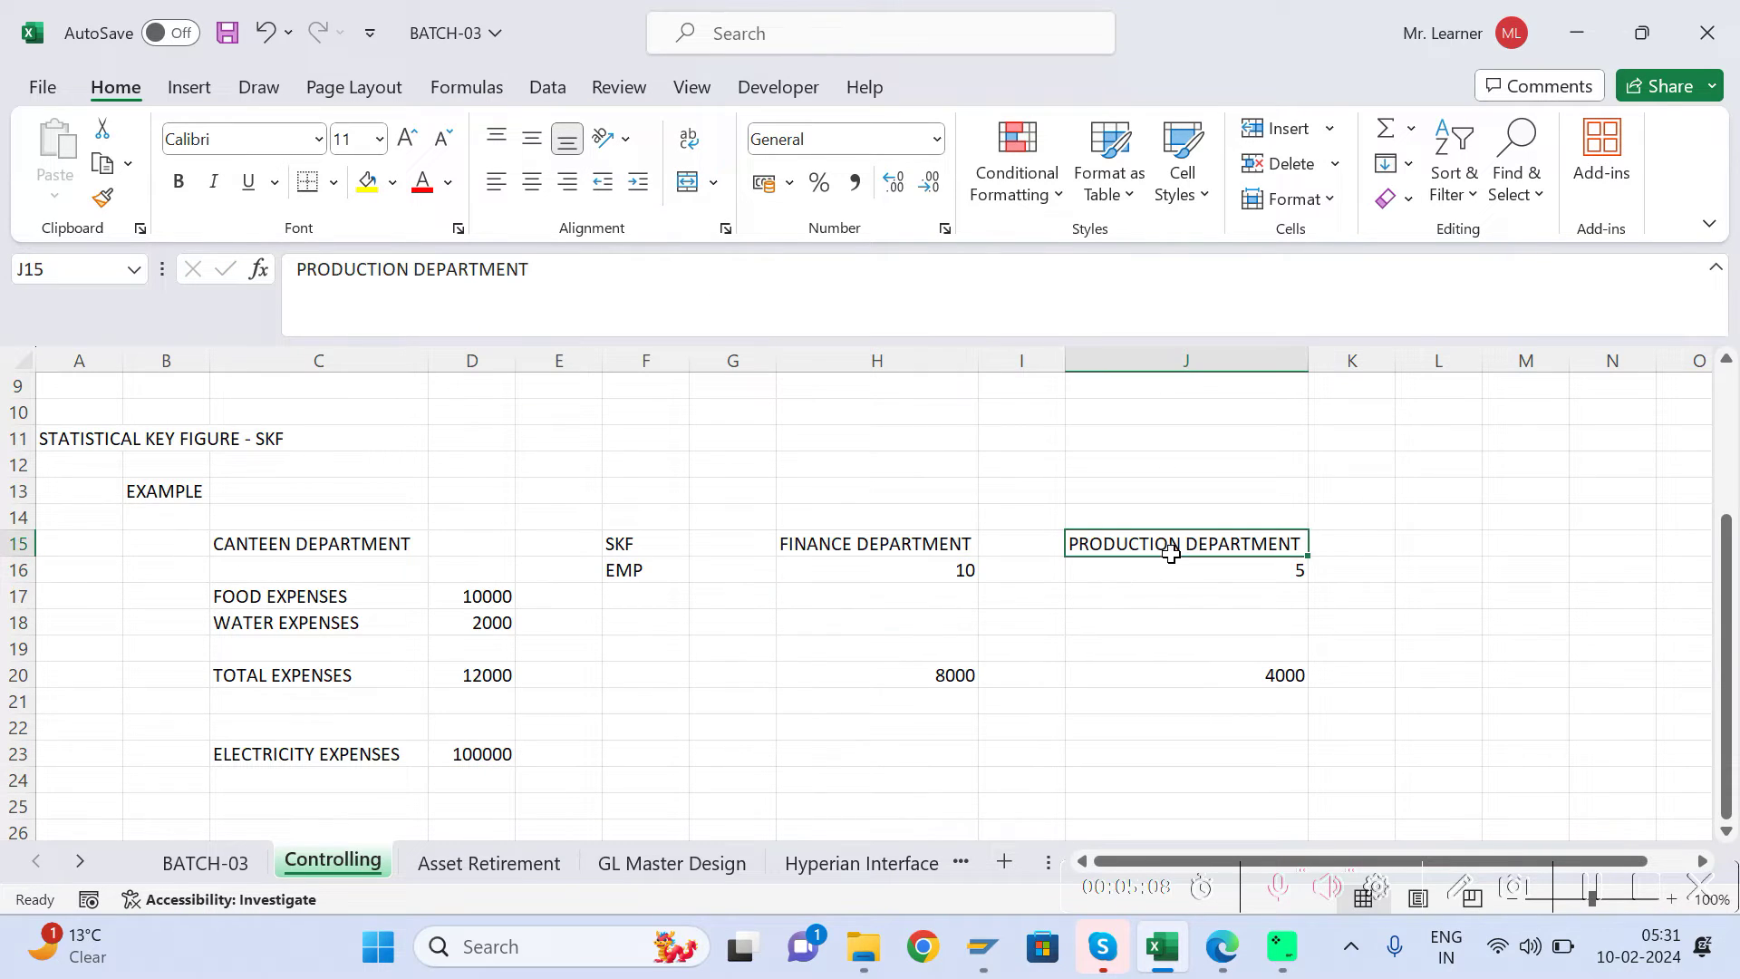
left_click(868, 537)
left_click(642, 736)
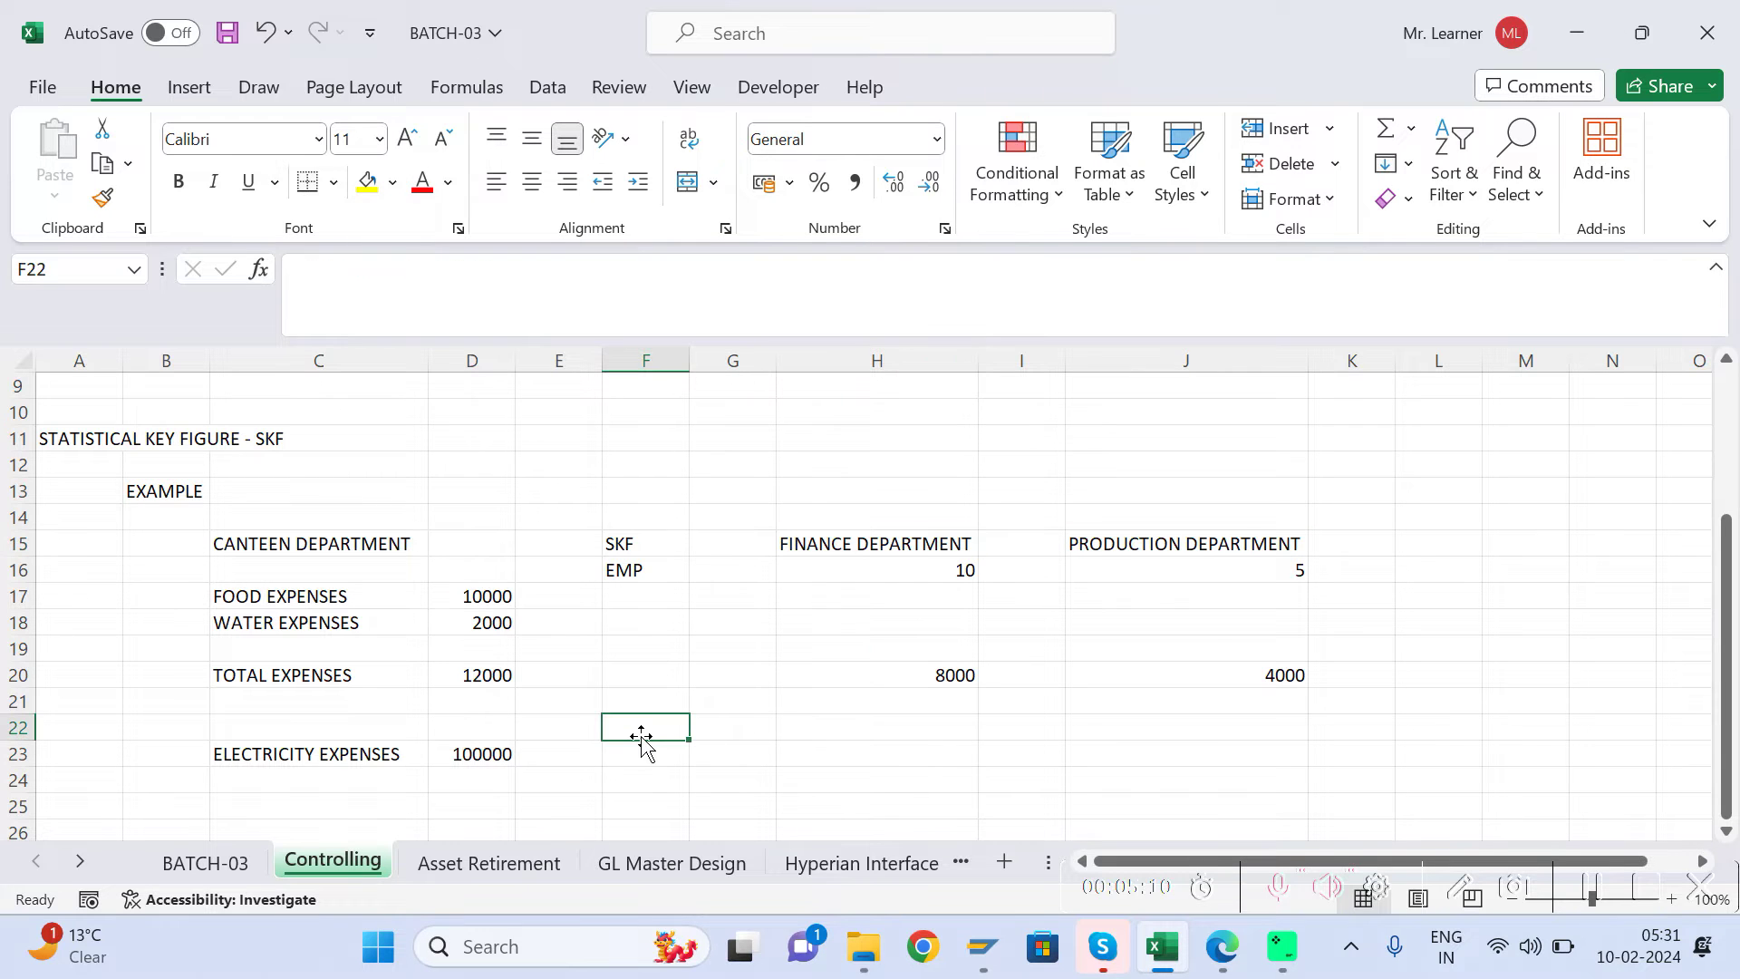
type("SK")
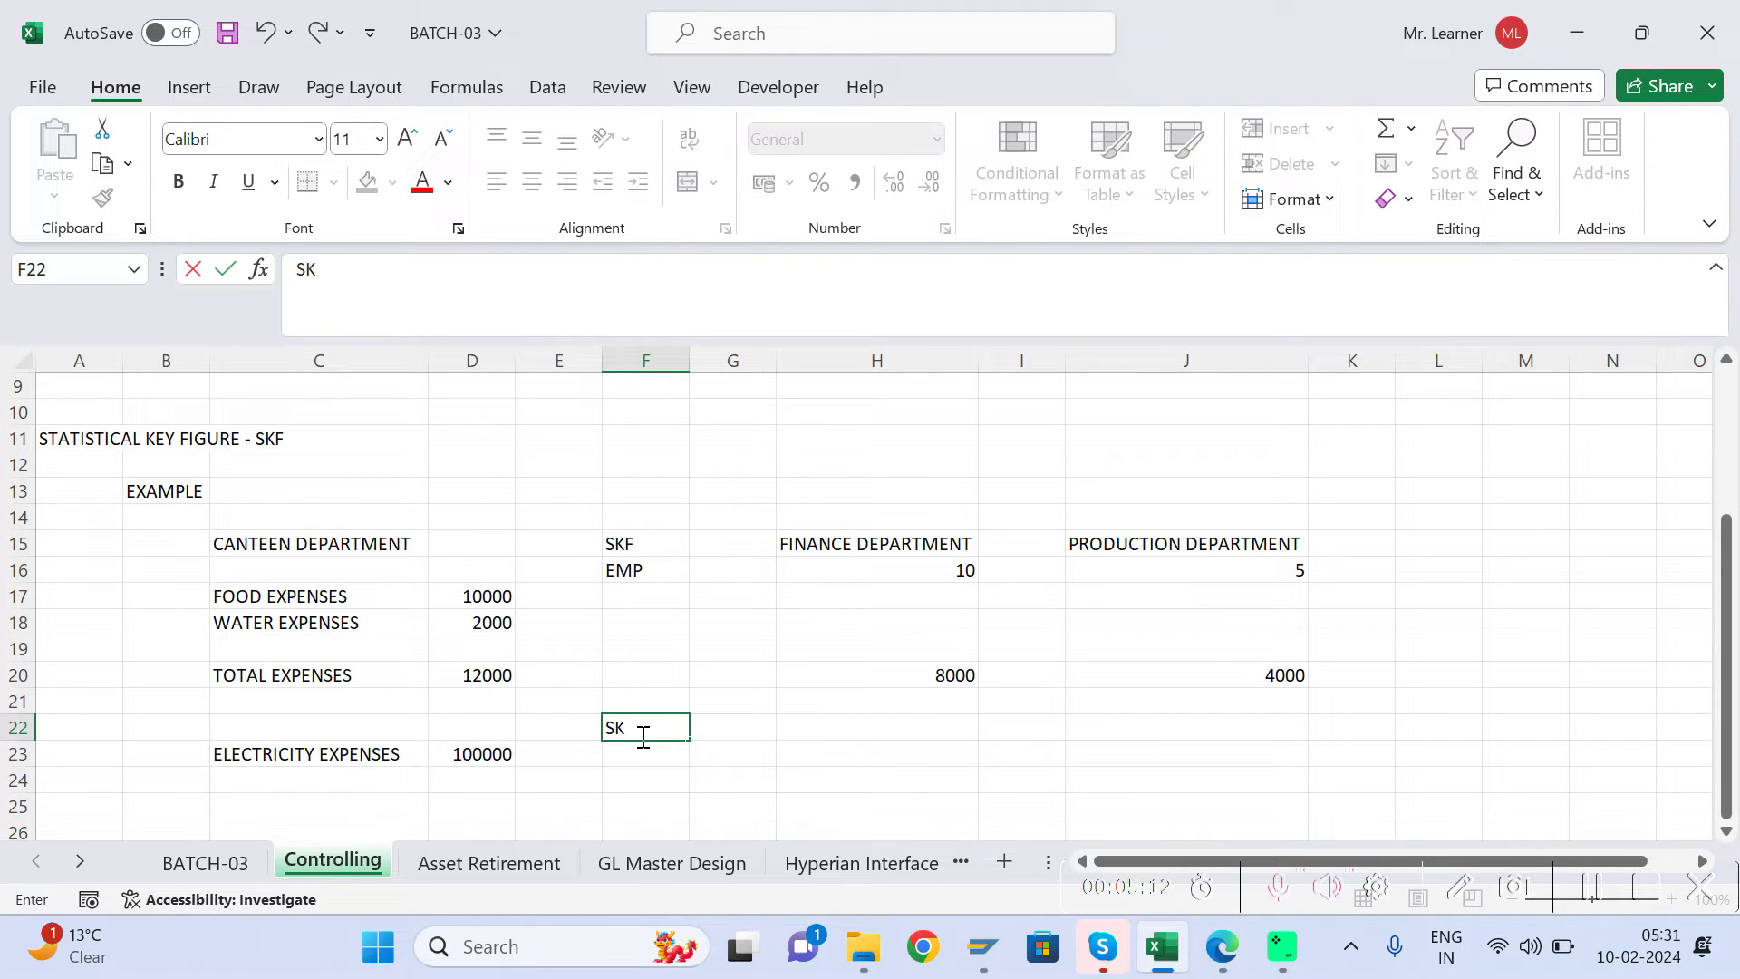
type("F")
key("Return")
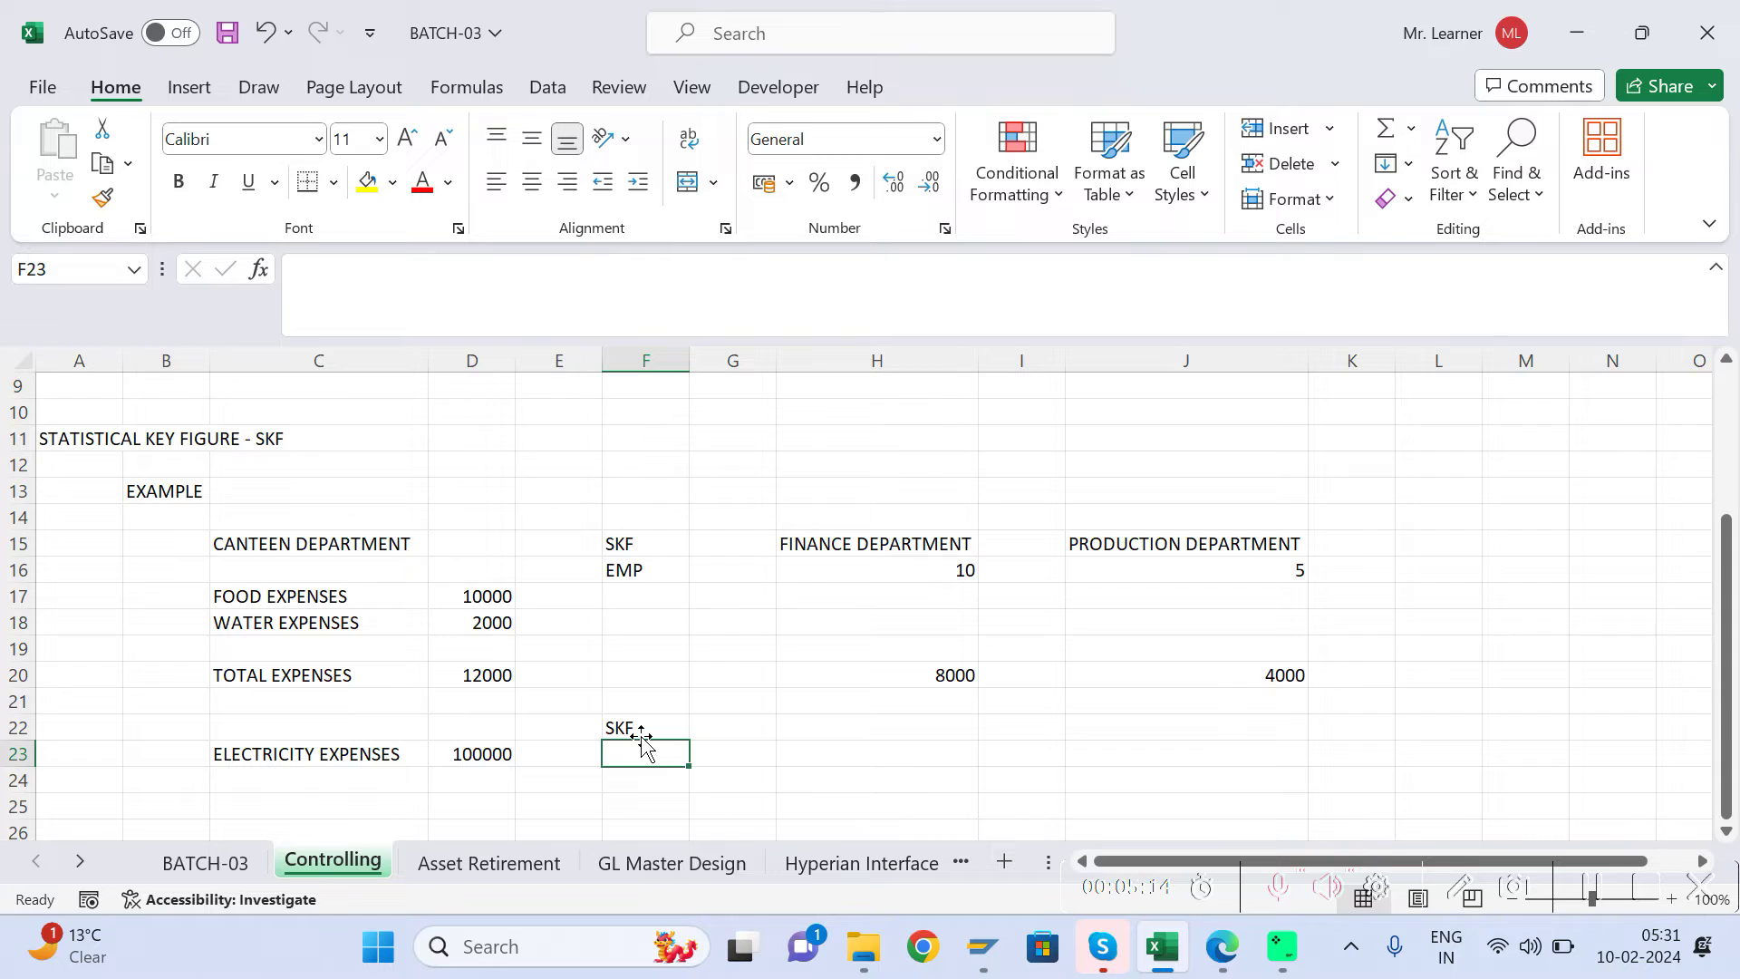
type("NO OF UNITS")
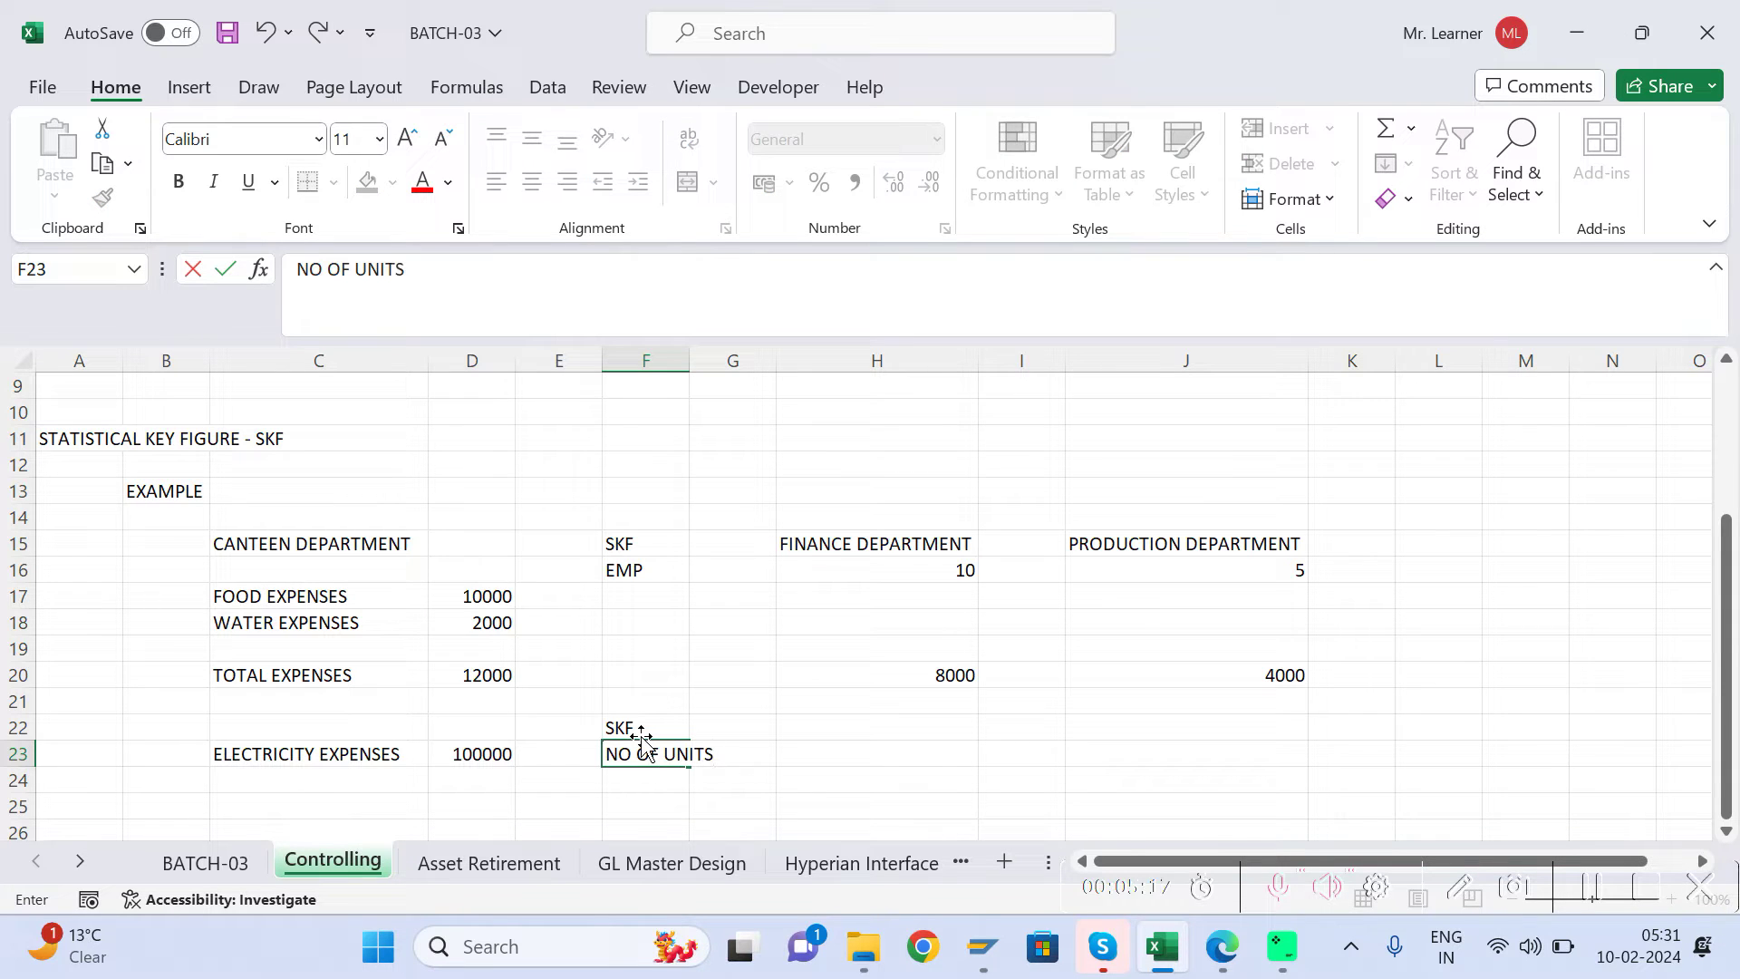
key("Tab")
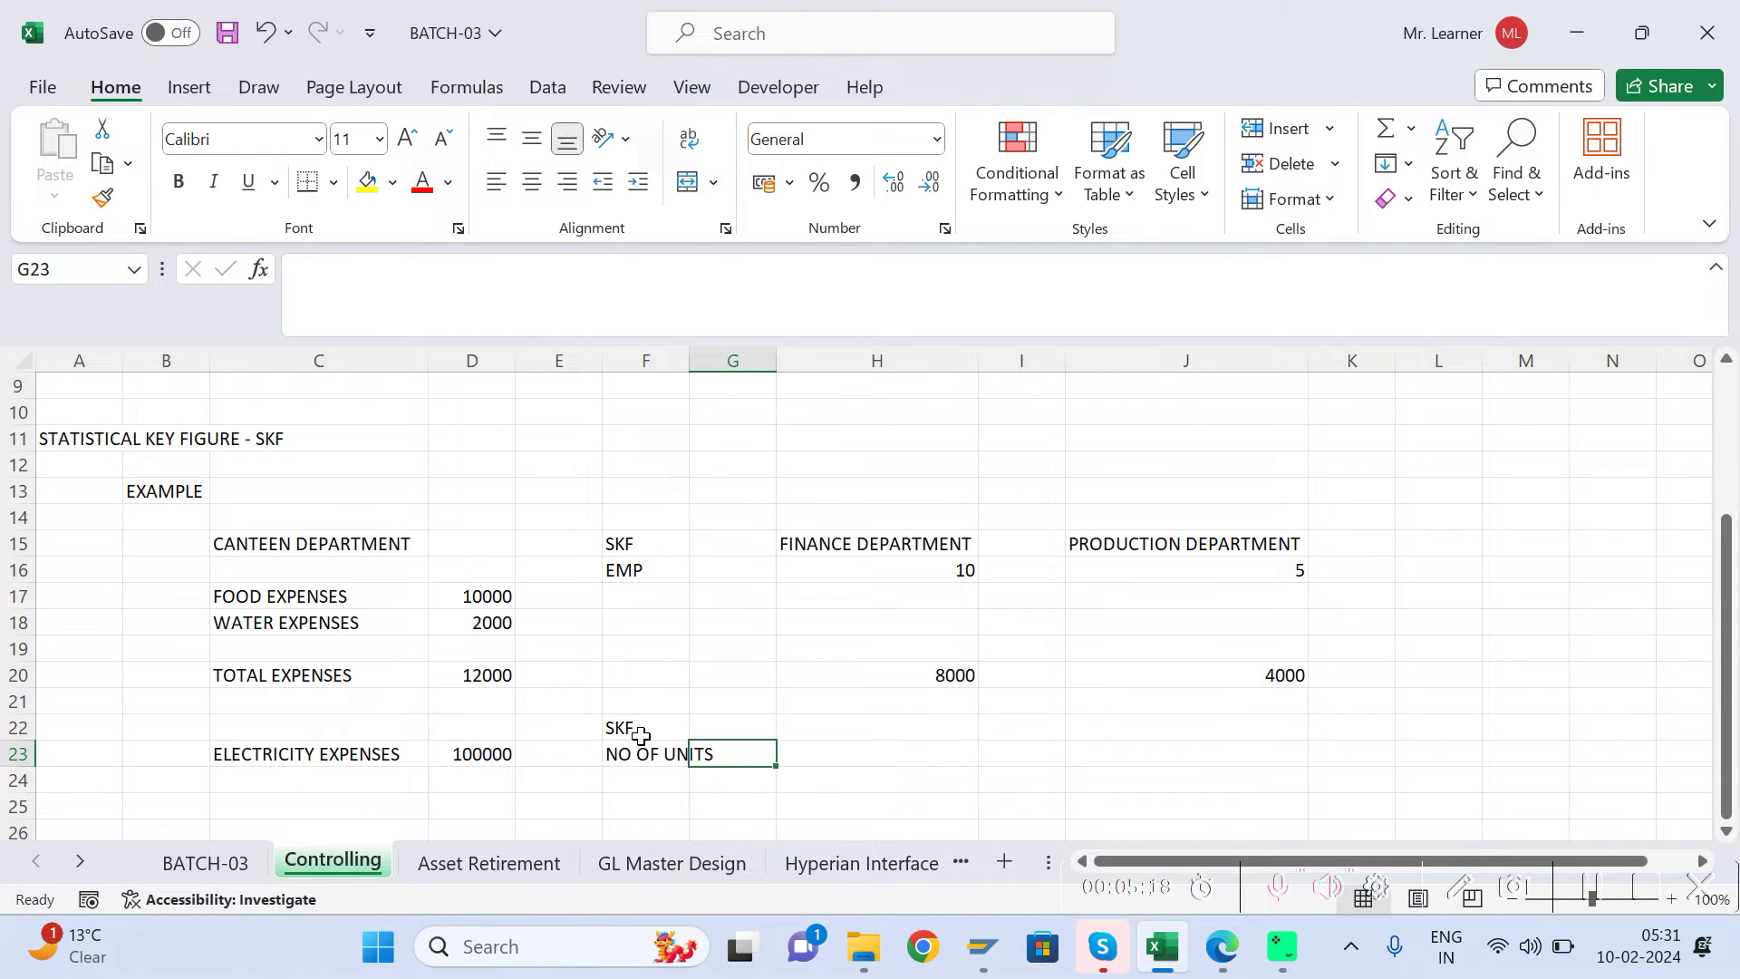
Step: Enter unit counts of 300 for Finance in H23 and 500 for Production in J23
left_click(906, 544)
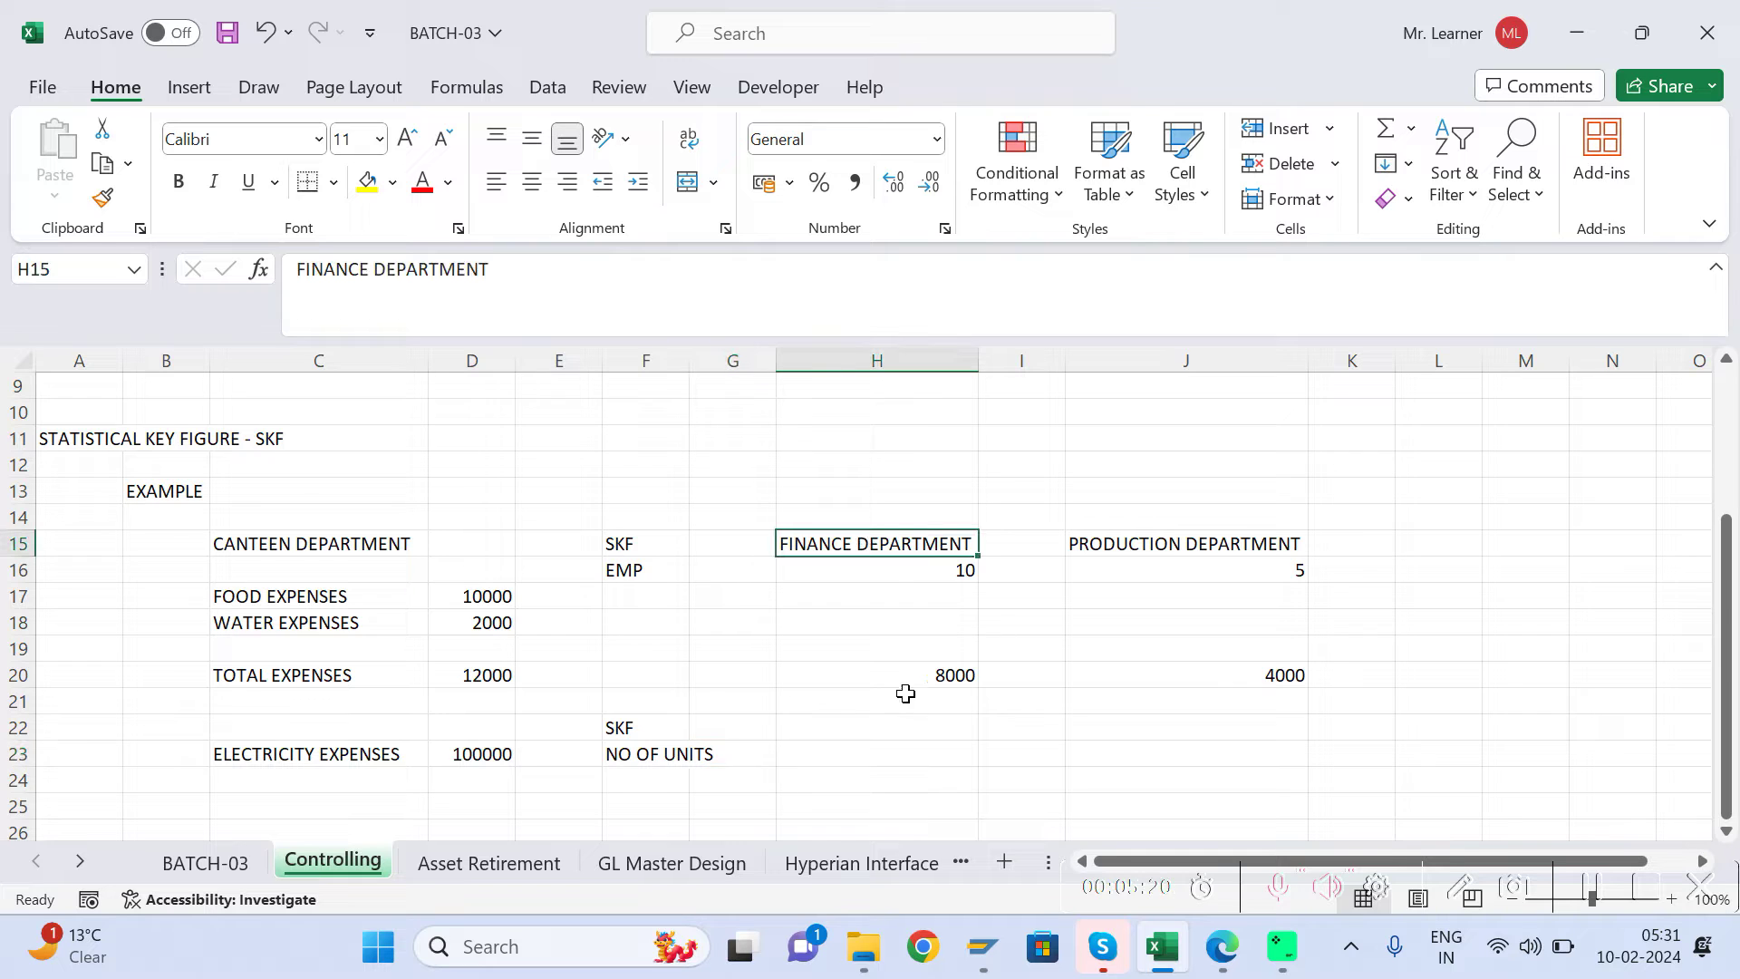
left_click(836, 757)
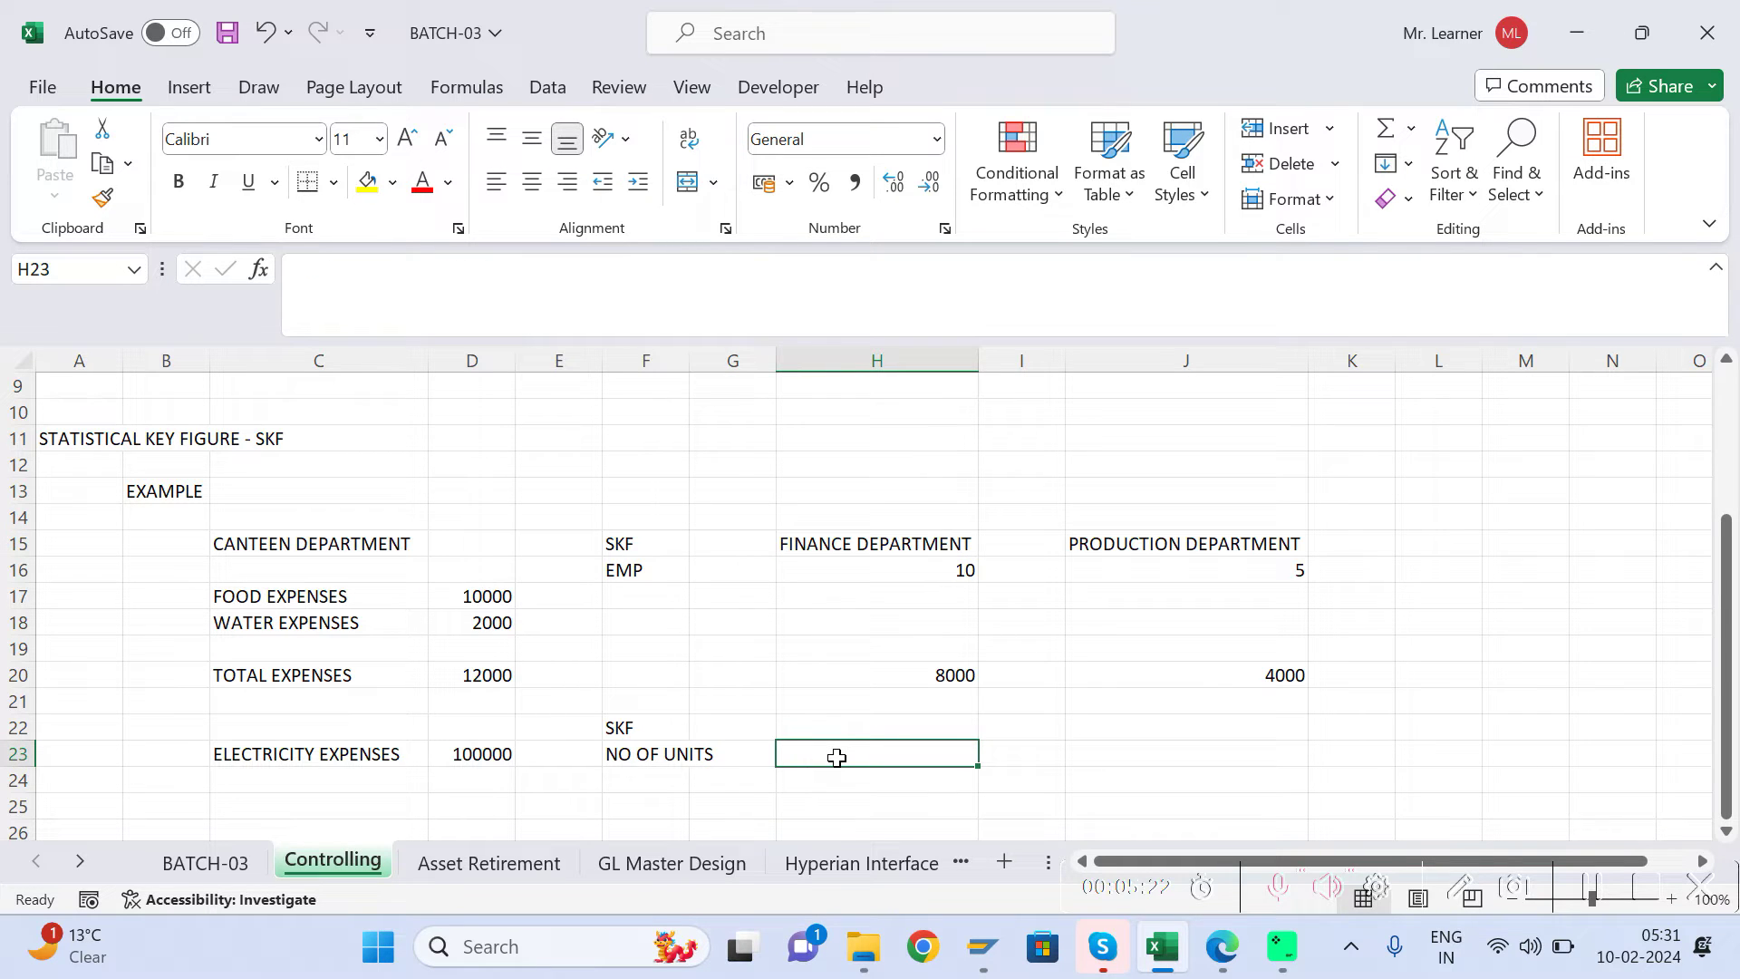
type("3000")
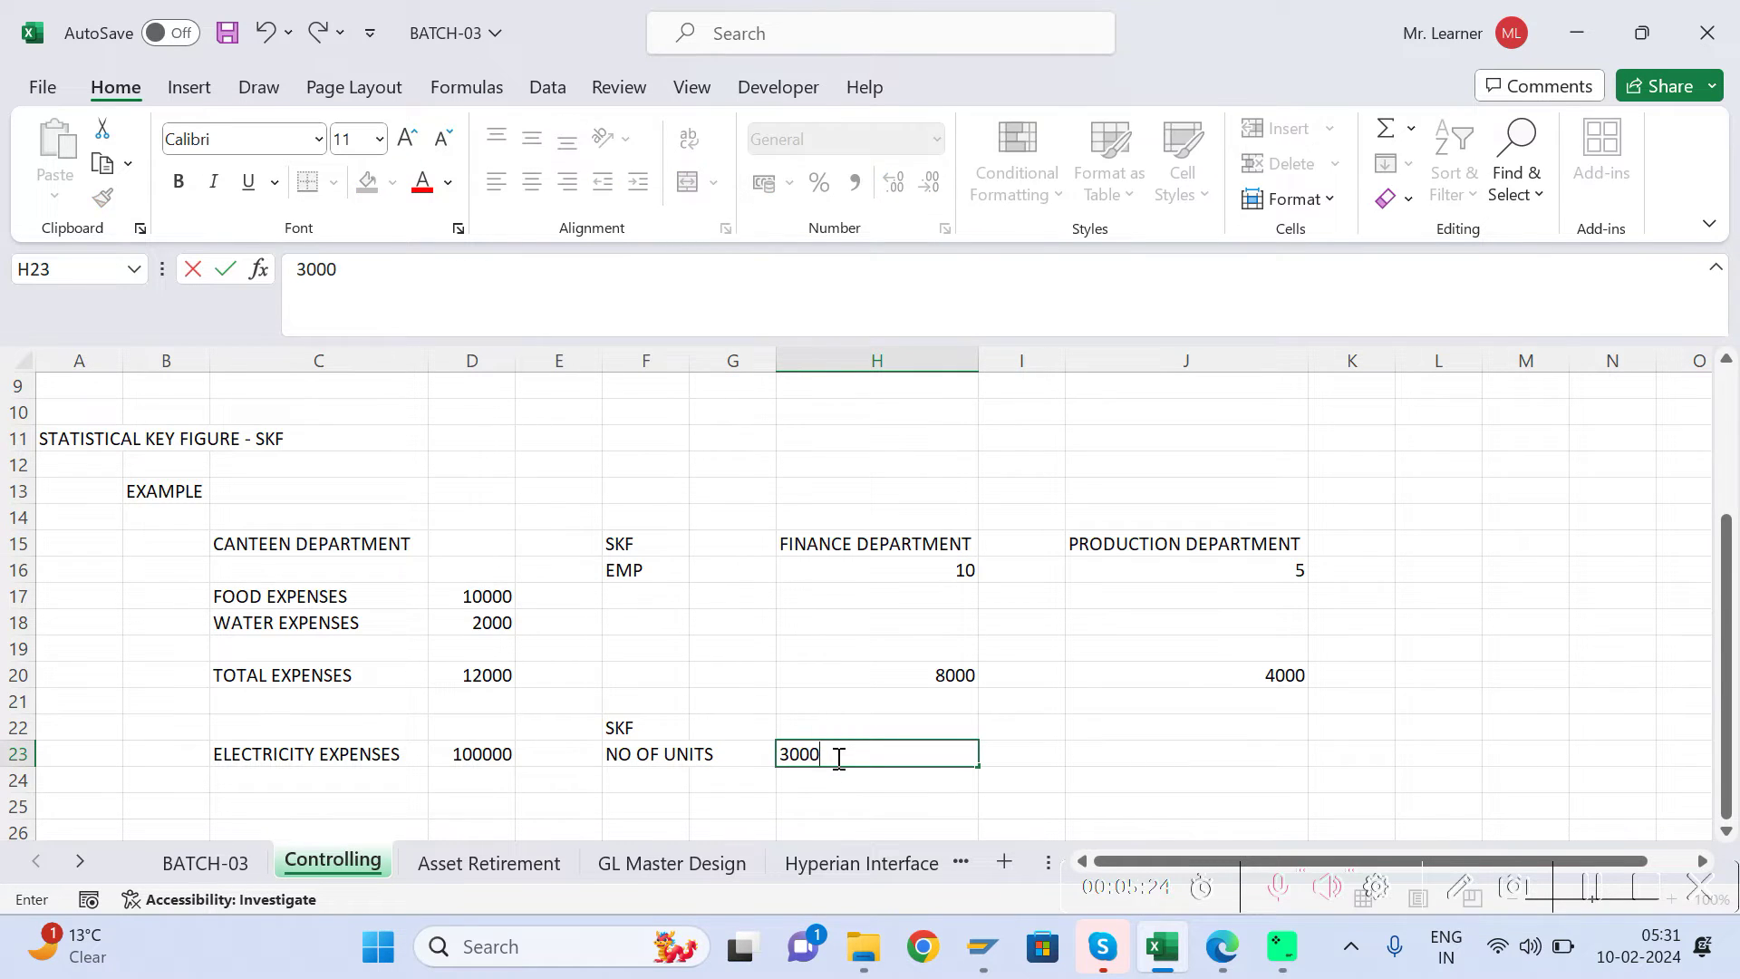
key("BackSpace")
key("Right")
key("Right")
key("Right")
key("Left")
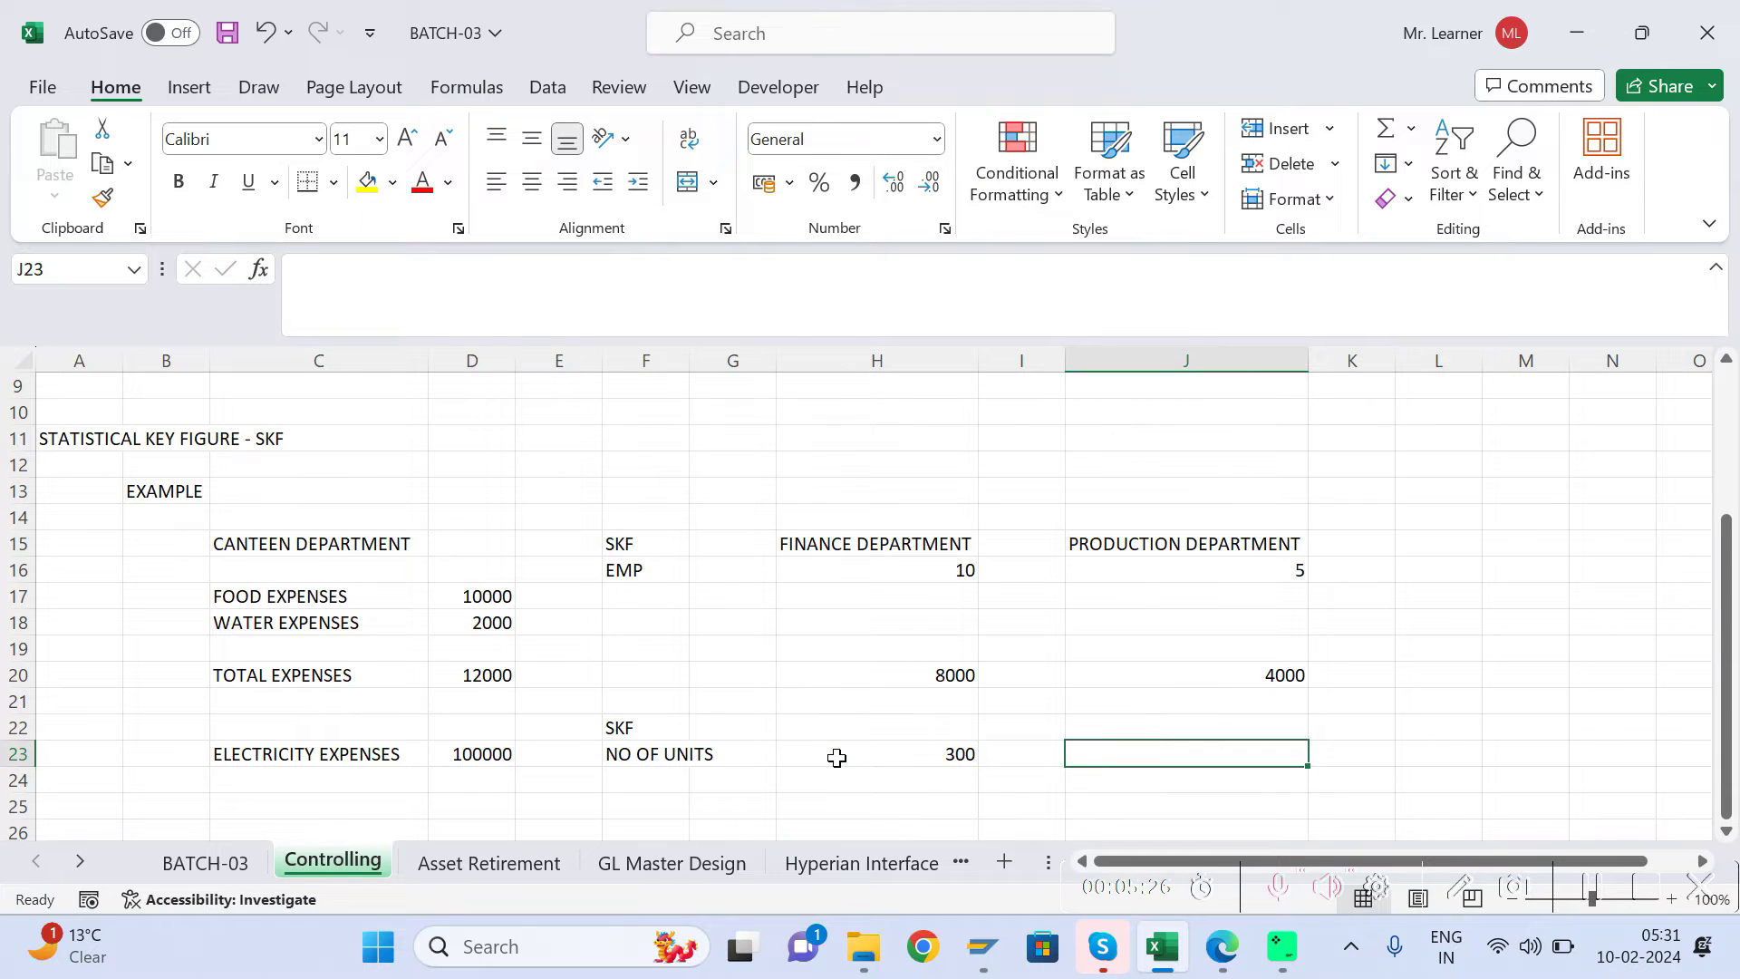
type("500")
key("Return")
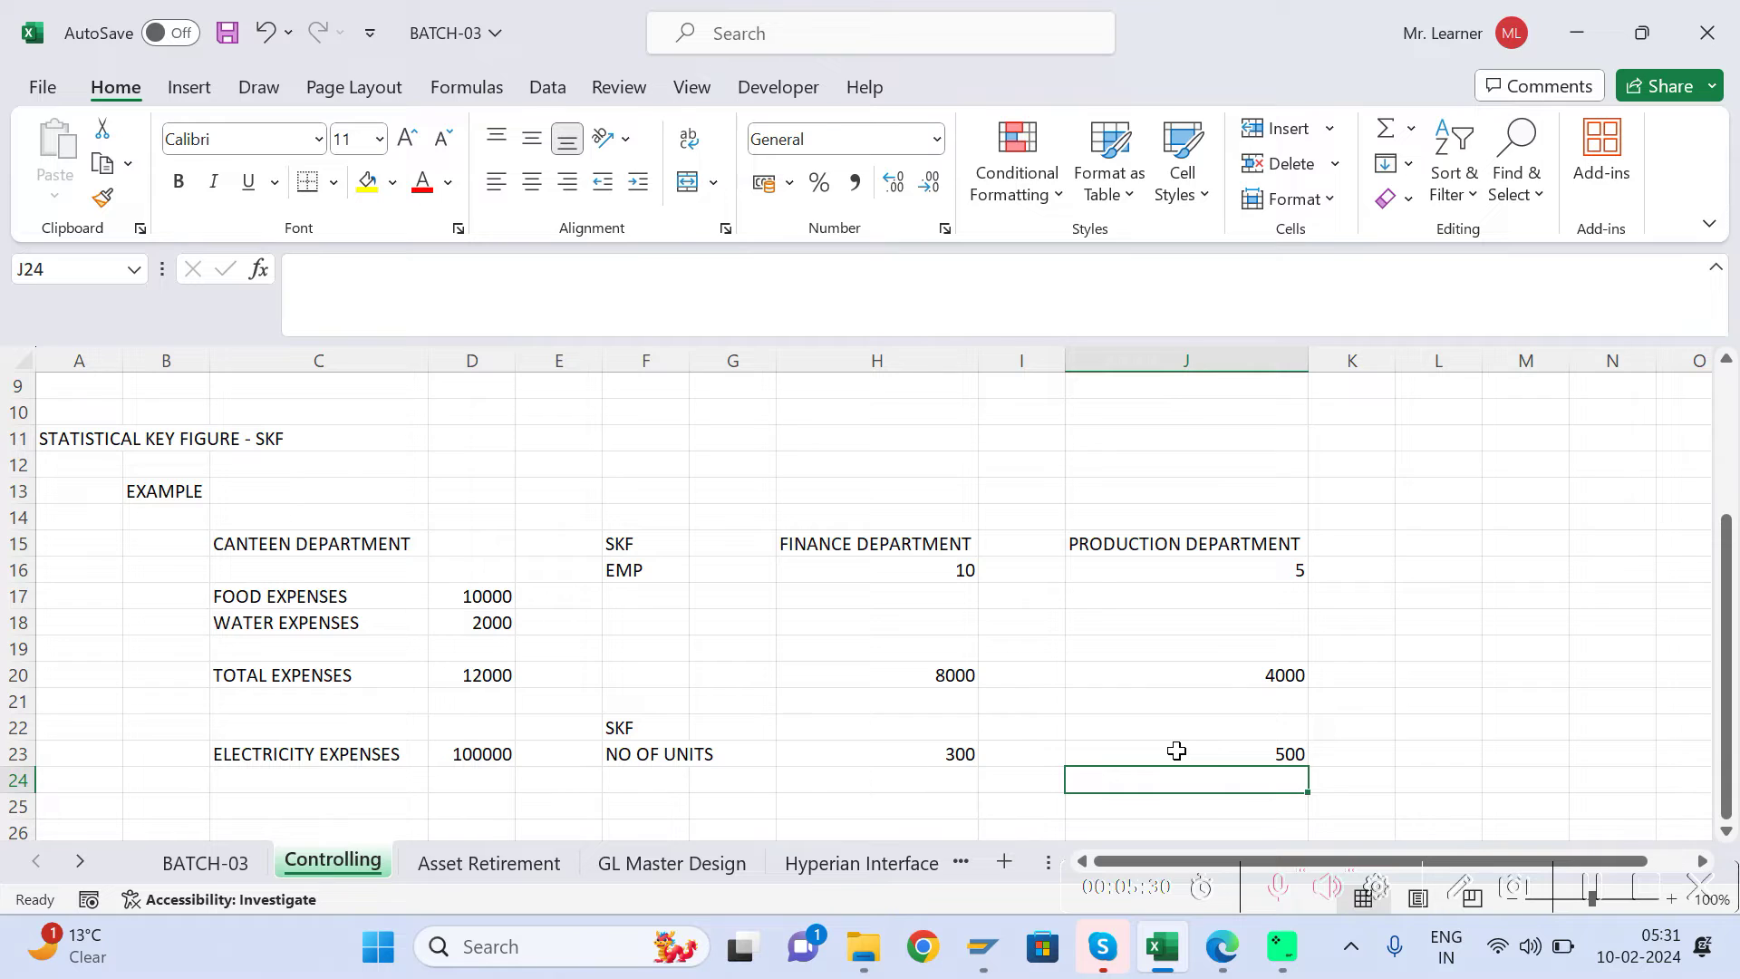
key("Up")
key("Left")
key("Left")
key("Left")
key("Left")
key("Left")
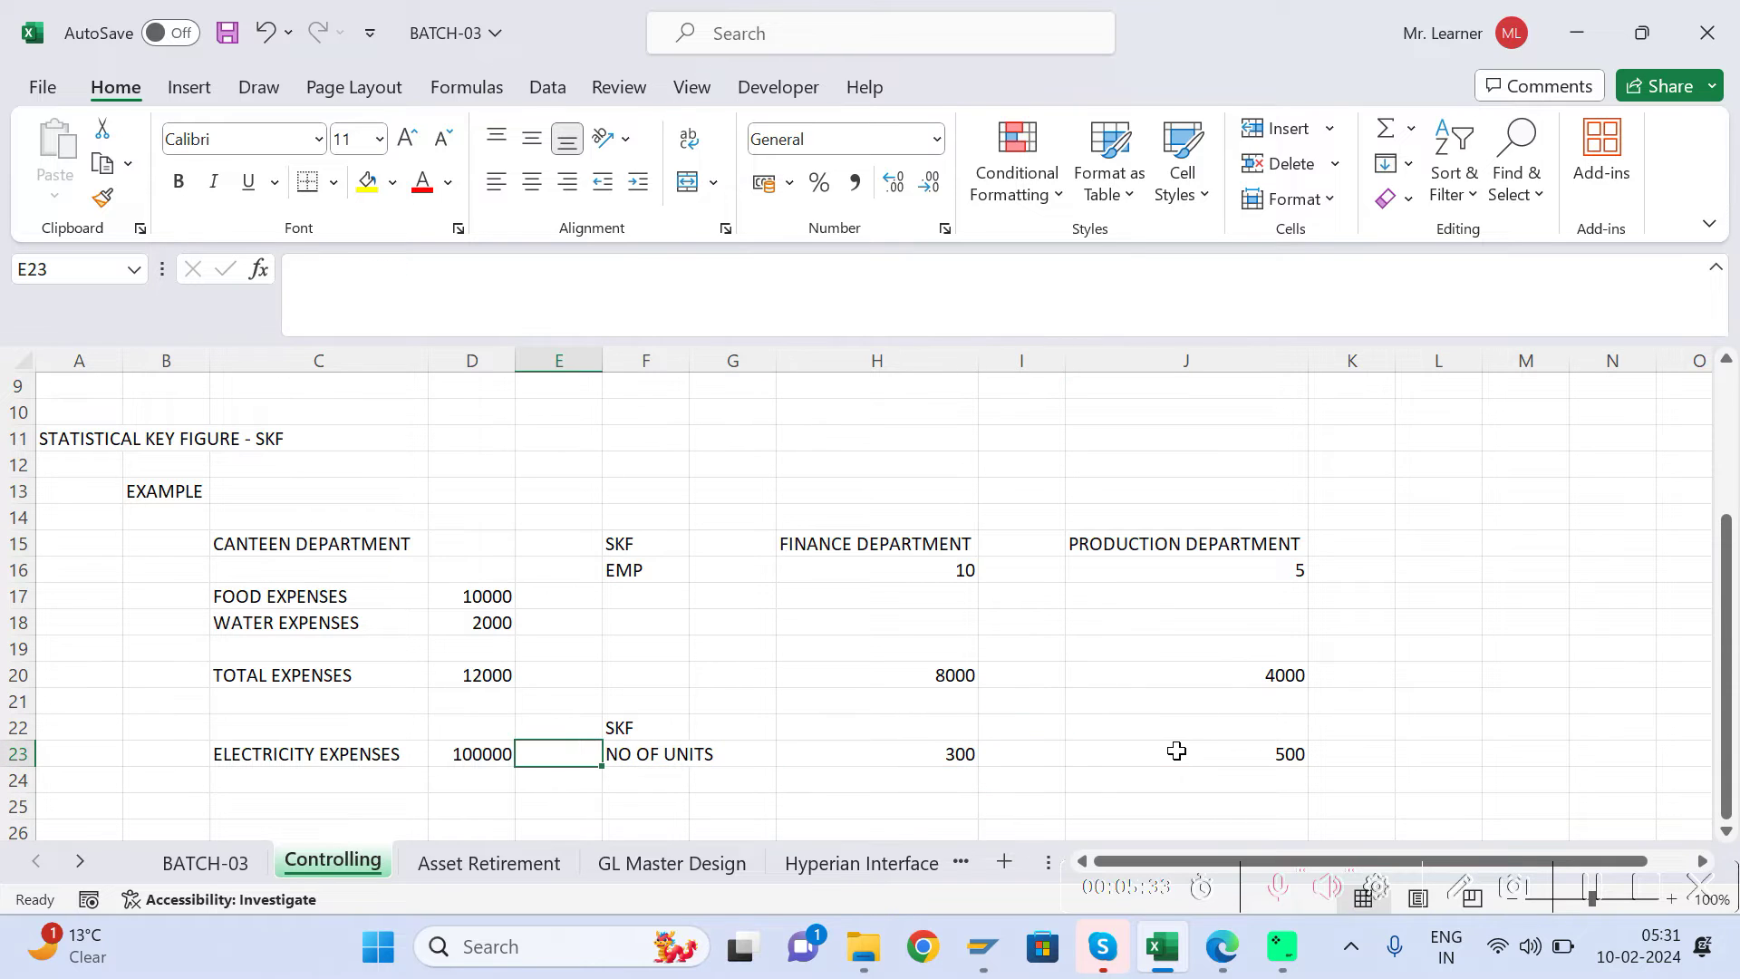
key("Left")
key("Down")
key("Right")
key("Right")
key("Right")
key("Right")
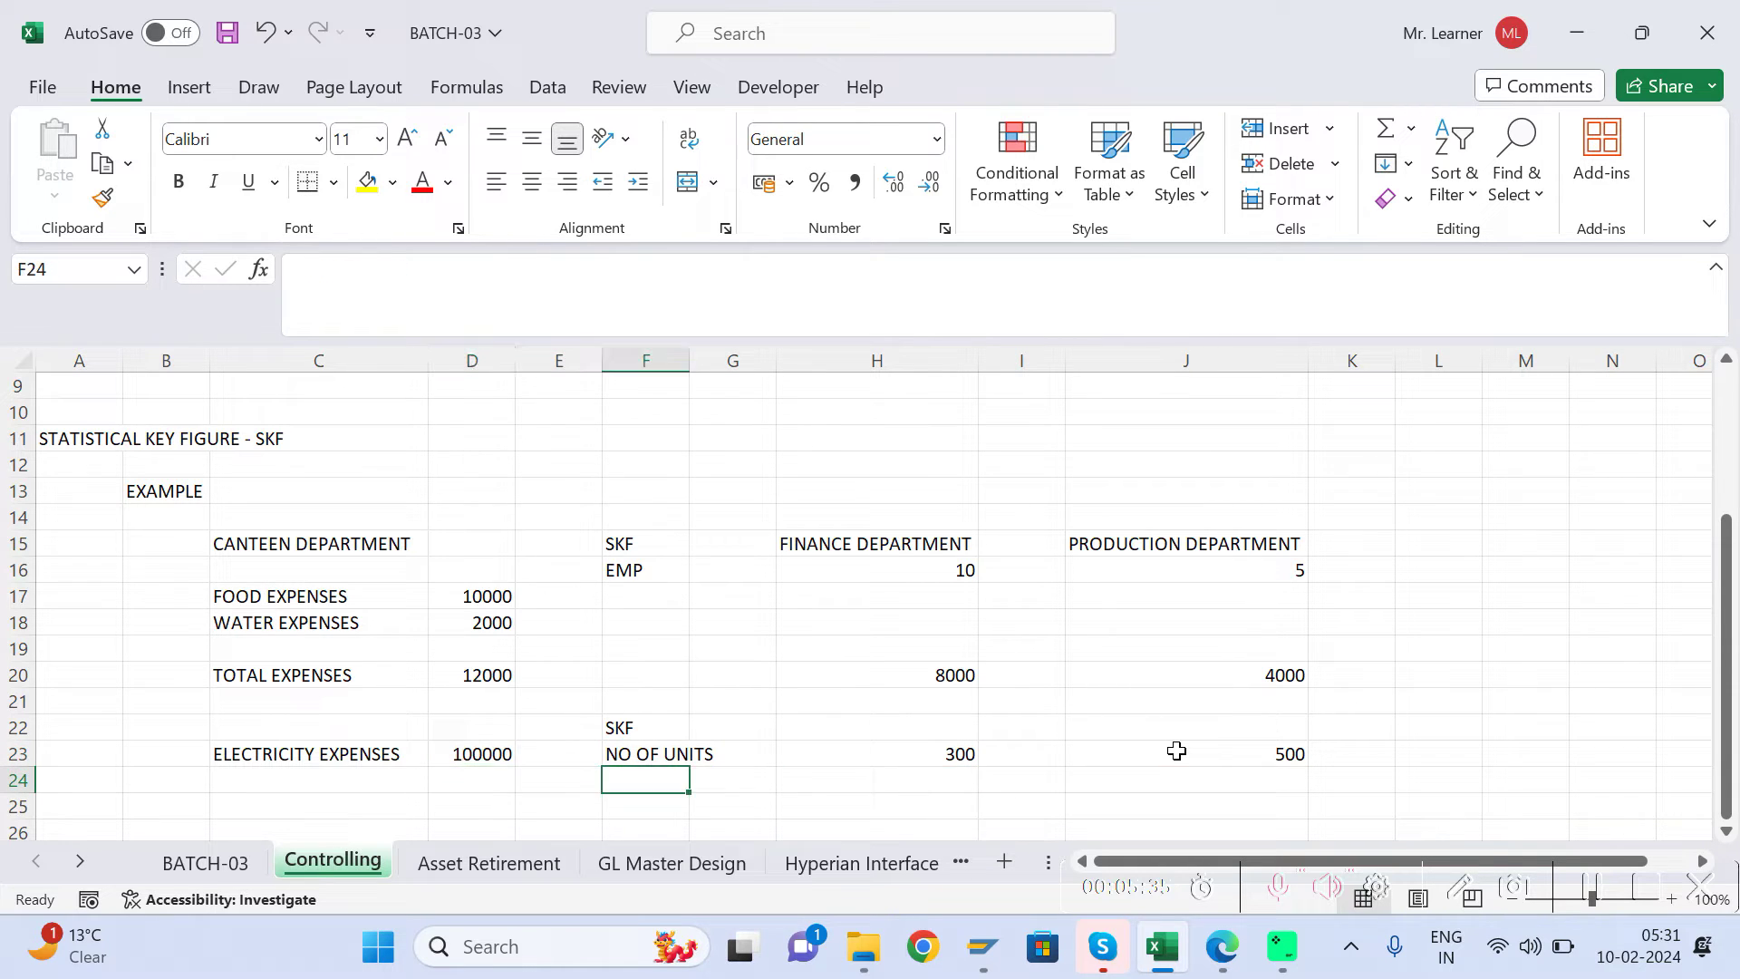
Step: Enter =D23/800*H23 in H24 to give Finance 37500 of the electricity expense
key("F2")
type("=")
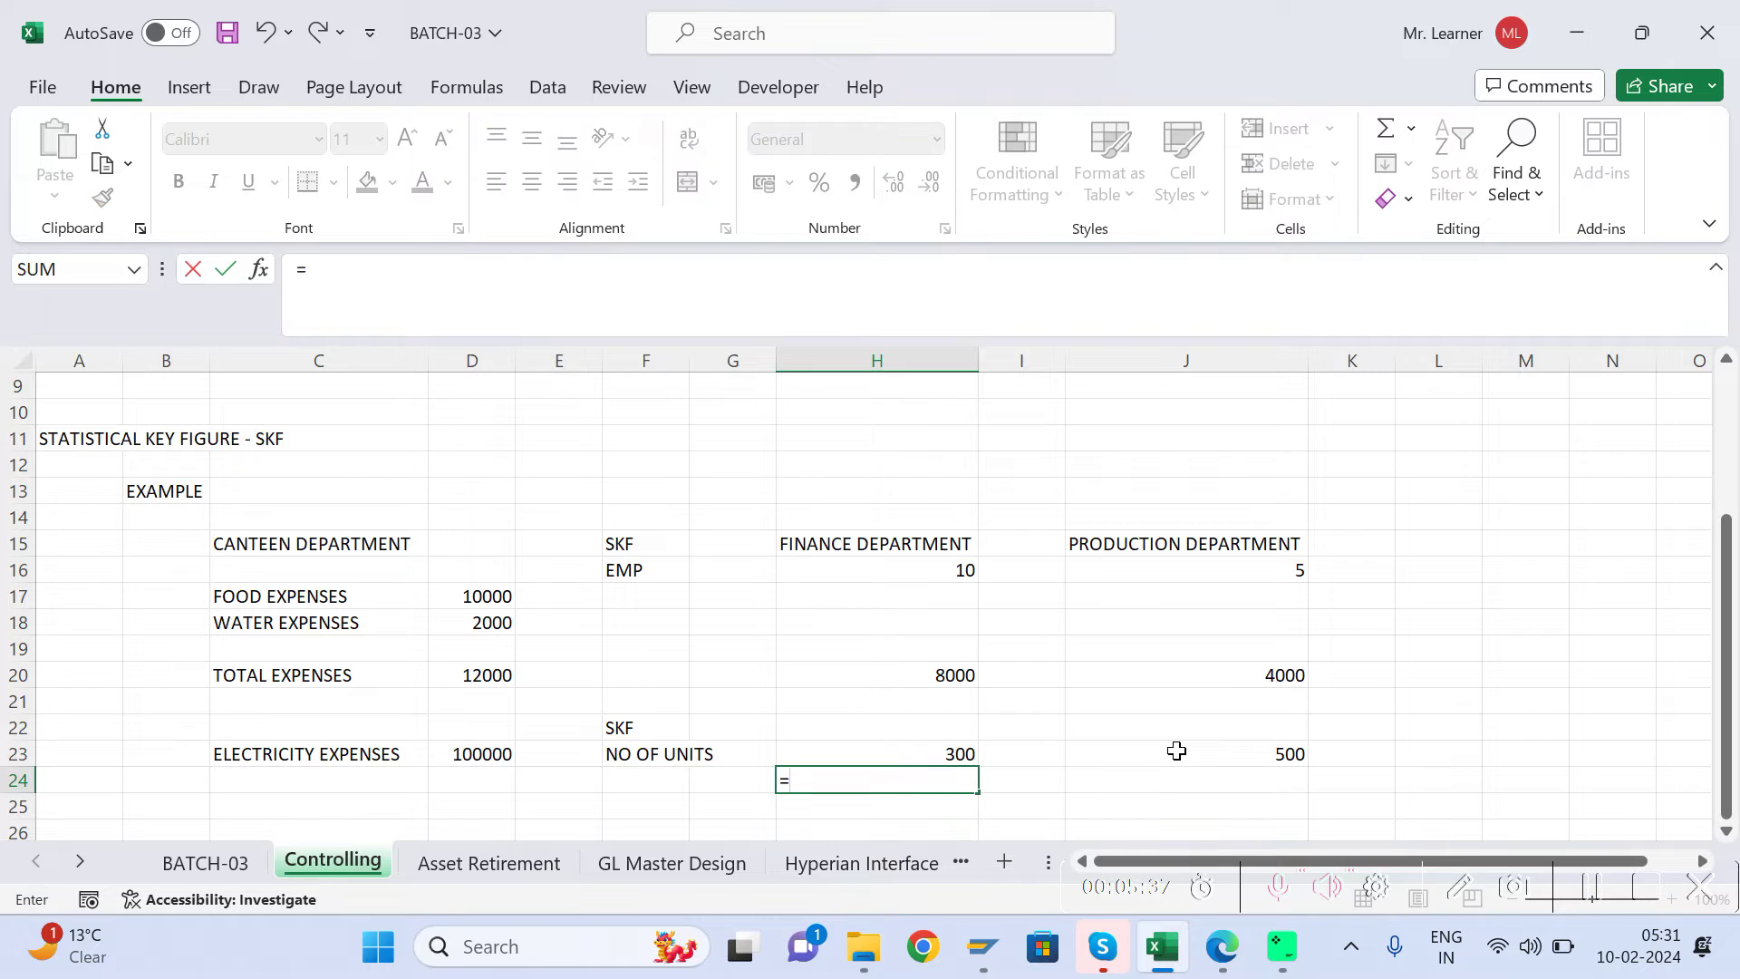
left_click(489, 753)
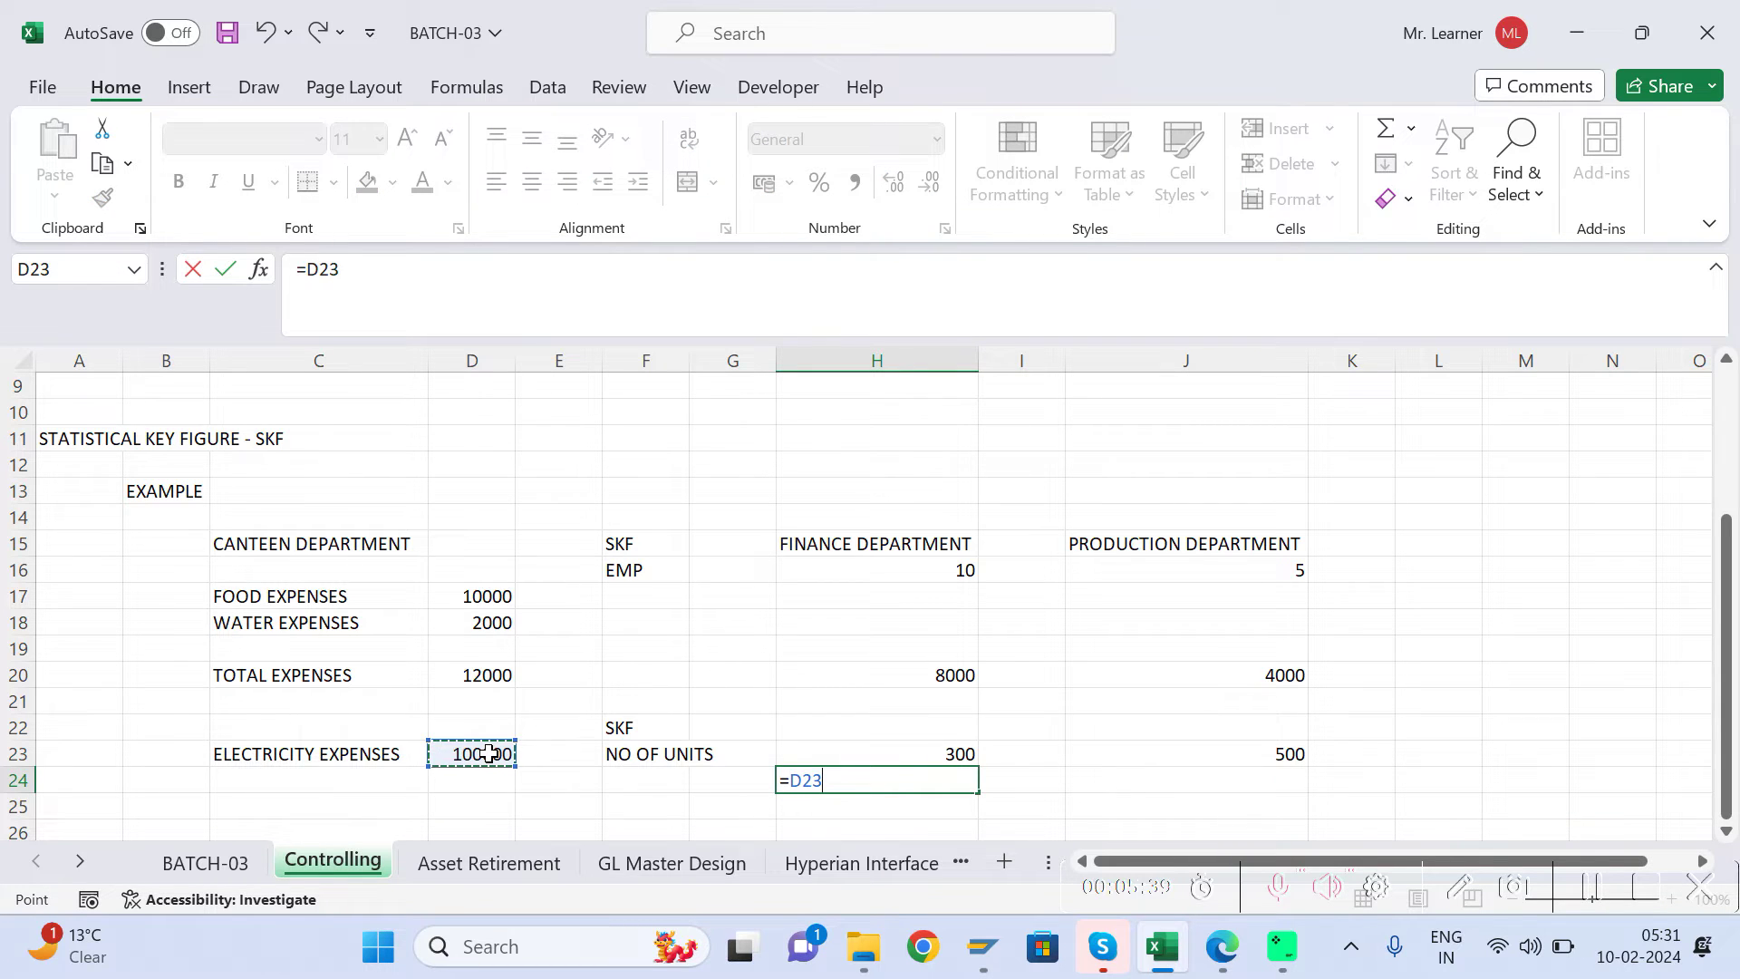
type("/")
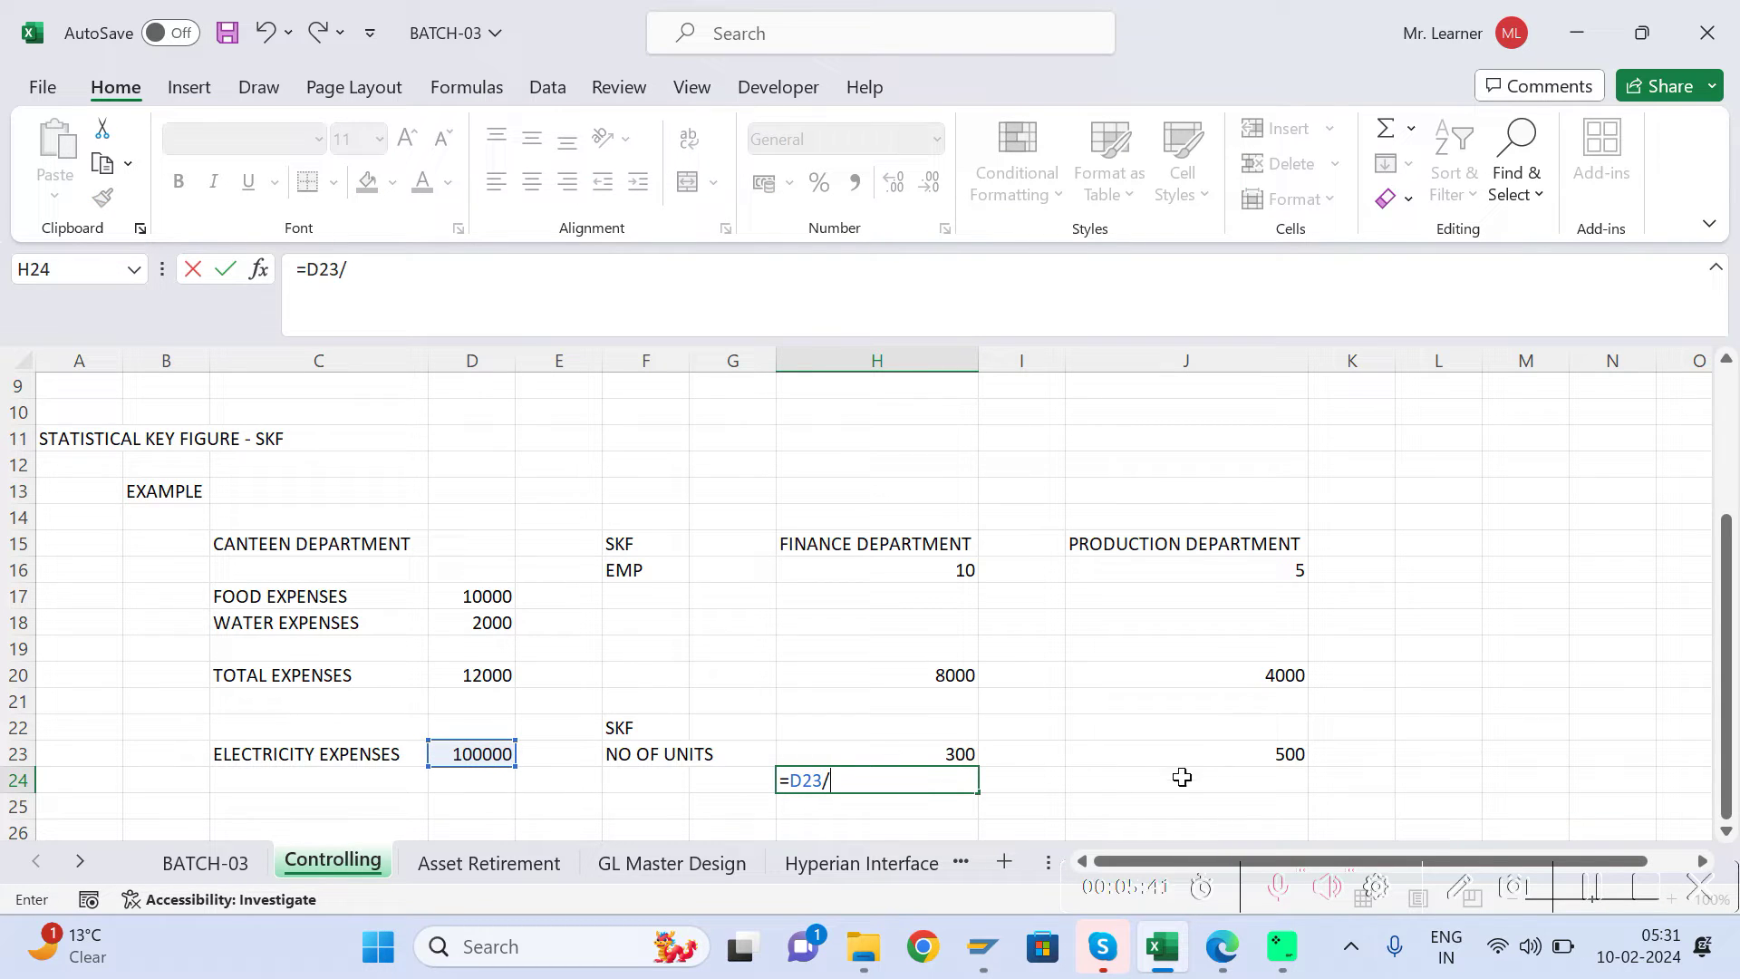
type("800*")
left_click(956, 753)
key("Return")
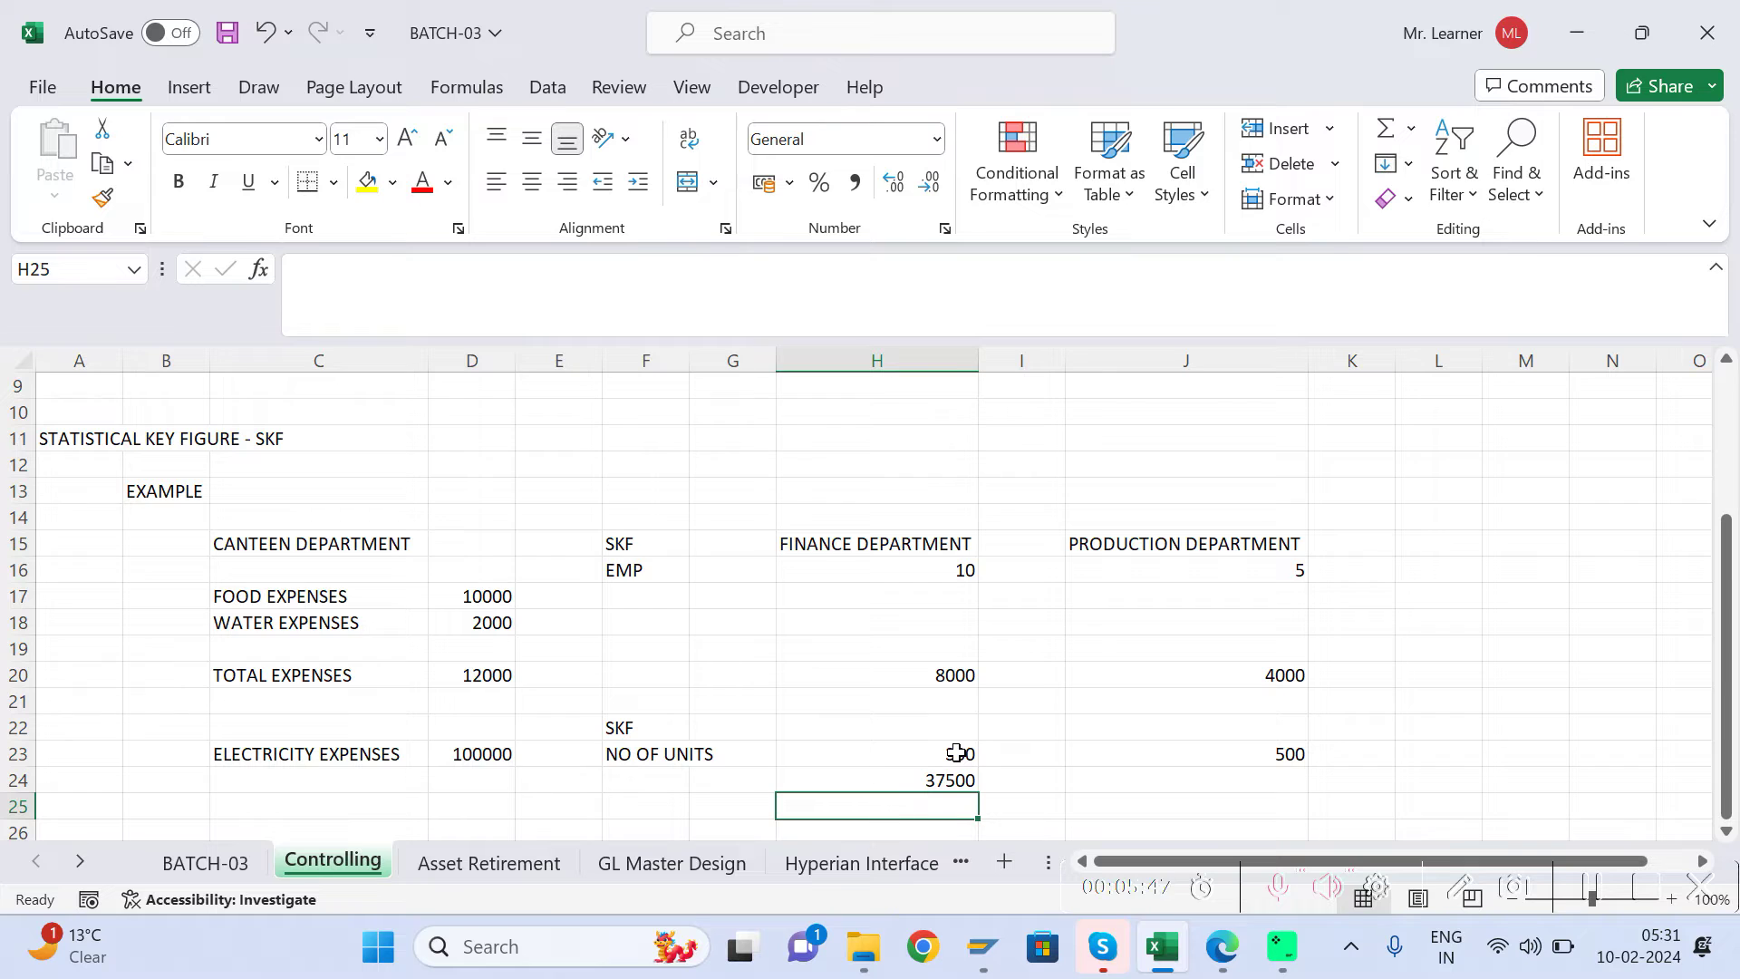
Step: Enter =D23/800*J23 in J24 giving Production 62500, and save the workbook
key("Right")
key("Right")
key("Up")
type("=")
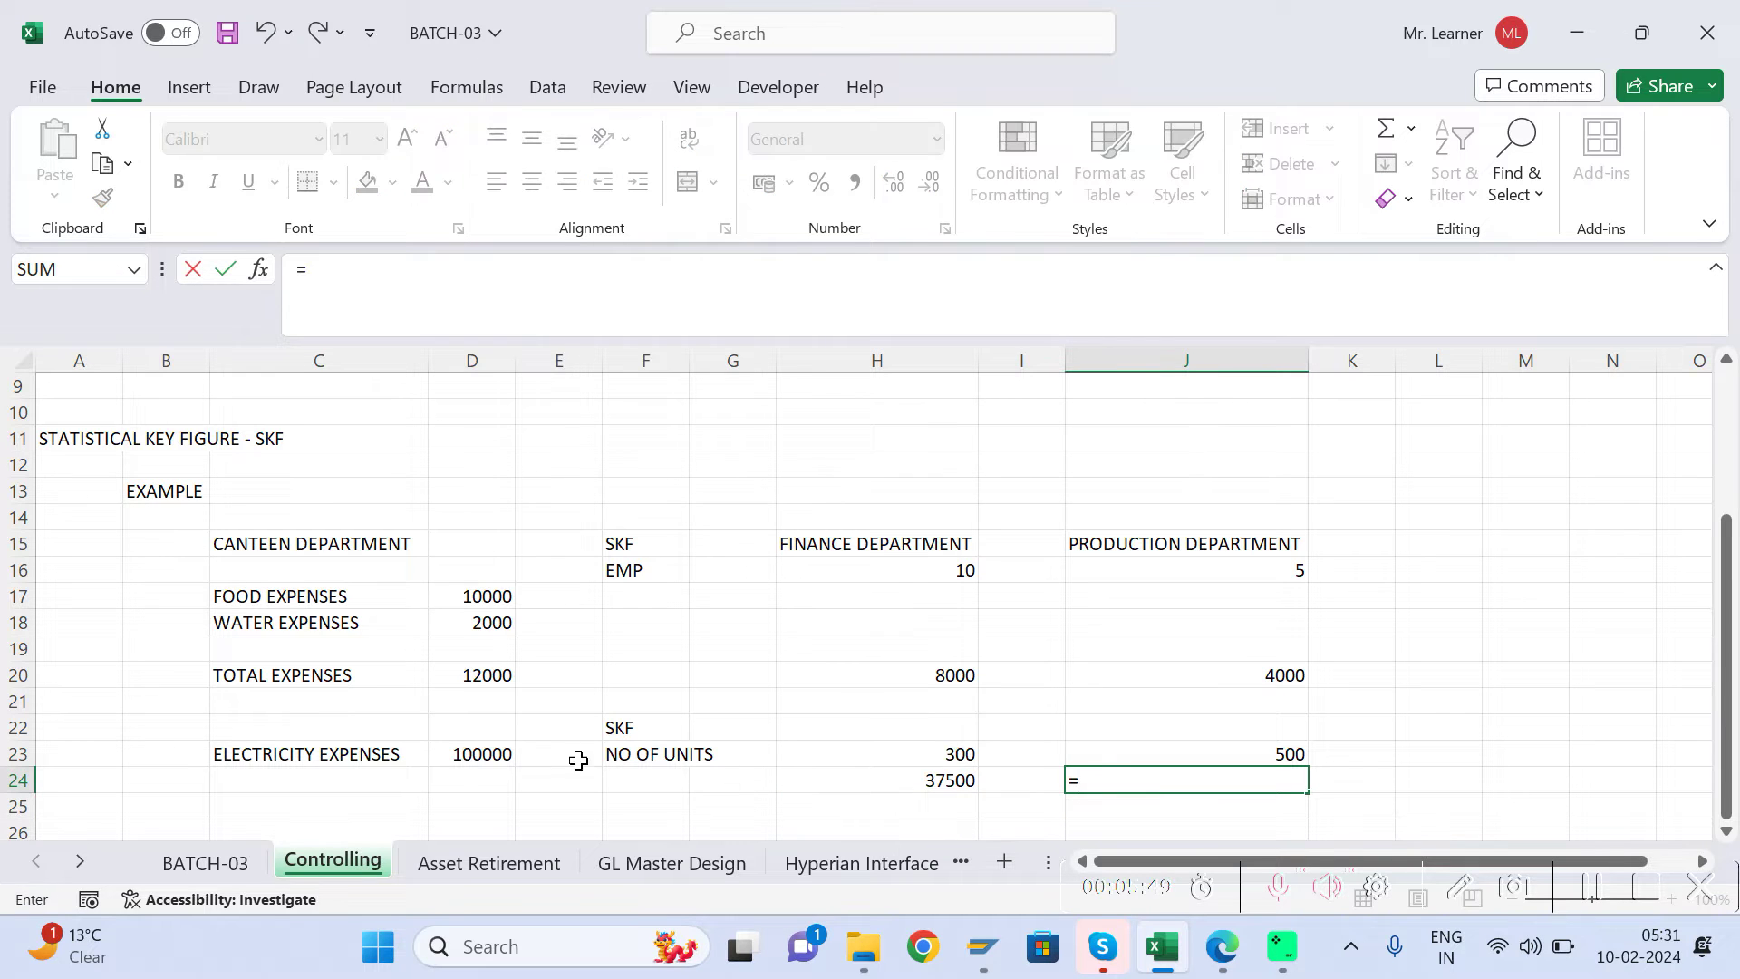
left_click(484, 756)
type("/")
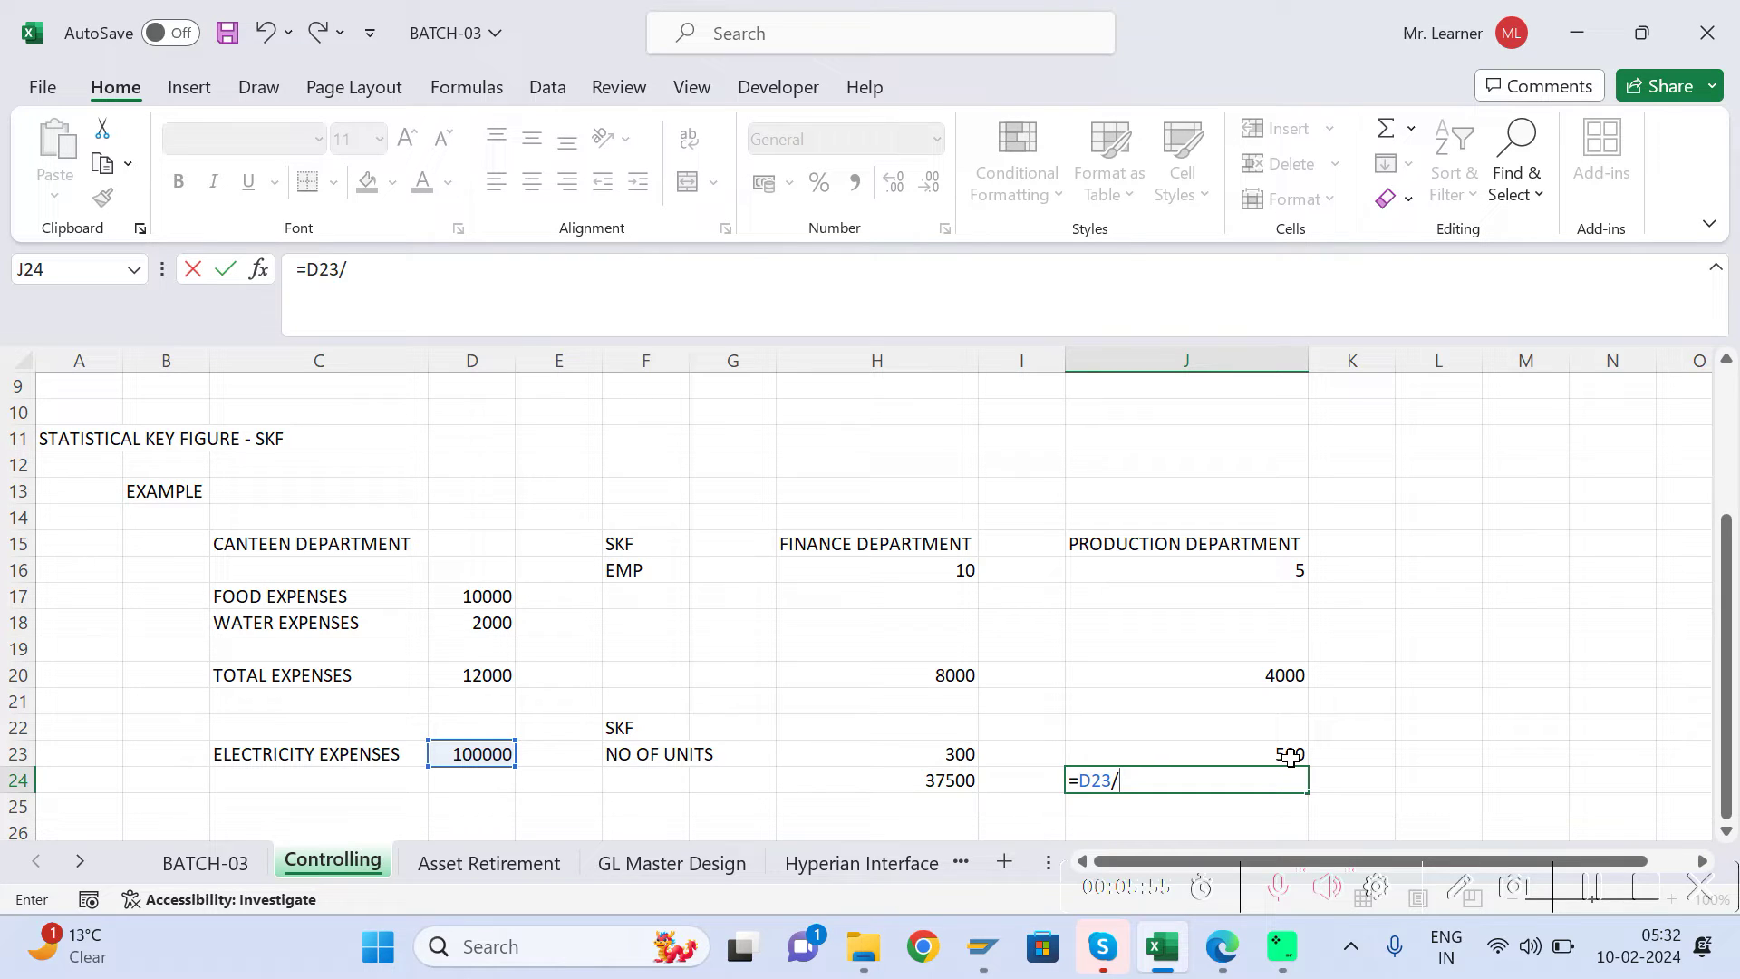
type("800*")
left_click(1280, 755)
key("Return")
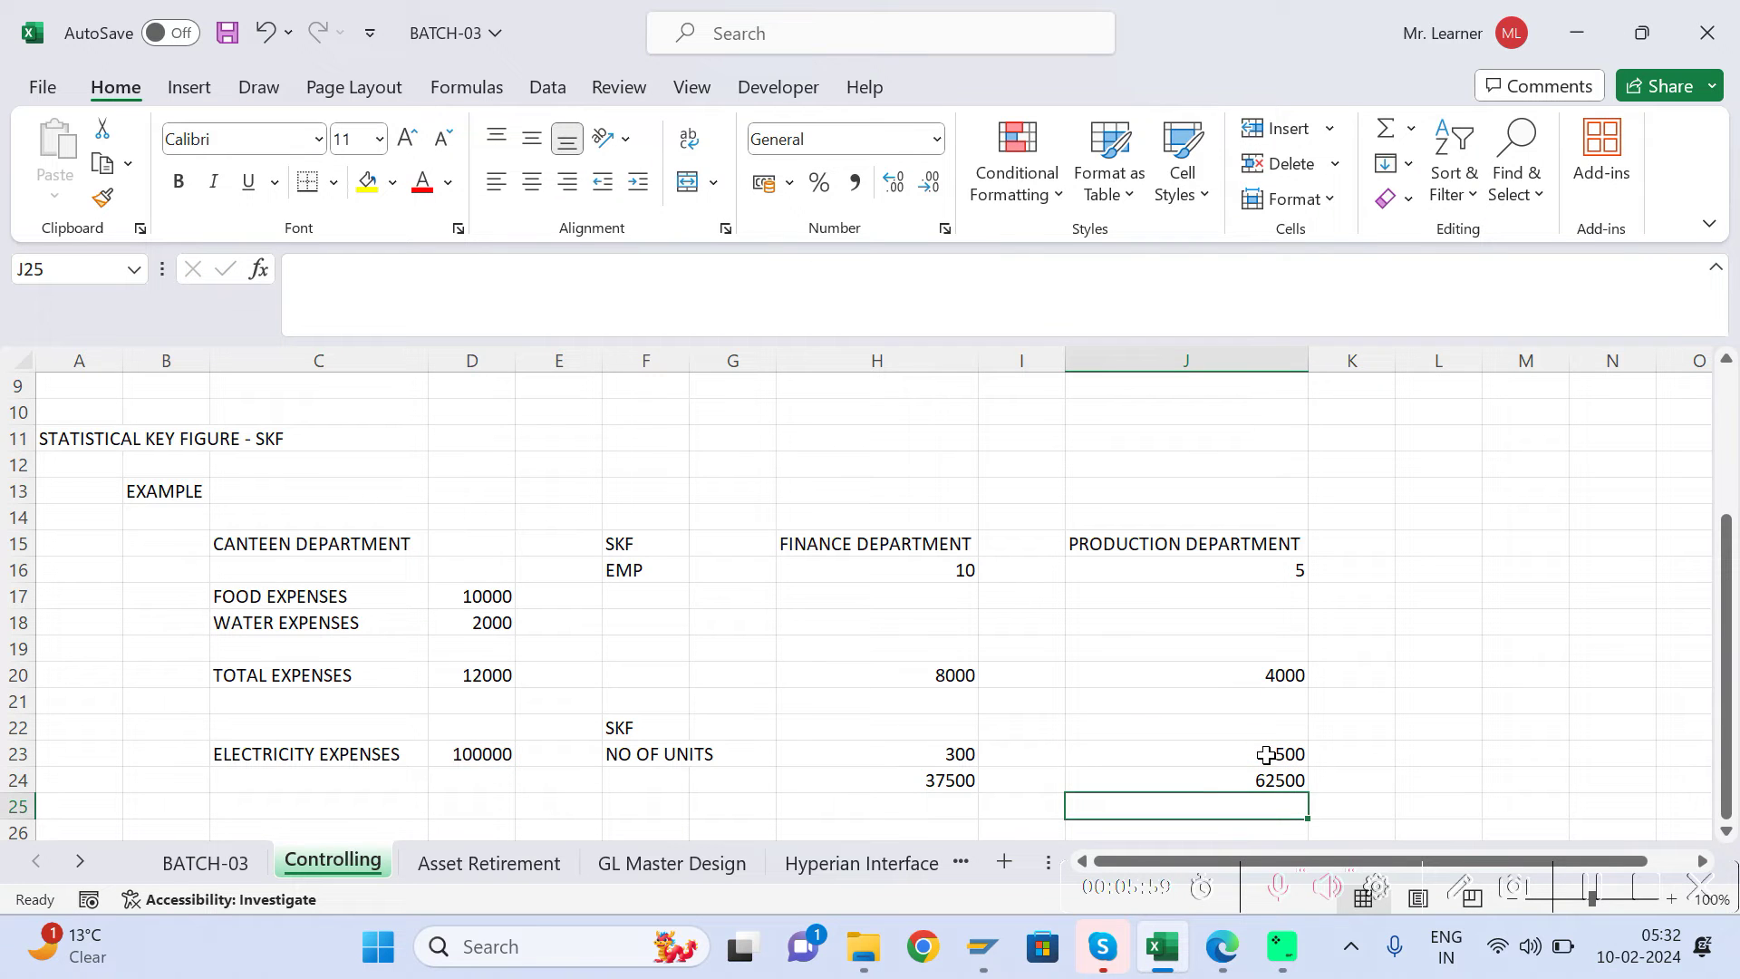
key("Up")
key("Left")
key("Left")
key("Left")
key("Left")
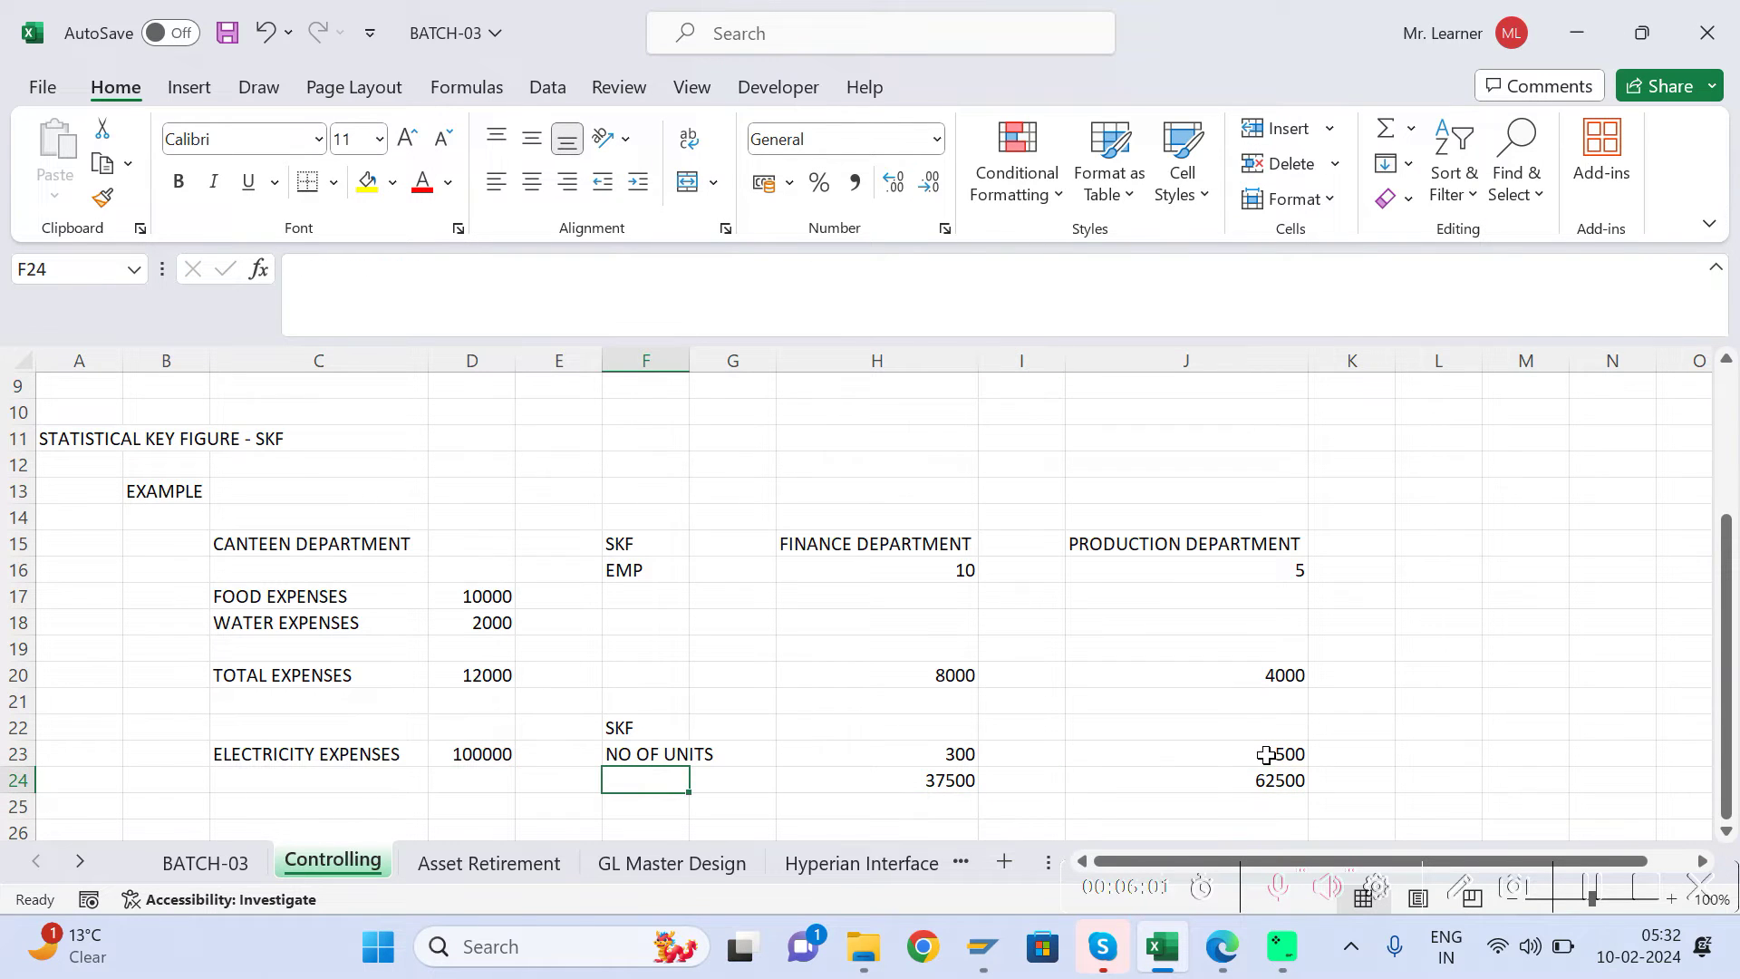
key("ctrl+s")
key("Up")
key("Down")
key("Down")
key("Down")
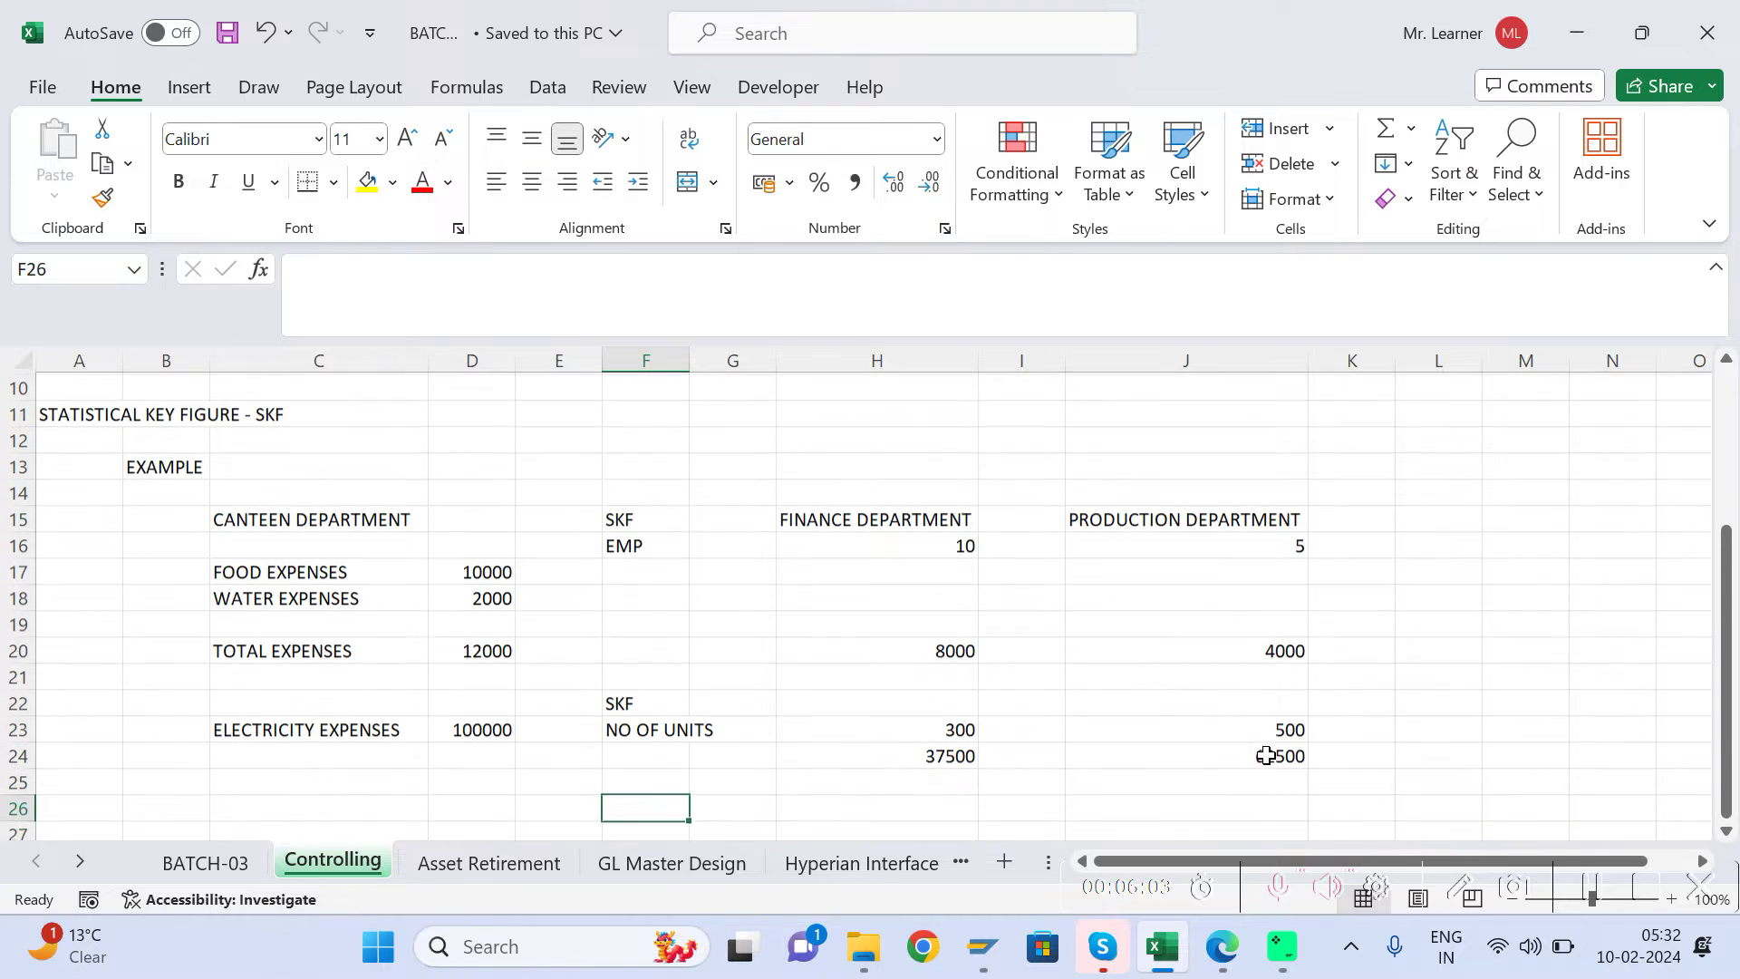
key("Down")
Step: Insert POWER into the F23 label so it reads NO OF POWER UNITS
left_click(630, 671)
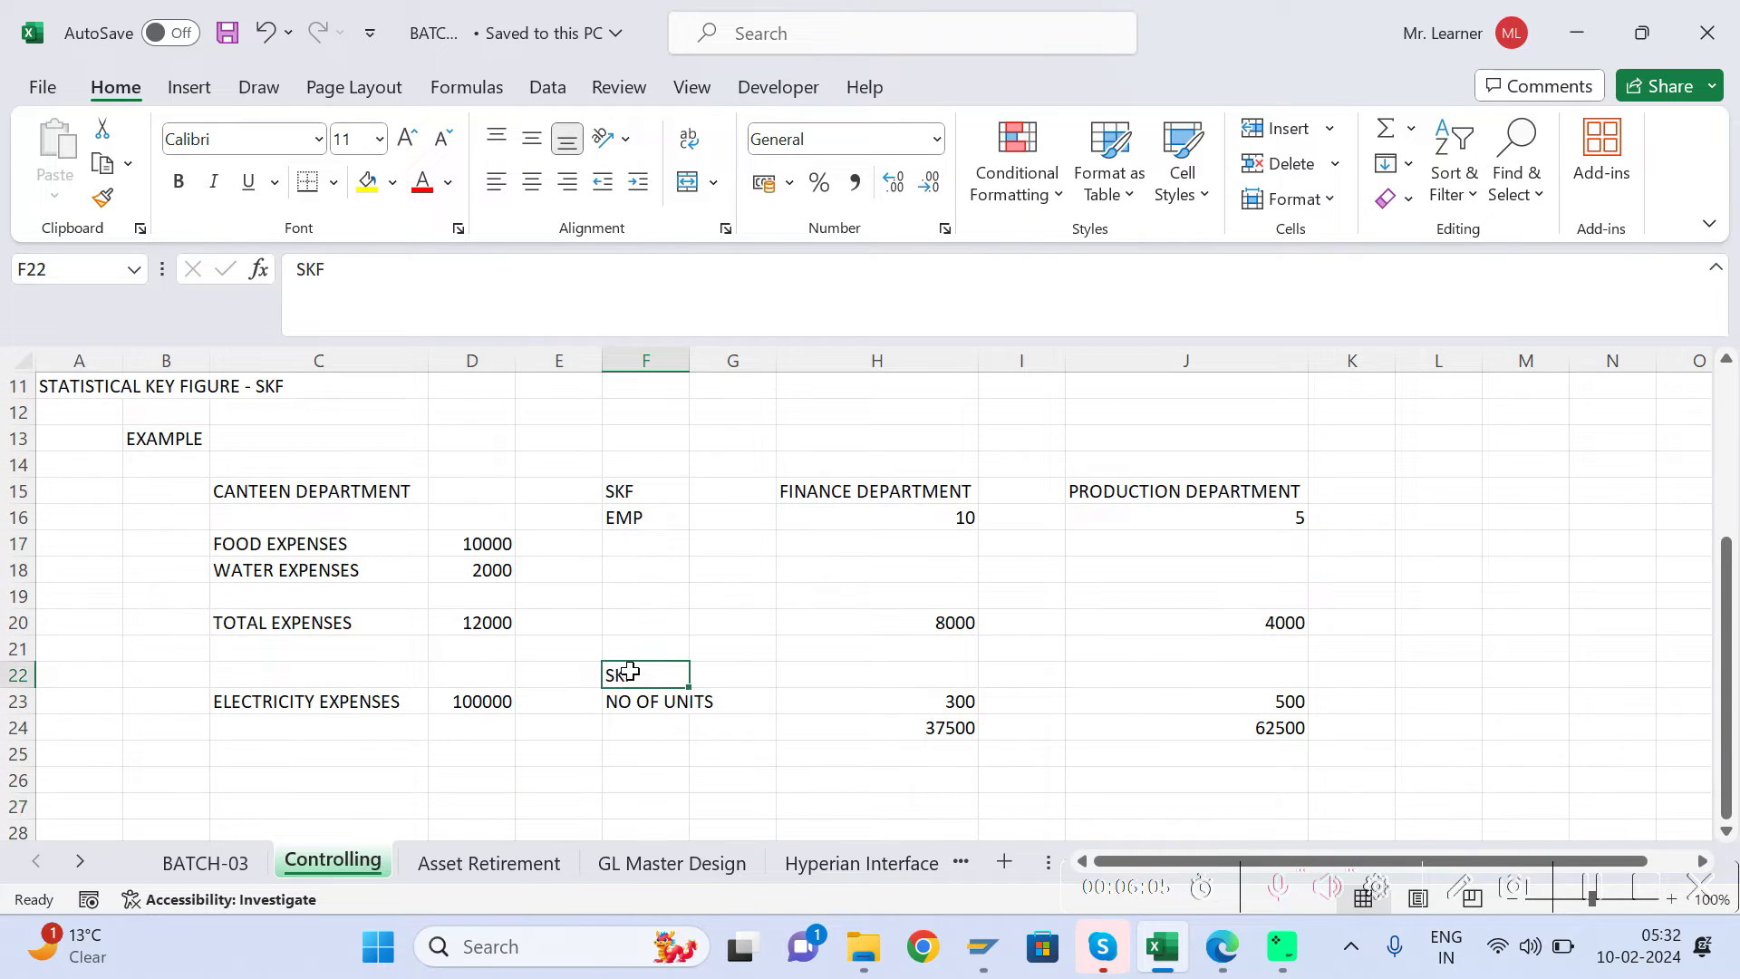
key("Down")
key("Up")
key("Down")
key("Up")
key("Down")
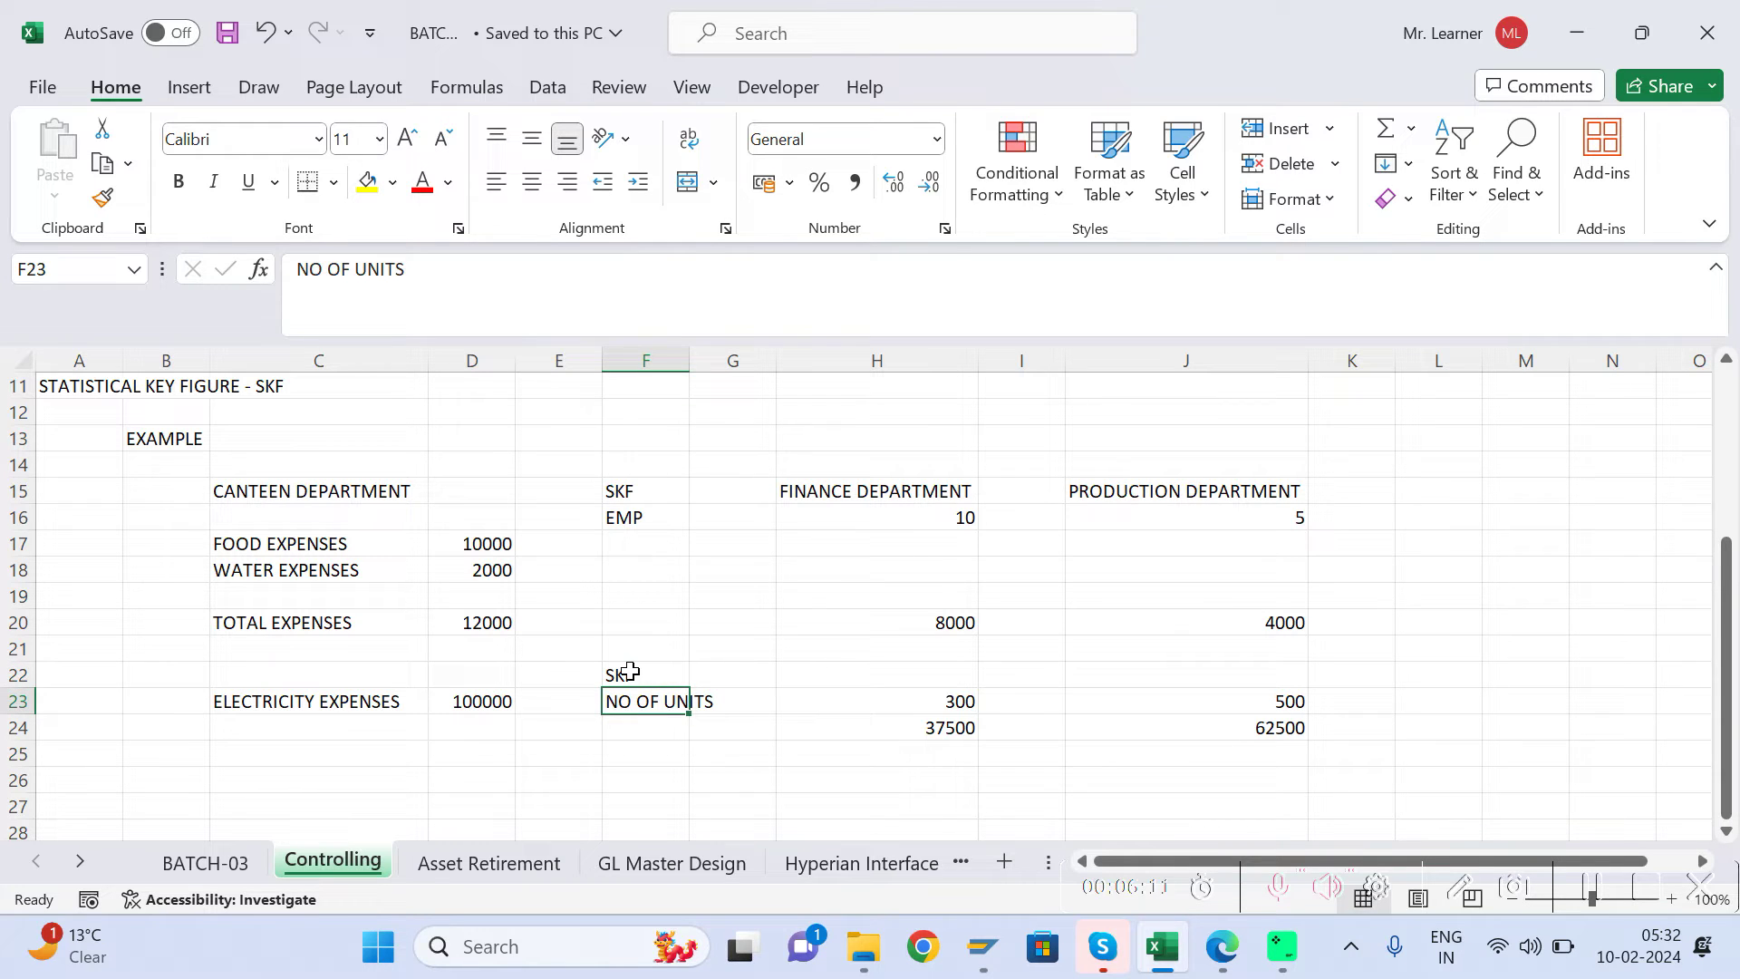
left_click(356, 265)
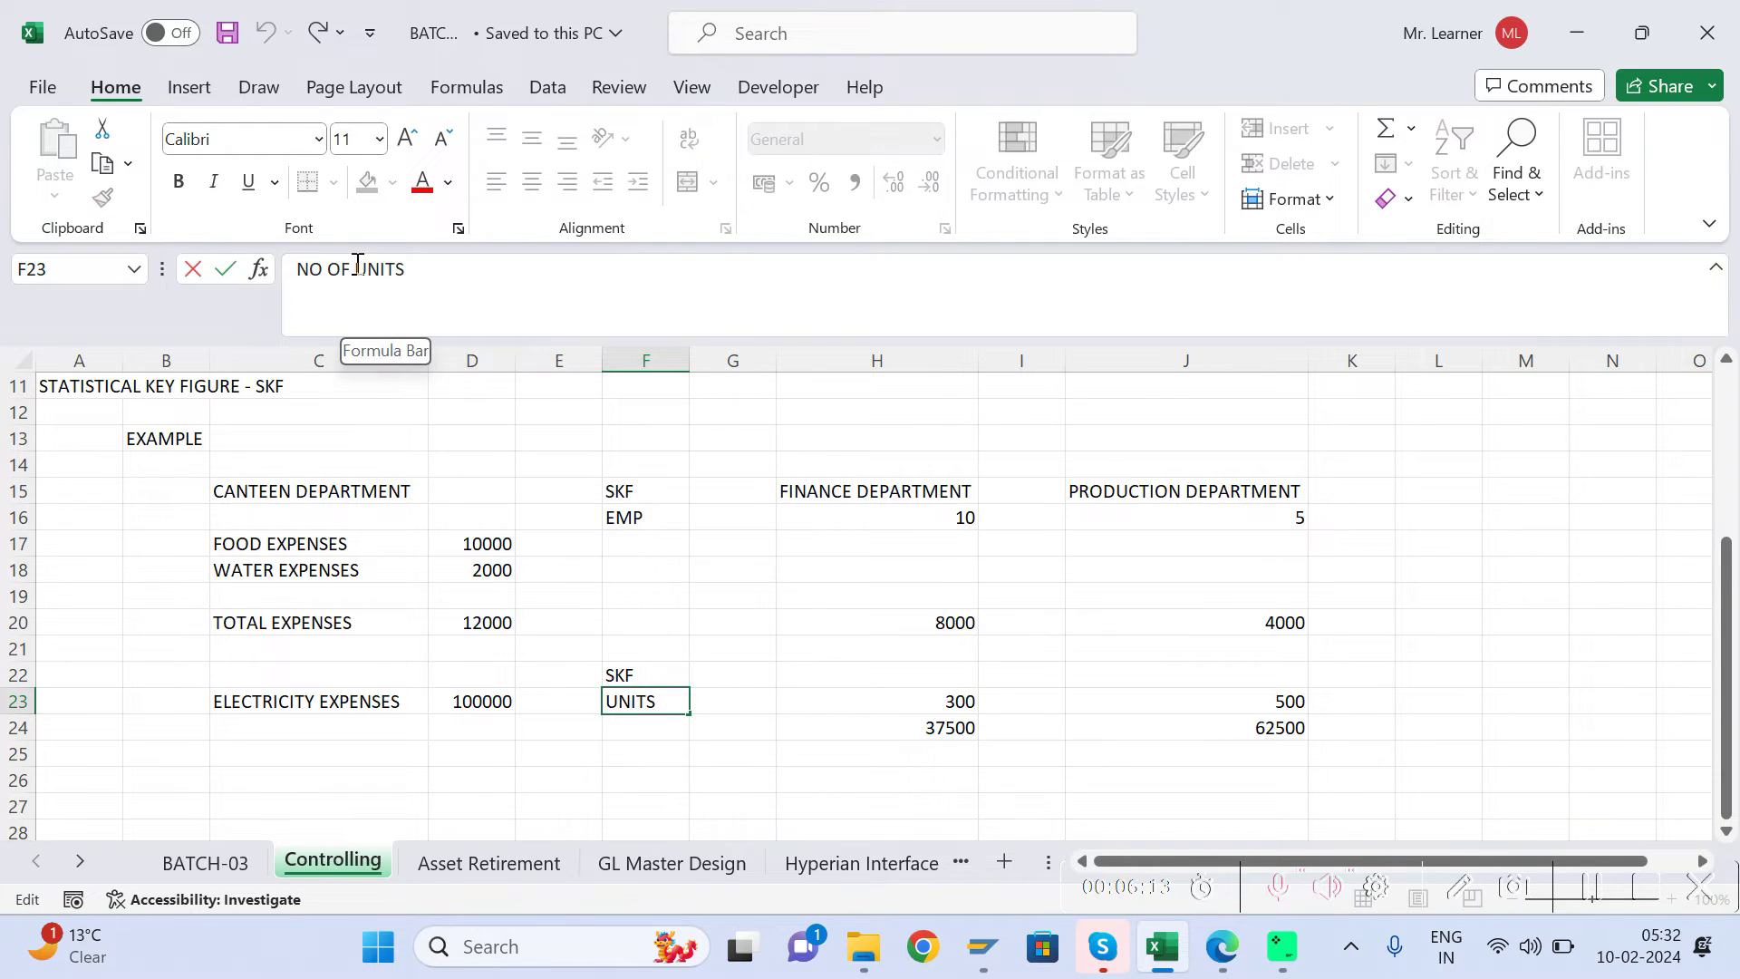
type("POWER")
key("Return")
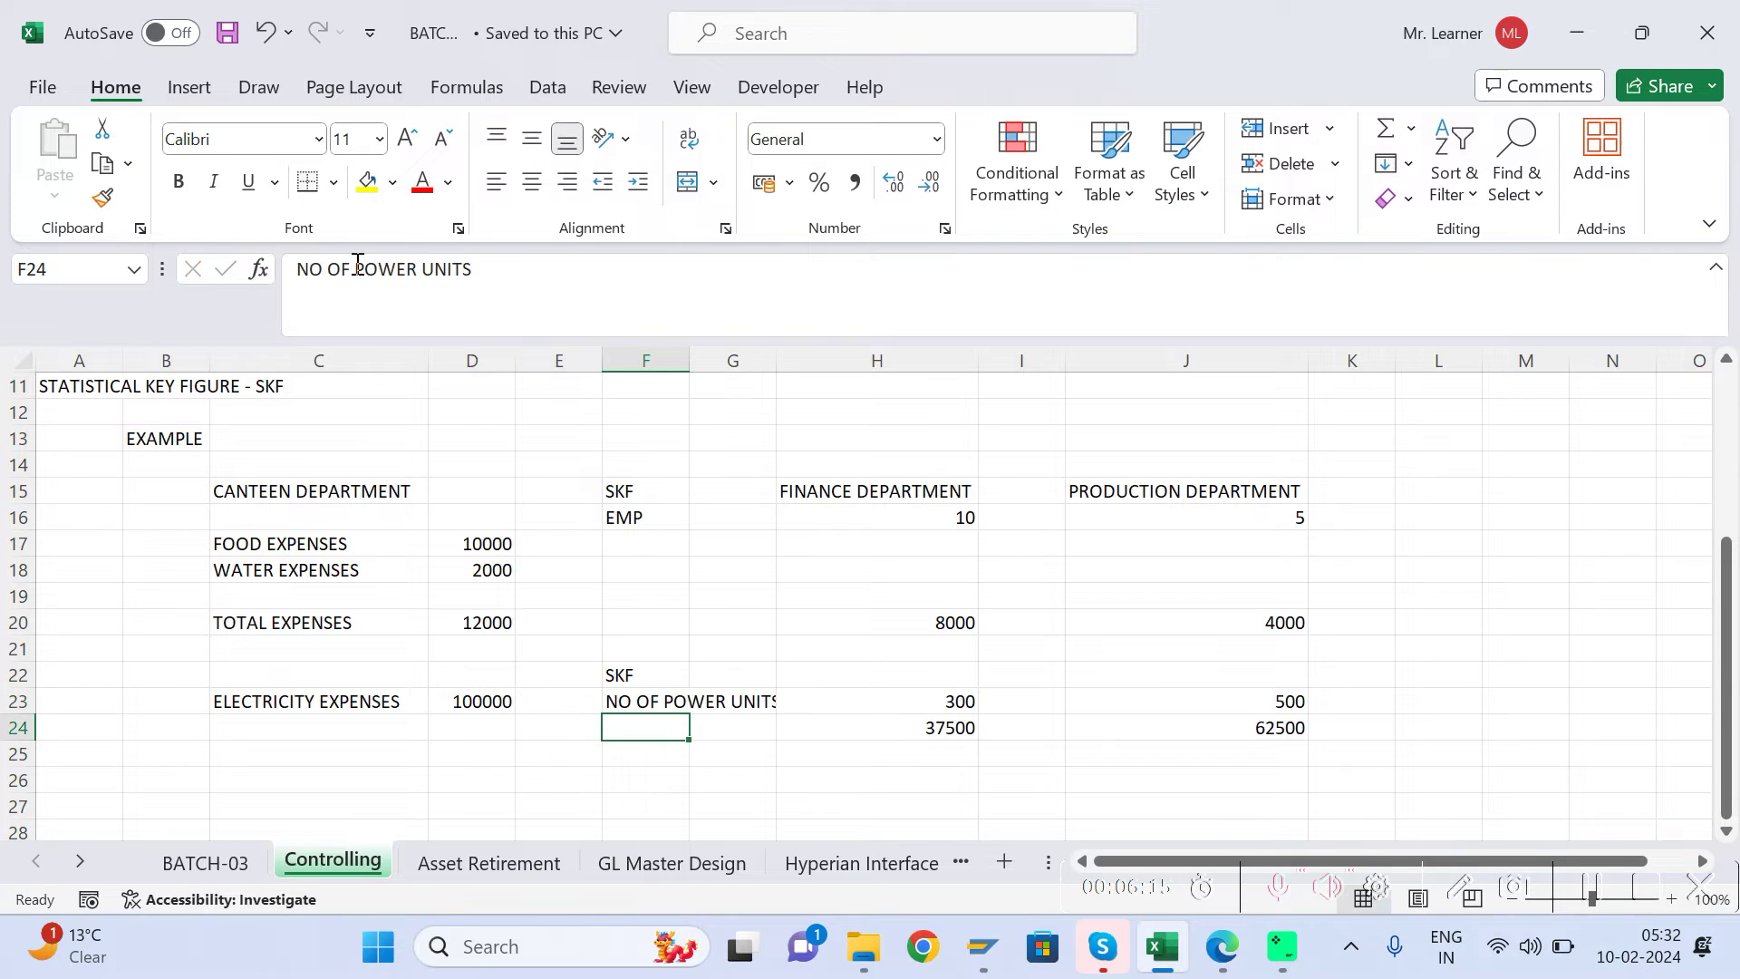
key("Down")
key("Down")
key("Down")
key("Down")
key("Down")
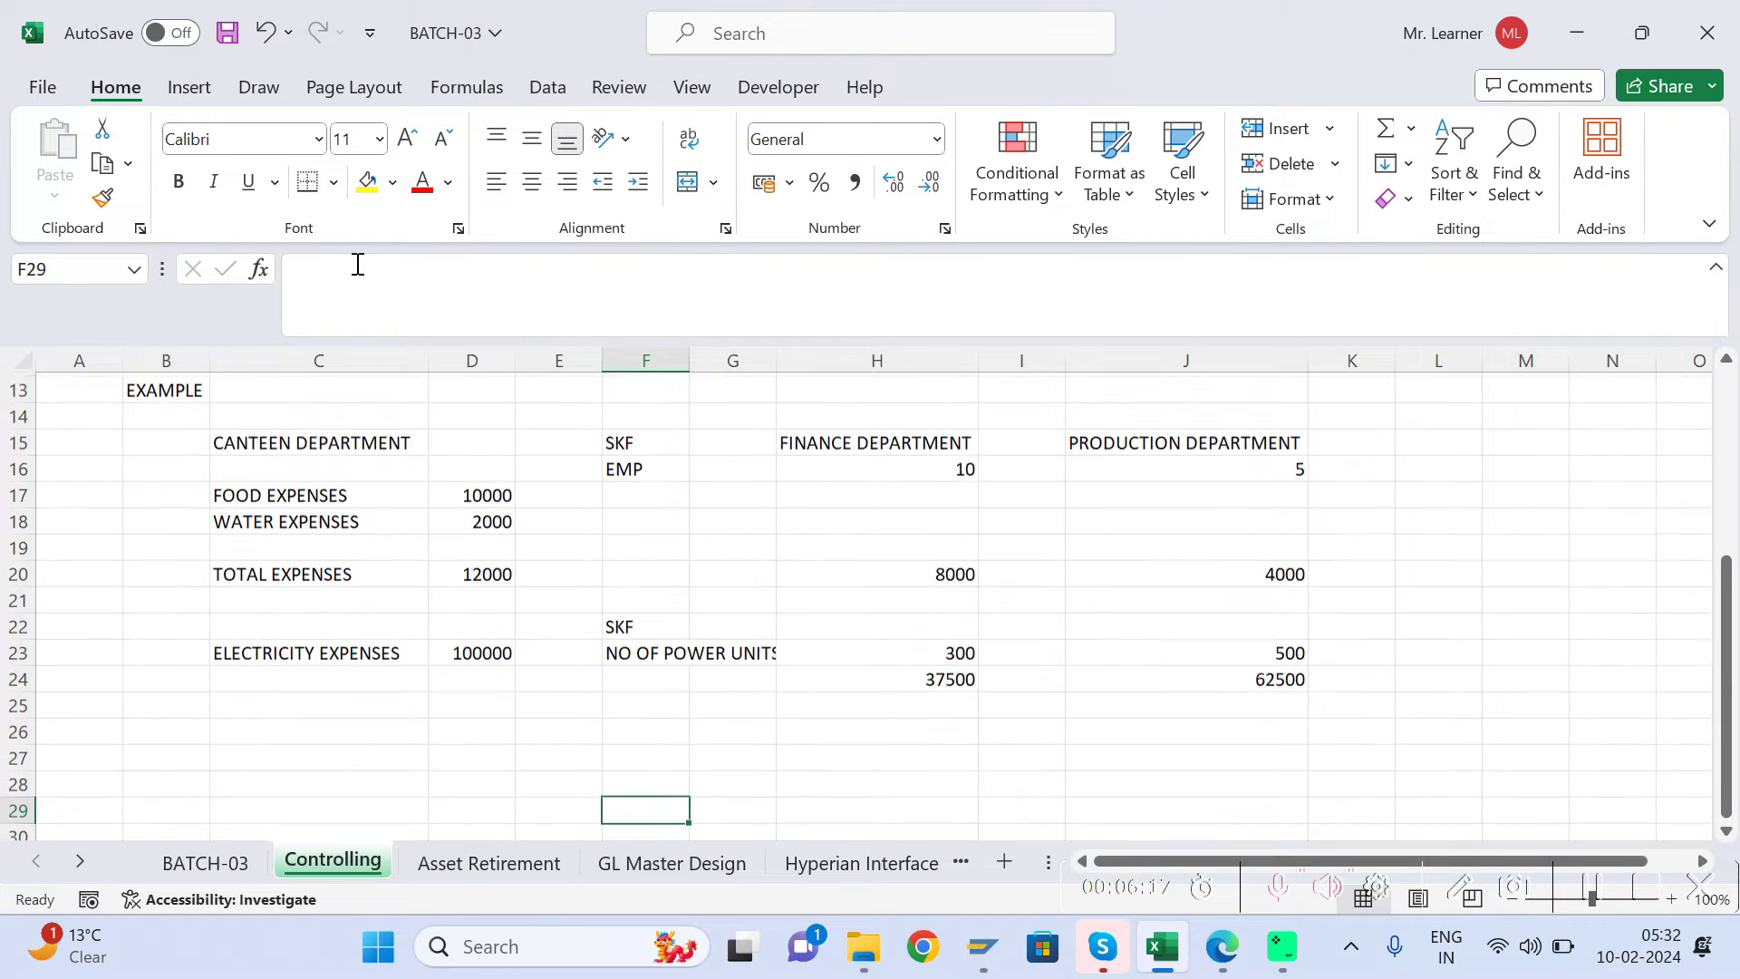
key("Left")
key("Left")
key("Left")
Step: Type DEPRECIATION EXPNSES in C27, enter 20000 in D28, and save
key("Up")
key("Up")
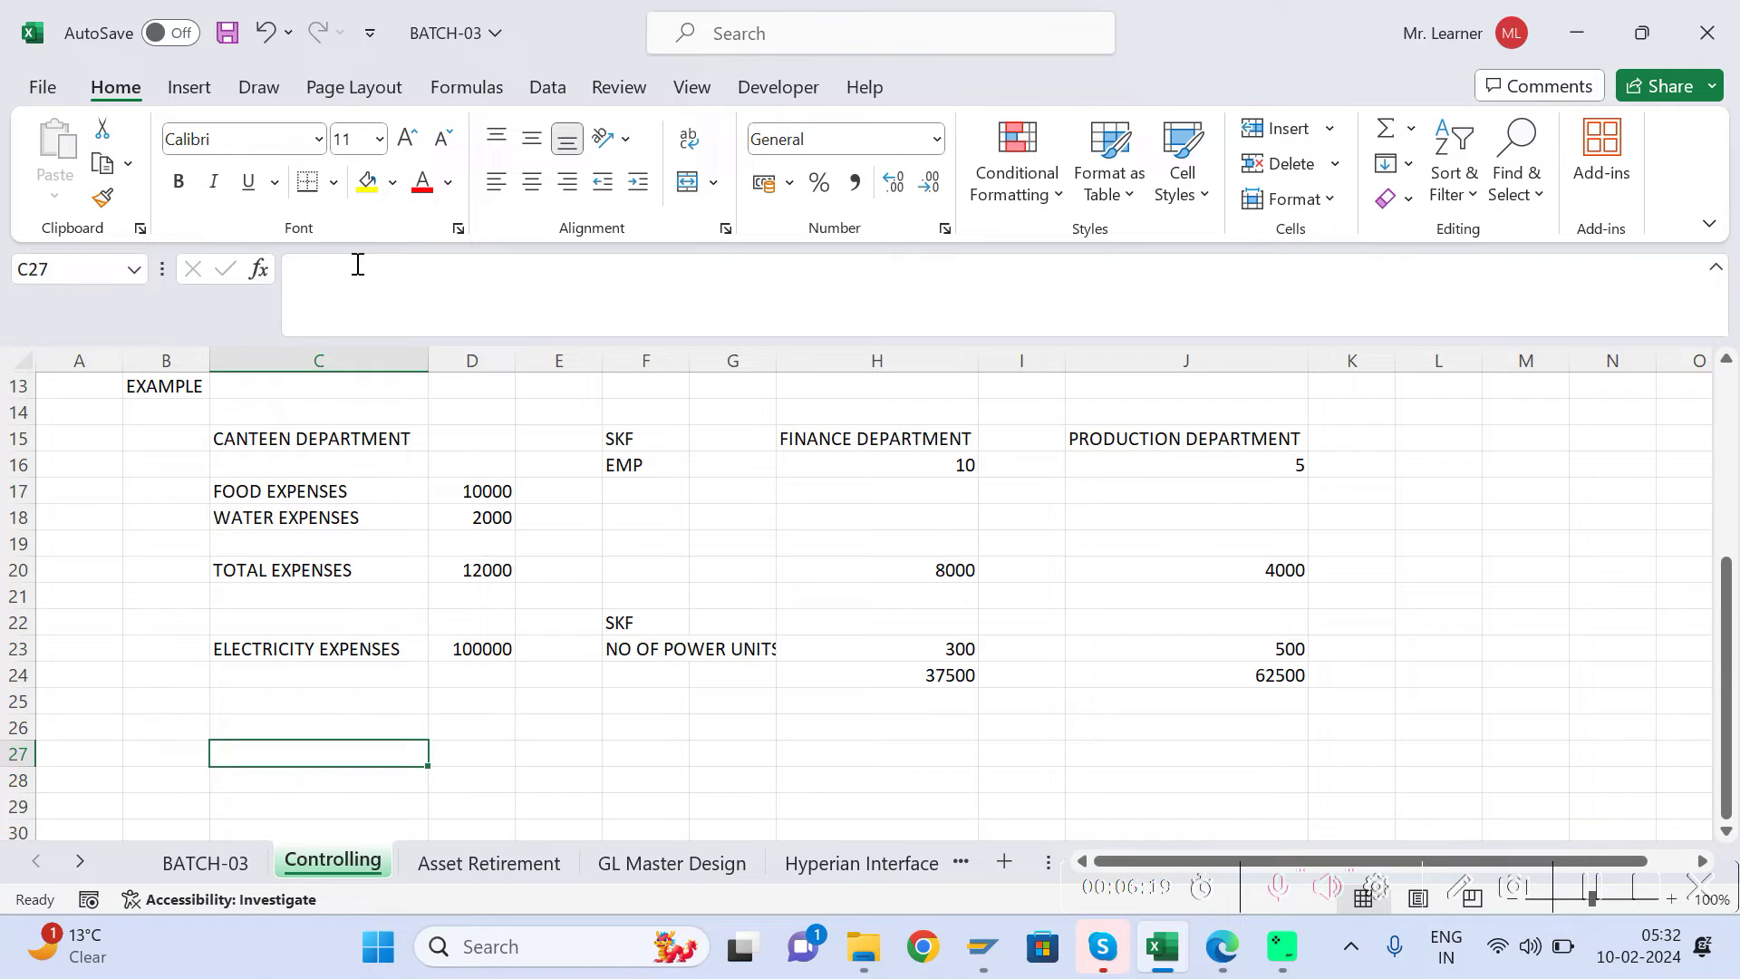
type("DEPRECIA")
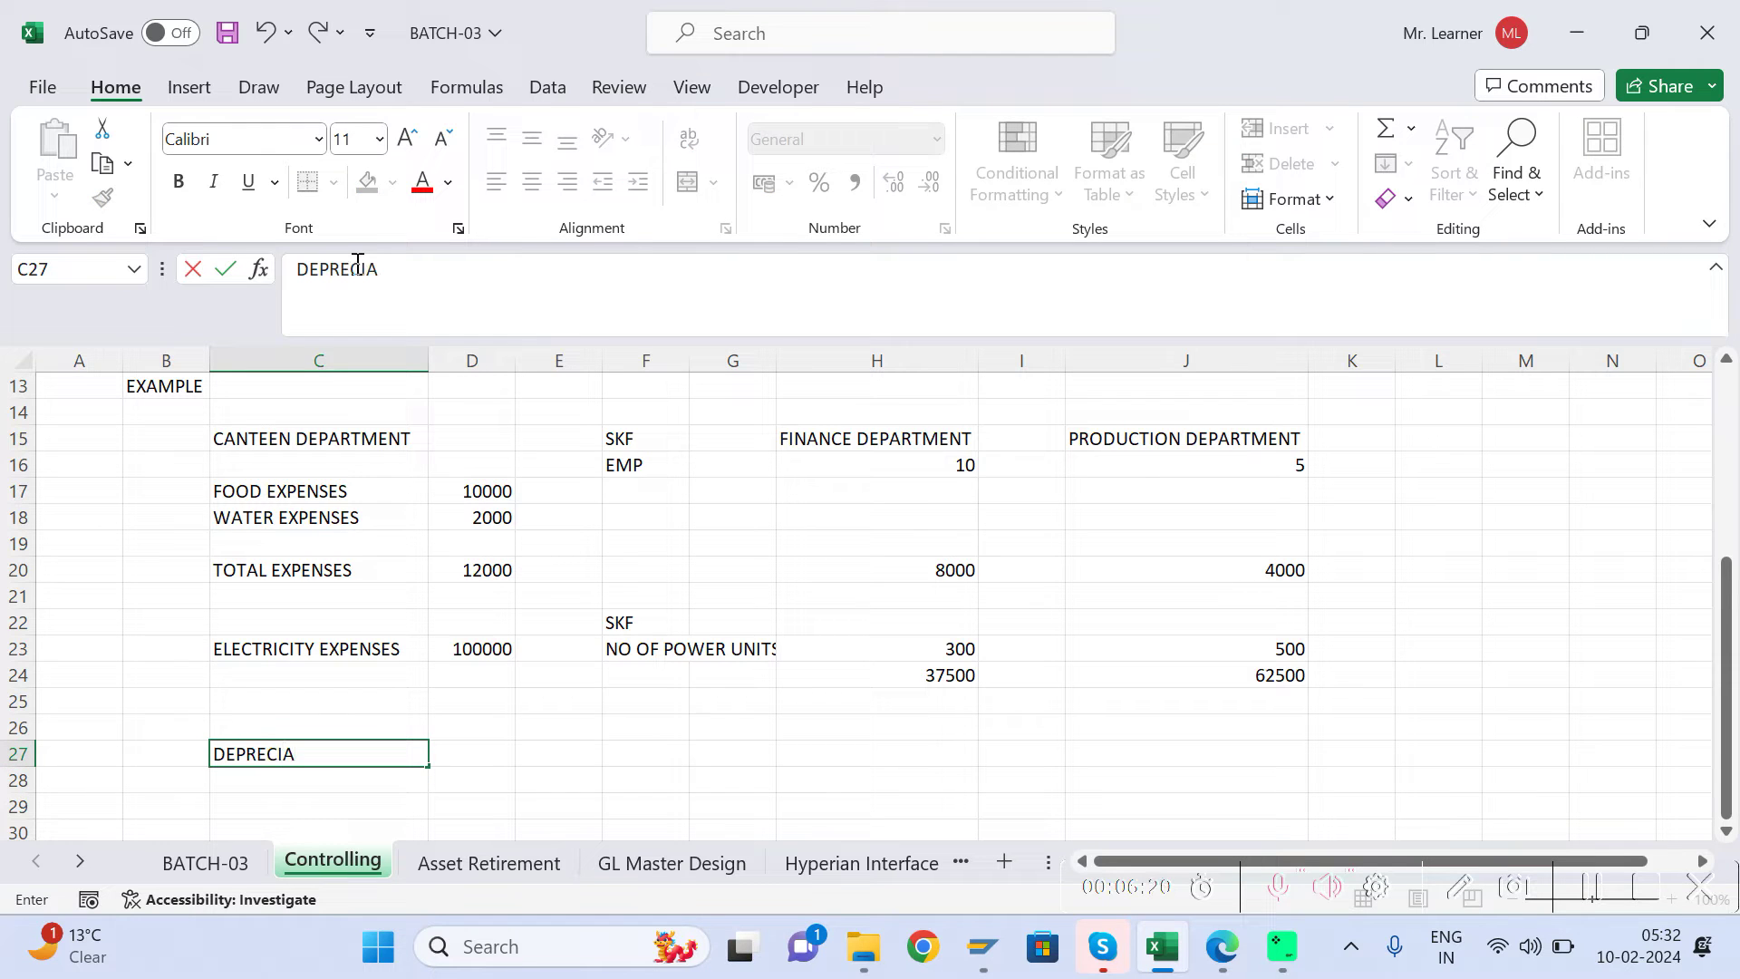
type("ITIO")
key("BackSpace")
type("TION")
key("BackSpace")
key("BackSpace")
key("BackSpace")
key("BackSpace")
type("TION EXPNSES")
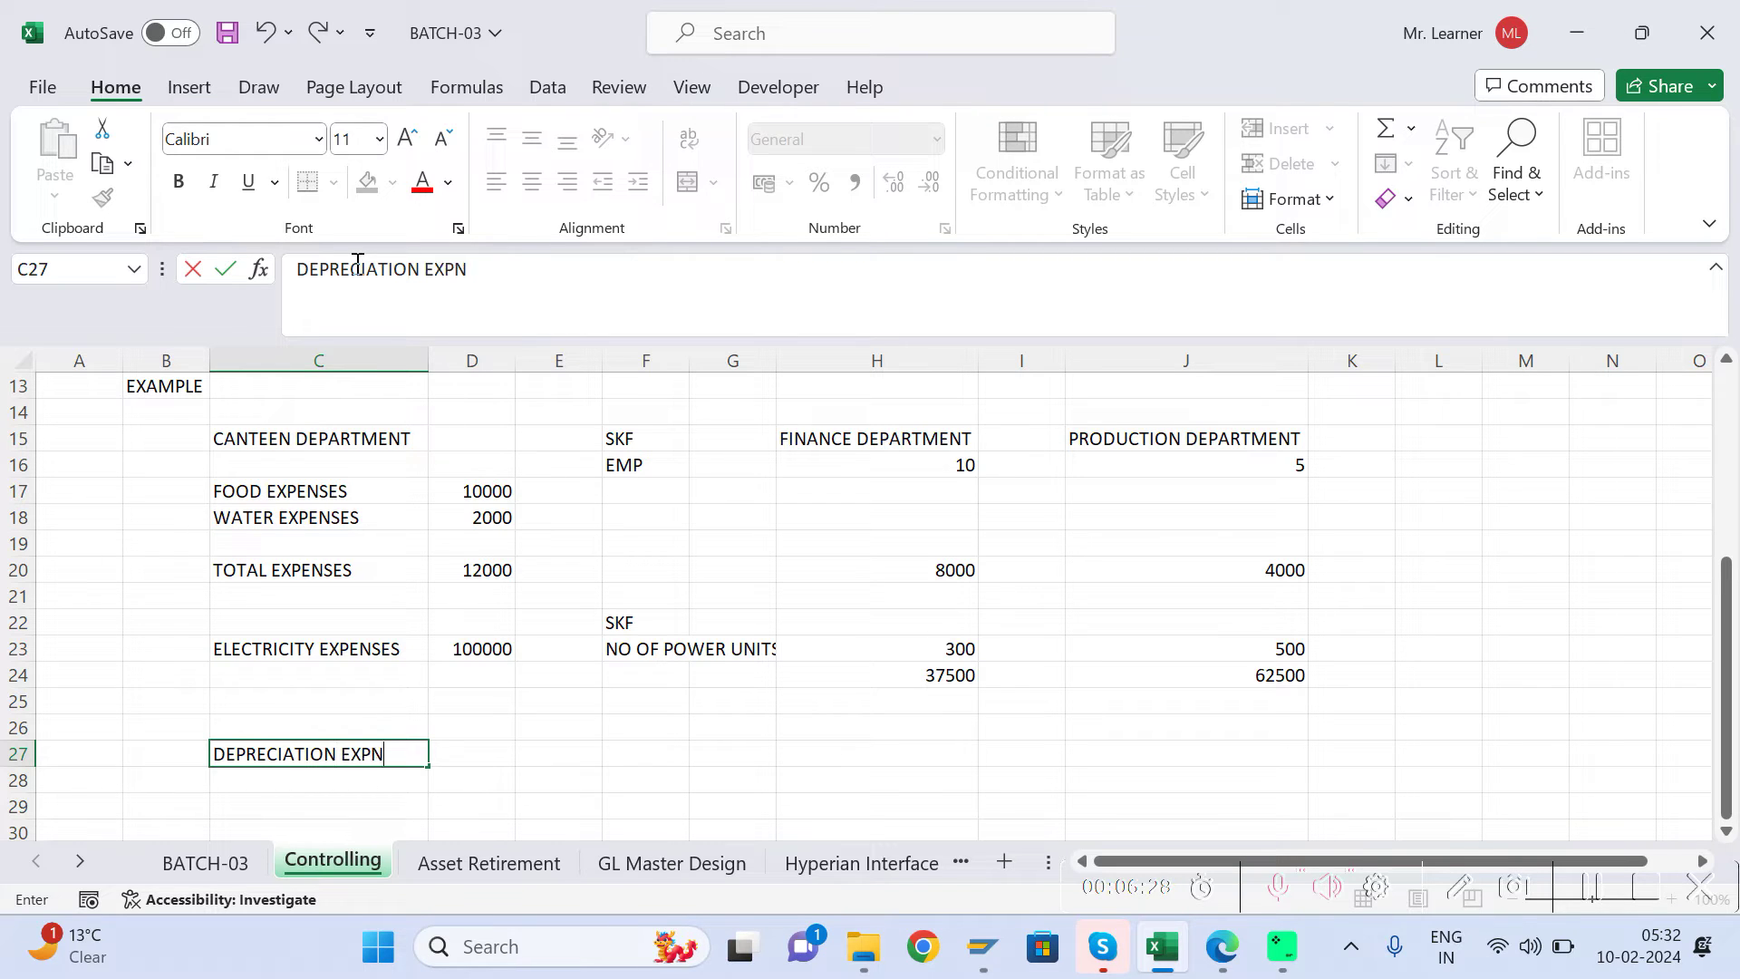
key("Tab")
key("Down")
key("Down")
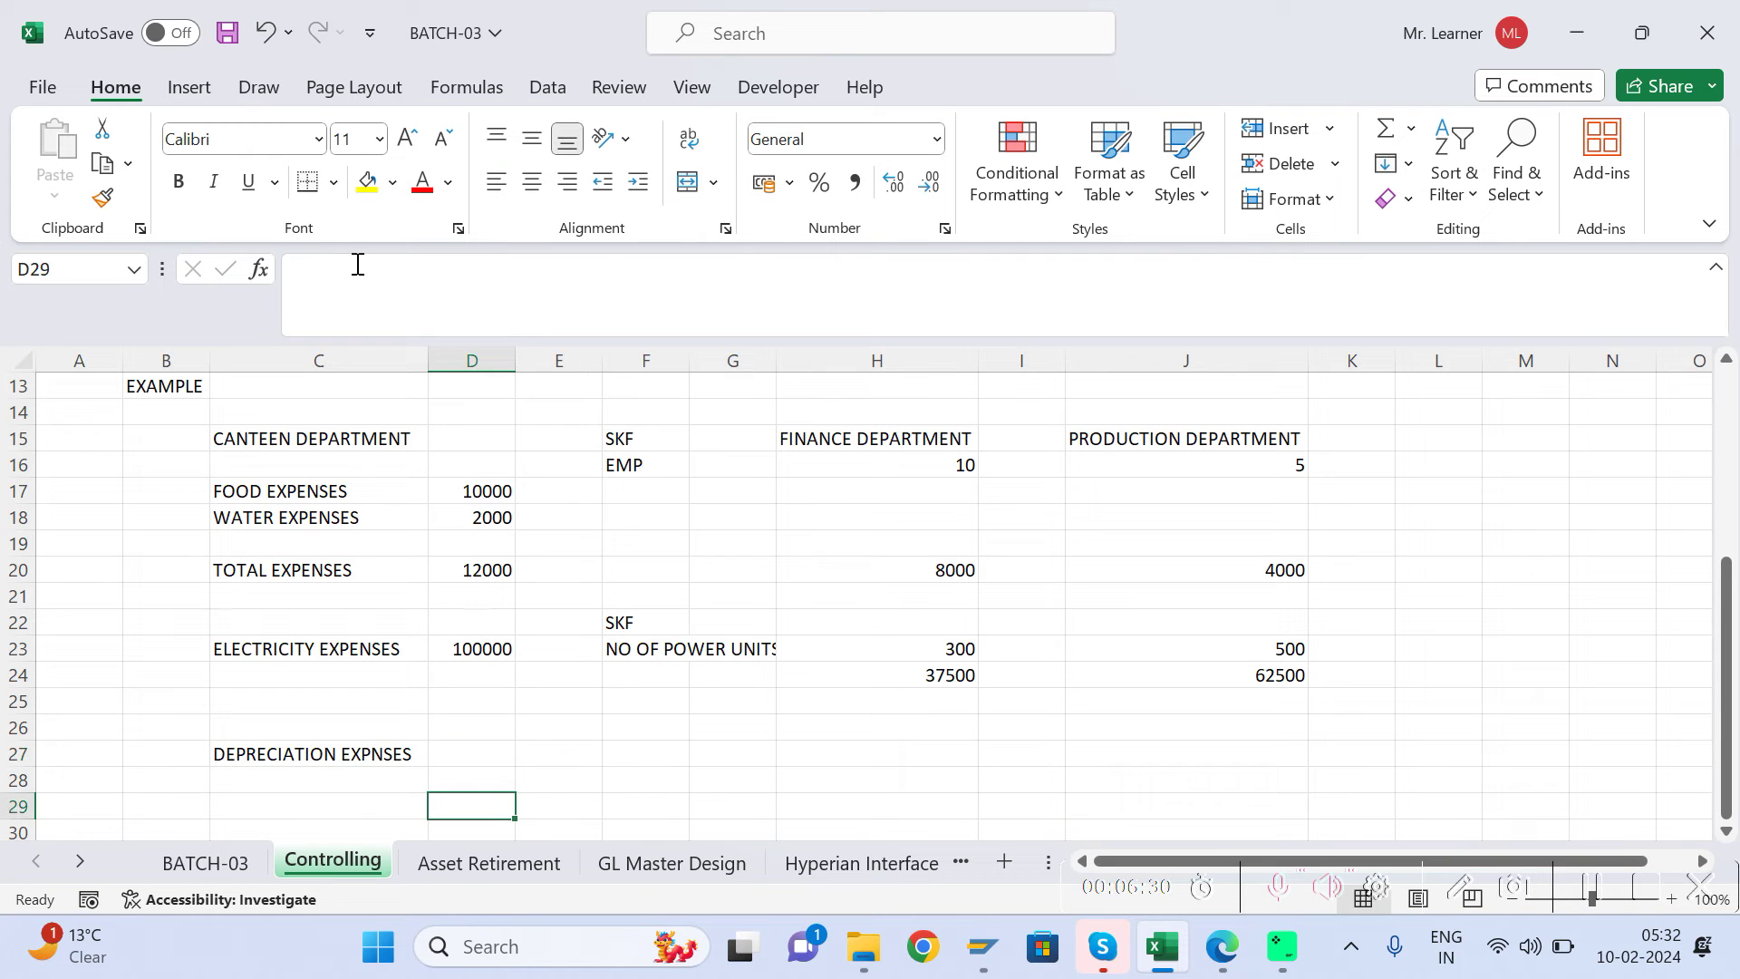
key("Up")
type("20000")
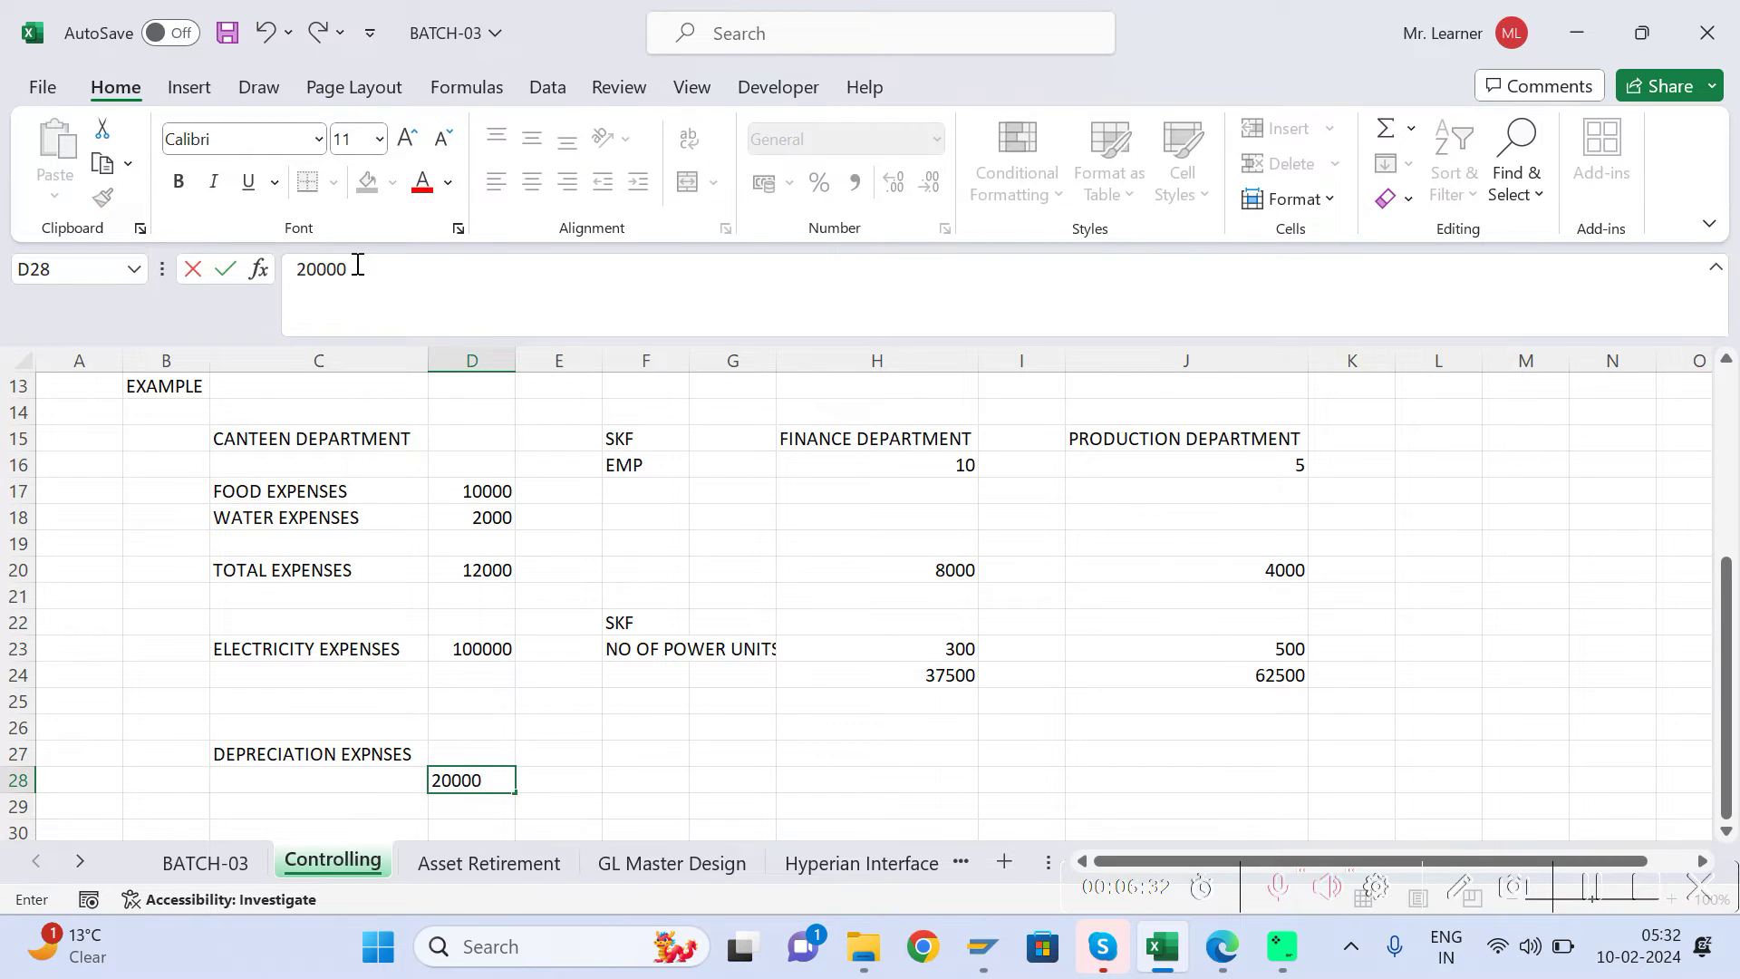
key("Tab")
key("ctrl+s")
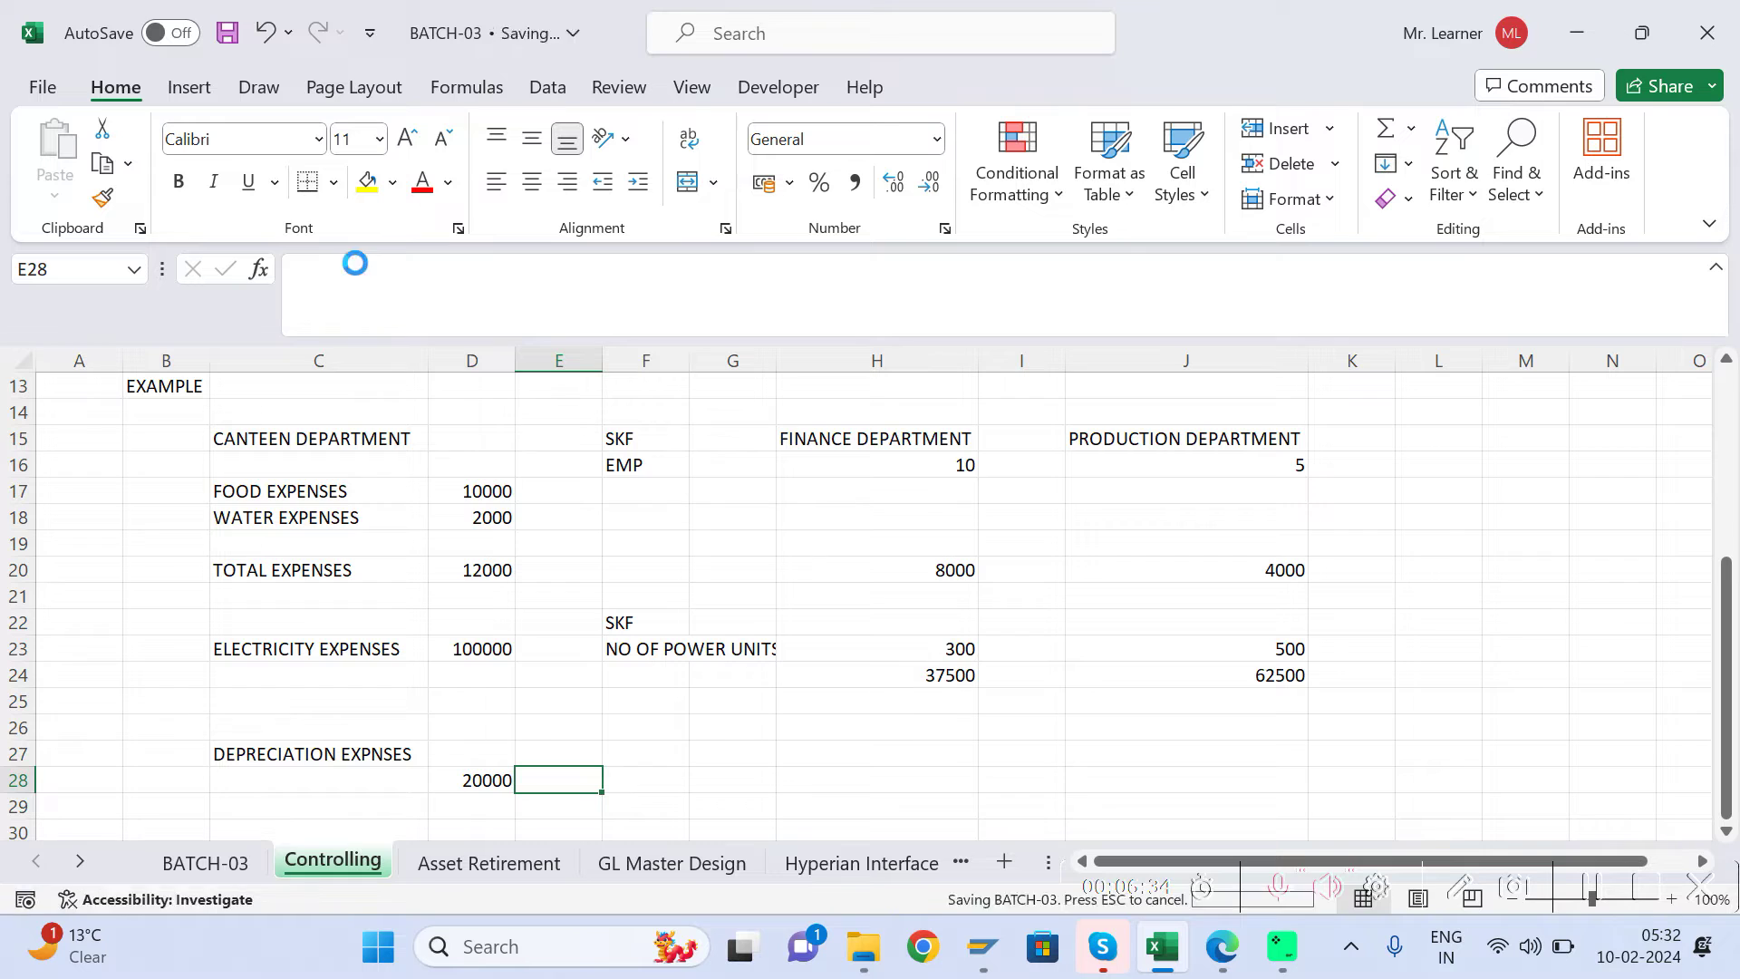
Step: Append ON BUILDING to the C27 depreciation label and save the workbook
left_click(277, 743)
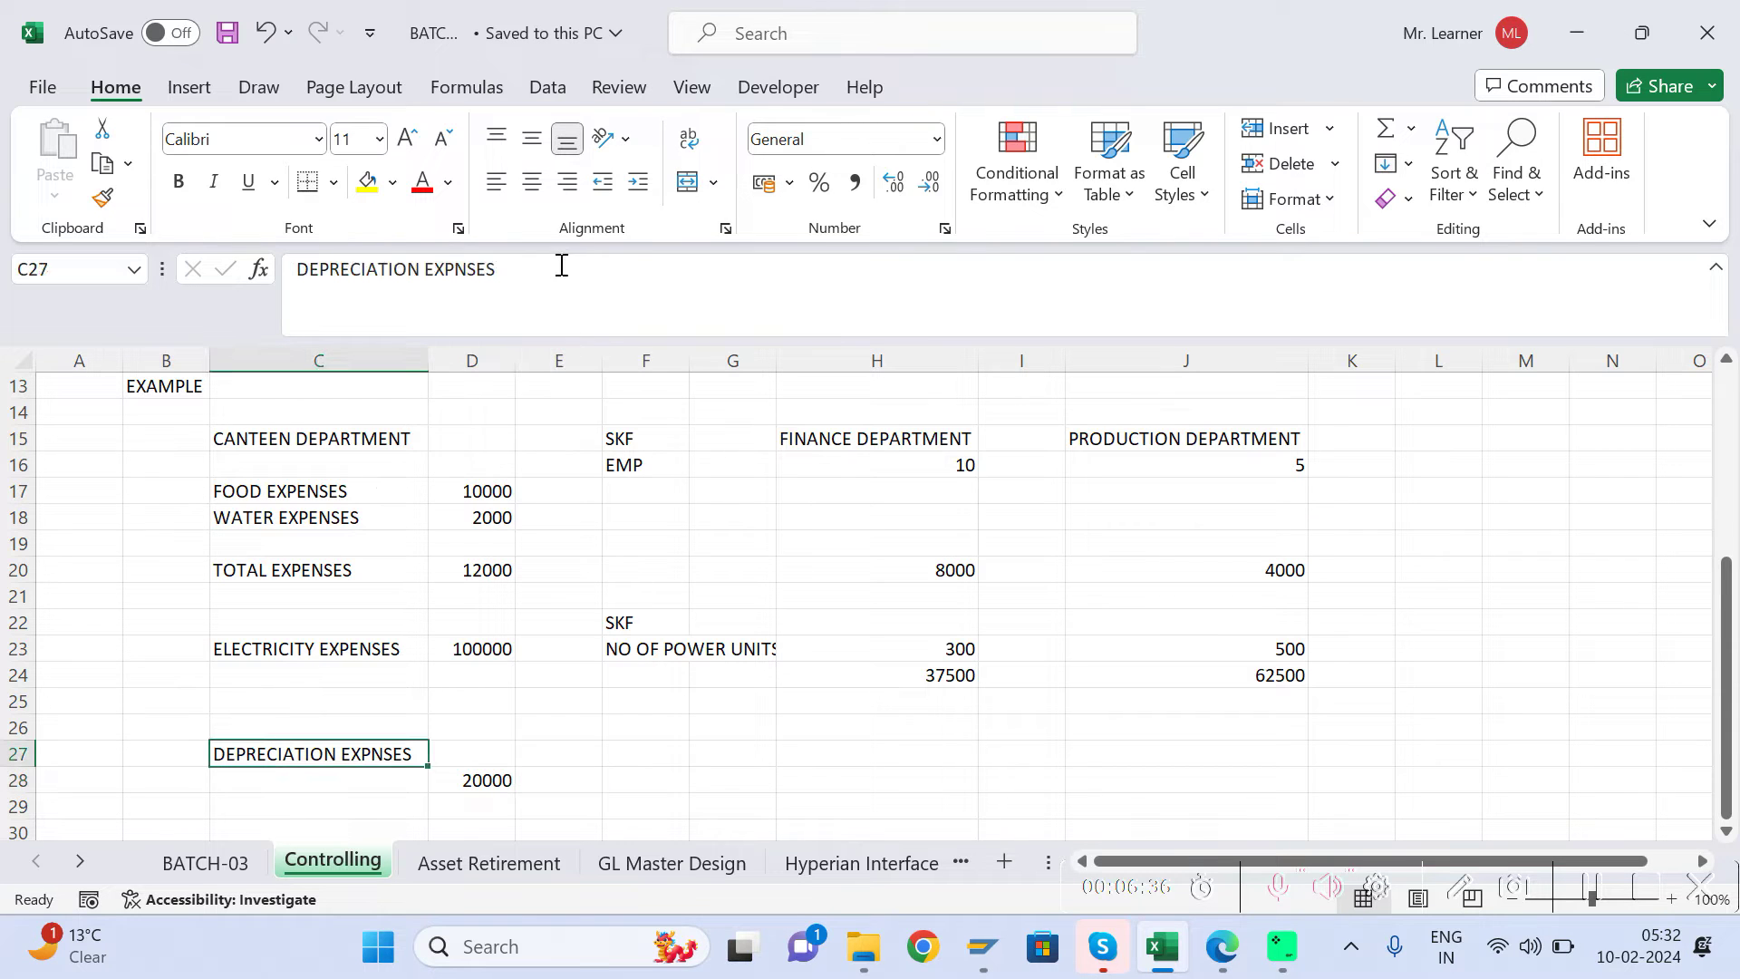
left_click(524, 275)
type("ON B")
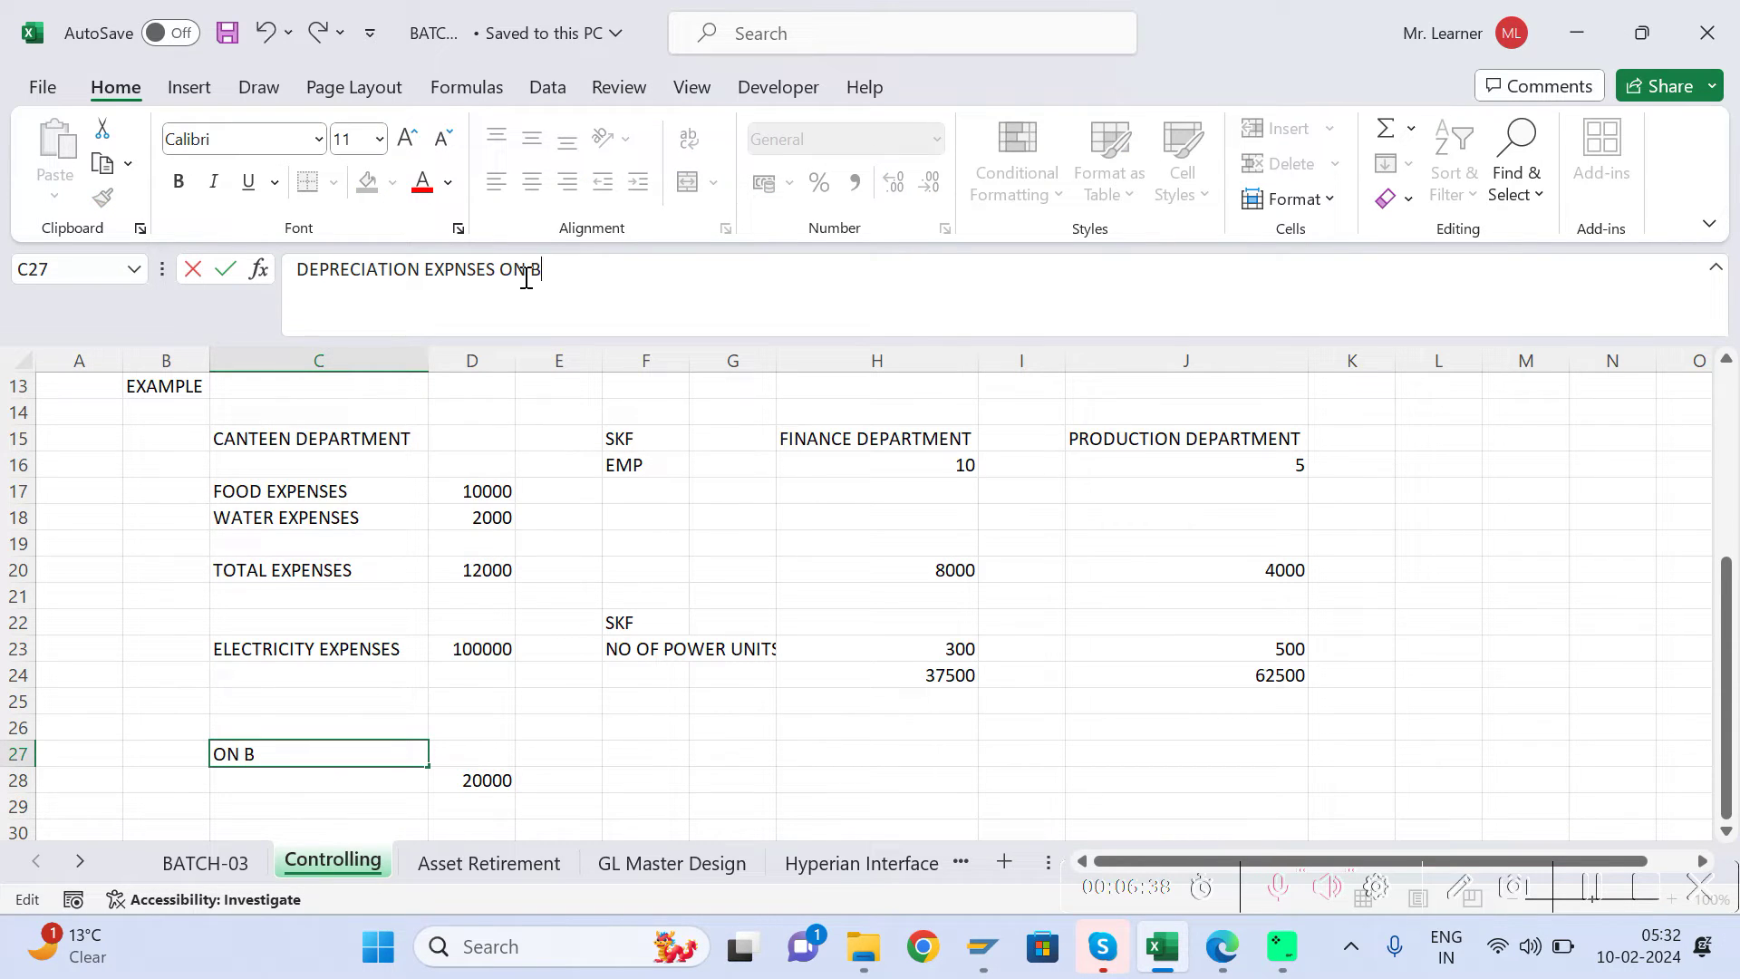
type("ILDING")
key("BackSpace")
key("BackSpace")
key("BackSpace")
key("BackSpace")
key("BackSpace")
type("UILDING")
key("Return")
key("Right")
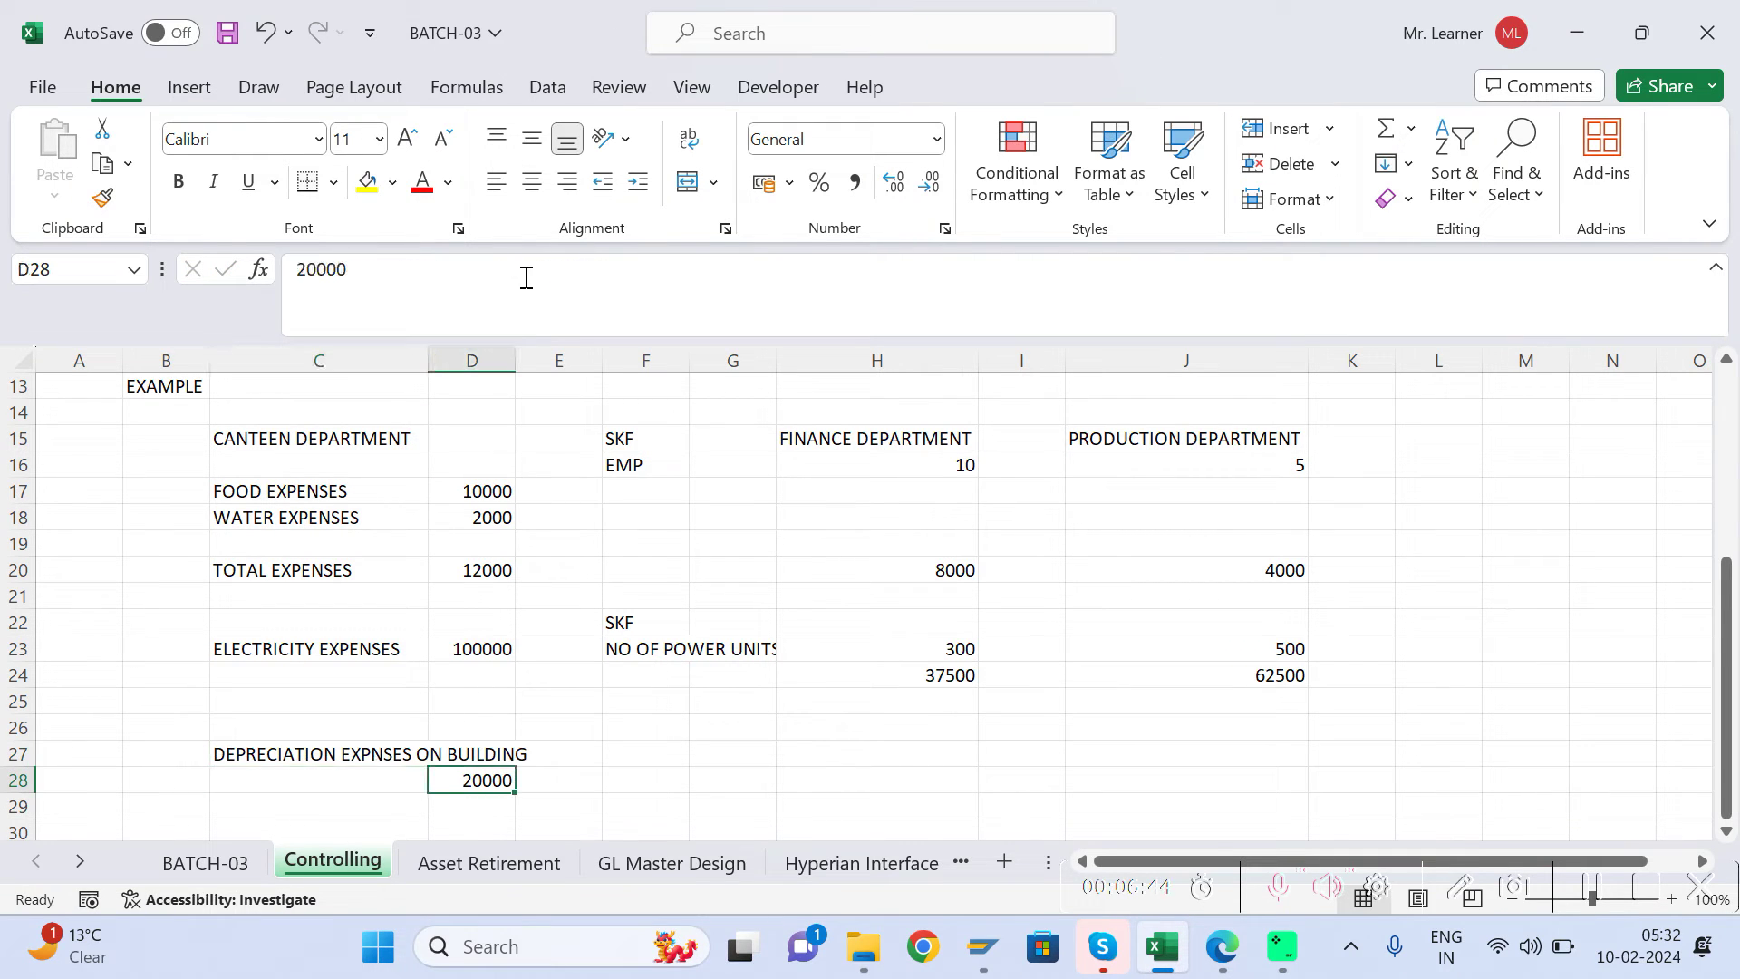
key("ctrl+s")
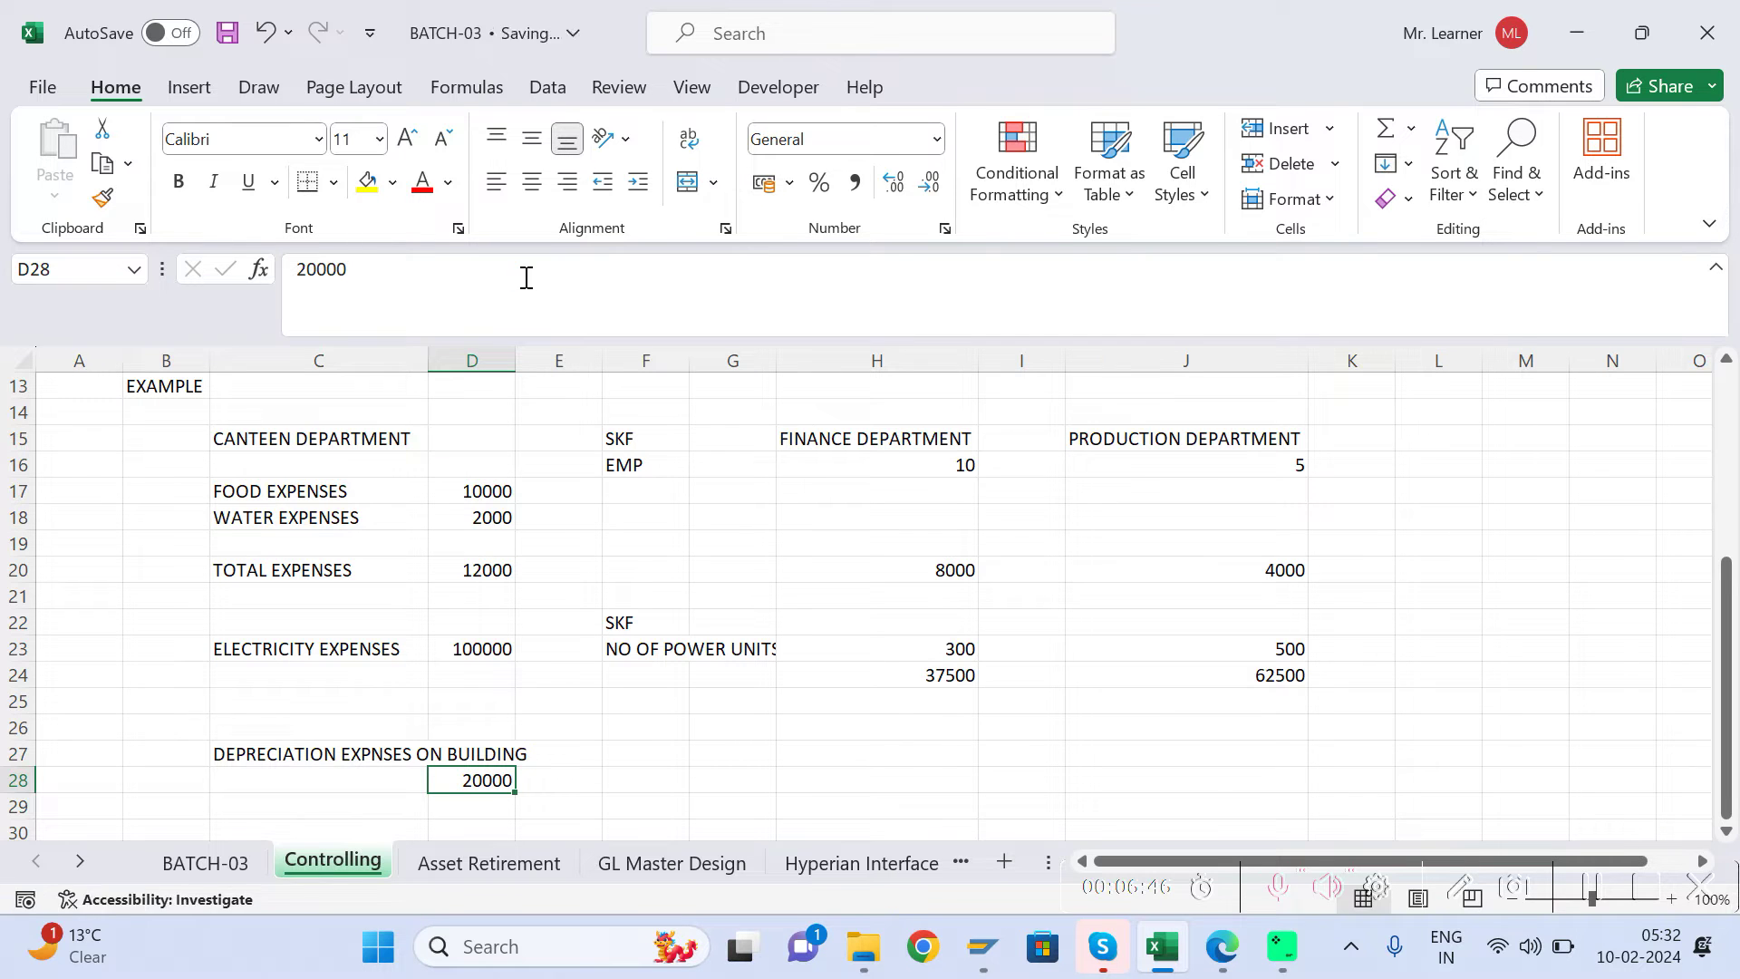
key("Up")
key("Left")
key("Left")
key("Right")
key("Right")
key("Right")
key("Right")
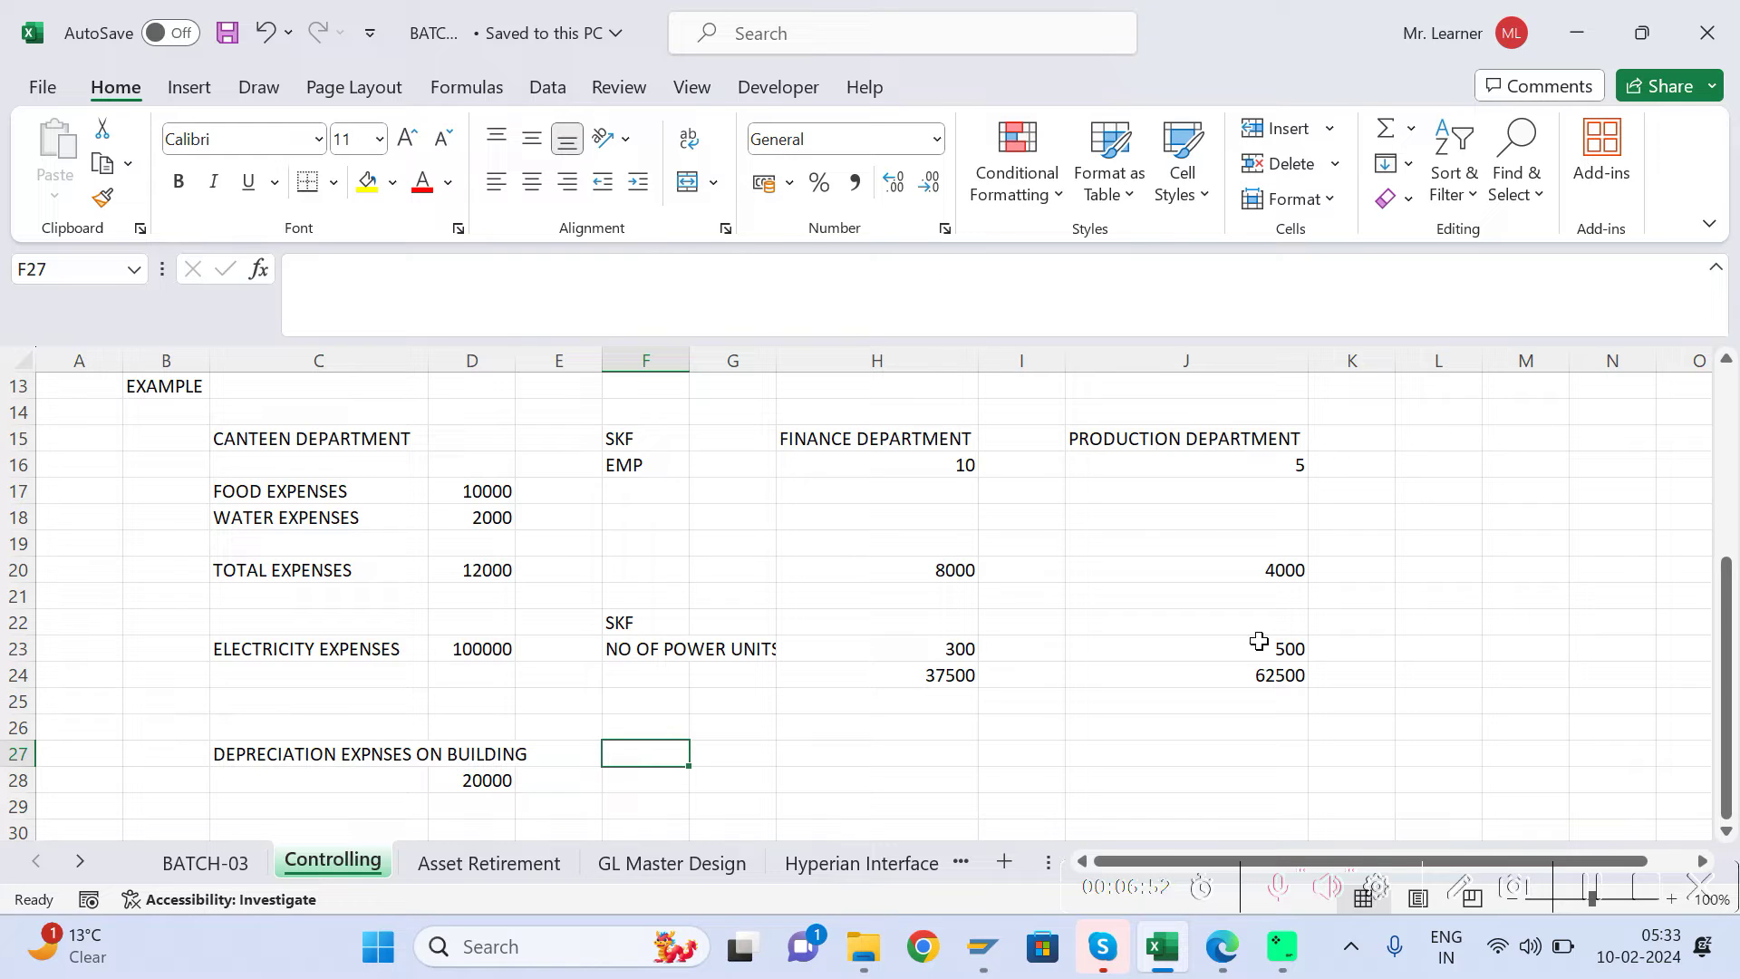
left_click(849, 761)
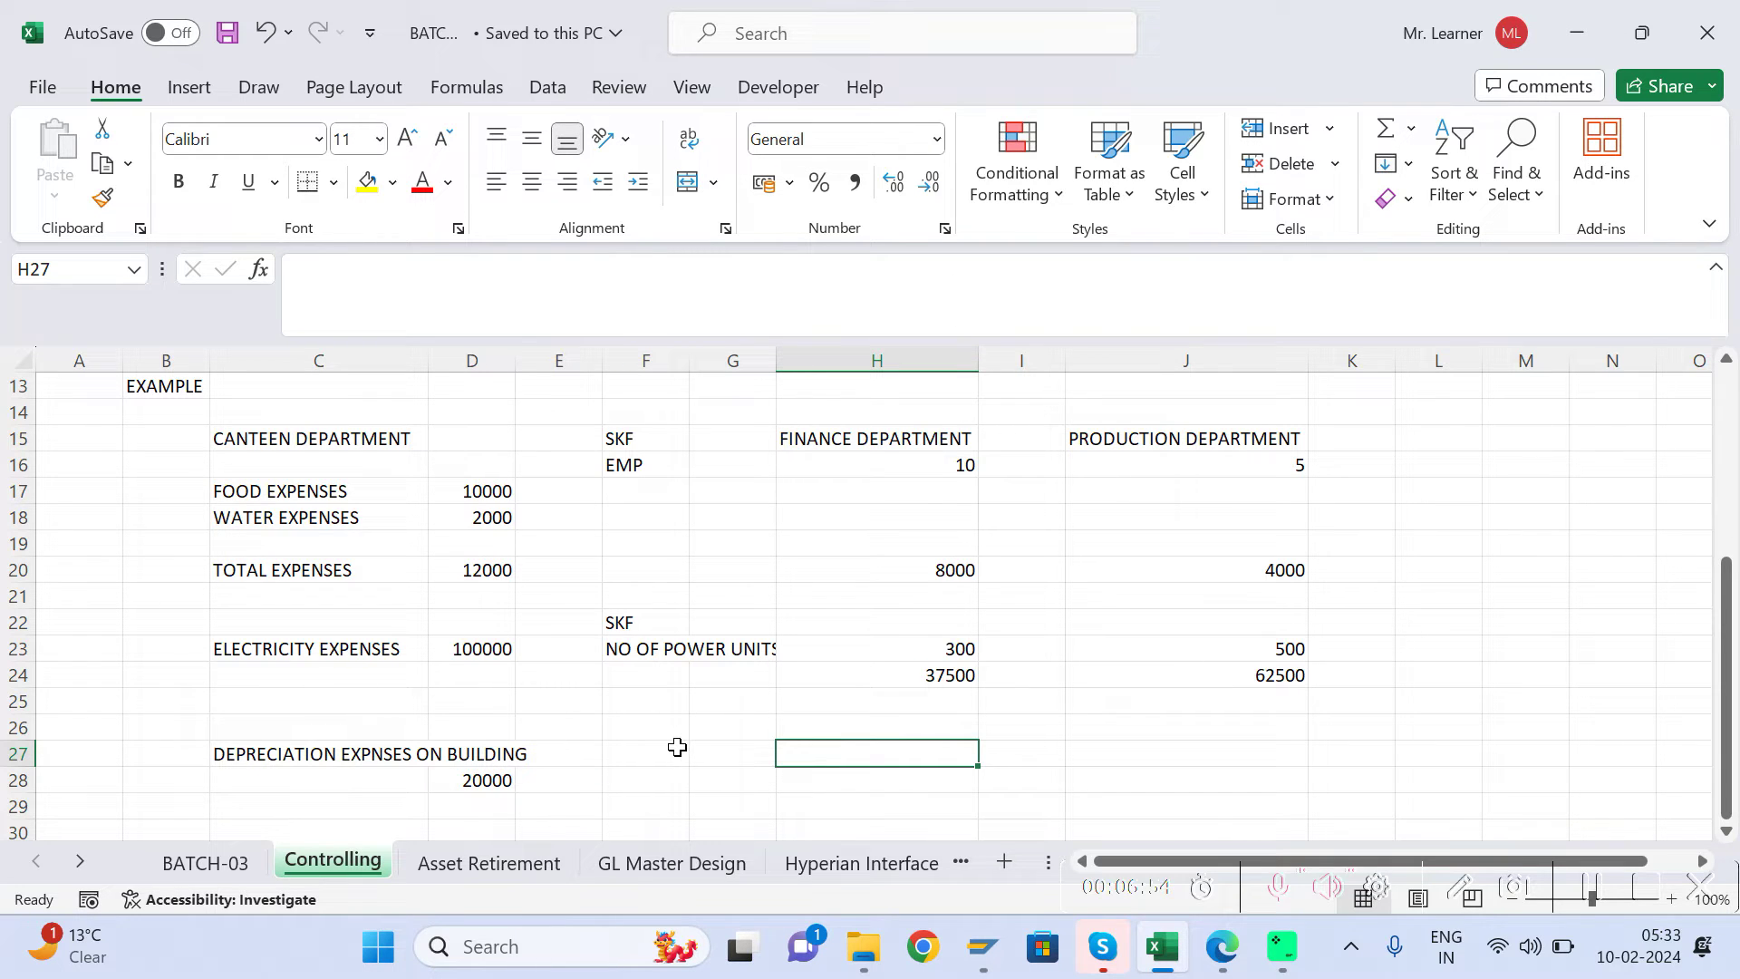
left_click(497, 782)
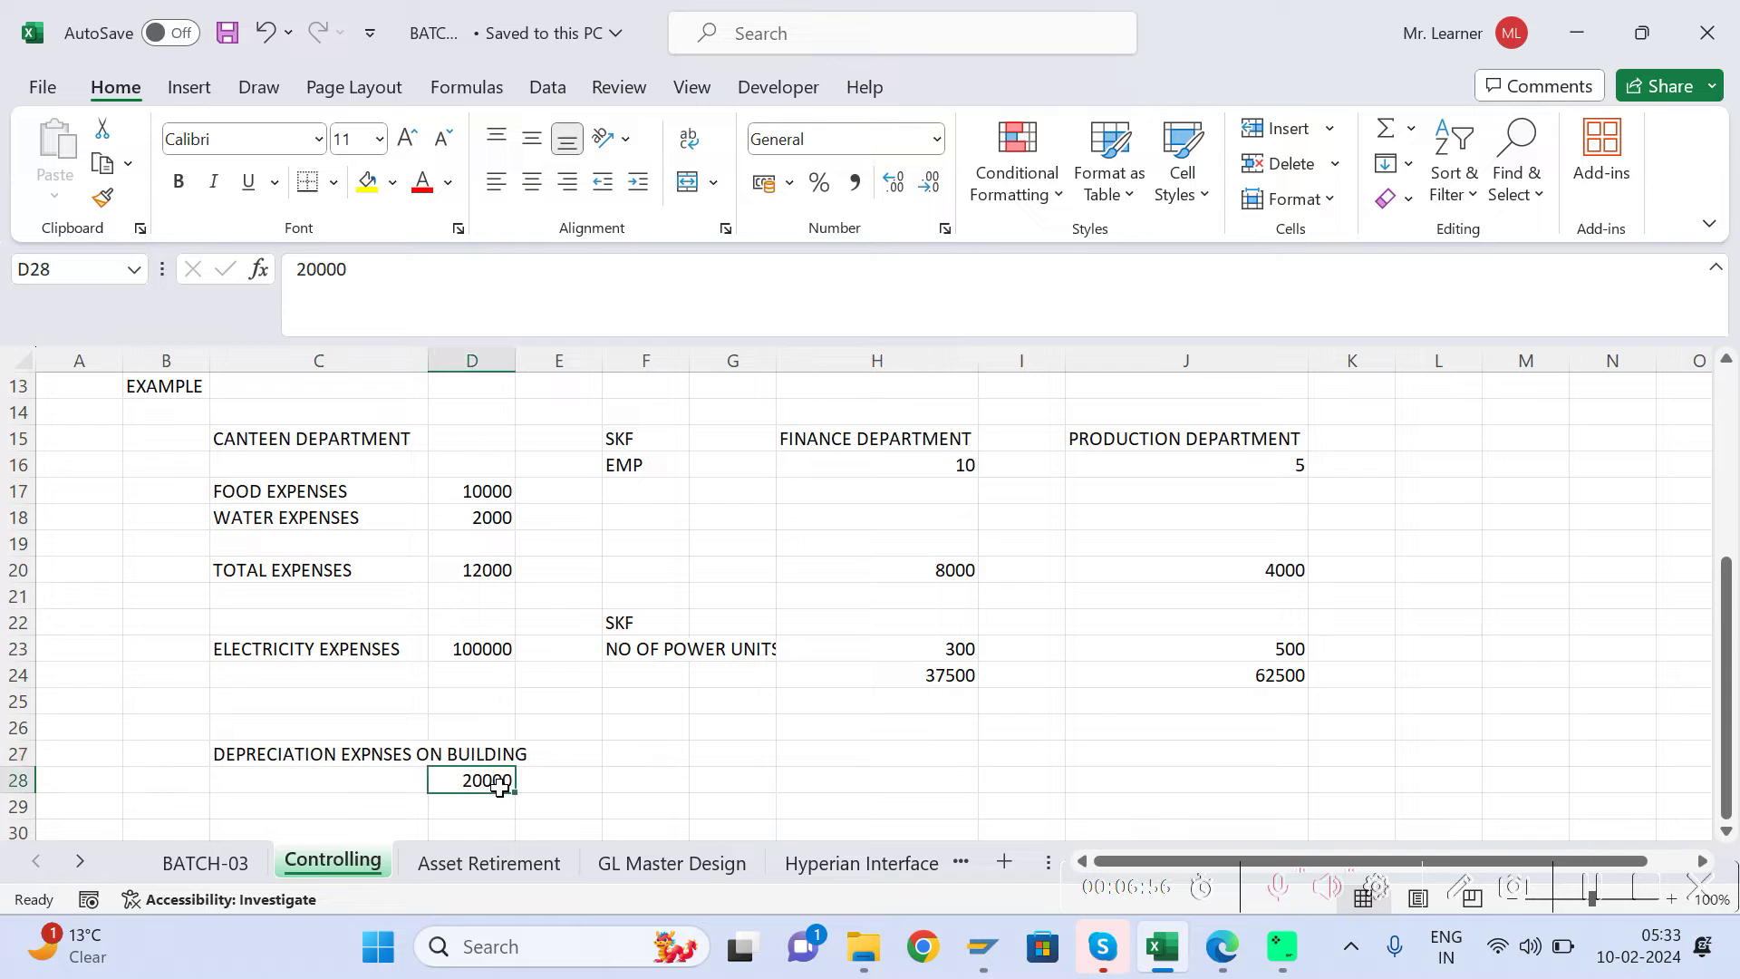
left_click(645, 745)
Step: Label the third key-figure block with SKF in F26 and AREA in F27, then save
key("Up")
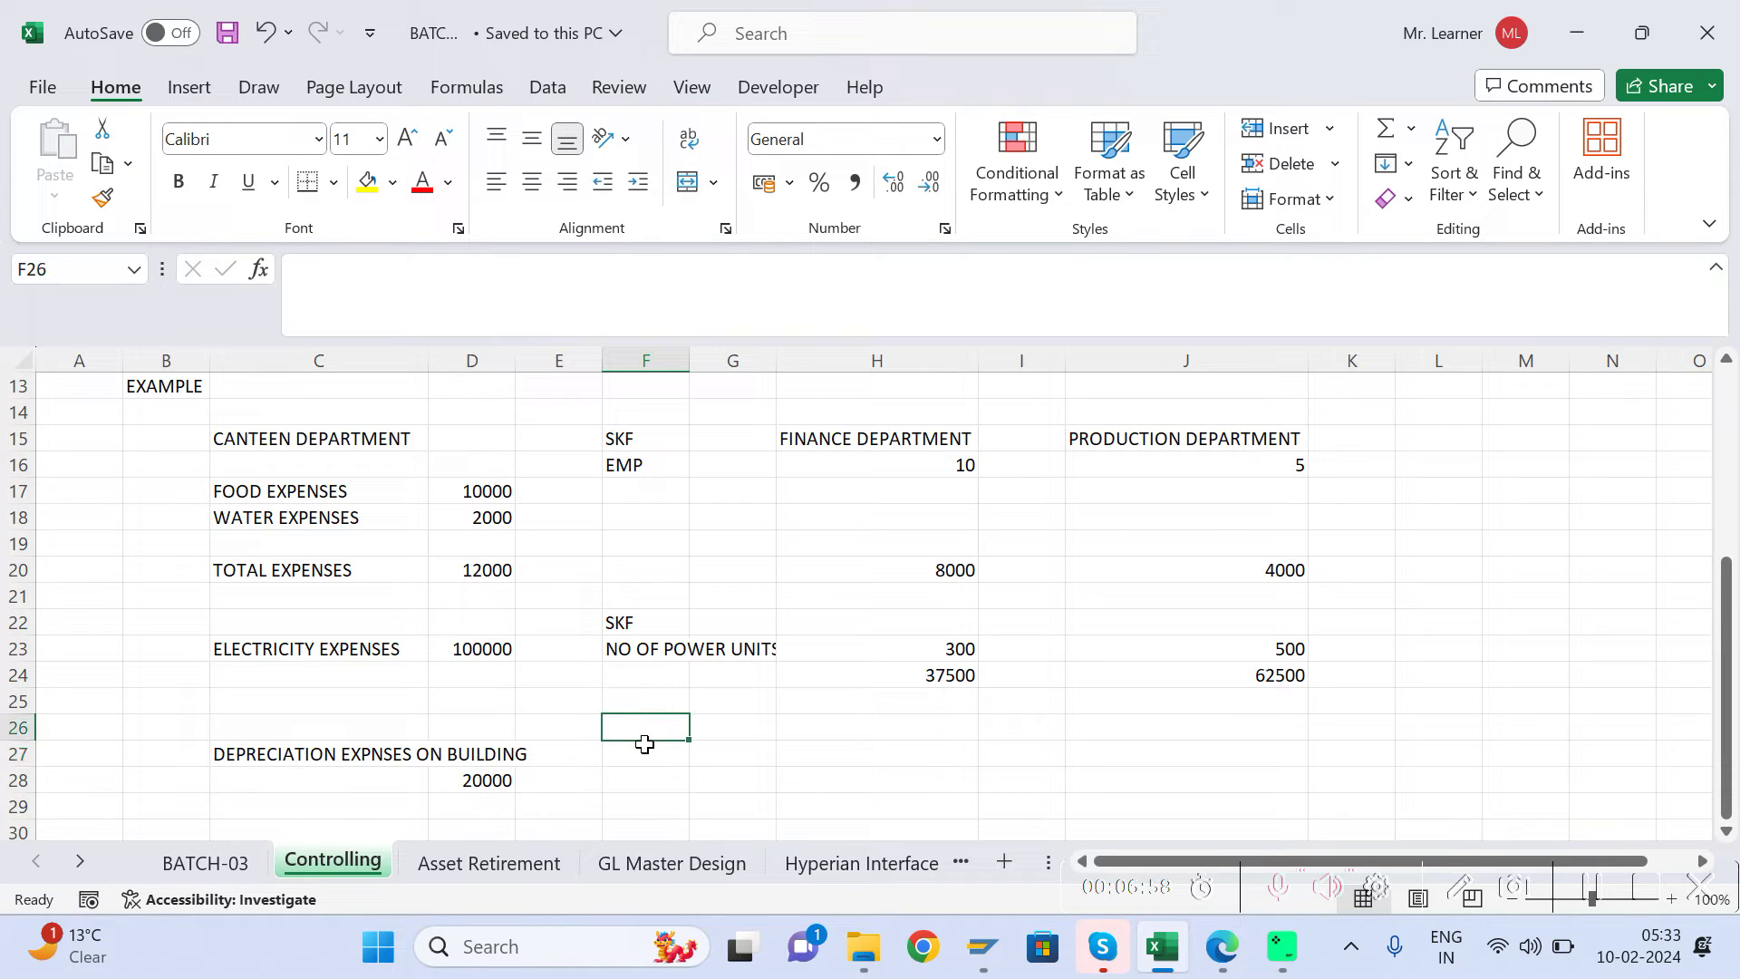
type("SKF")
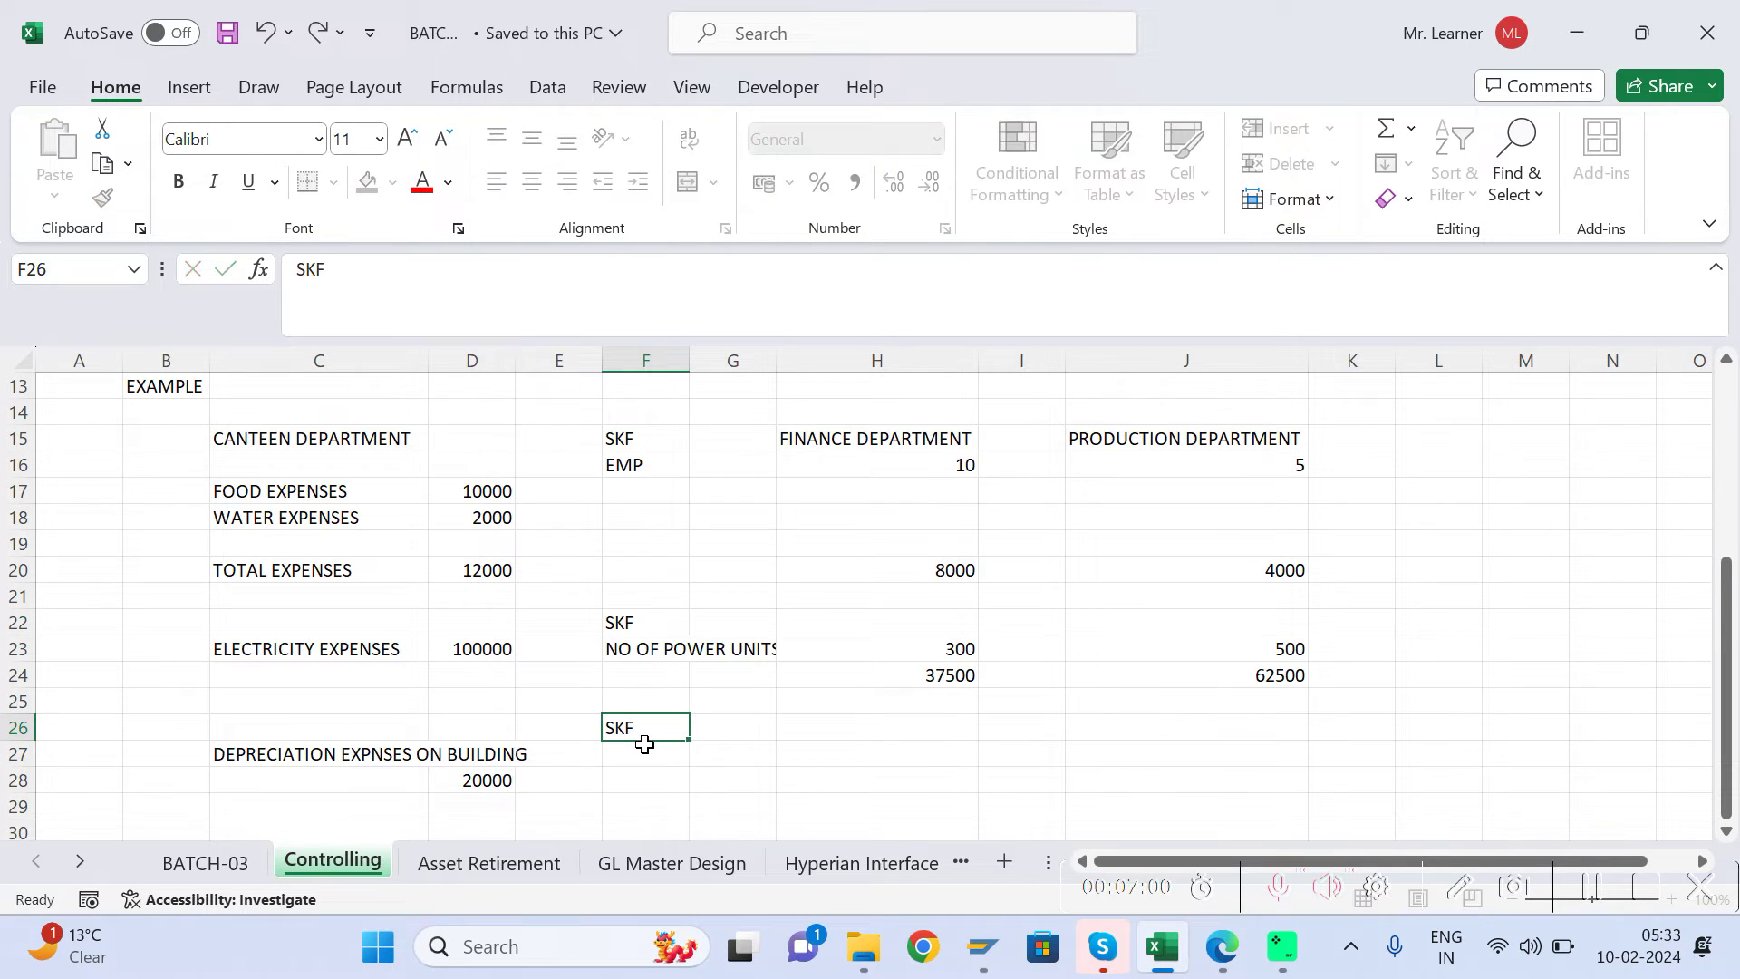
key("Return")
key("Down")
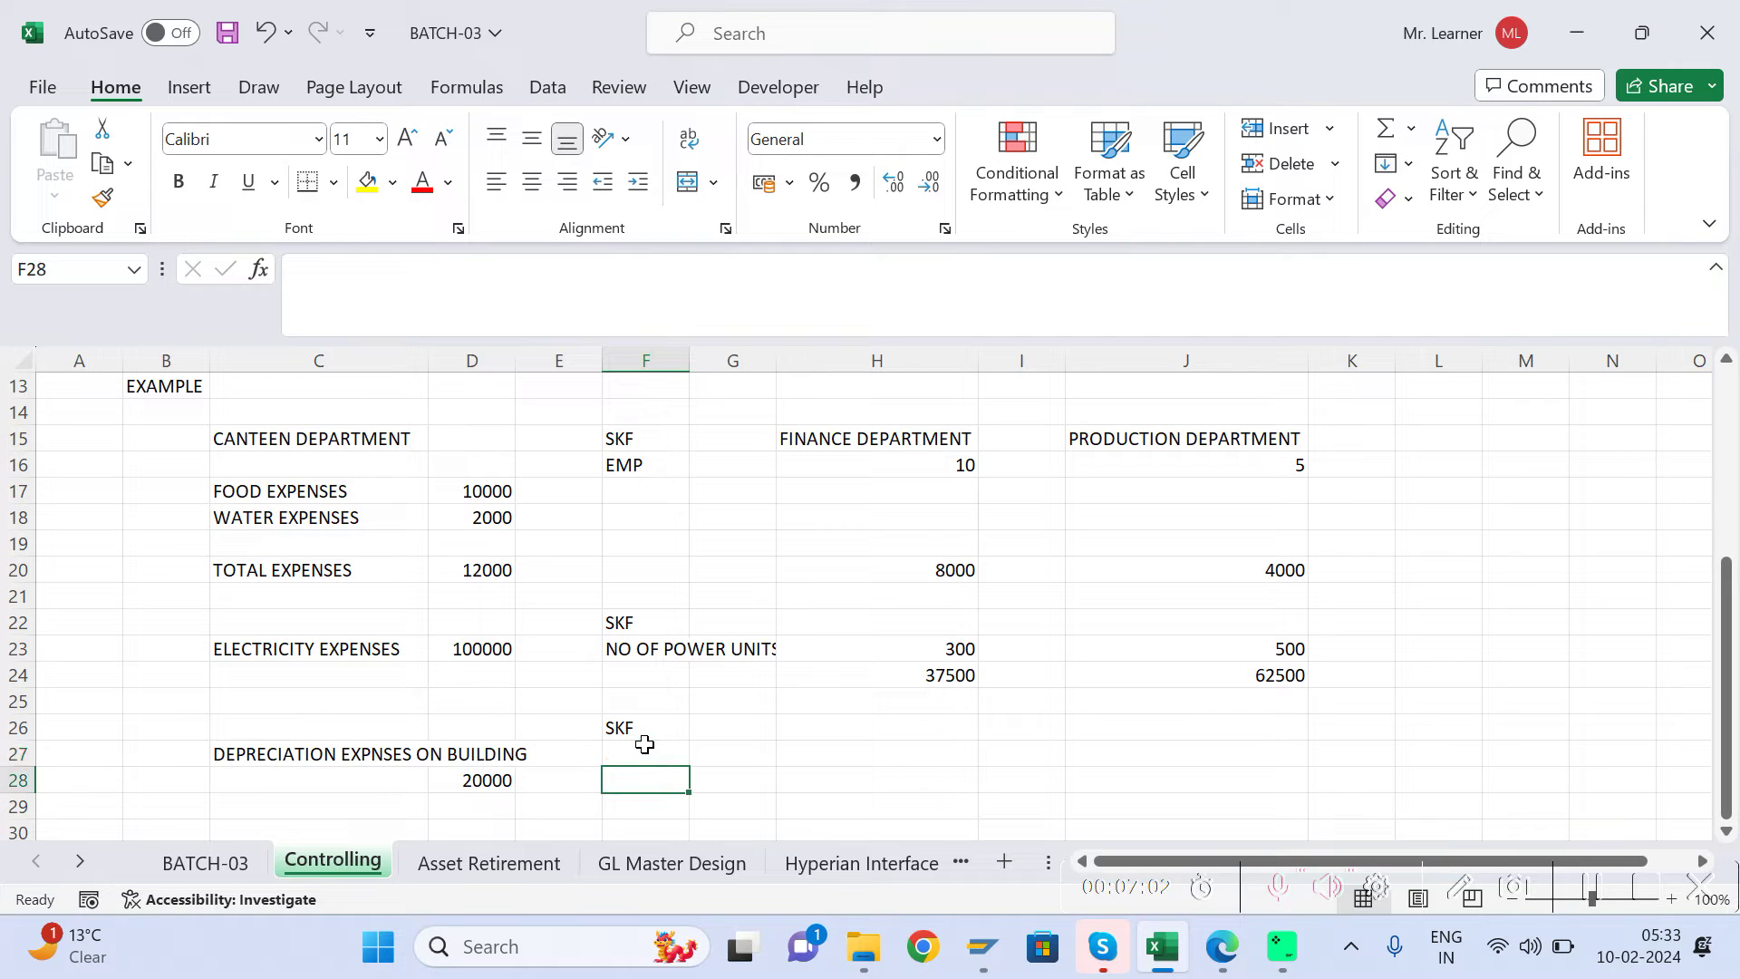
key("Up")
type("AREA")
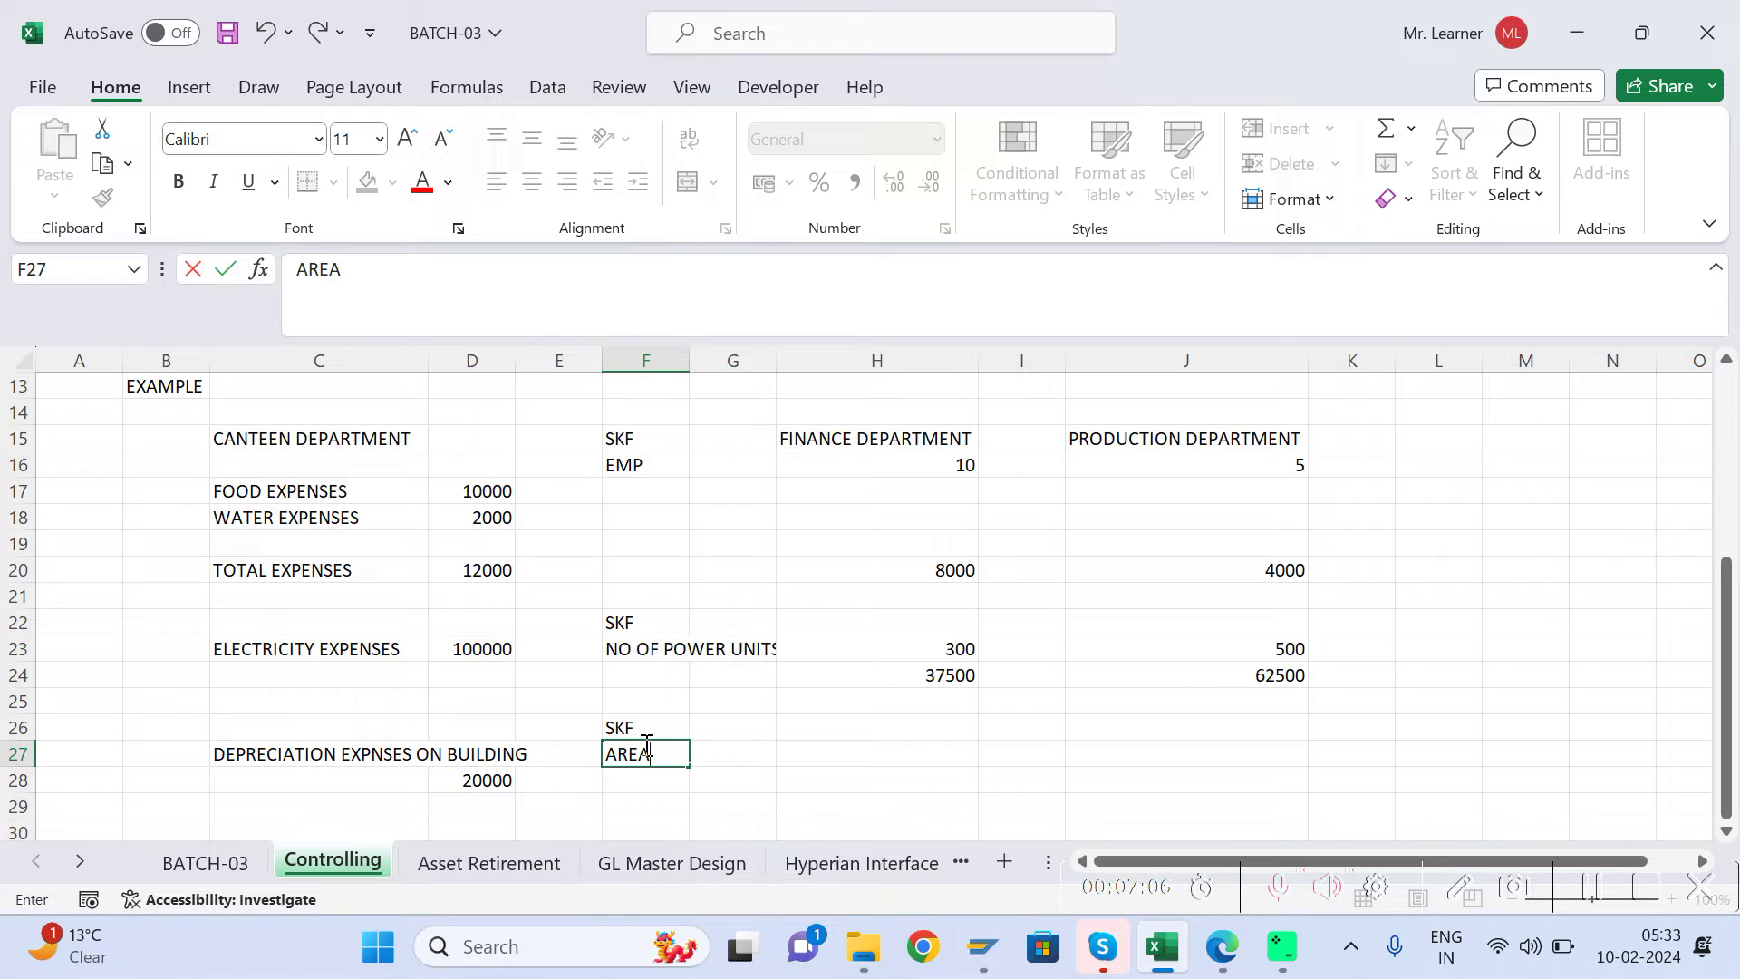
key("Return")
key("ctrl+s")
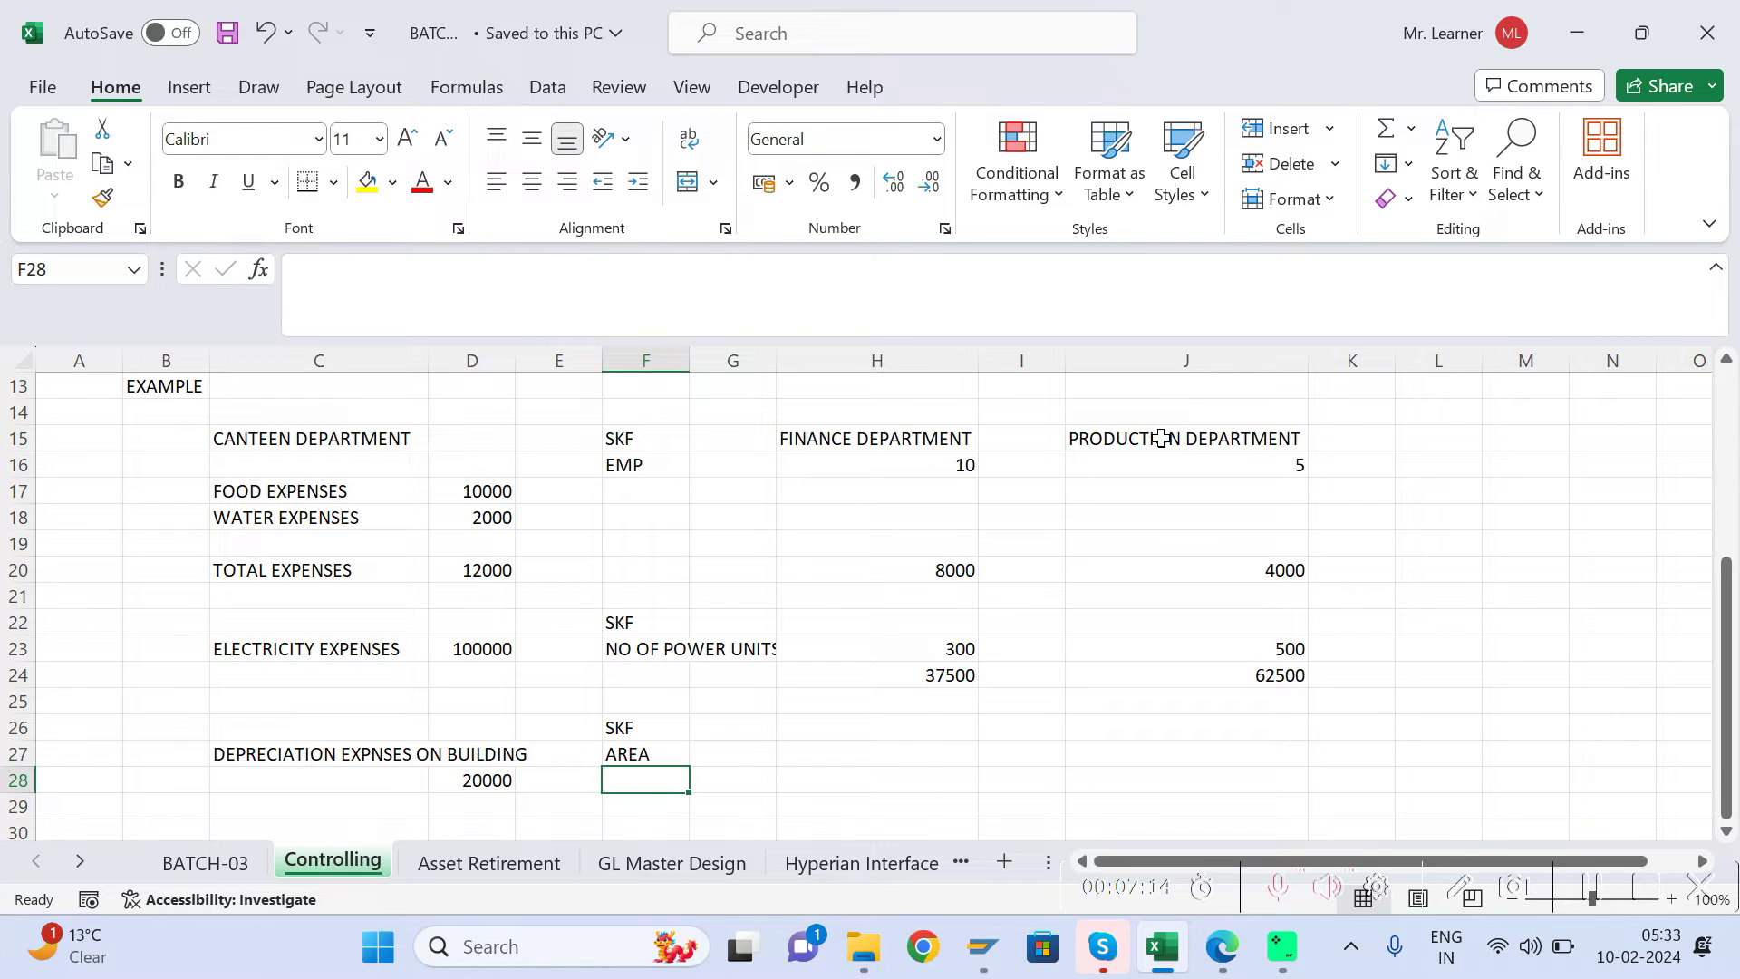
Step: Enter areas of 300 for Finance in H27 and 700 for Production in J27, then save
left_click(888, 755)
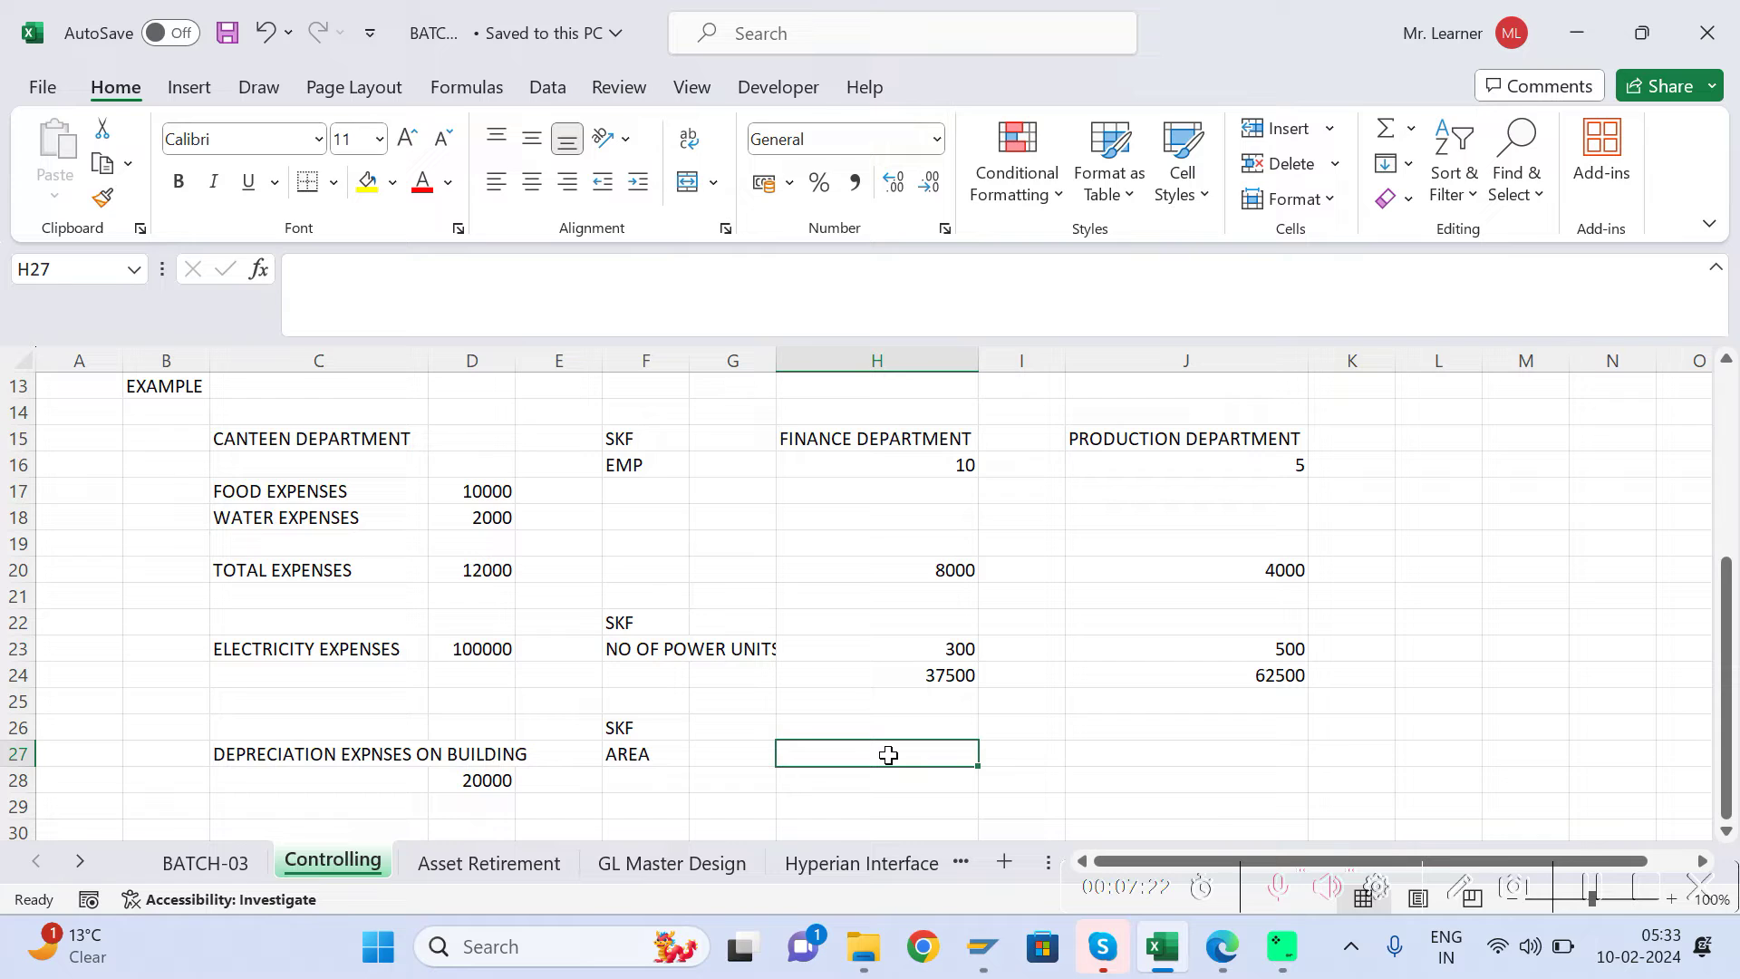
type("300")
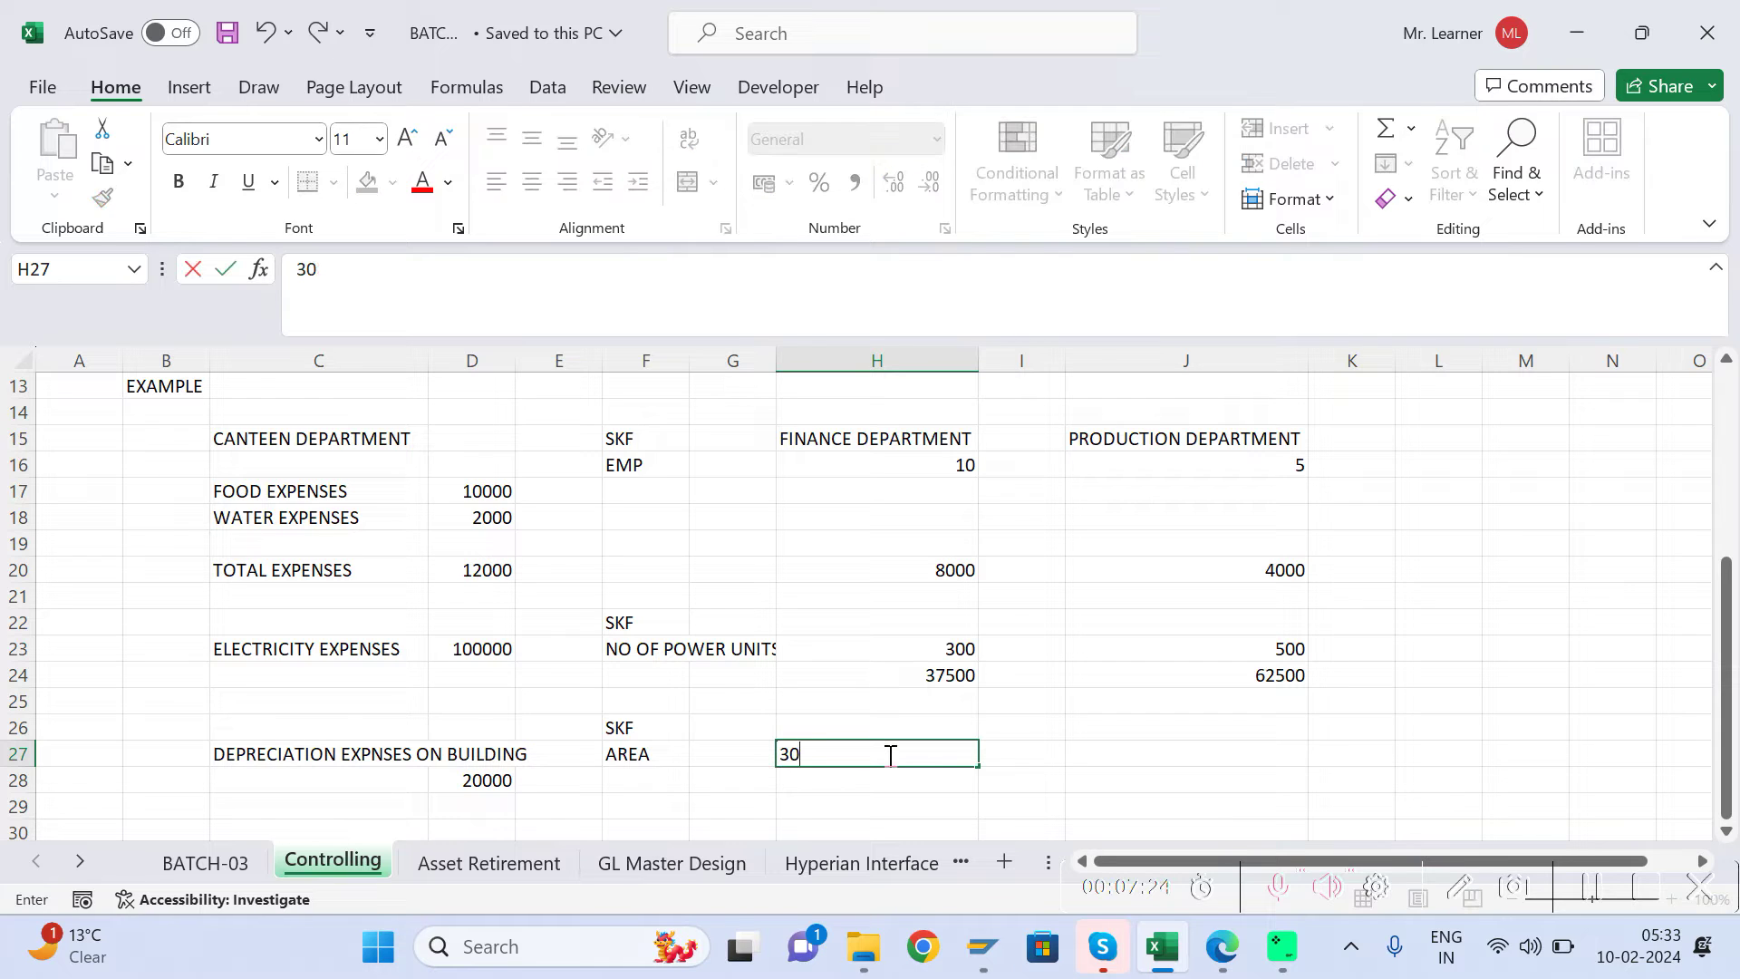
key("Tab")
key("Tab")
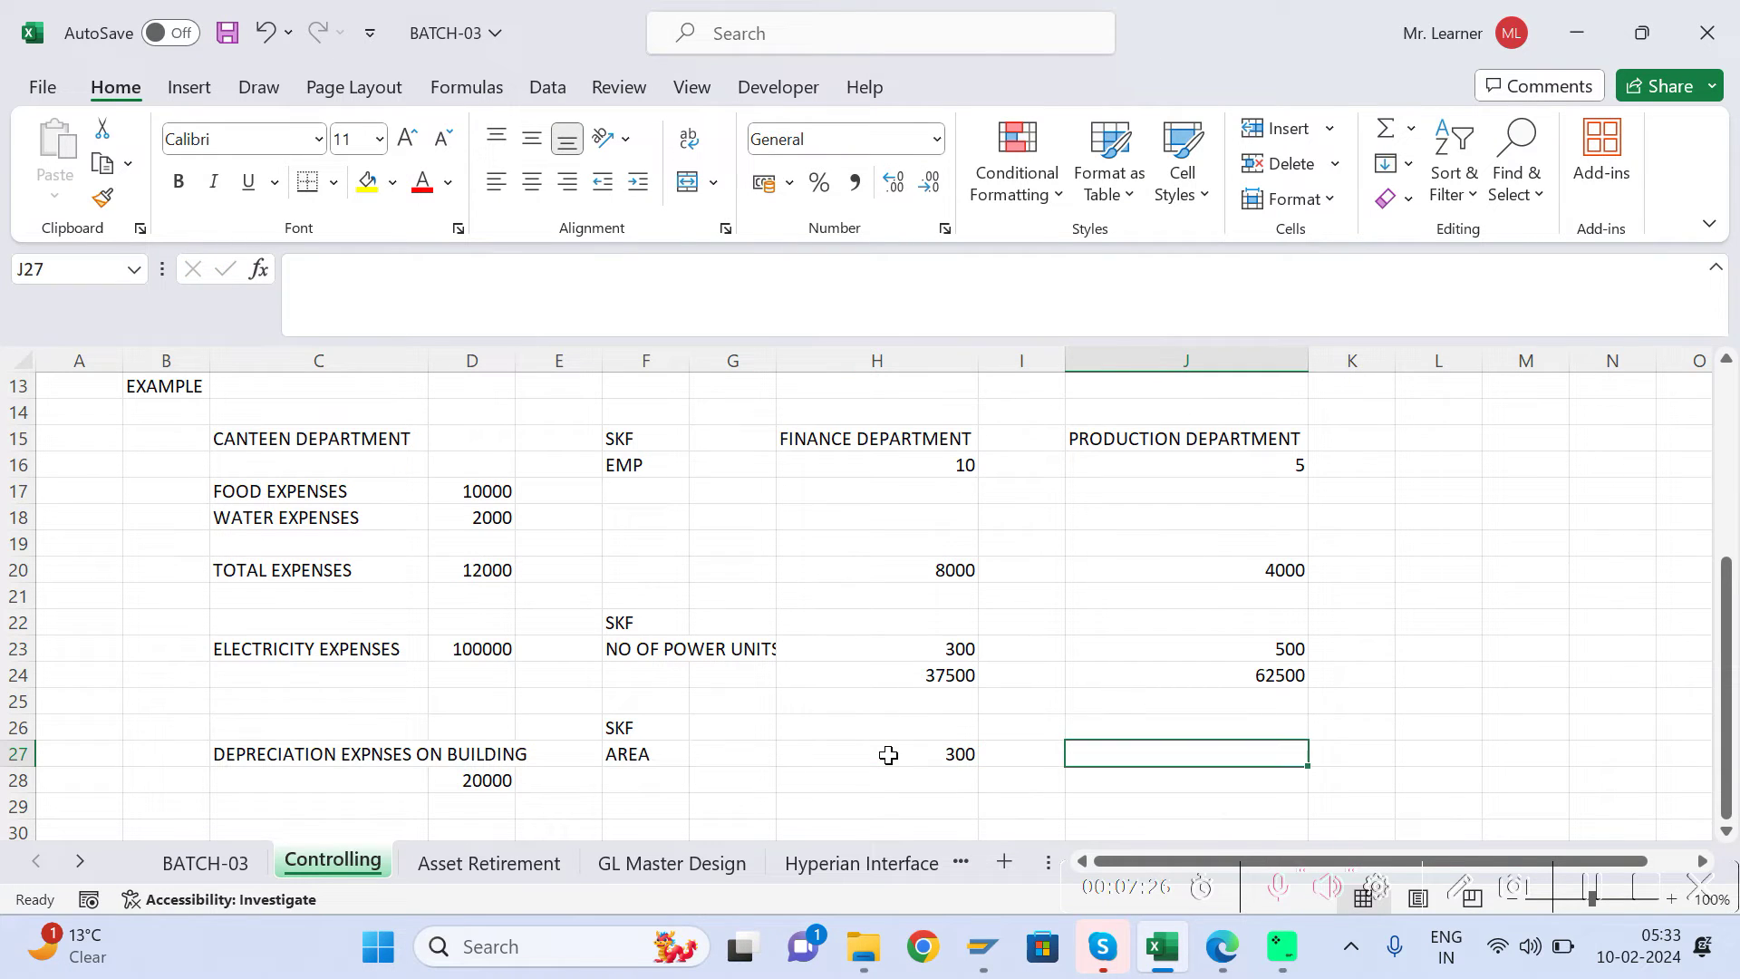
type("700")
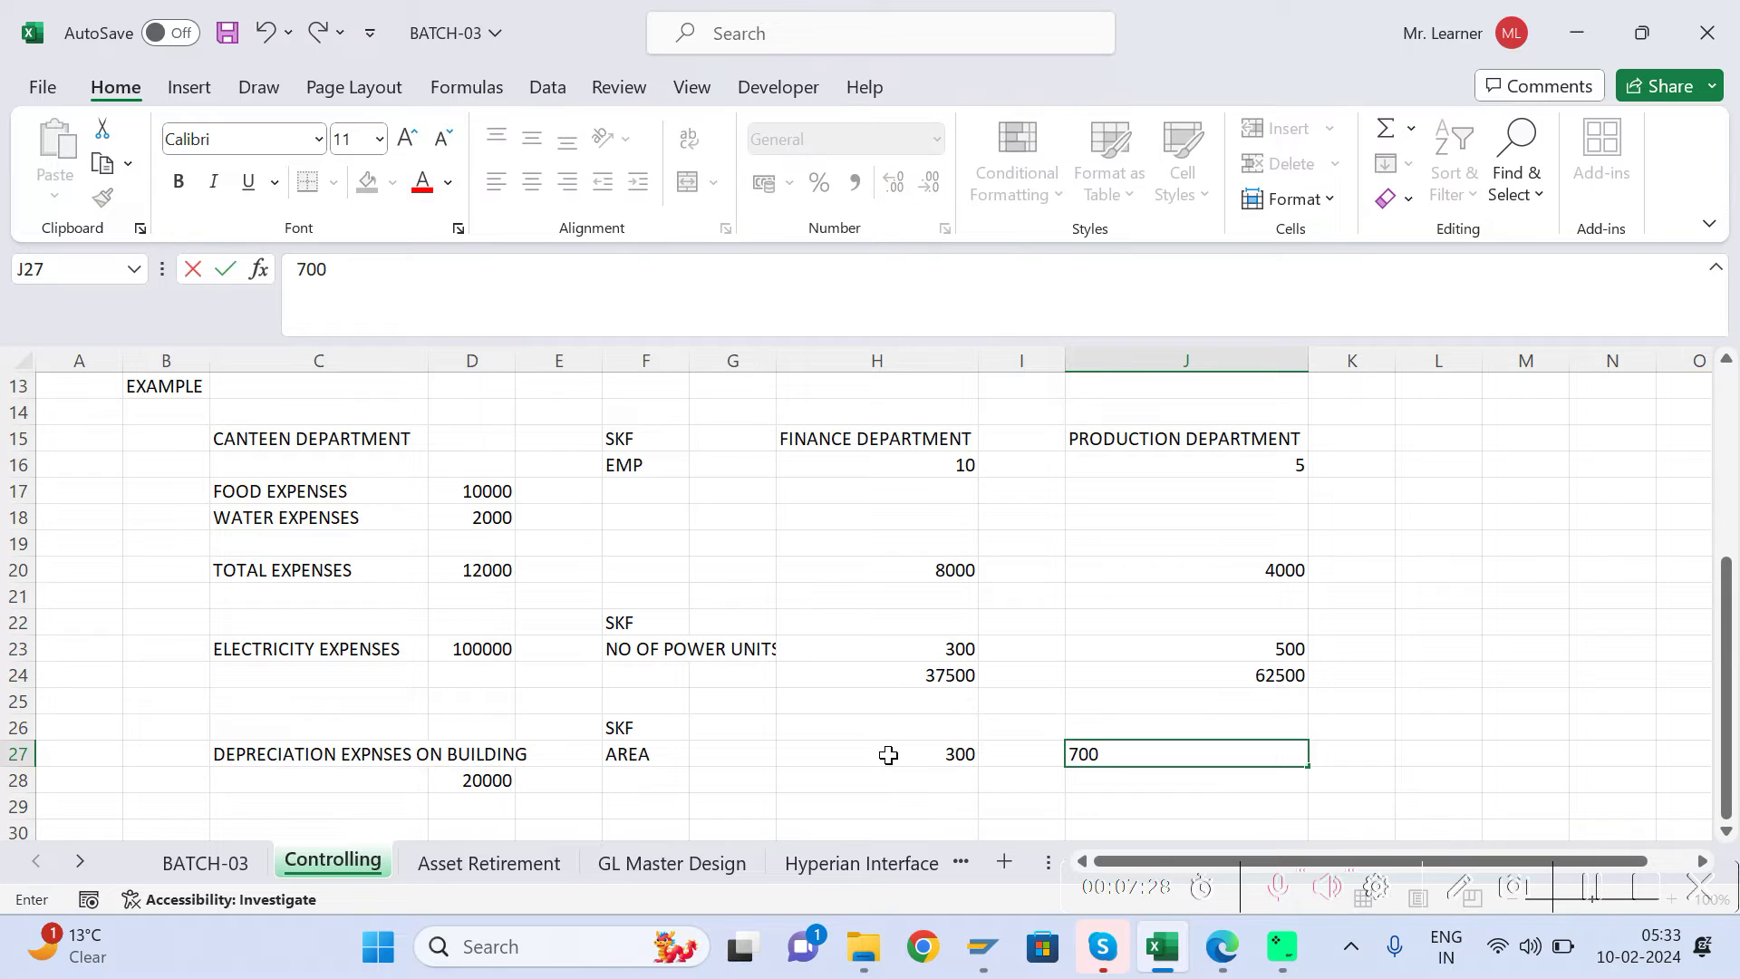
key("Return")
key("ctrl+s")
key("Left")
key("Left")
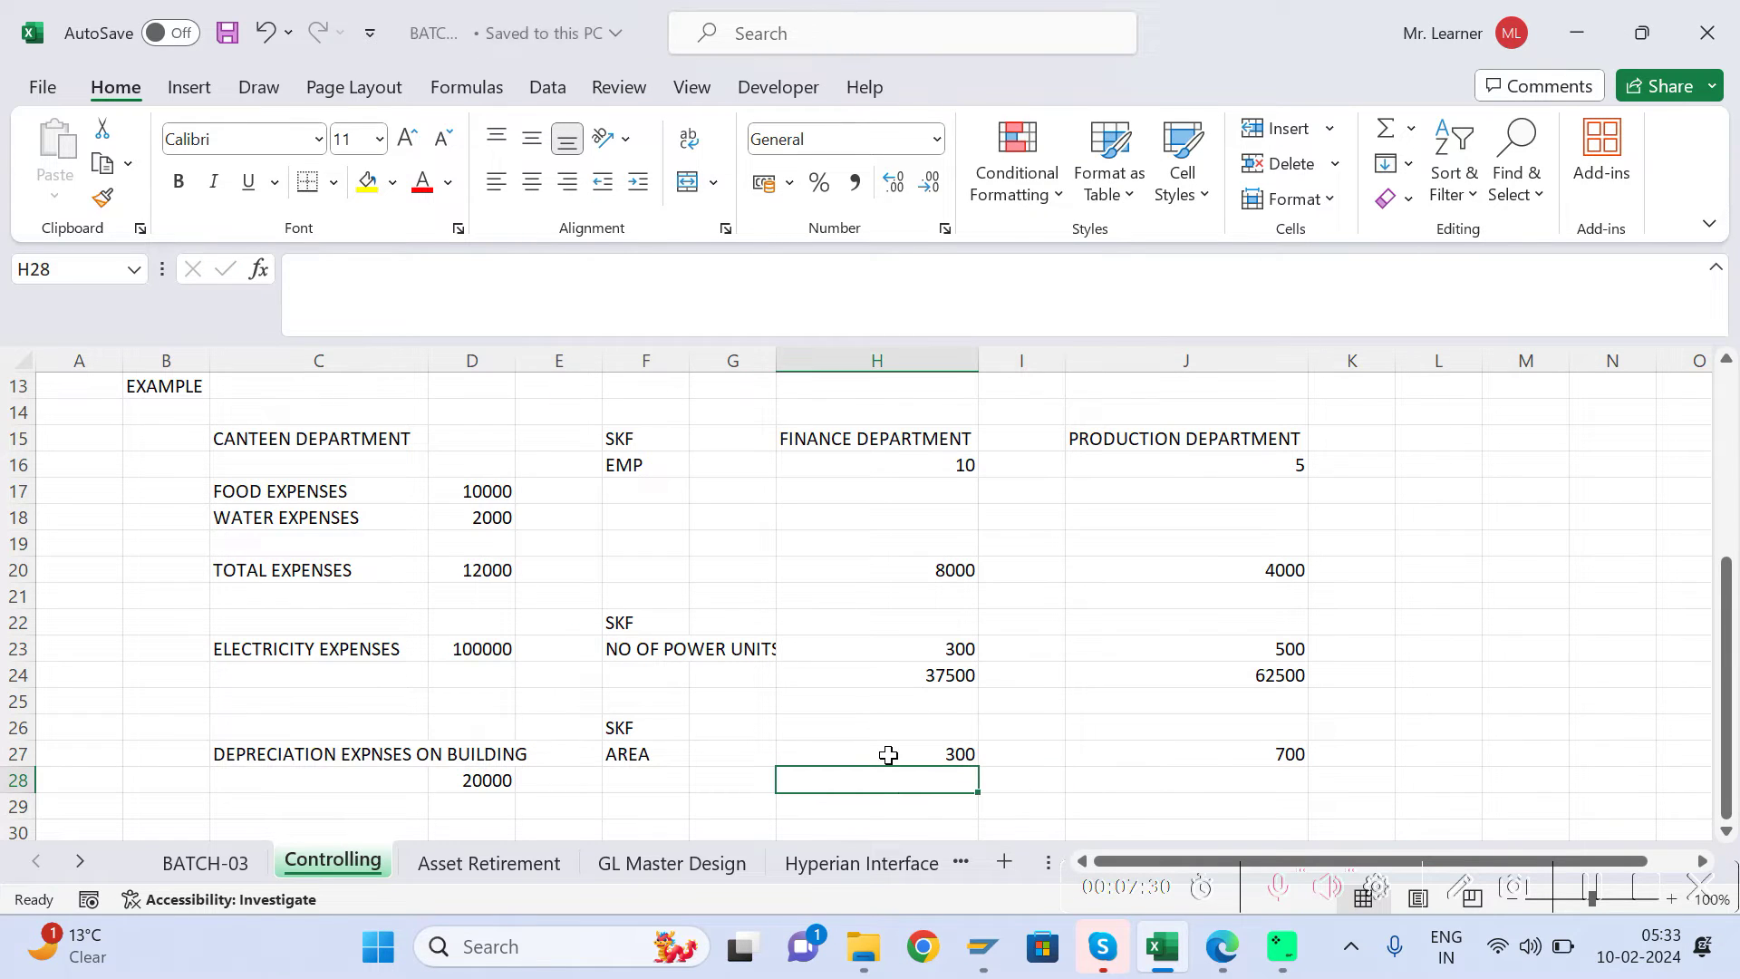
key("Down")
Step: Enter =D28/1000*H27 in H29, giving Finance 6000 of the depreciation
type("=")
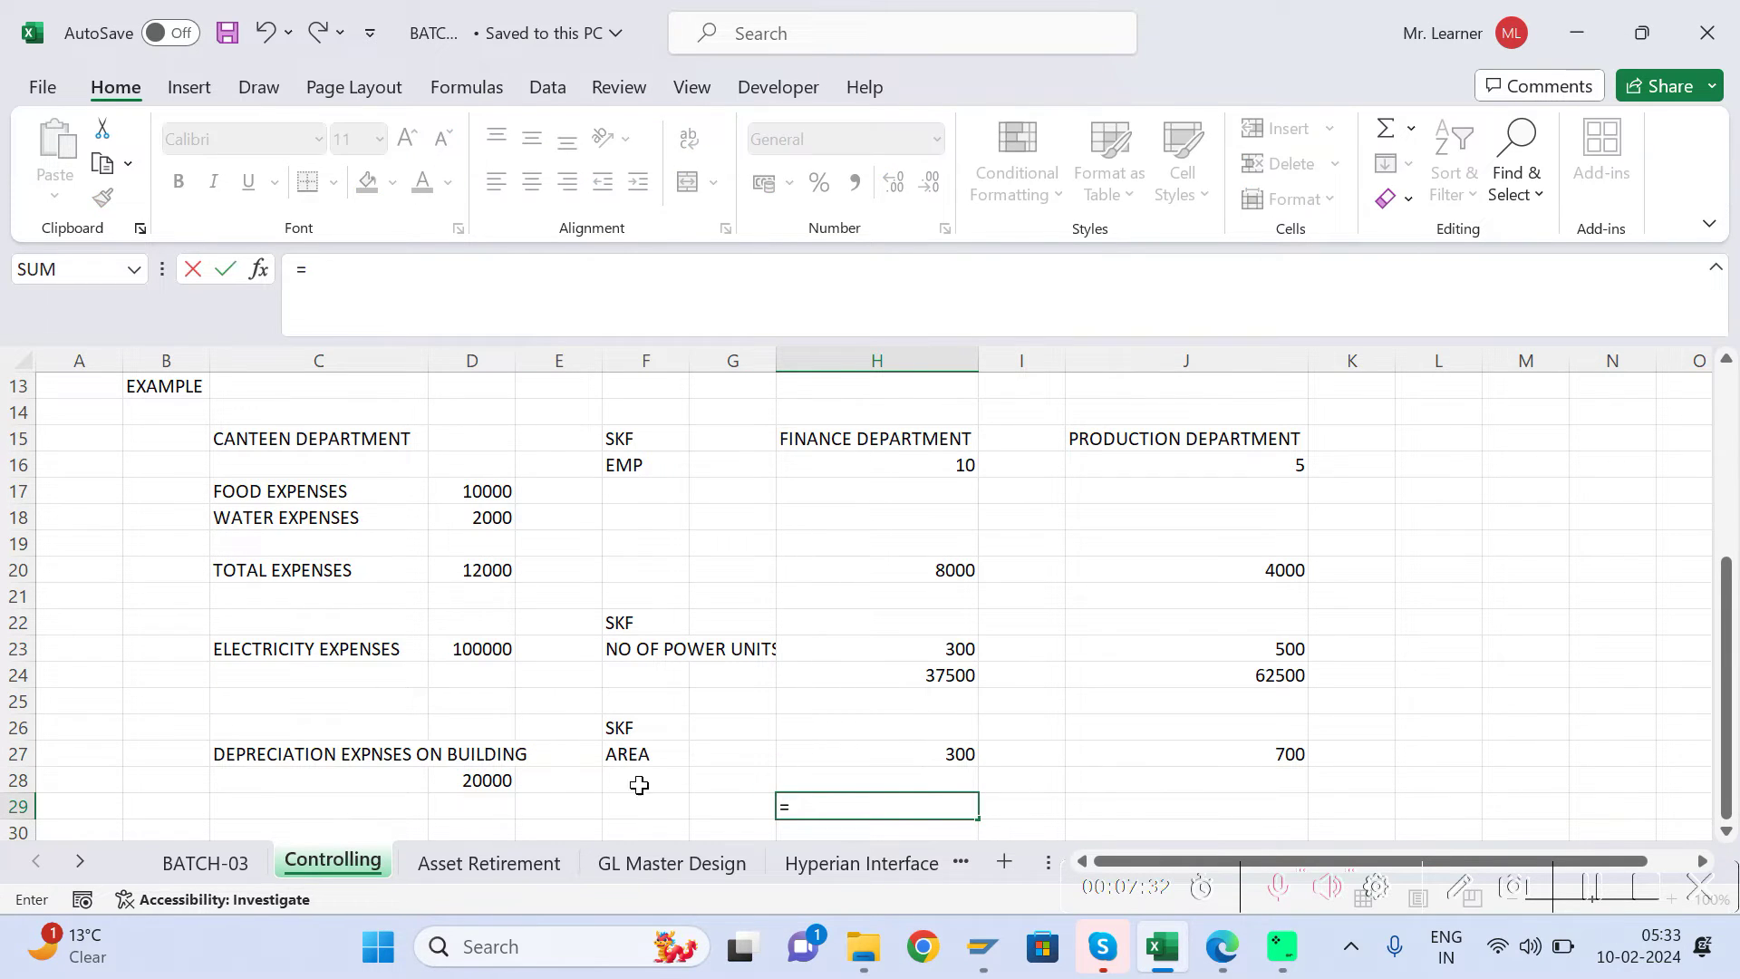
left_click(497, 781)
type("/")
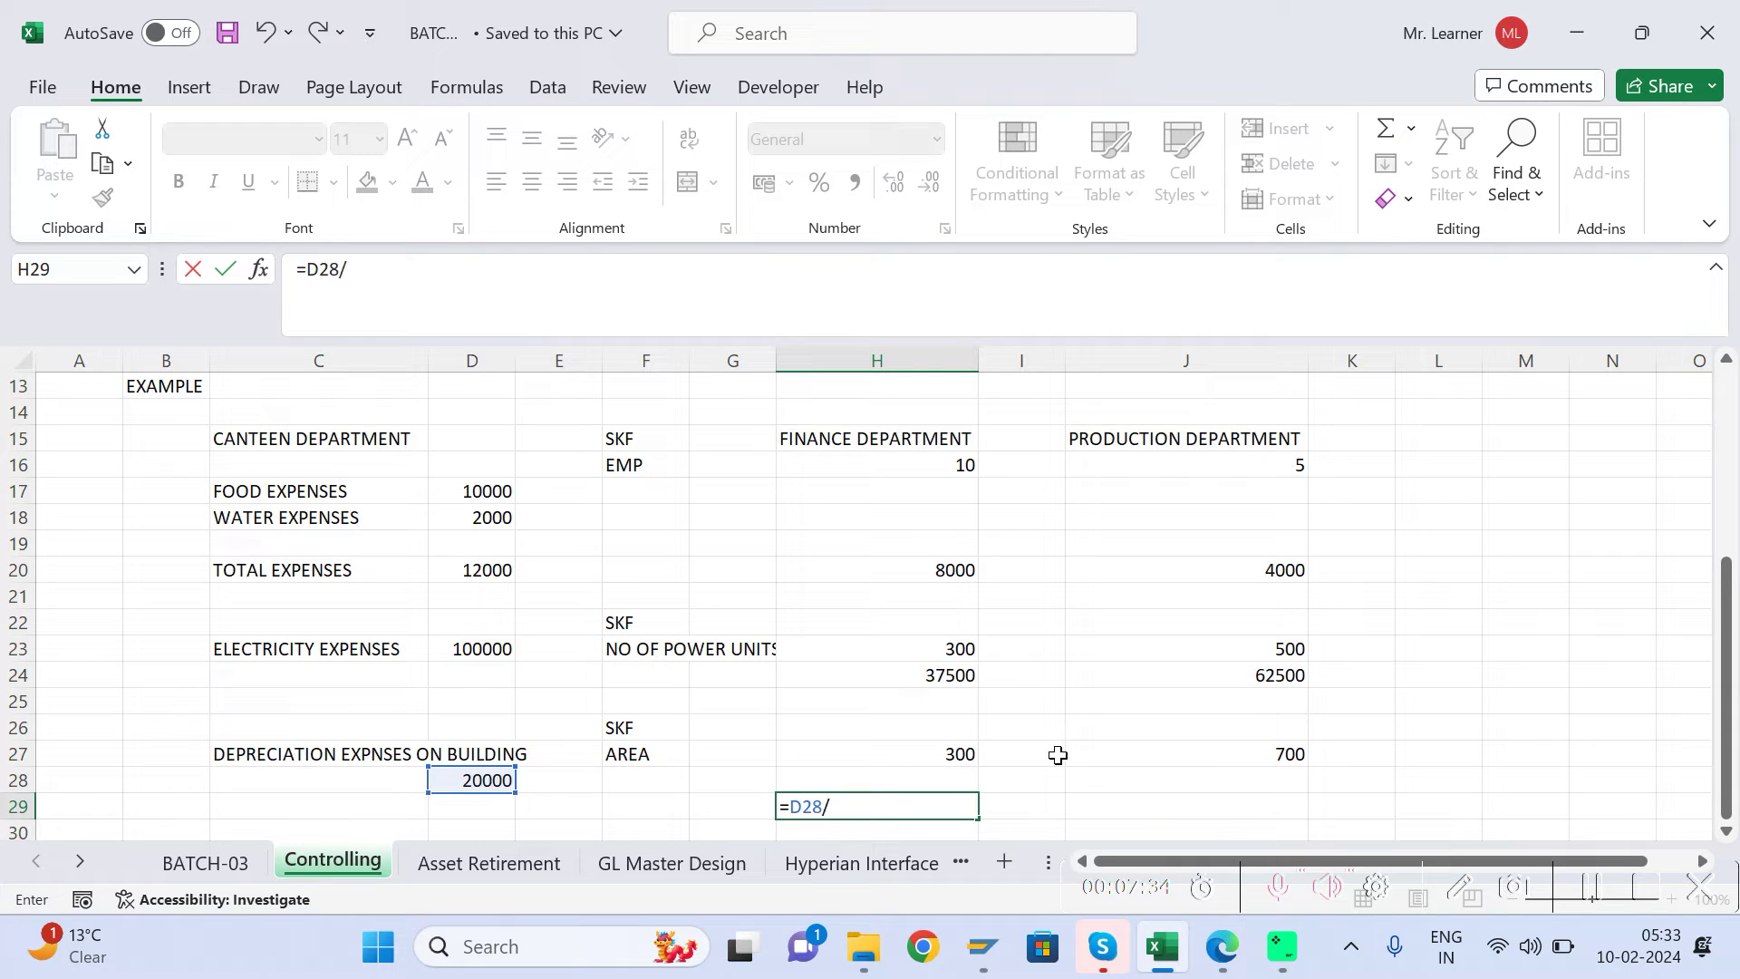
type("1000*")
left_click(947, 754)
key("Return")
key("Up")
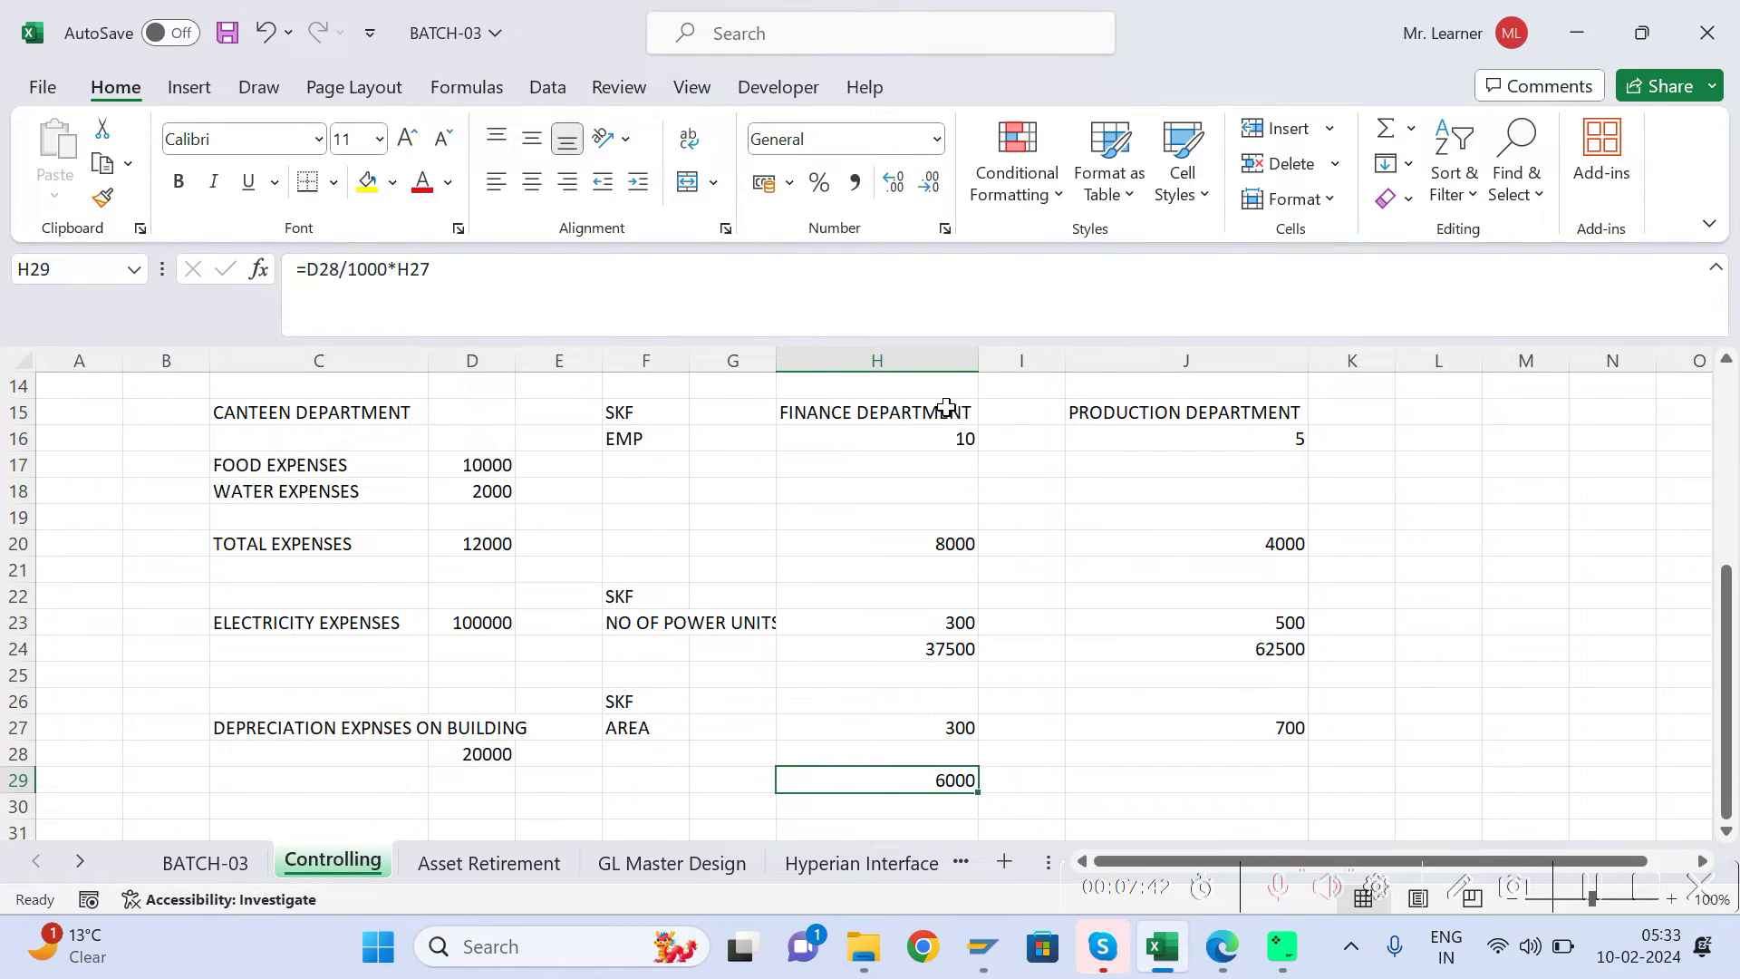
Step: Enter =D28/1000*J27 in J29, giving Production 14000, and save the workbook
left_click(1170, 788)
type("=")
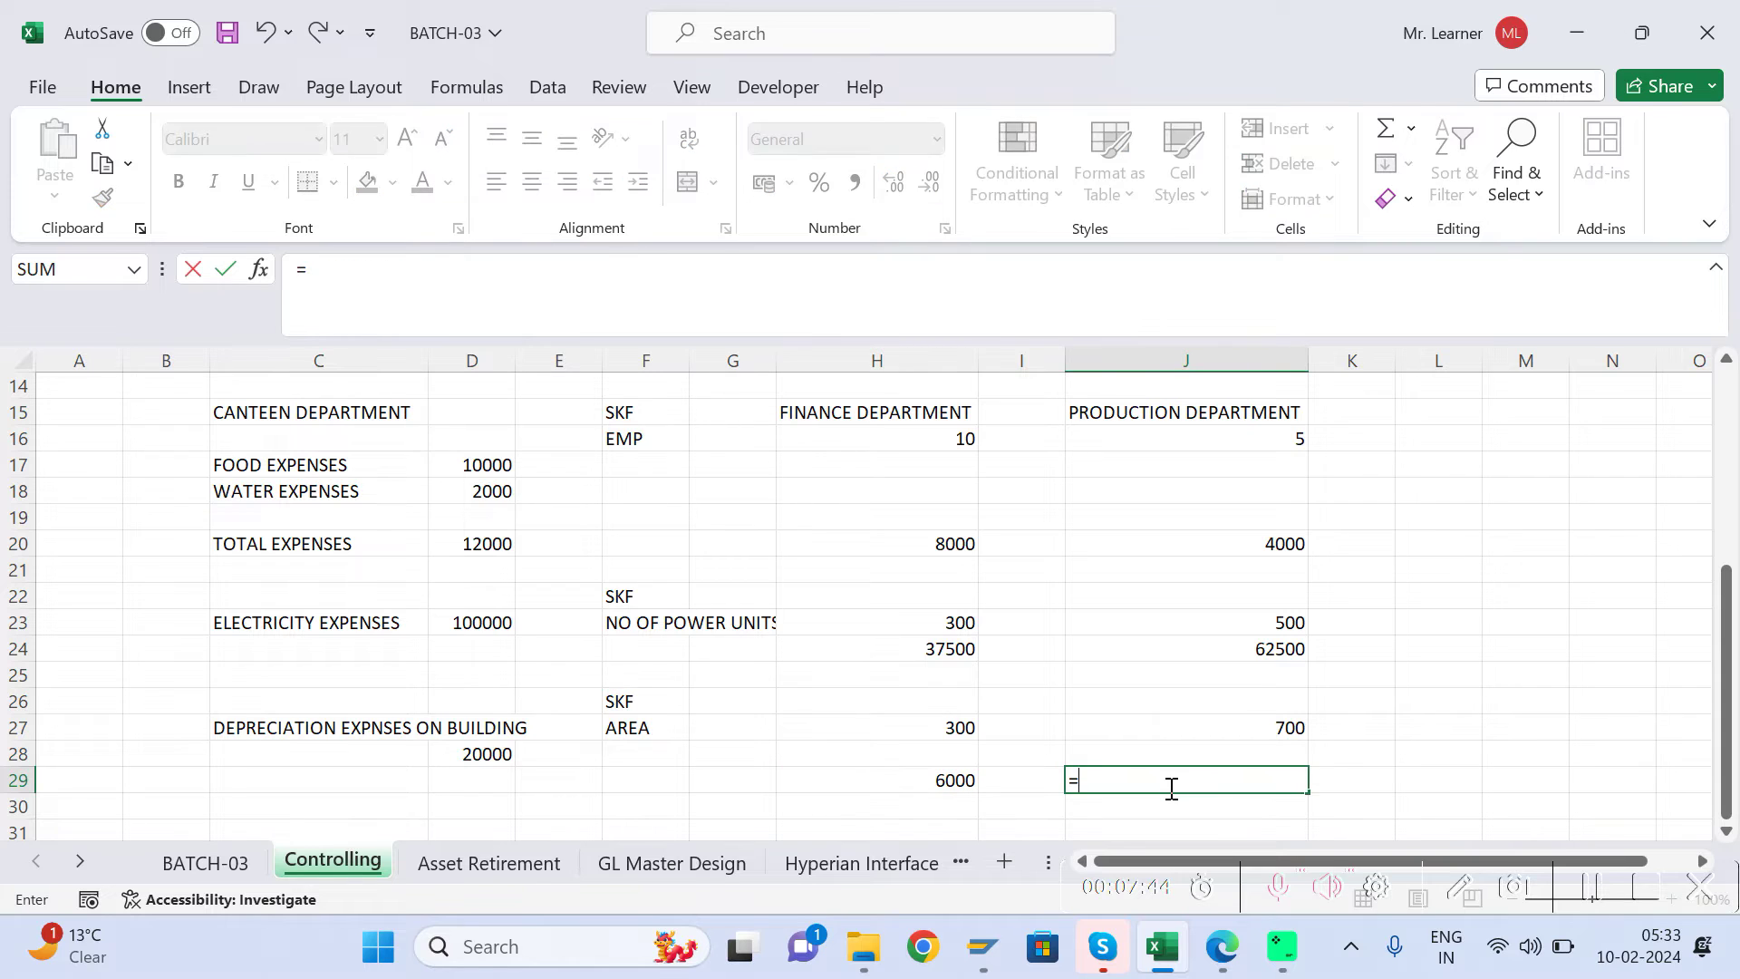
left_click(487, 753)
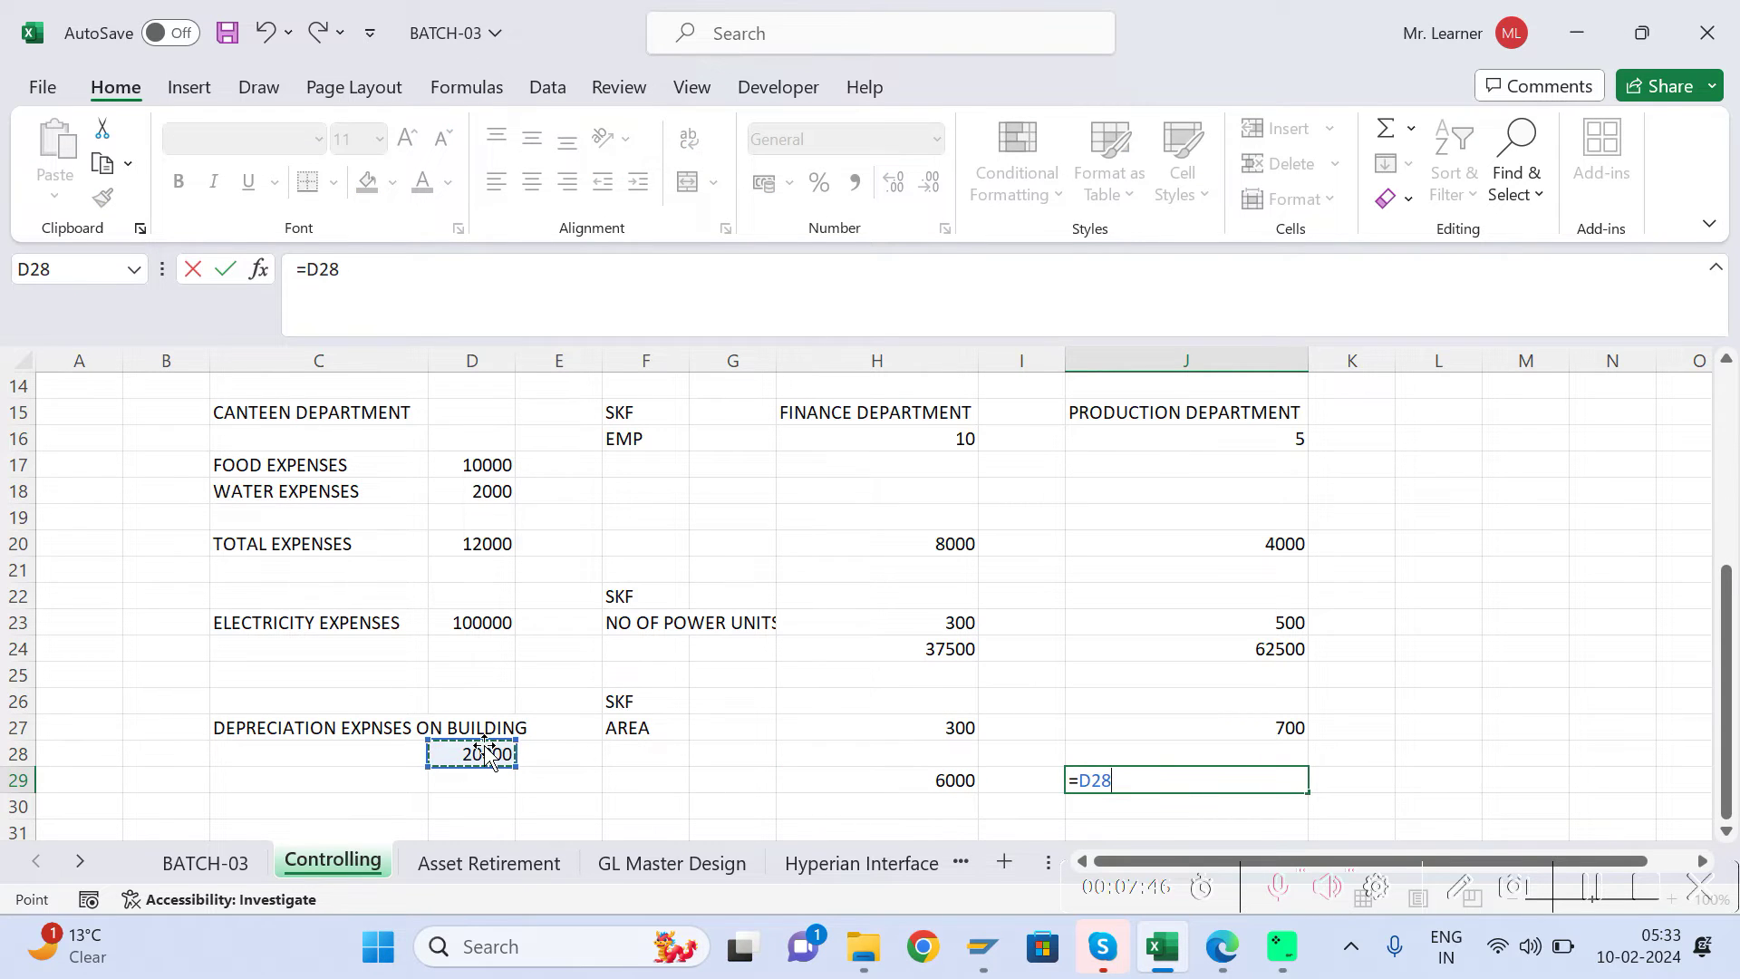
type("/1")
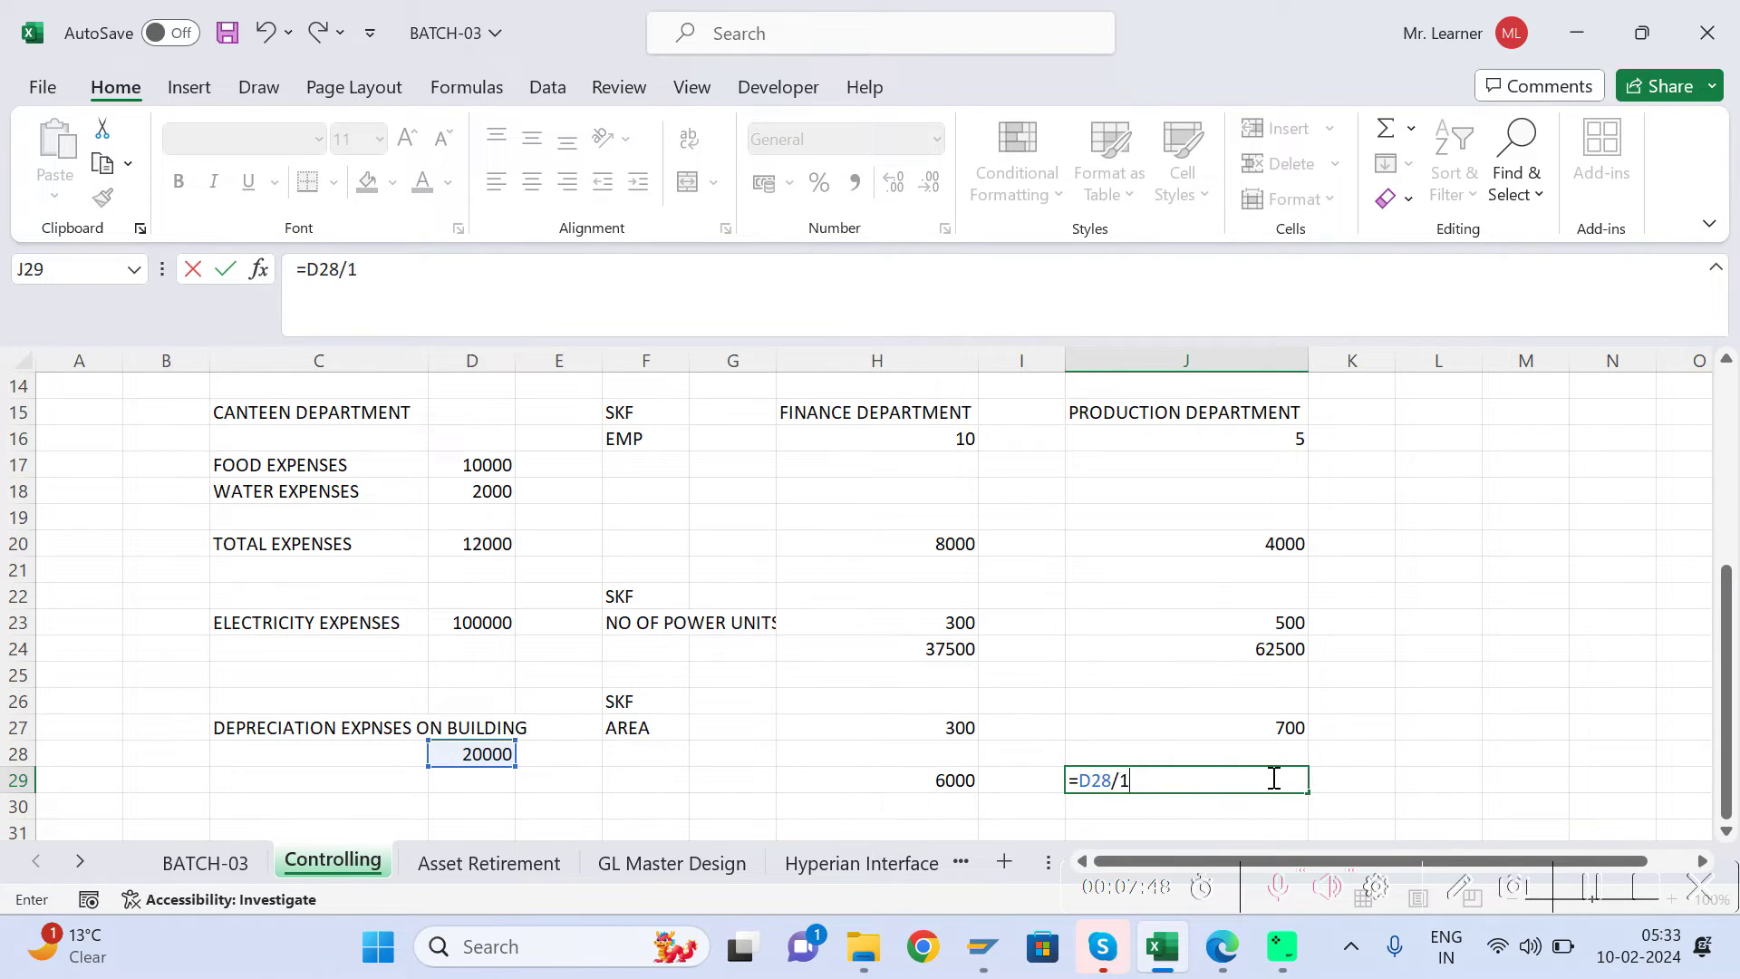
type("000*")
left_click(1288, 723)
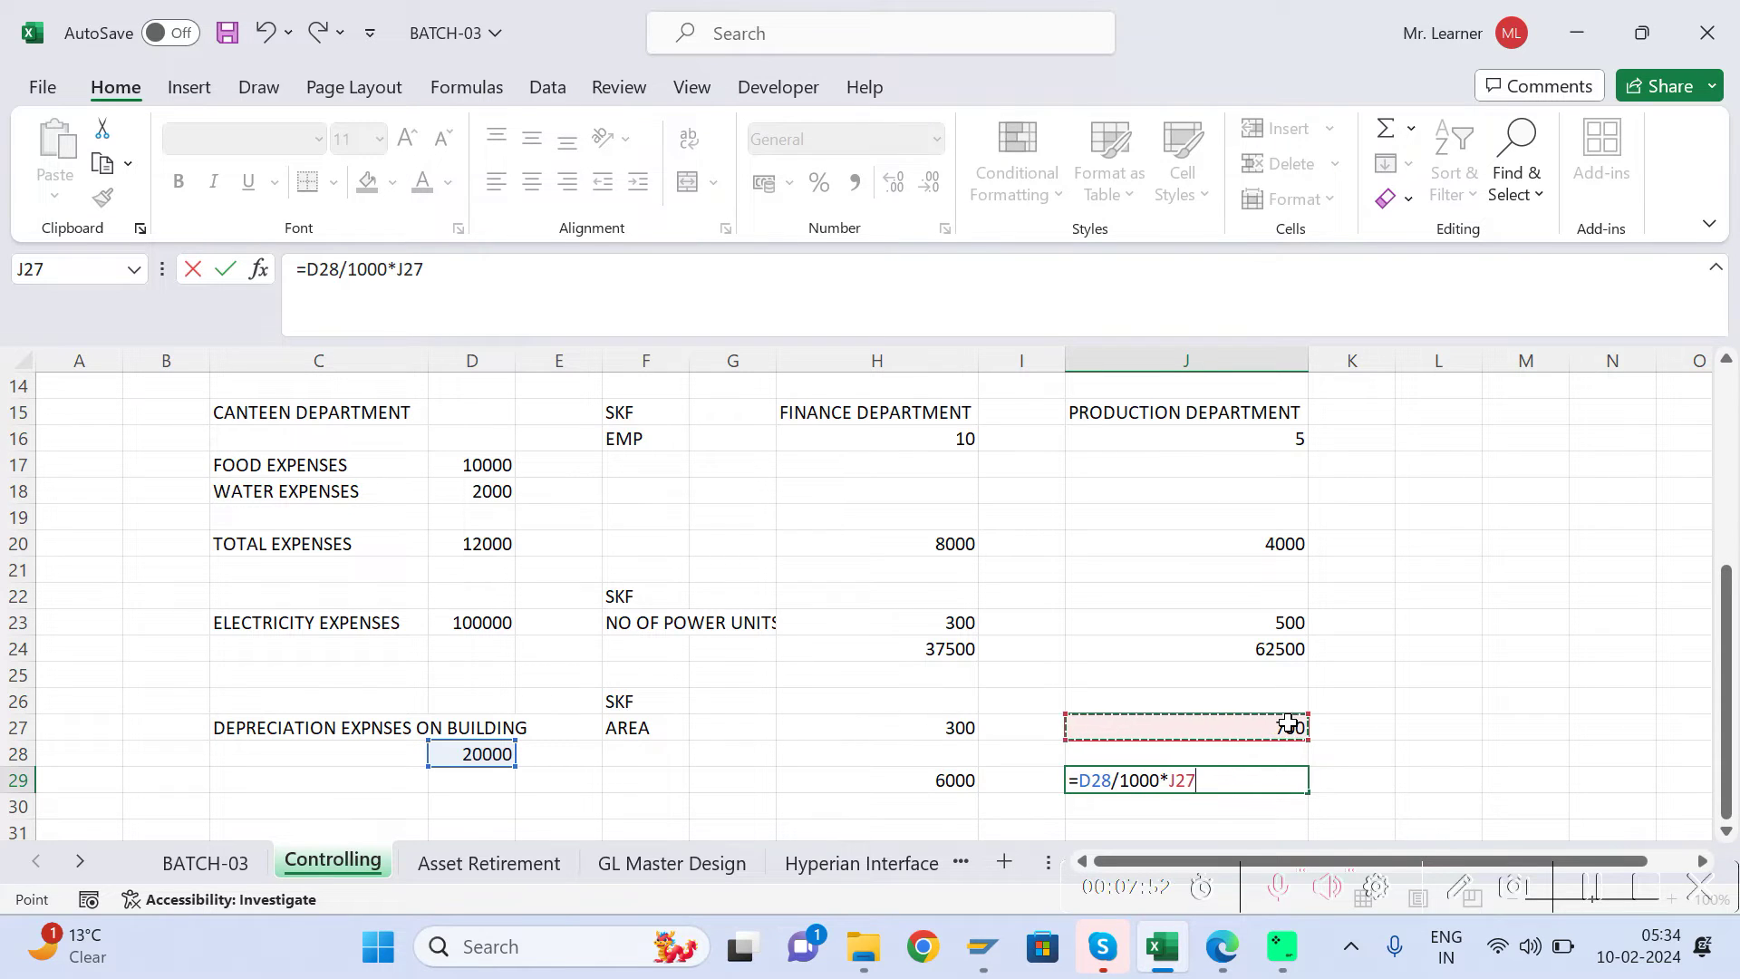
key("Return")
key("Up")
key("ctrl+s")
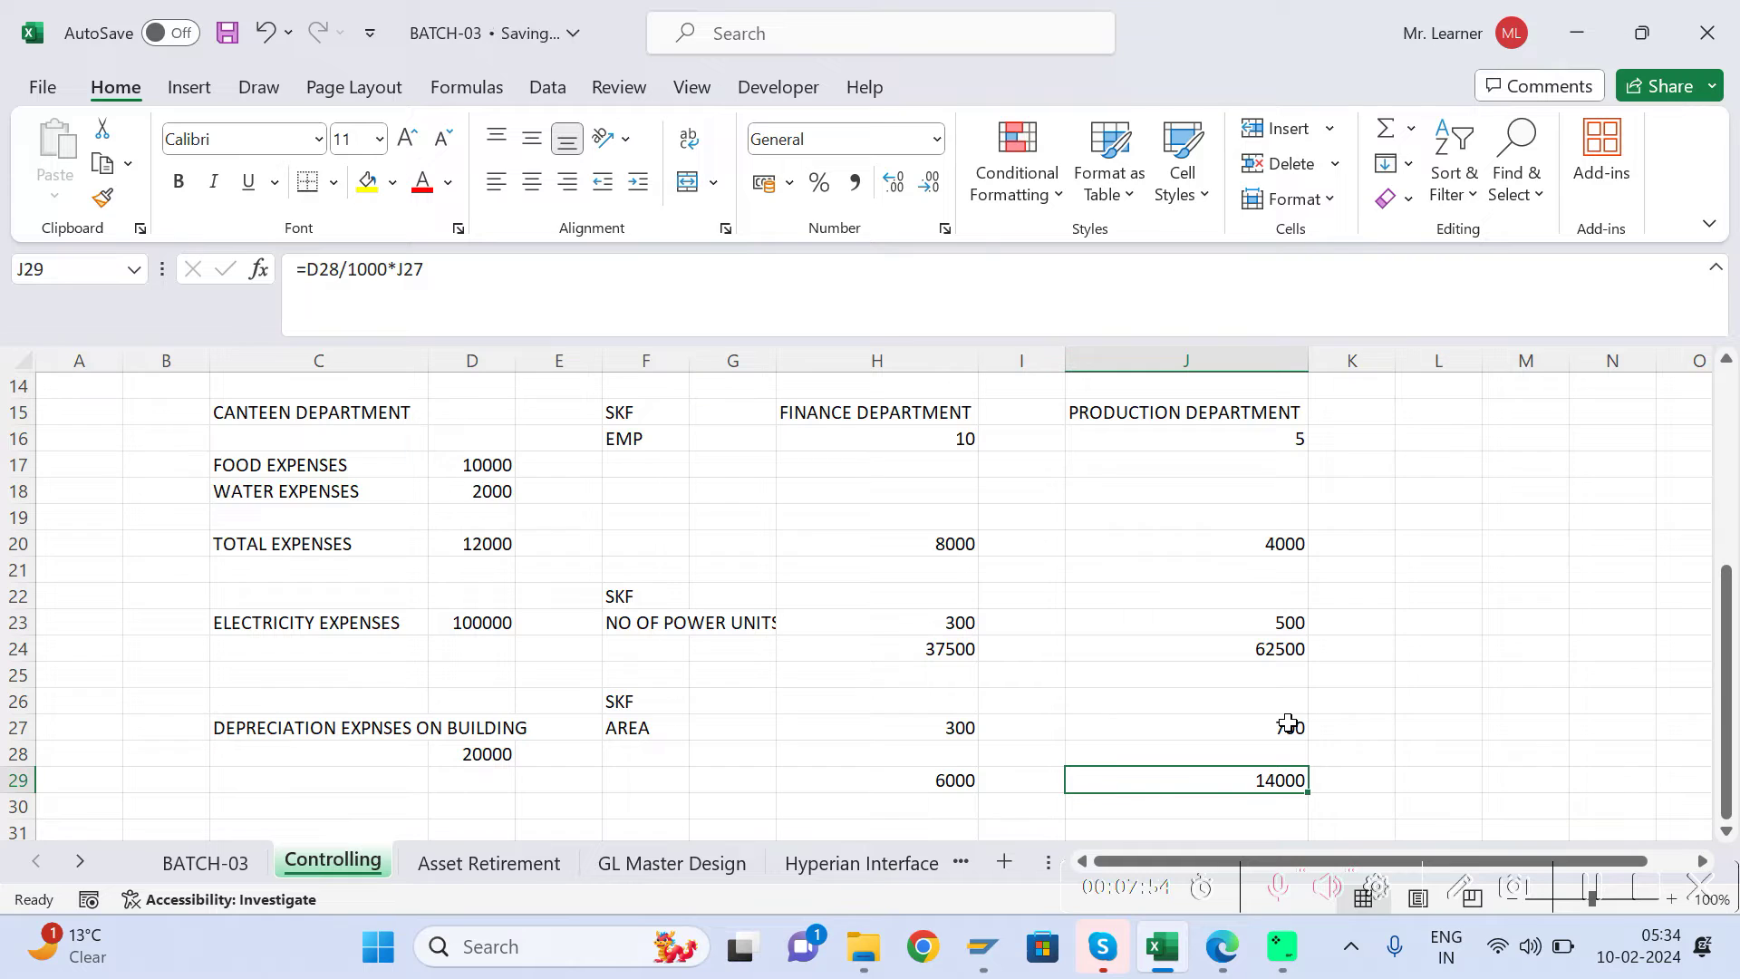
key("Left")
key("Left")
key("Left")
key("Left")
key("Left")
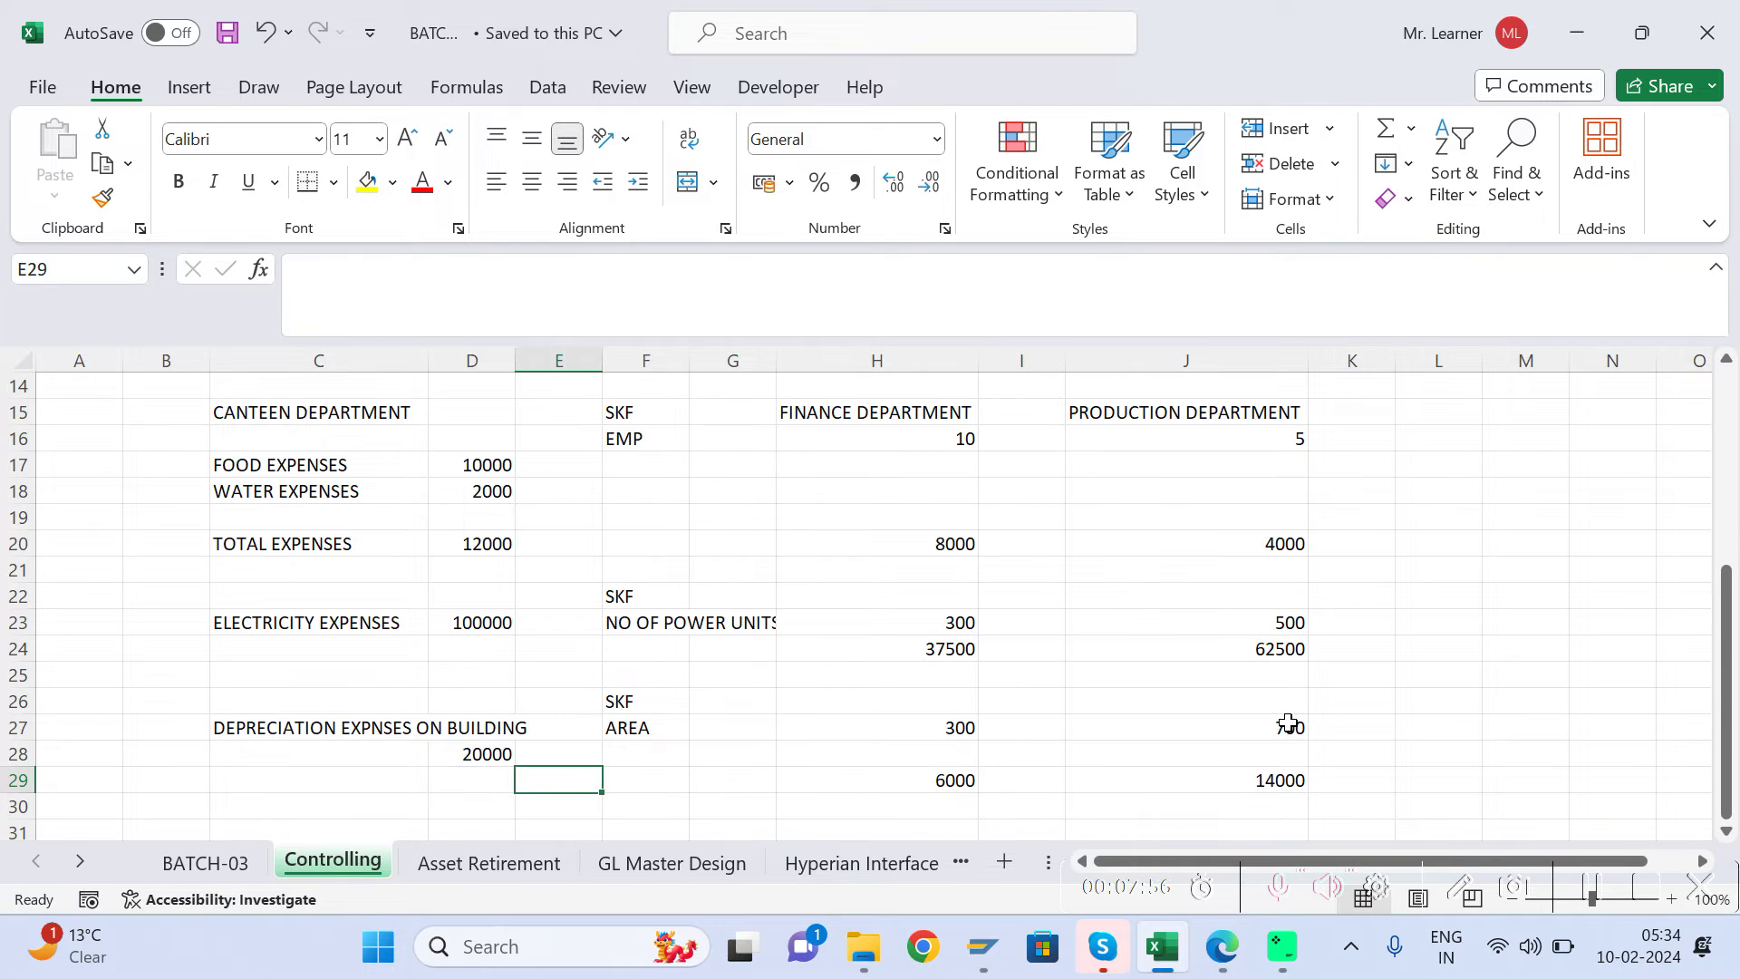
key("Right")
key("Right")
key("Right")
key("Right")
key("Right")
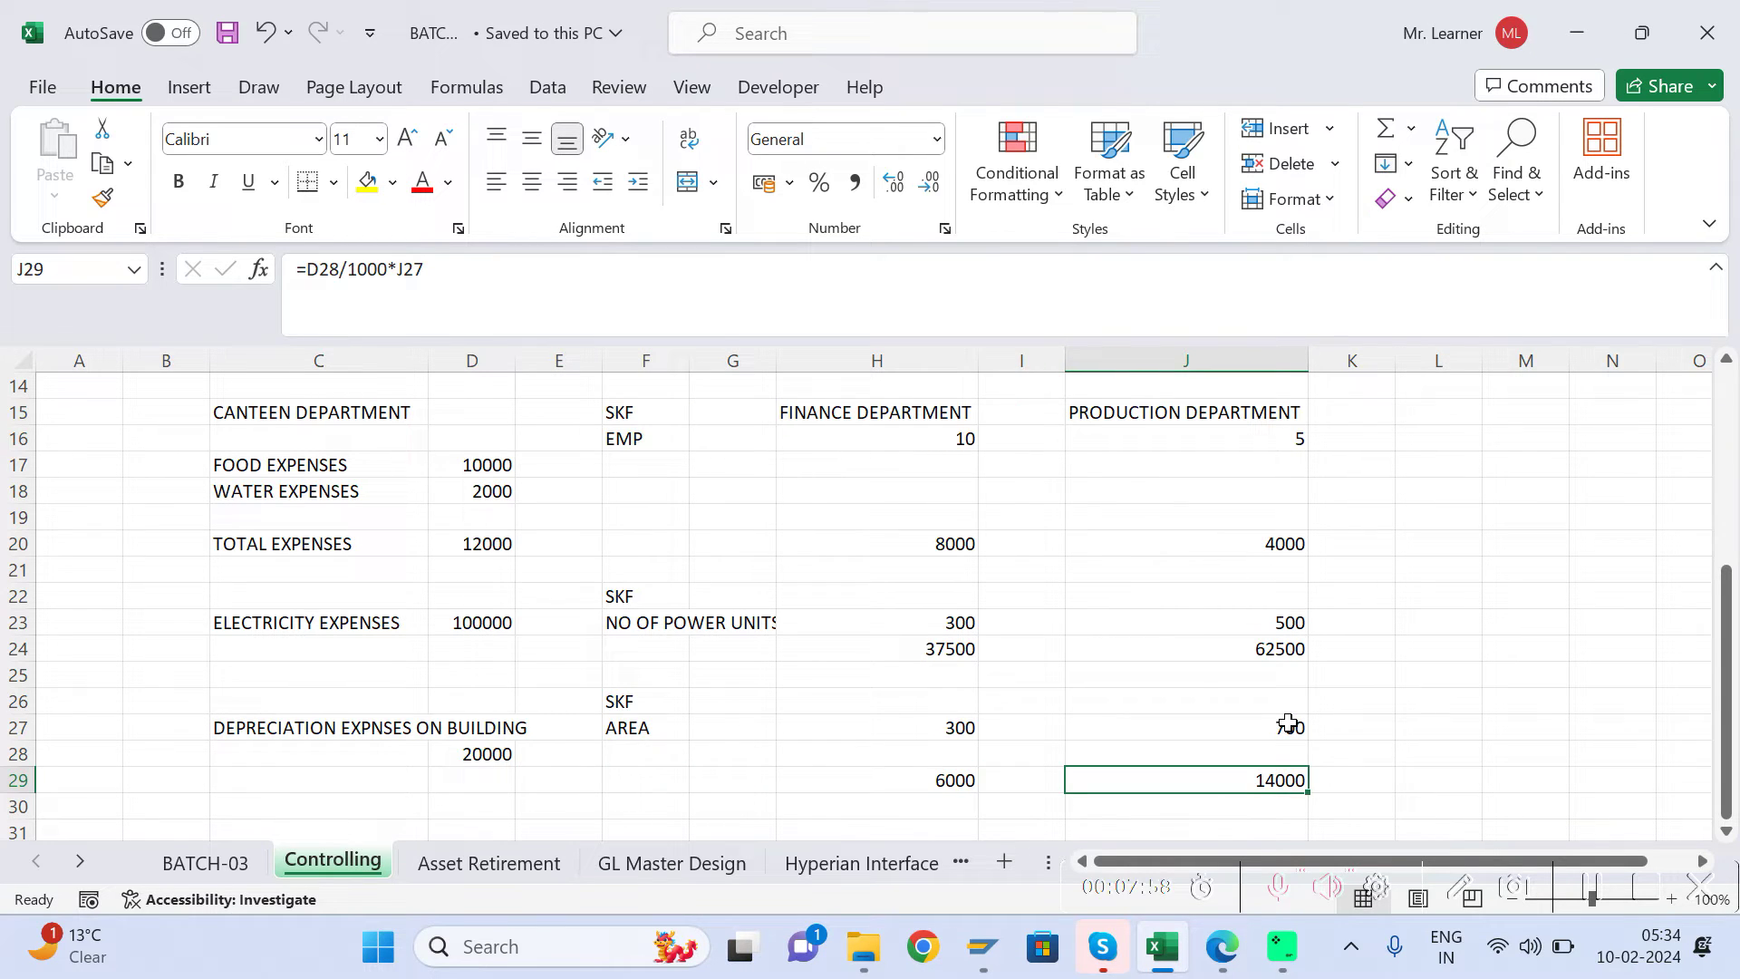
key("Left")
key("Left")
key("Left")
key("Left")
key("Left")
key("Left")
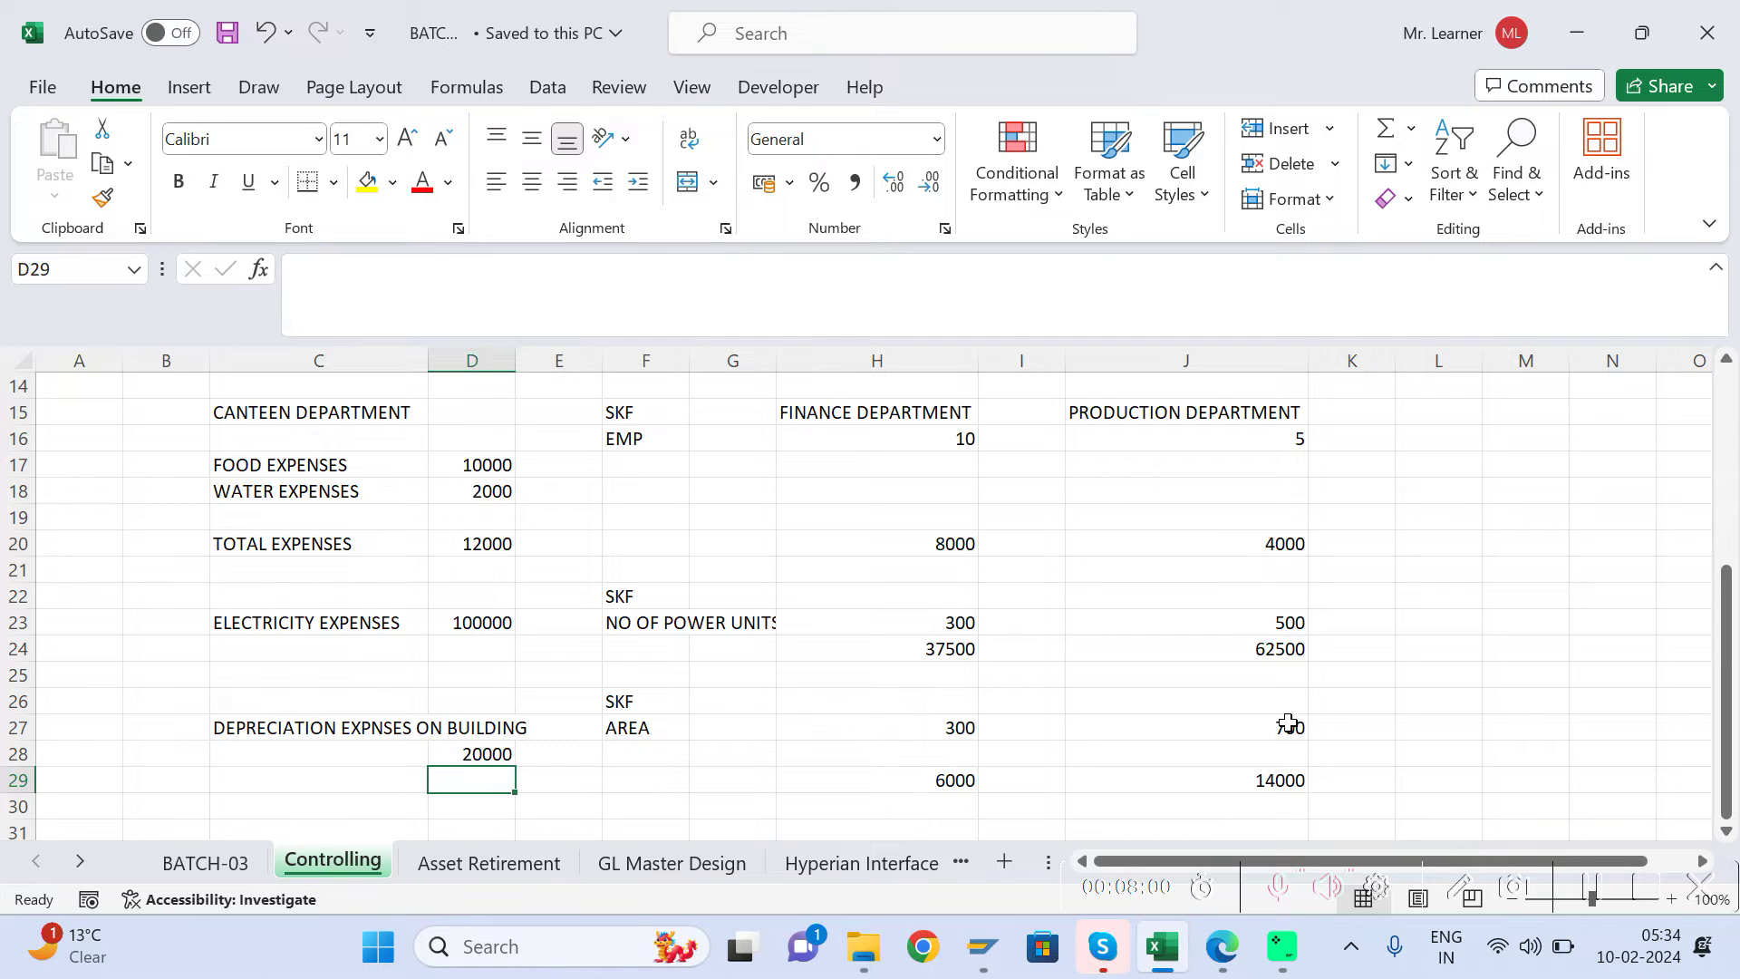
Step: Apply yellow fill to the SKF labels in F15, F22 and F26
left_click(639, 423)
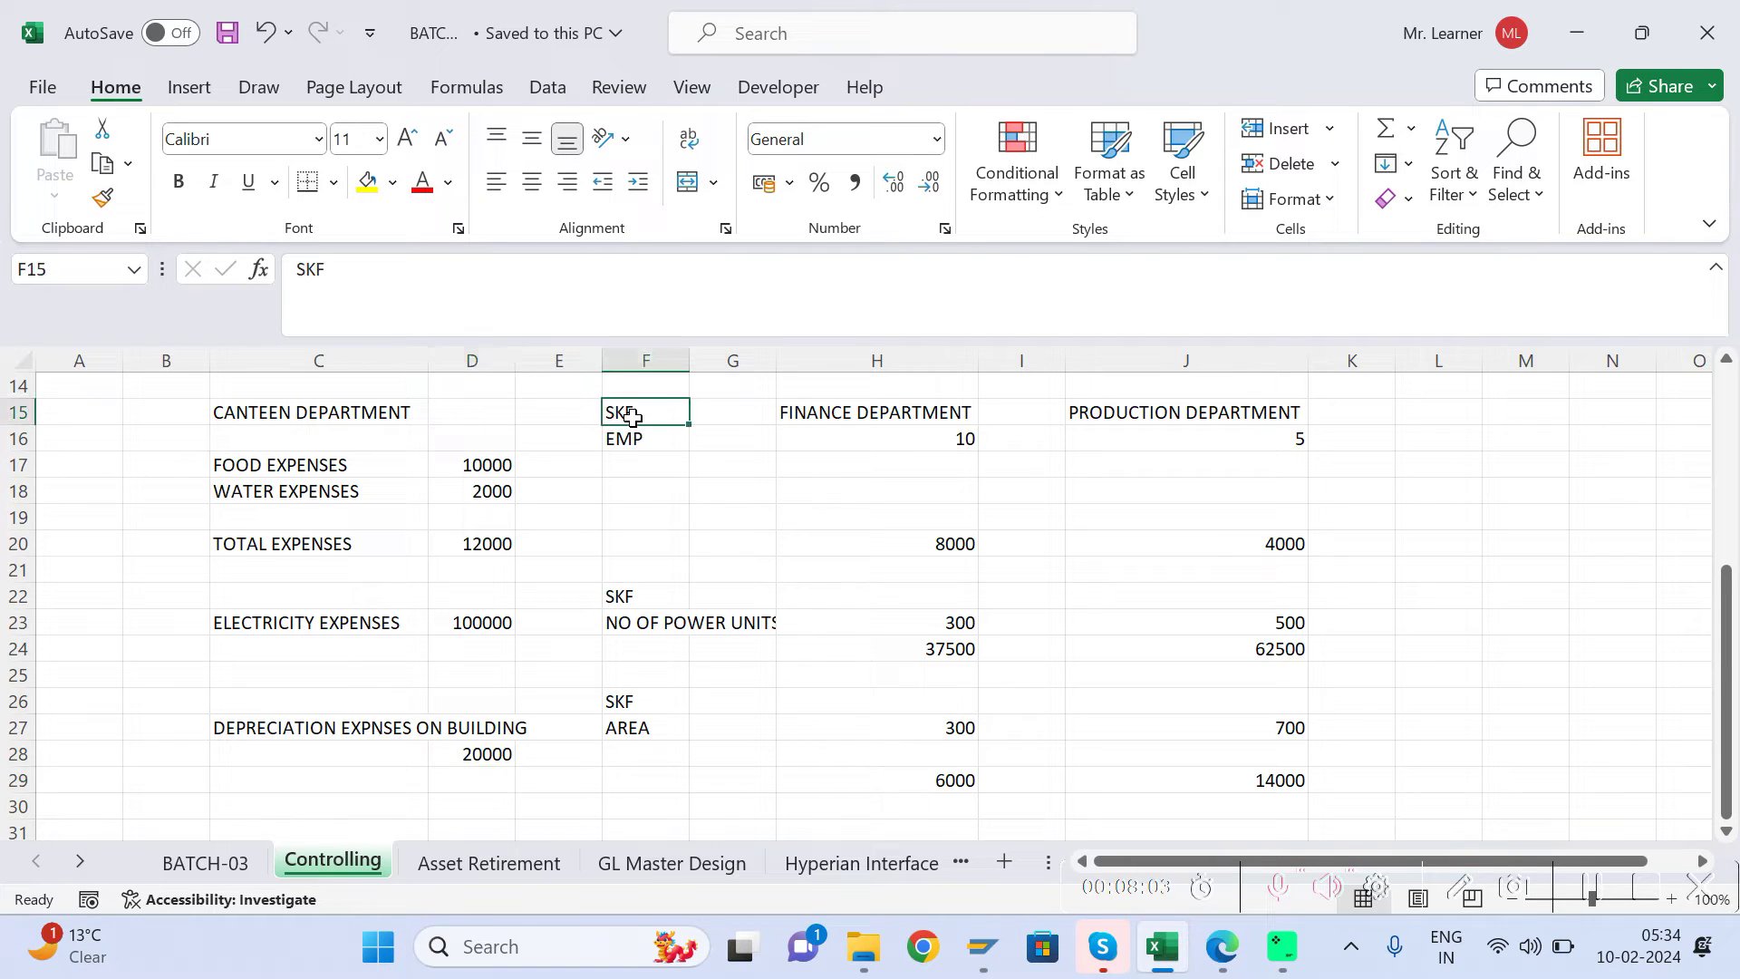
left_click(368, 184)
left_click(620, 595)
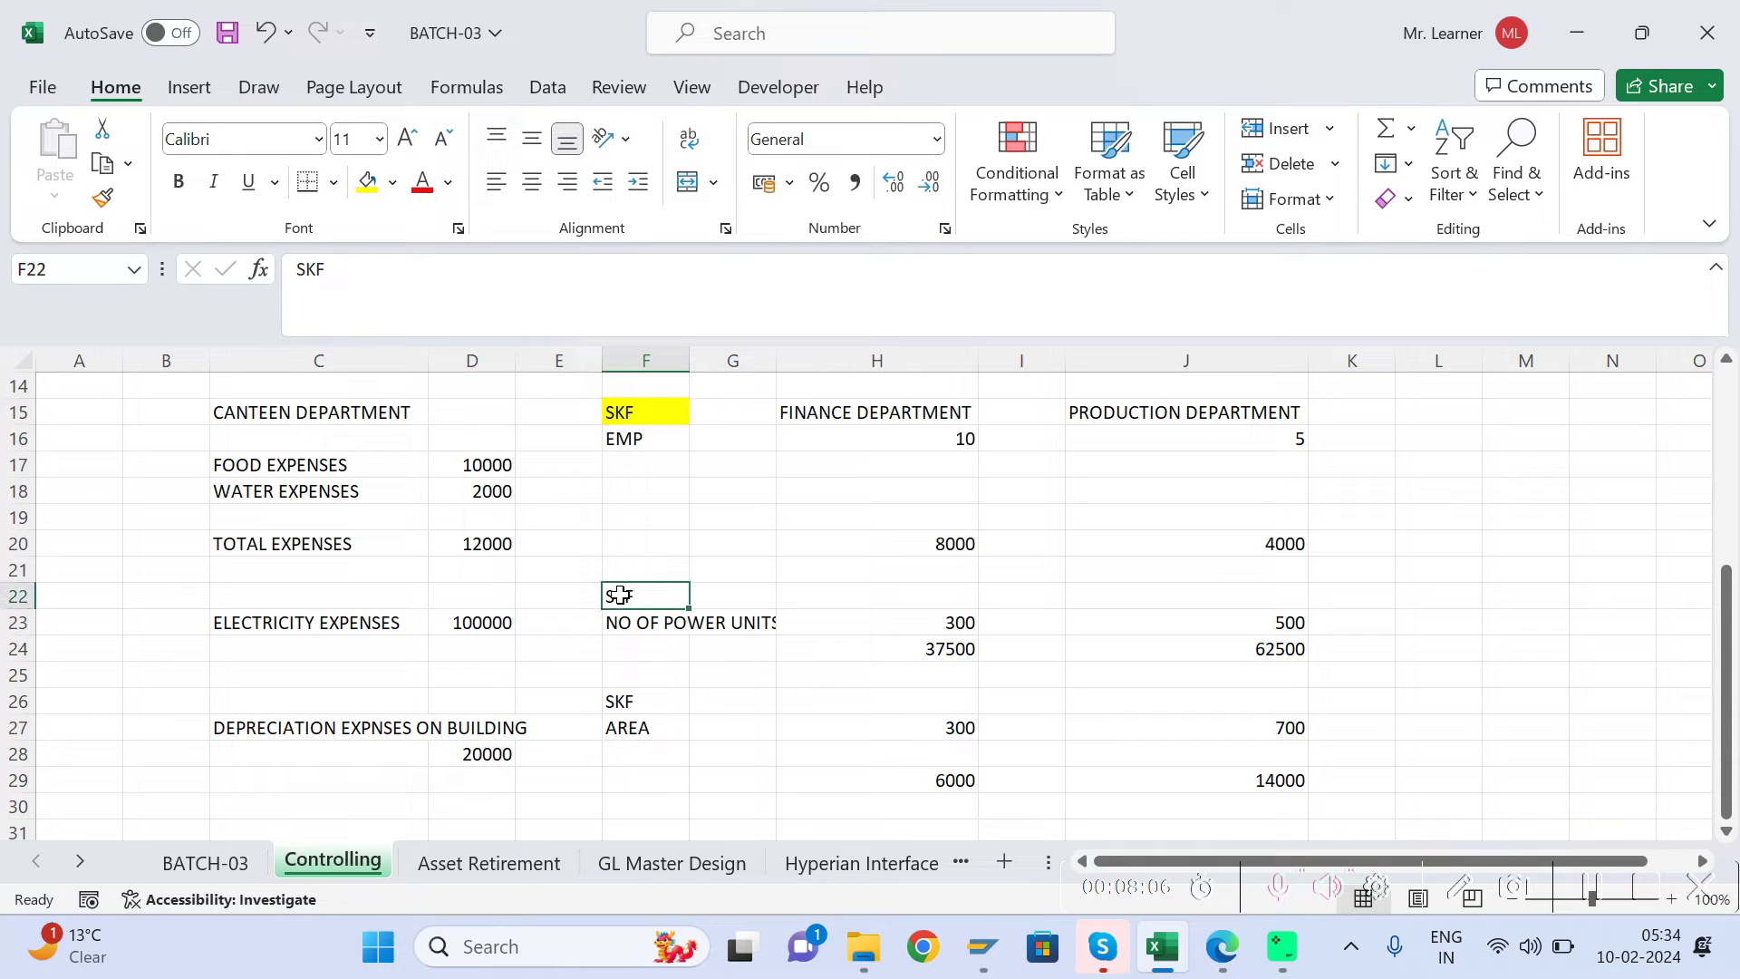
left_click(368, 184)
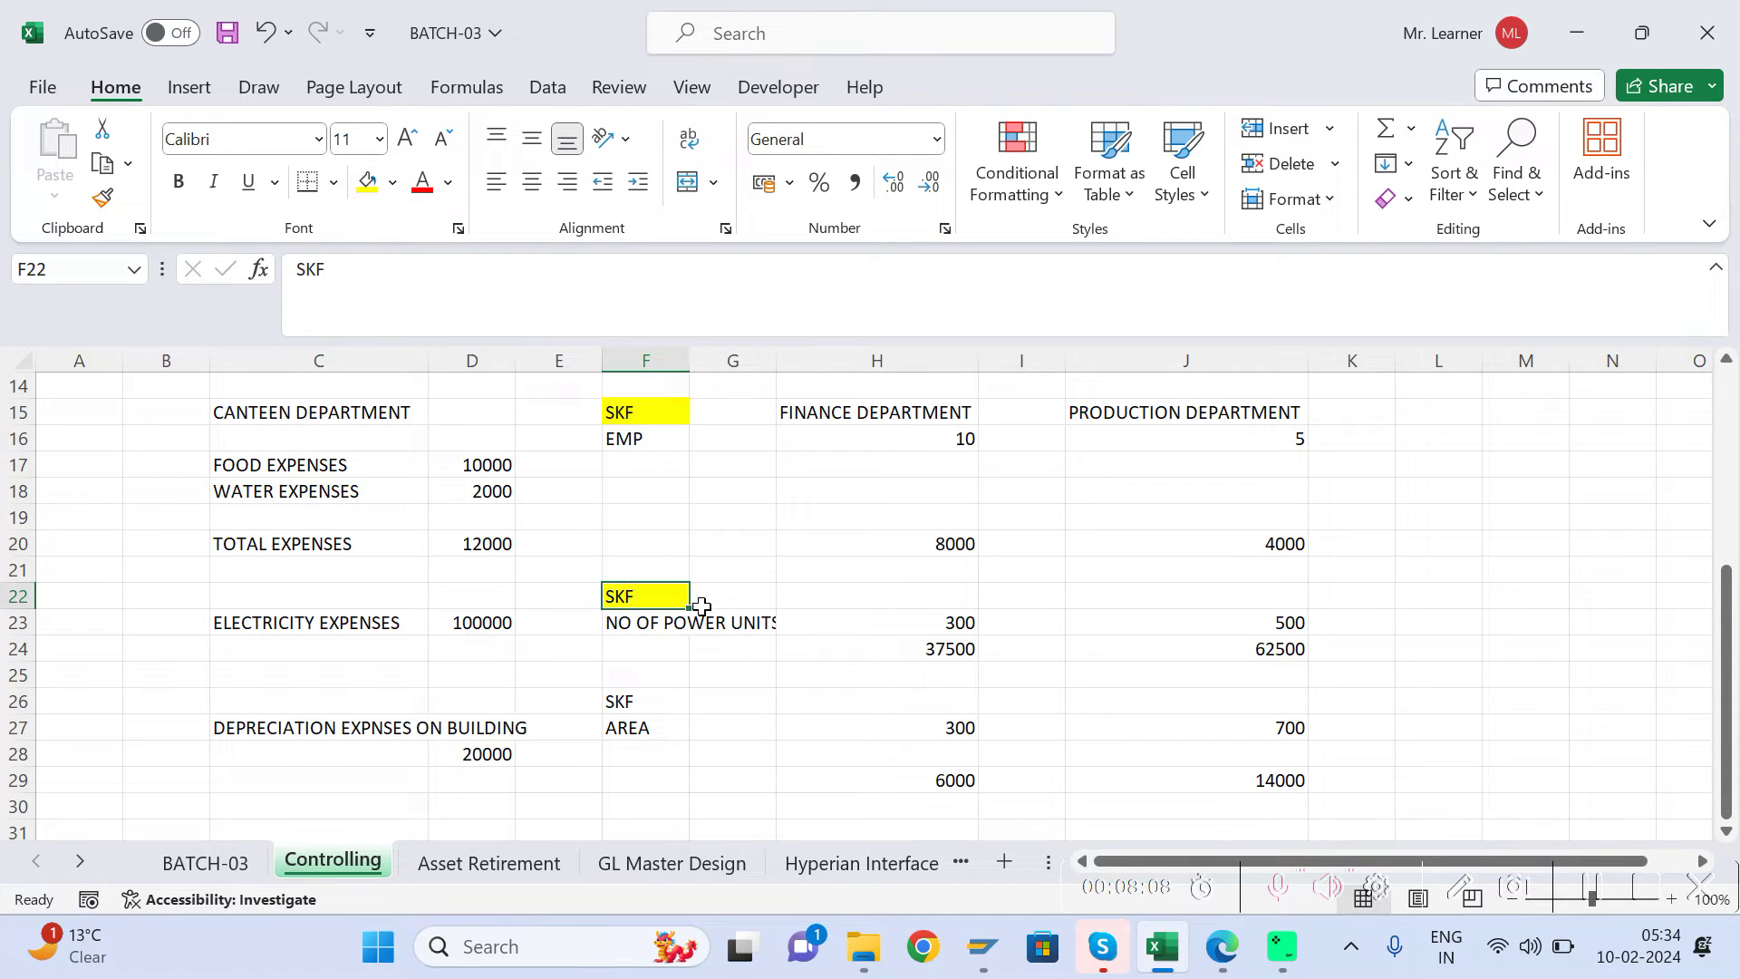
left_click(624, 703)
left_click(369, 188)
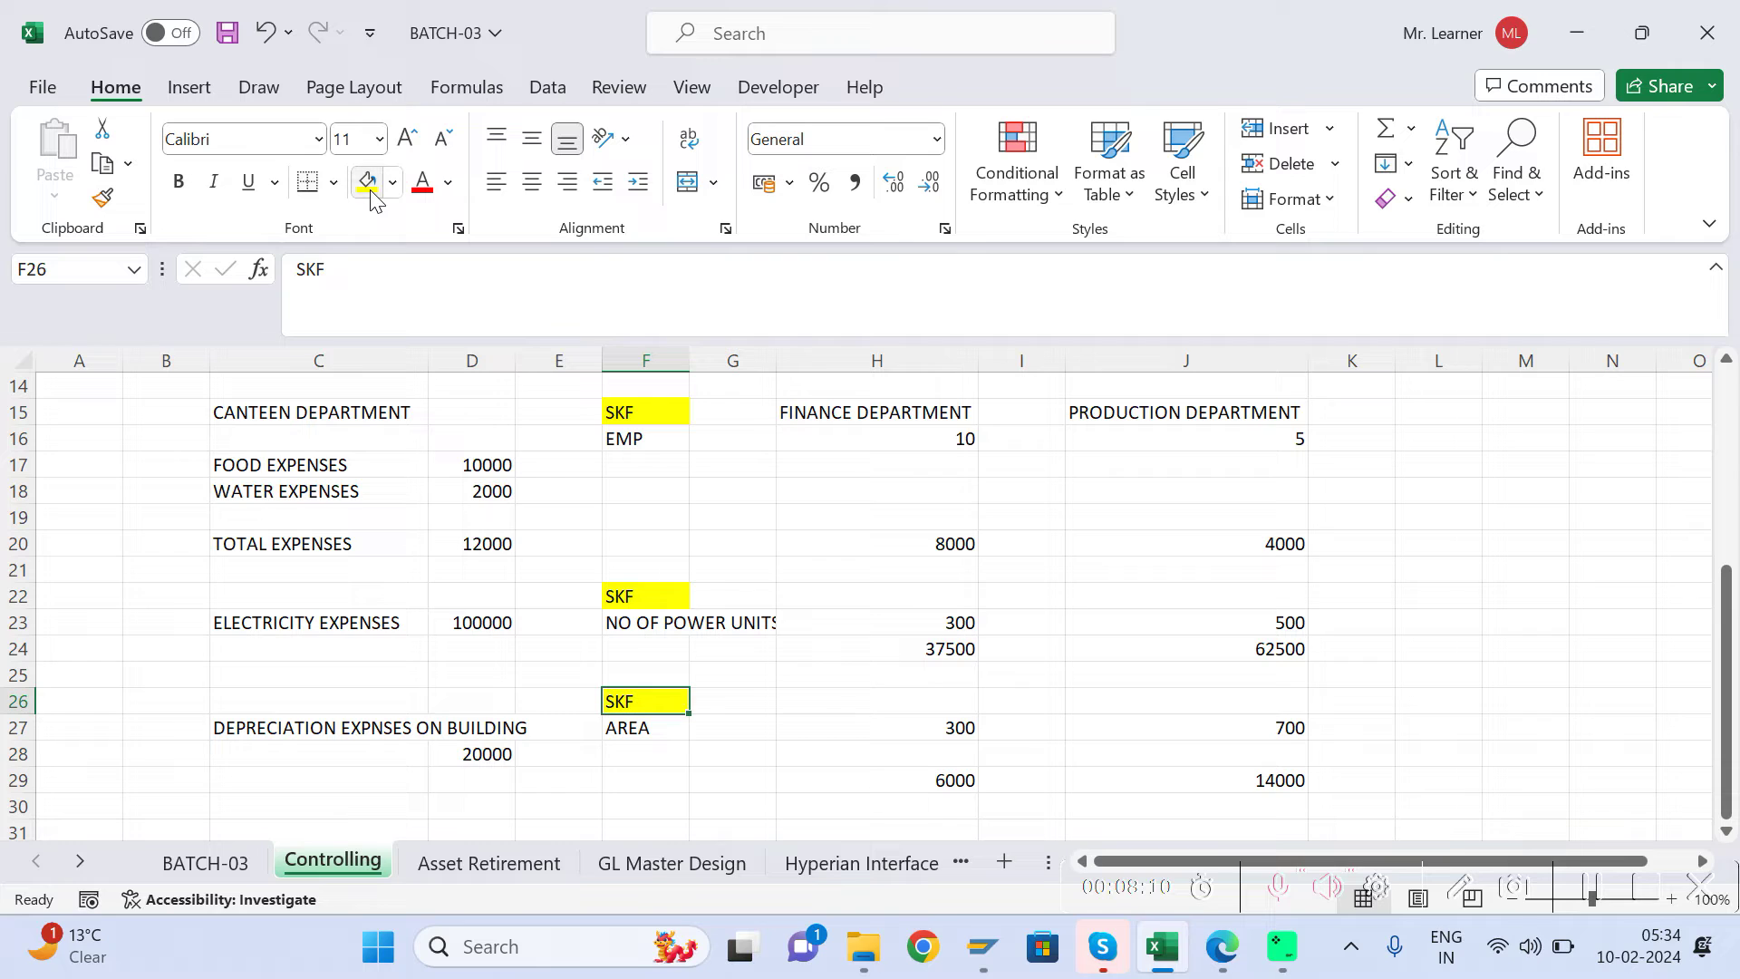
left_click(656, 404)
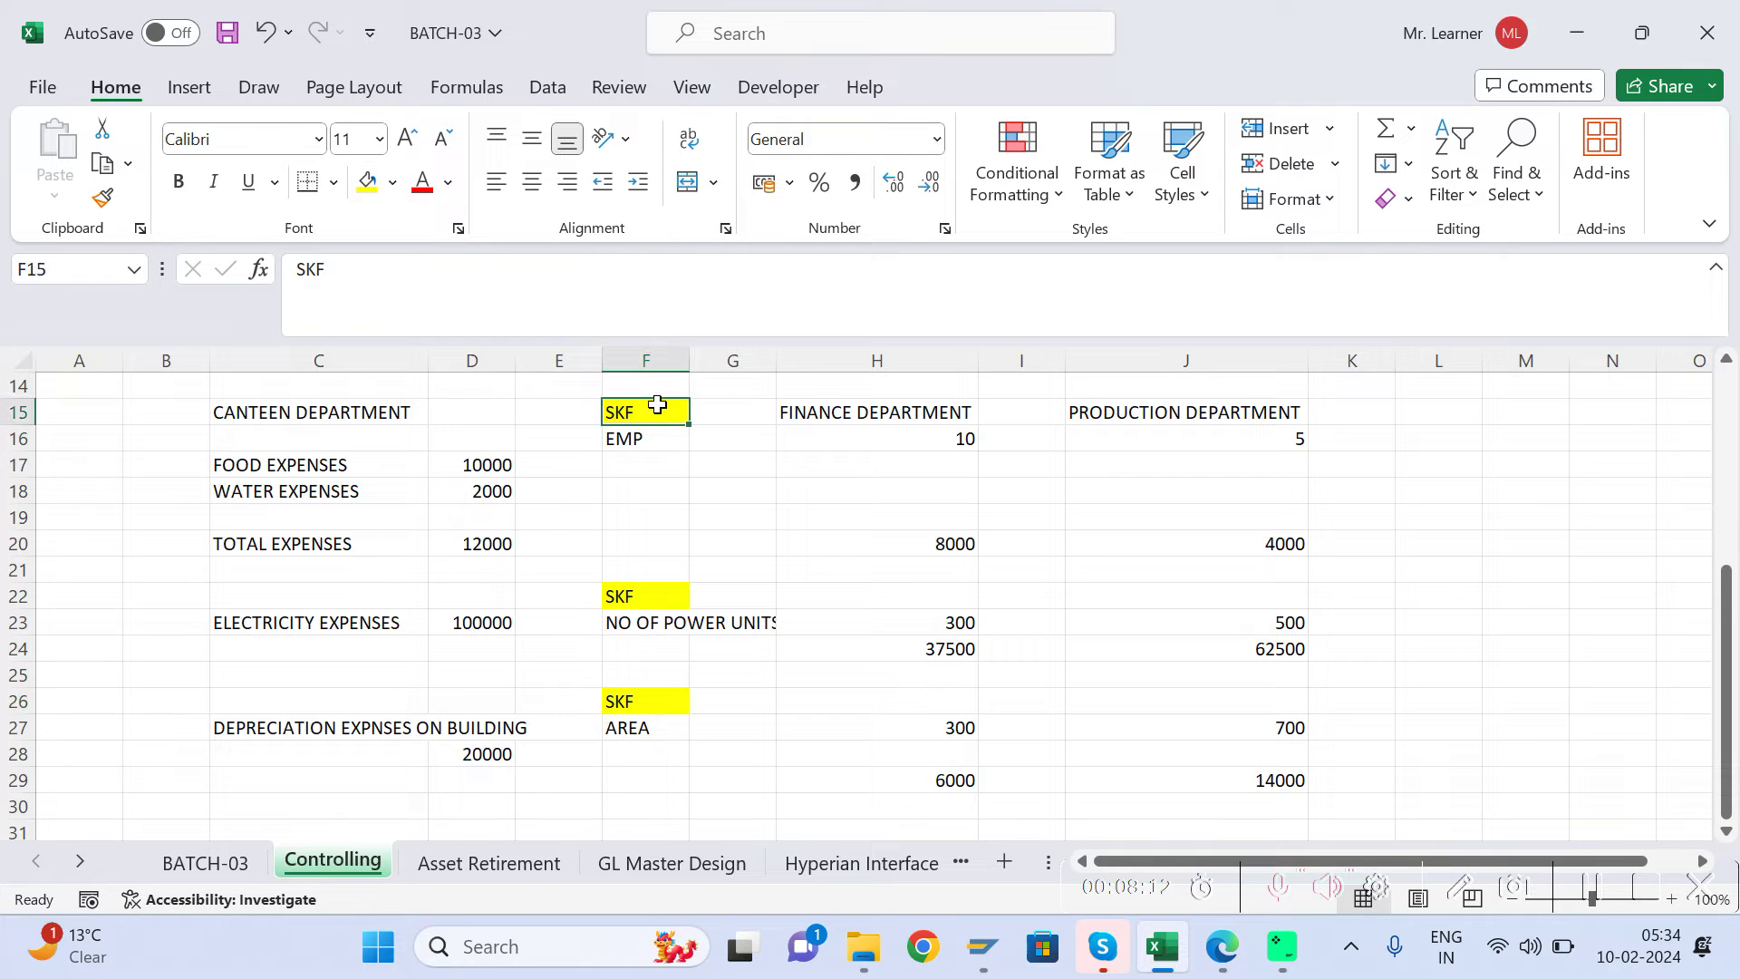
left_click(638, 445)
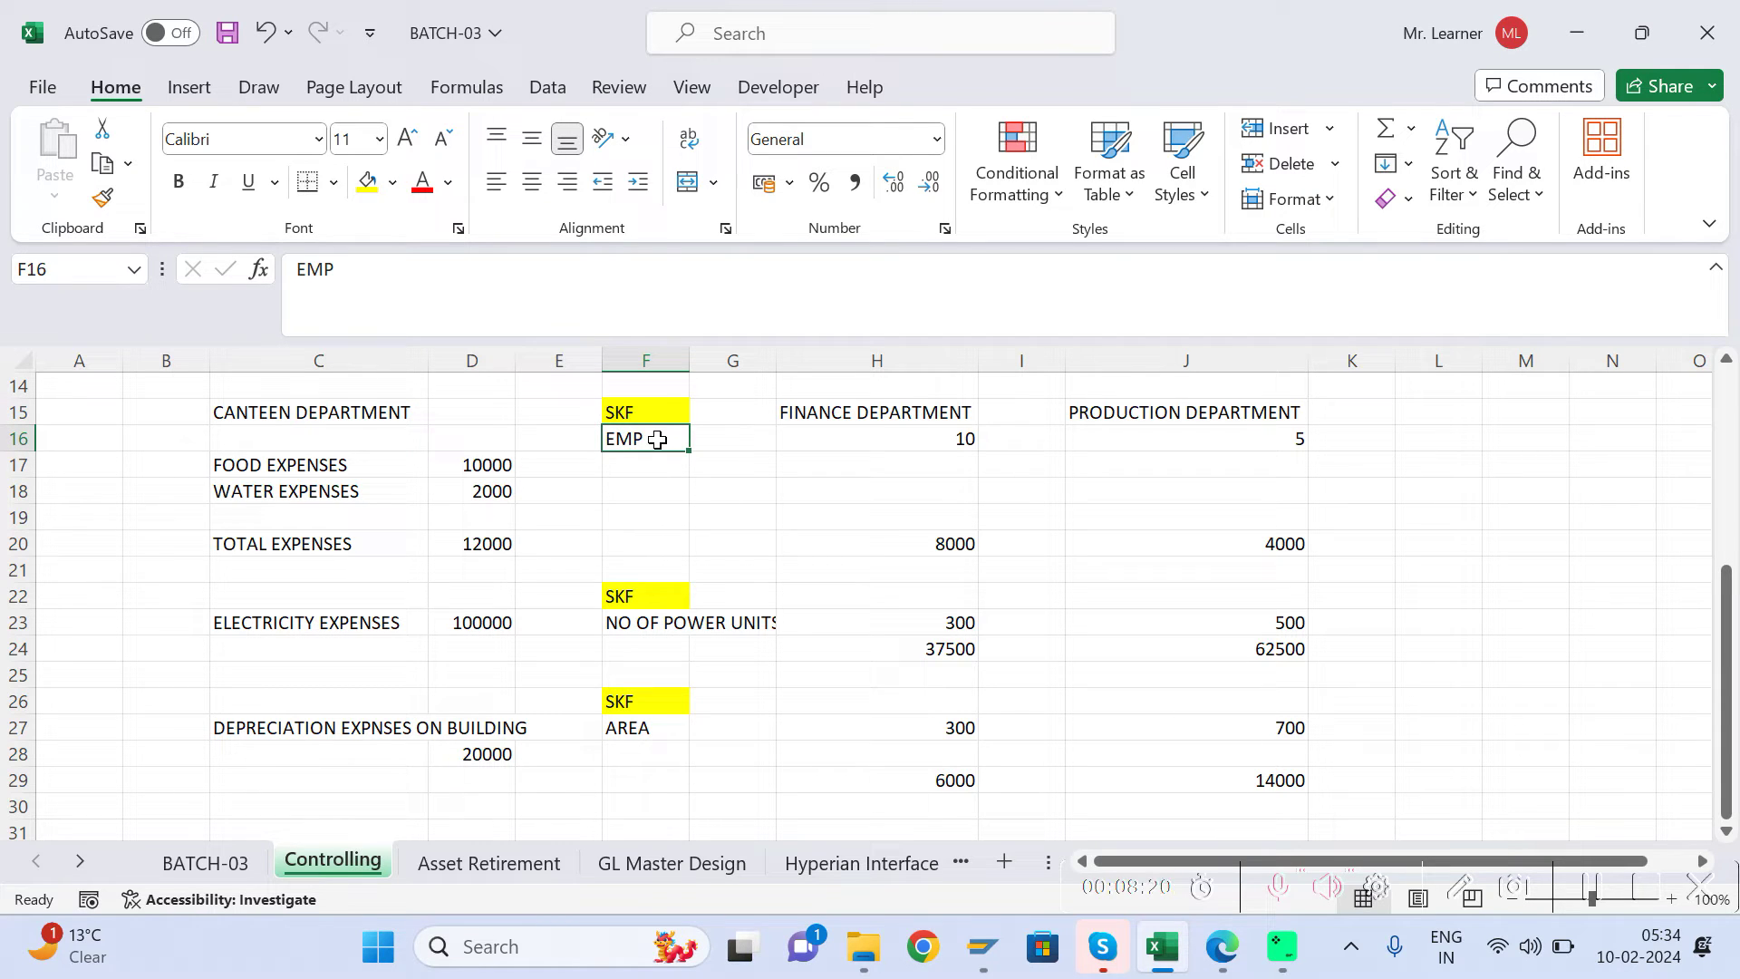
left_click(851, 419)
left_click(1199, 415)
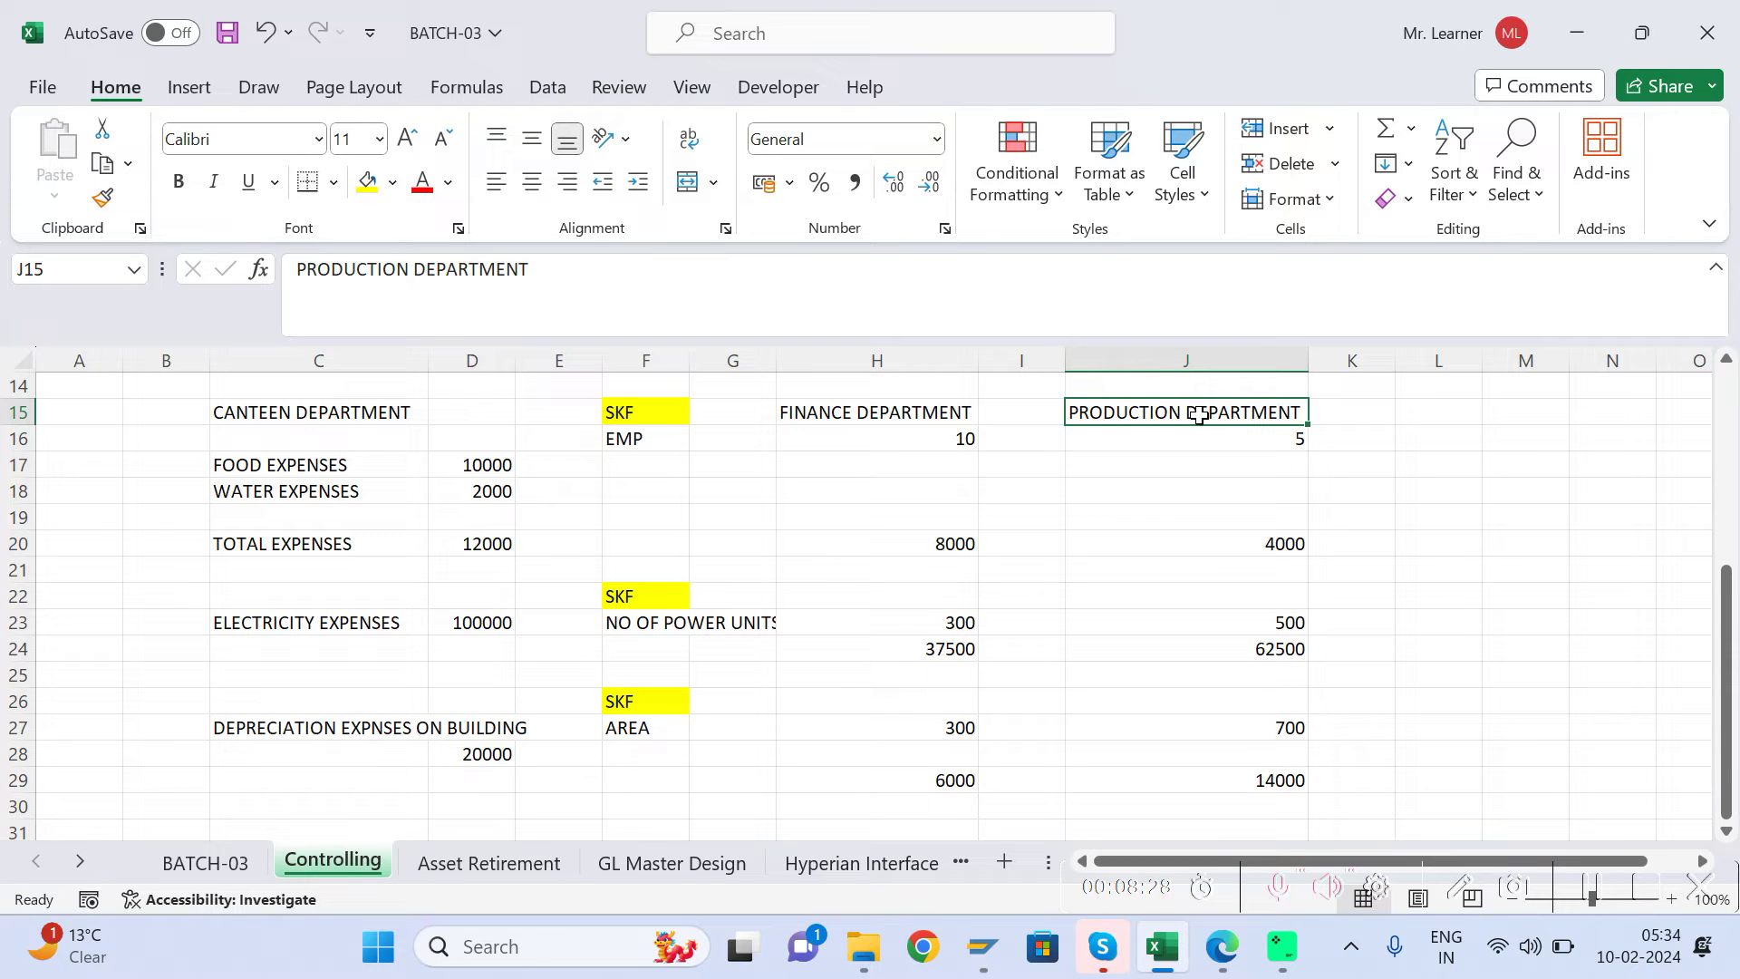
left_click(925, 404)
left_click(1094, 409)
left_click(649, 435)
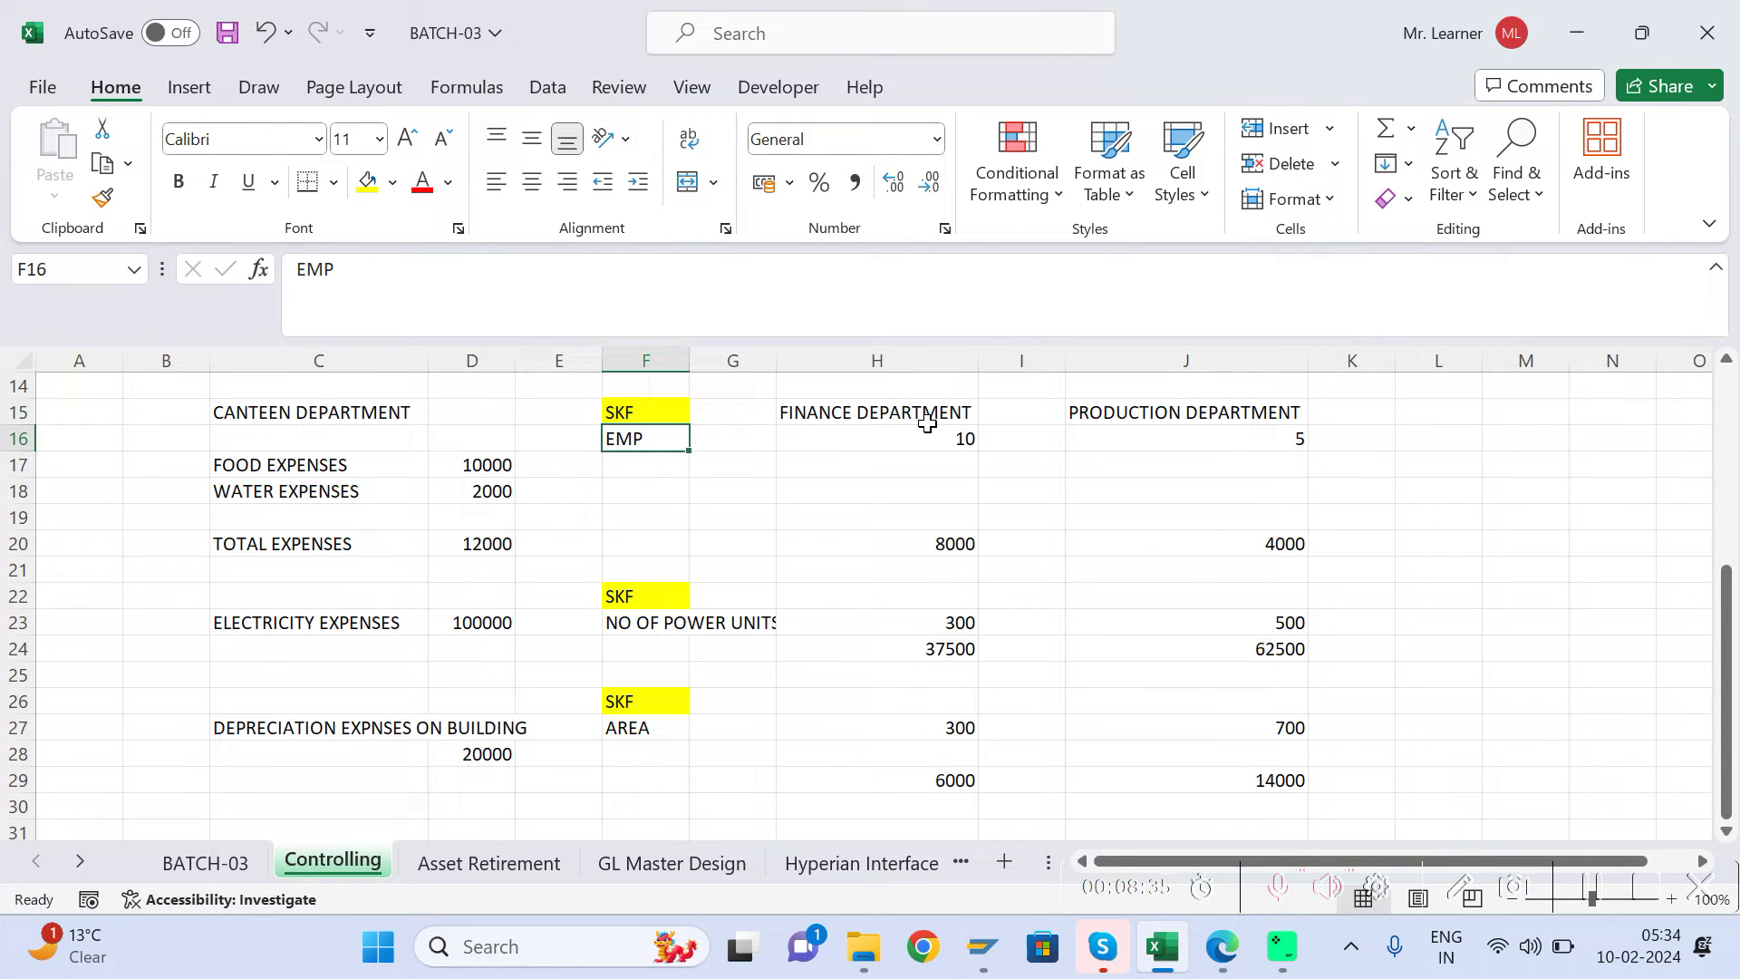
left_click(923, 416)
left_click(1207, 450)
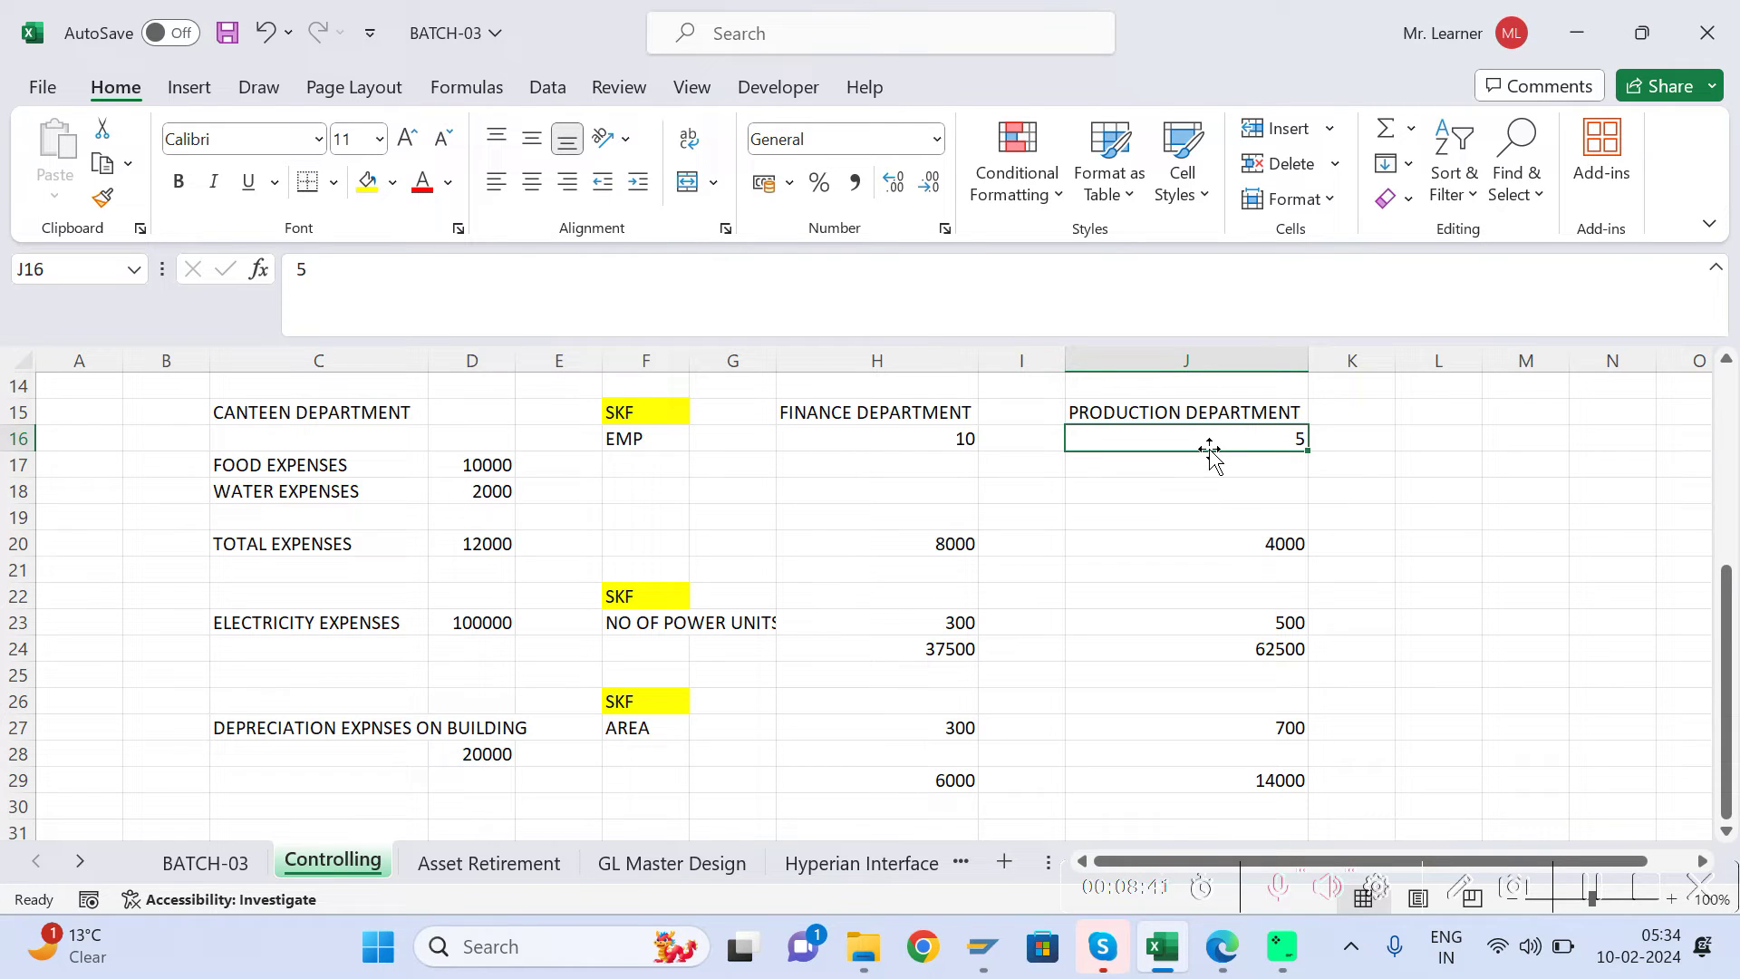
left_click(966, 443)
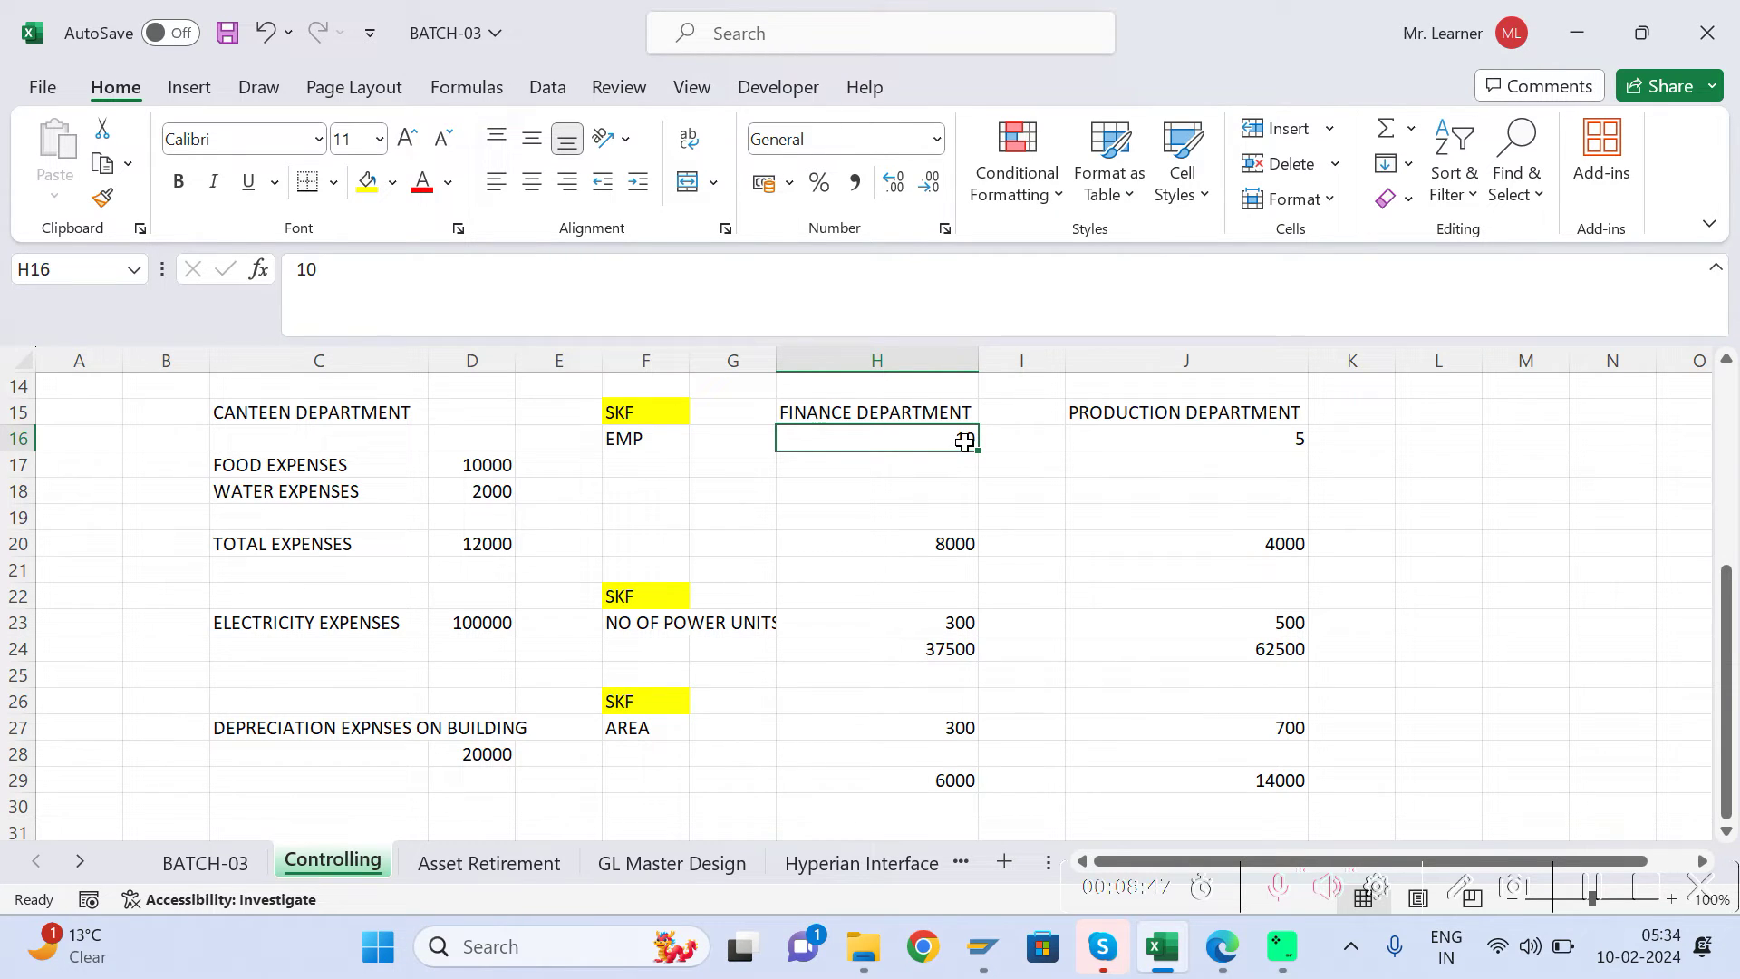
left_click(1262, 441)
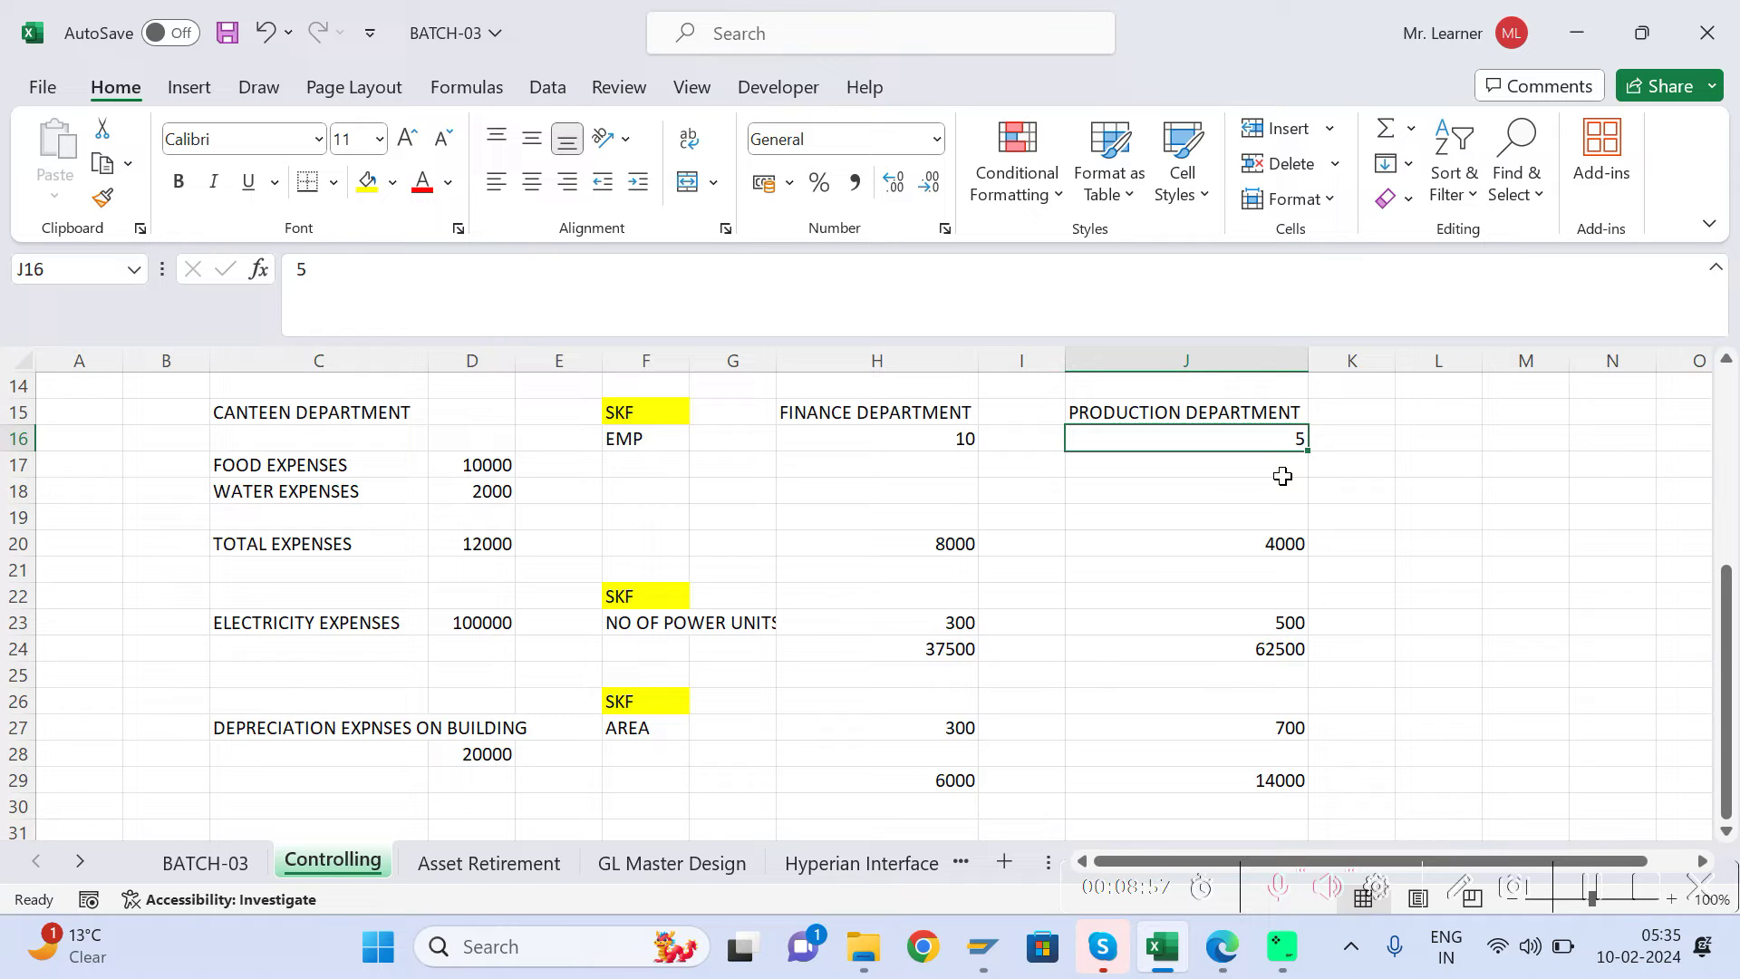
left_click(947, 433)
left_click(1244, 435)
left_click(628, 411)
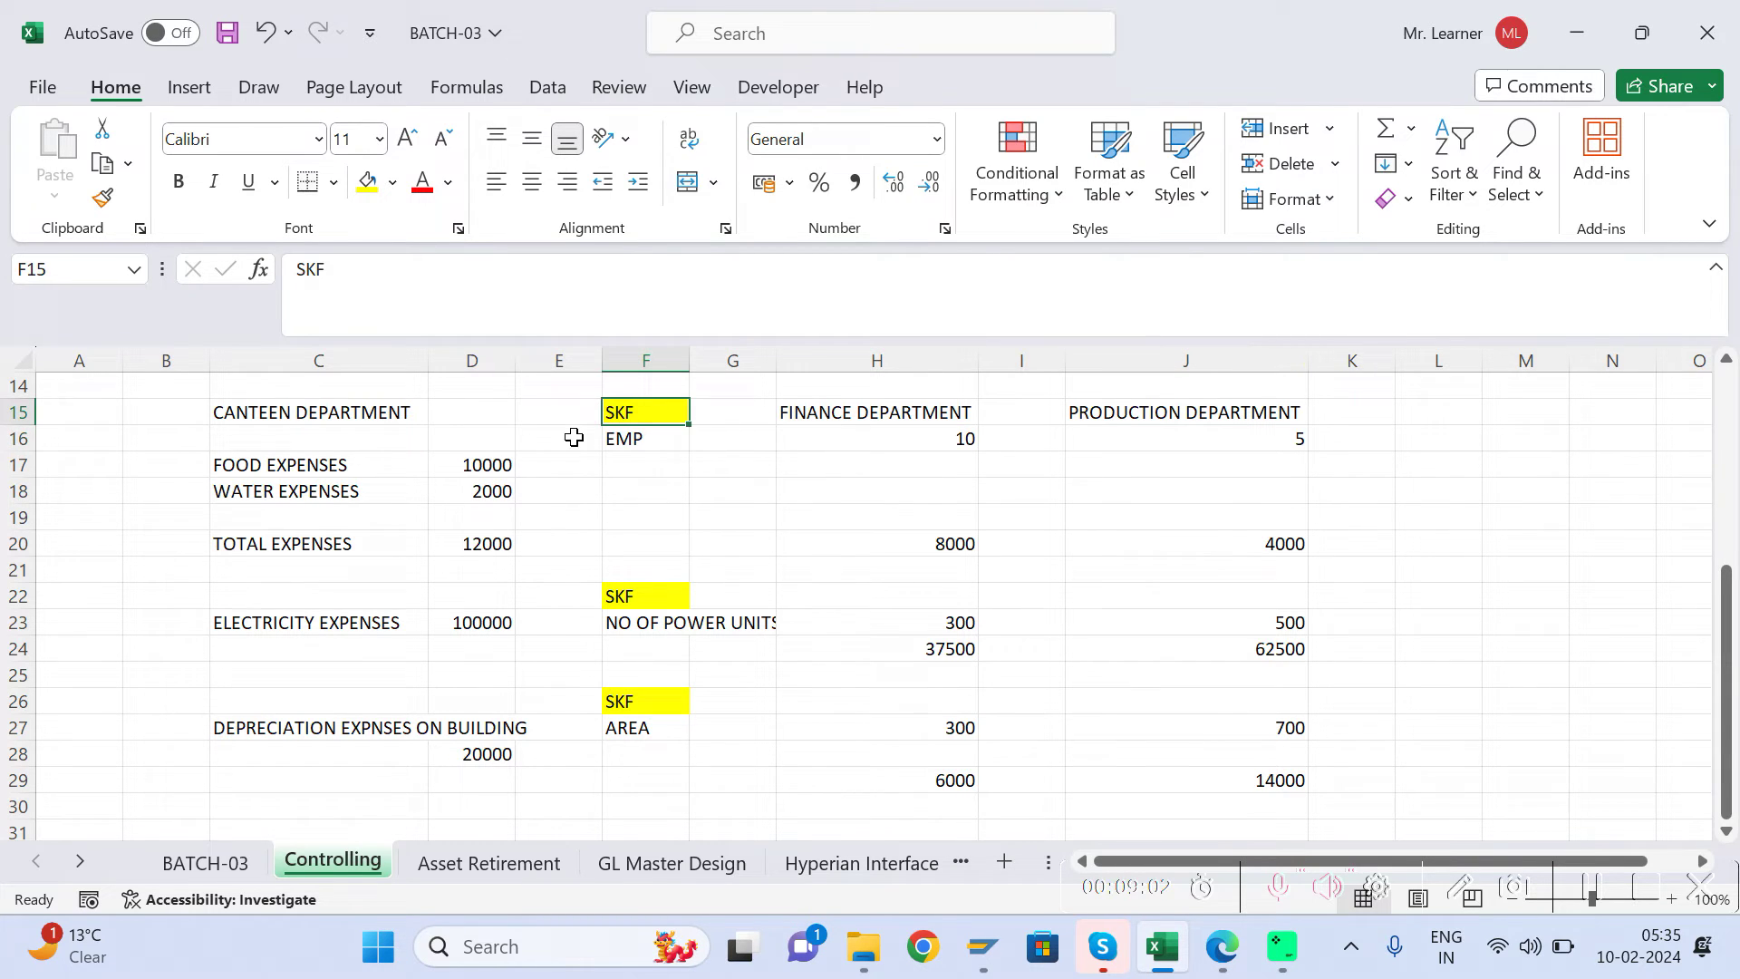
left_click(638, 439)
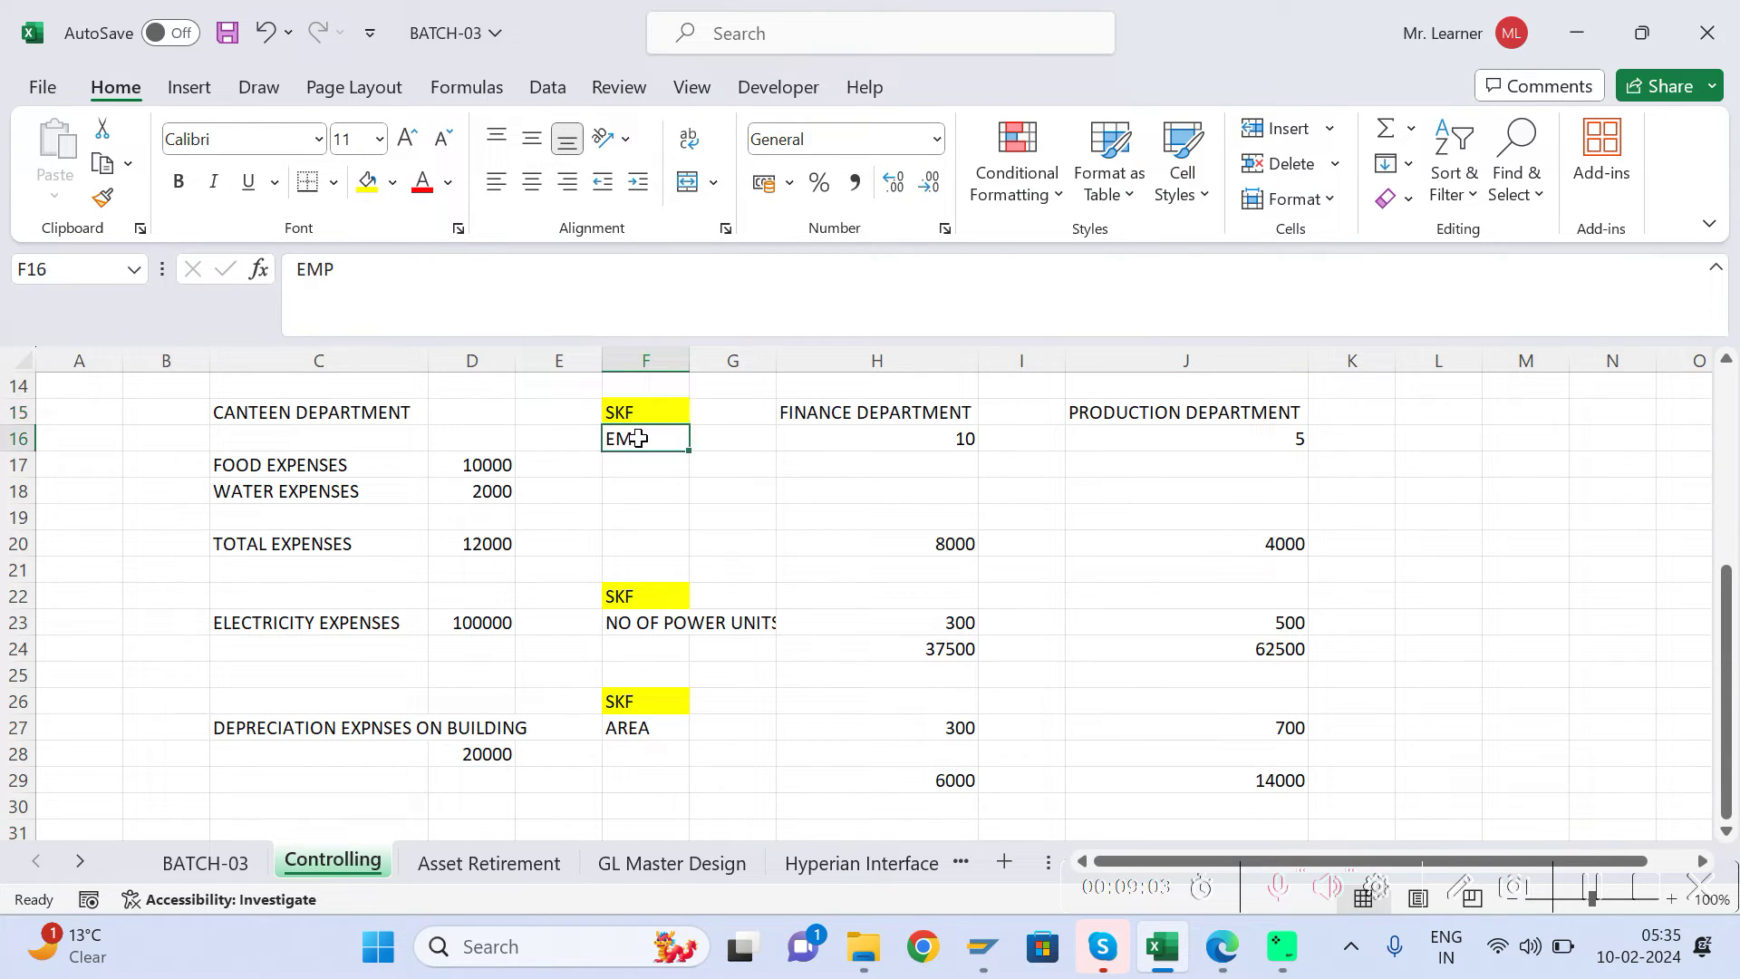
left_click(909, 439)
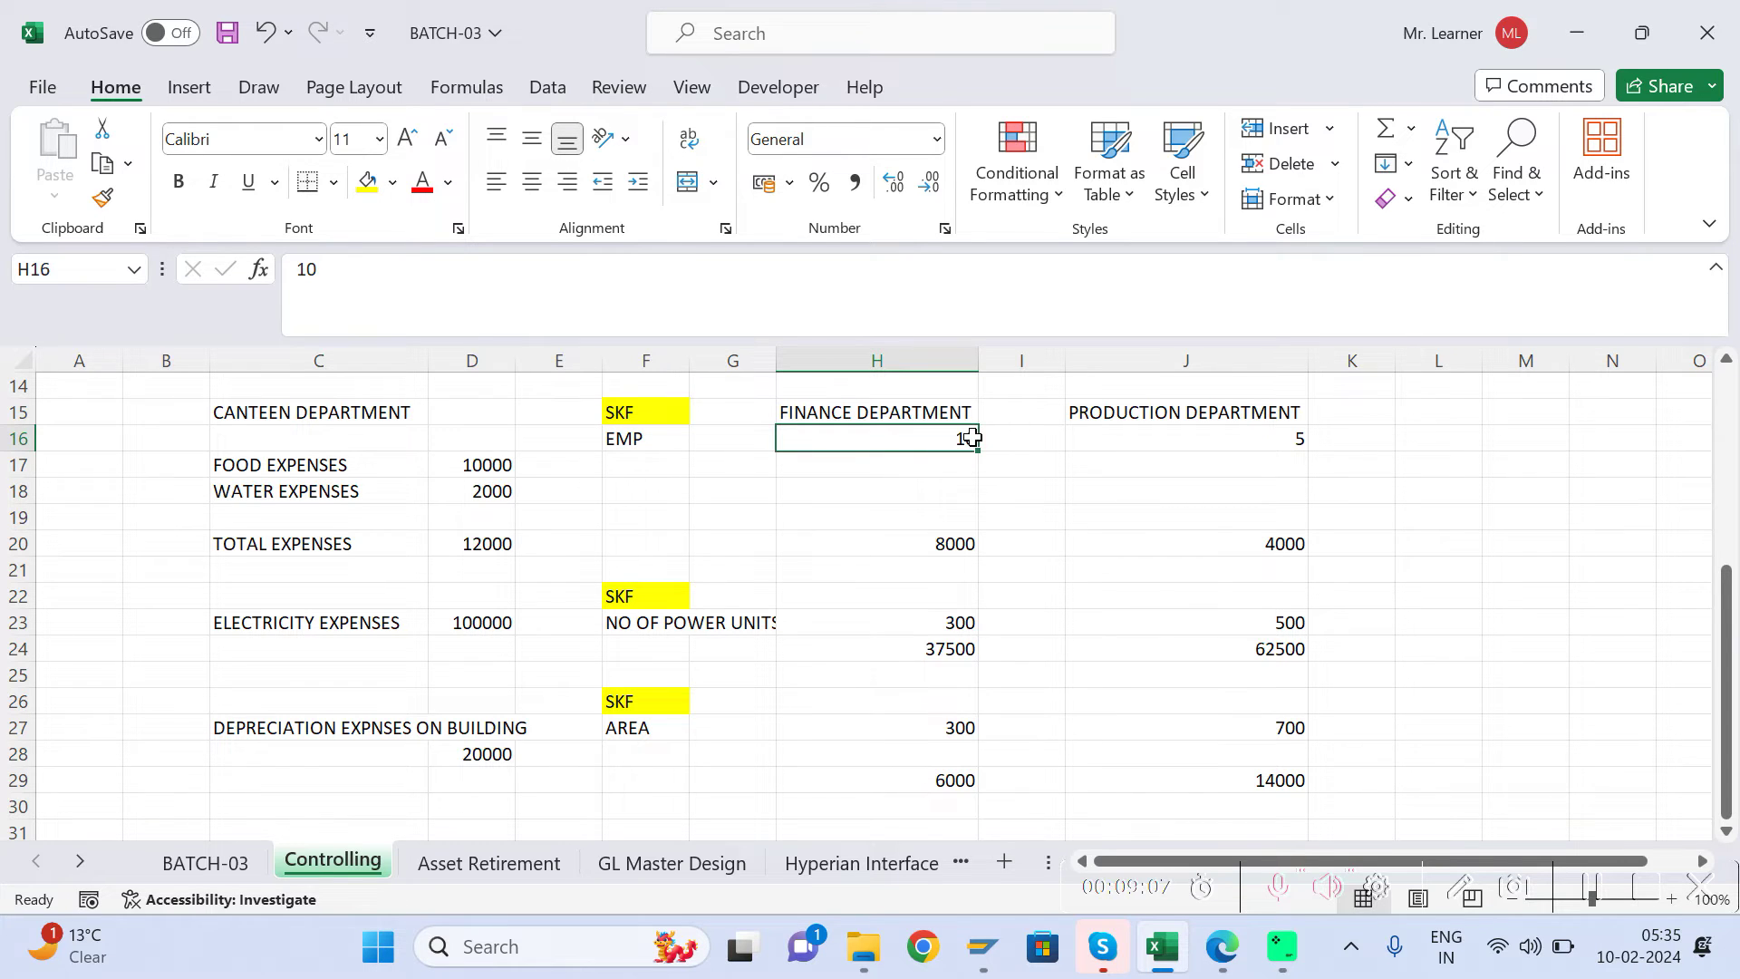
left_click(1230, 438)
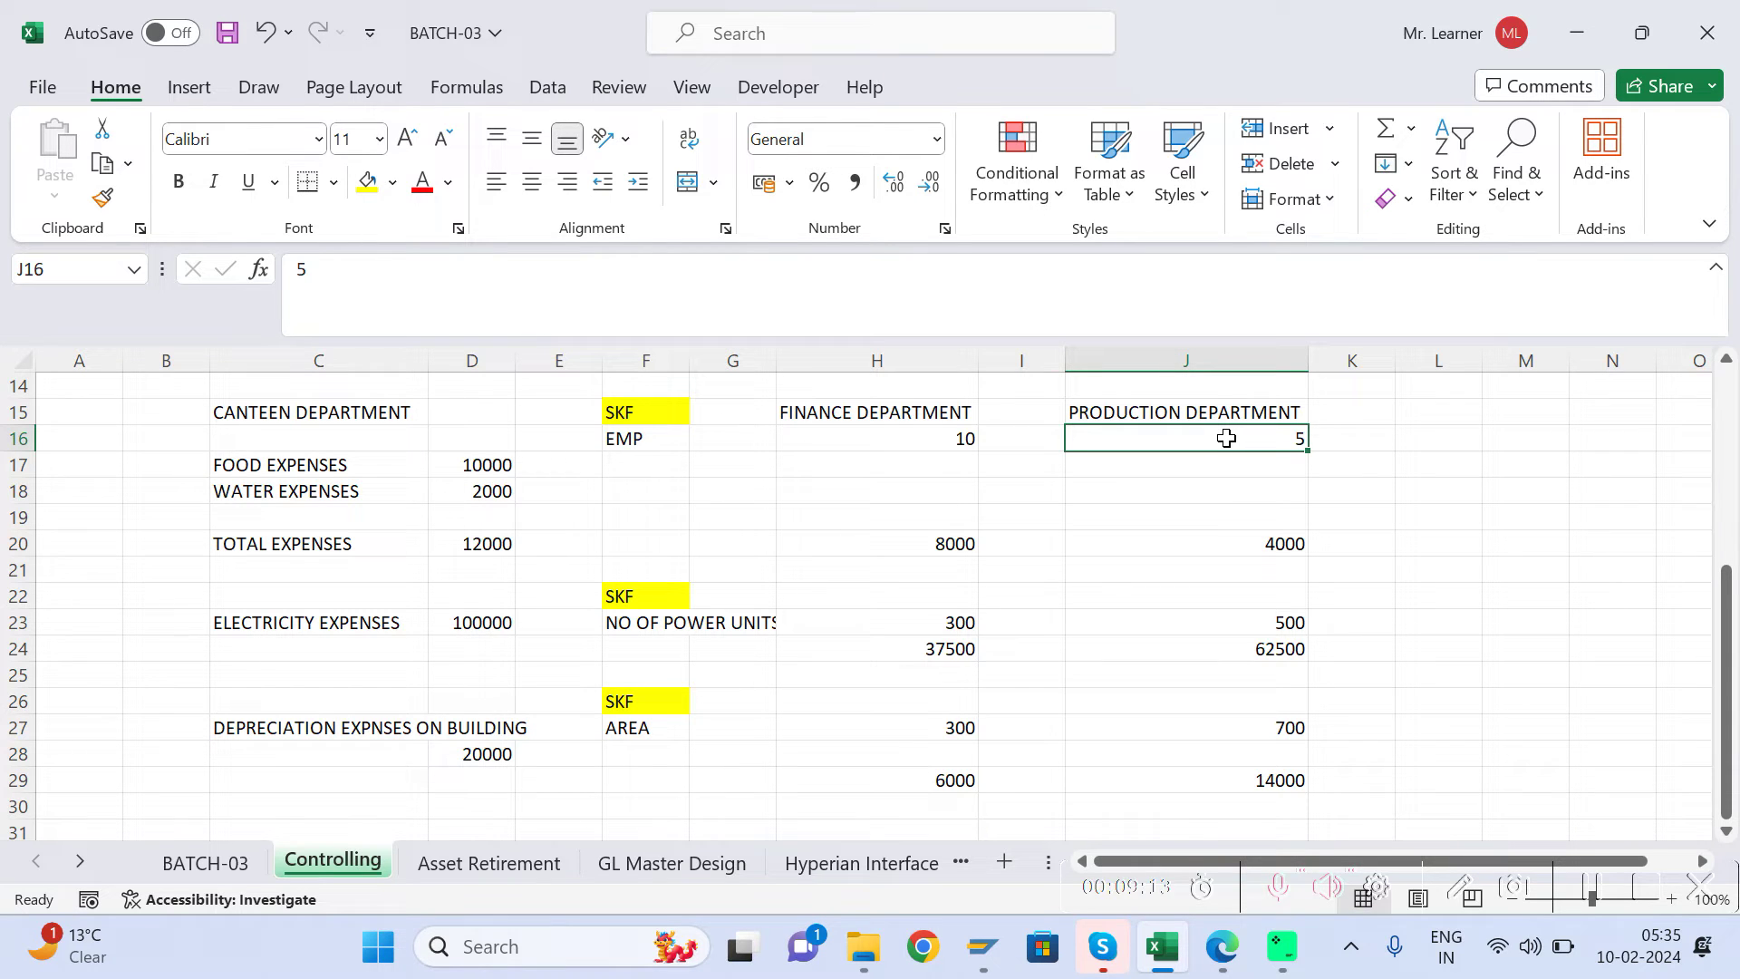
left_click(635, 600)
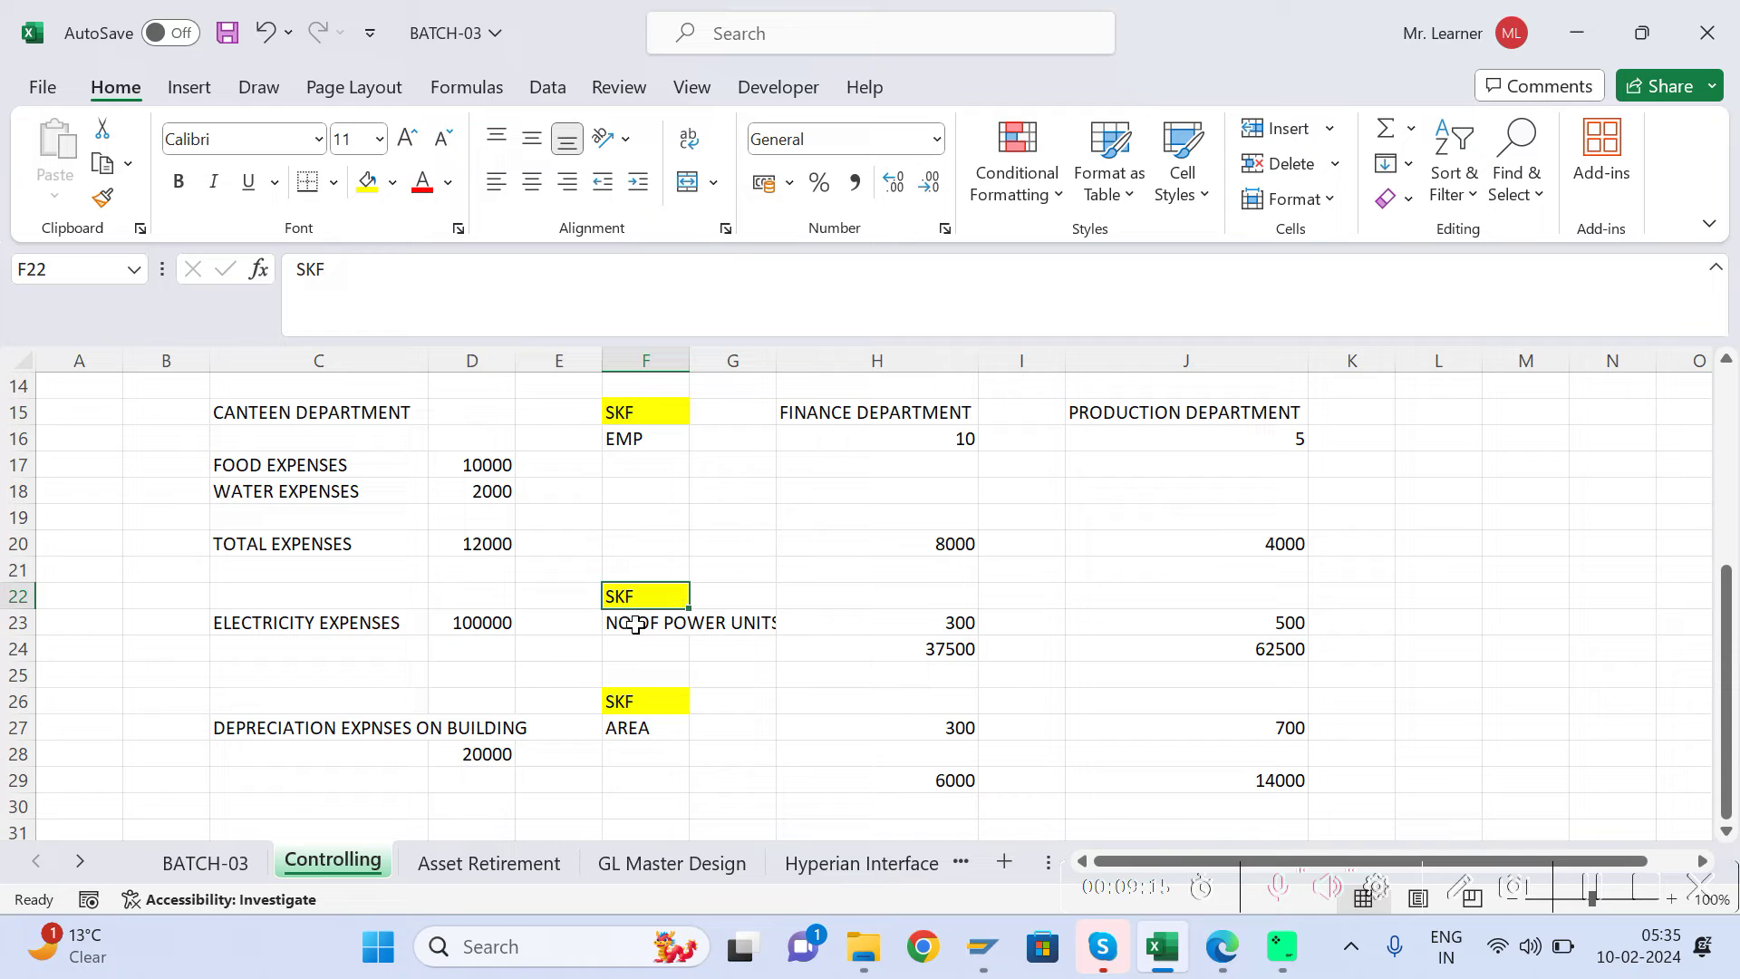
left_click(673, 626)
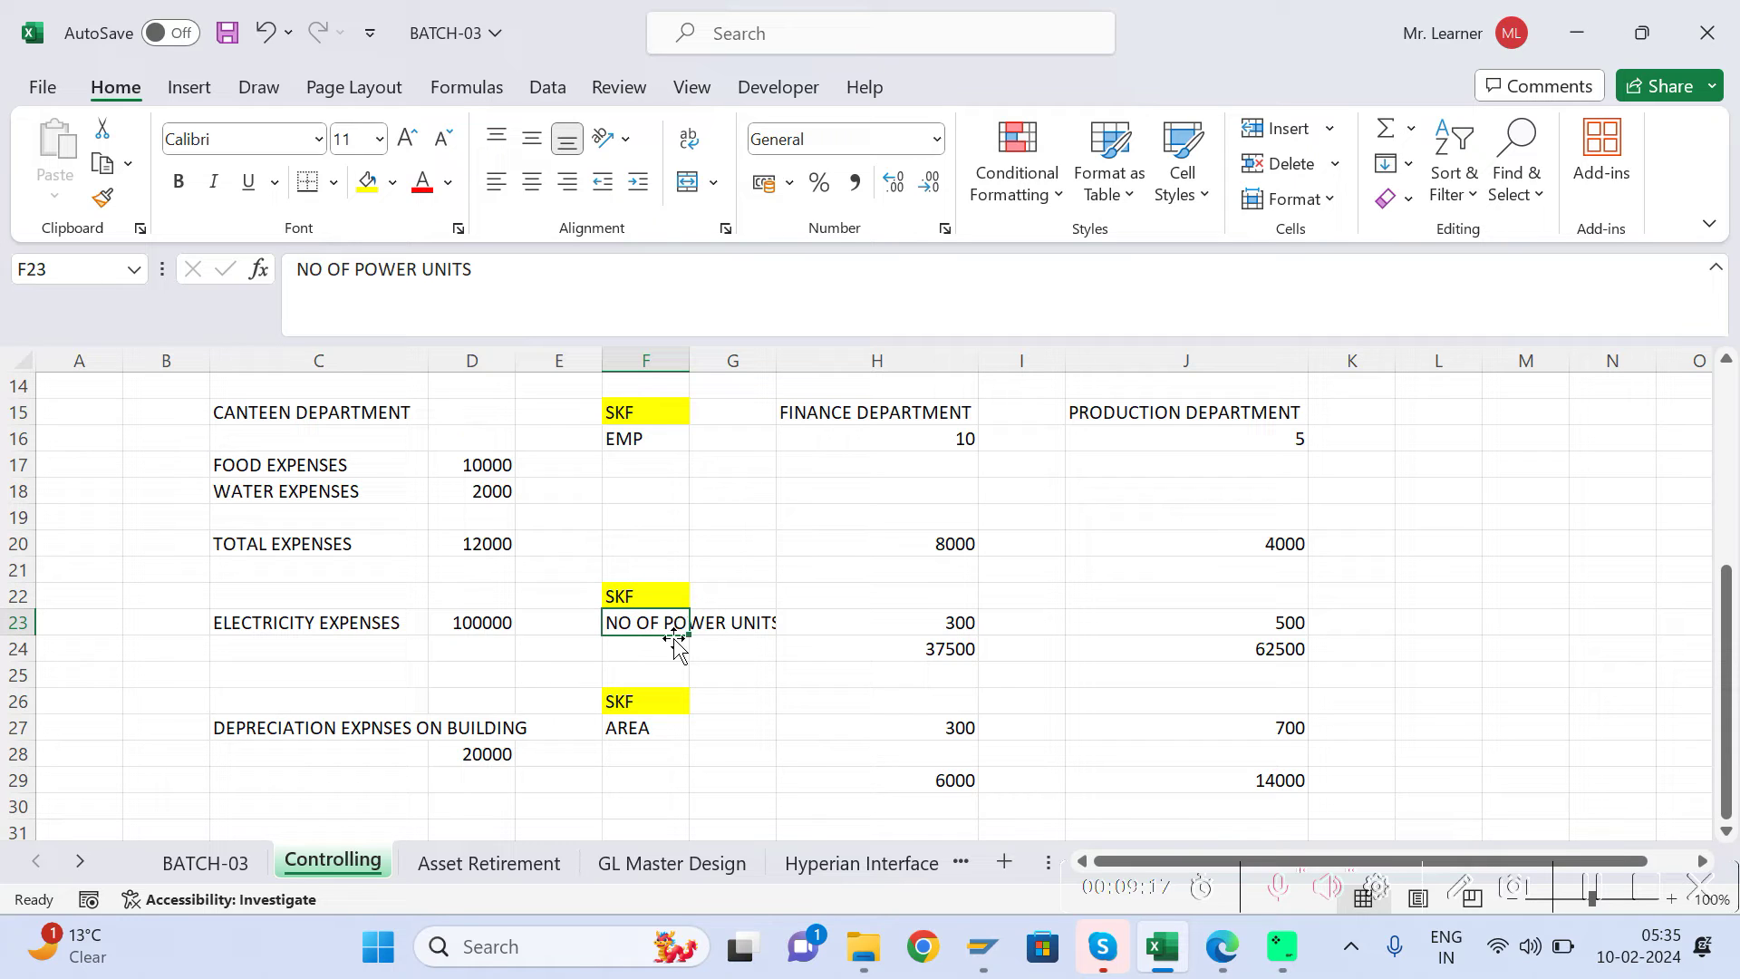
left_click(951, 623)
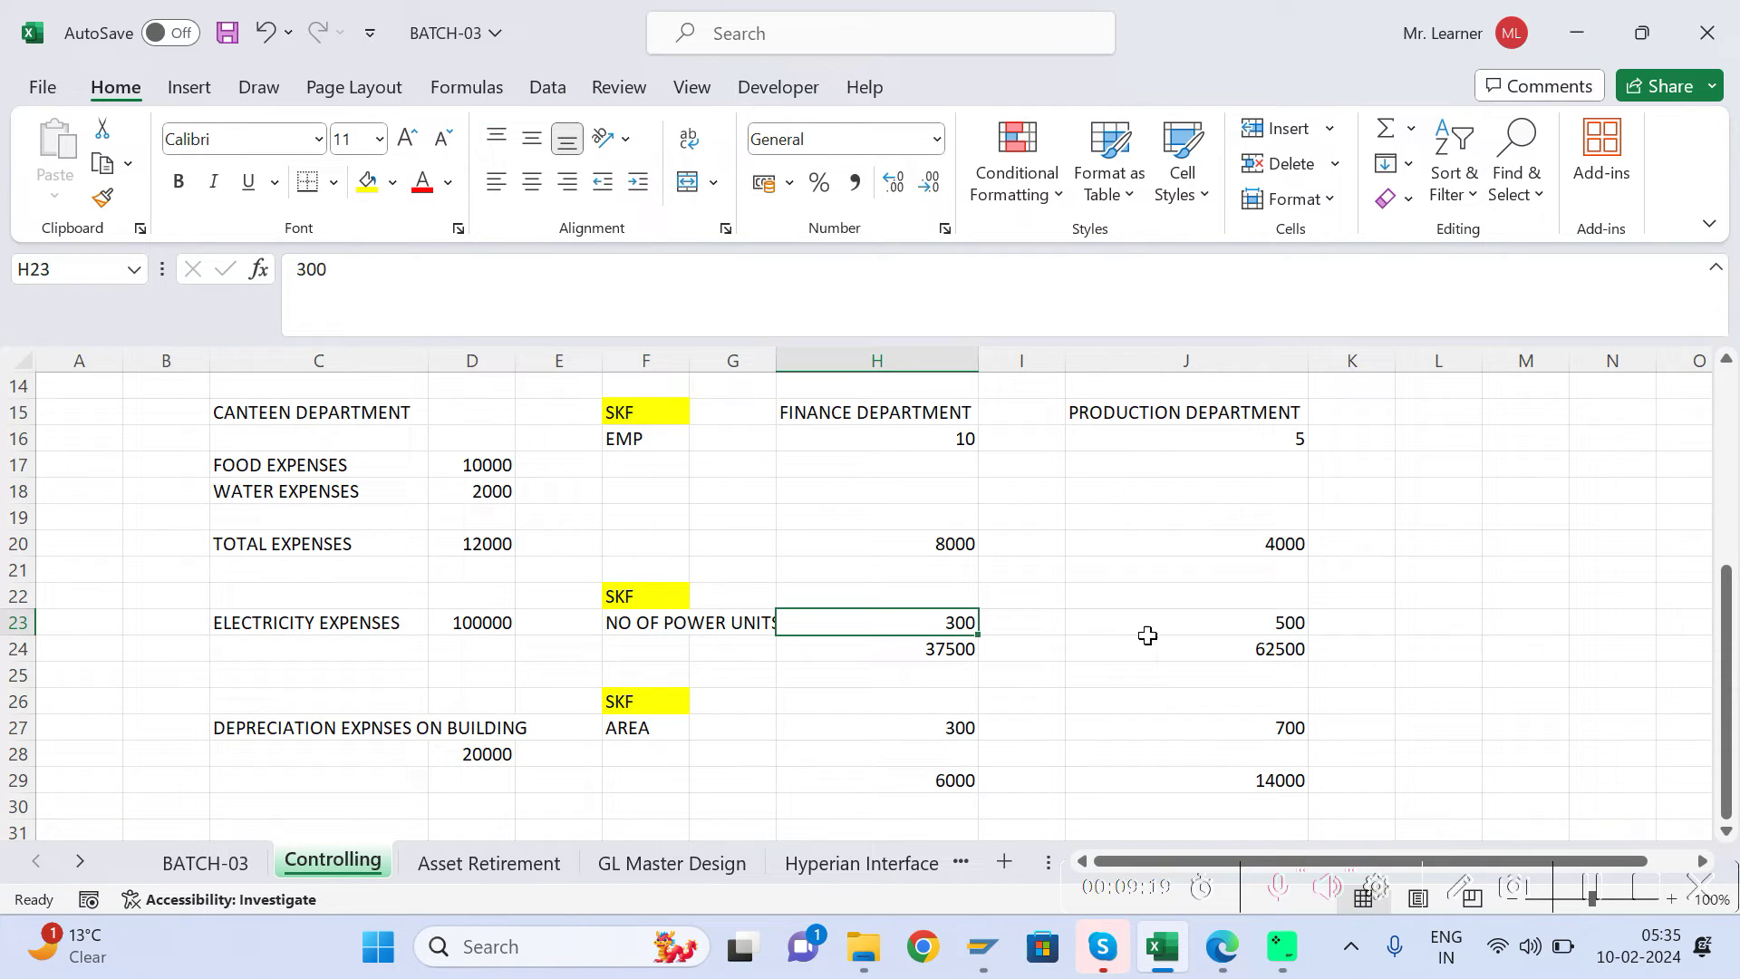
left_click(1272, 625)
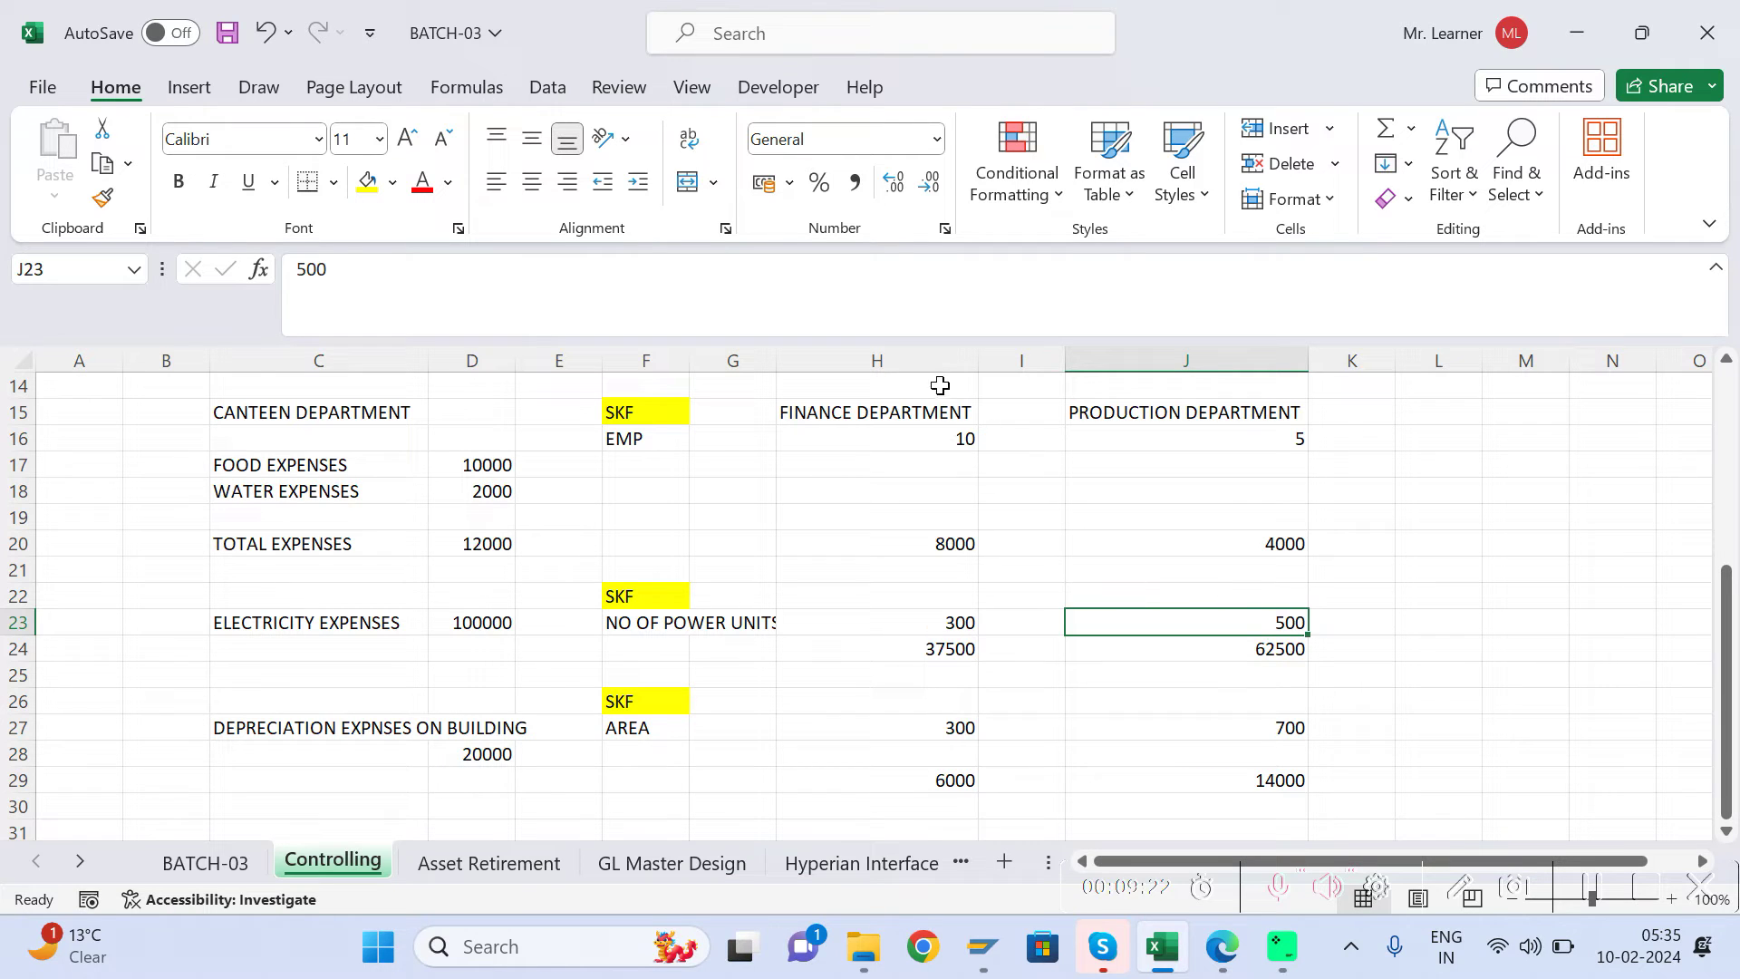
left_click(940, 626)
left_click(1248, 624)
left_click(652, 602)
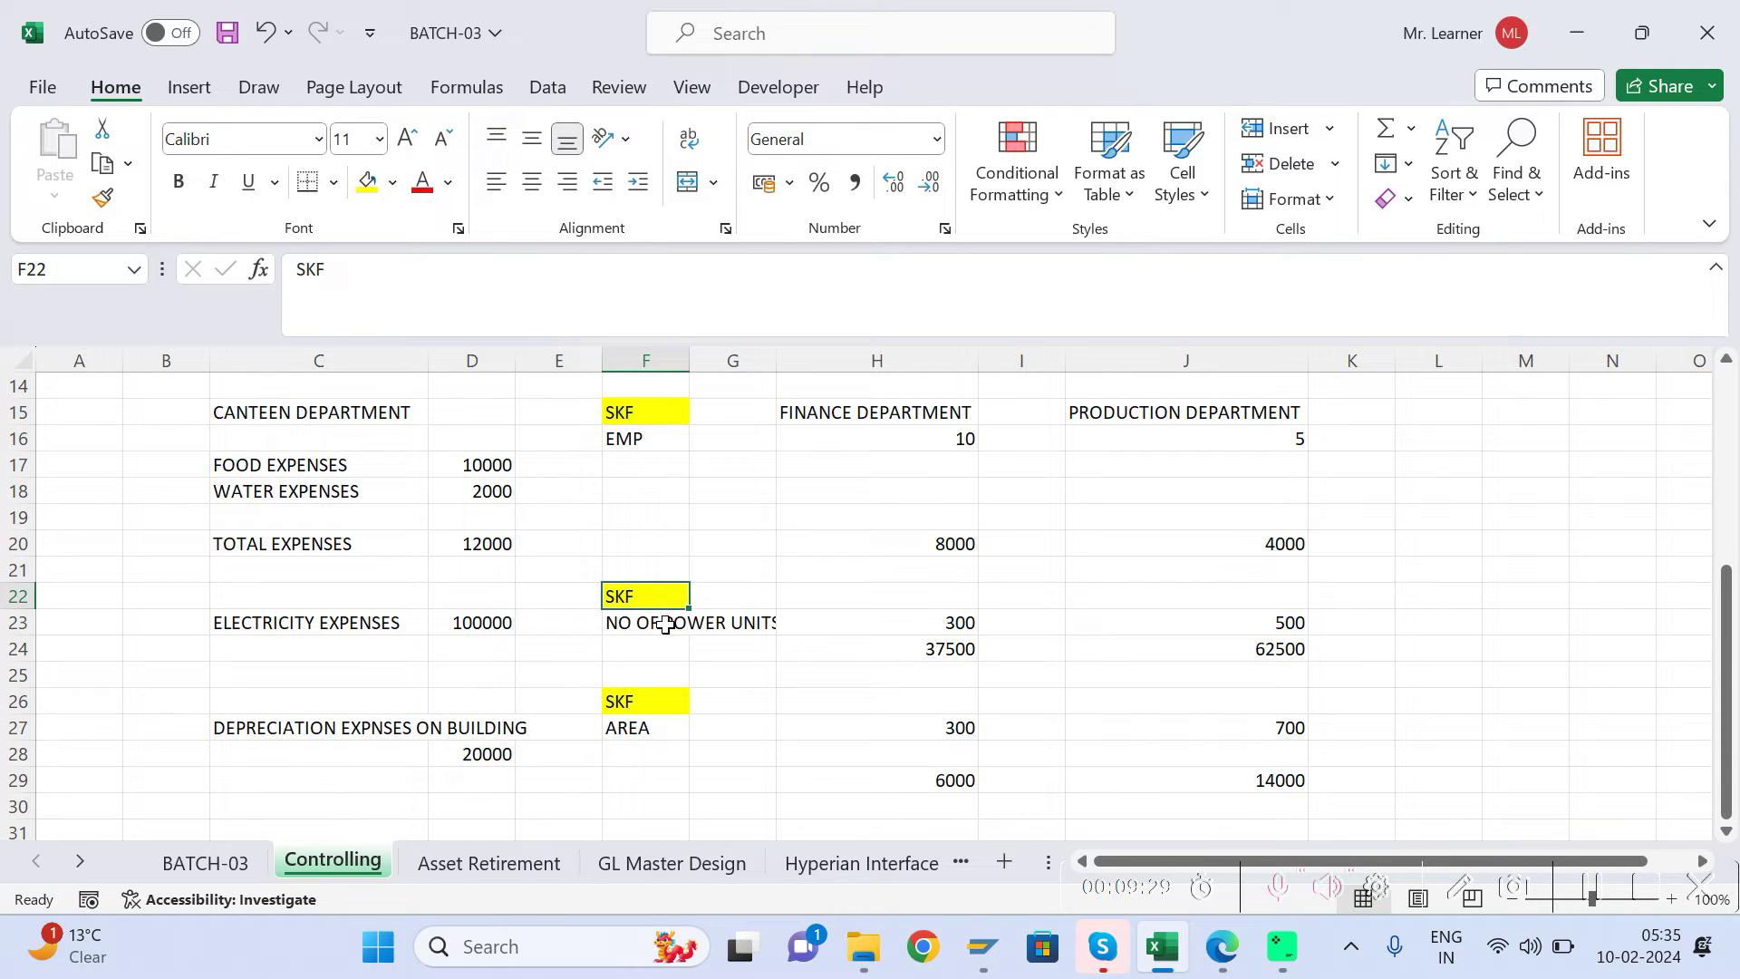
left_click(667, 625)
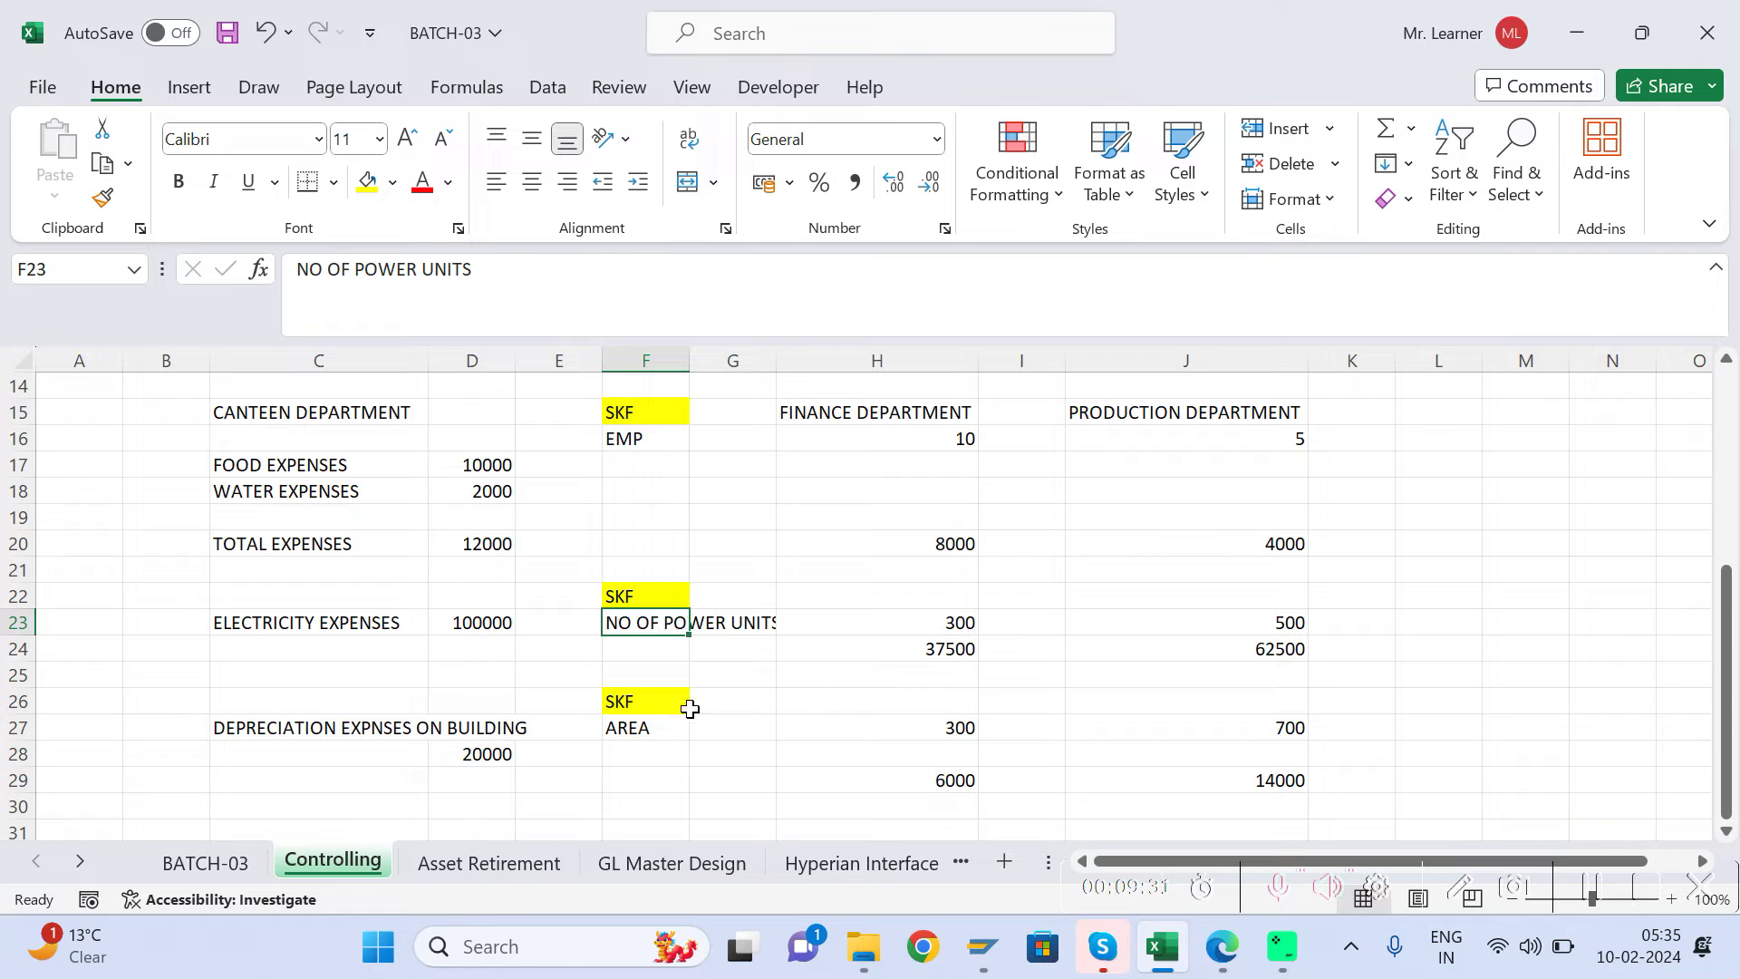
left_click(647, 698)
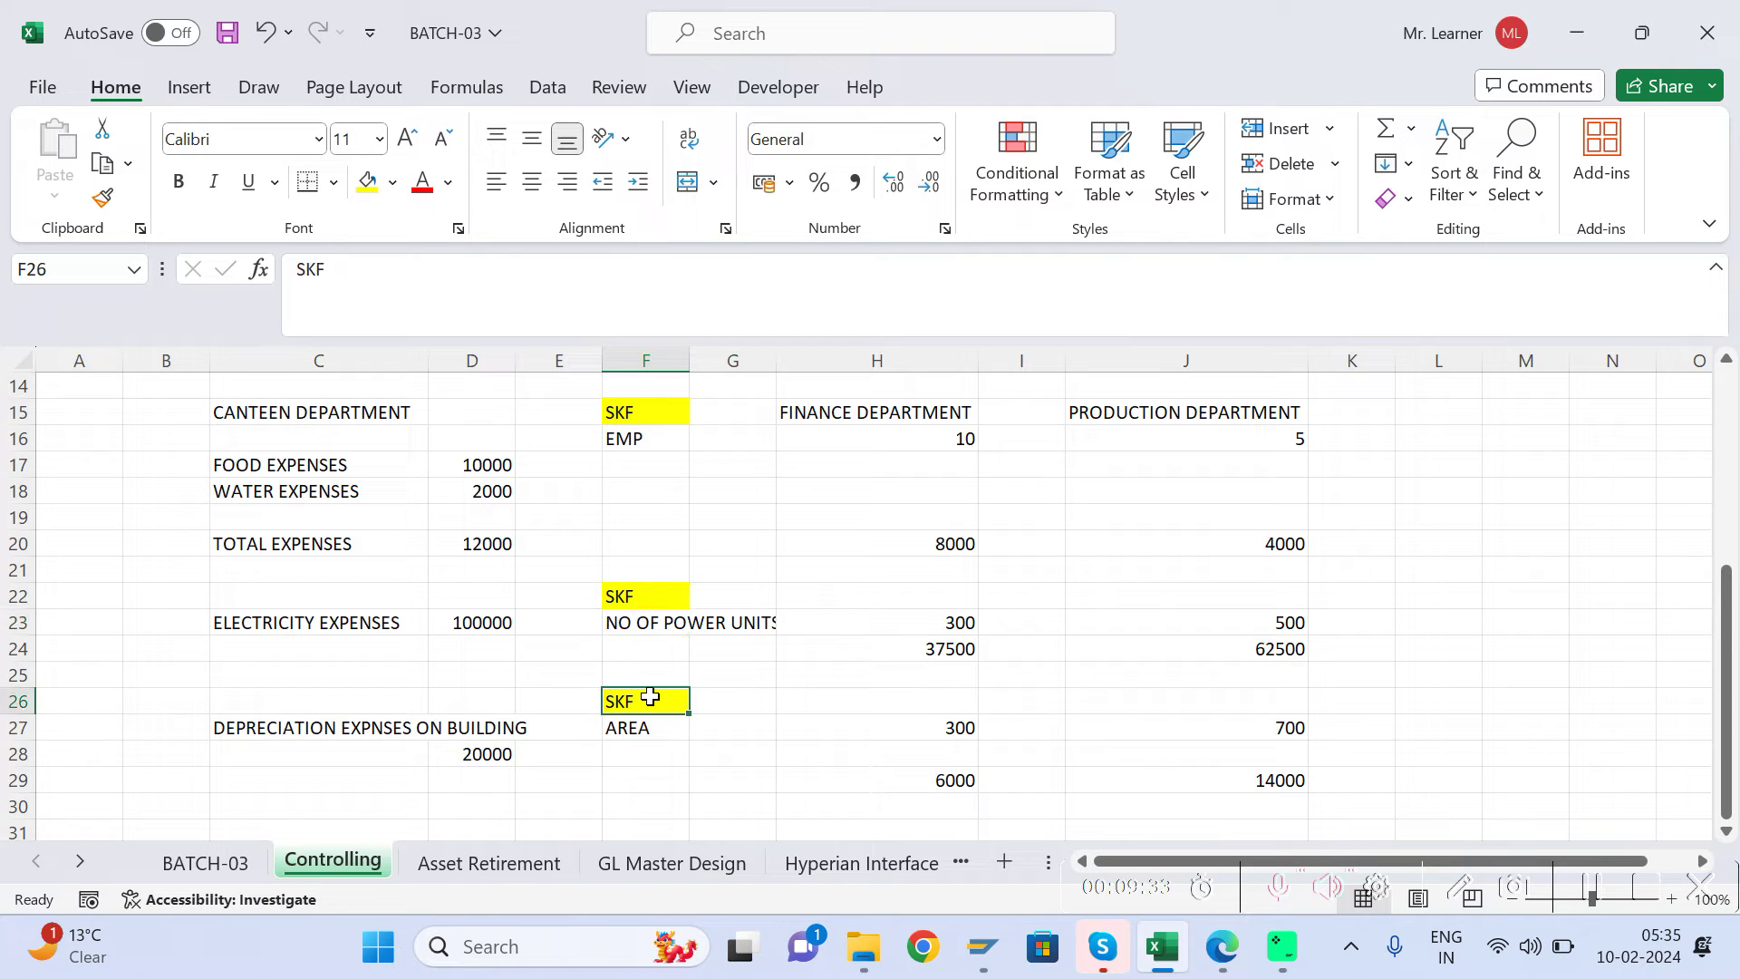
left_click(943, 728)
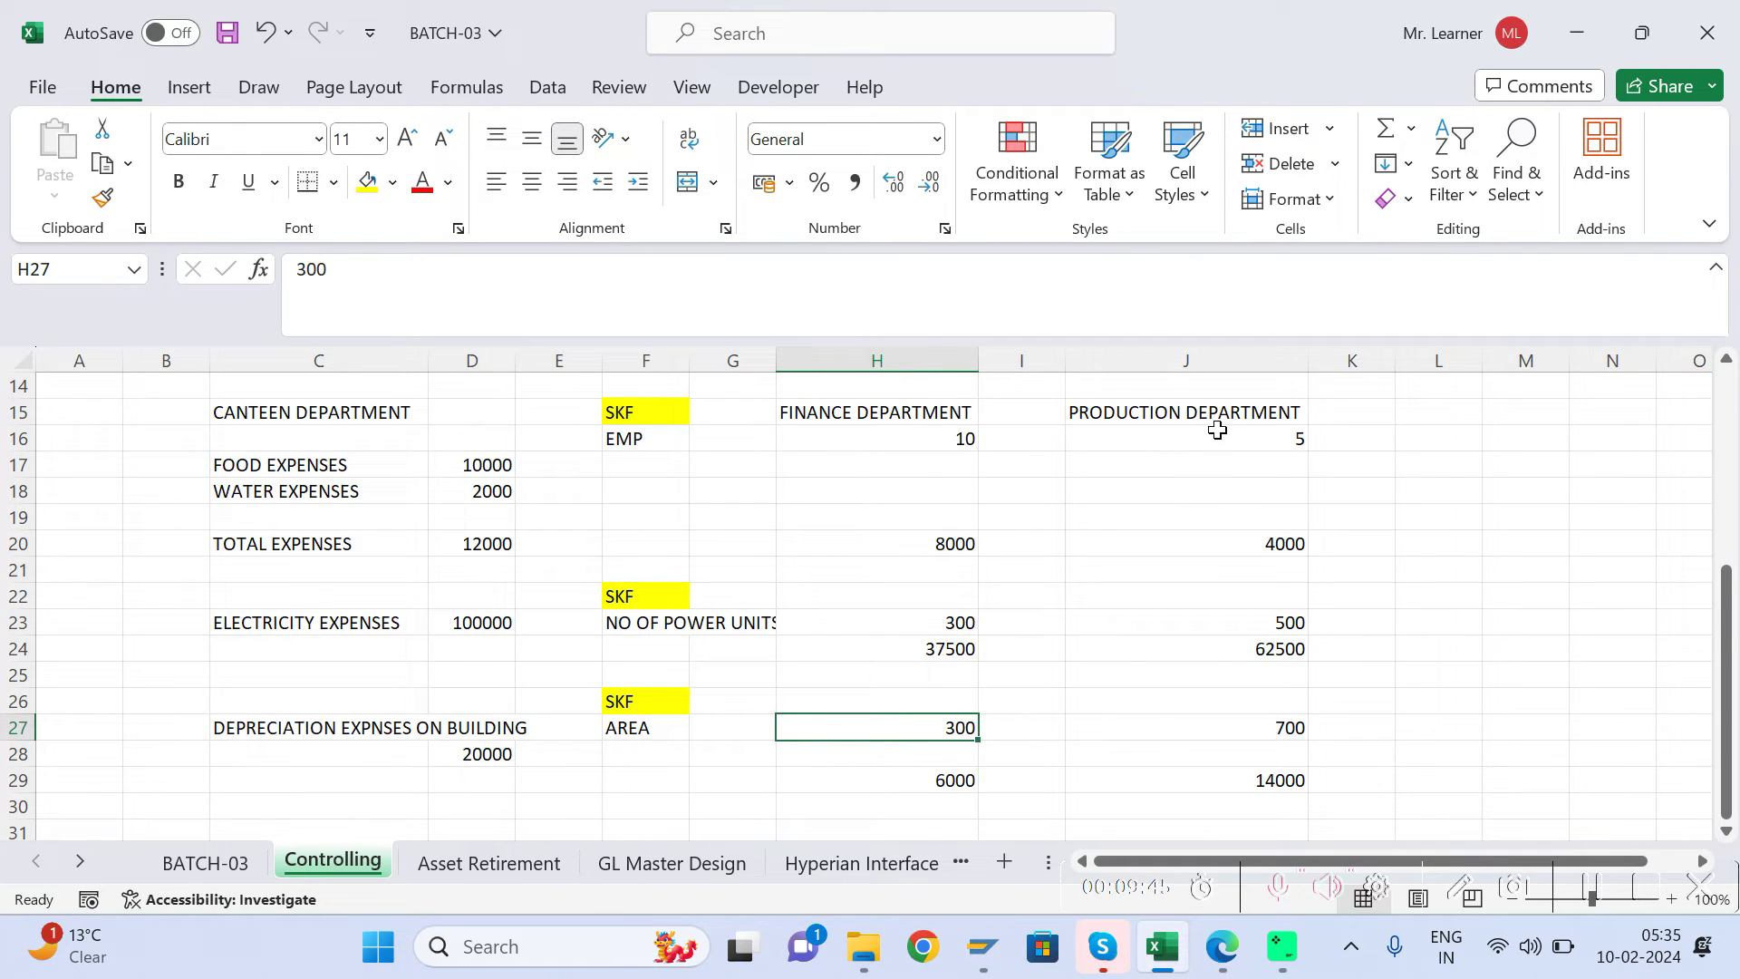
left_click(1206, 435)
left_click(1201, 418)
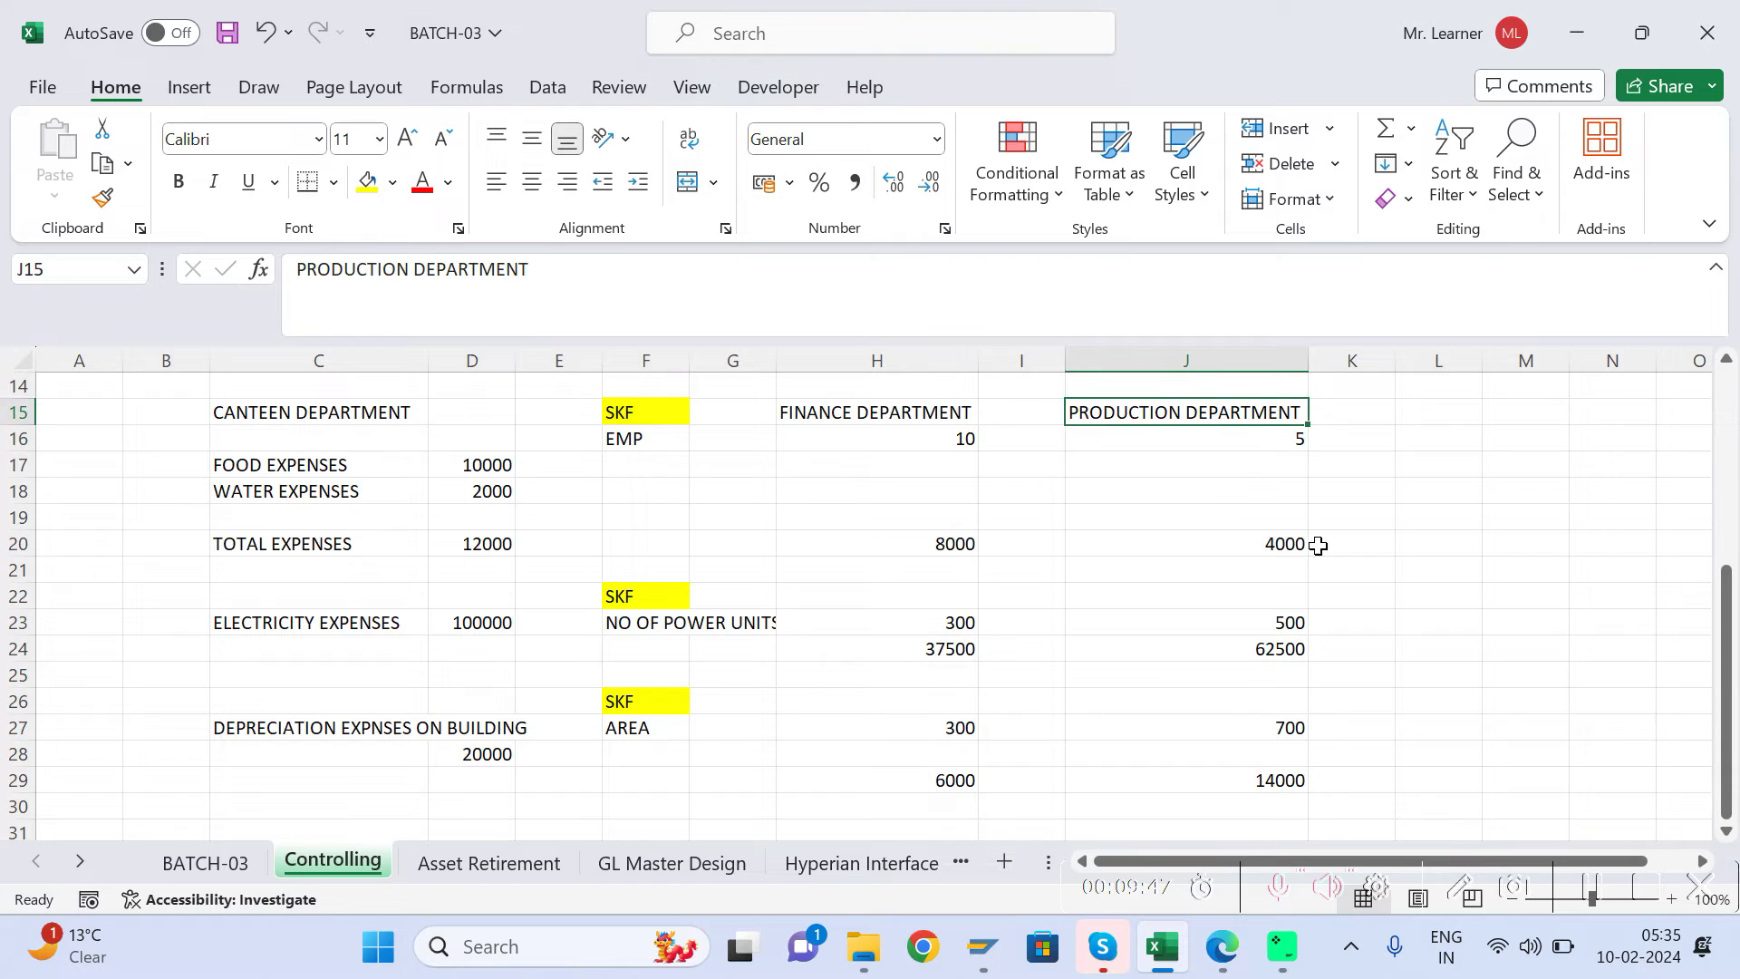
left_click(1276, 749)
left_click(1278, 725)
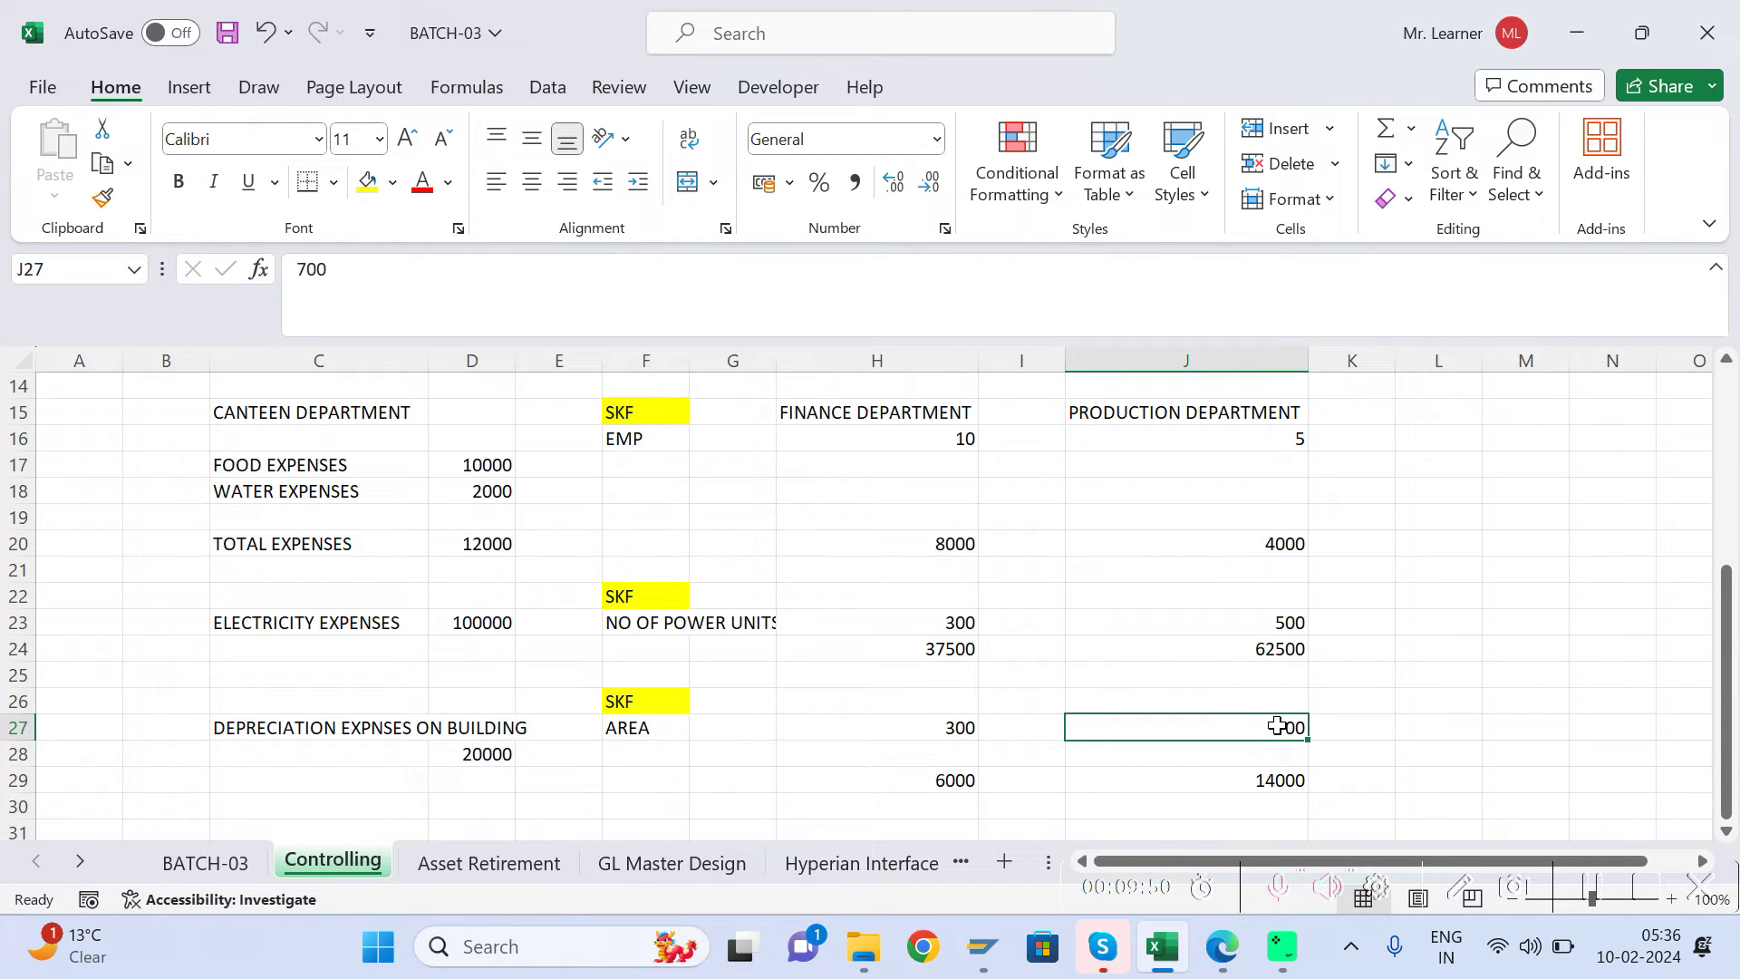
key("Left")
key("Left")
key("Left")
key("ctrl+s")
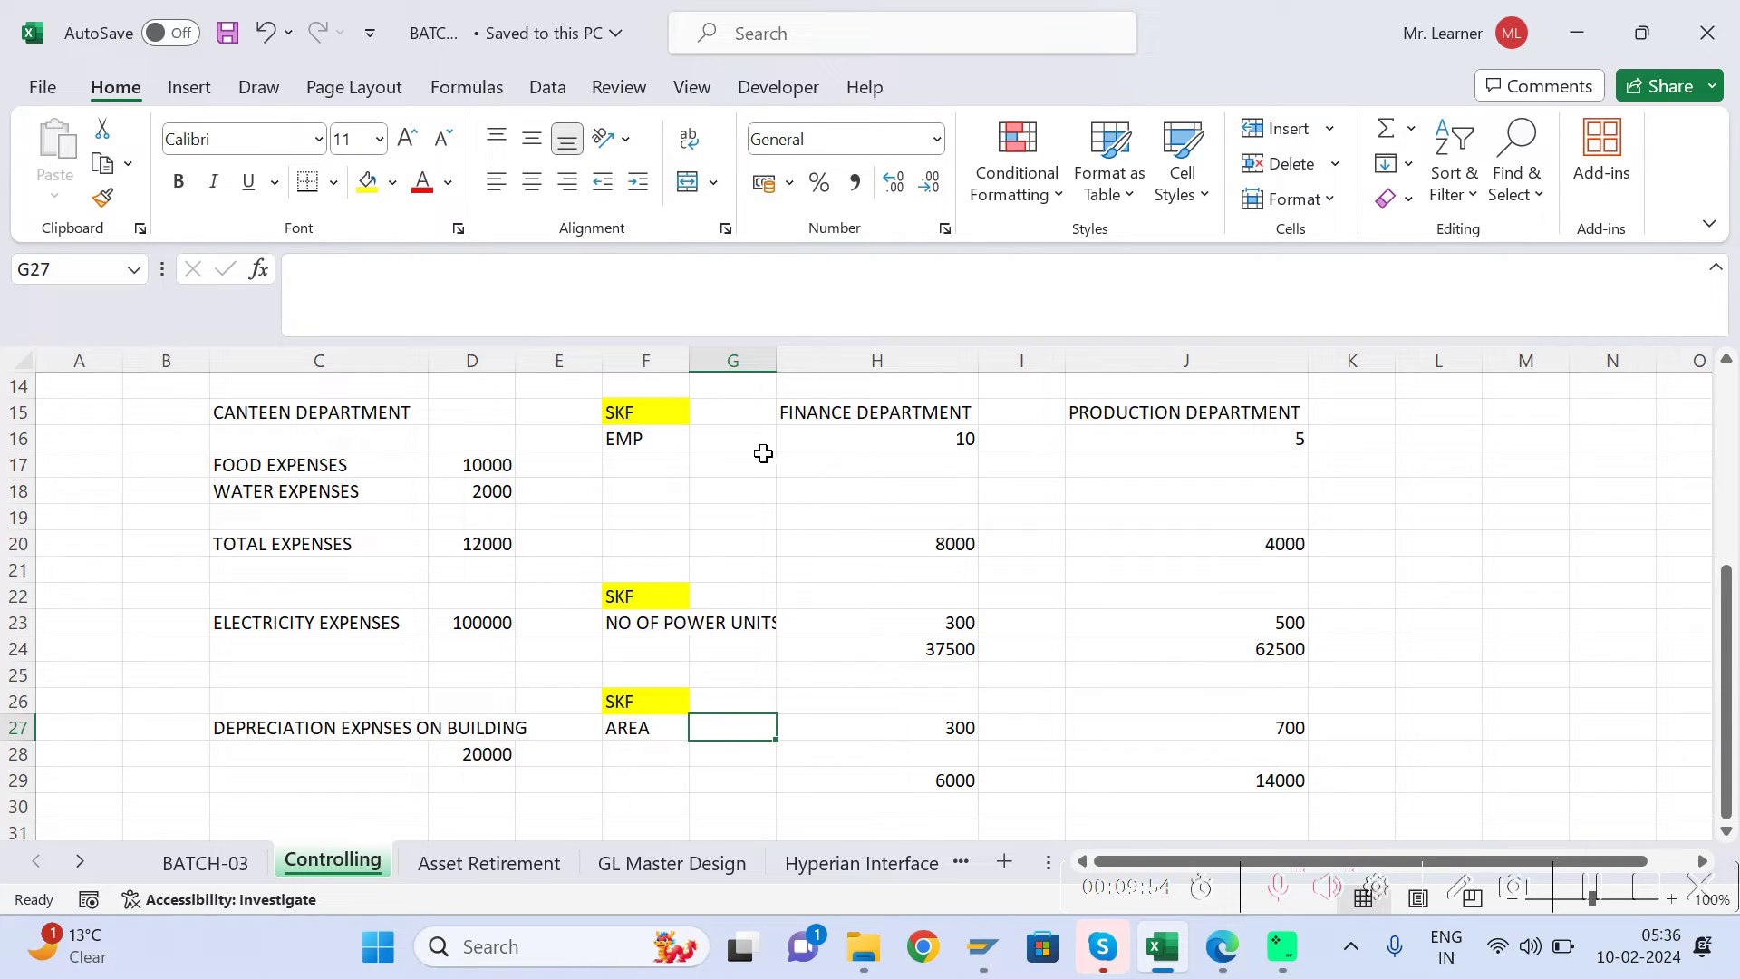
left_click(638, 433)
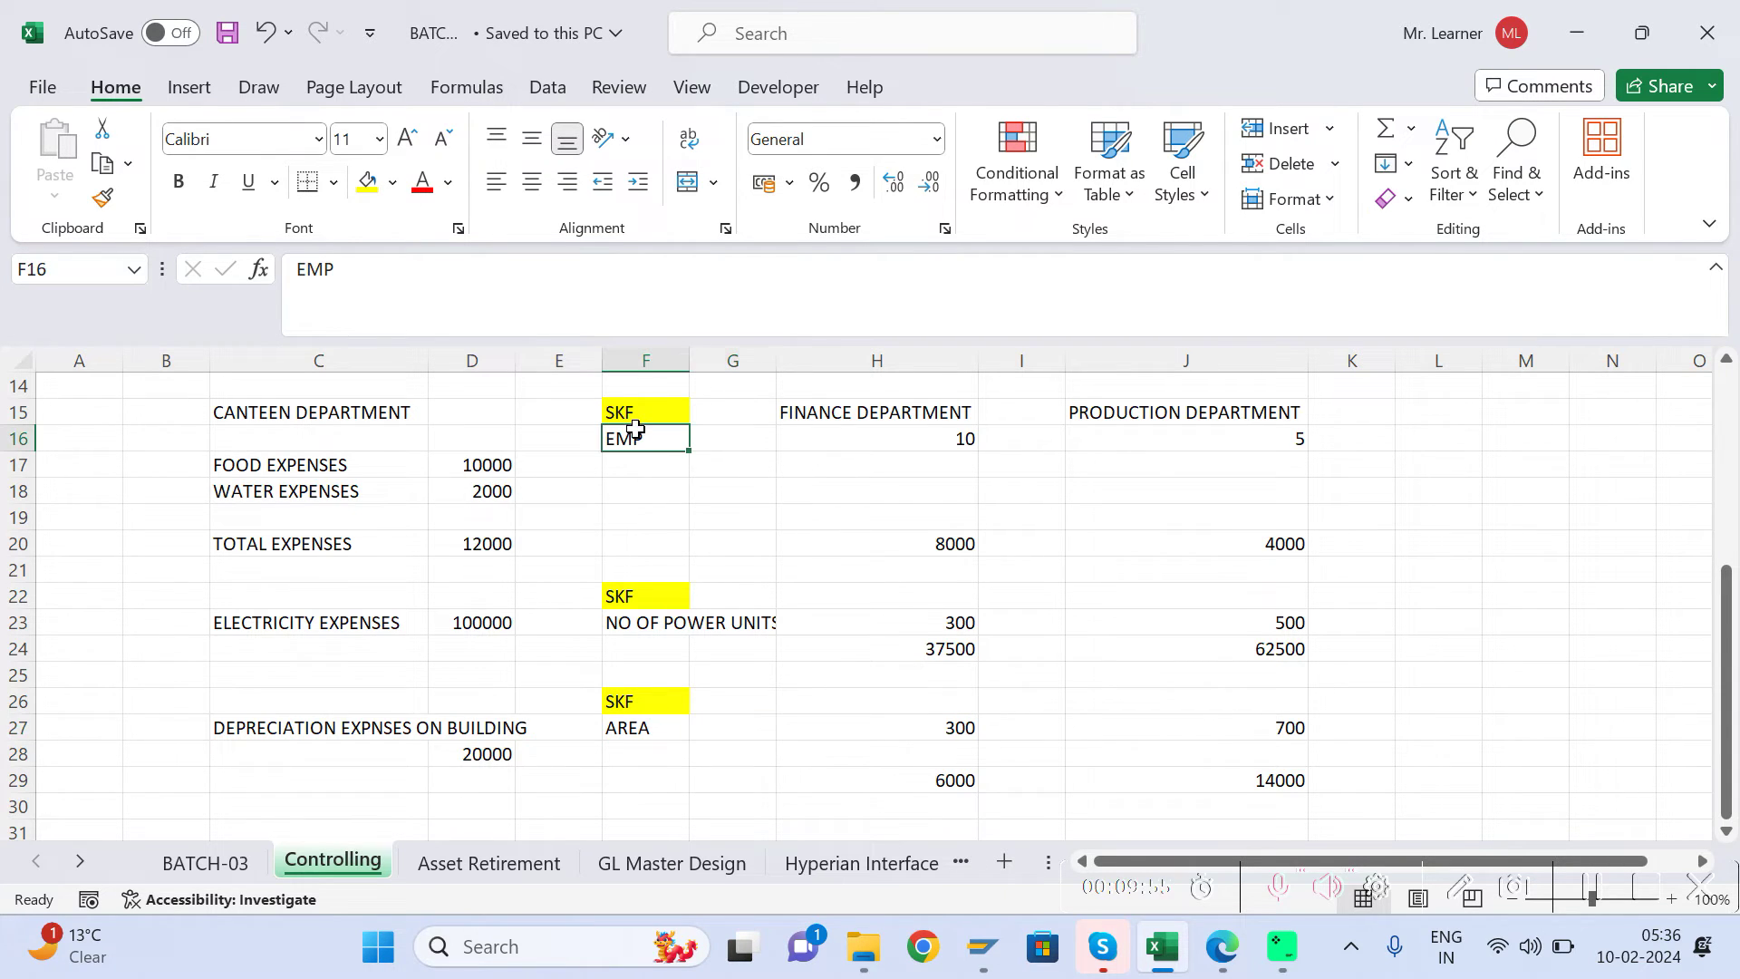
left_click(636, 619)
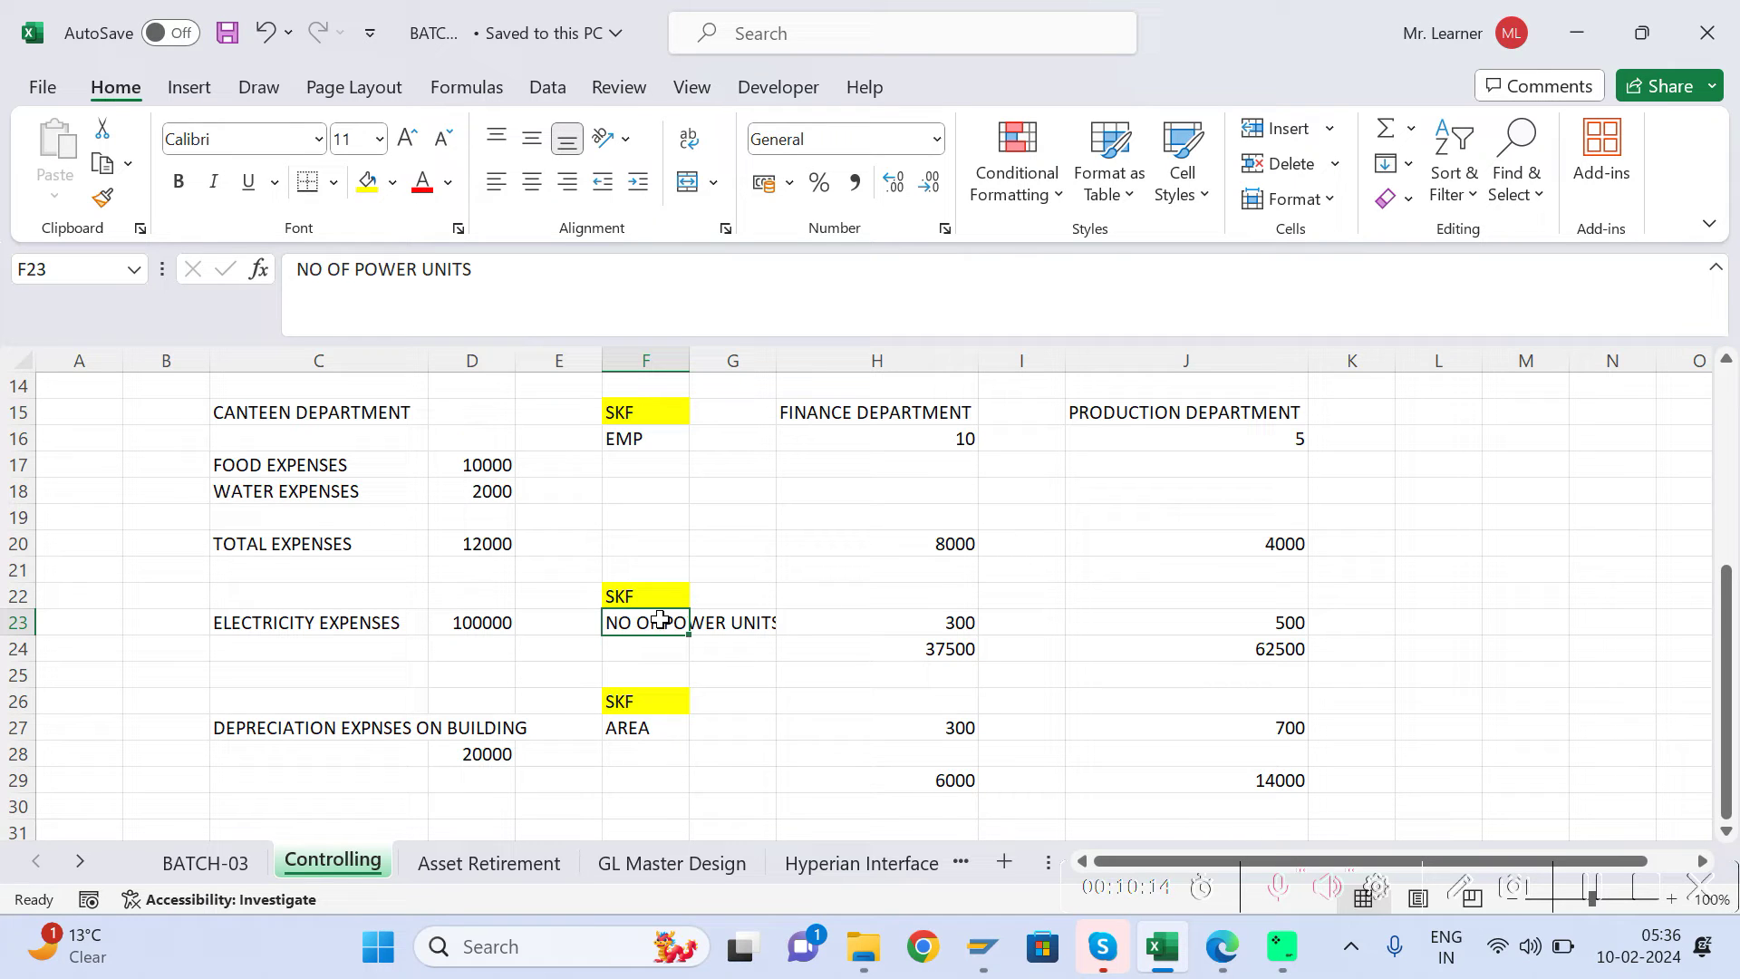
left_click(953, 622)
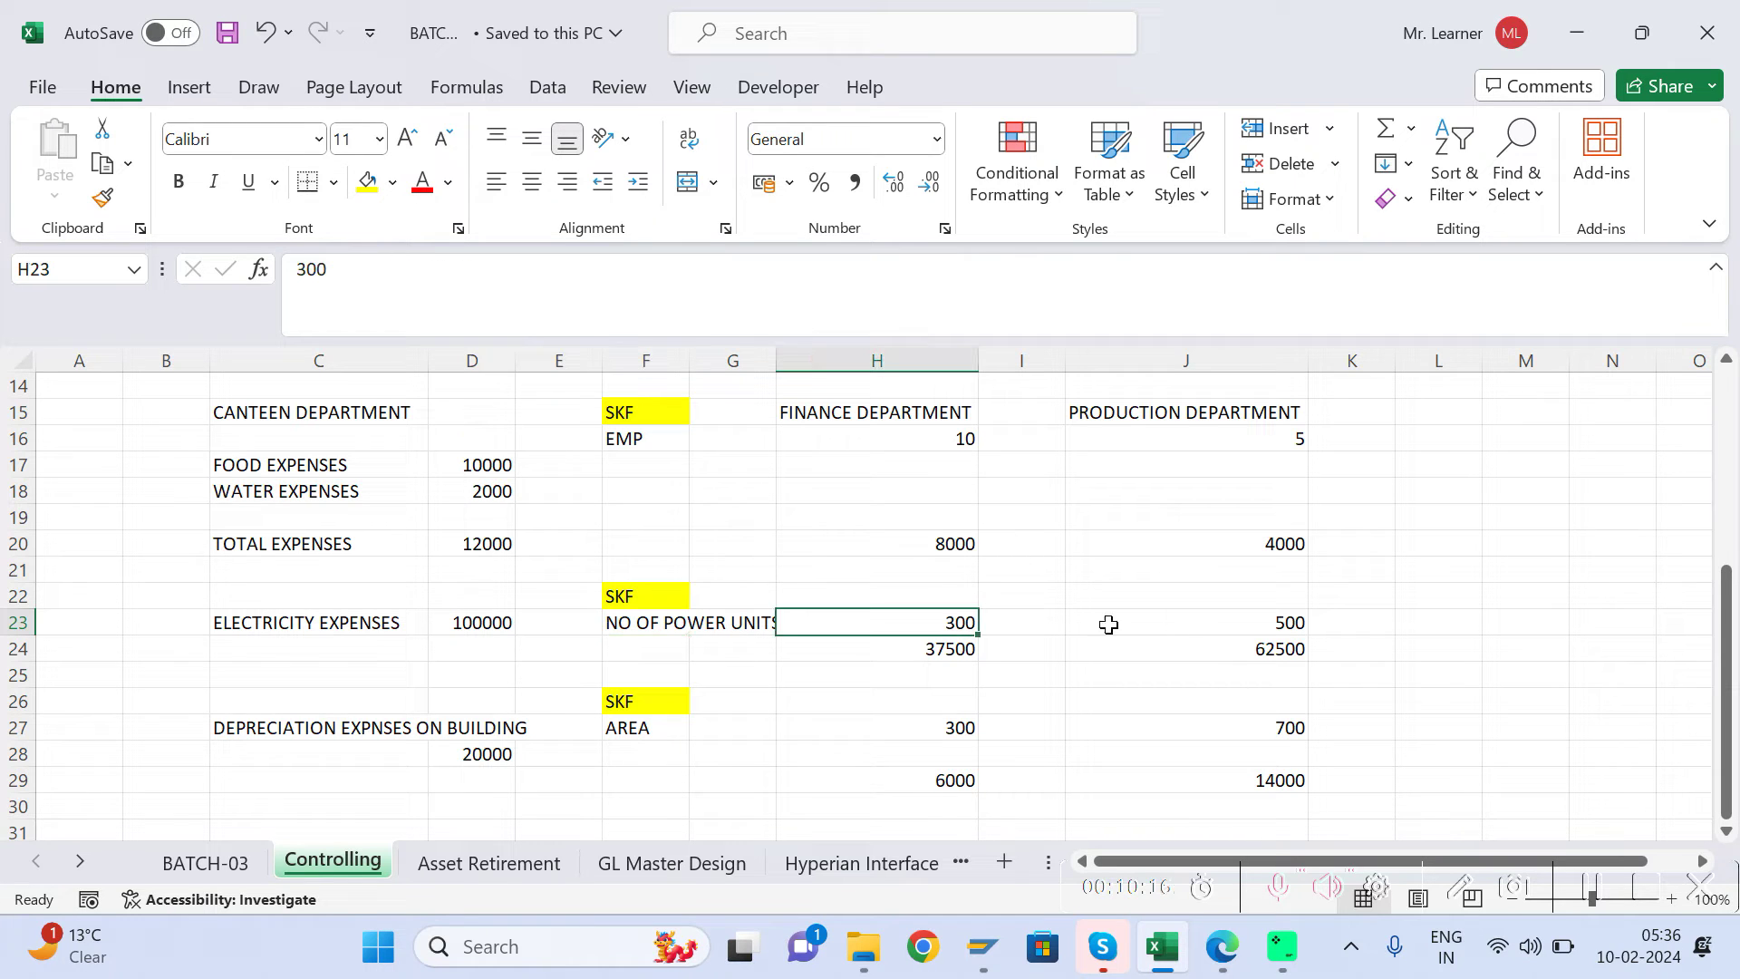
left_click(1269, 618)
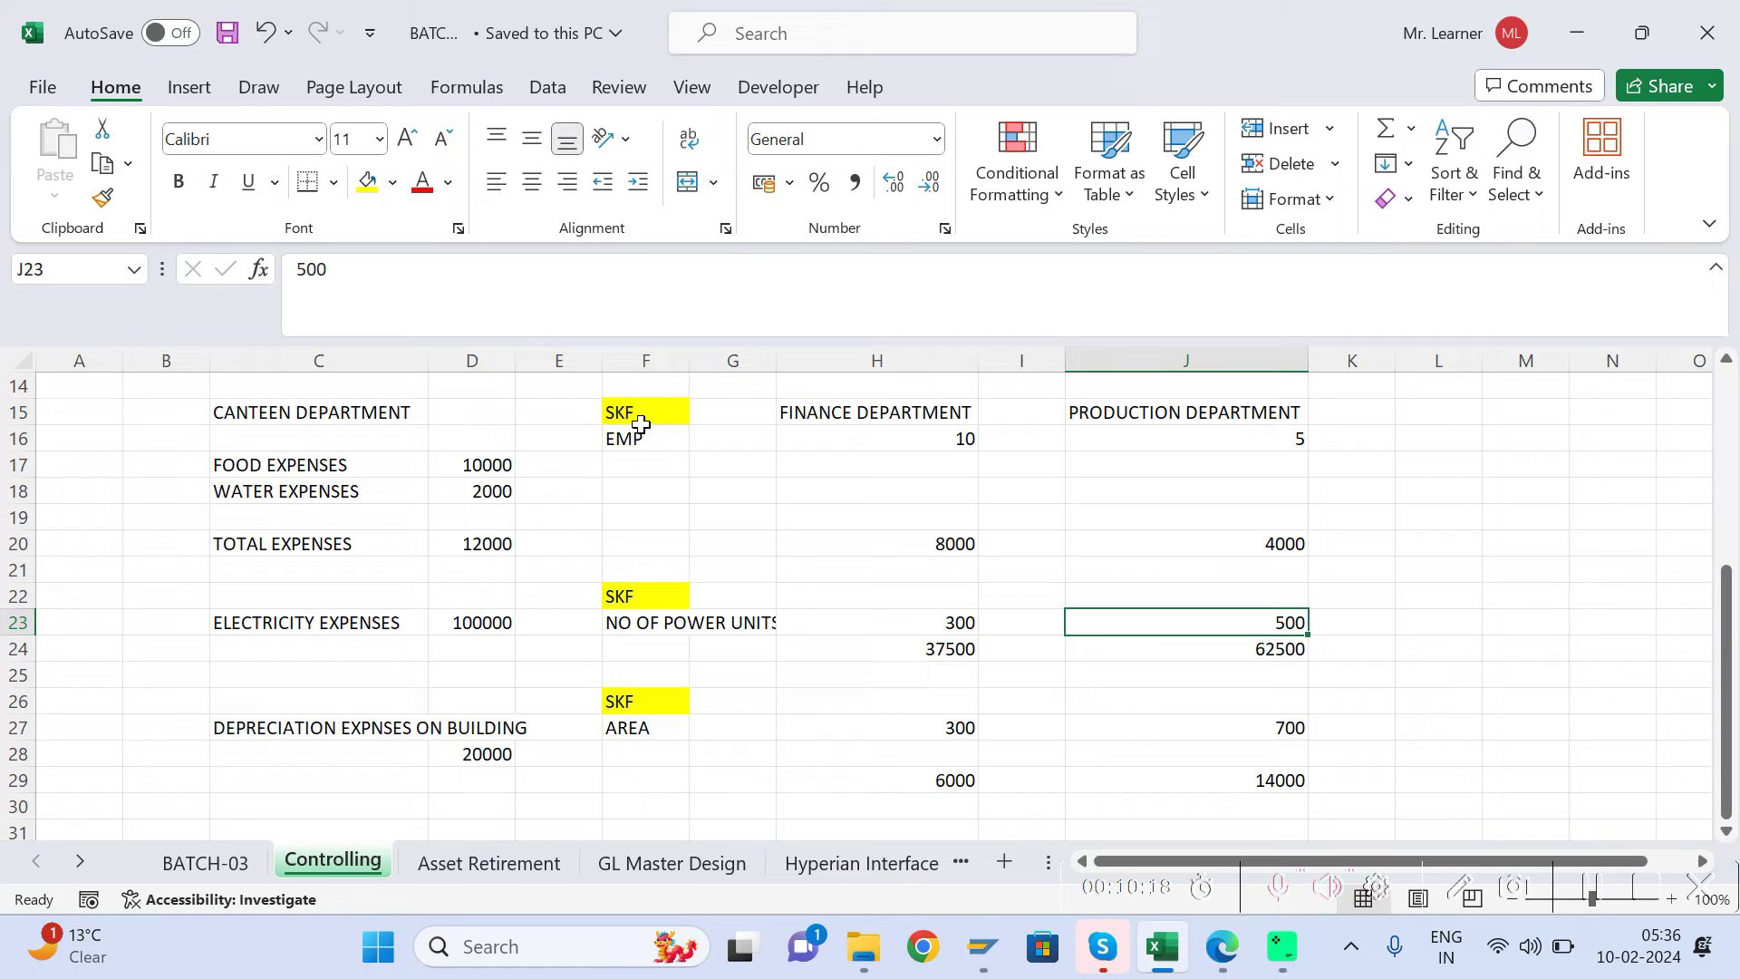
left_click(631, 745)
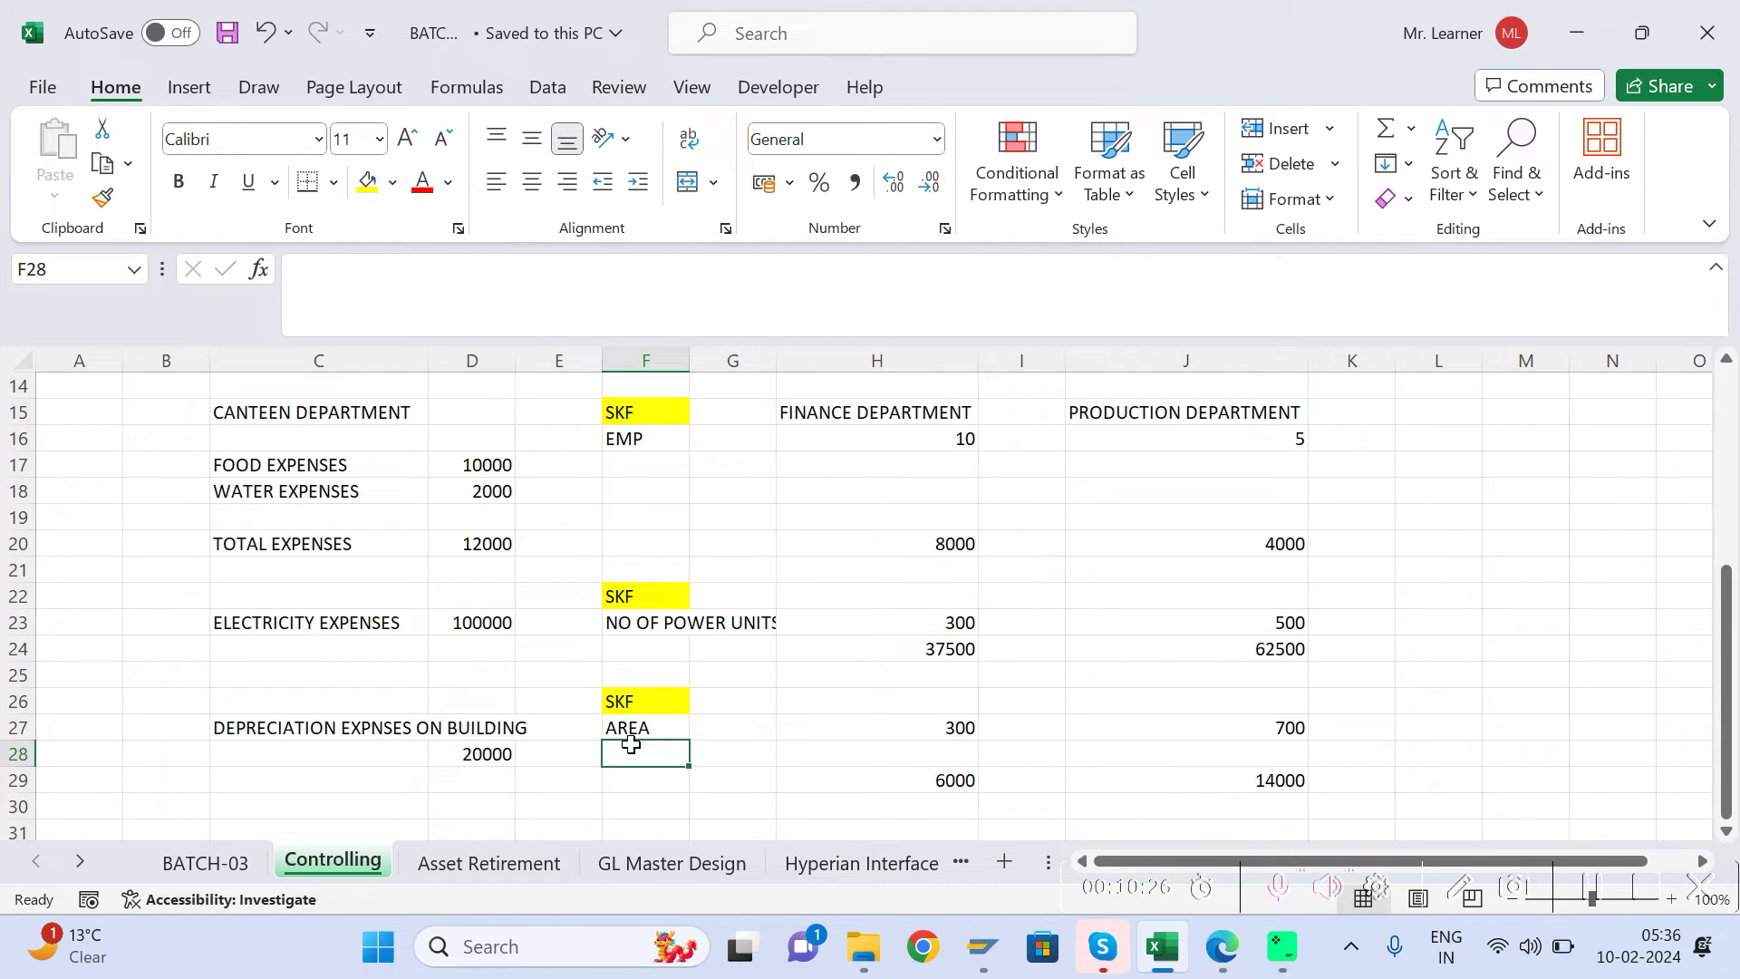
left_click(500, 756)
mouse_move(990, 943)
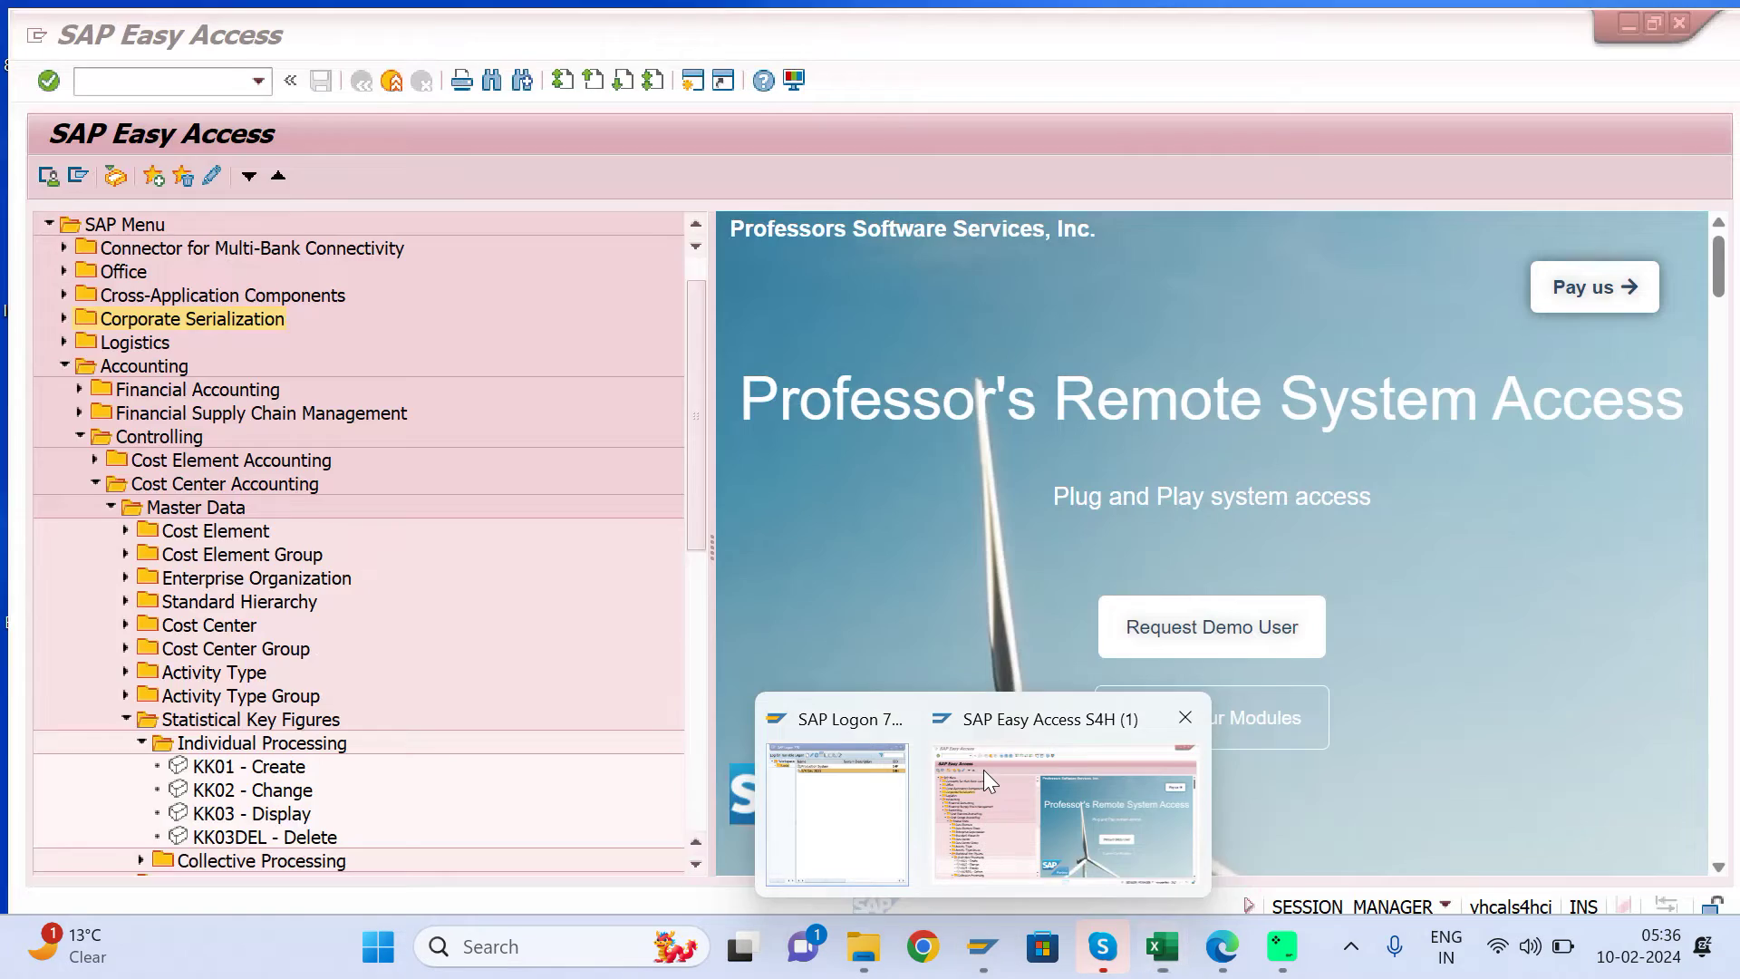
Step: In SAP Easy Access, go through Cost Center Accounting > Master Data > Statistical Key Figures and start KK01 Create
left_click(983, 769)
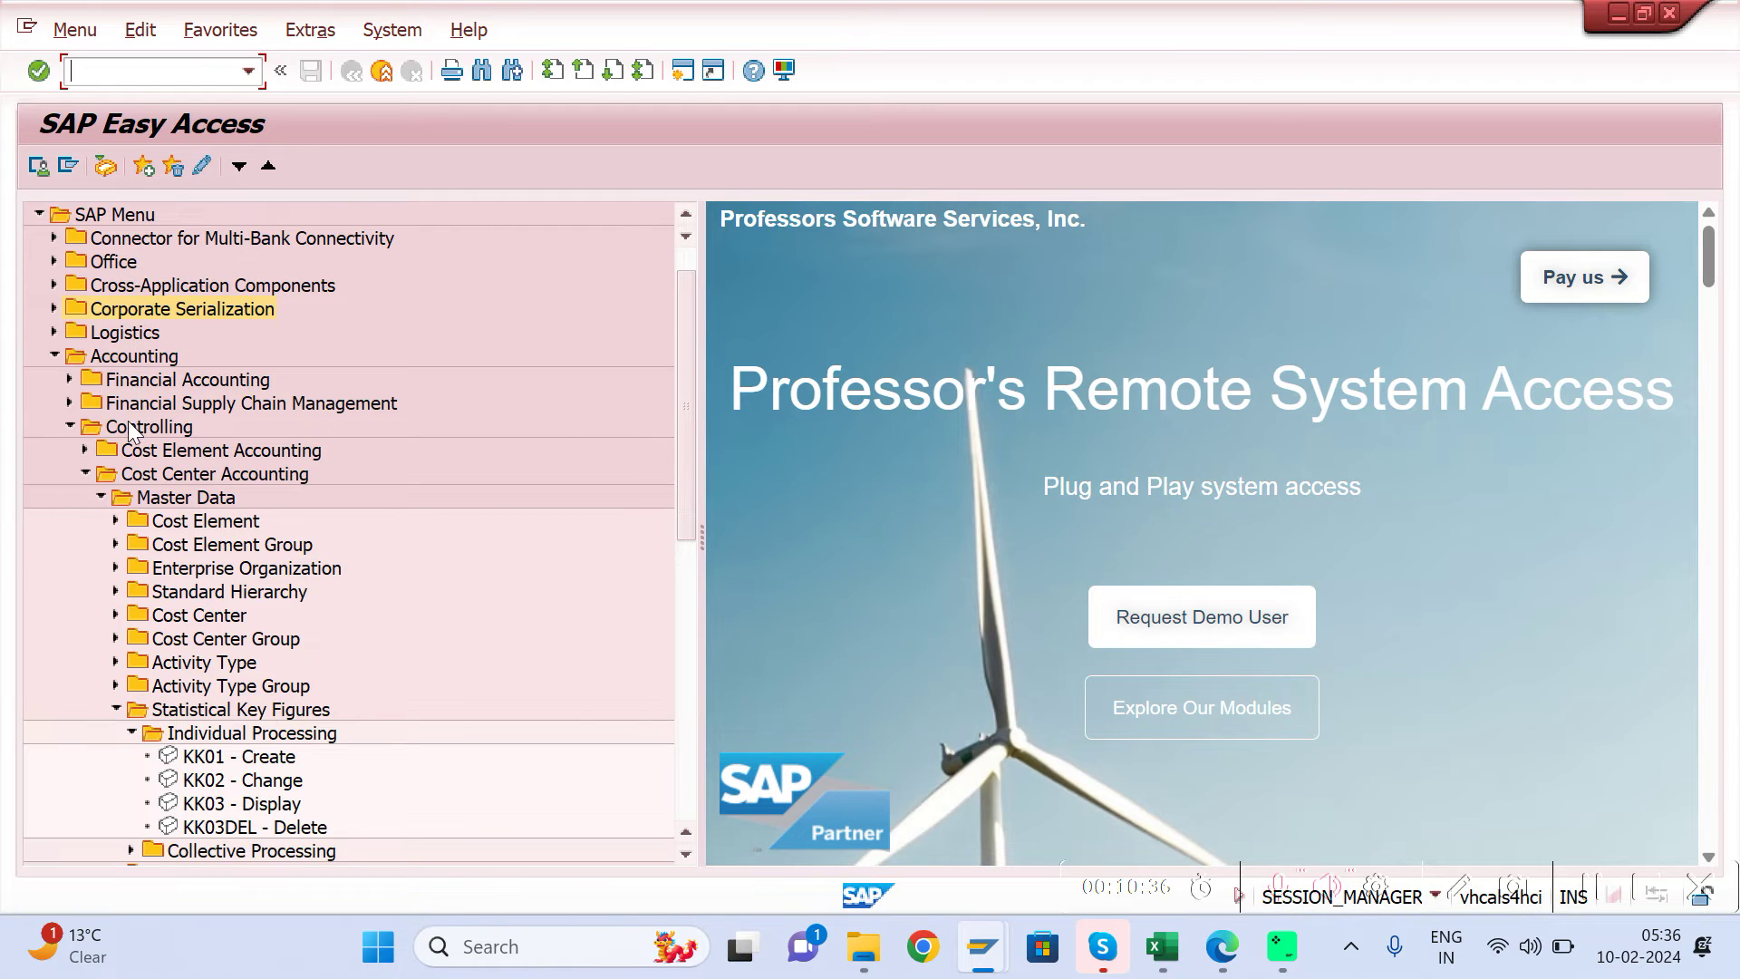
left_click(129, 359)
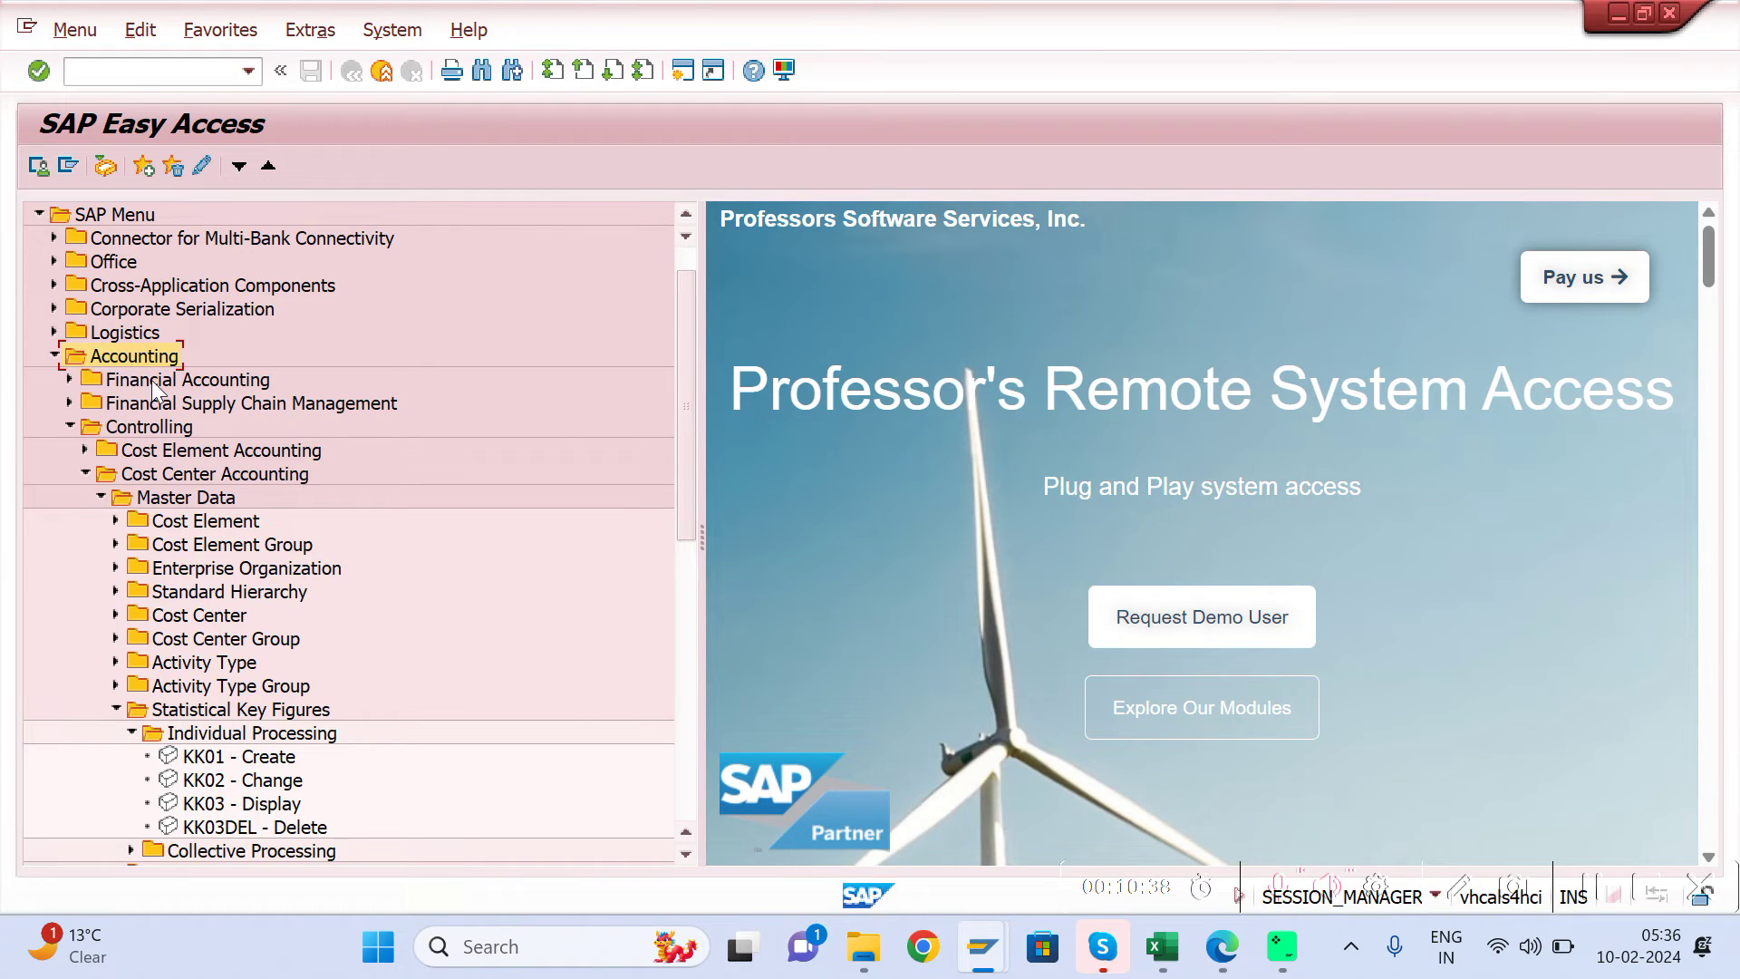
left_click(165, 428)
left_click(191, 475)
left_click(207, 500)
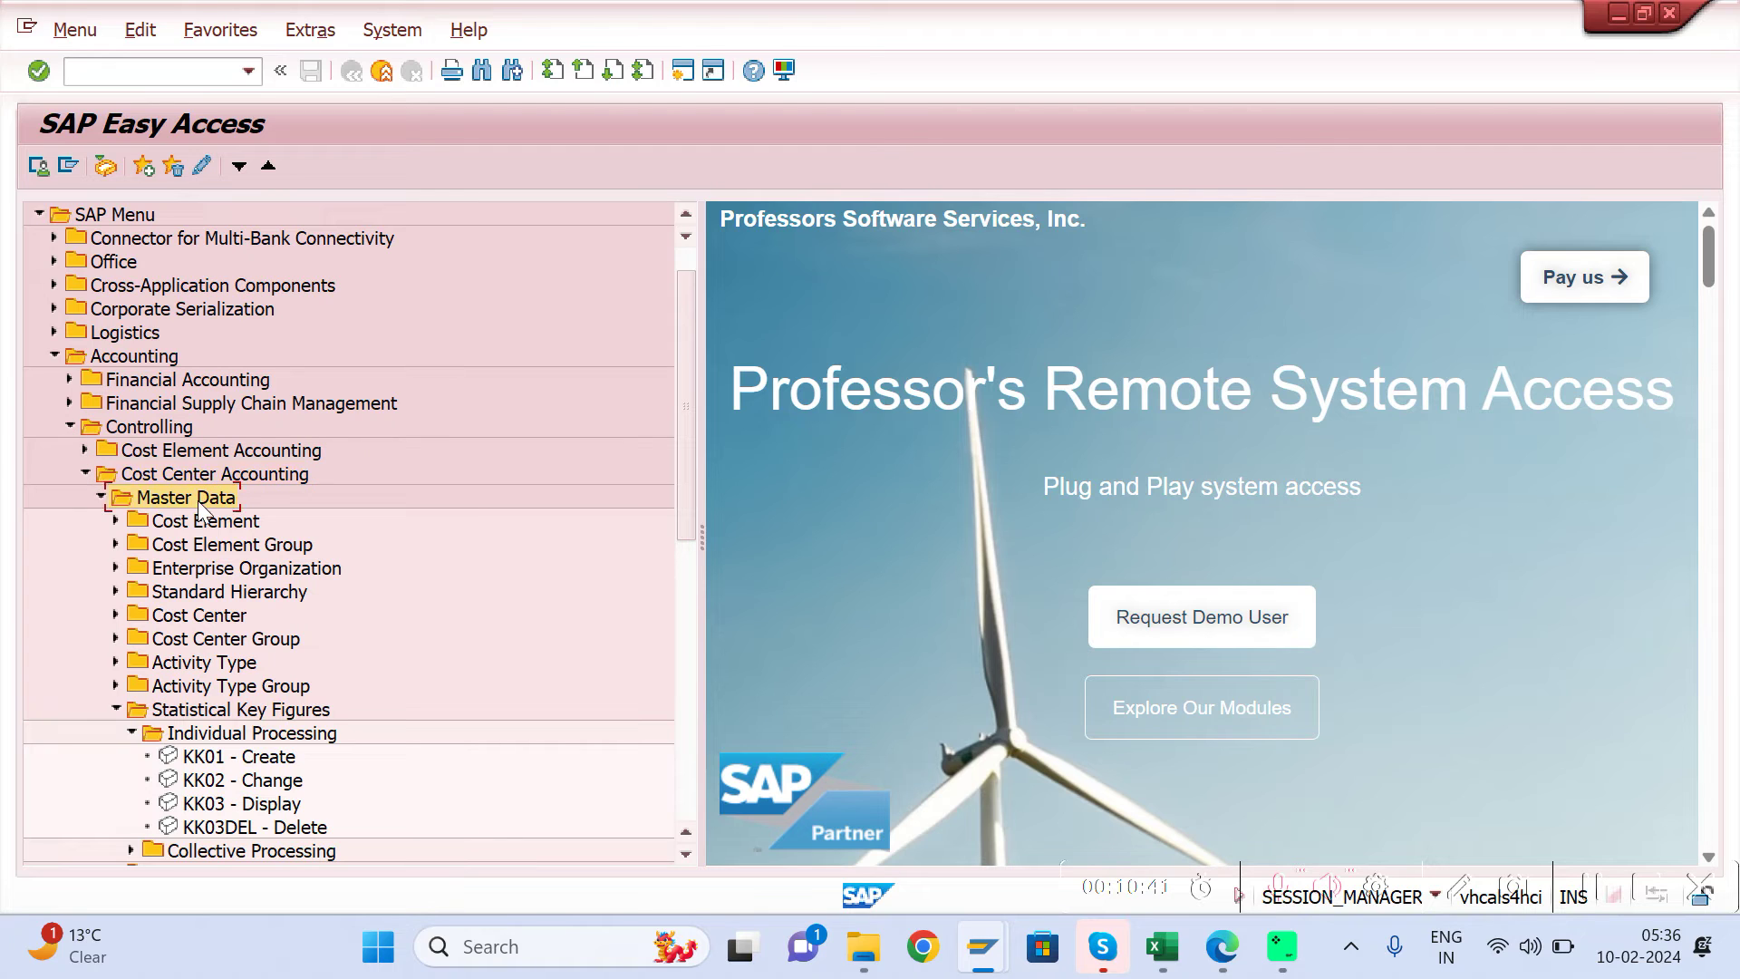
left_click(210, 716)
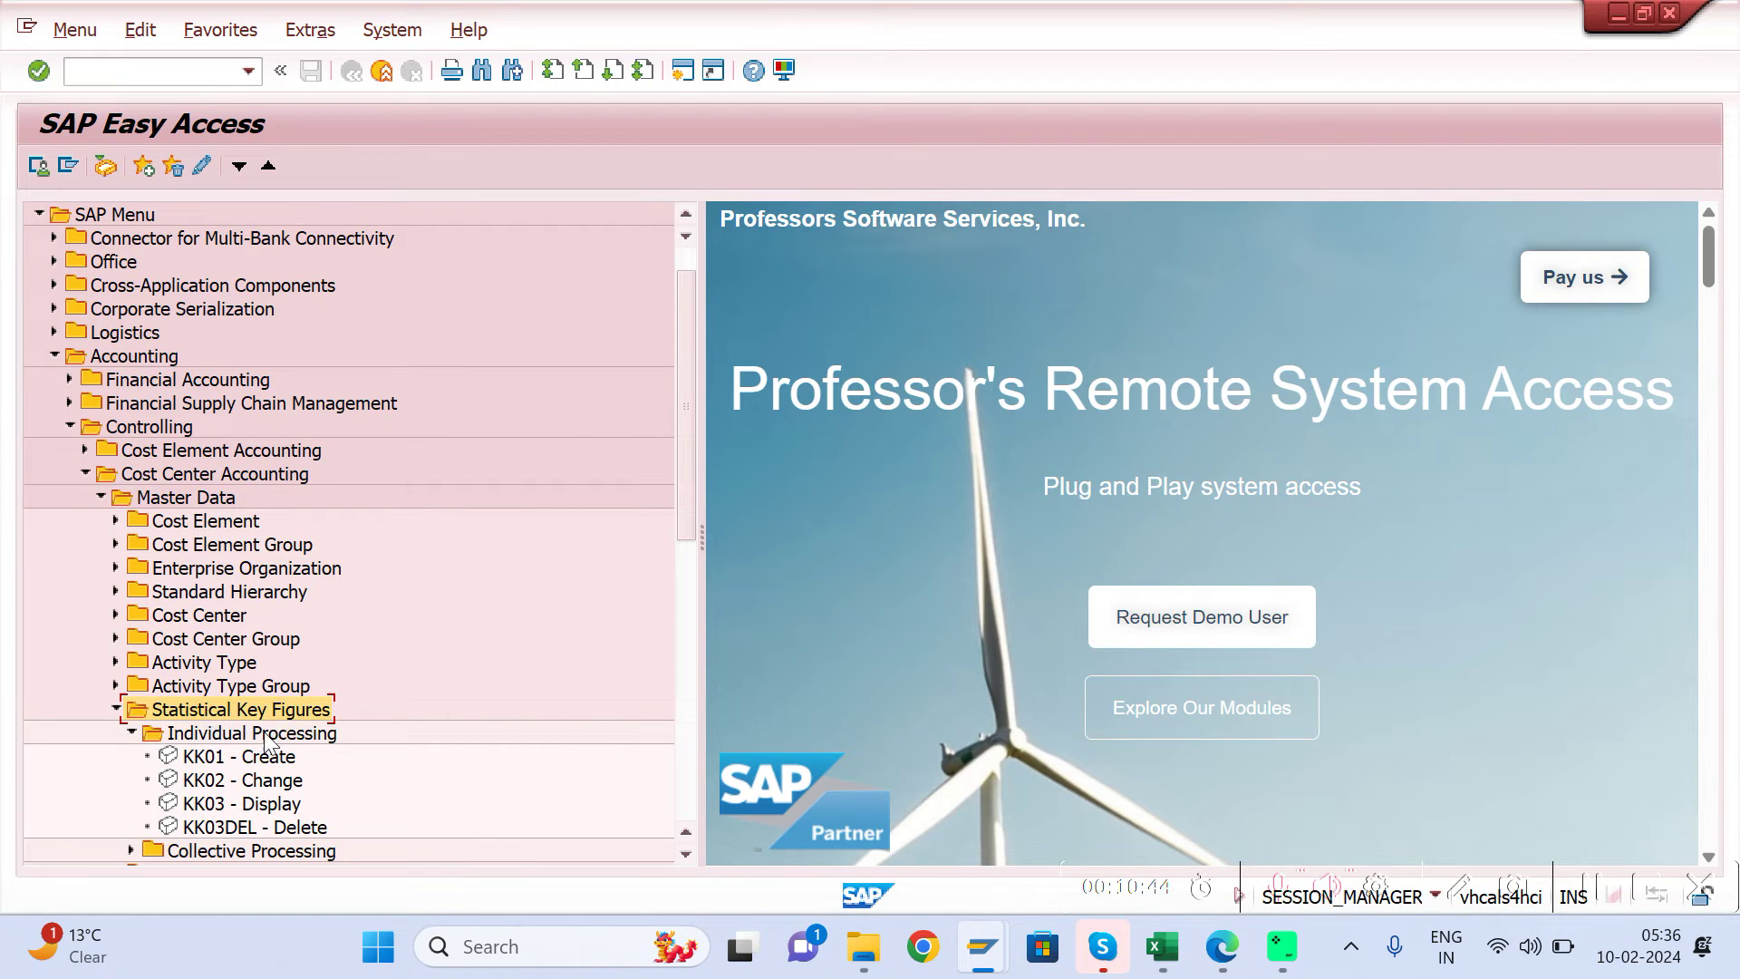
left_click(246, 734)
double_click(254, 759)
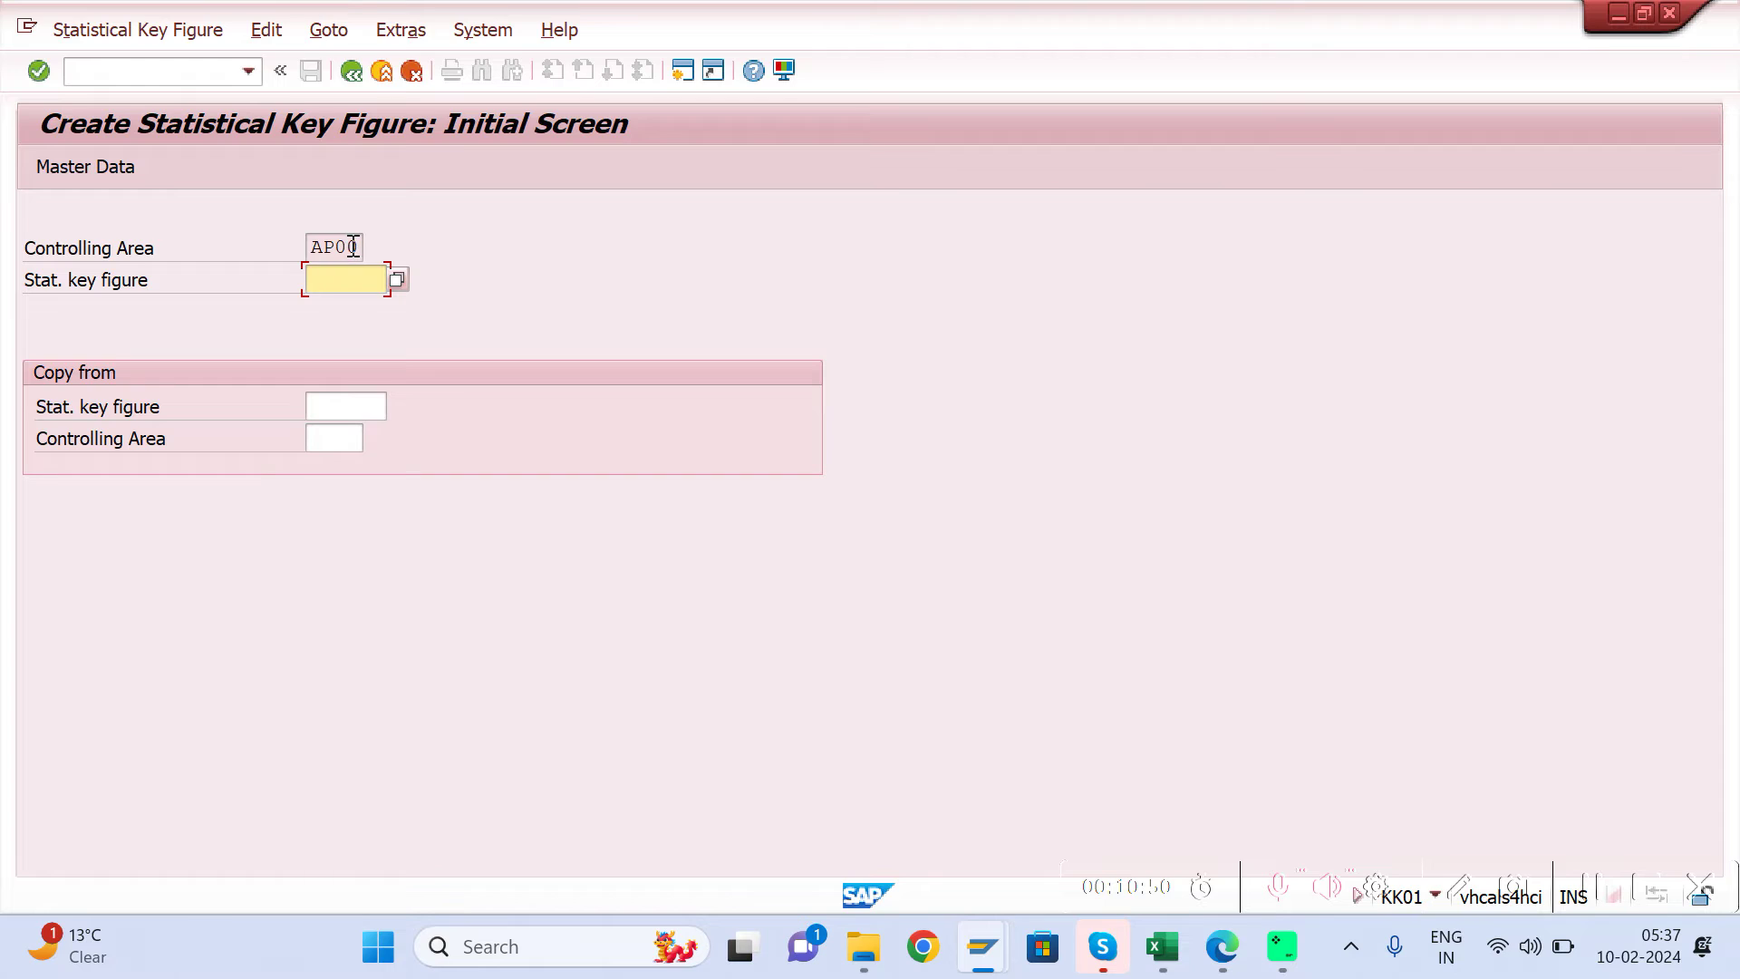
Step: Change the controlling area from AP00 to APCA and enter EMPL as the key figure
left_click_drag(353, 246, 284, 248)
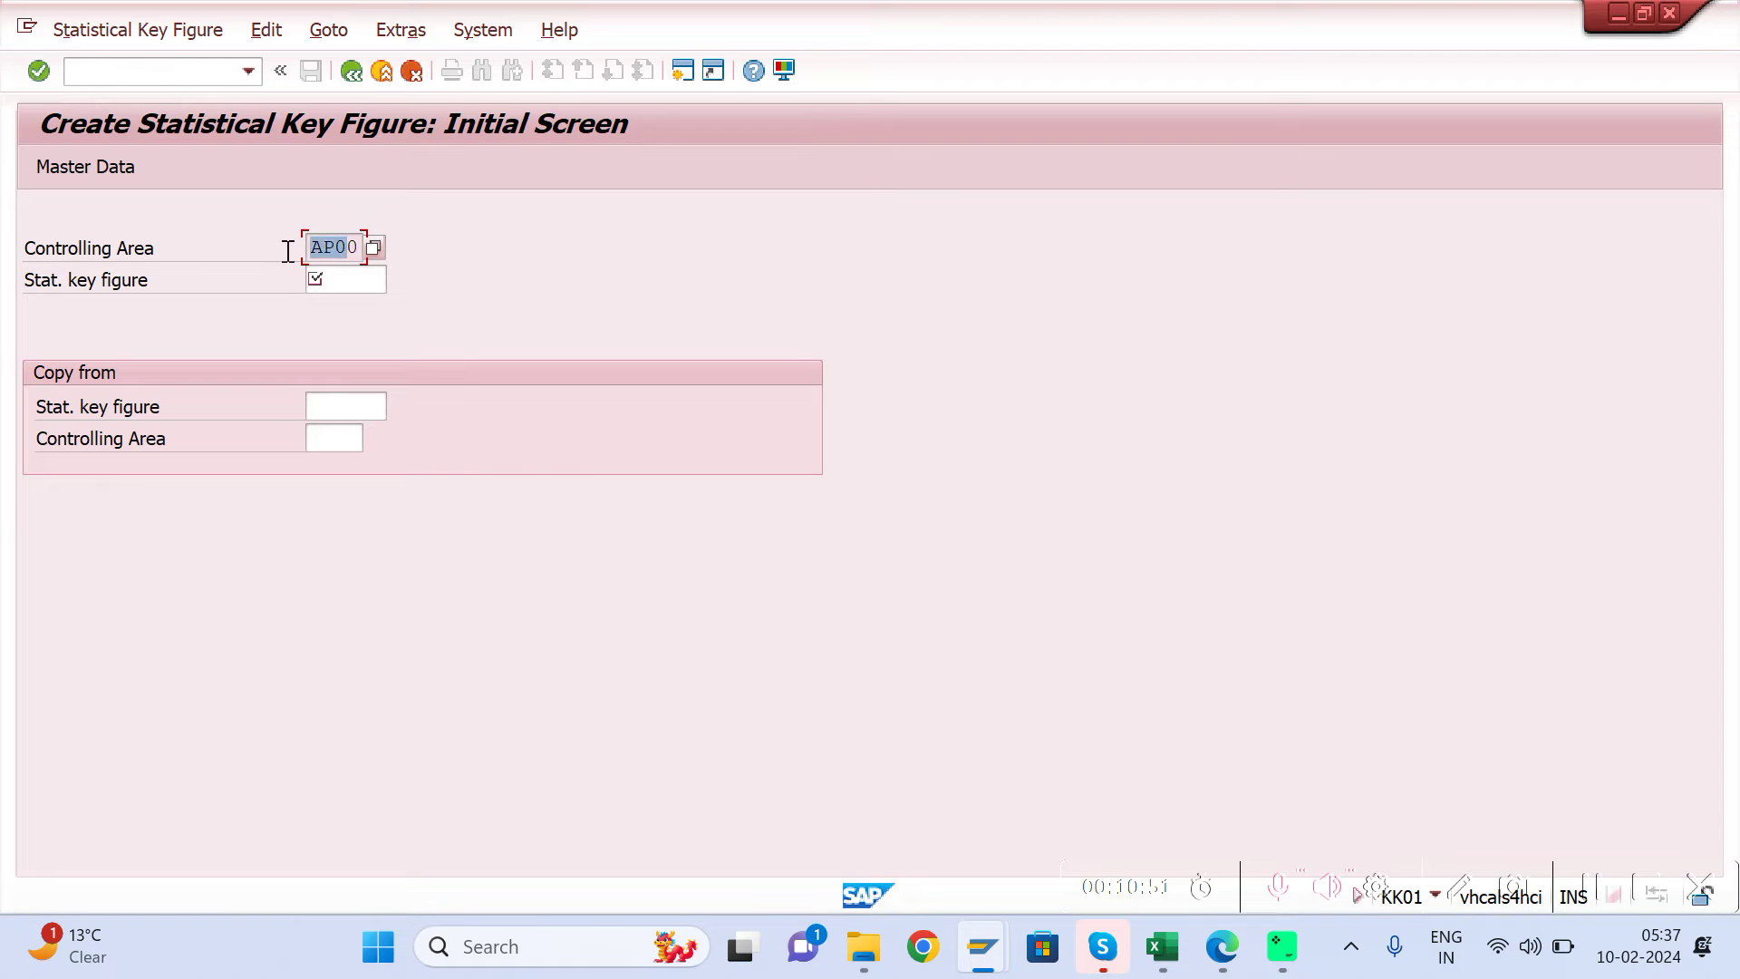
left_click(344, 247)
left_click(406, 30)
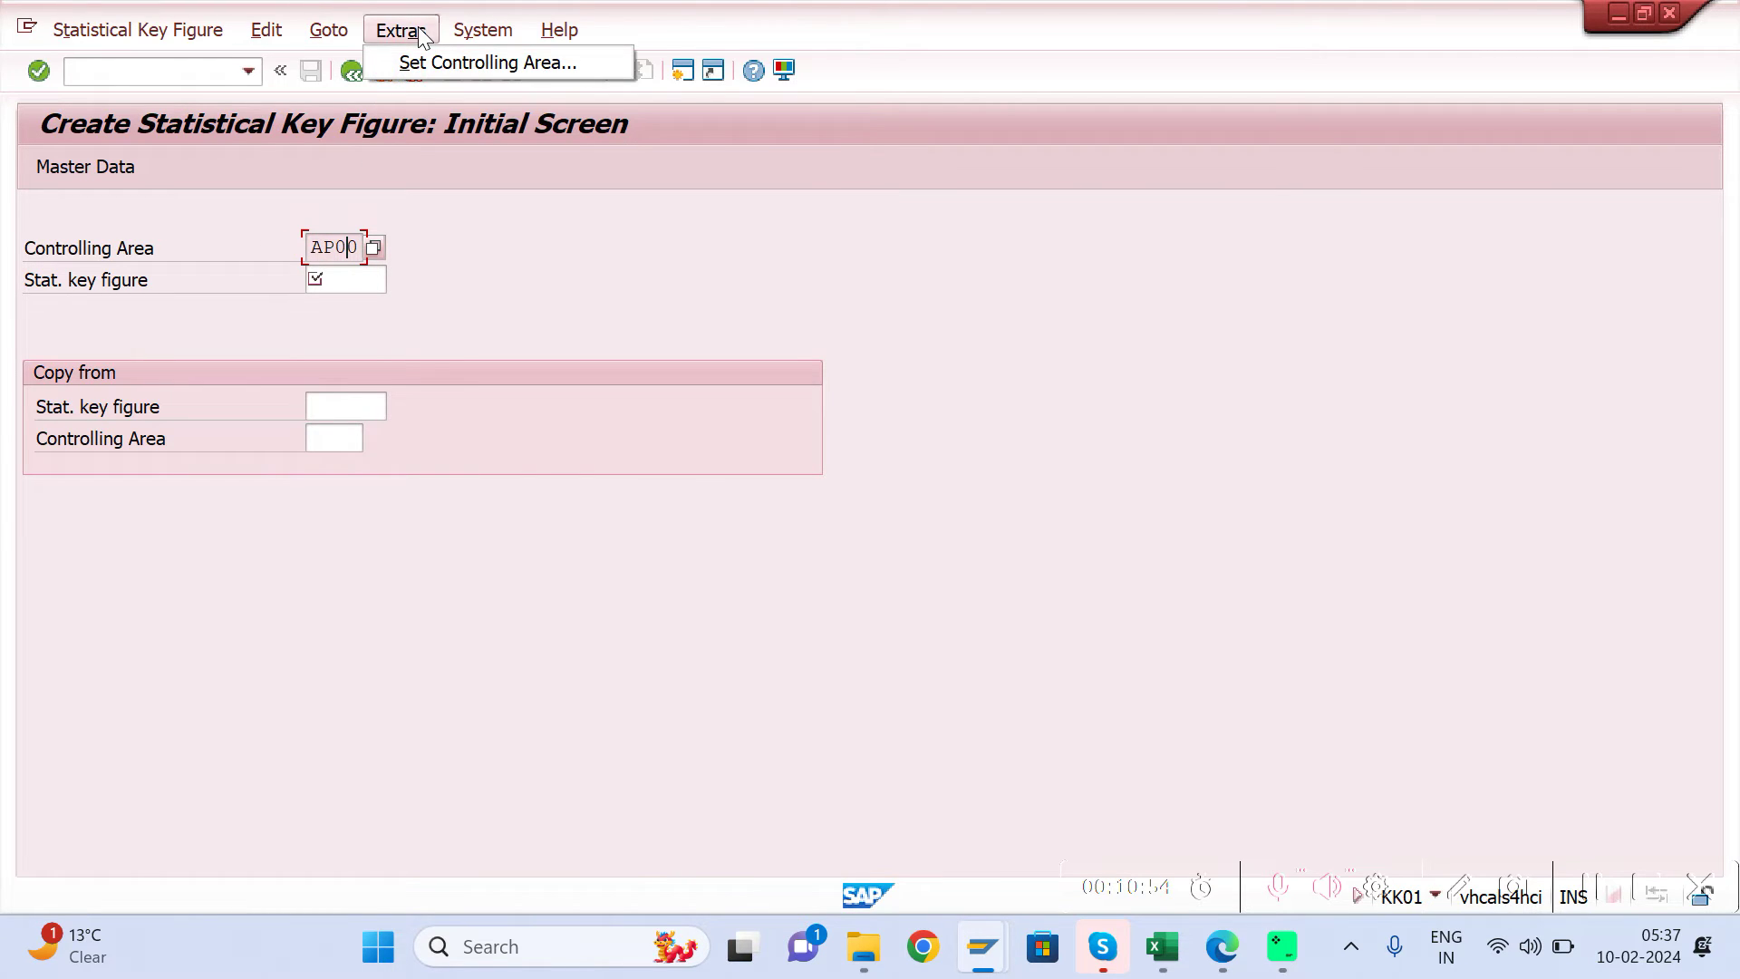
left_click(443, 63)
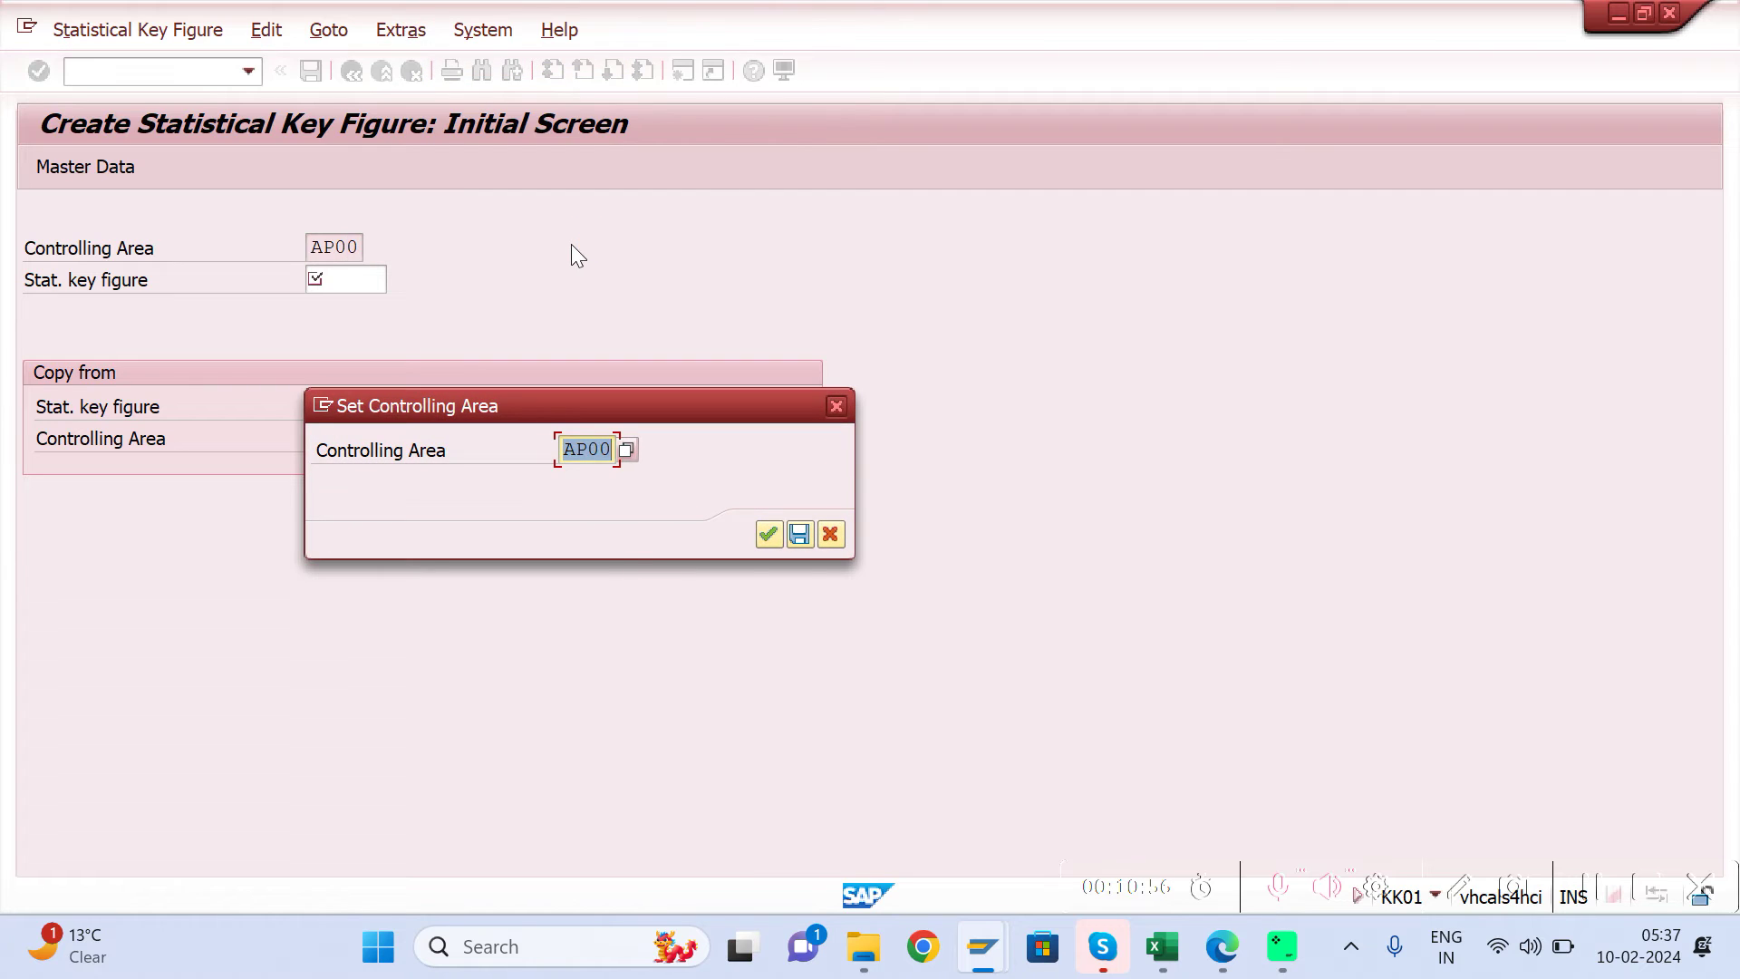
type("APCA")
key("Return")
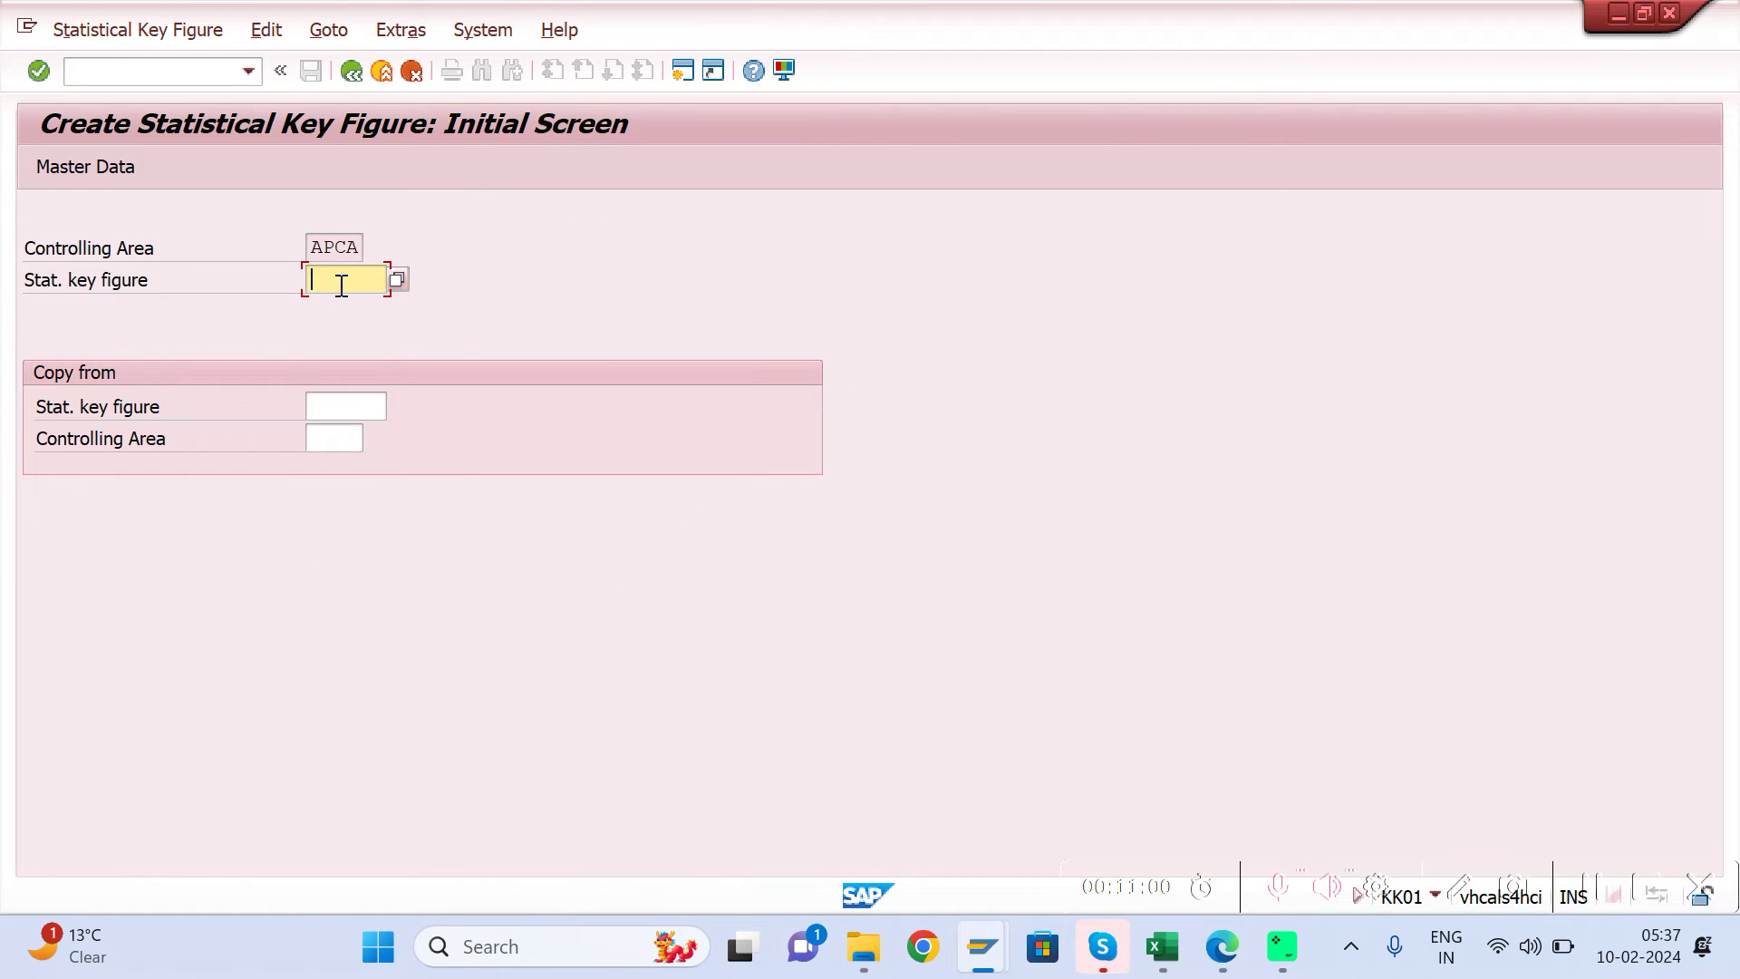
type("EMPL")
left_click_drag(385, 281, 263, 289)
Step: Proceed to EMPL's master data and enter the name 'No of Employees'
key("Return")
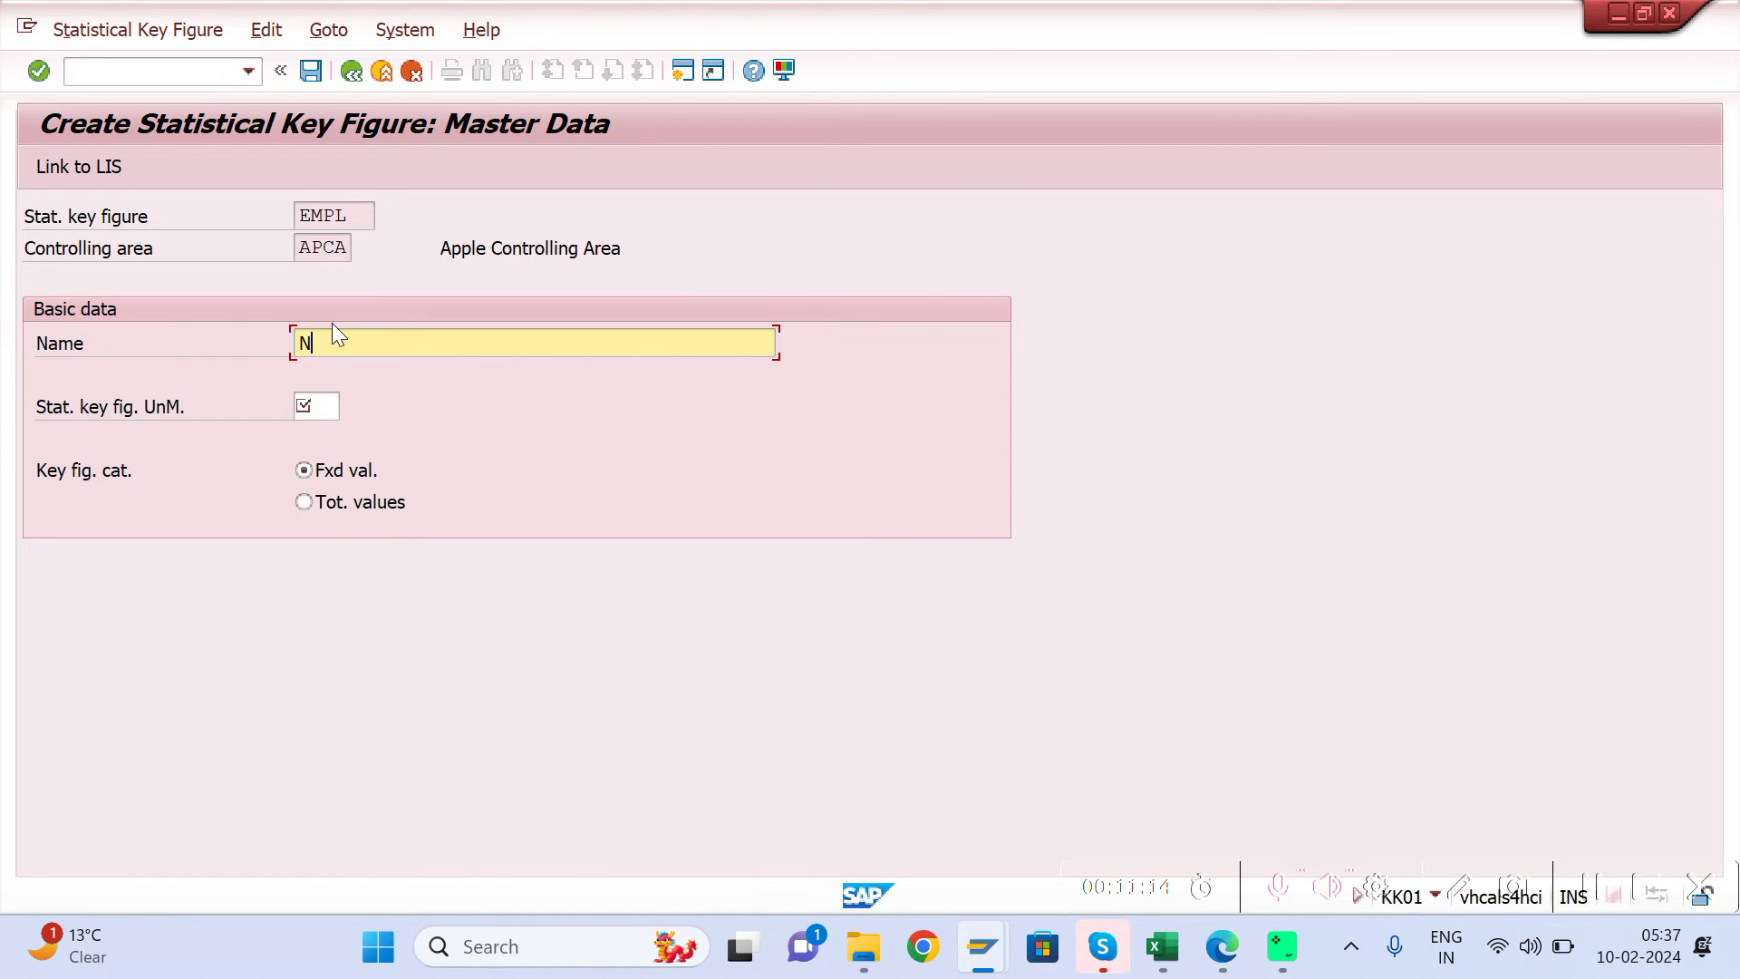
type("No of Employees")
left_click_drag(438, 344, 272, 357)
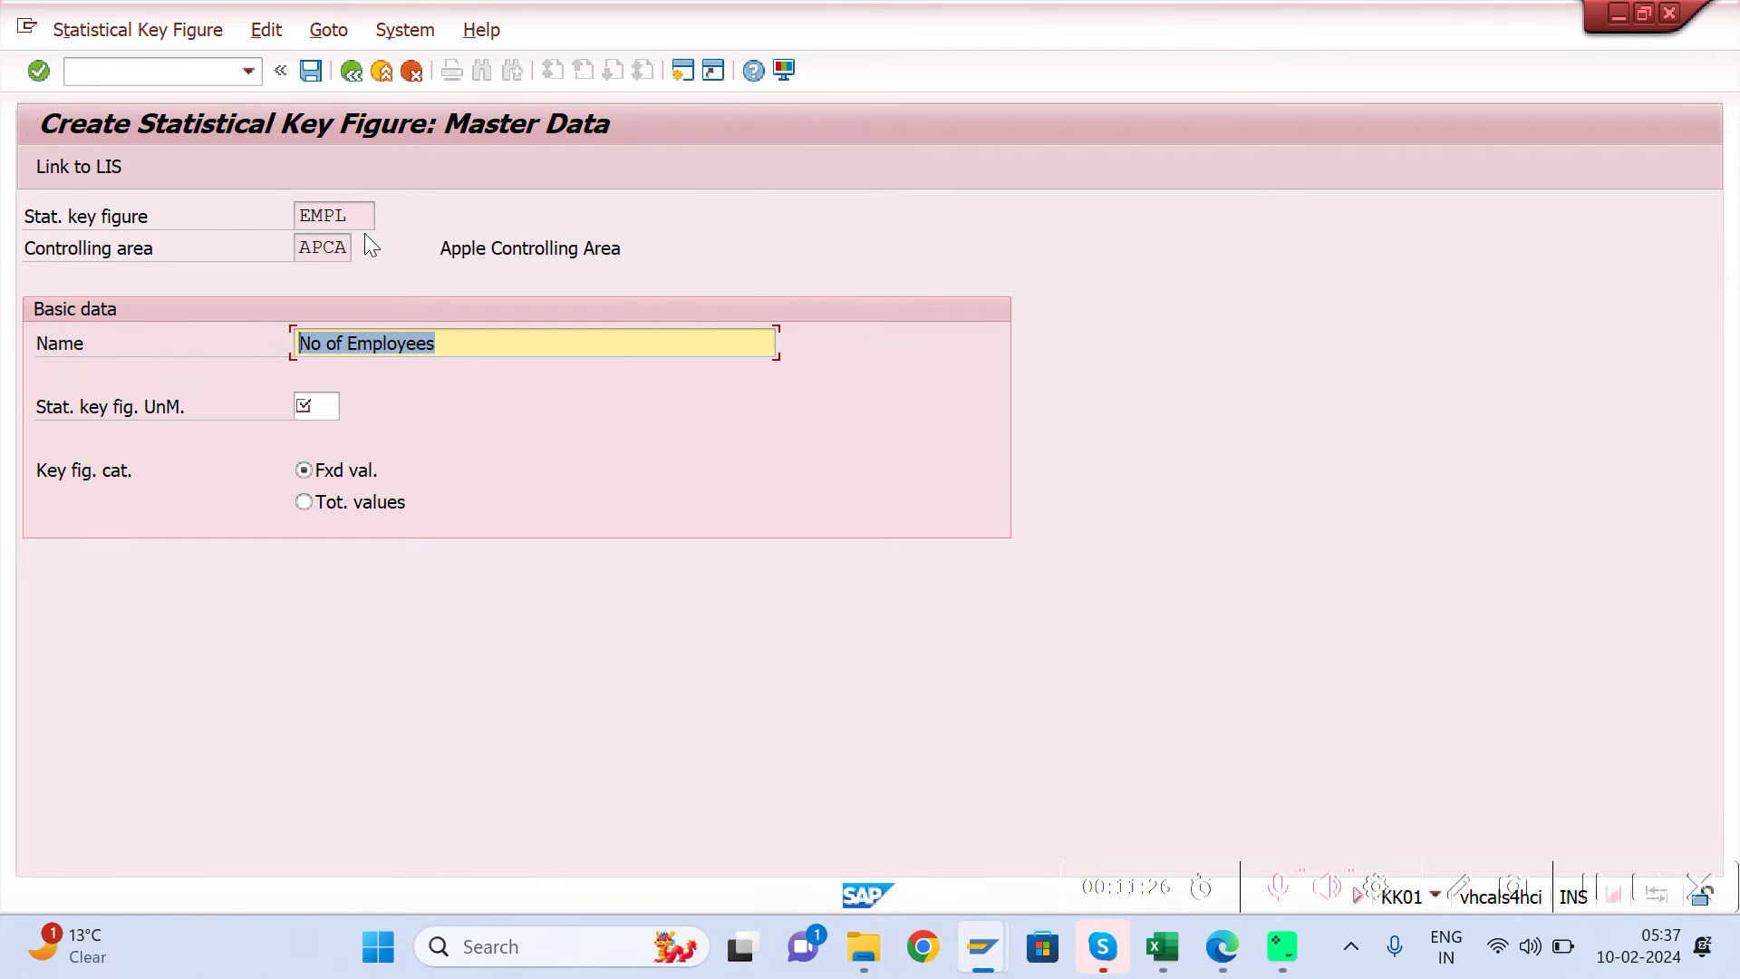
Step: Set the key figure's unit of measure to EA (Each), keeping the fixed-value category
left_click(323, 404)
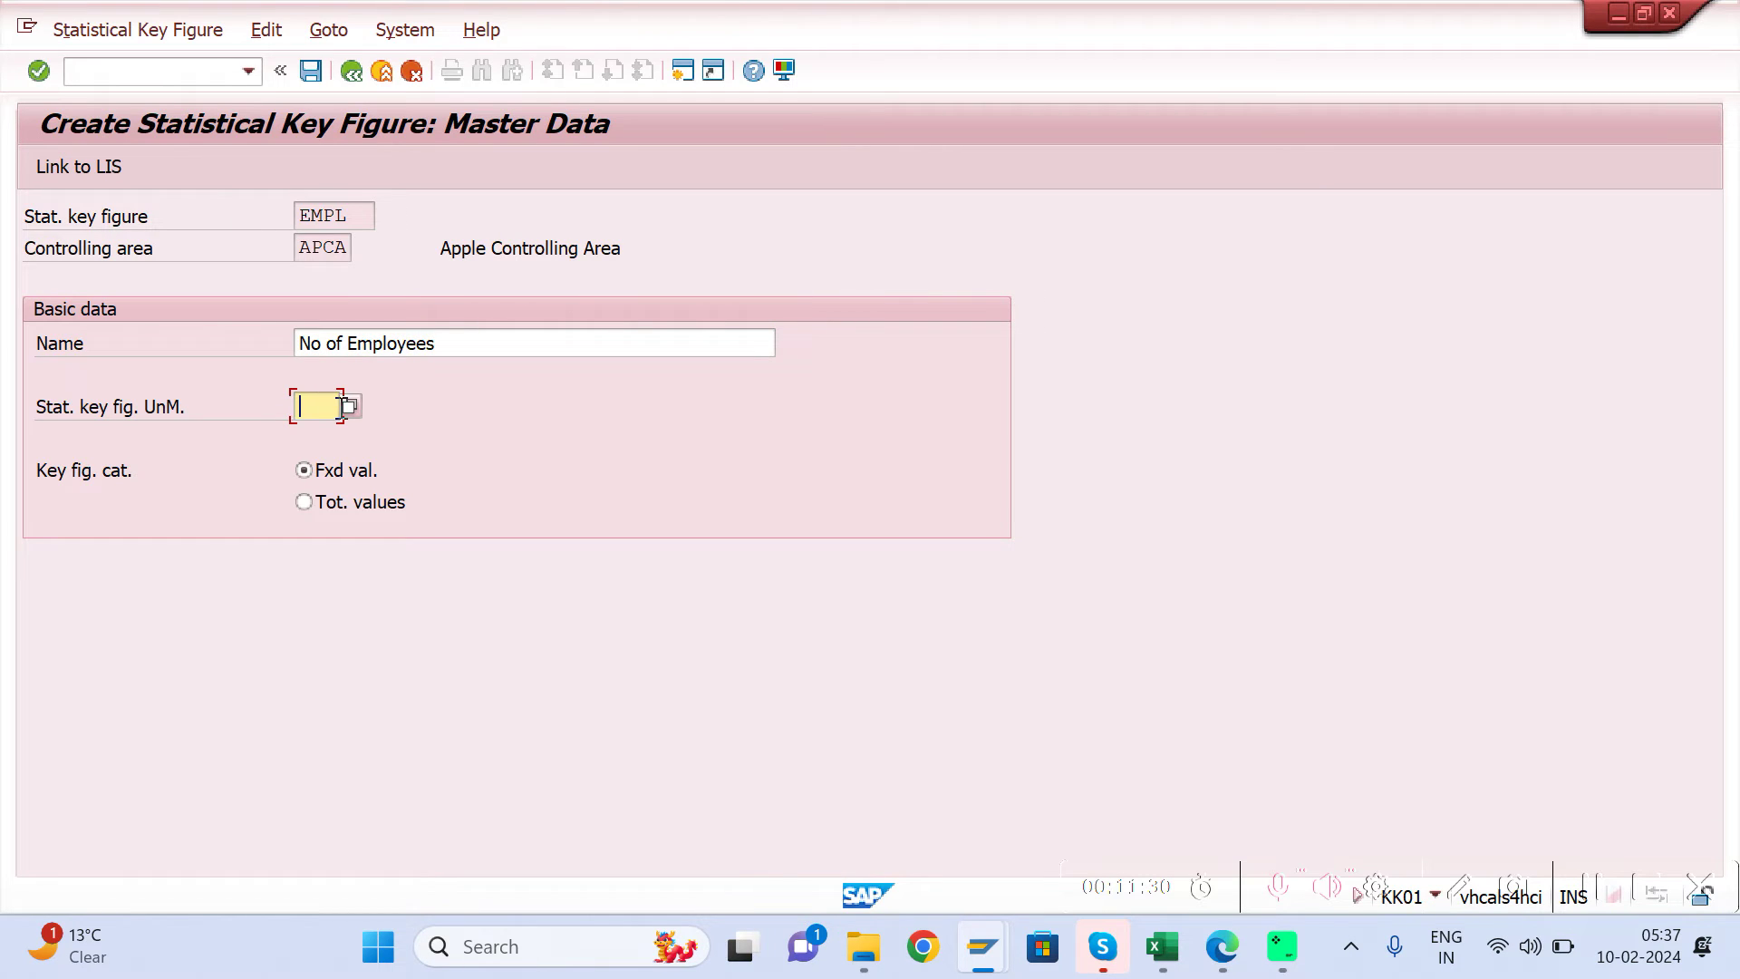
left_click(350, 406)
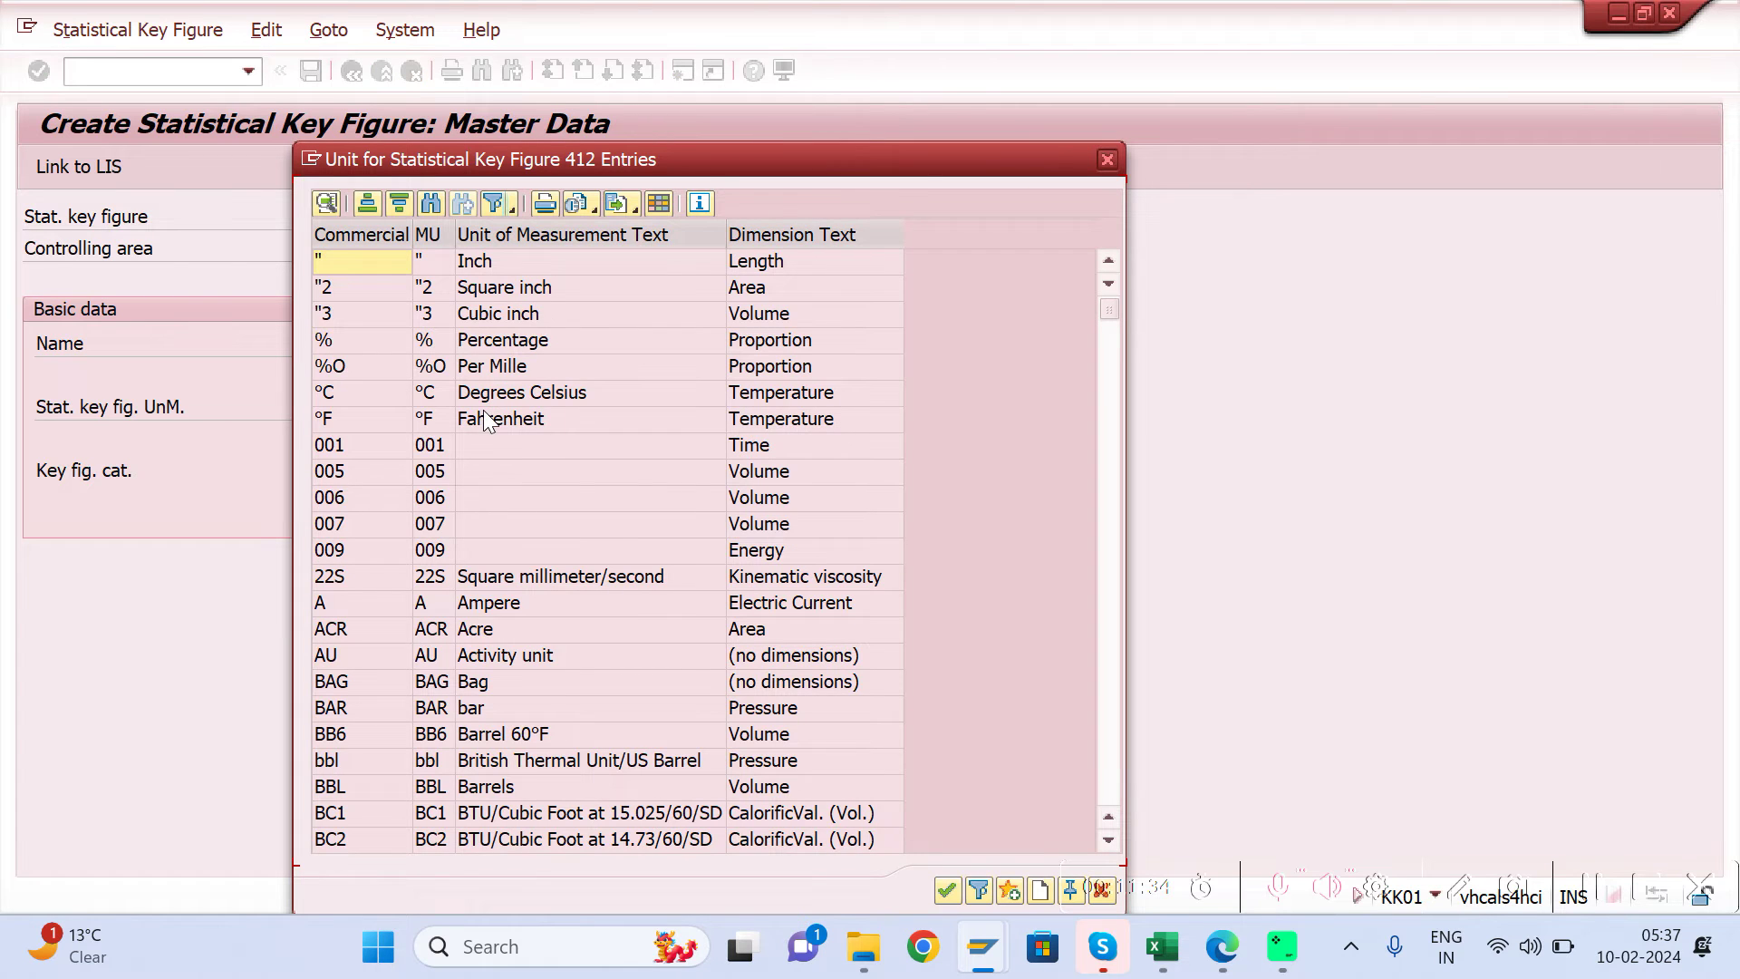
left_click(480, 597)
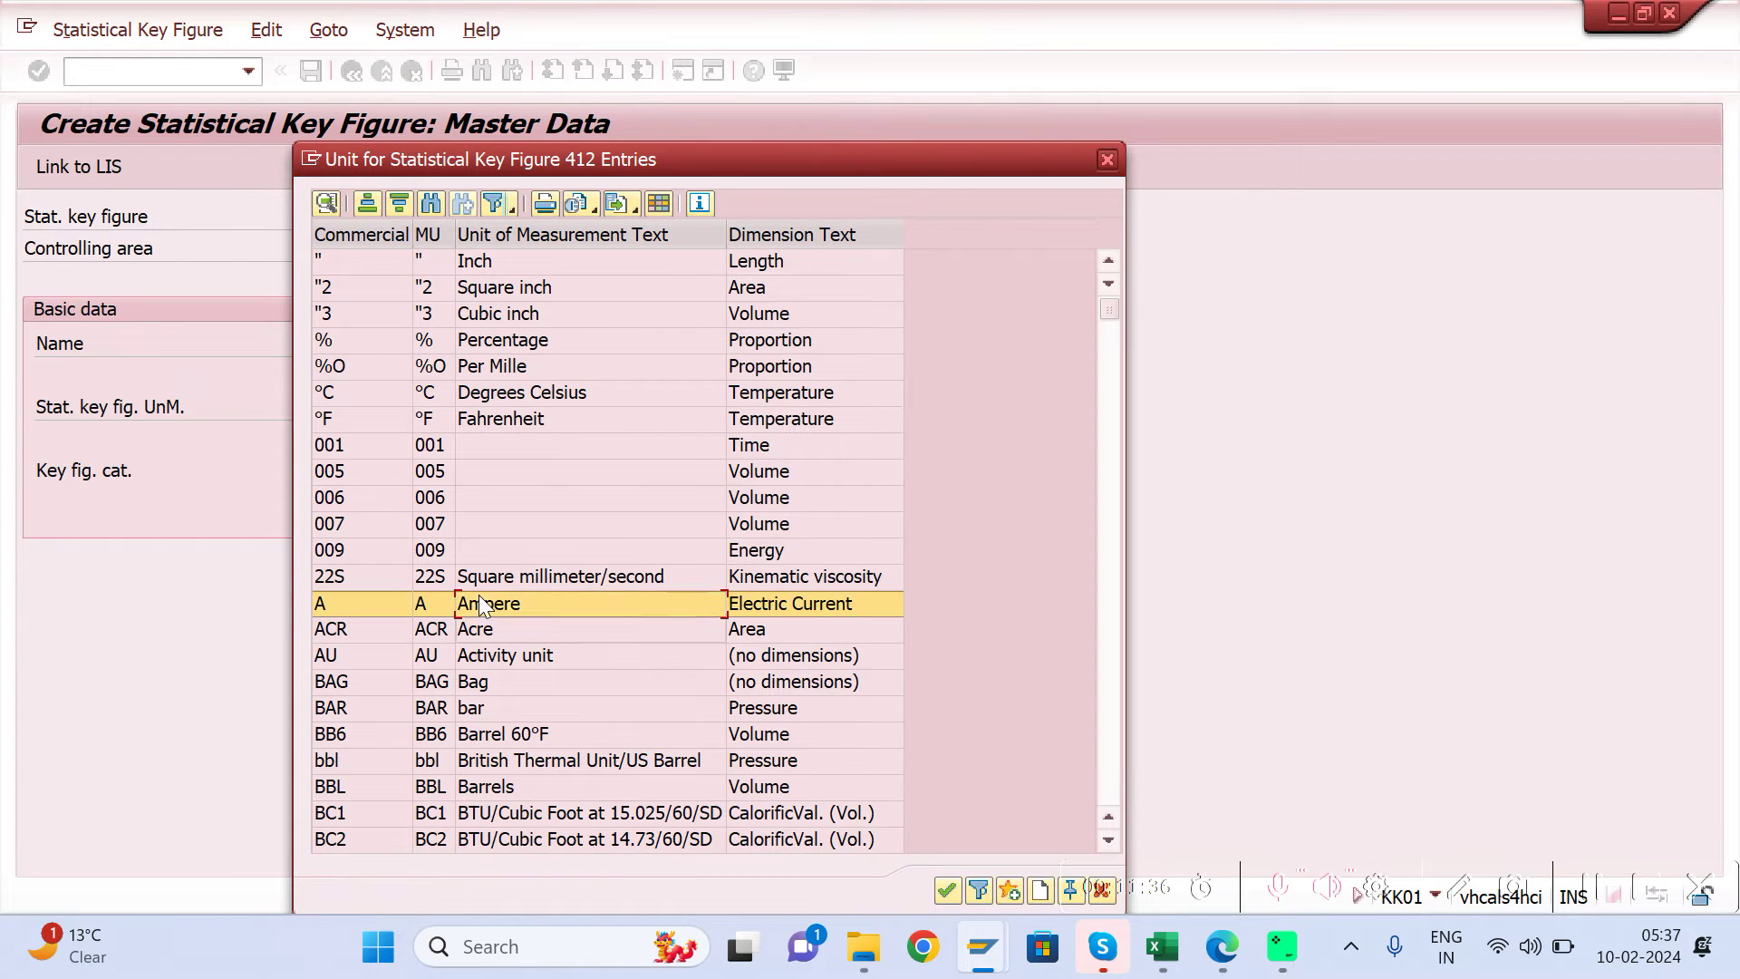
key("Down")
key("Down")
key("Down")
key("Down")
key("Down")
key("Down")
key("Down")
key("Down")
key("Down")
key("Down")
key("Down")
key("Down")
key("Down")
key("Down")
key("Down")
key("Down")
key("Down")
key("Down")
key("Down")
key("Down")
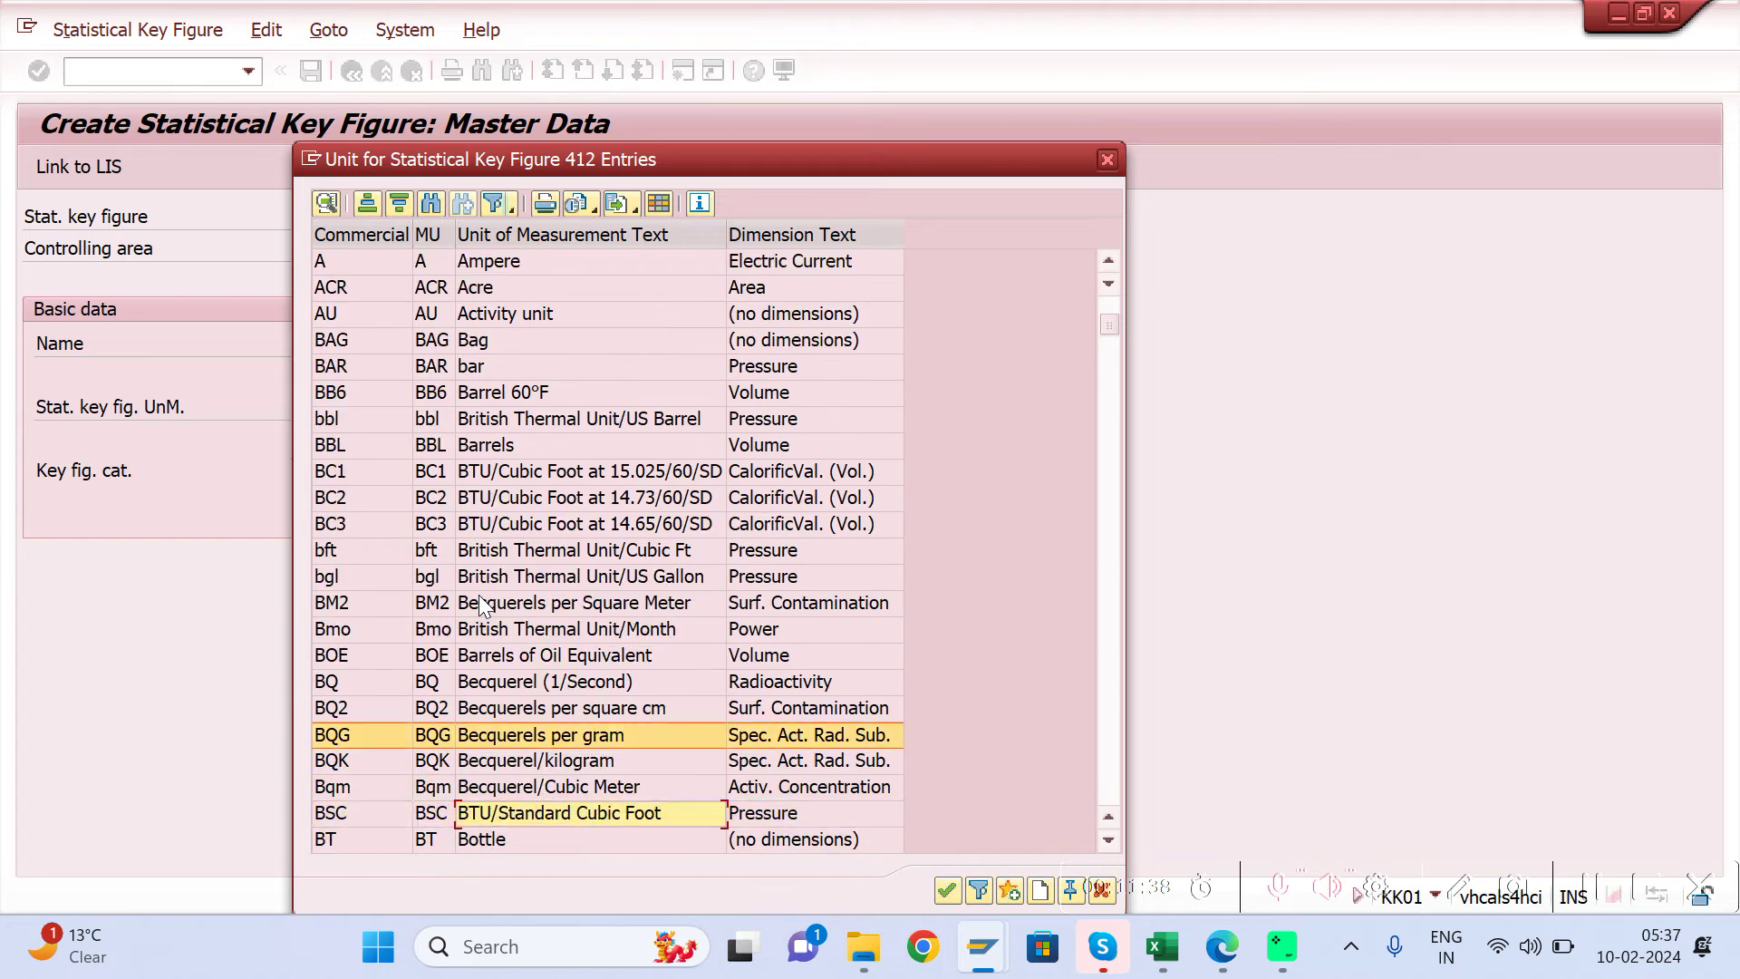
key("Down")
key("Down")
key("Down")
key("Down")
key("Down")
key("Down")
key("Down")
key("Down")
key("Down")
key("Down")
key("Down")
key("Down")
key("Down")
key("Down")
key("Down")
key("Down")
key("Down")
key("Down")
key("Down")
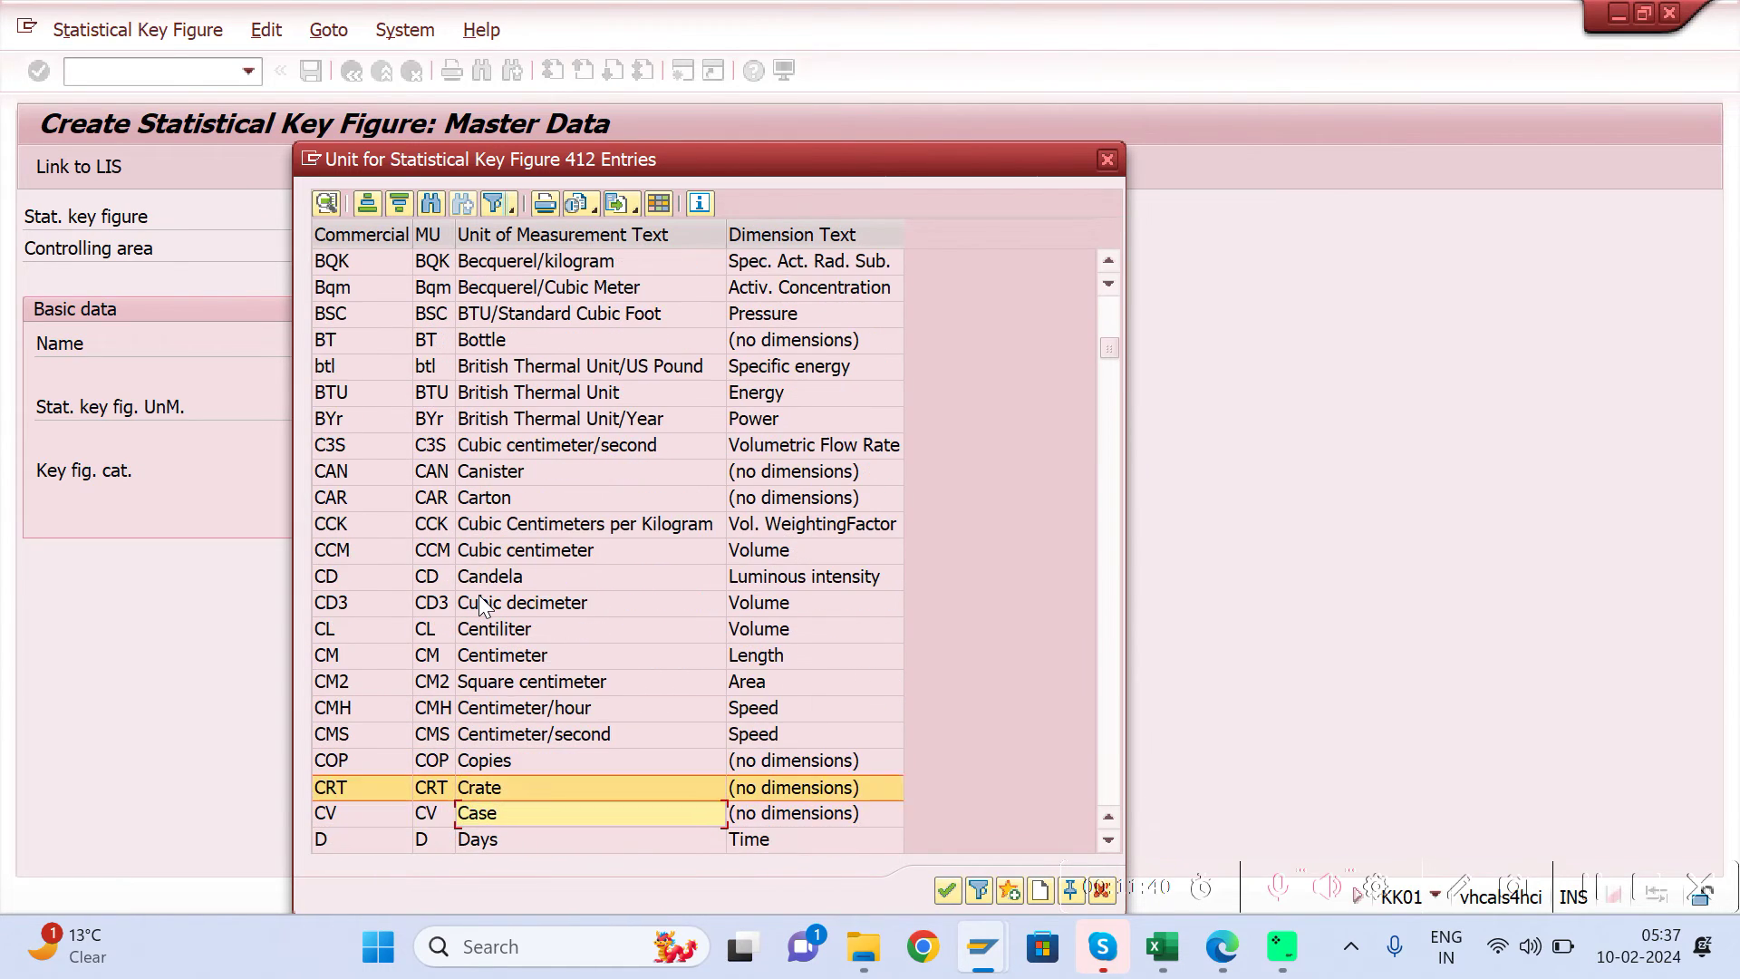
key("Down")
key("Down")
key("Down")
key("Down")
key("Down")
key("Down")
key("Down")
key("Down")
key("Down")
key("Down")
key("Down")
key("Down")
key("Down")
key("Down")
key("Down")
key("Down")
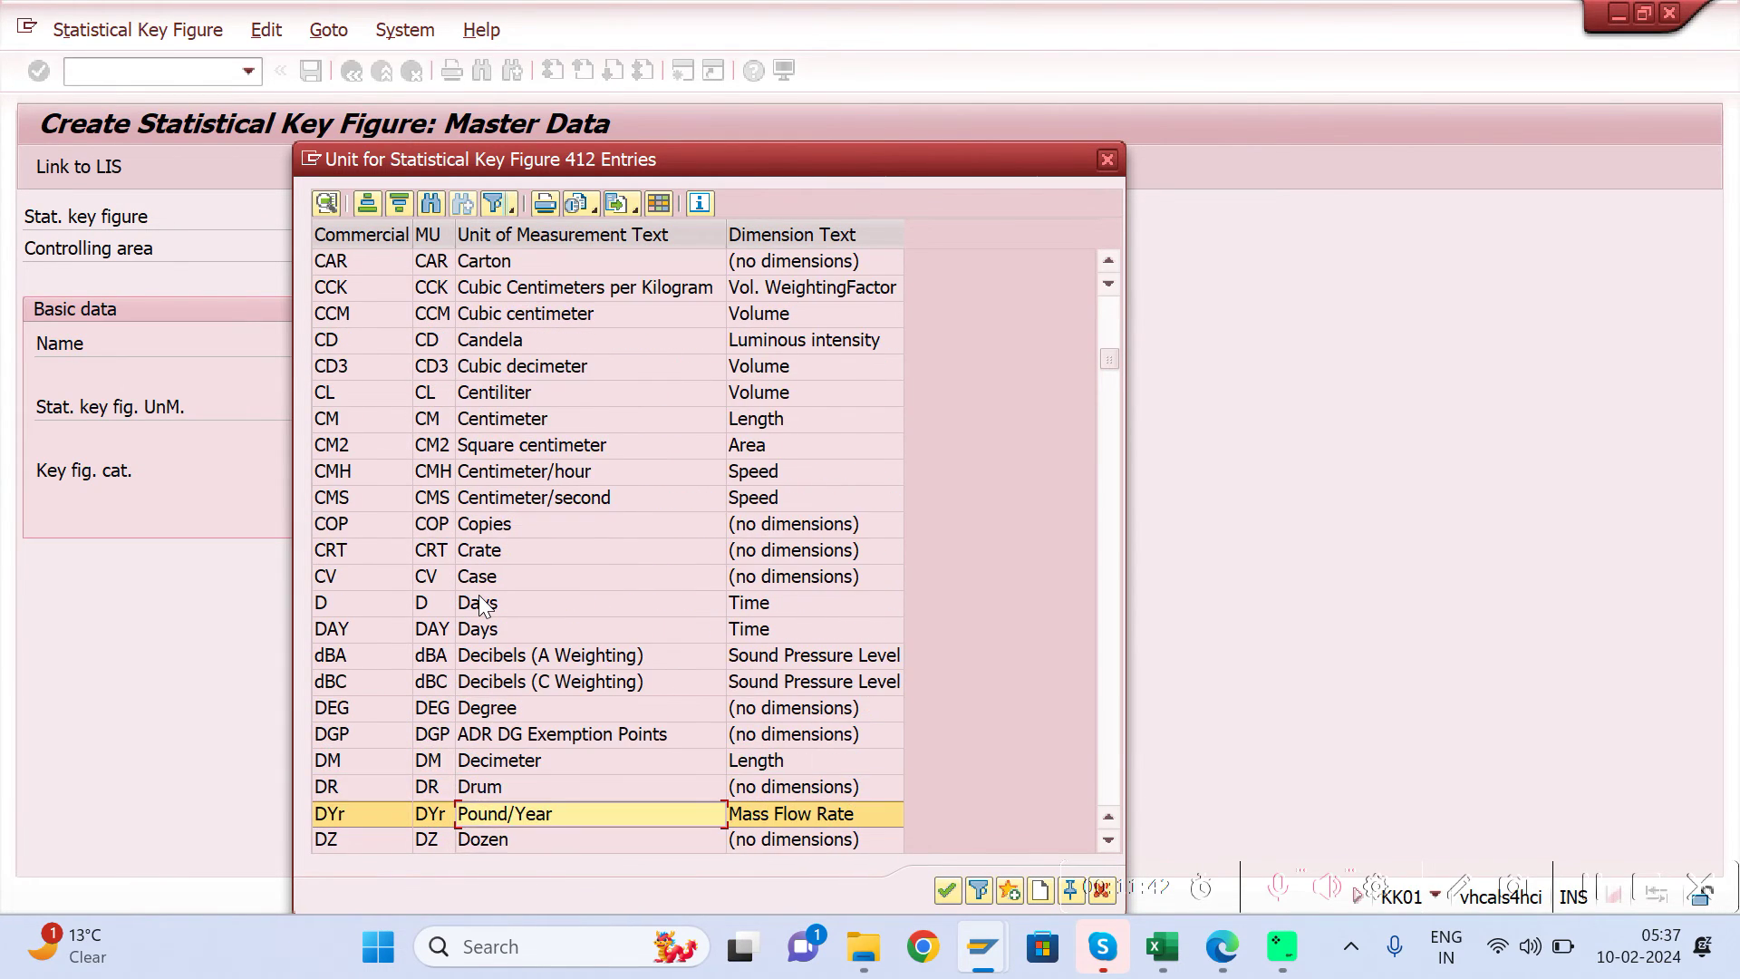
key("Up")
key("Up")
key("Up")
key("Up")
key("Up")
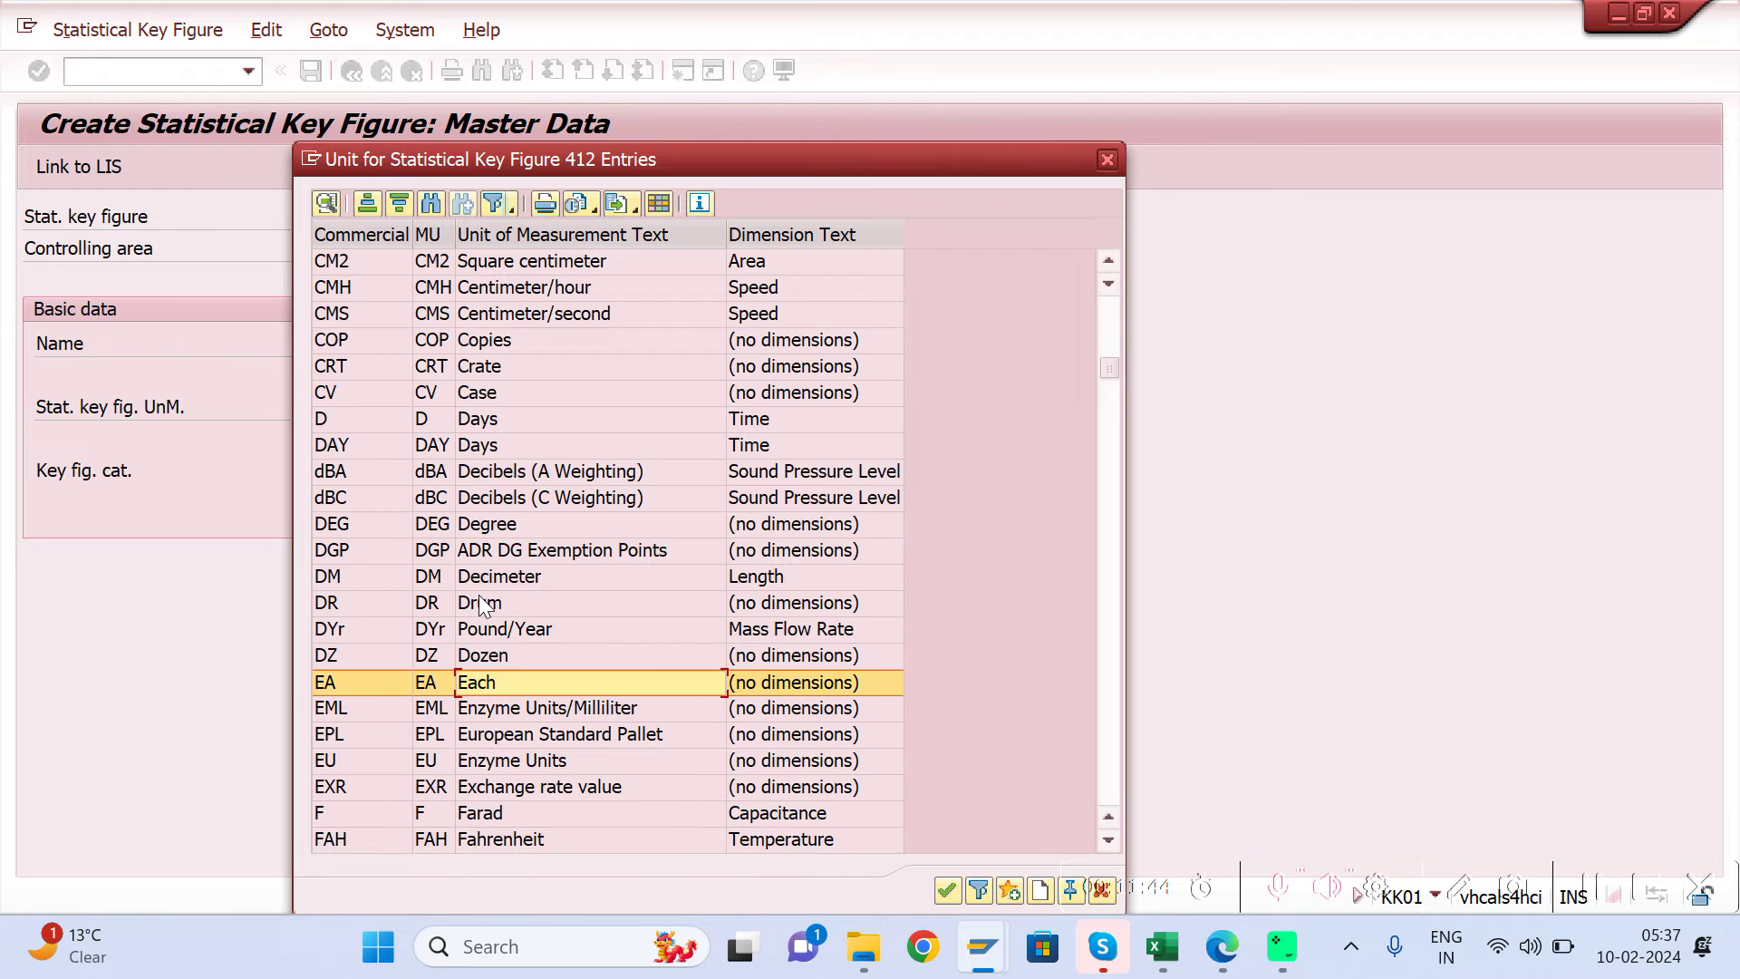
key("Return")
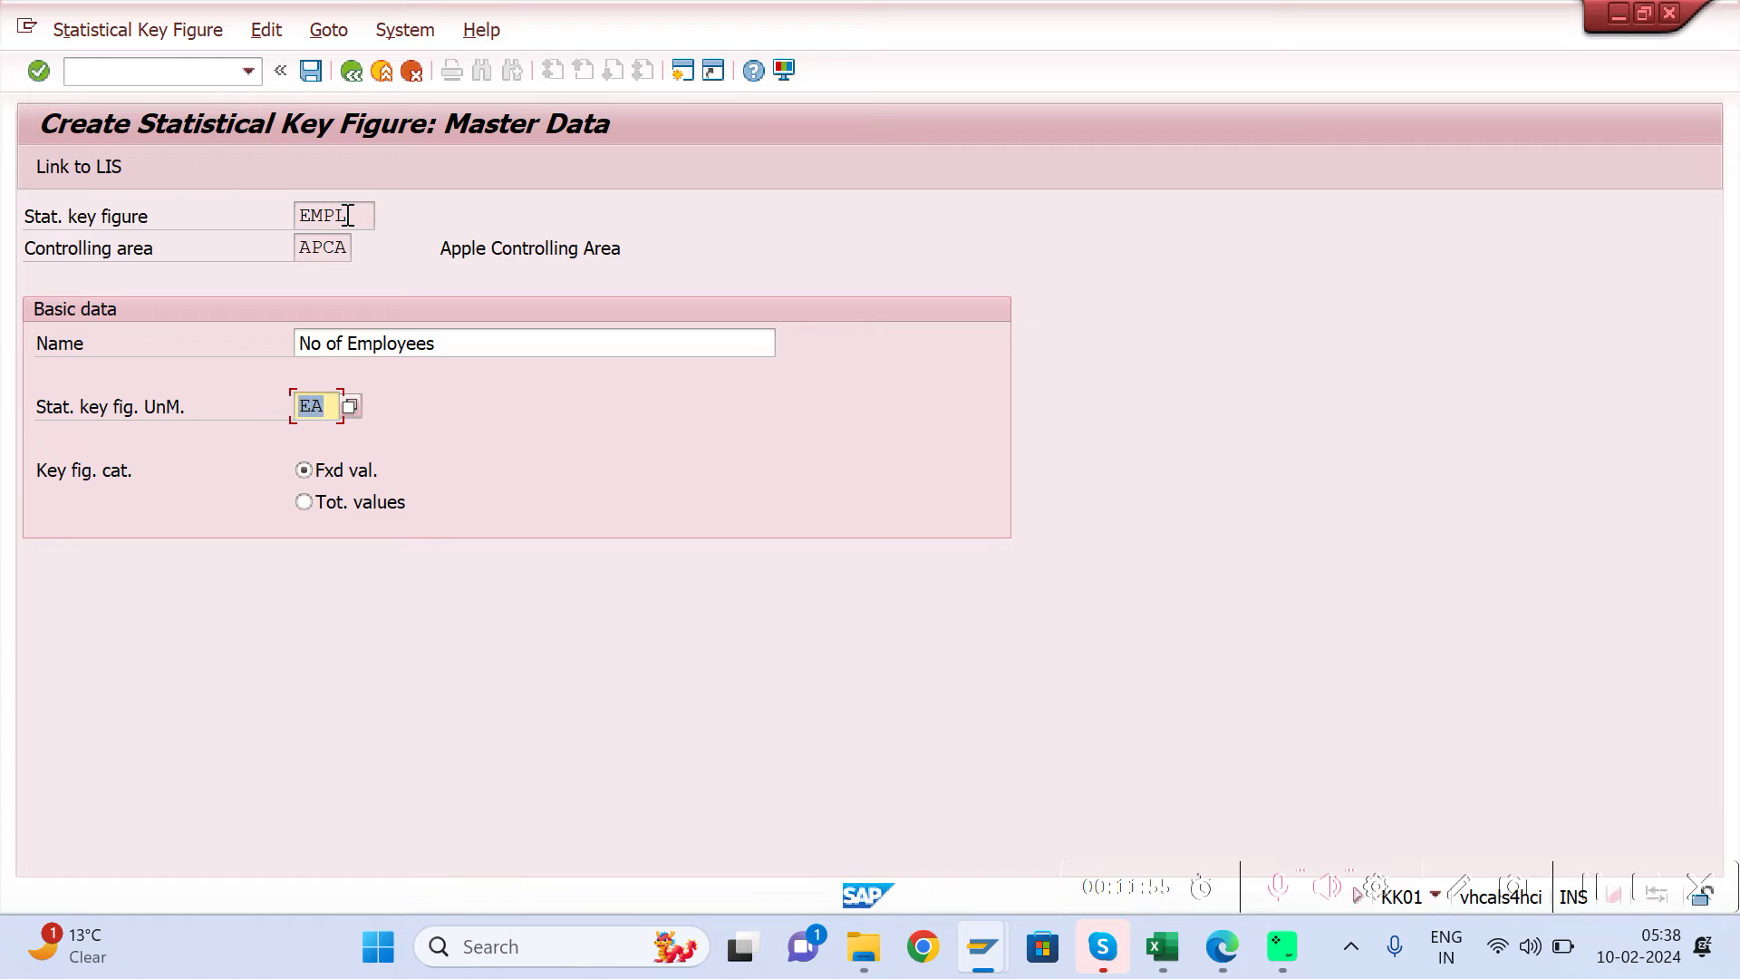
Step: Validate and save key figure EMPL, 'No of Employees', unit EA, fixed values
double_click(348, 216)
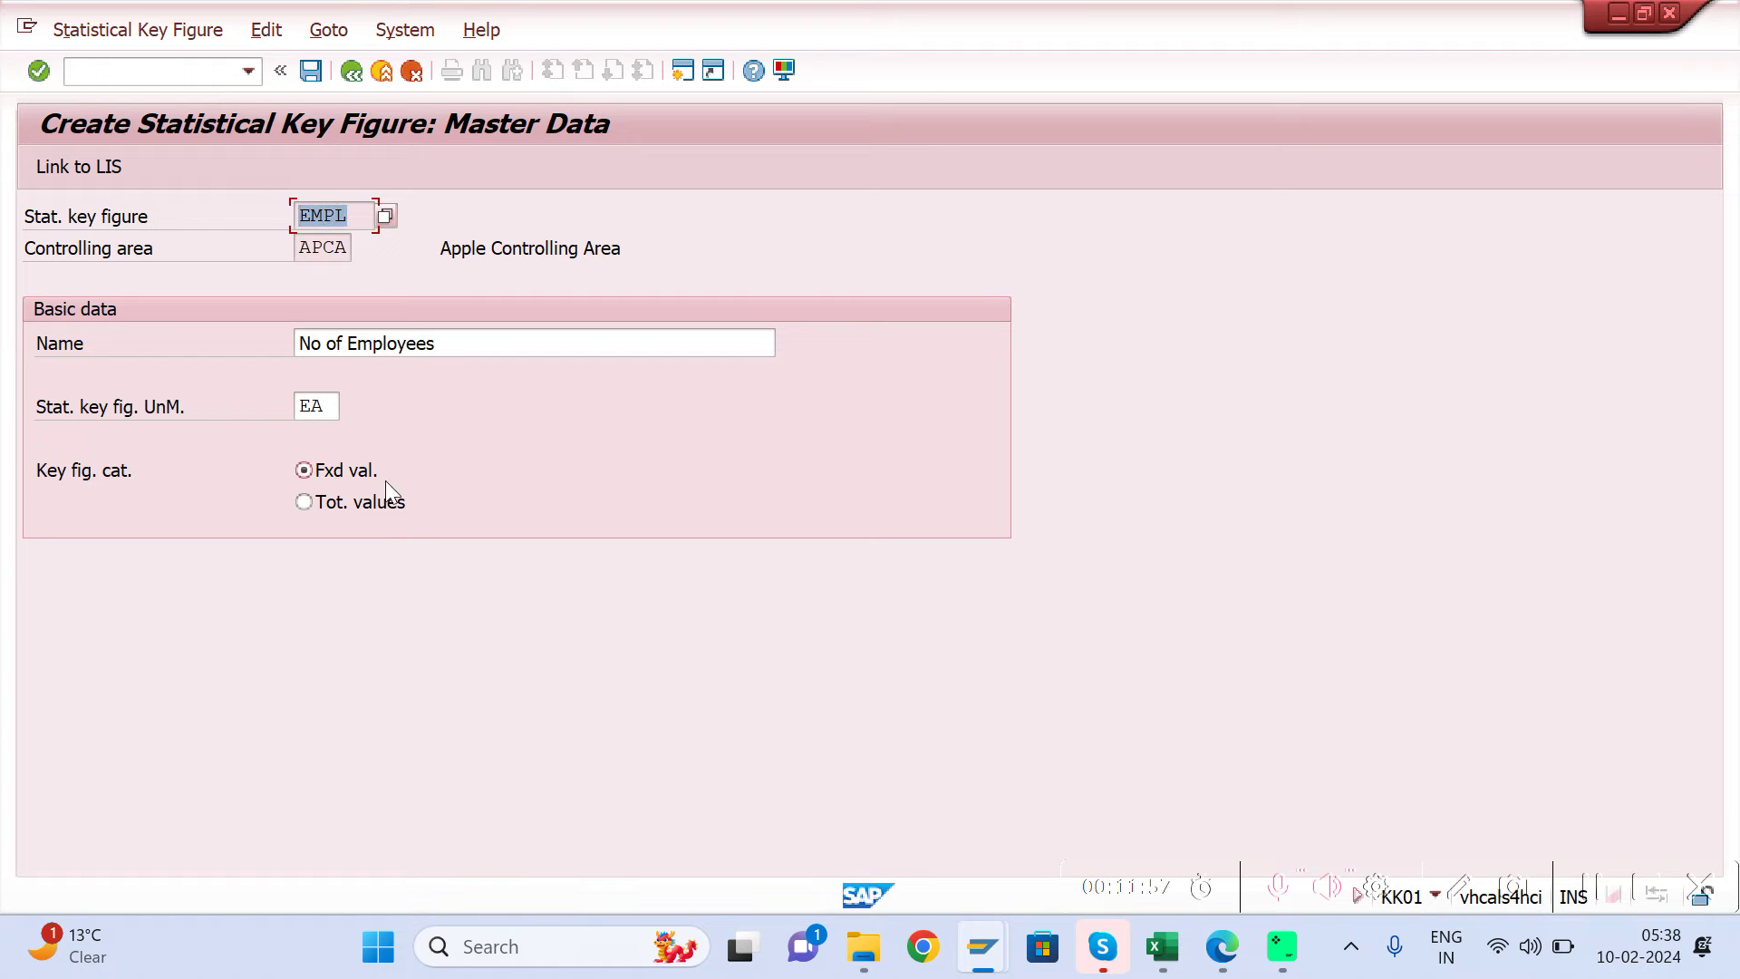
key("Return")
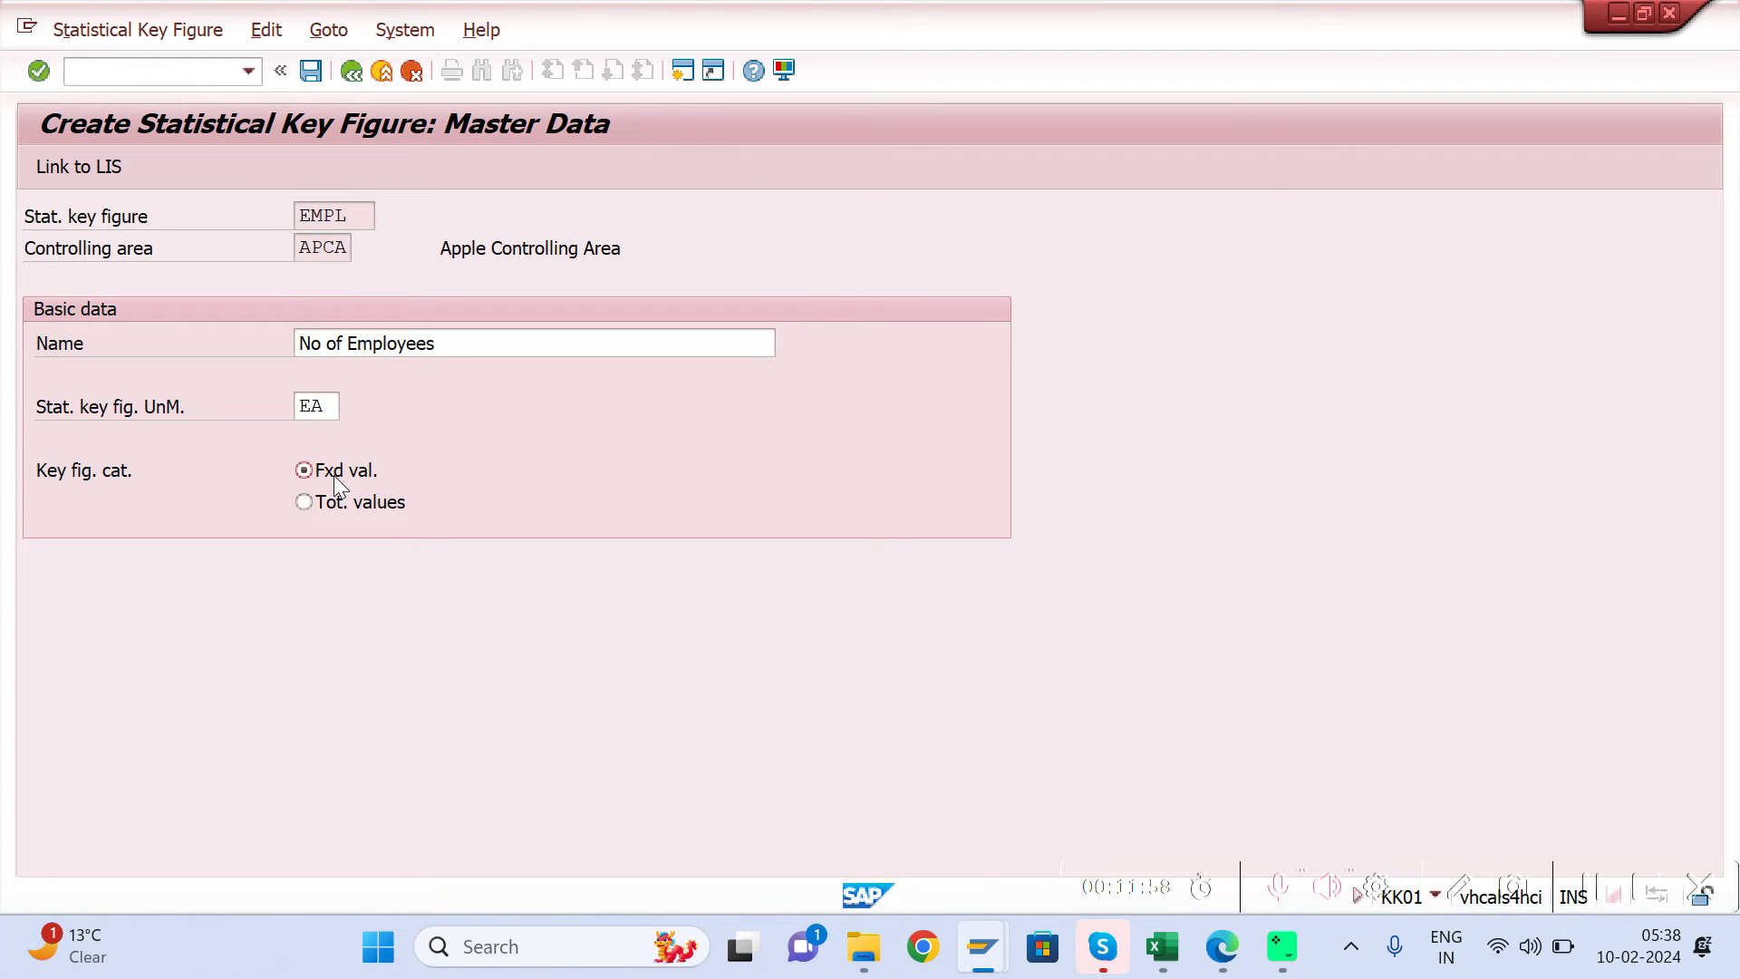
left_click(313, 78)
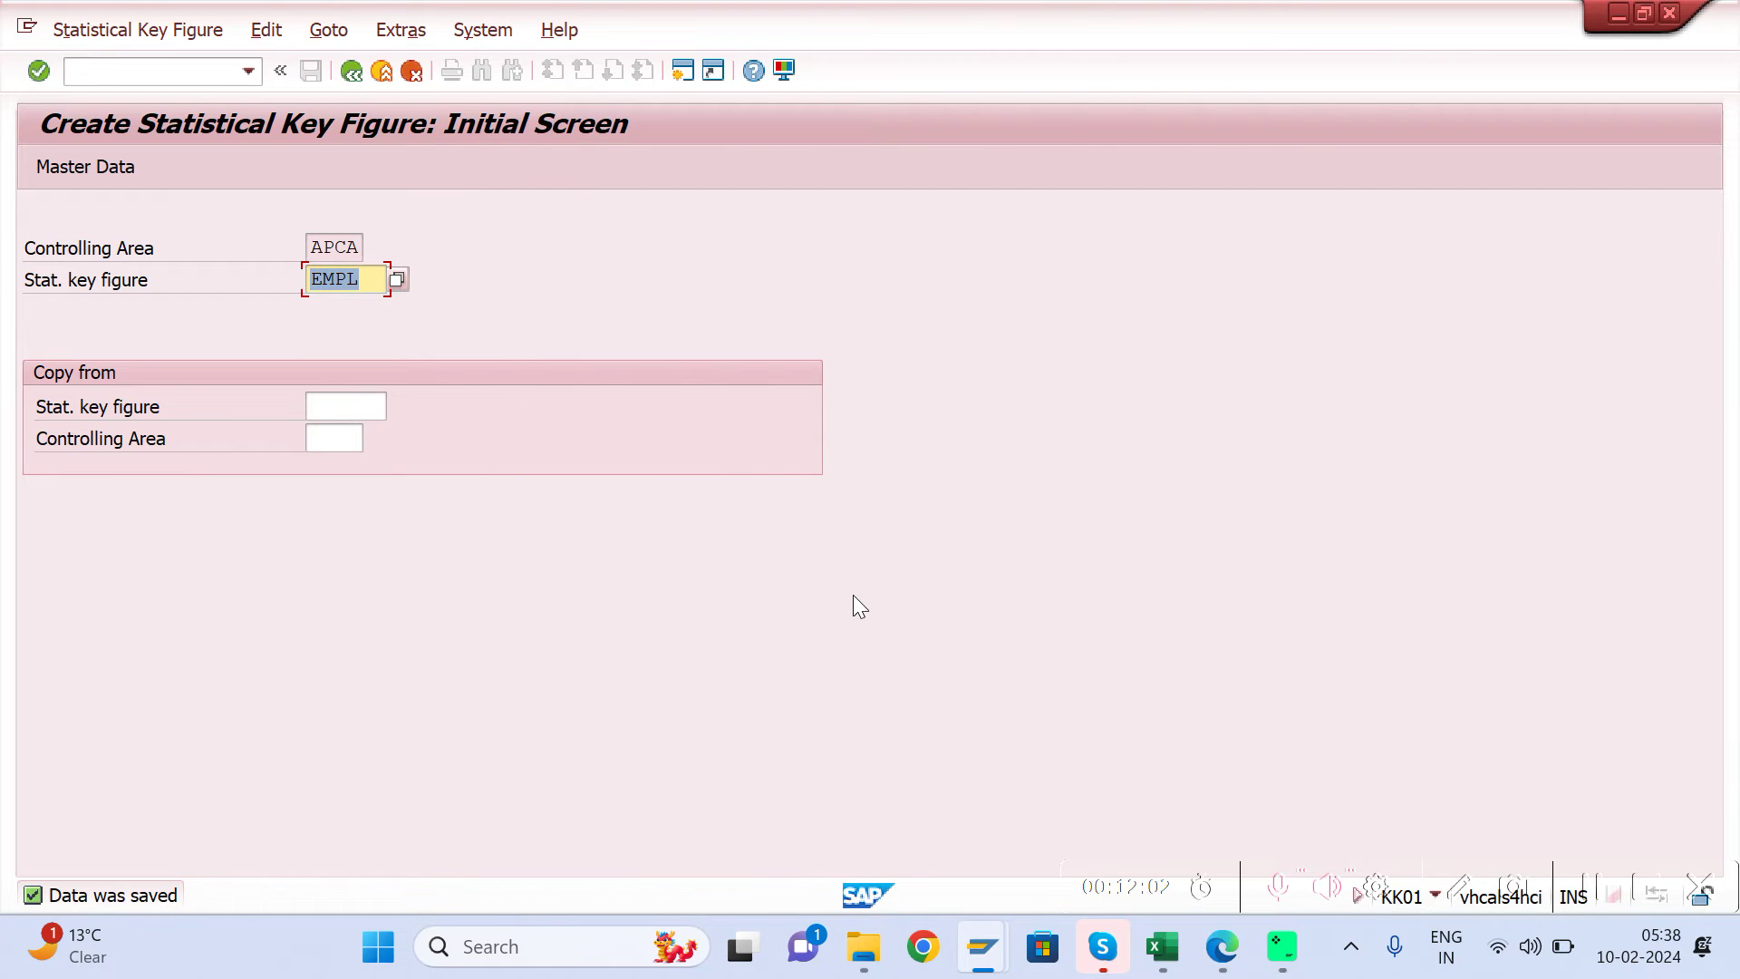
Step: Check the power-units SKF in the spreadsheet, then enter code POWR in SAP
left_click(1151, 956)
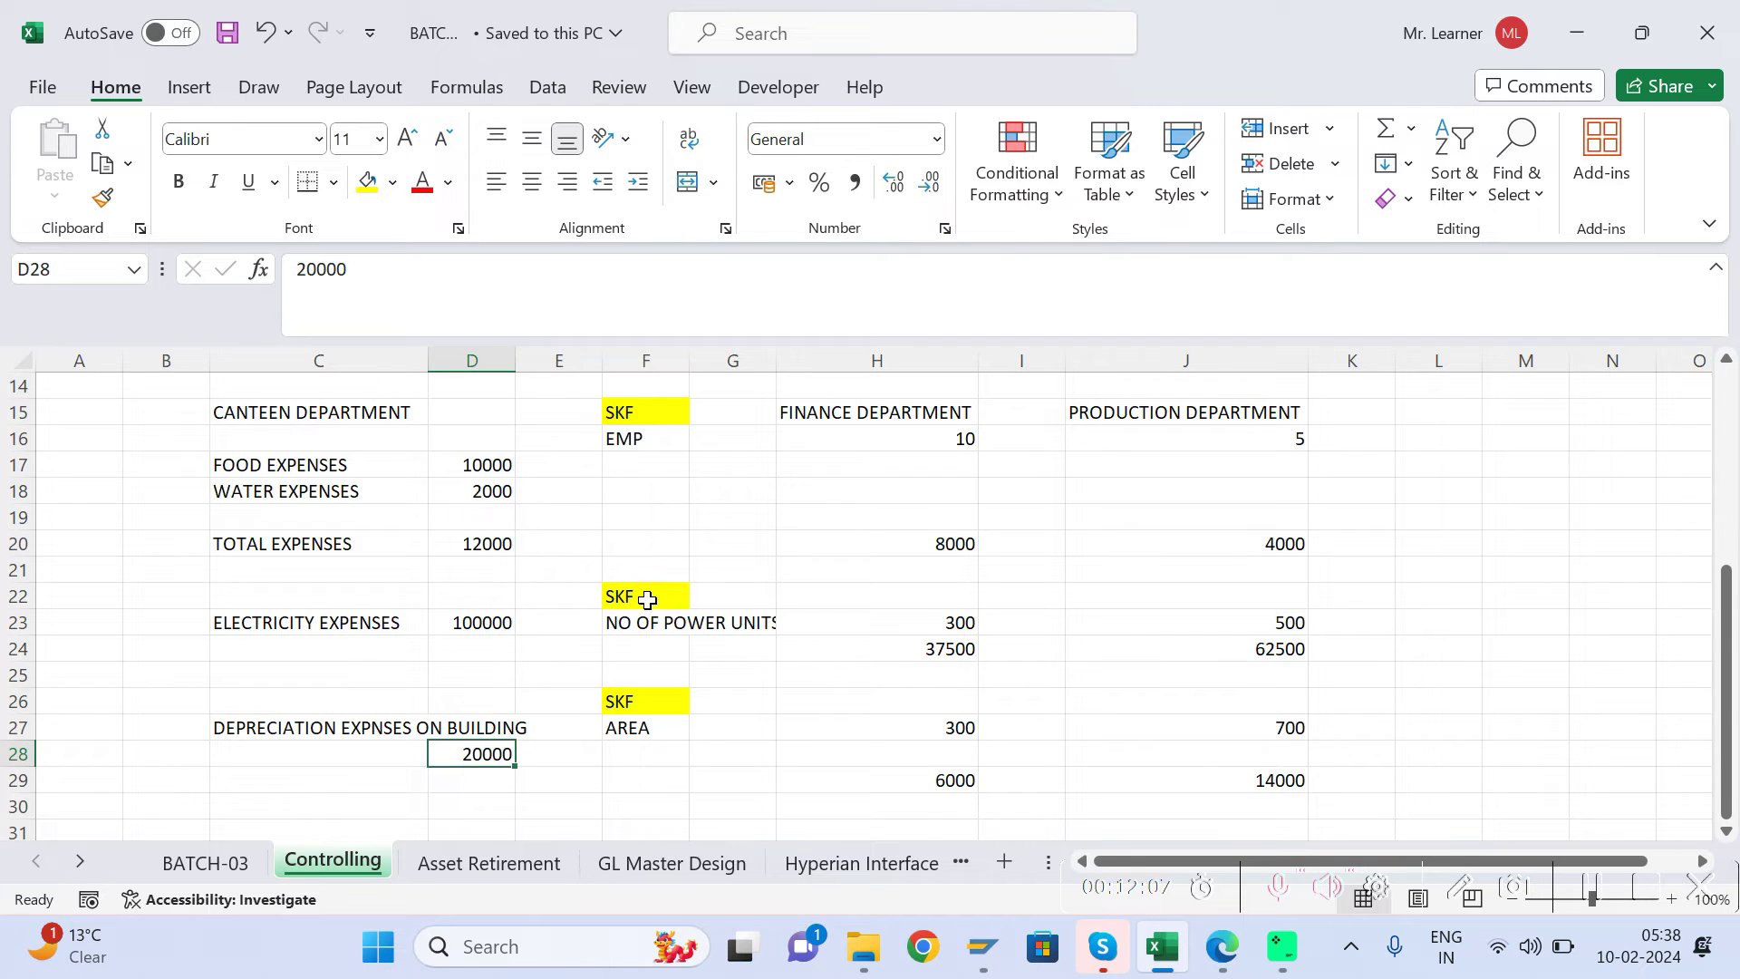
left_click(649, 596)
left_click(649, 623)
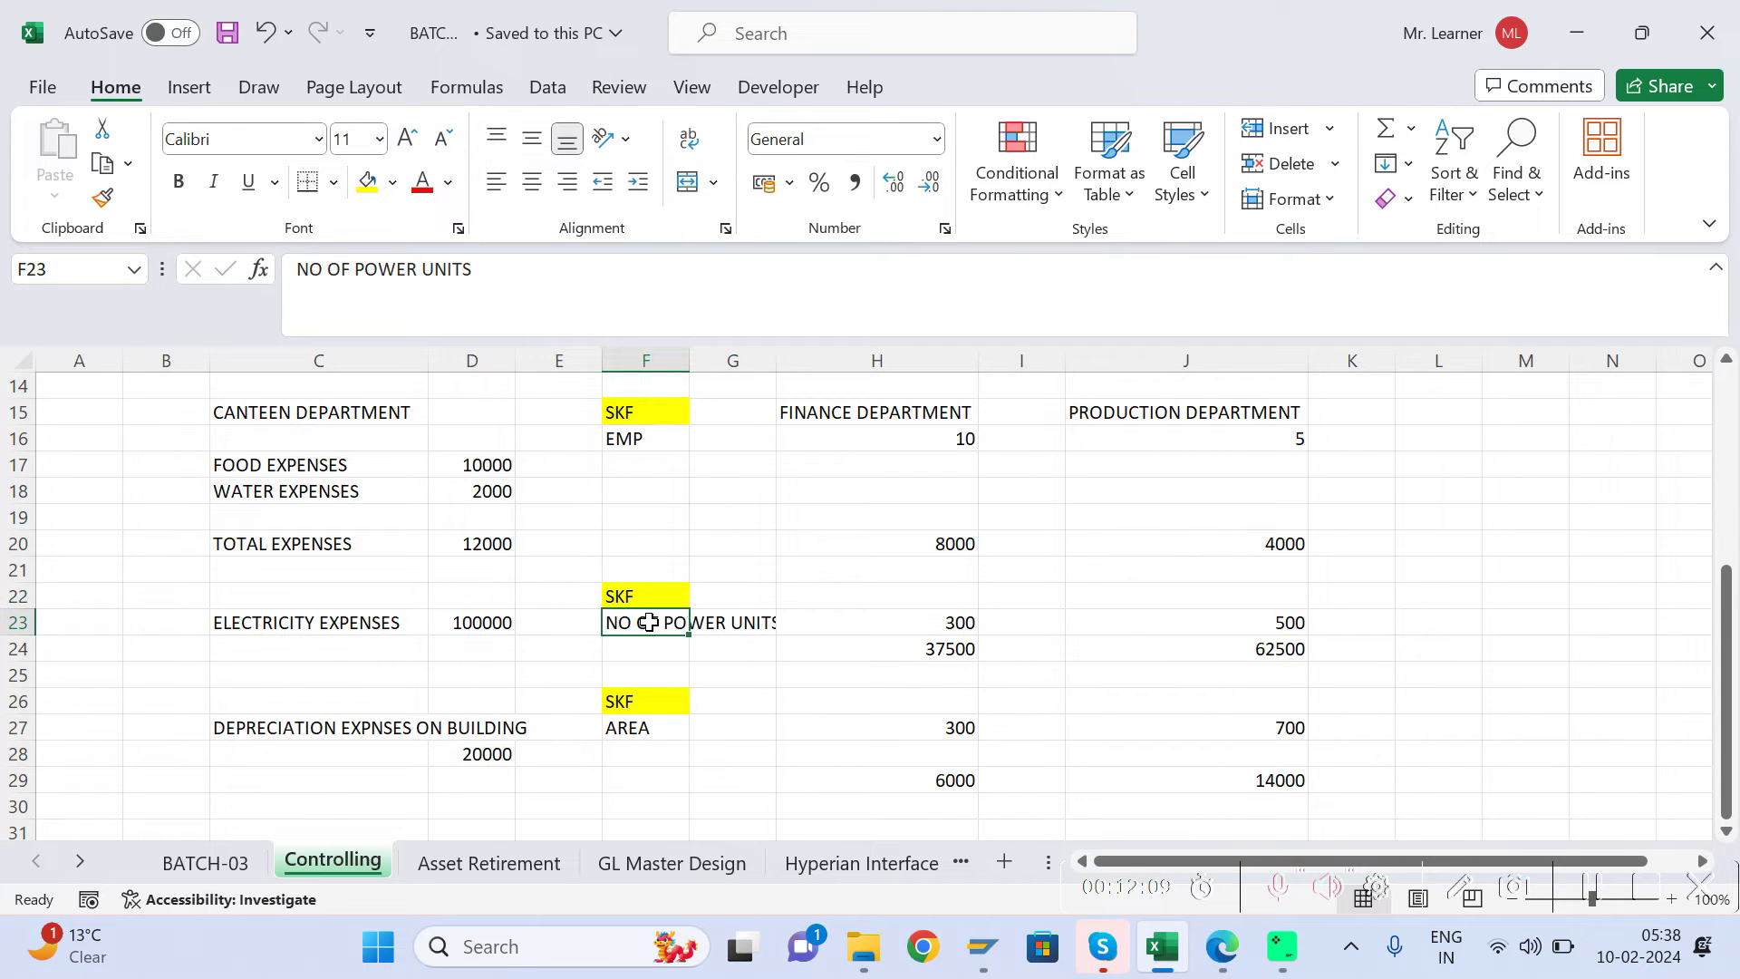
key("alt+Tab")
type("p")
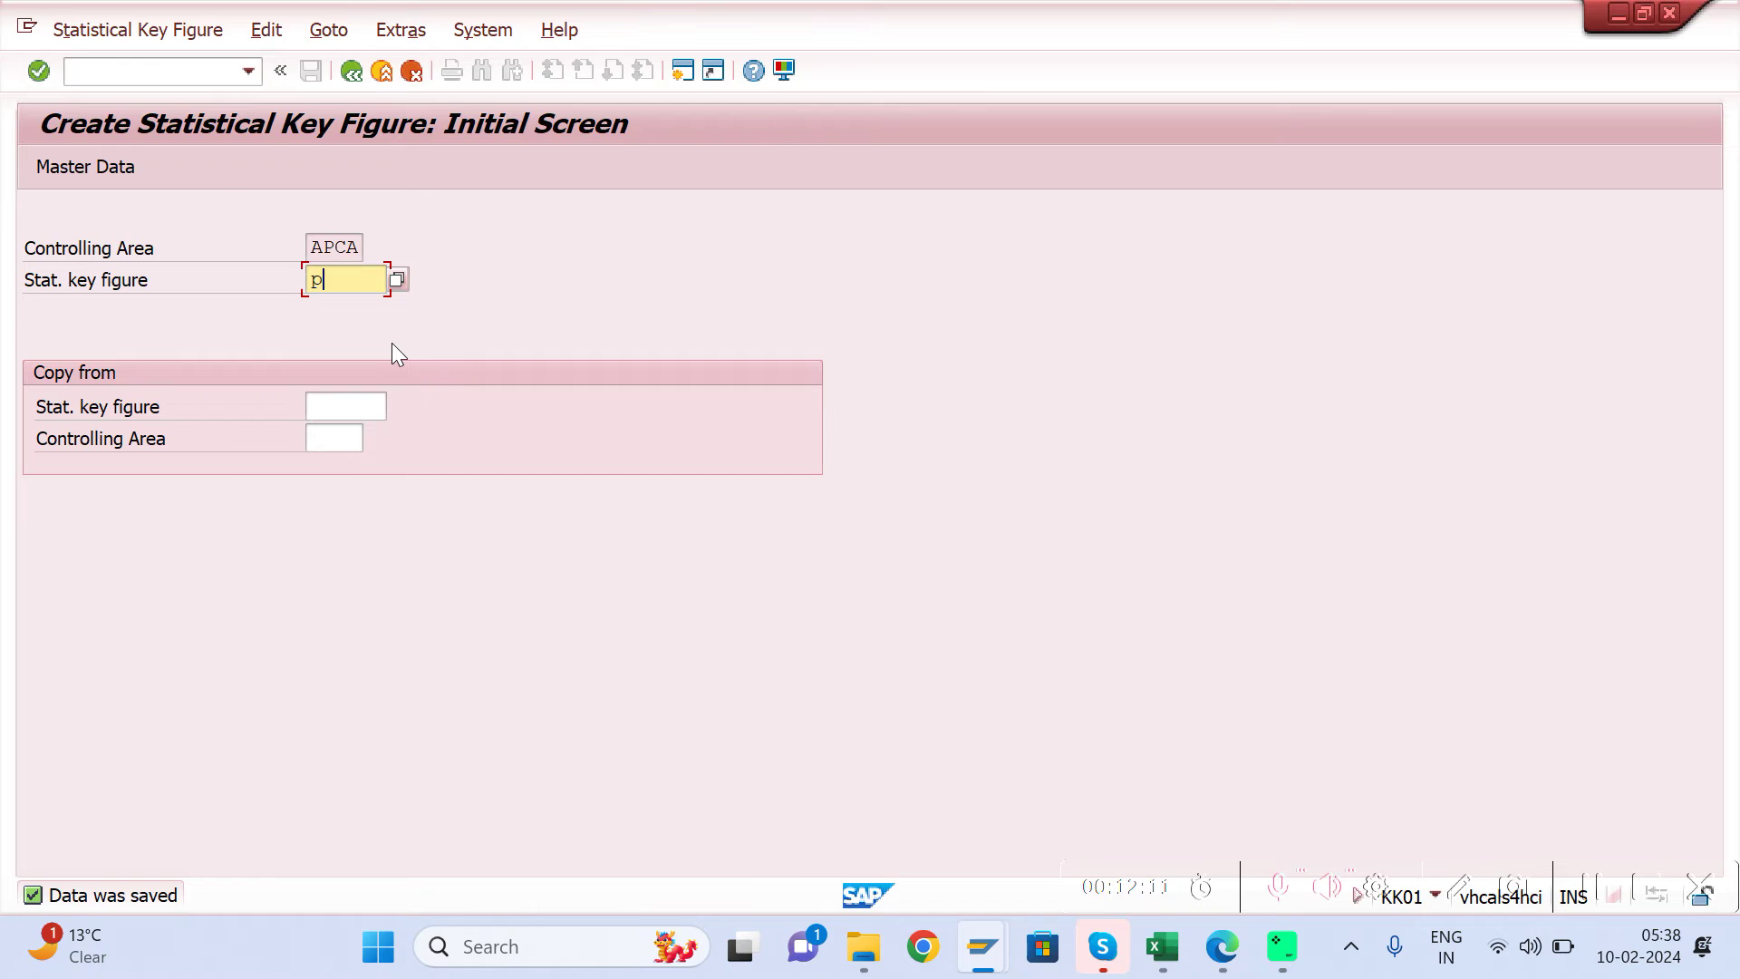
type("owr")
Step: Open master data for POWR and name it 'No of Power Unit'
key("Return")
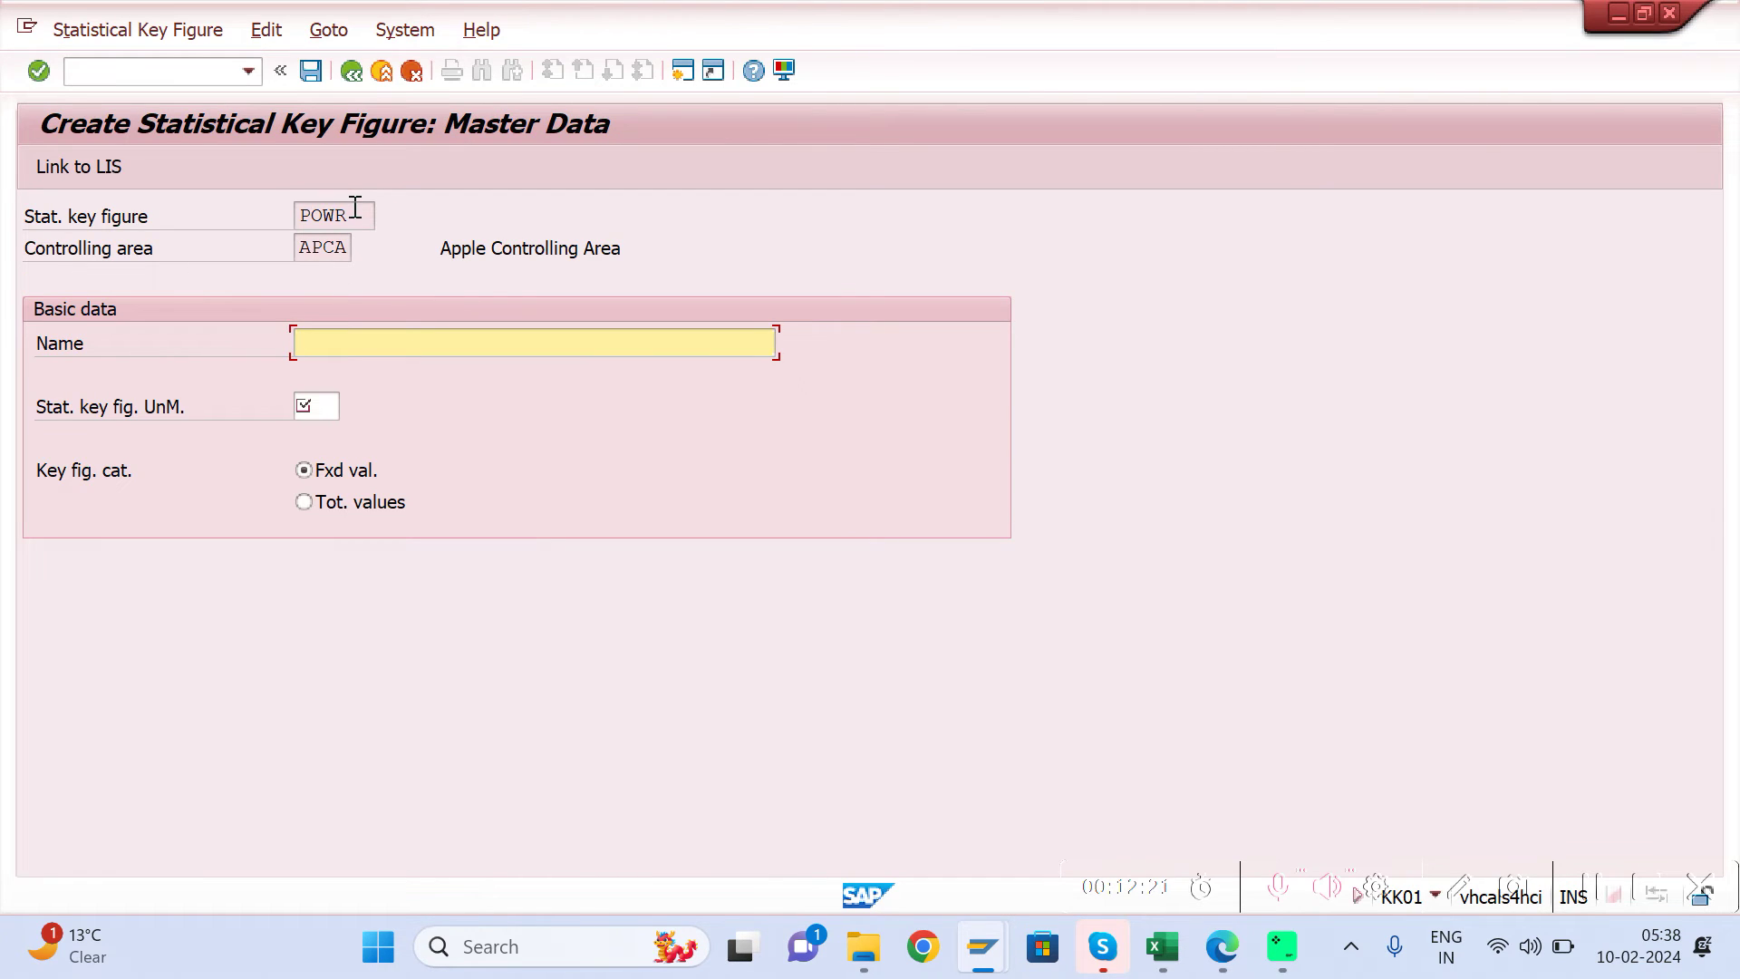
left_click_drag(354, 212, 286, 216)
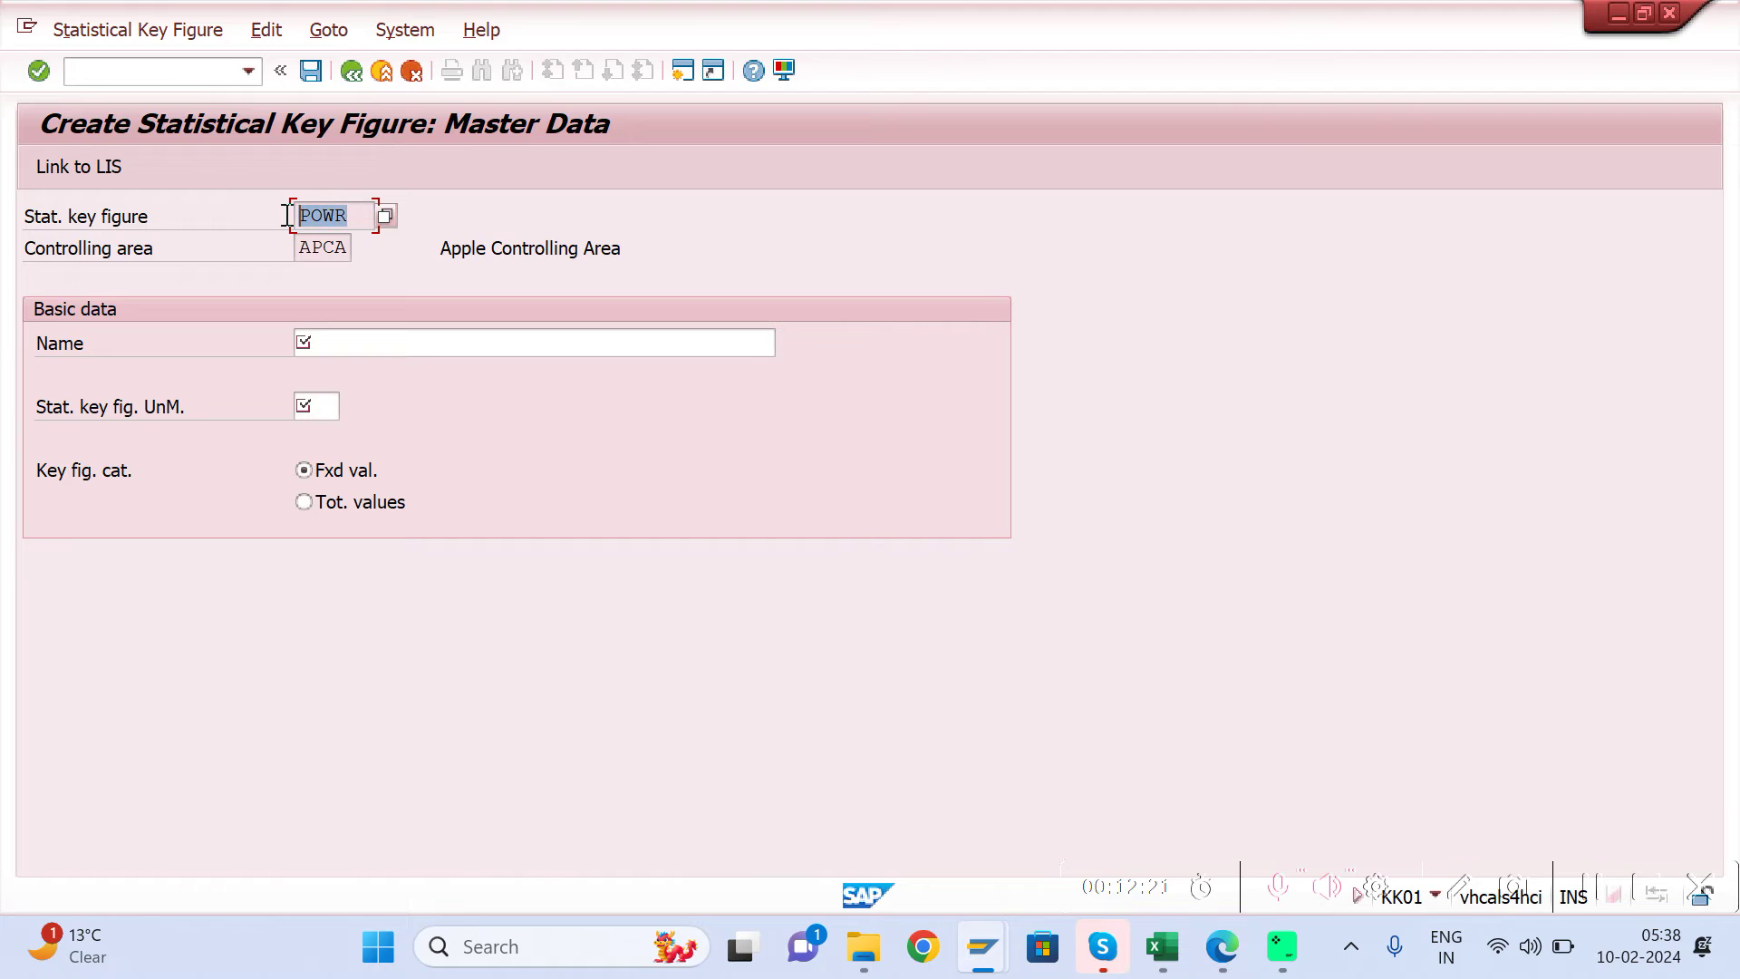
left_click(347, 207)
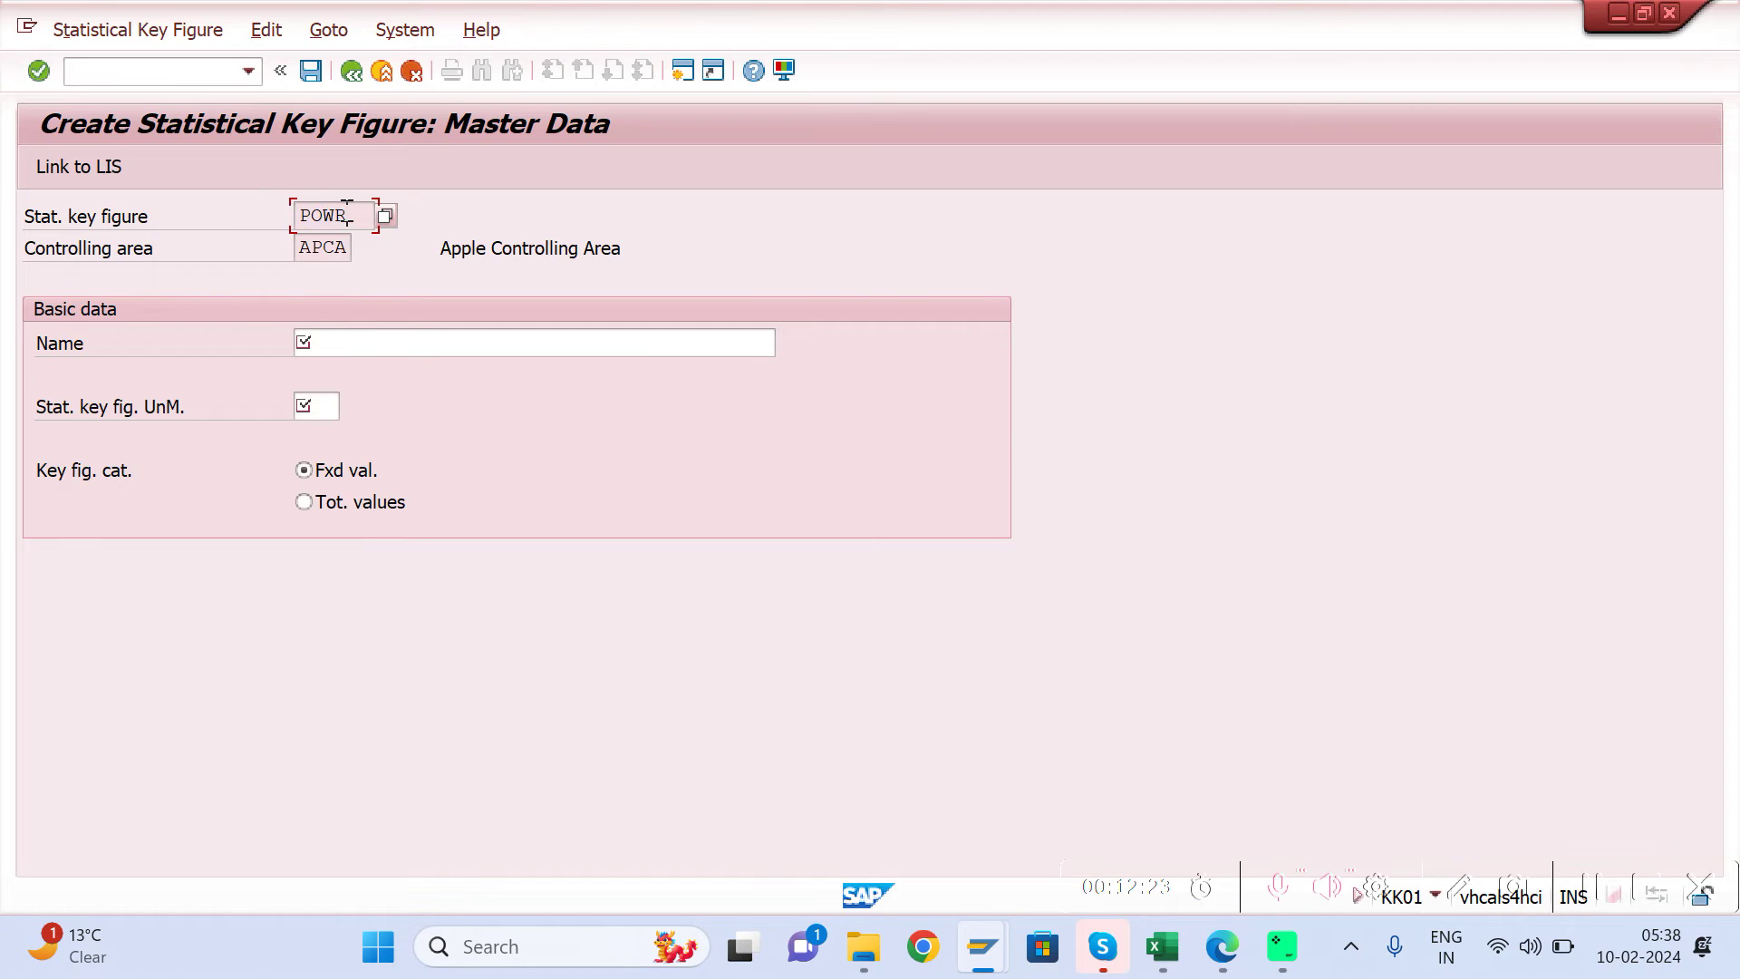
left_click(320, 345)
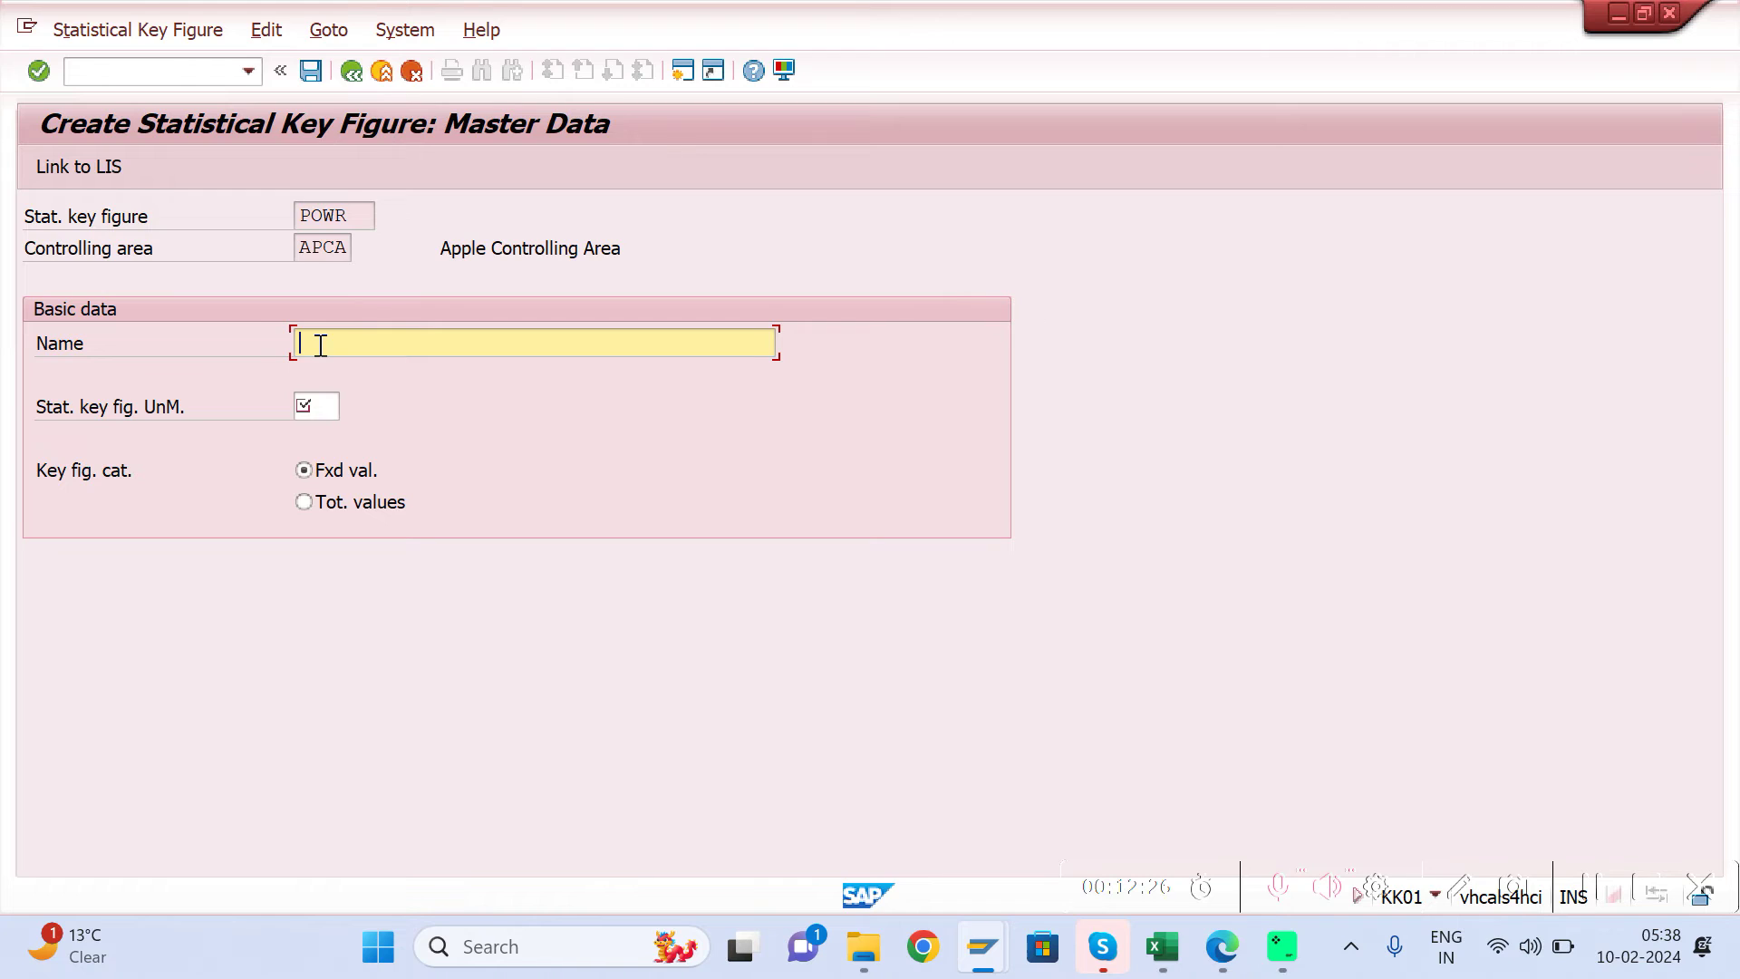
type("No og")
key("BackSpace")
type("f")
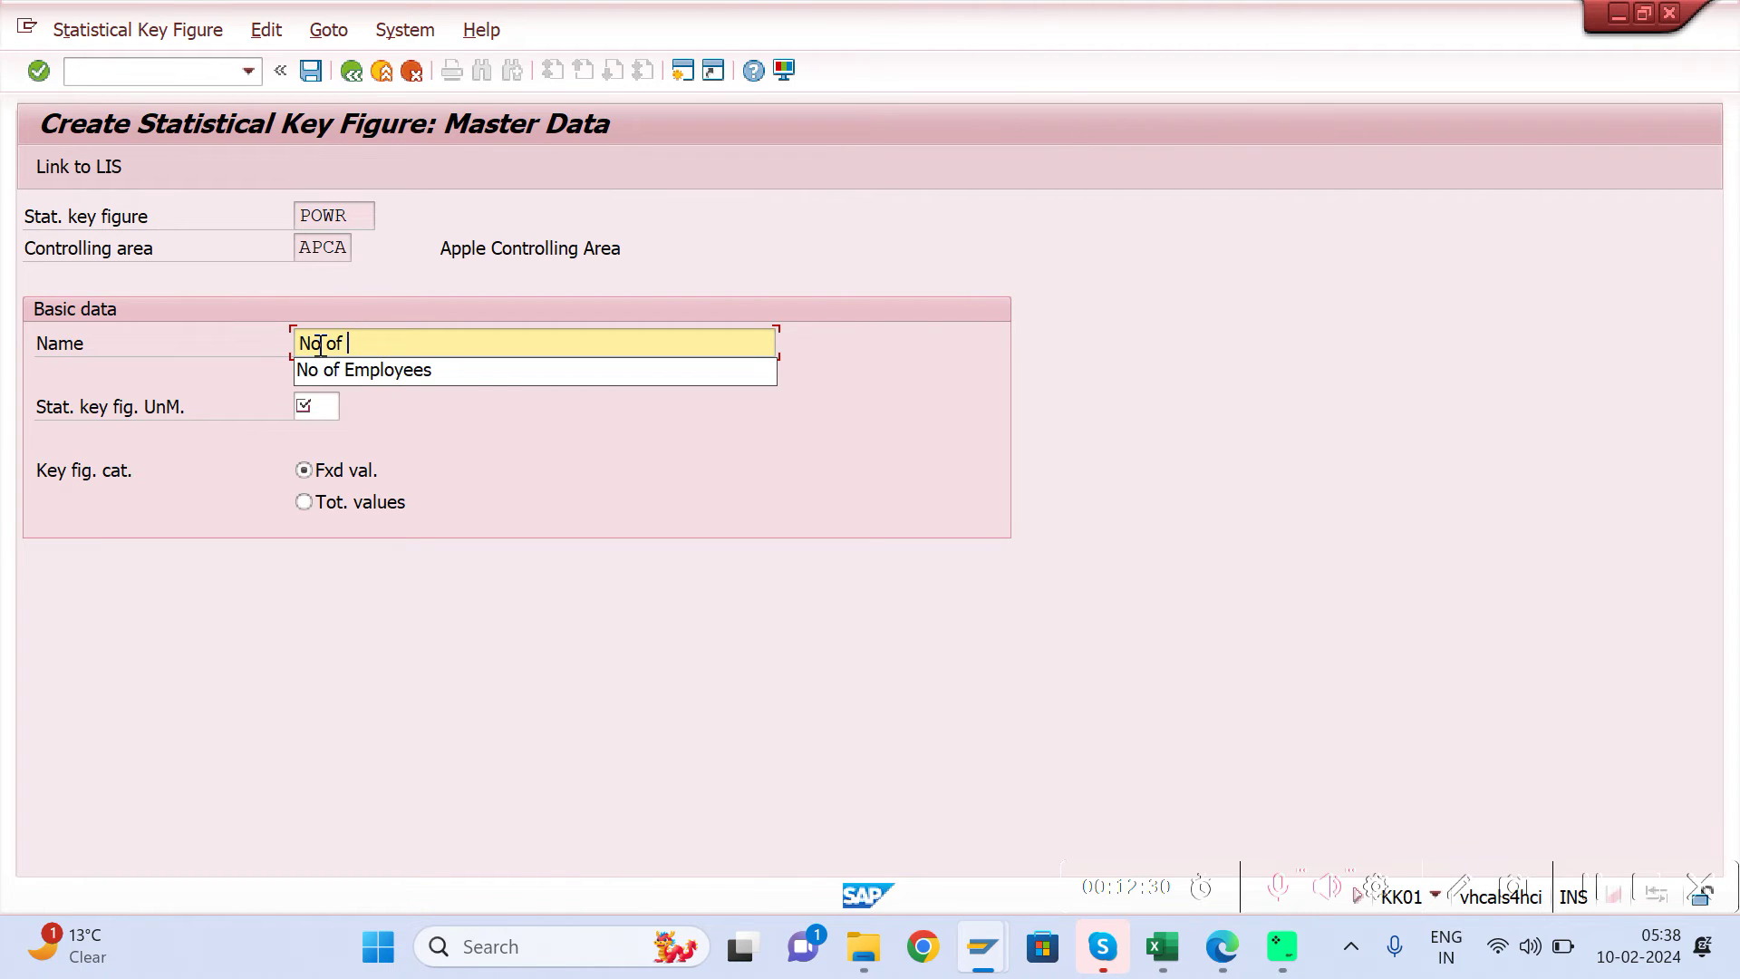
type(" D")
key("BackSpace")
type("Pow")
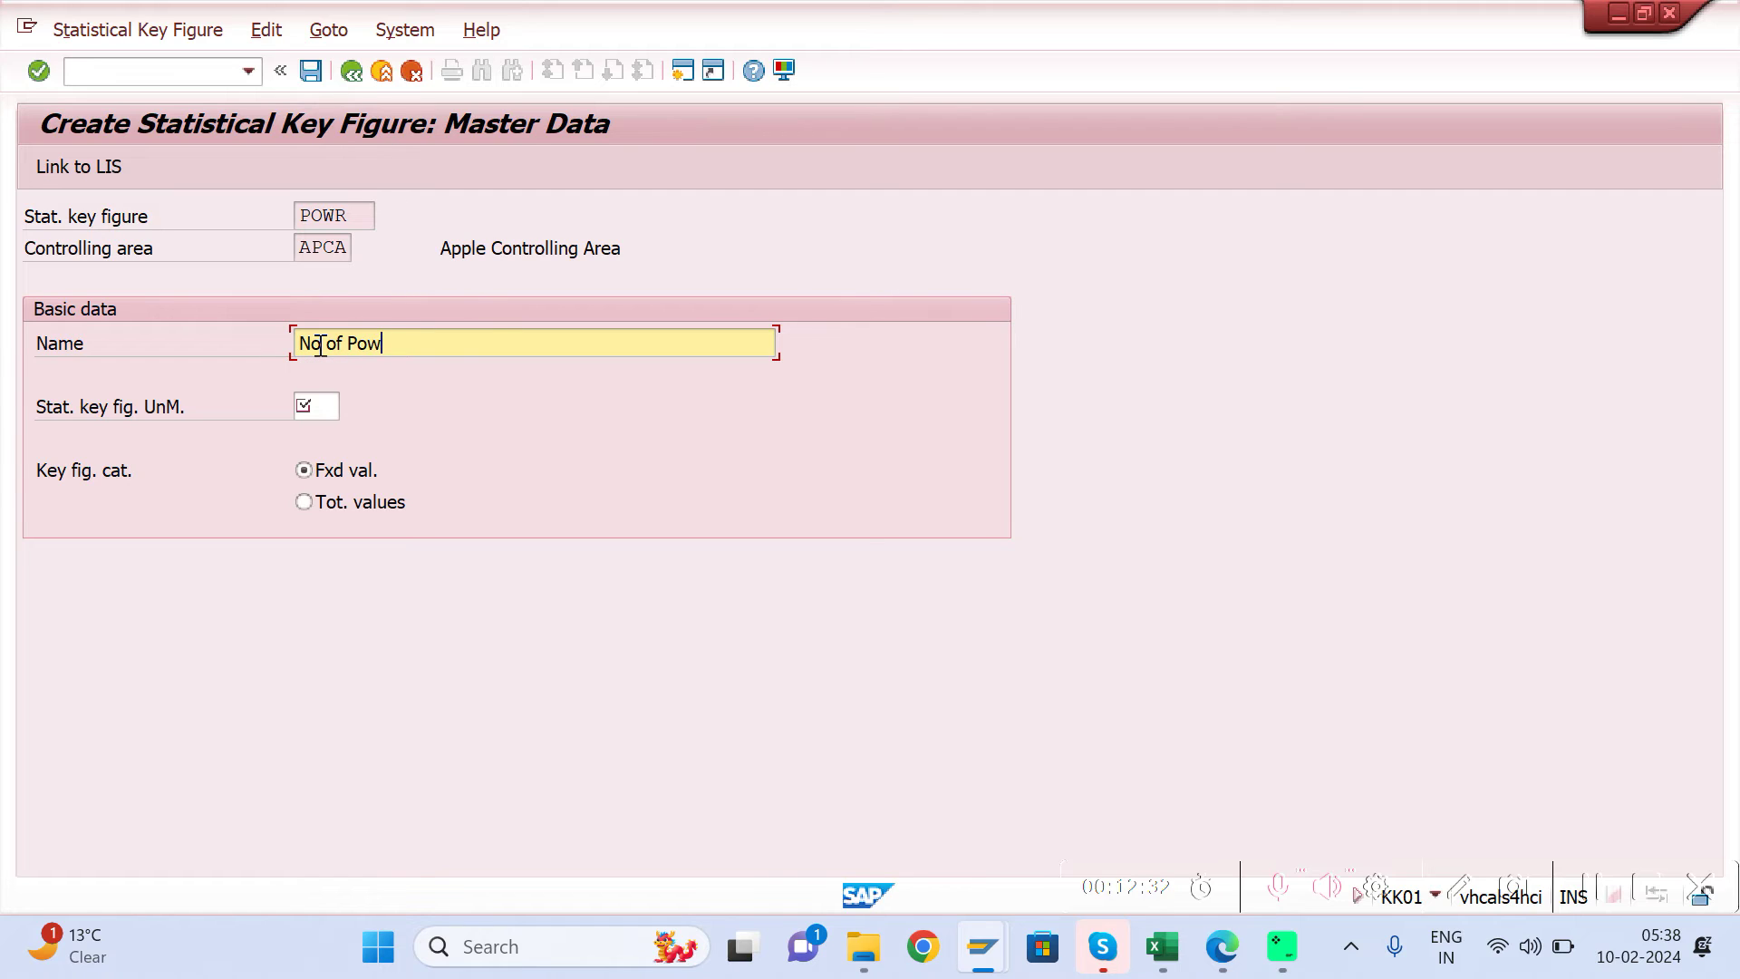
type("er Unit")
Step: Give POWR unit KW and the total-values category, then save it
left_click(325, 401)
type("kw")
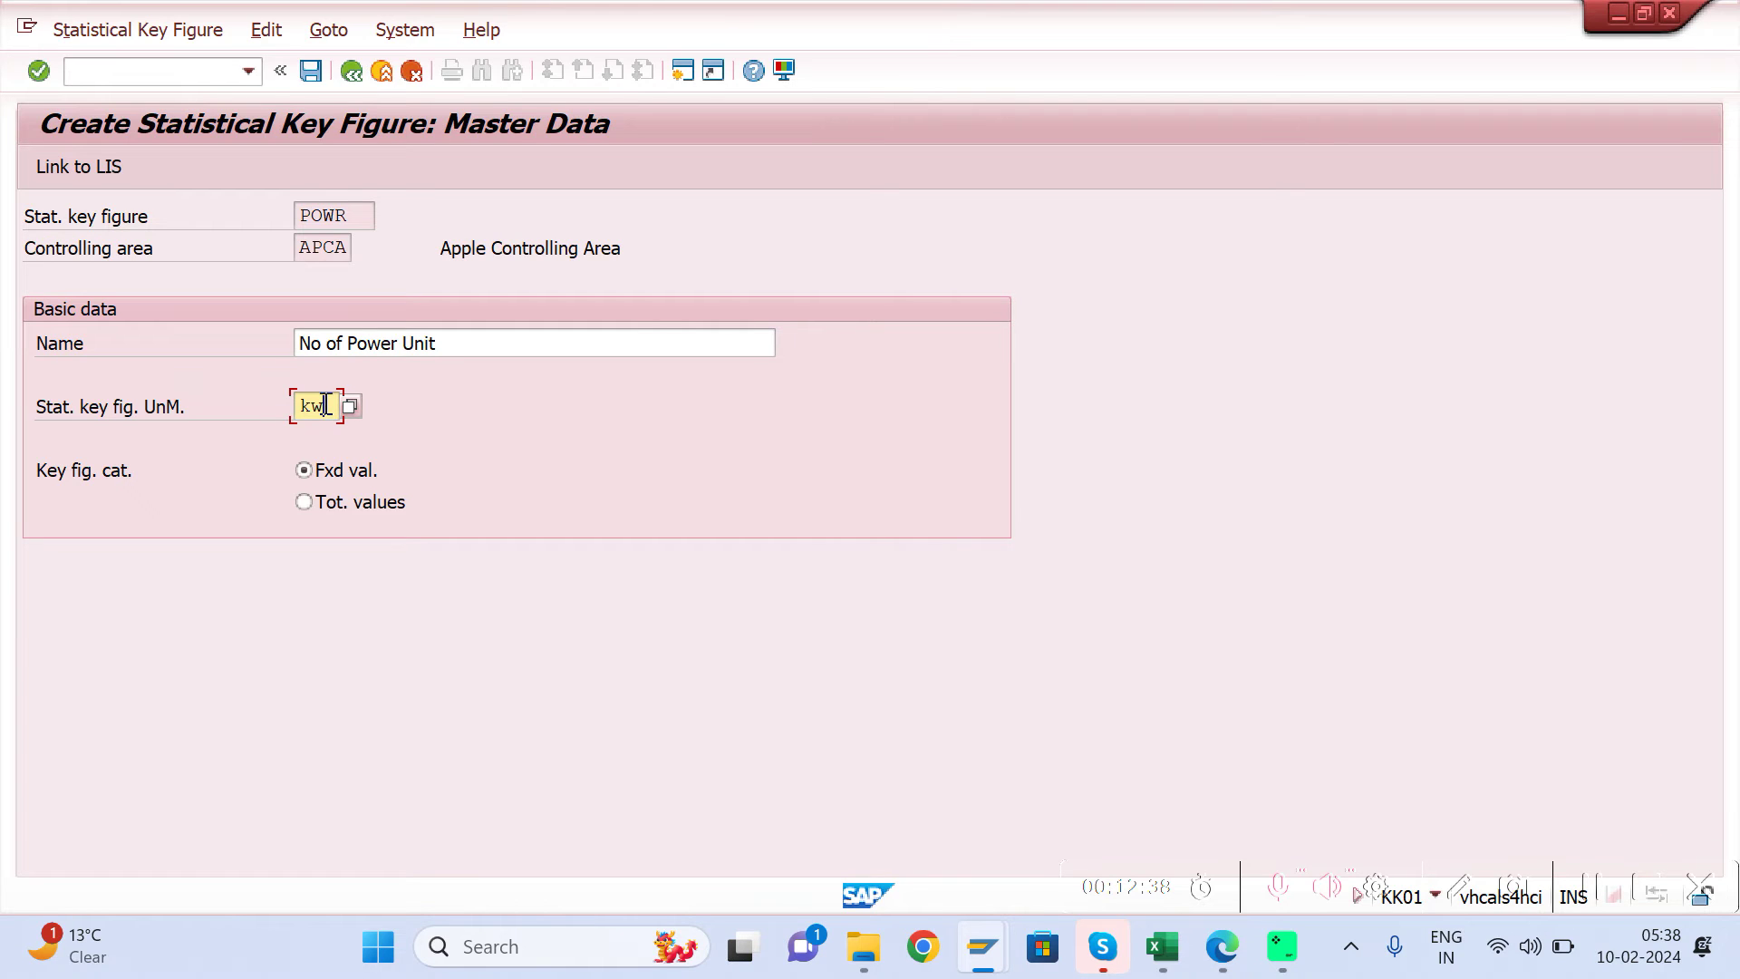
left_click(305, 502)
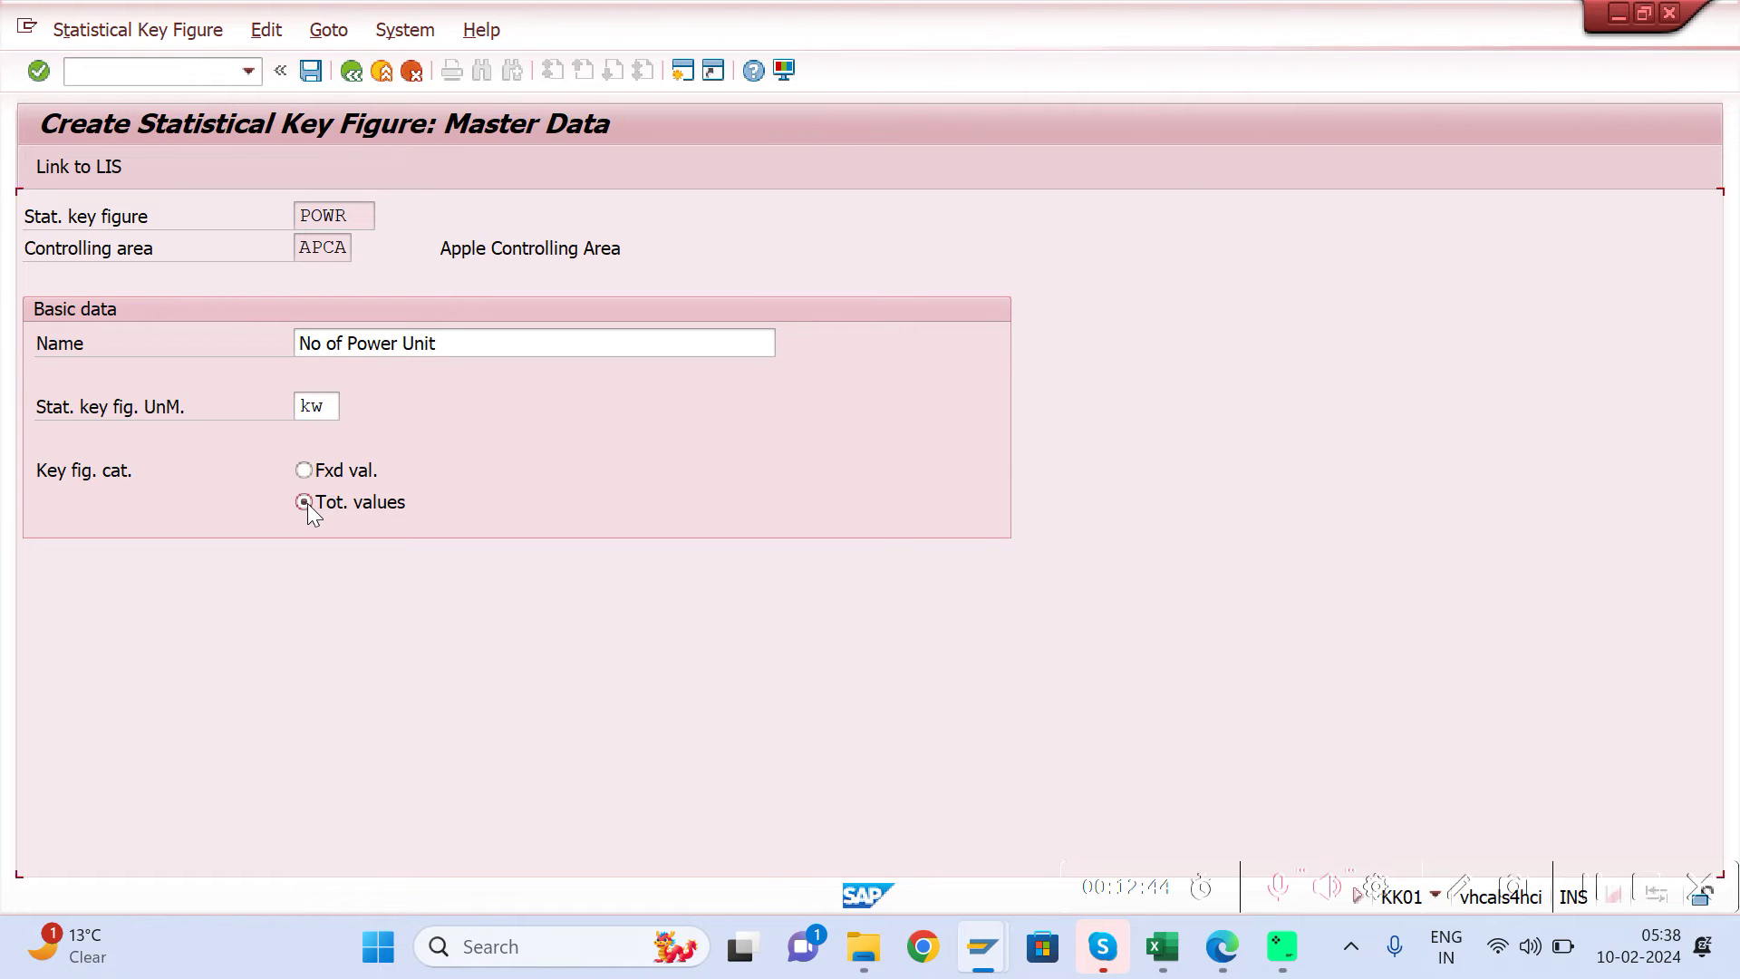
left_click(313, 80)
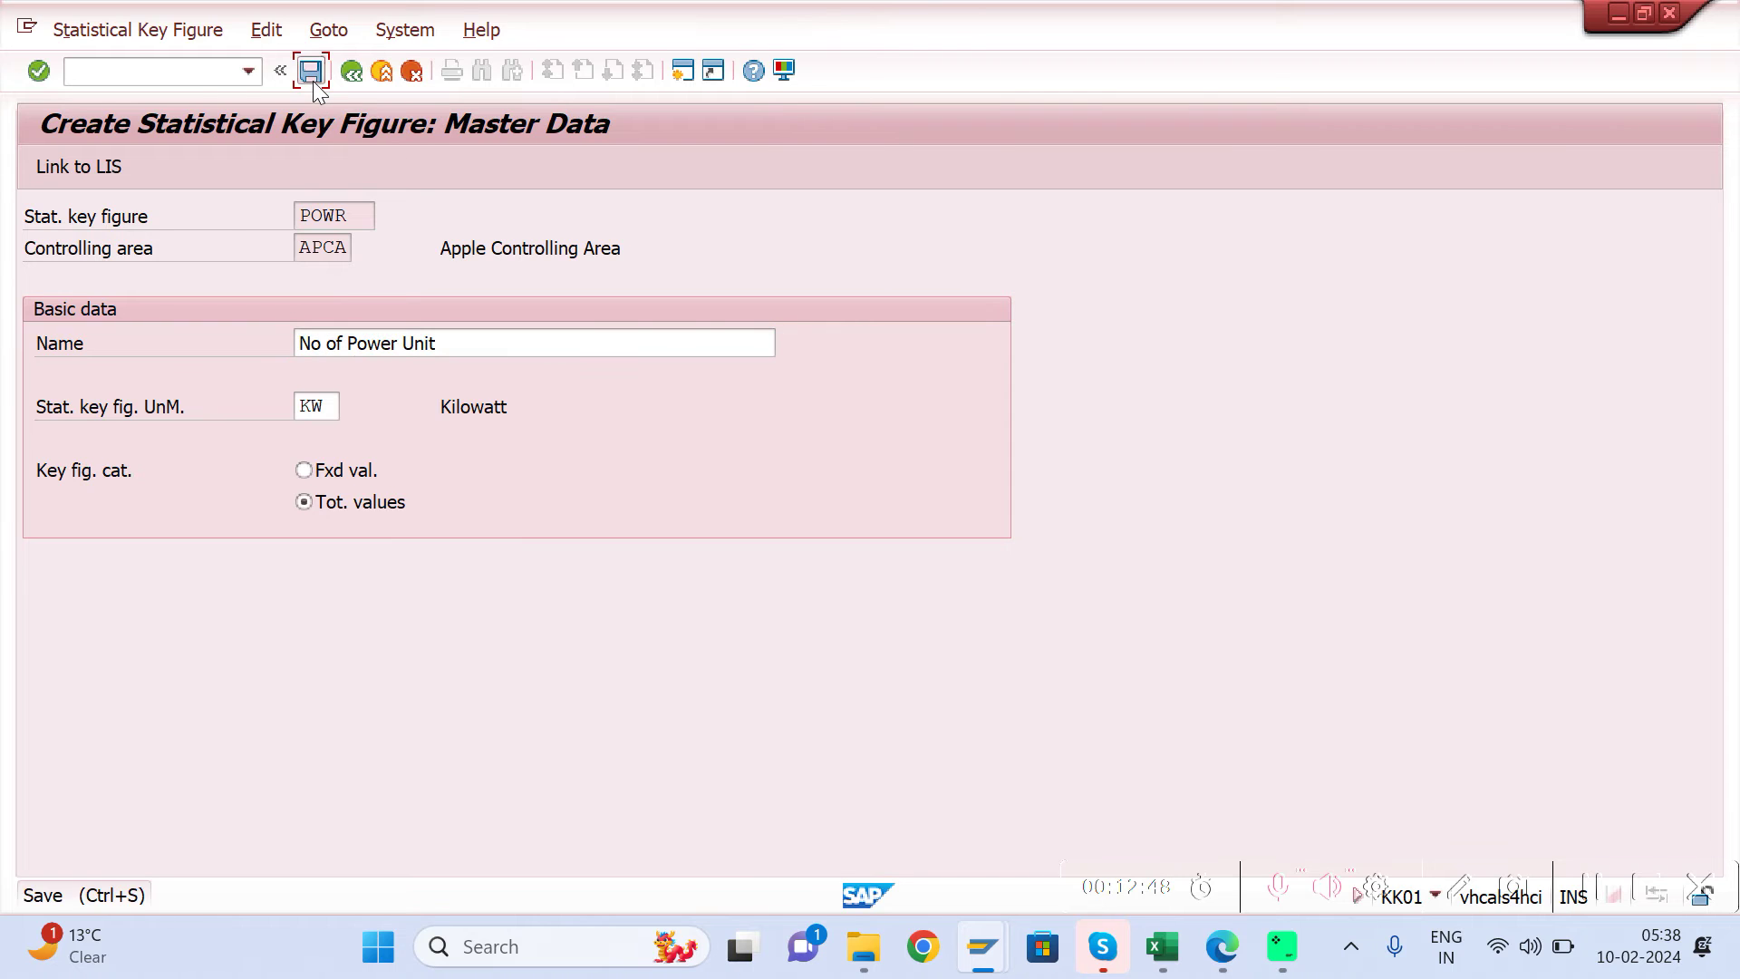
Step: Check the third SKF, AREA, in the spreadsheet
key("alt+Tab")
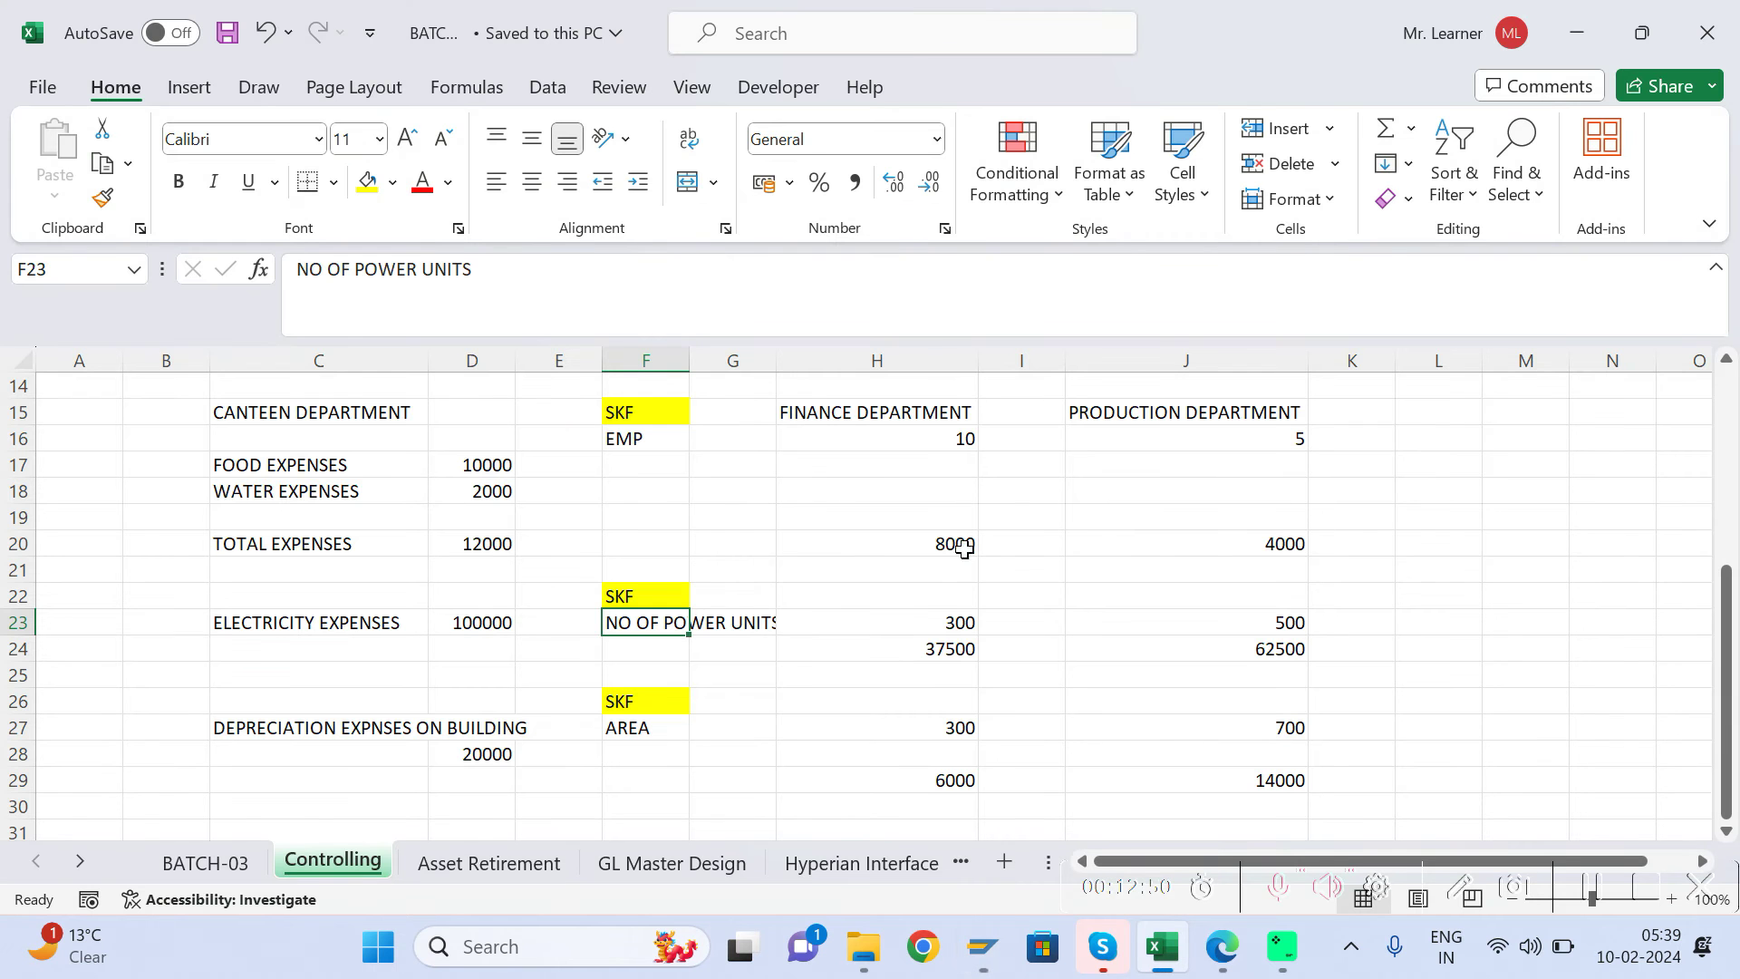
left_click(642, 705)
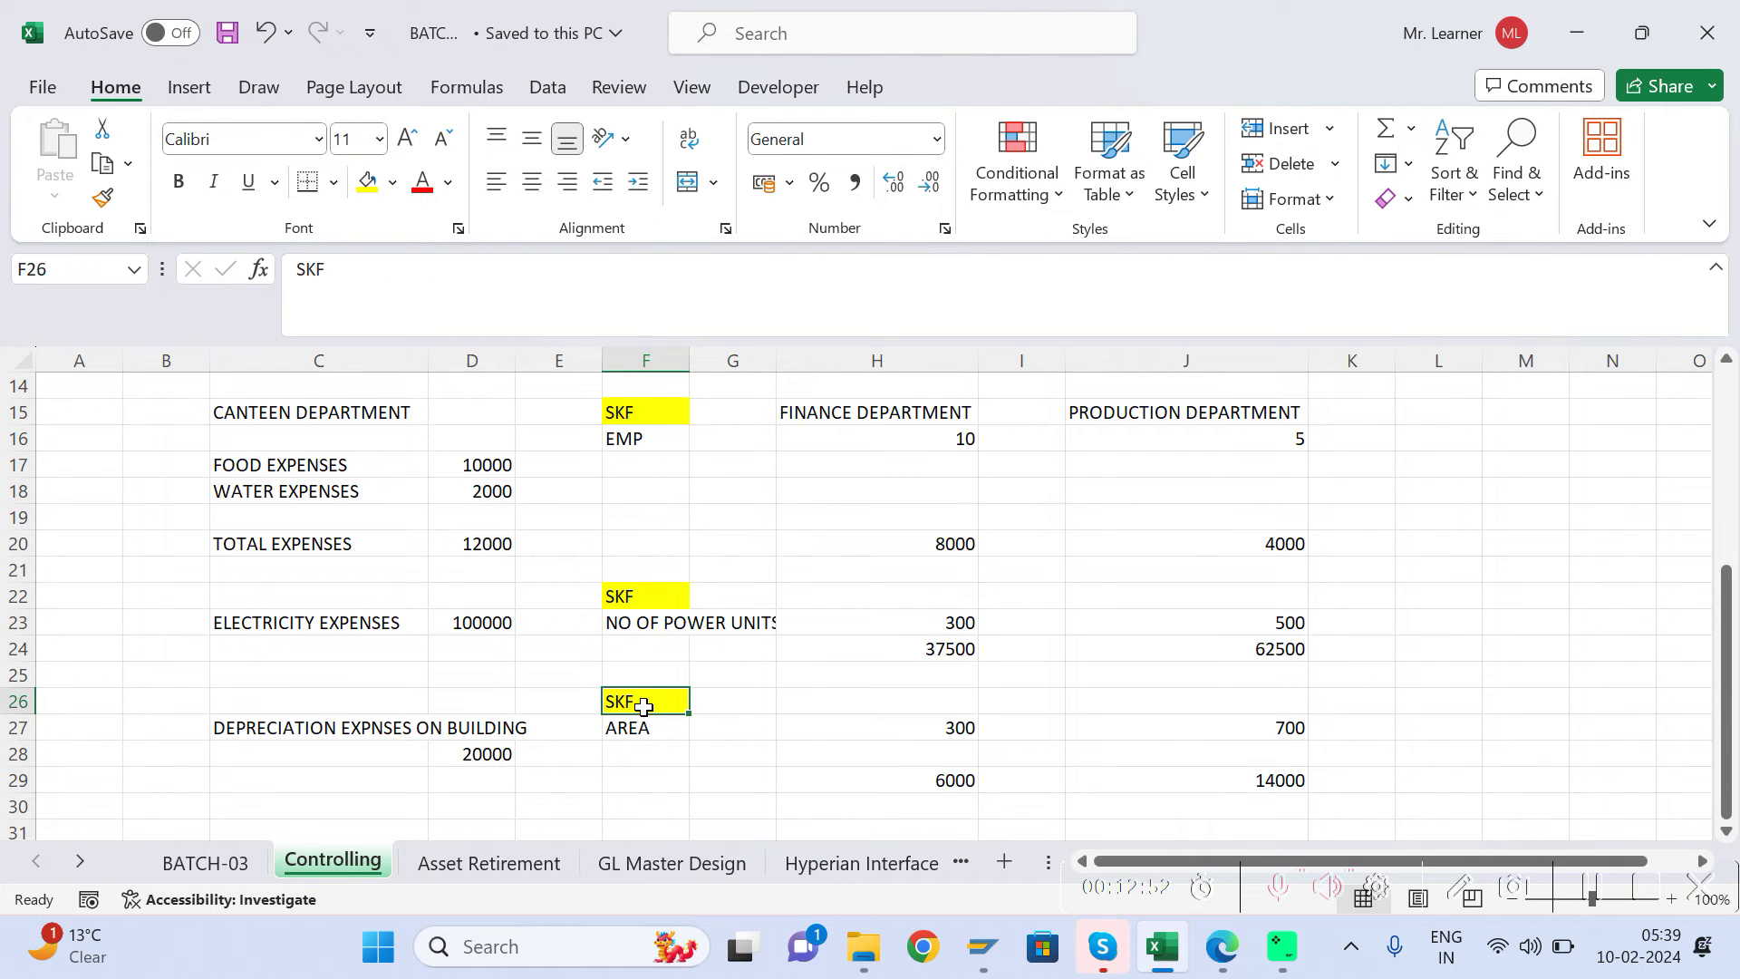
left_click(645, 724)
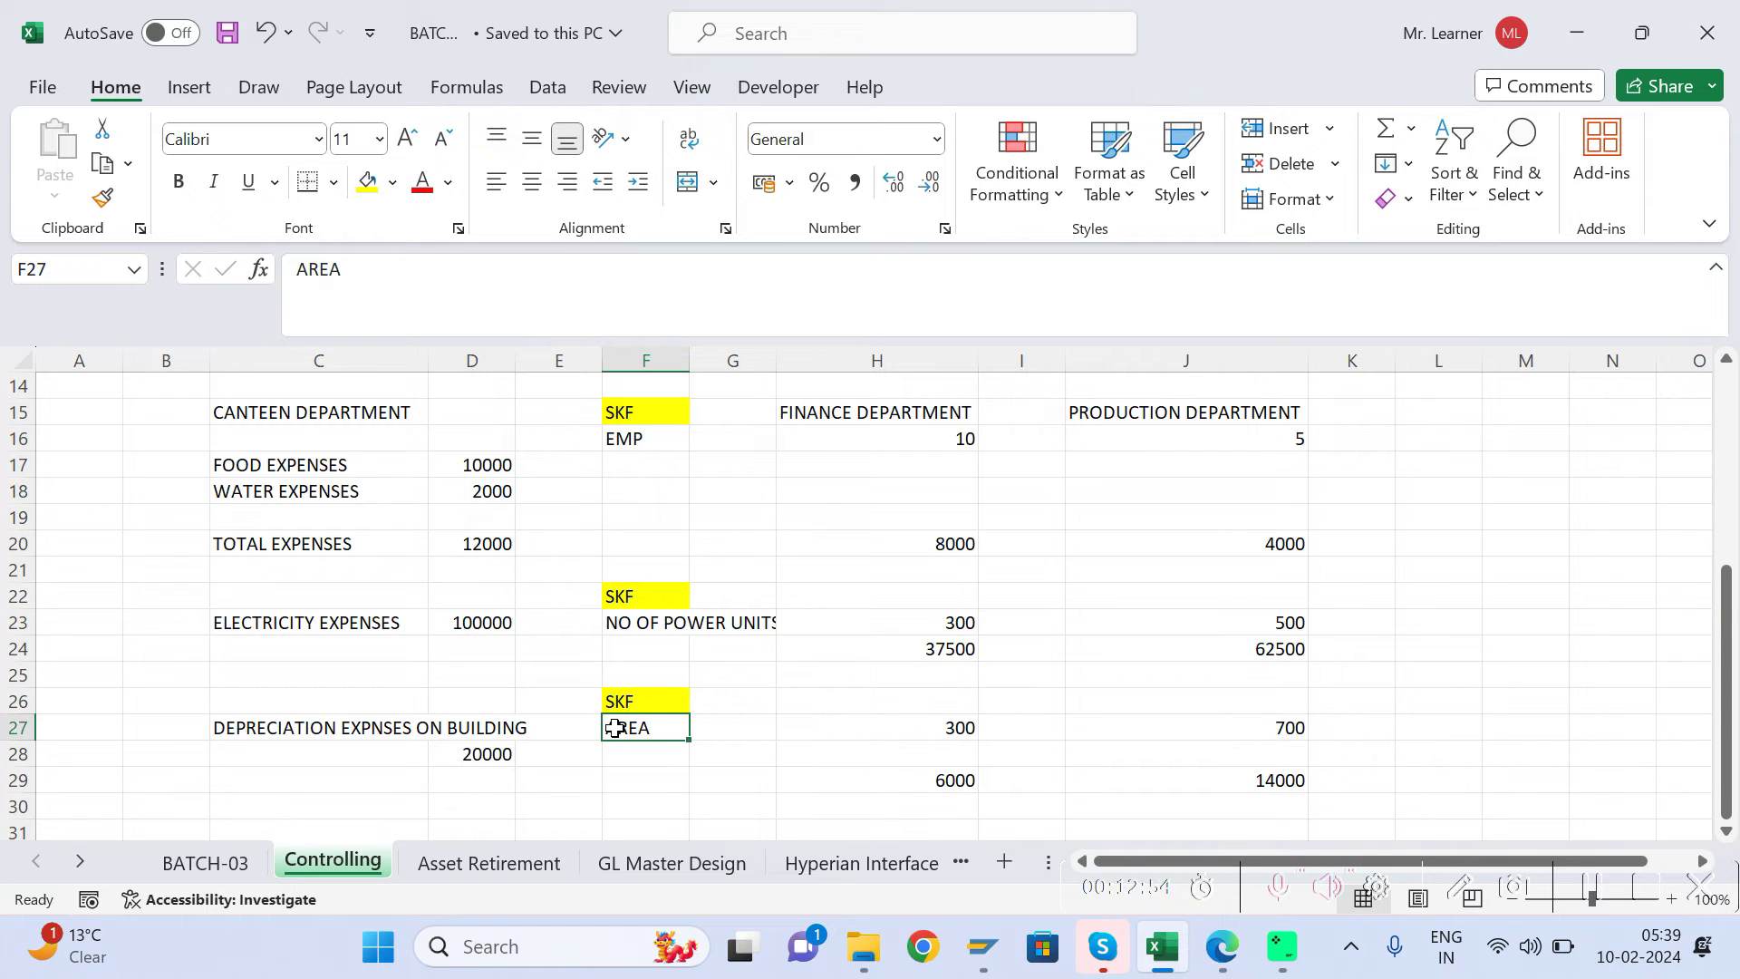
key("alt+Tab")
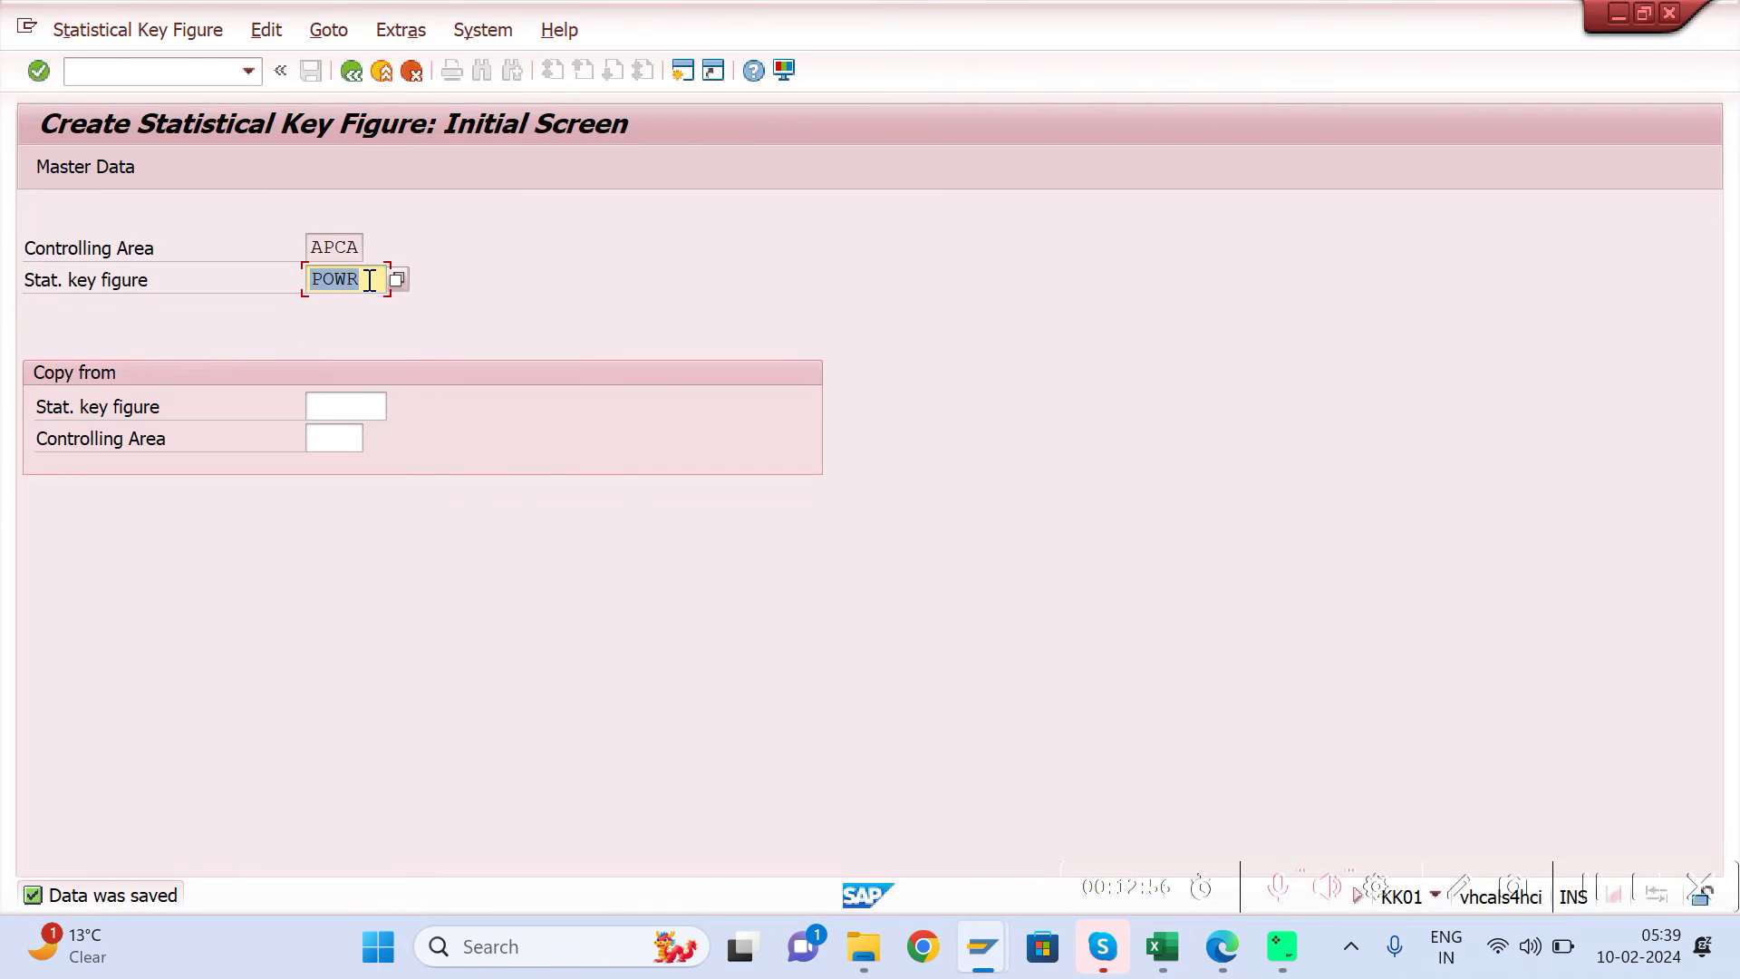
Step: Replace the code with AREA, open its master data, and name it 'Floor Area'
key("BackSpace")
type("area")
key("Return")
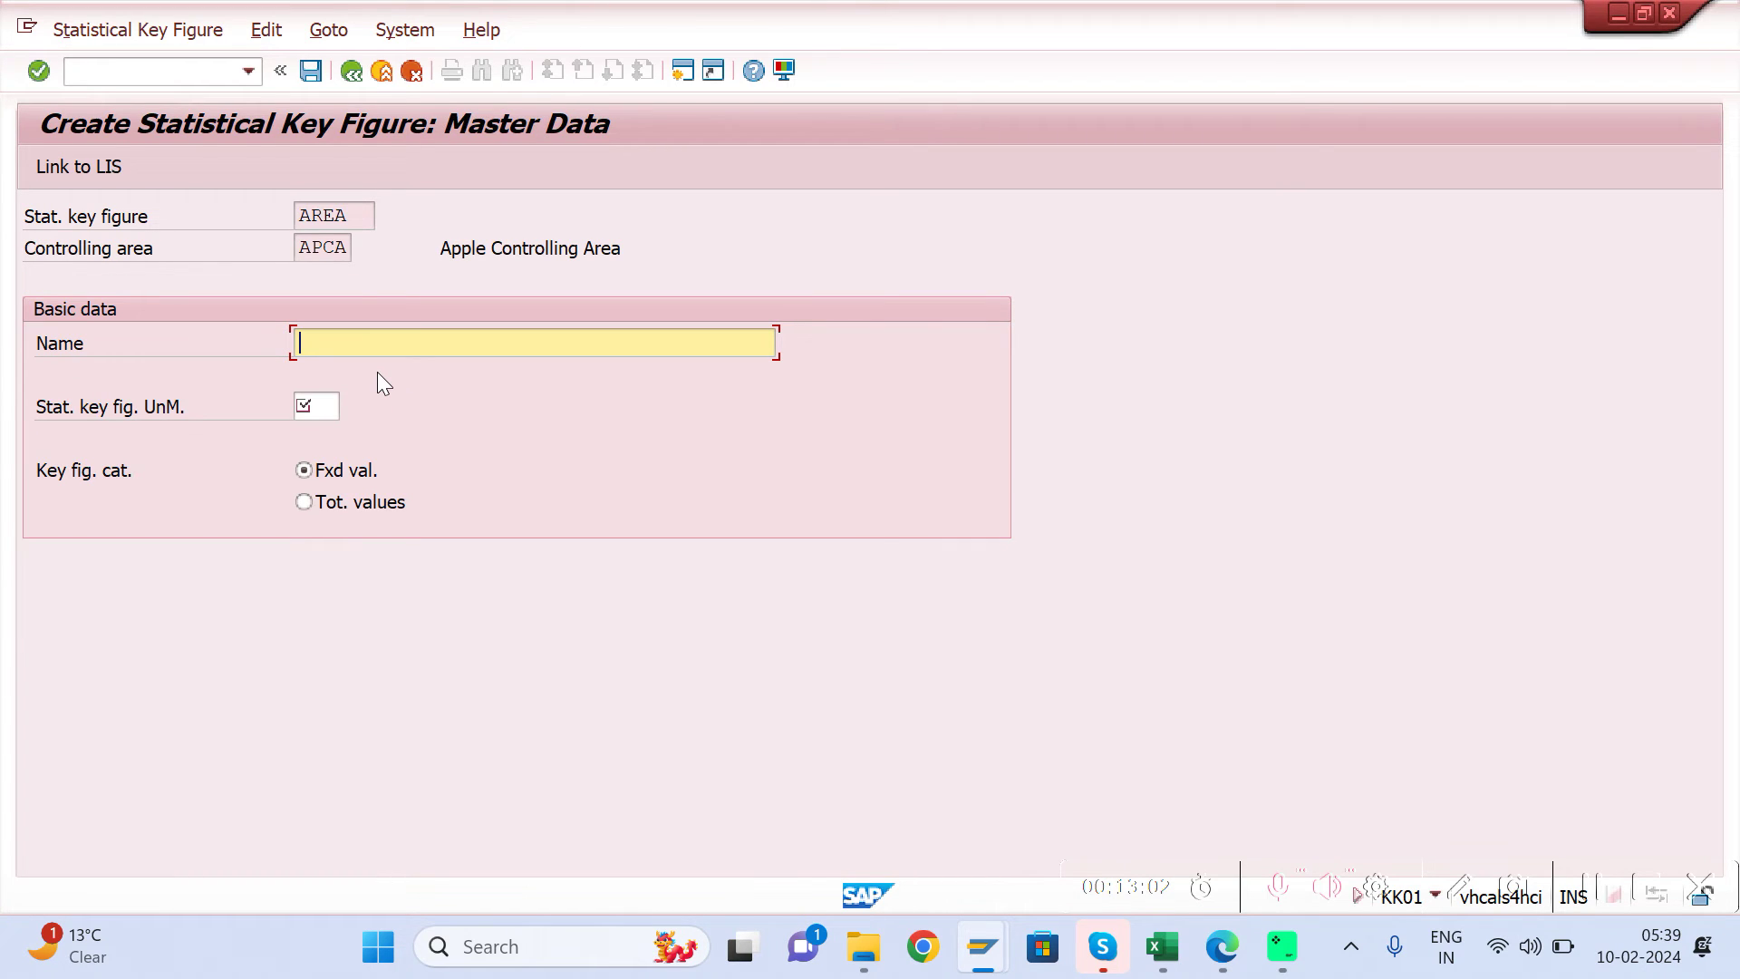
type("Fllor")
key("BackSpace")
key("BackSpace")
key("BackSpace")
key("BackSpace")
type("oor")
Step: Choose CM from the F4 unit list as AREA's unit of measure
left_click(313, 403)
key("F4")
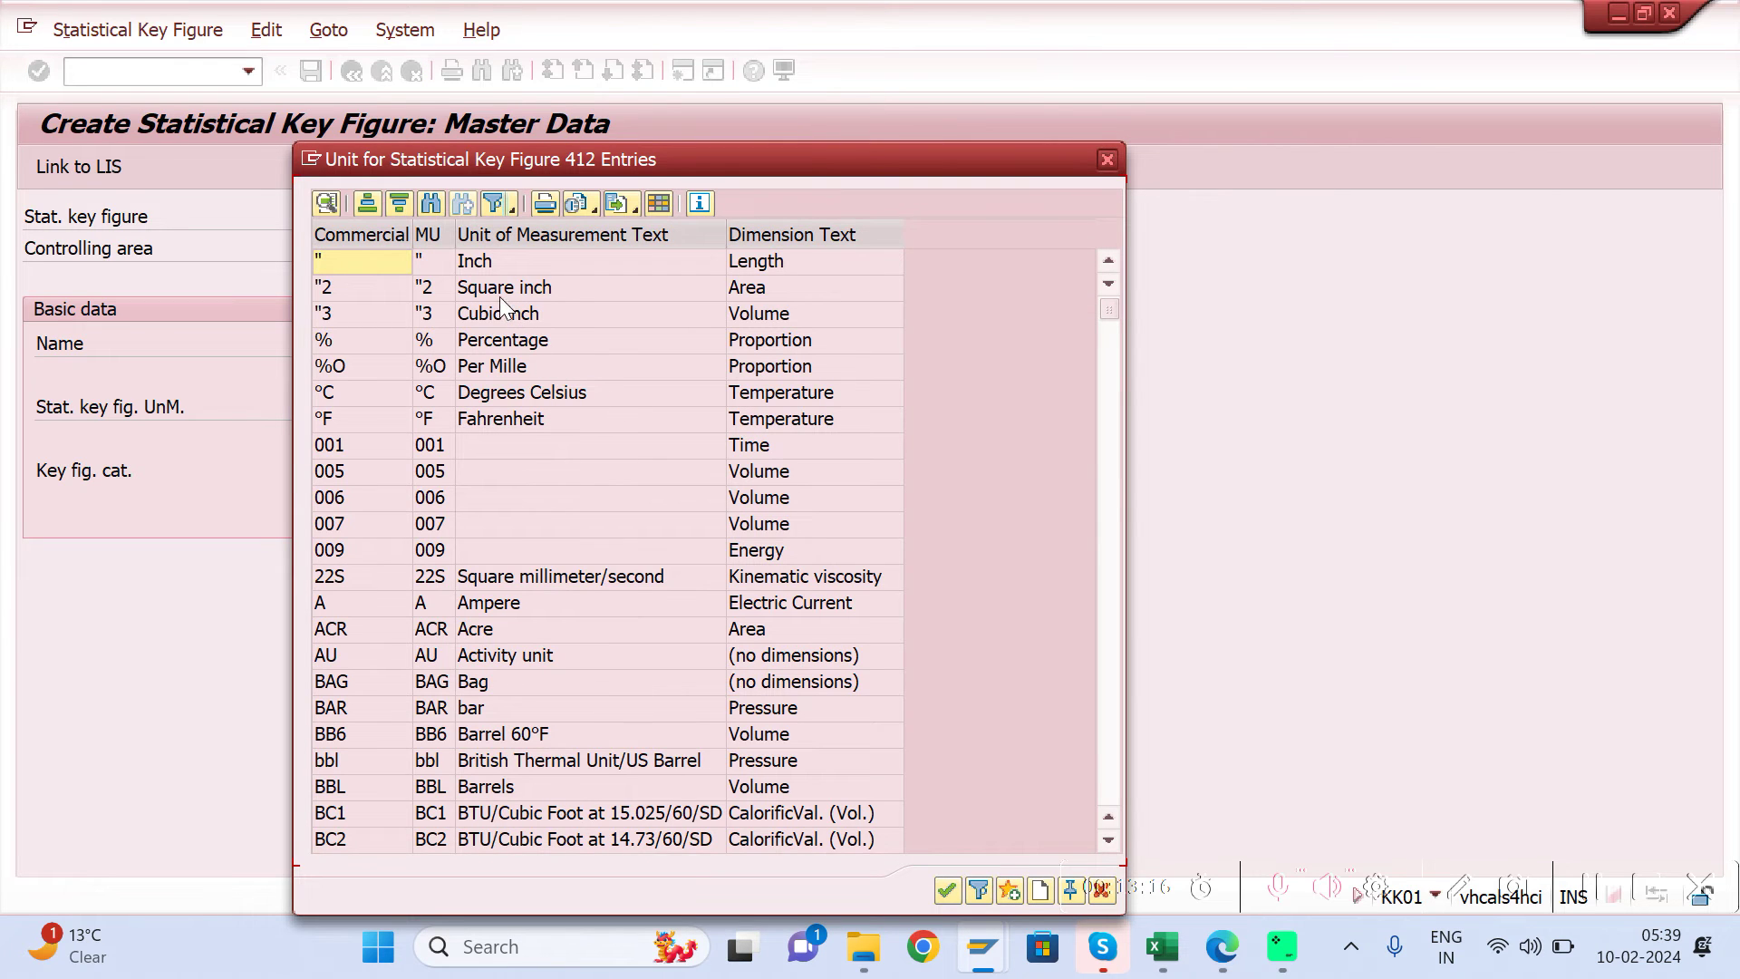
left_click(499, 296)
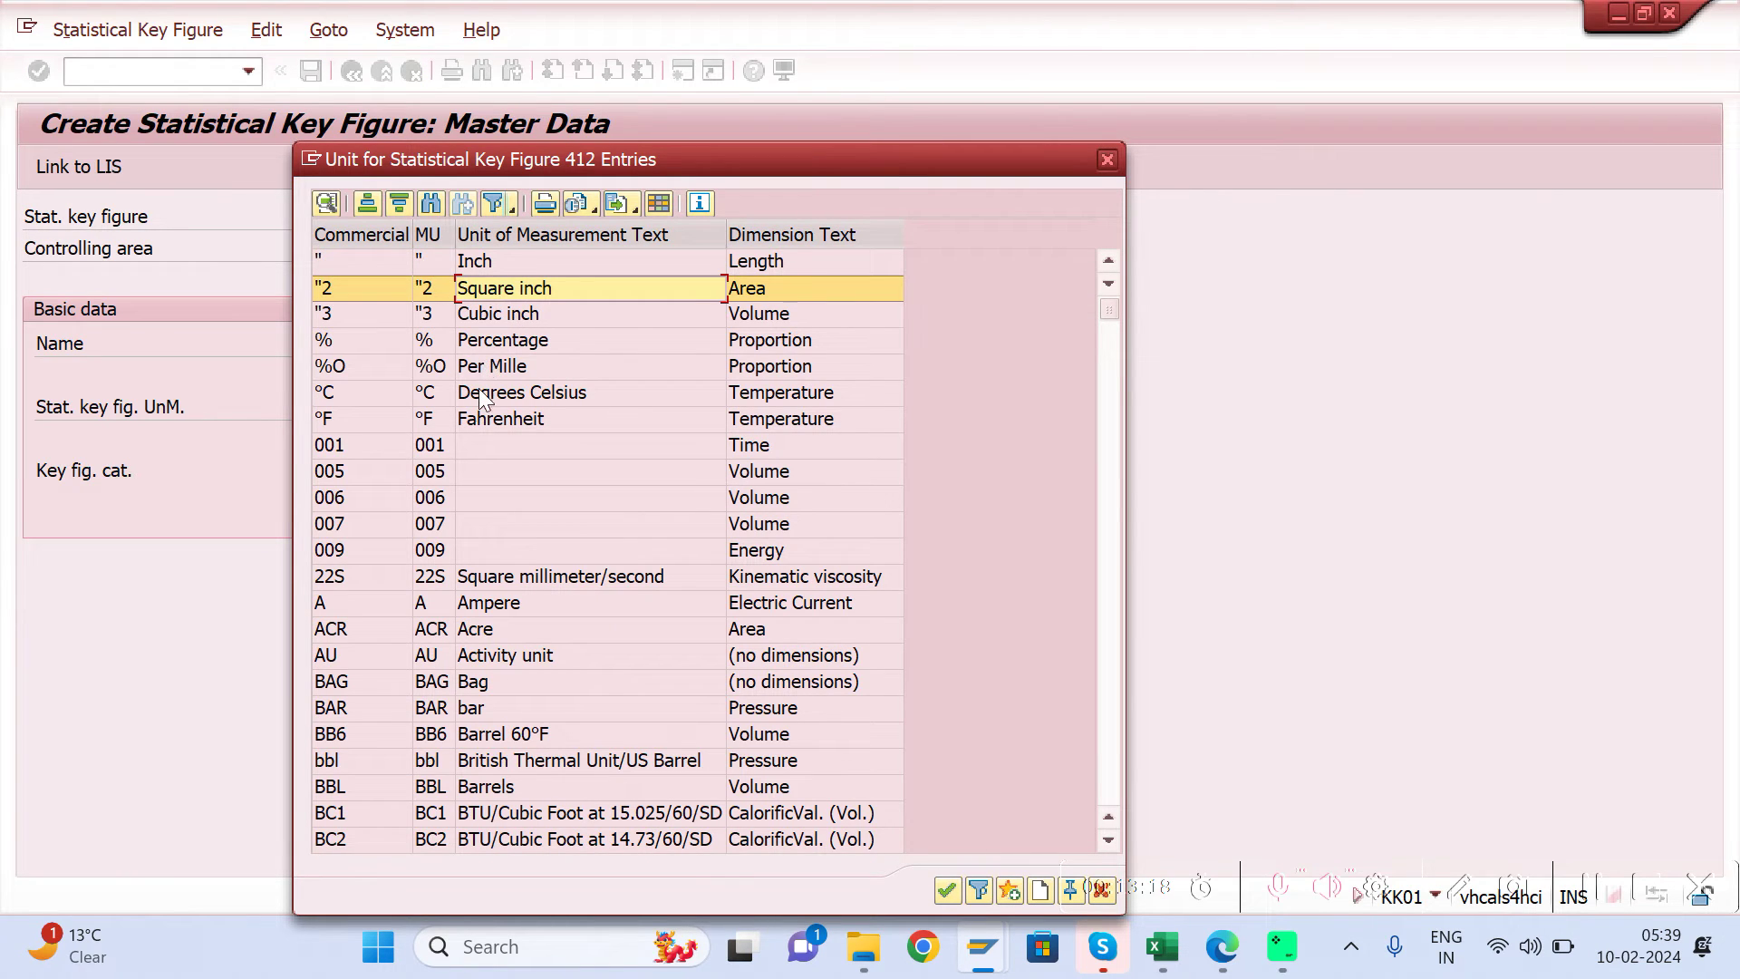
left_click(487, 606)
key("Down")
key("Down")
key("Down")
key("Down")
key("Down")
key("Down")
key("Down")
key("Down")
key("Down")
key("Down")
key("Down")
key("Down")
key("Down")
key("Down")
key("Down")
key("Down")
key("Down")
key("Down")
key("Down")
key("Down")
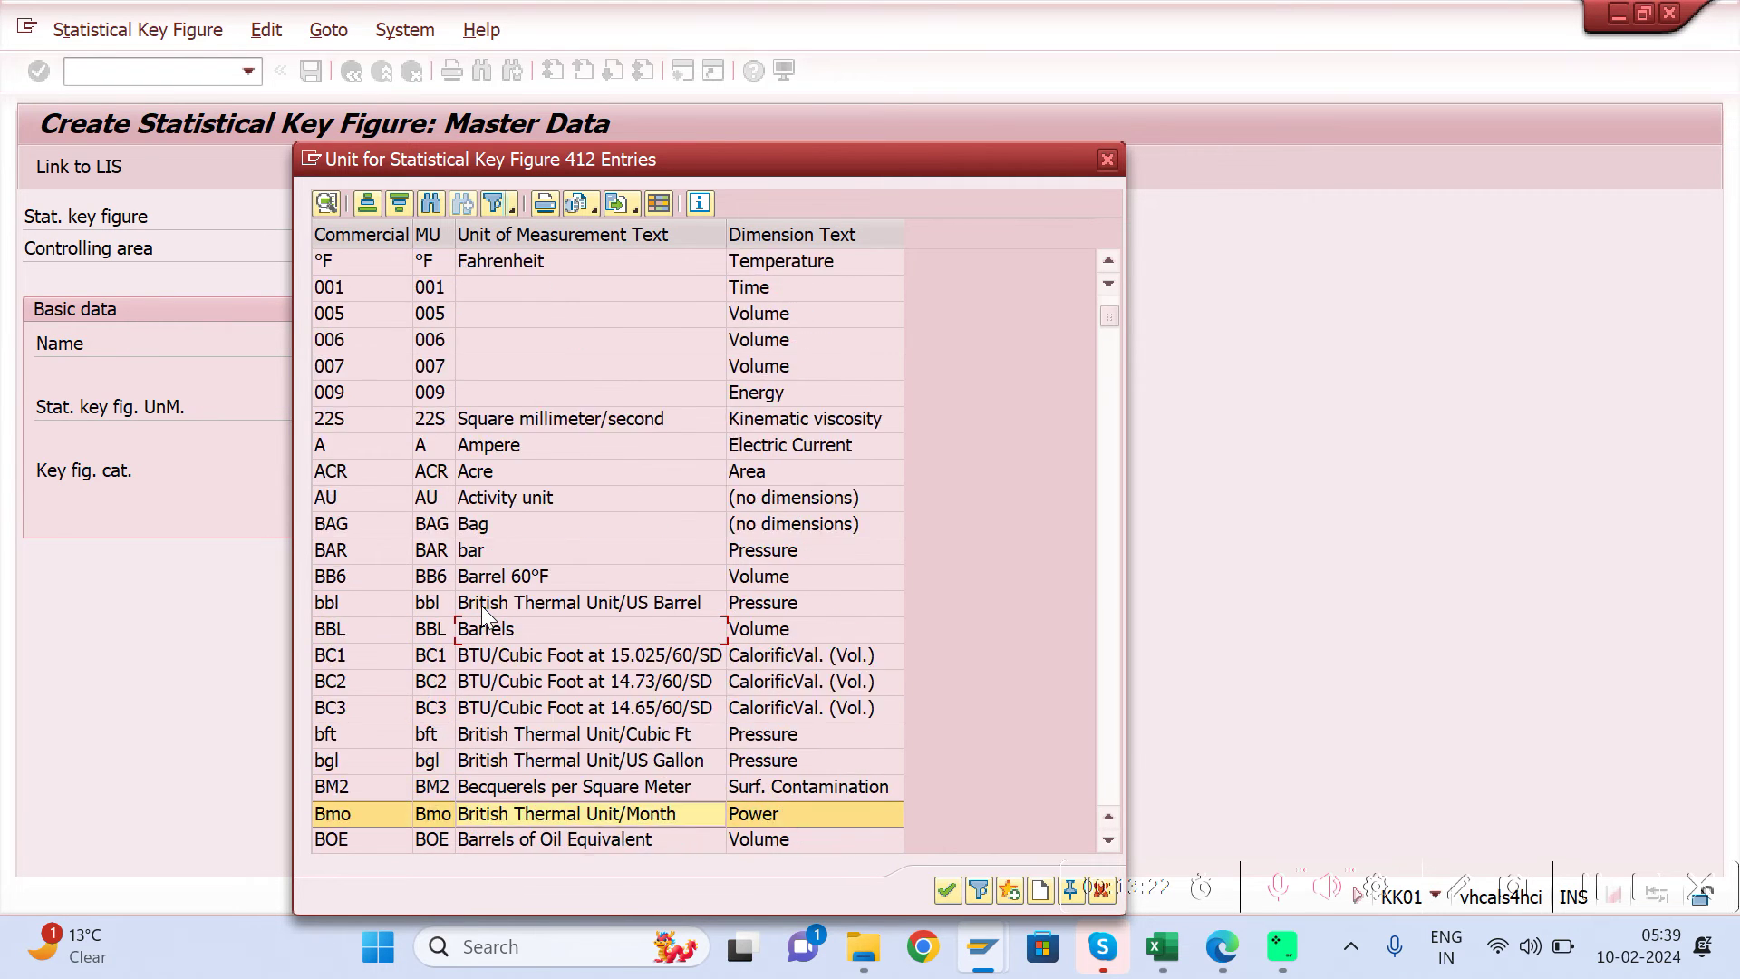
key("Down")
key("Down")
key("Down")
key("Down")
key("Down")
key("Down")
key("Down")
key("Down")
key("Down")
key("Down")
key("Down")
key("Down")
key("Down")
key("Down")
key("Down")
key("Down")
key("Down")
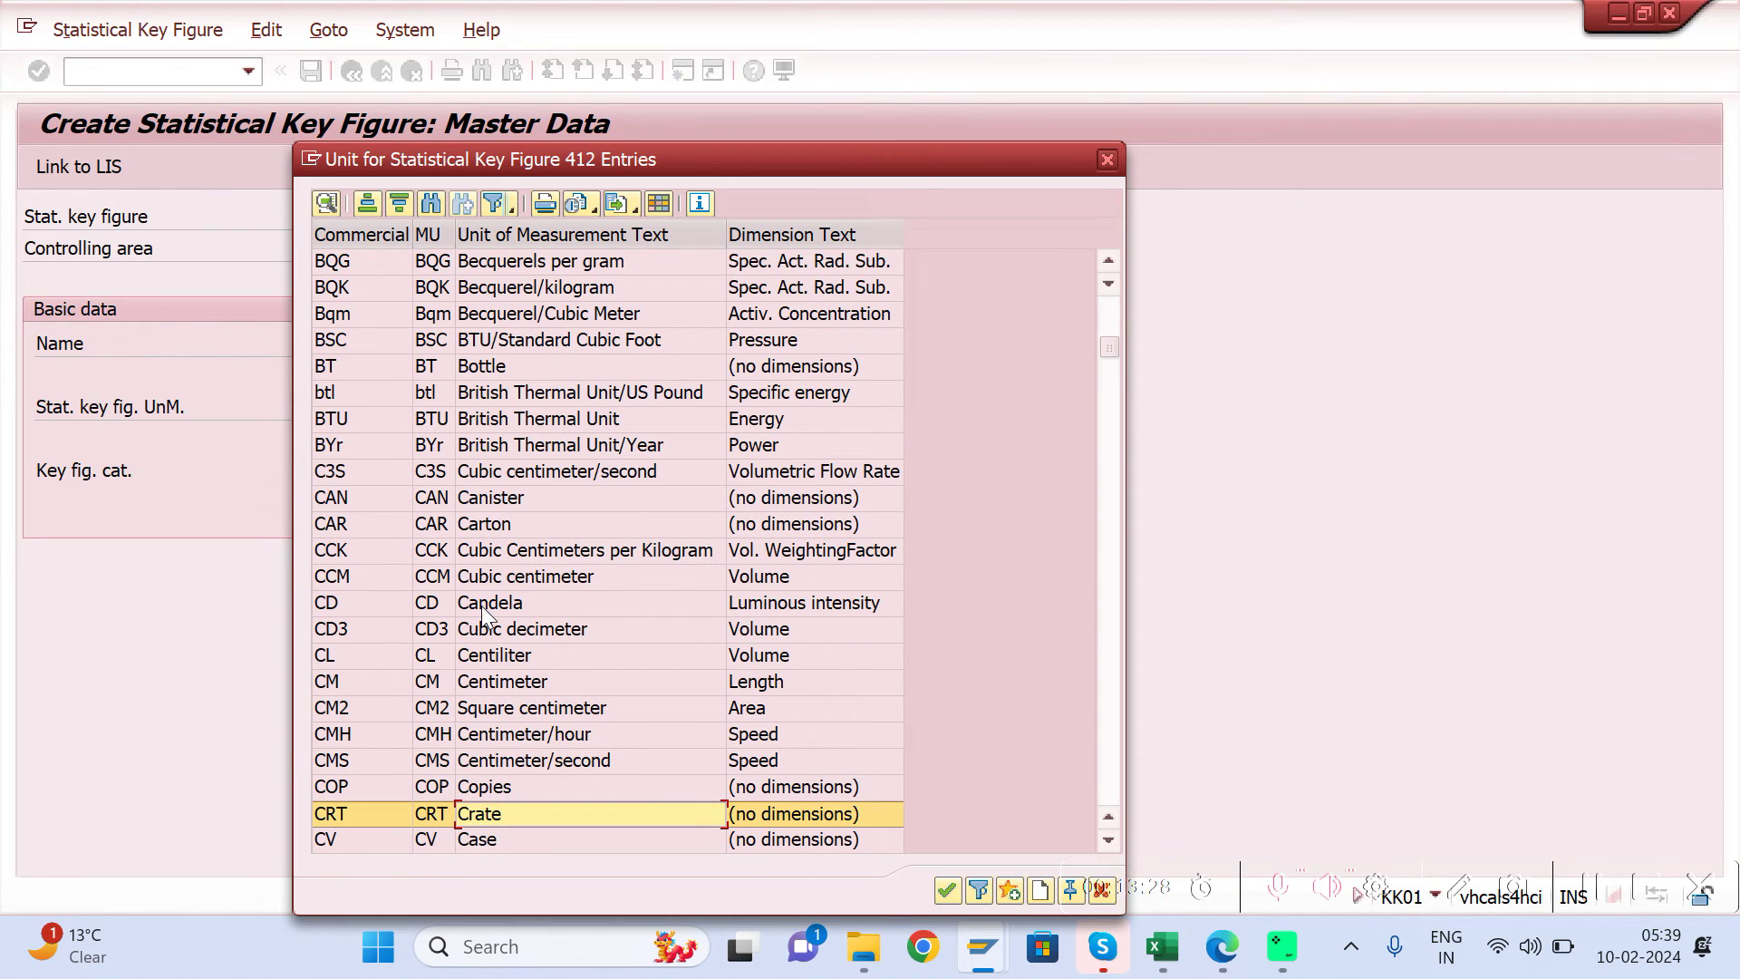
key("Down")
key("Down")
key("Down")
key("Down")
key("Down")
key("Down")
key("Down")
key("Down")
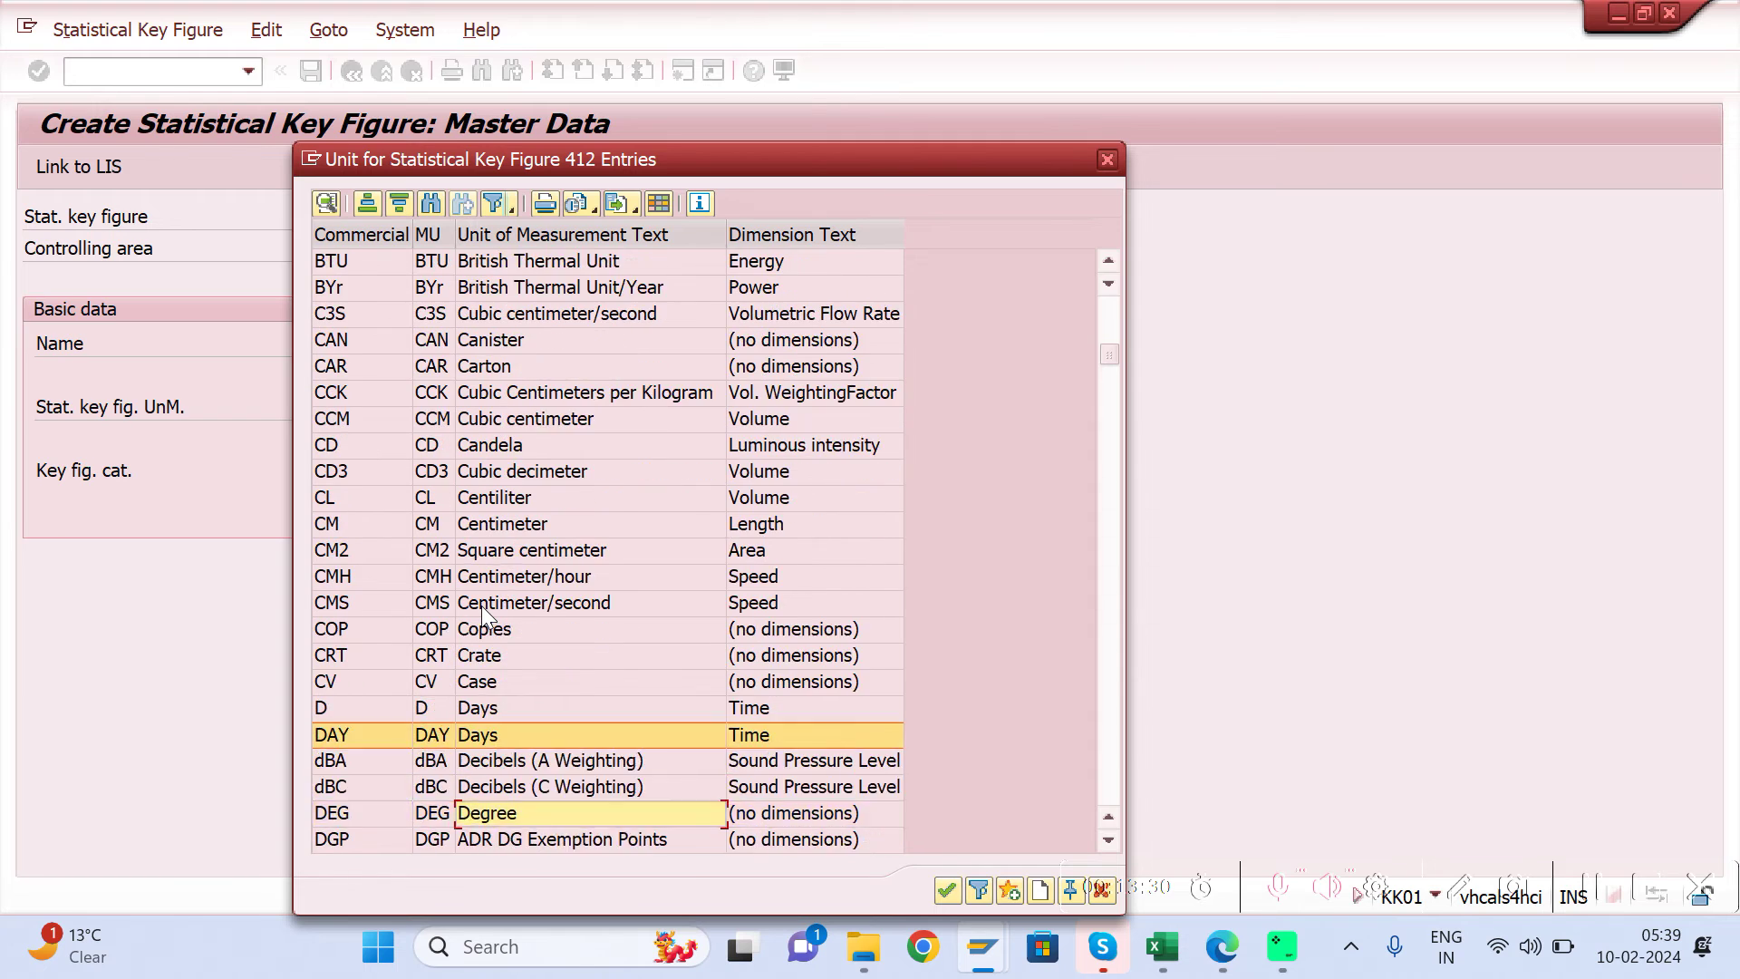
key("Down")
key("Down")
key("Down")
key("Down")
key("Down")
key("Down")
key("Down")
key("Down")
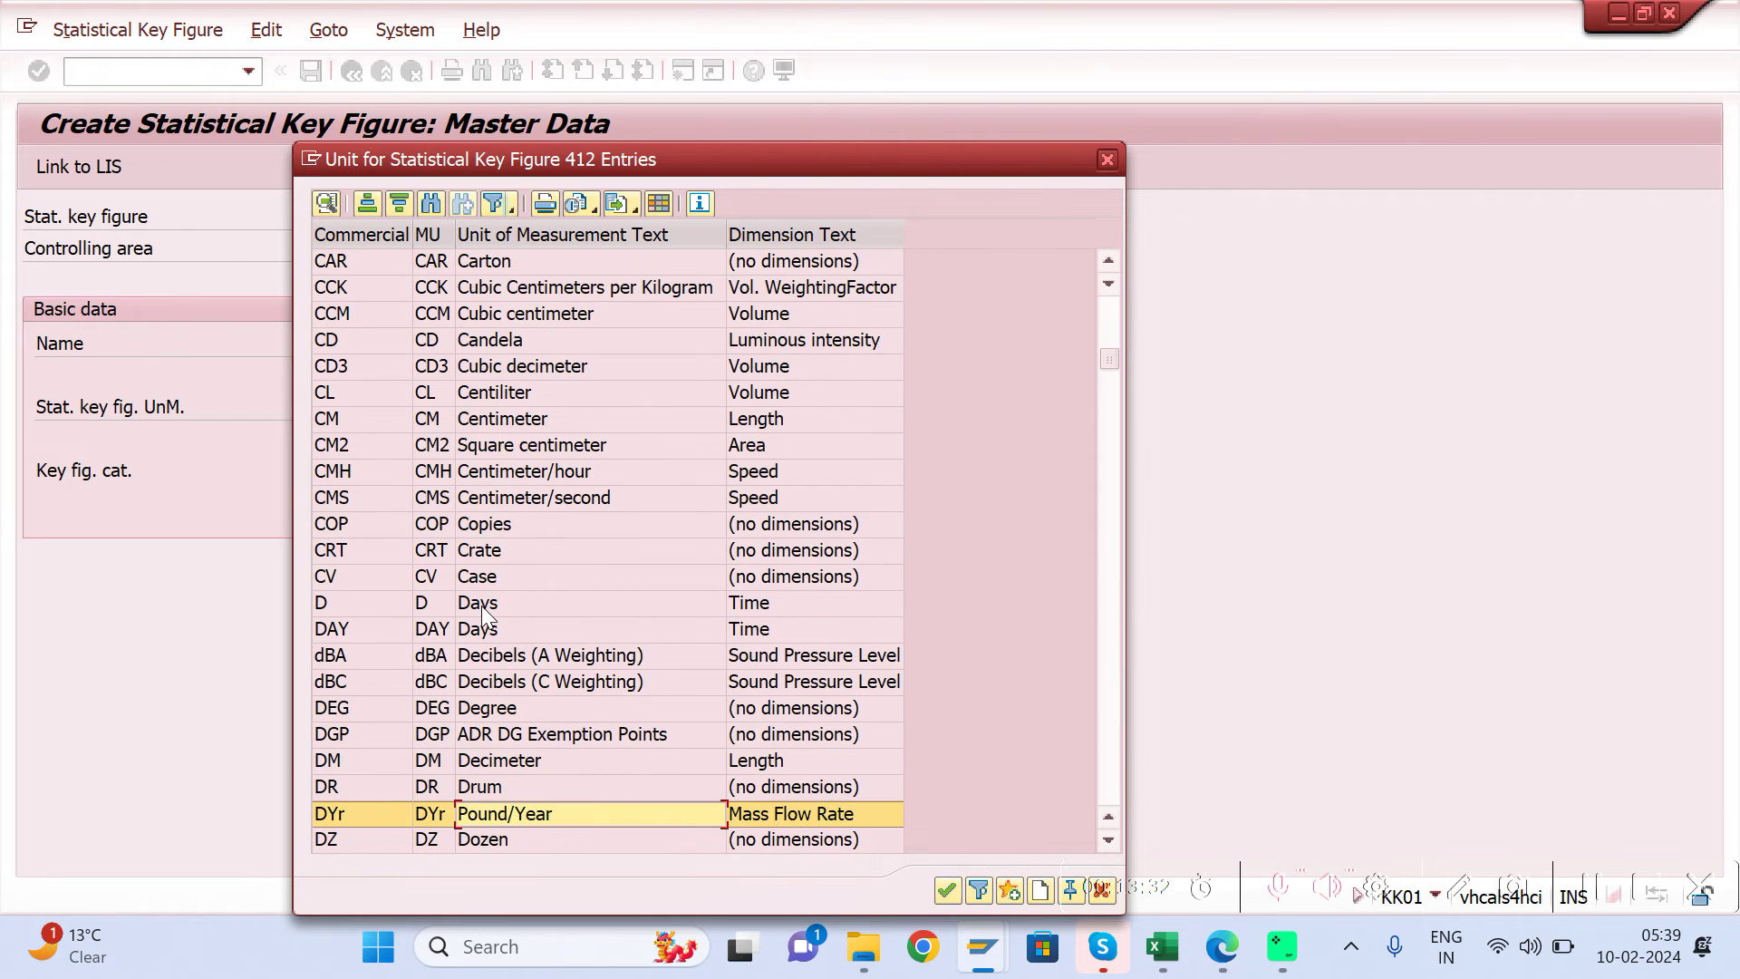
key("Up")
key("Up")
key("Up")
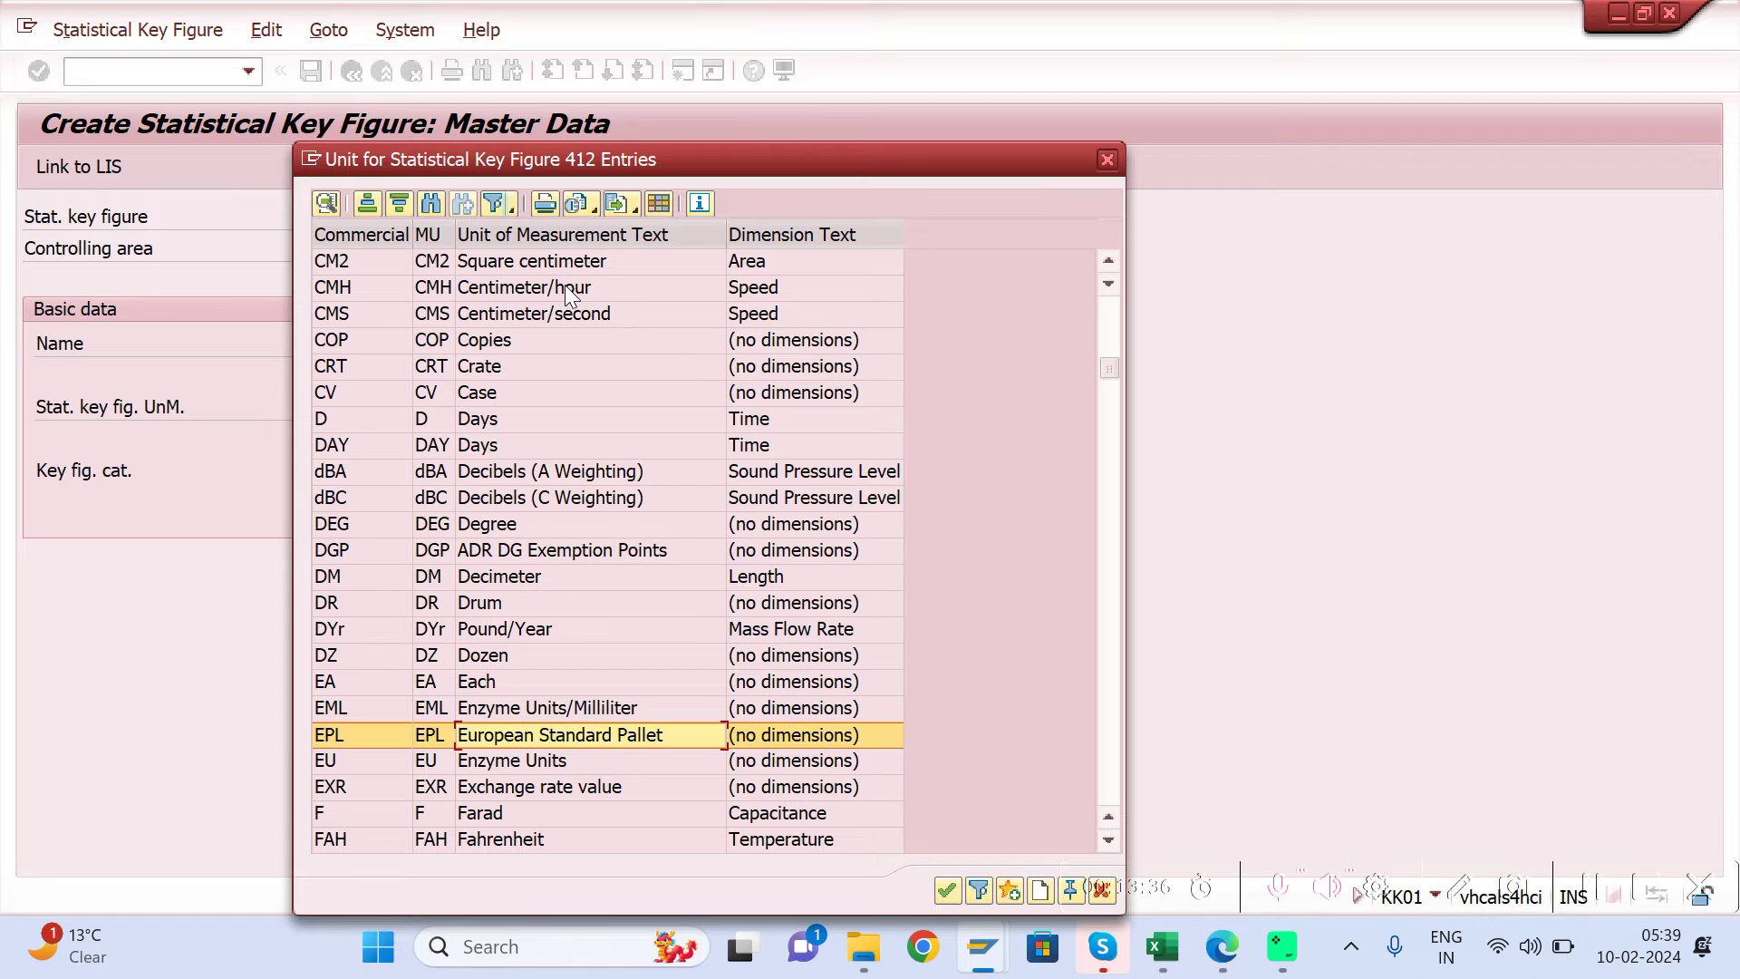
key("Up")
key("Up")
key("Up")
key("Up")
key("Up")
key("Up")
key("Up")
key("Up")
key("Up")
key("Up")
key("Up")
key("Up")
key("Up")
key("Up")
key("Up")
key("Up")
key("Up")
key("Up")
key("Up")
key("Up")
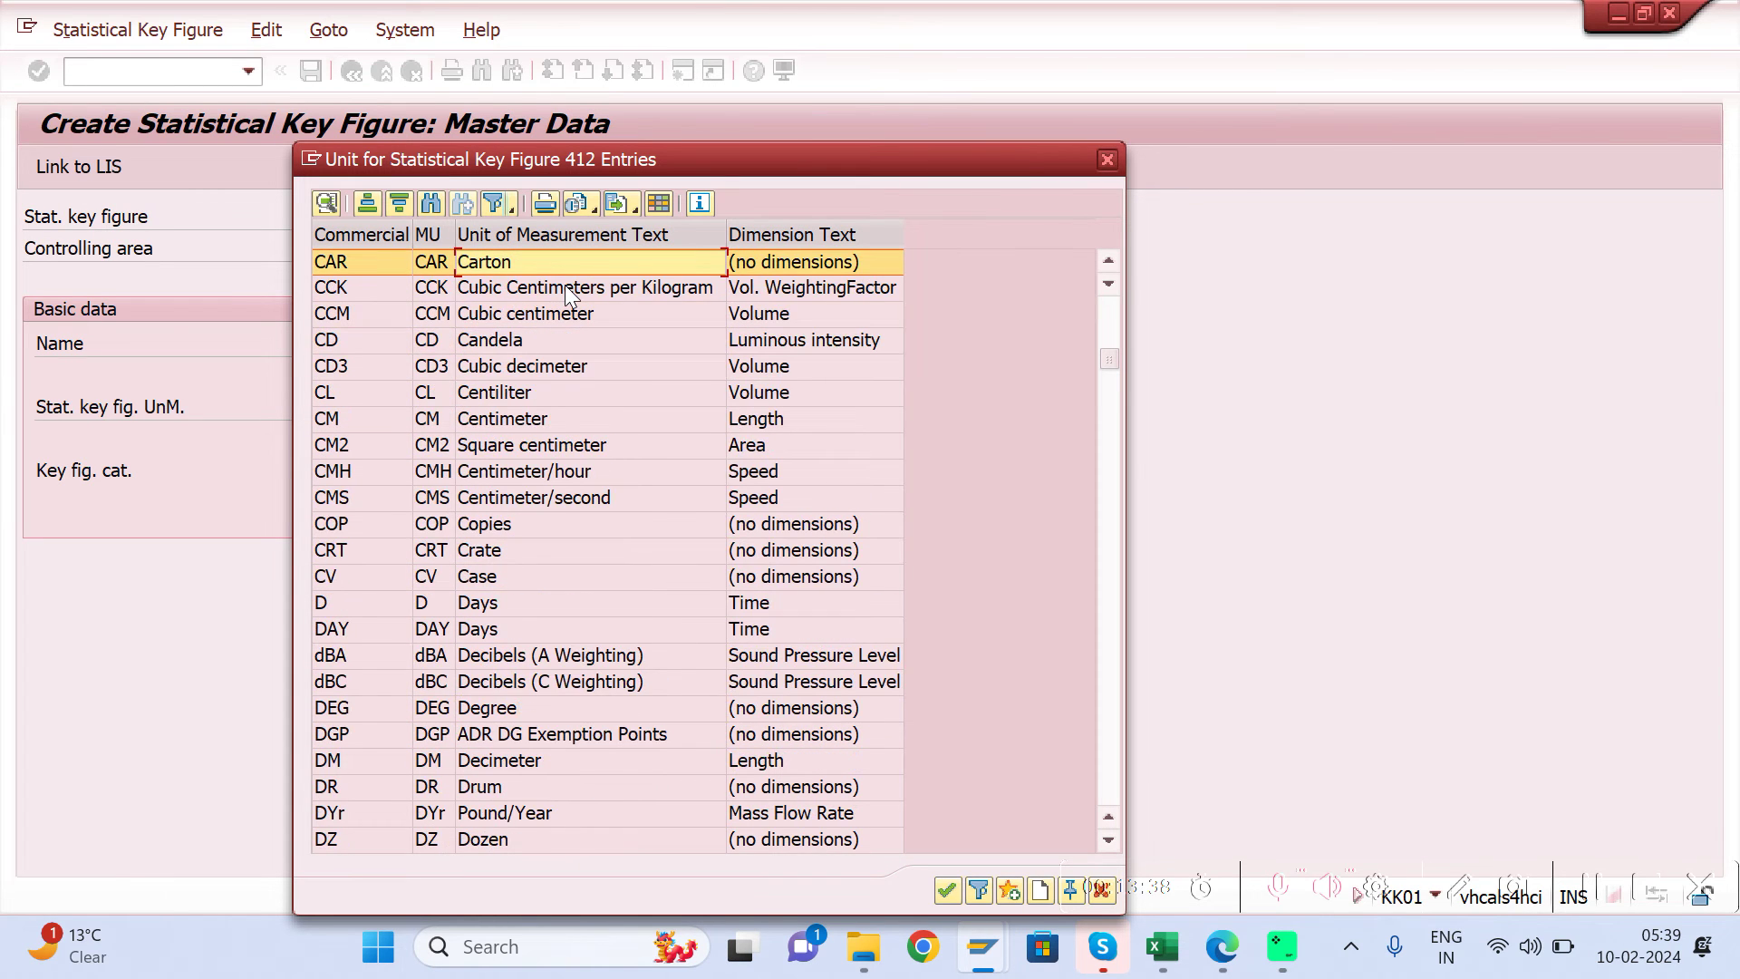
left_click(501, 394)
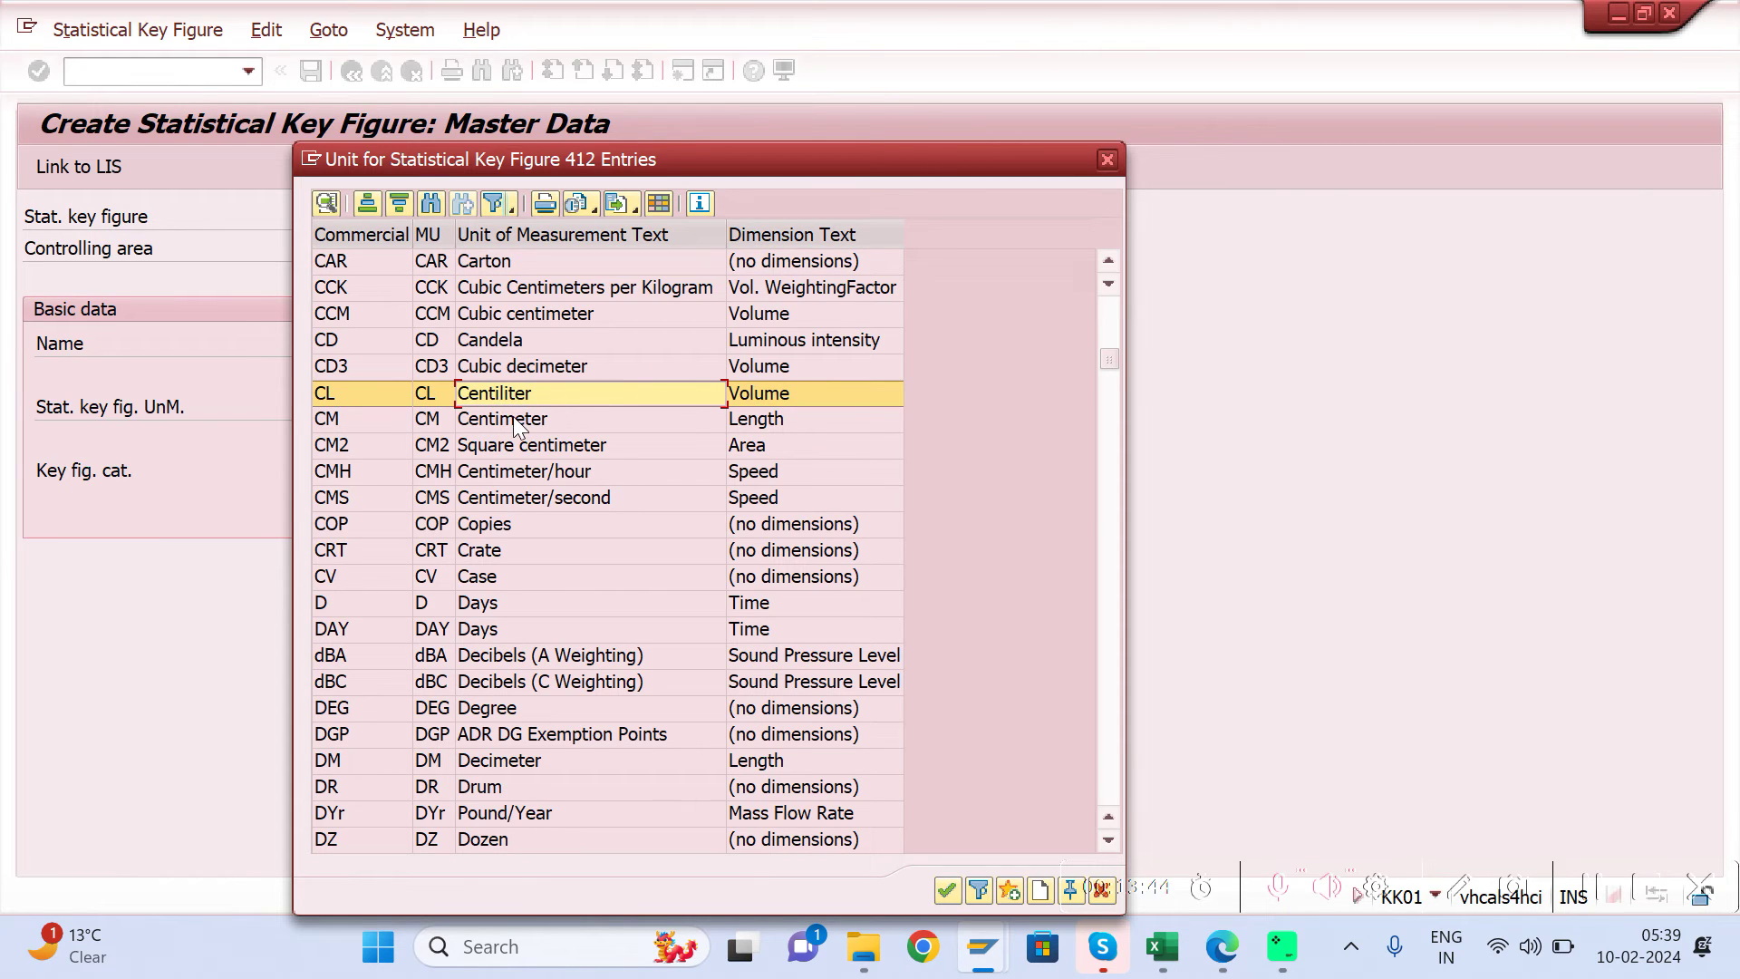
double_click(514, 418)
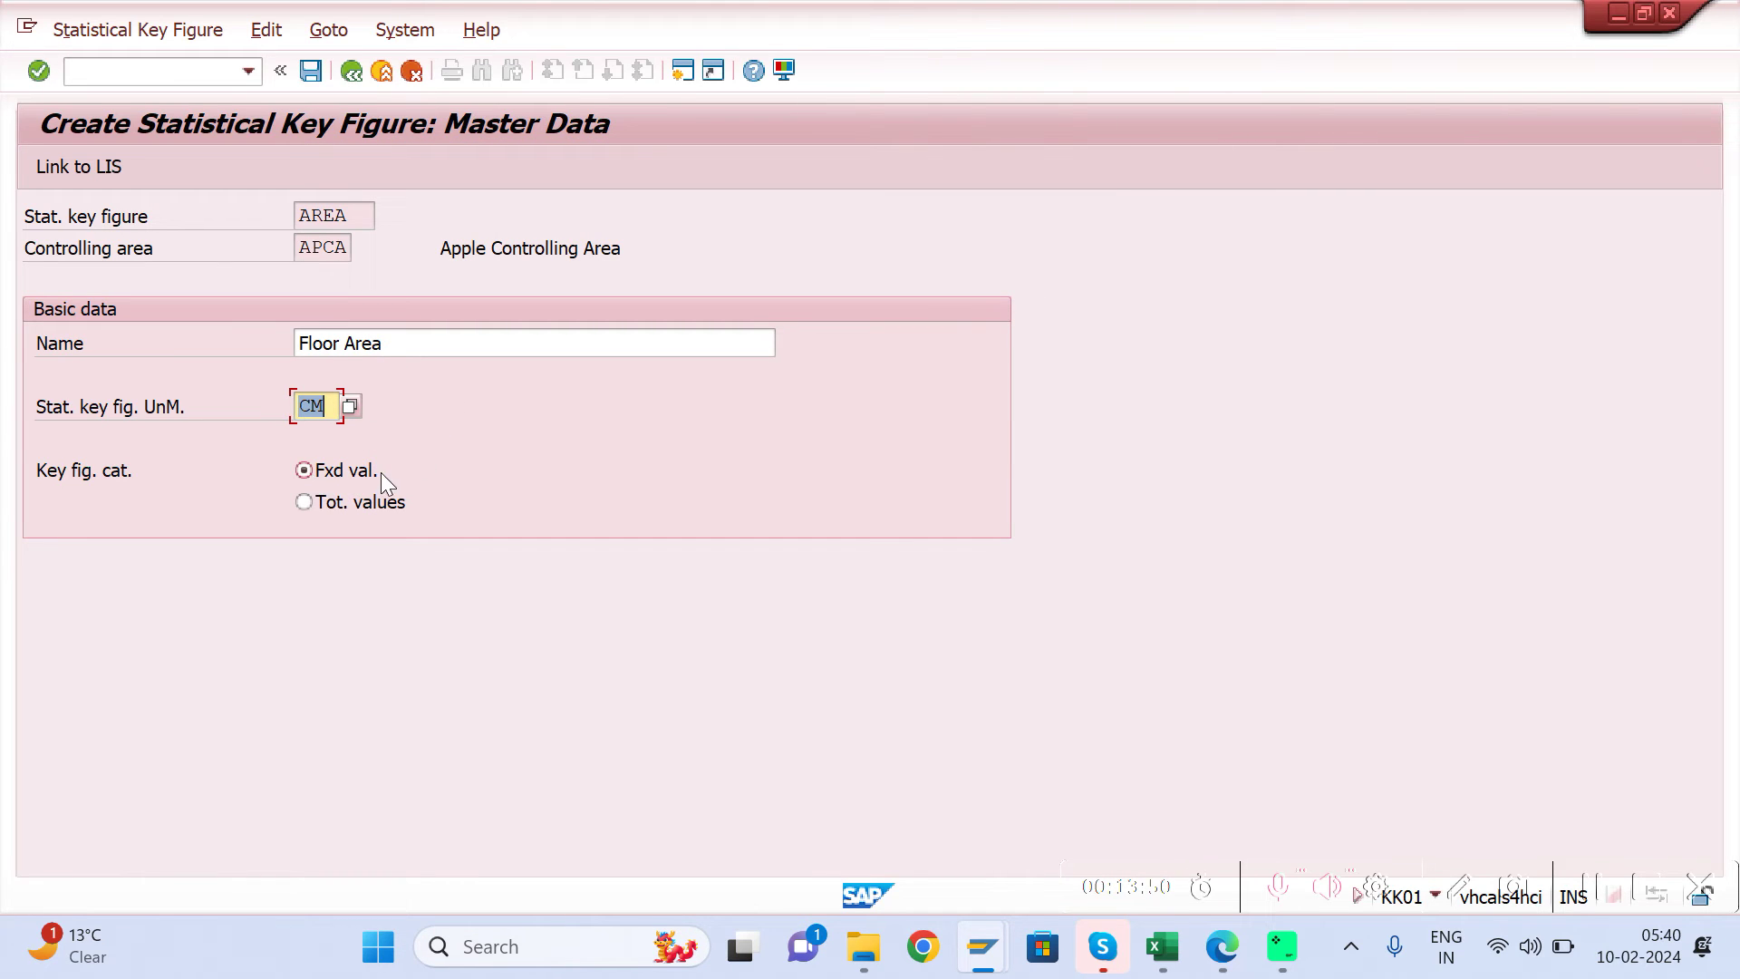
Step: Validate and save key figure AREA, 'Floor Area', unit CM, fixed values
key("Return")
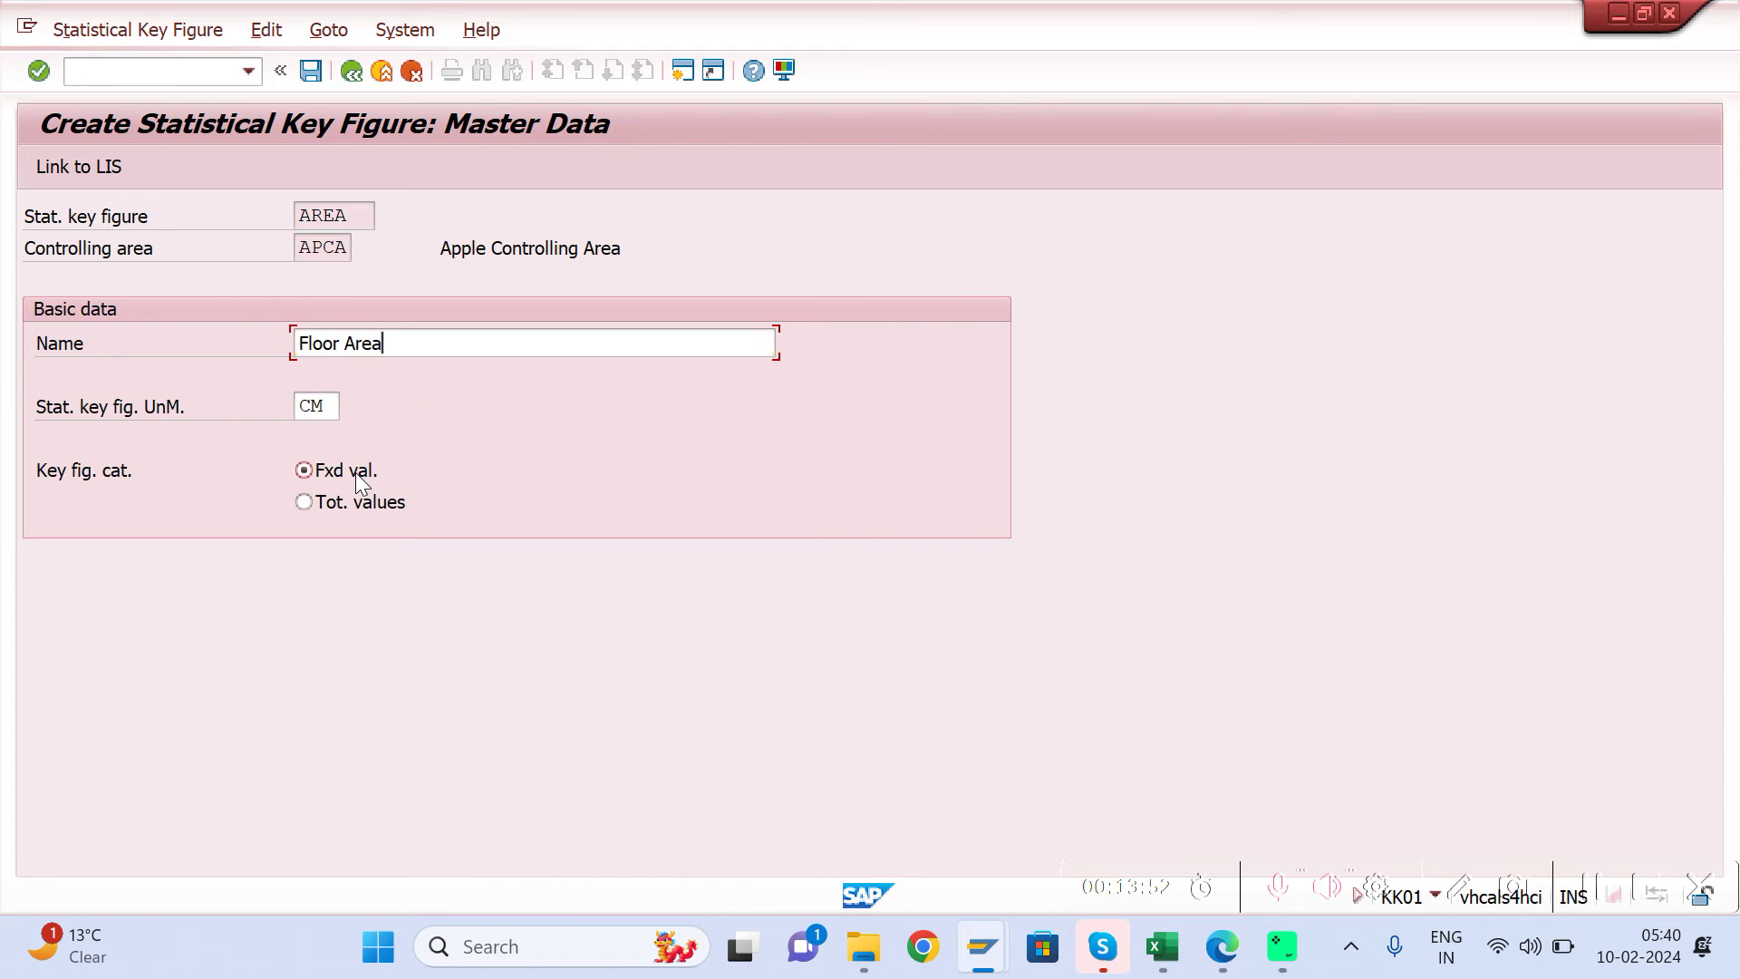
key("ctrl+s")
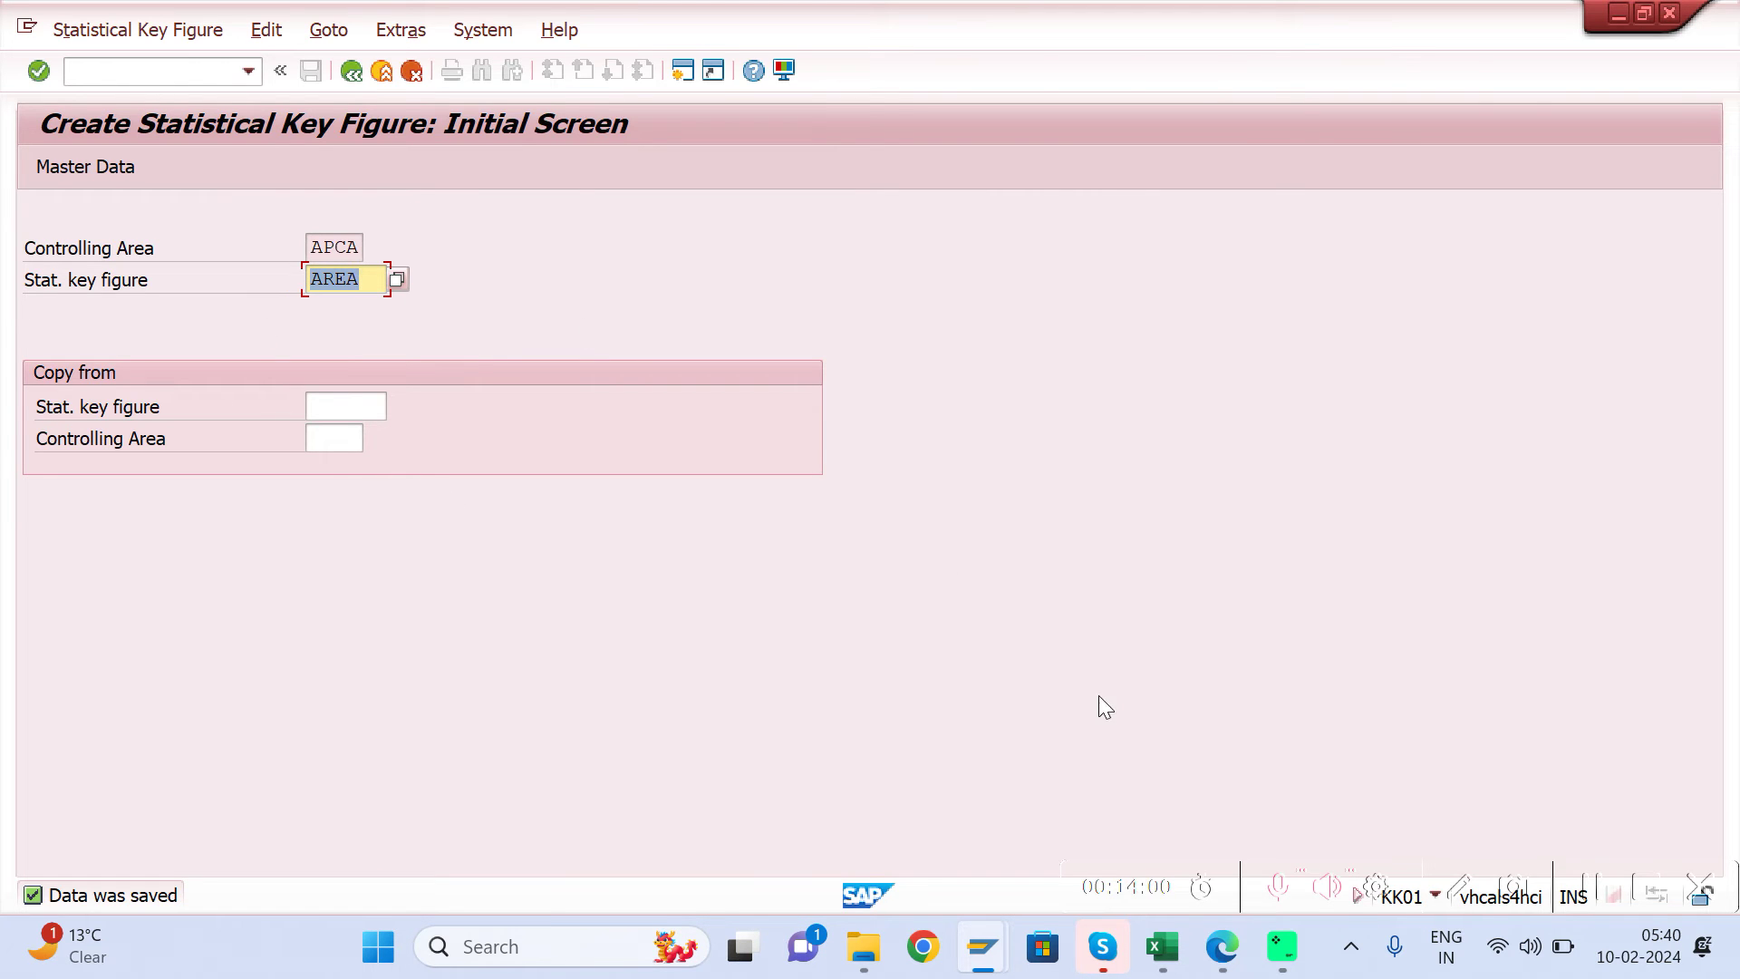
Step: Insert a blank row 19 in the Excel Controlling sheet
left_click(1161, 944)
left_click(771, 696)
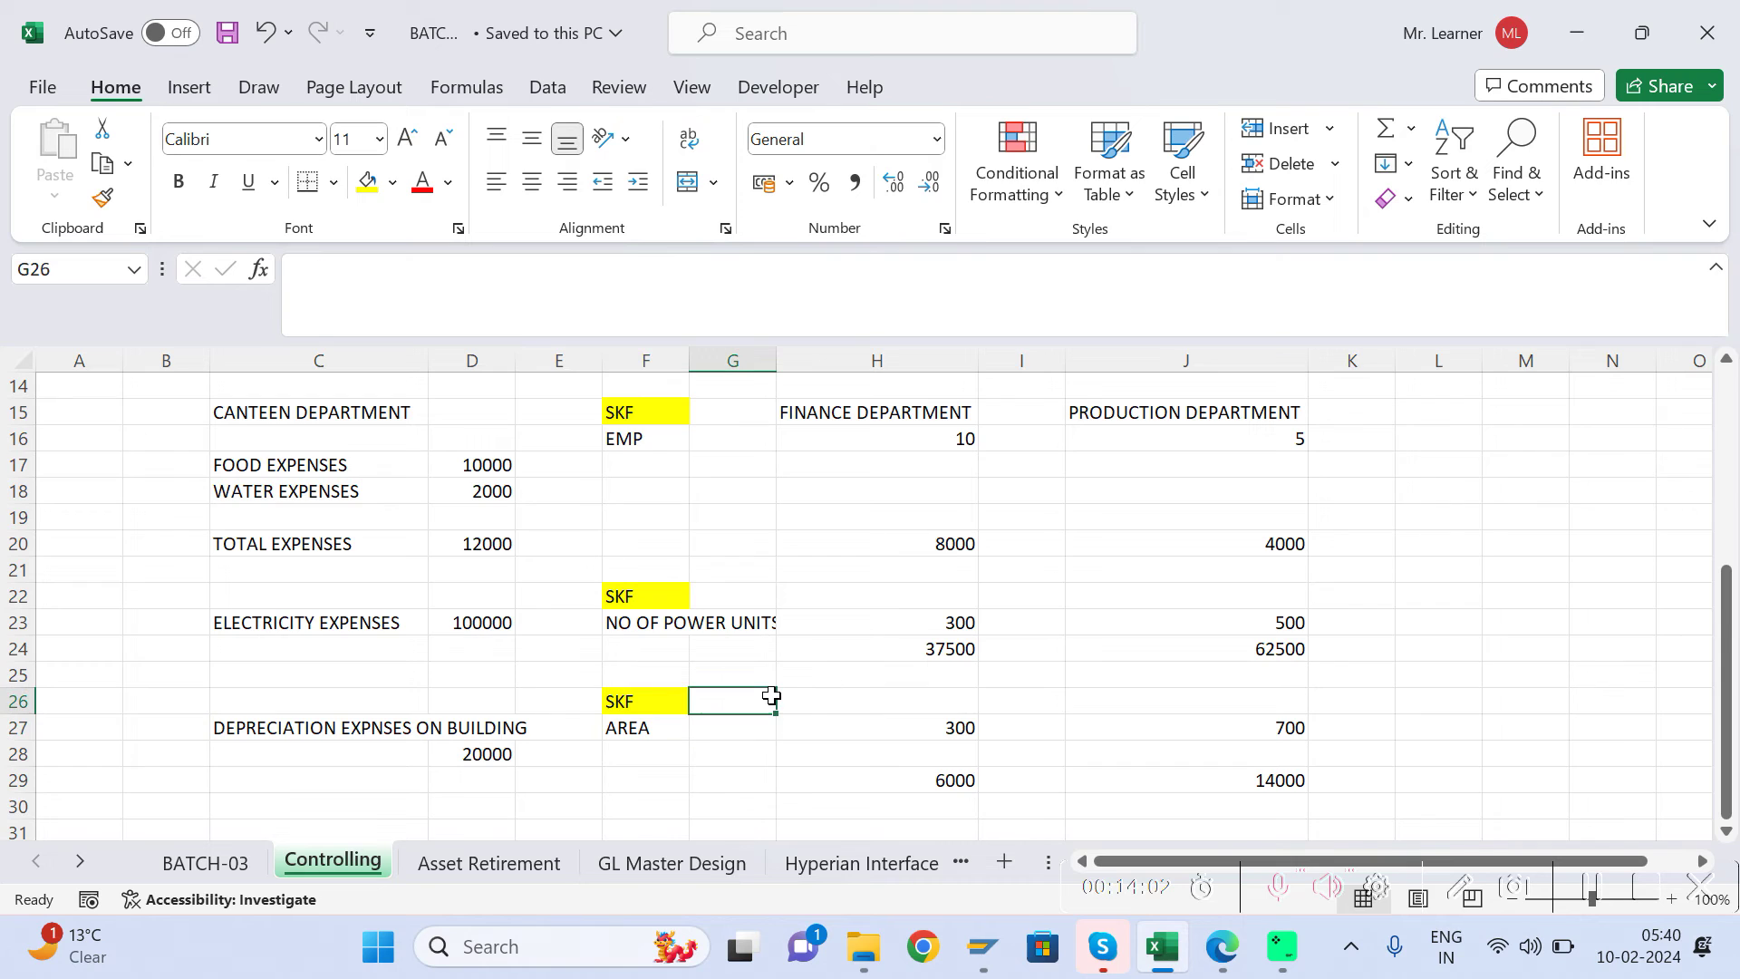
left_click(634, 417)
left_click(754, 441)
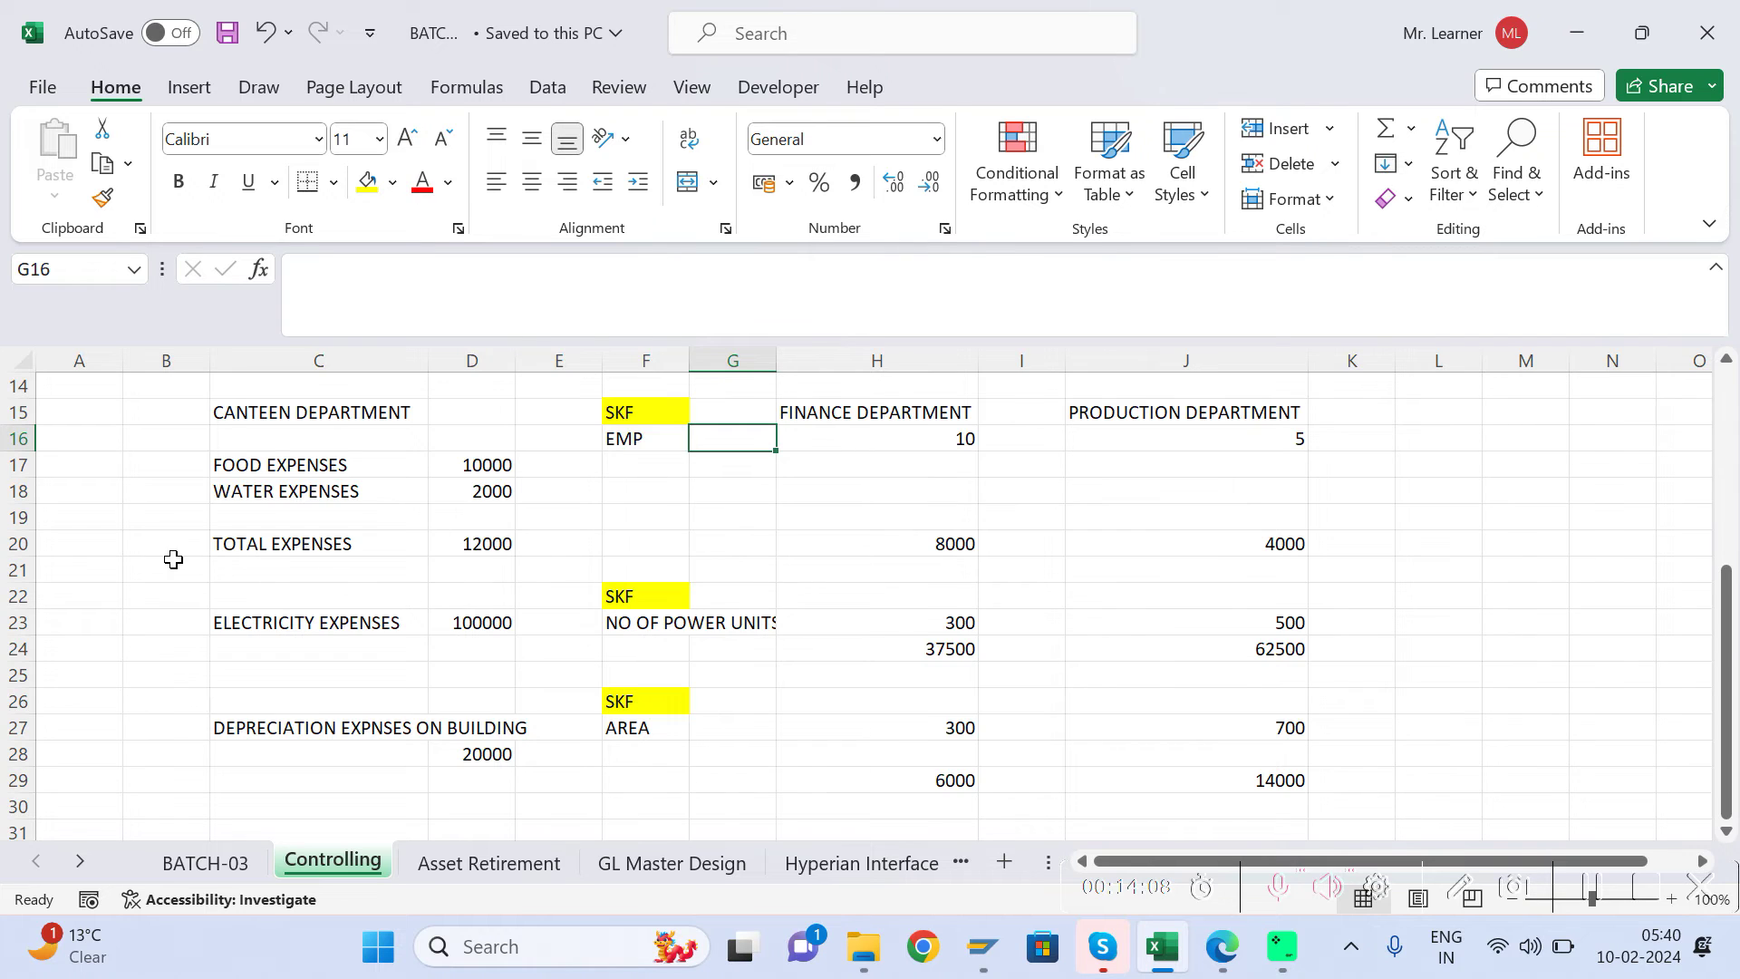
right_click(18, 517)
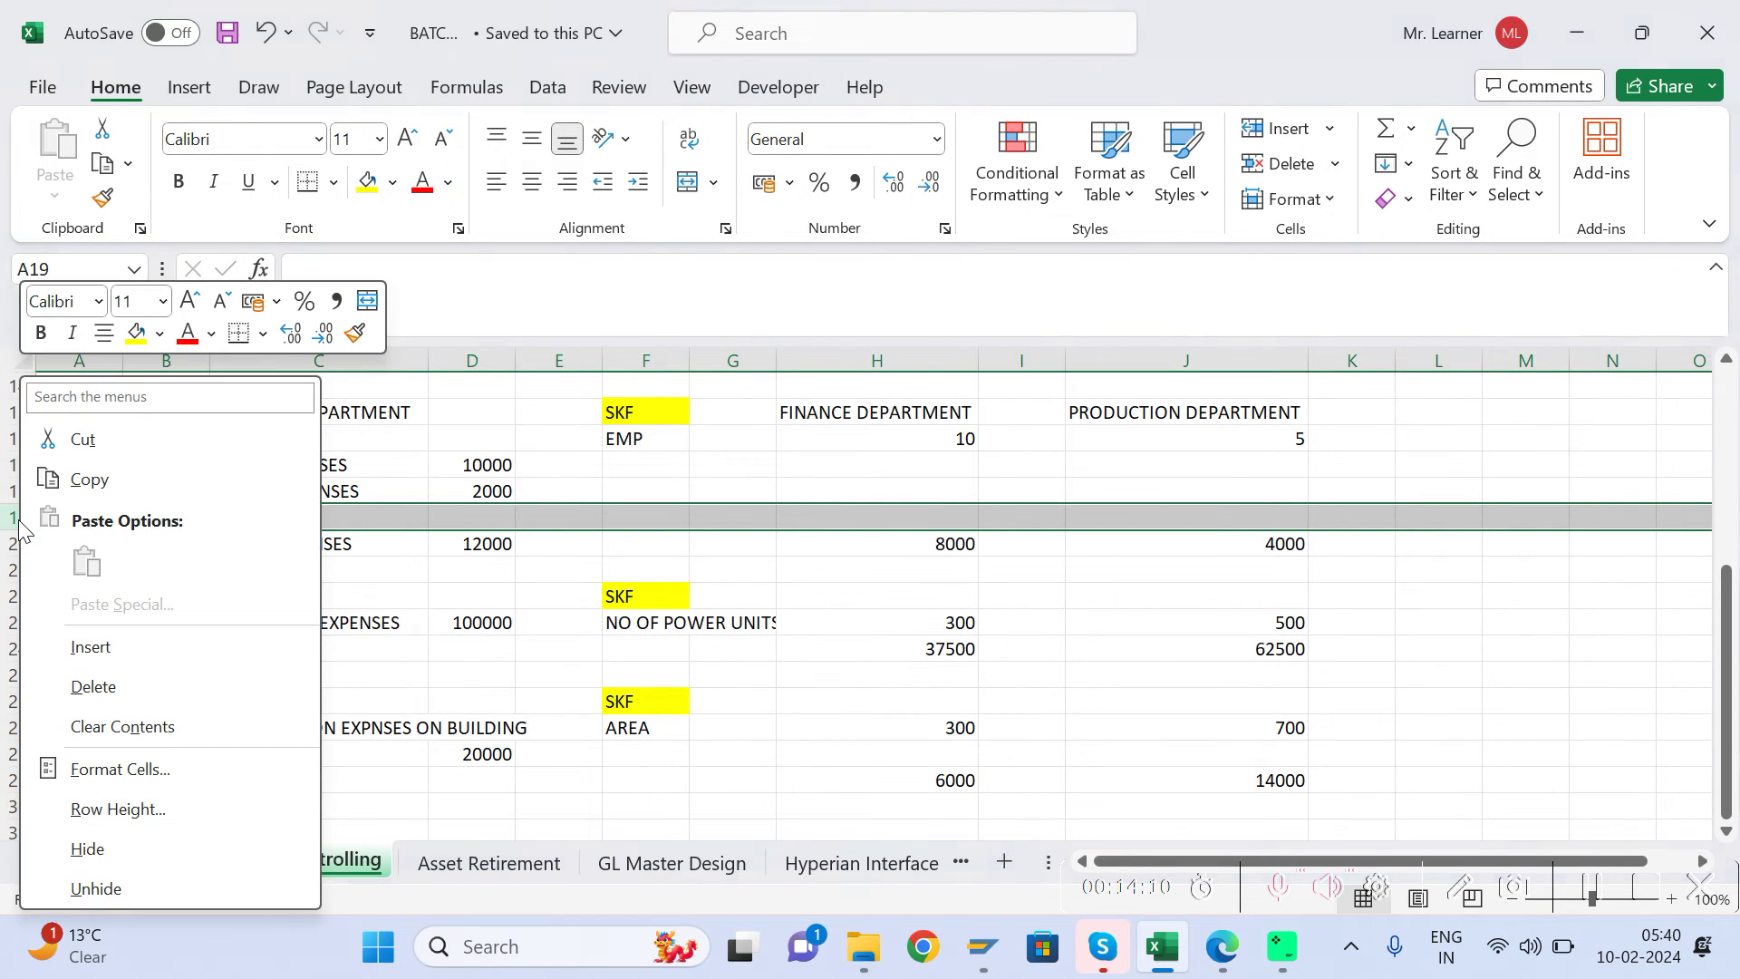
left_click(91, 647)
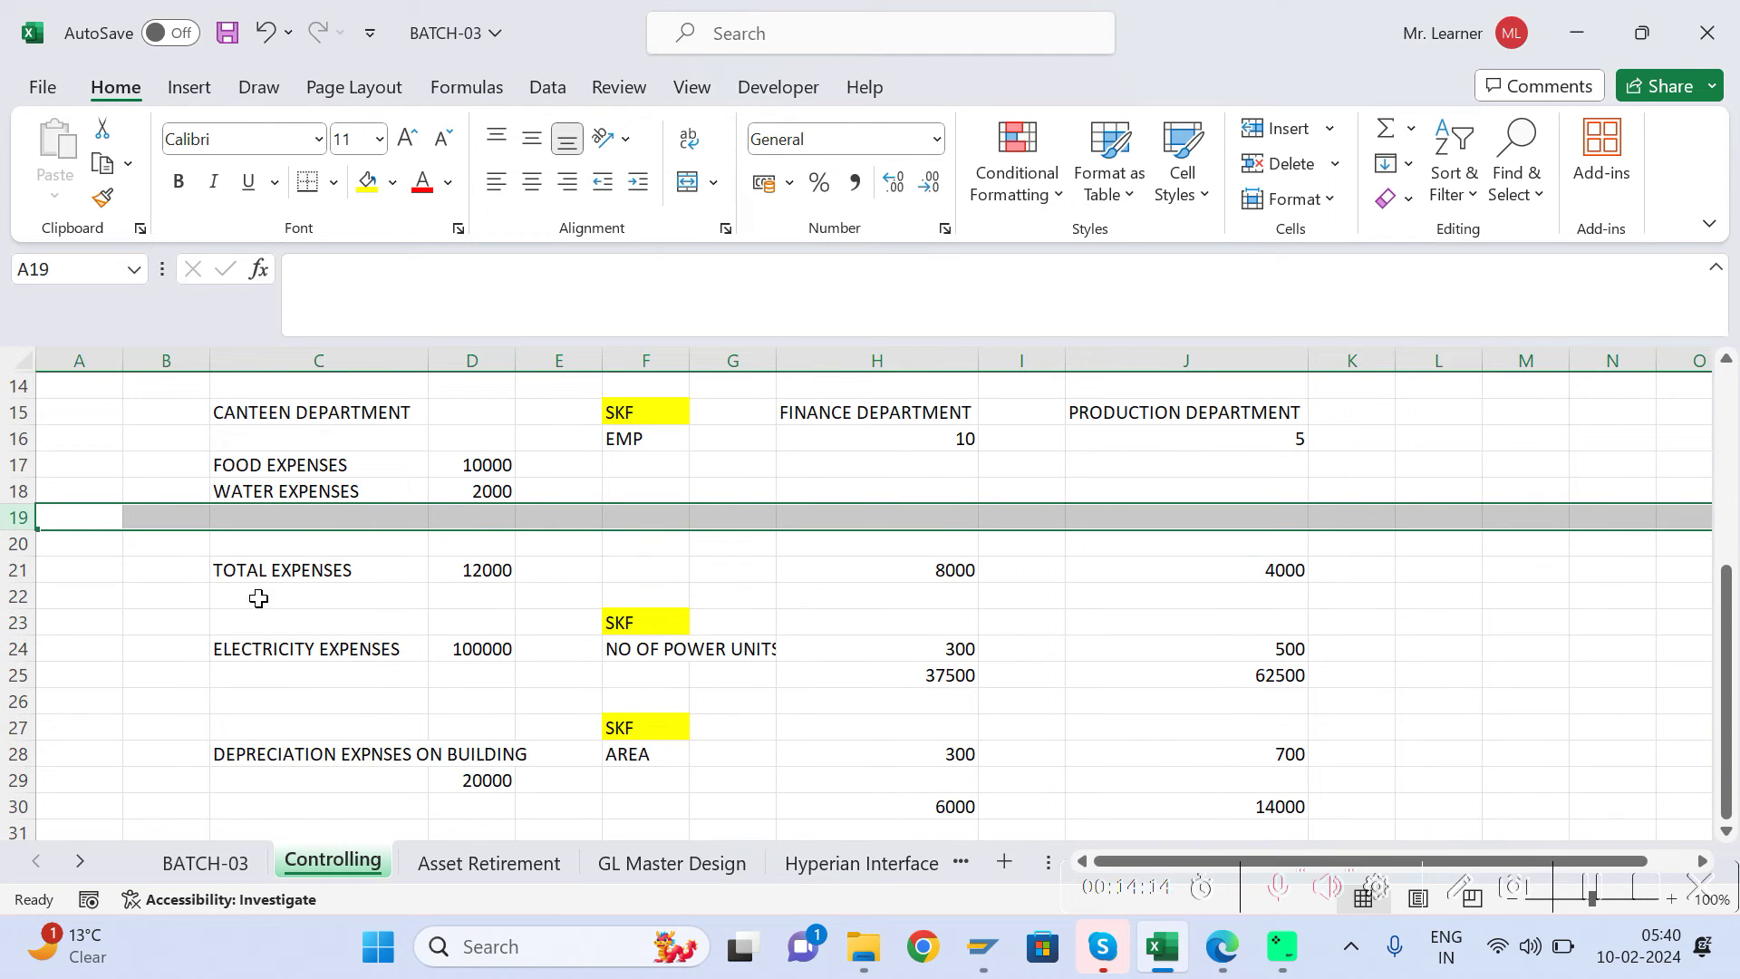
Step: Label G16 'Jan' and add a feb EMP row with 10 Finance and 5 Production
left_click(739, 443)
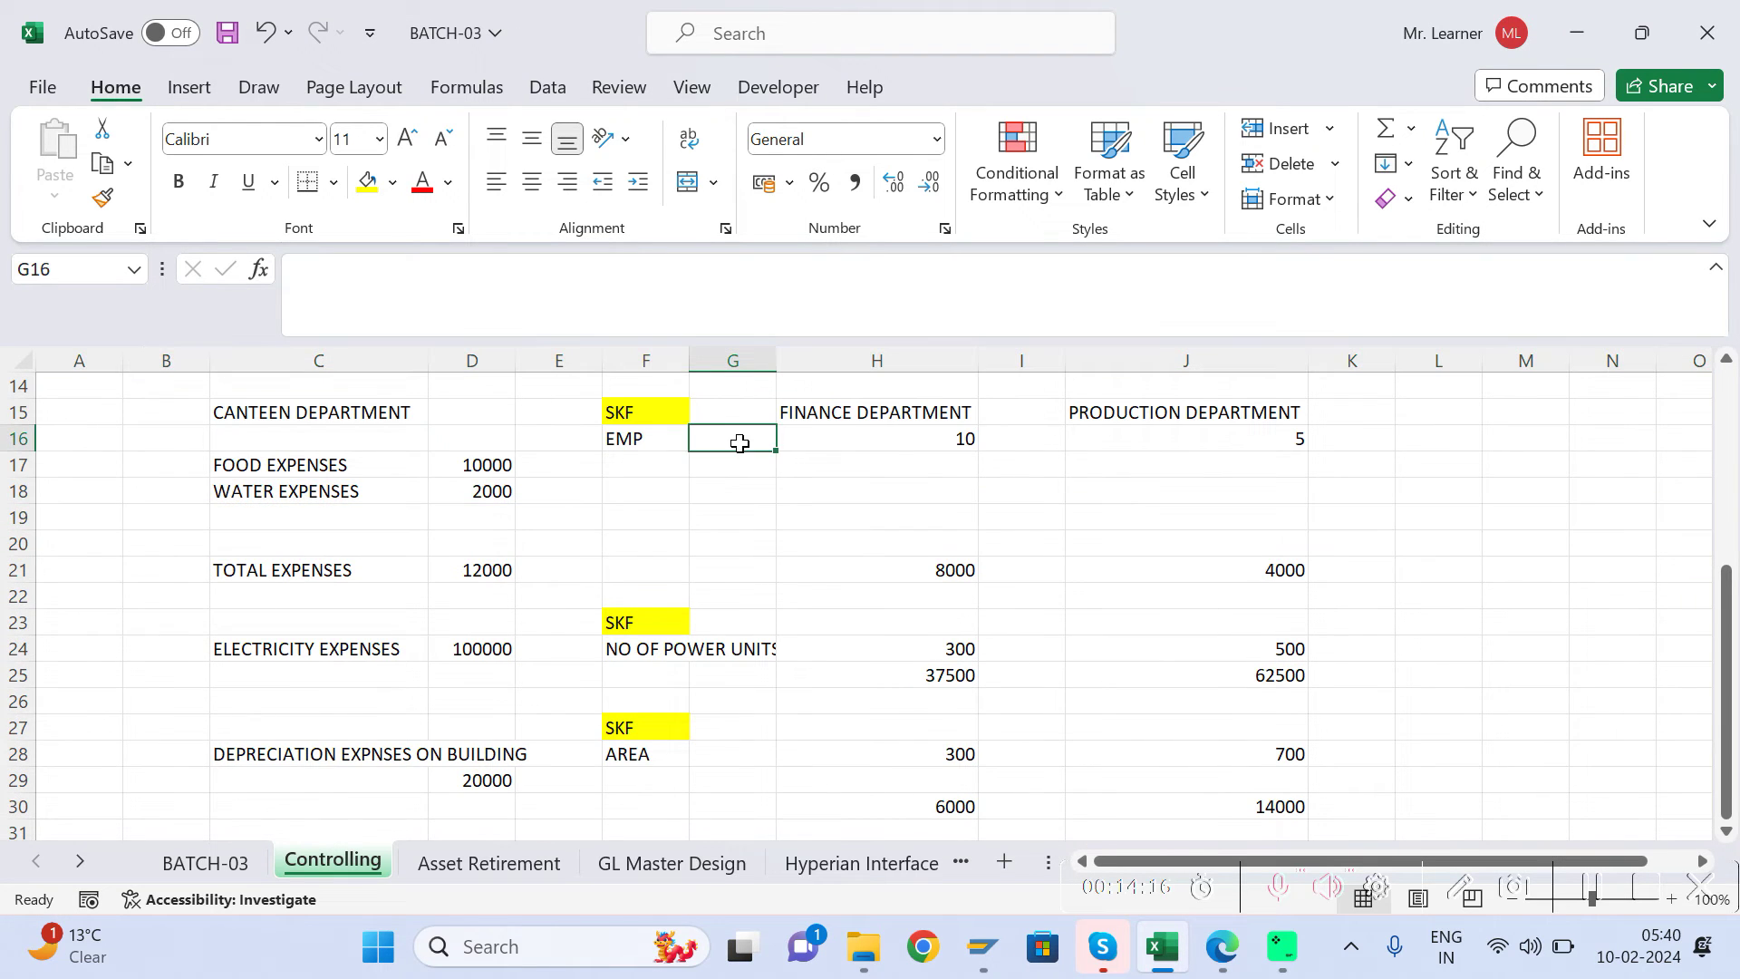
type("Jan")
key("Return")
left_click(740, 443)
left_click(954, 439)
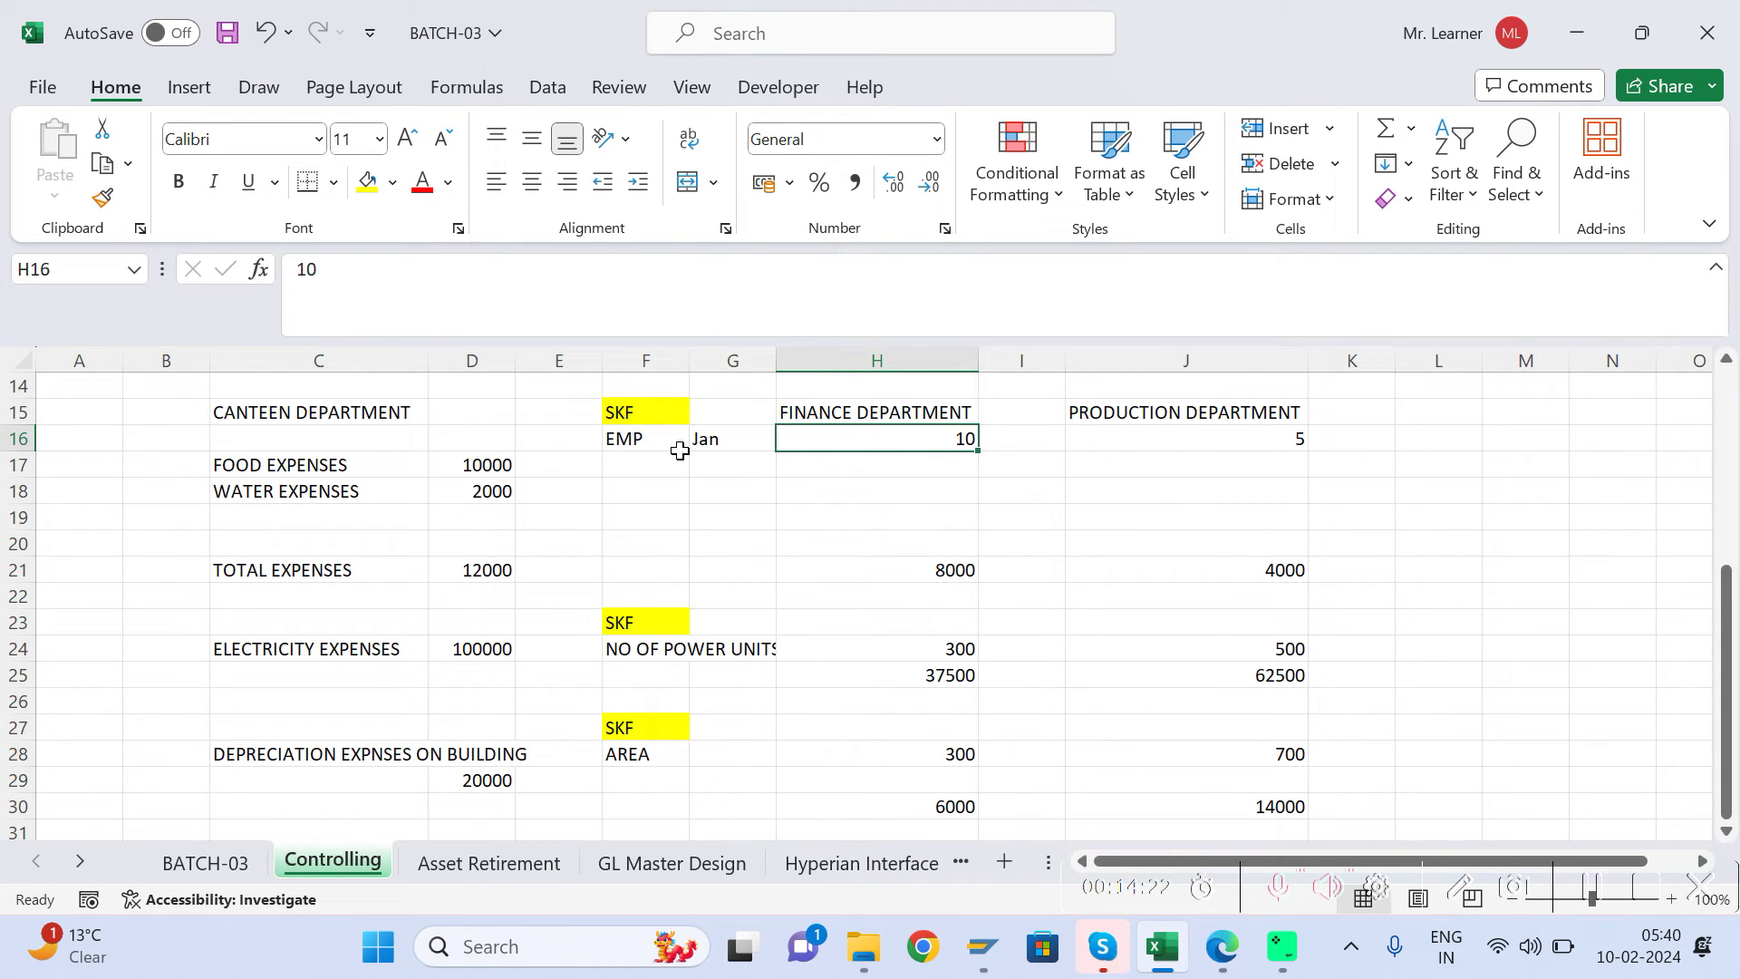
left_click(709, 473)
type("feb")
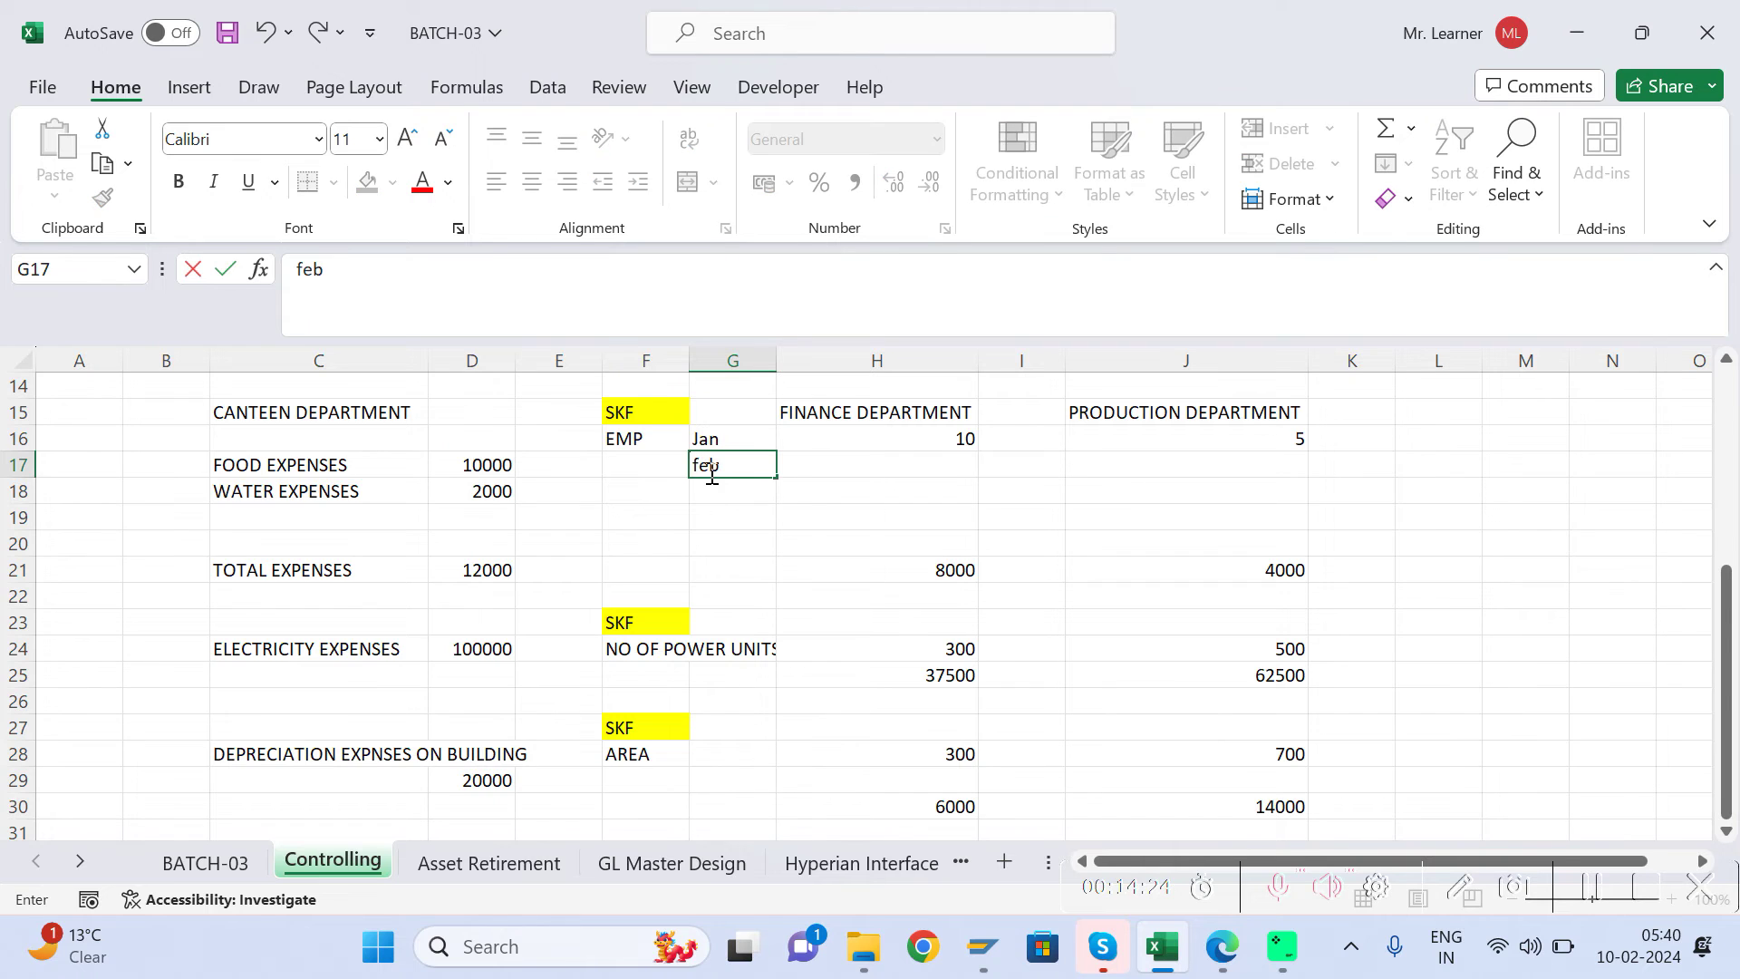
key("Tab")
type("10")
key("Tab")
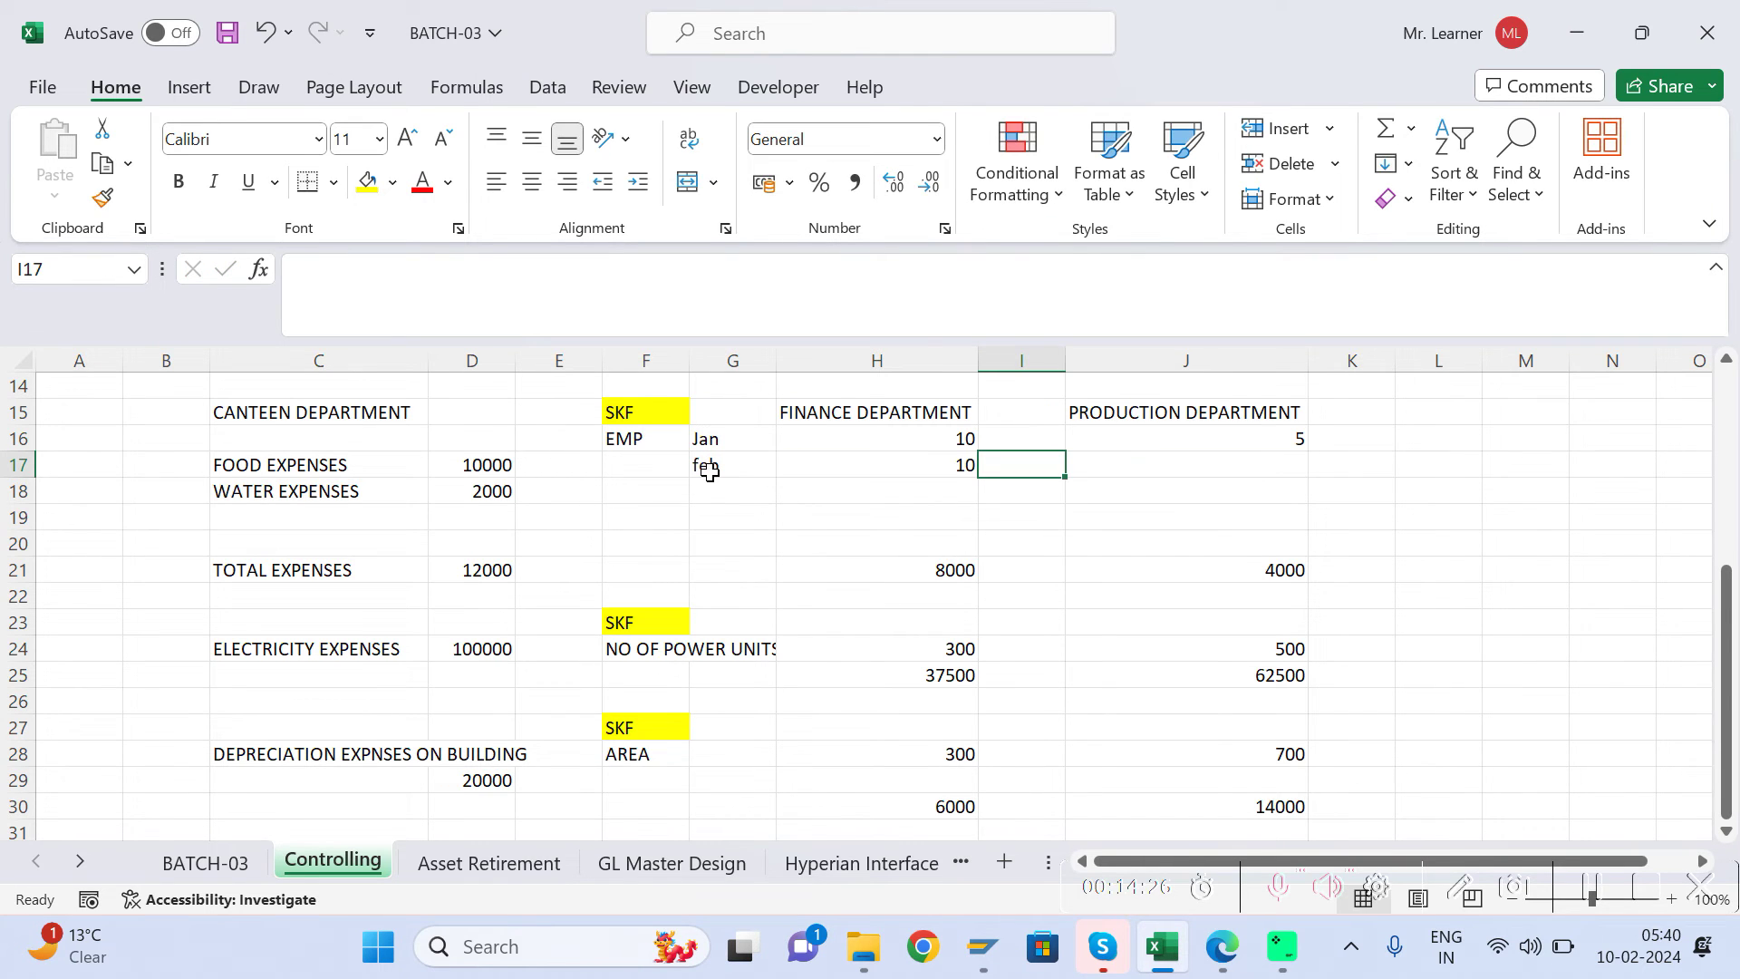
key("Tab")
type("5")
key("Return")
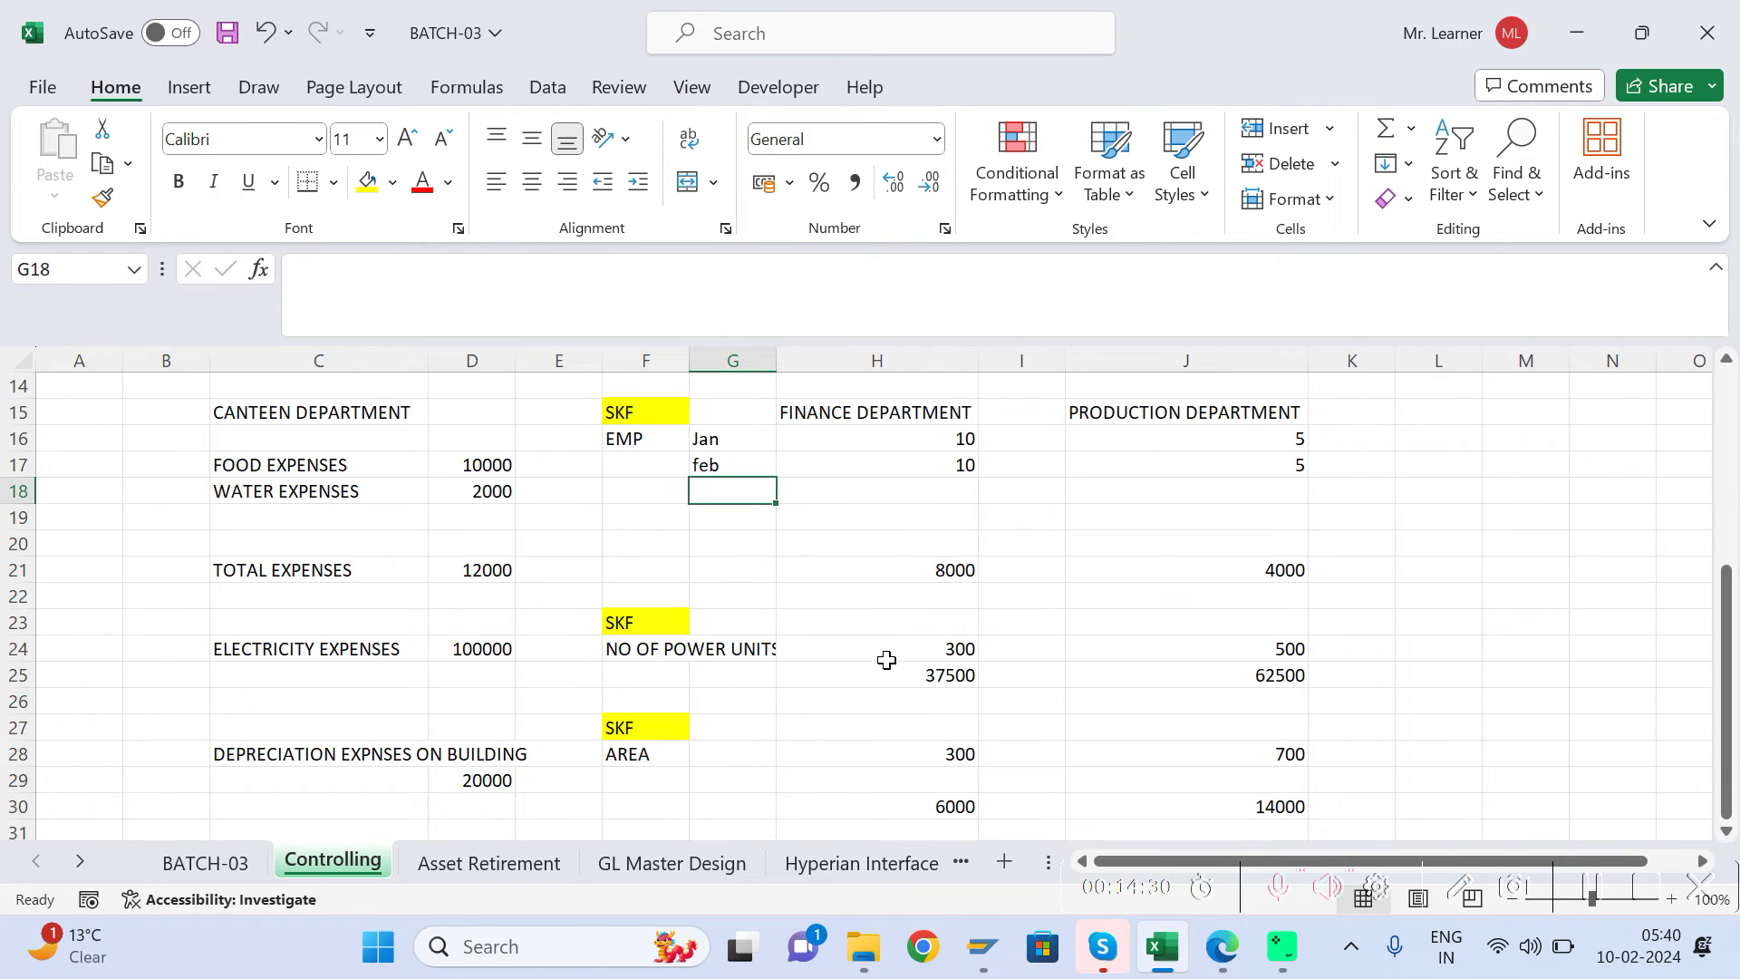
Step: Label the power-units row JAN in G24
left_click(754, 645)
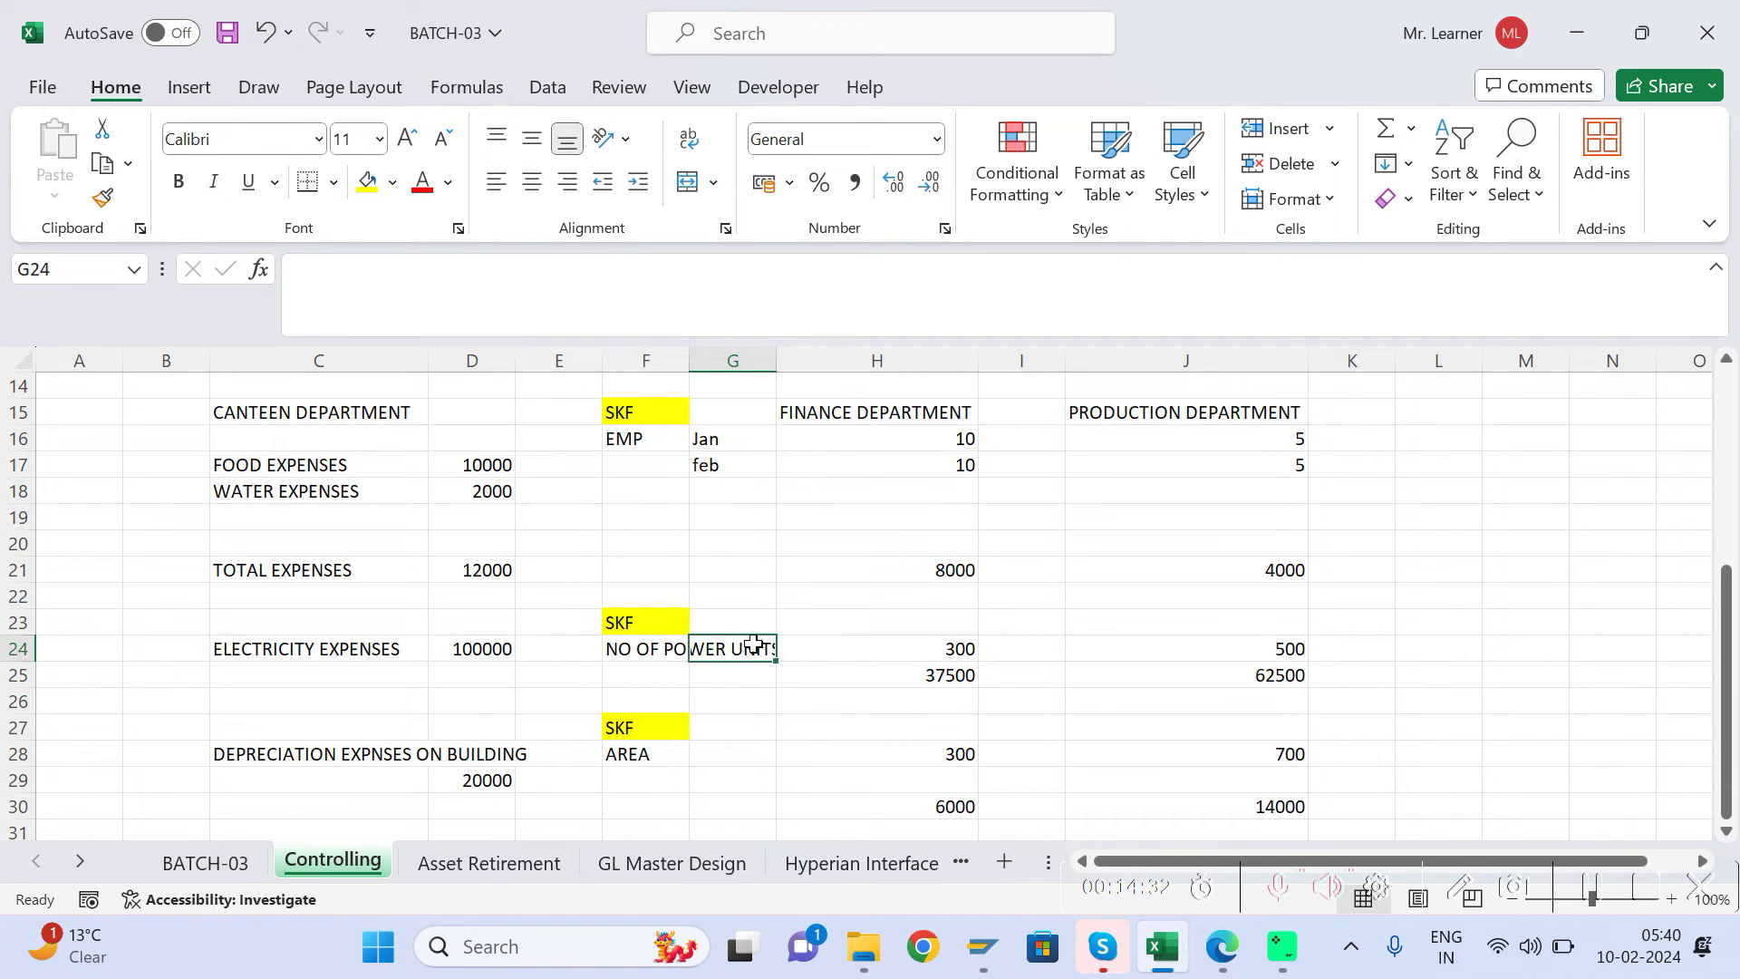
type("JAN")
key("Return")
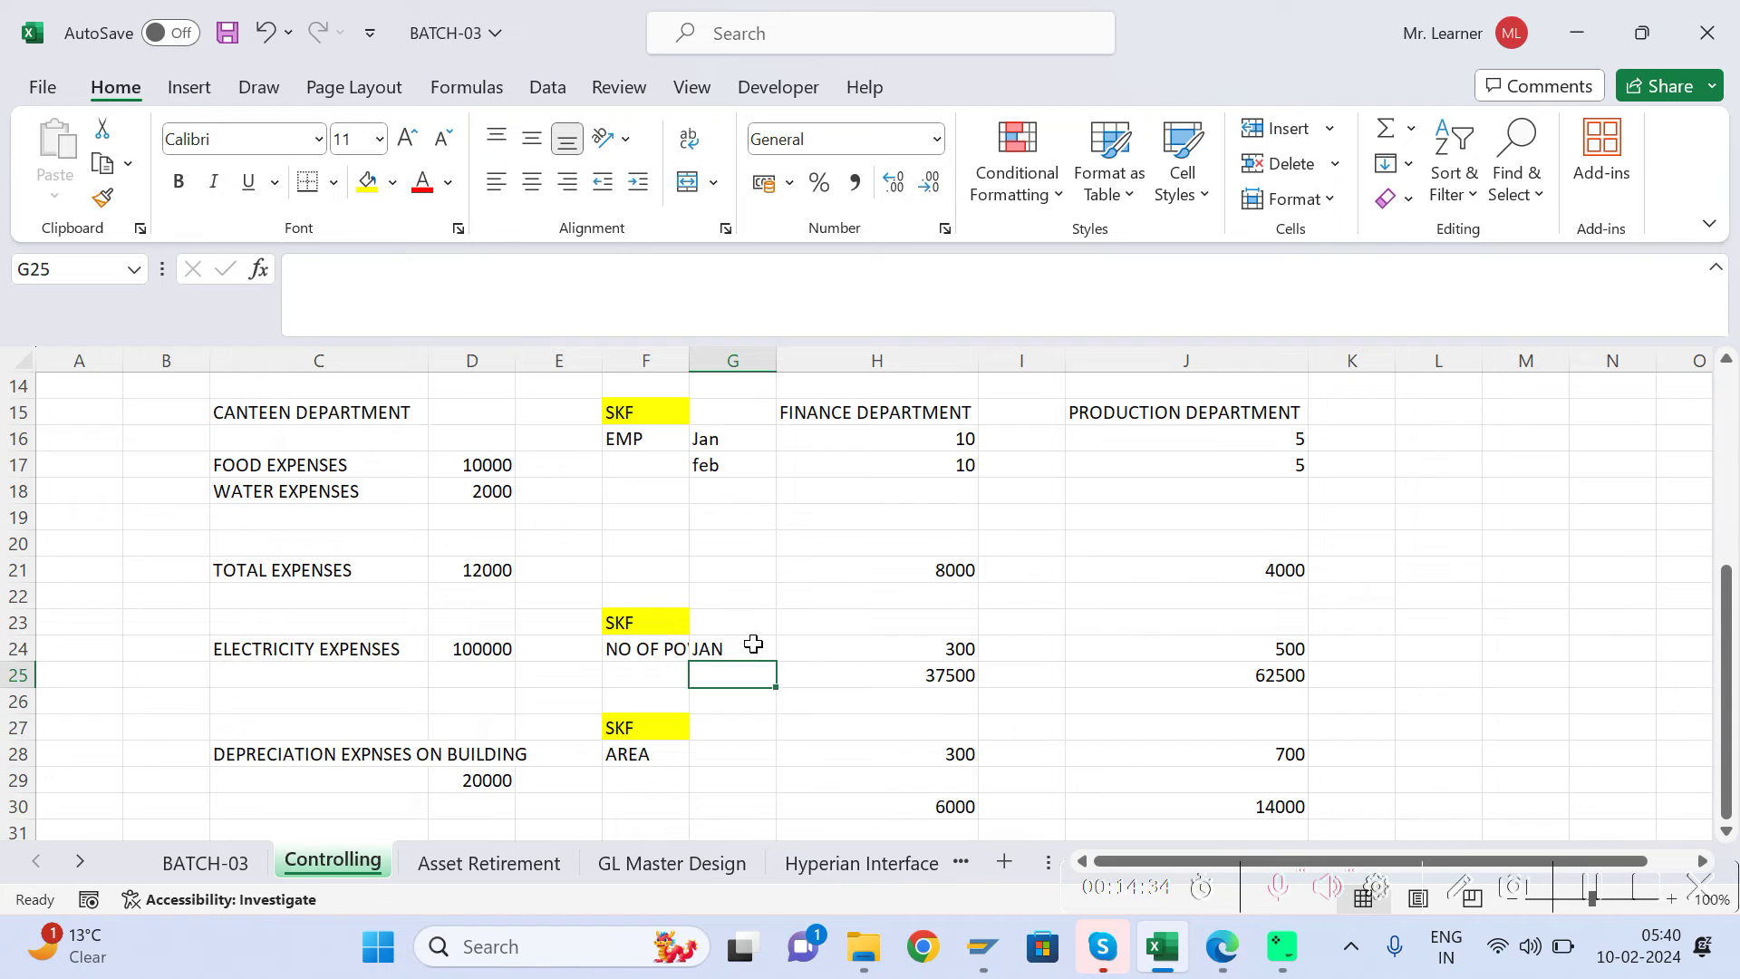
left_click(25, 675)
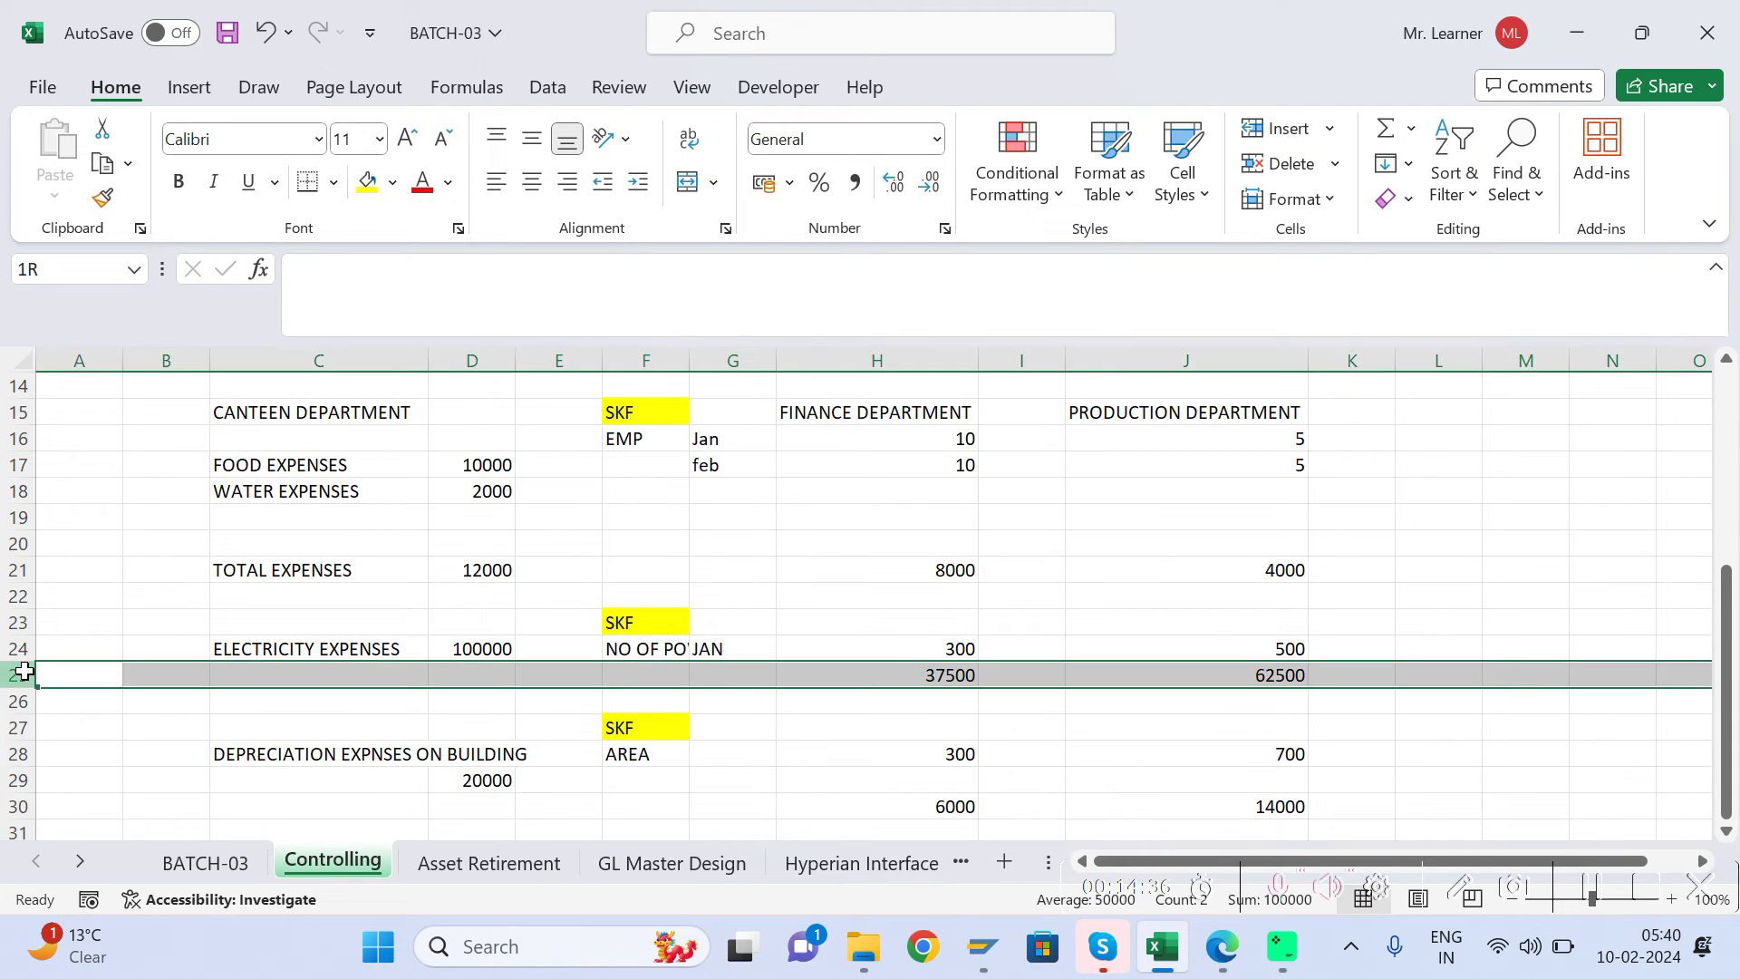
Step: Insert a FEB row under power units with 150 Finance and 600 Production, and save
right_click(26, 677)
left_click(97, 409)
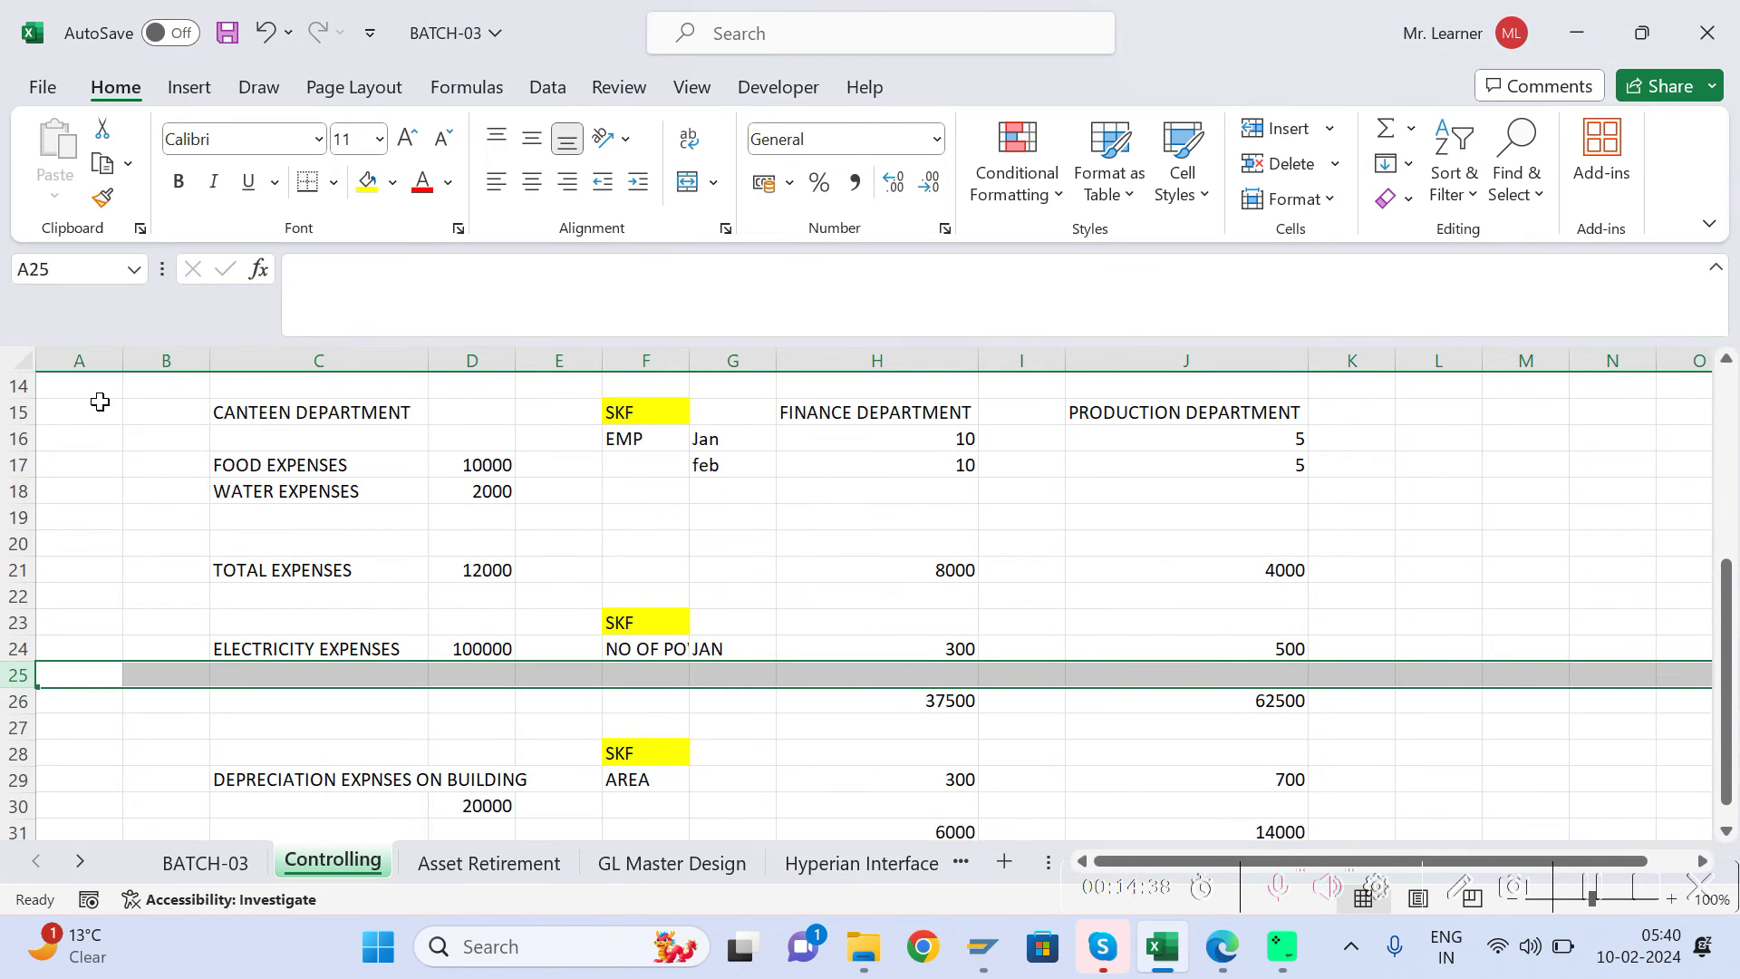
left_click(743, 674)
type("FEB")
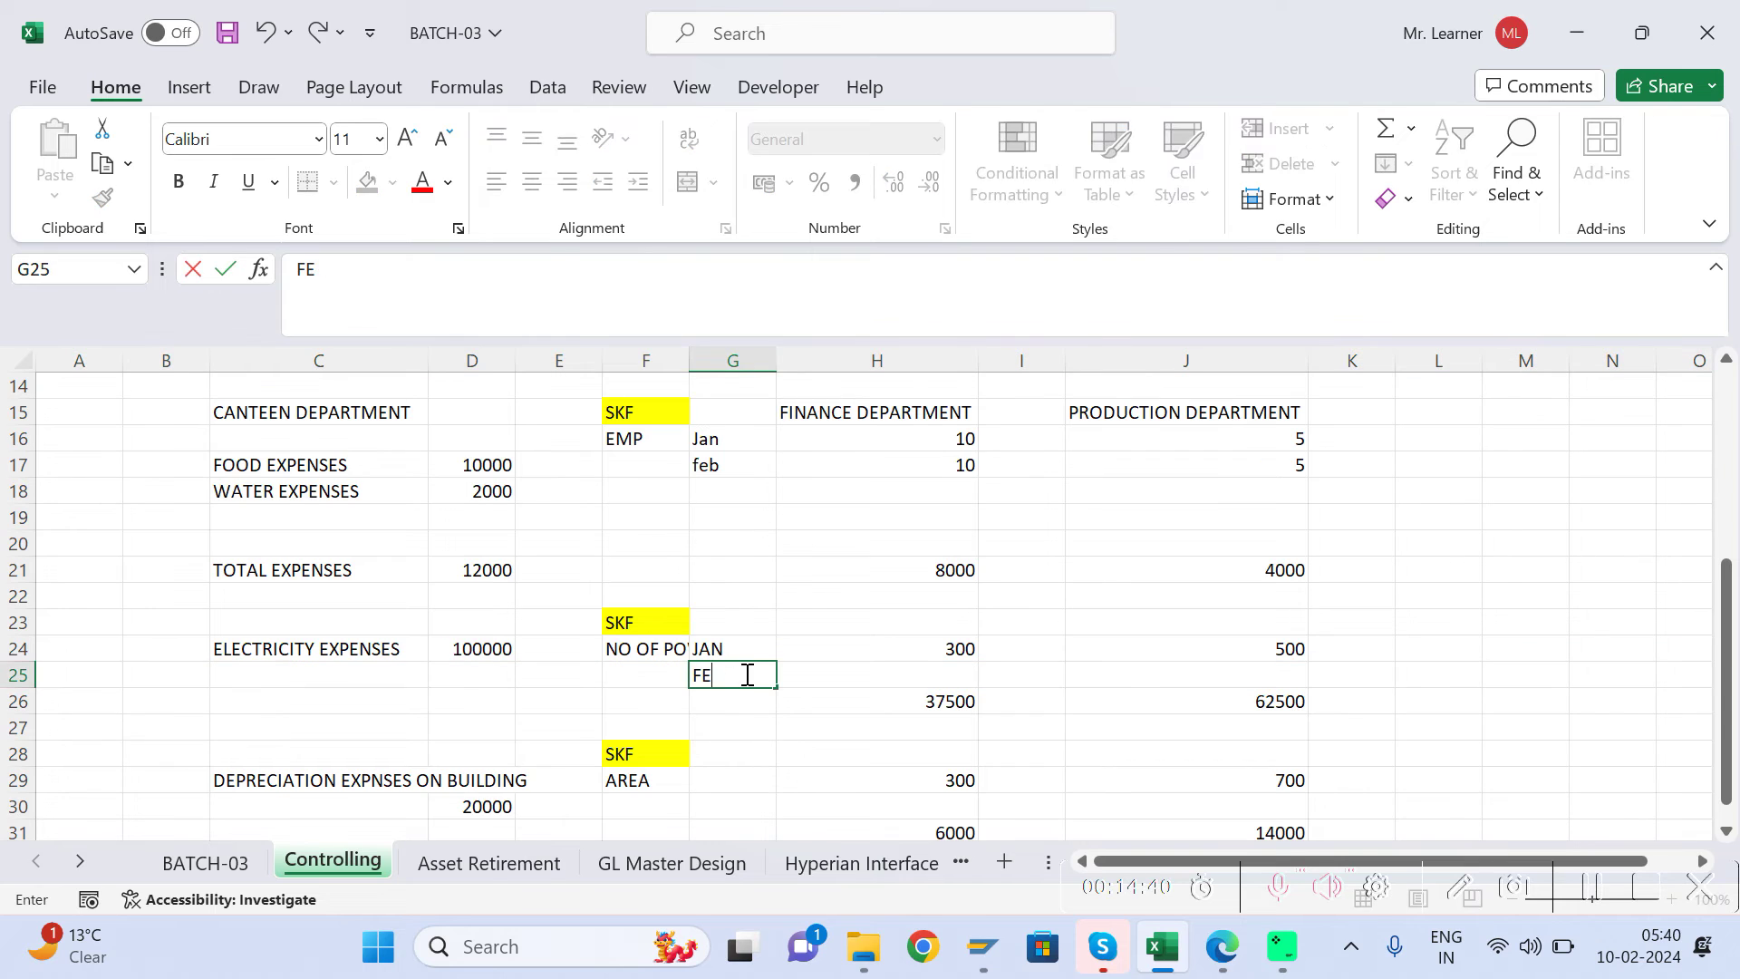
key("Tab")
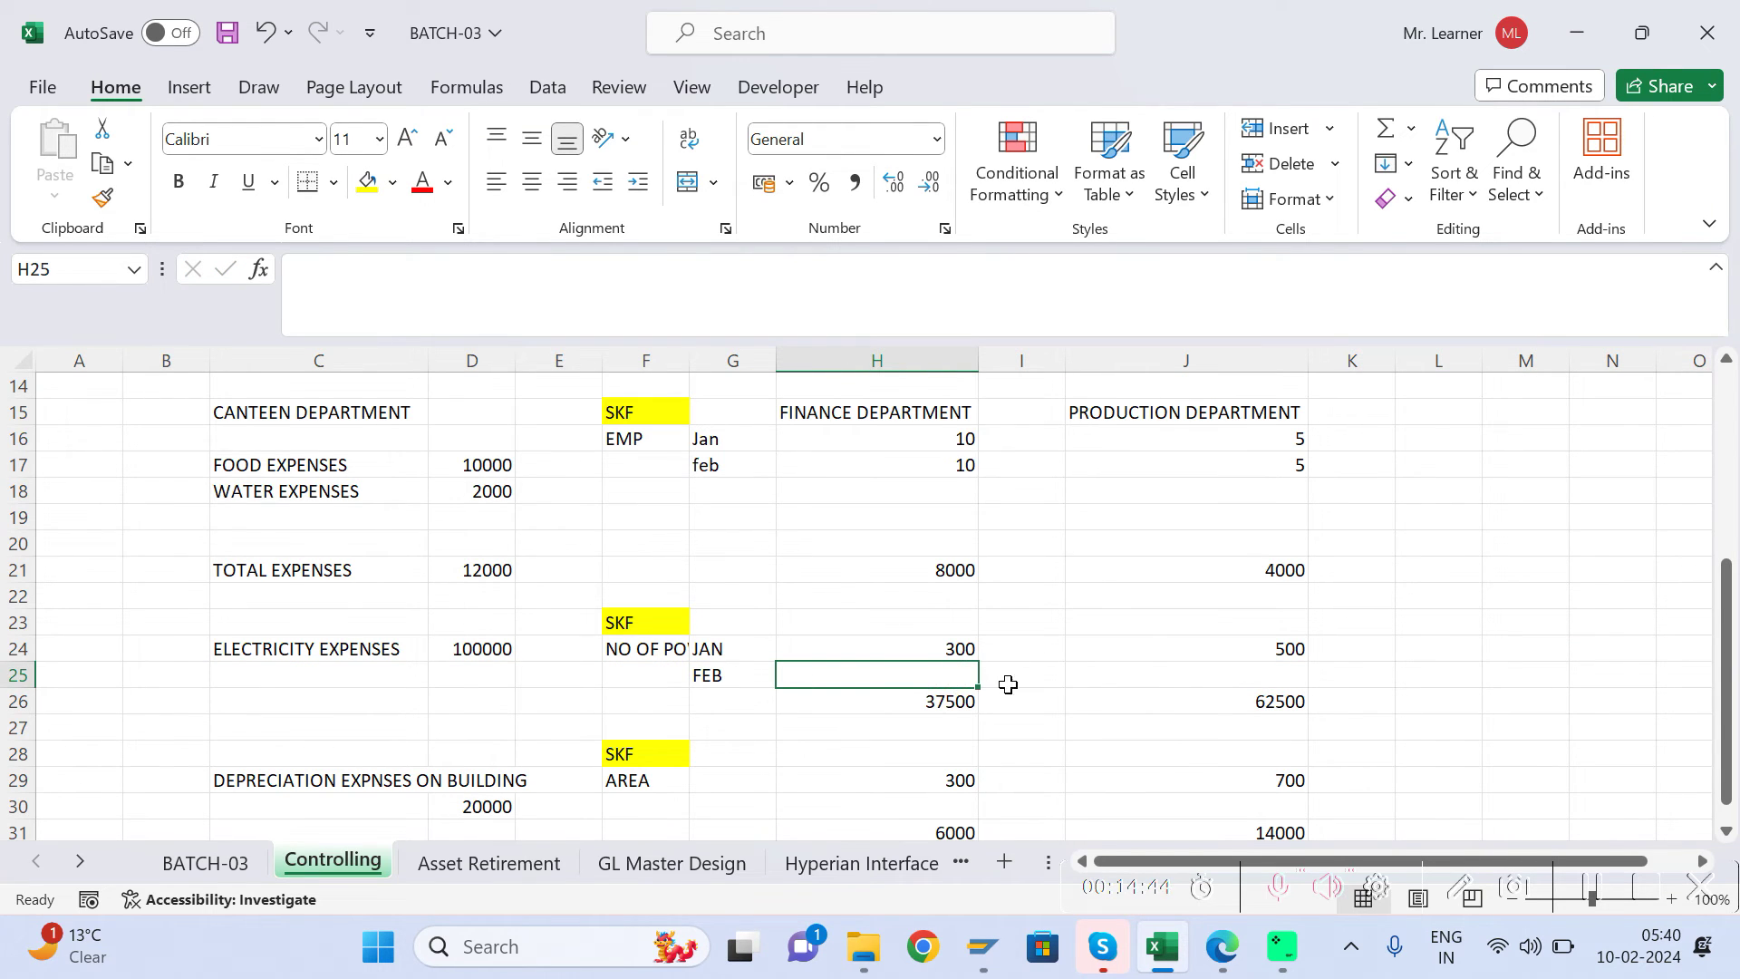
type("150")
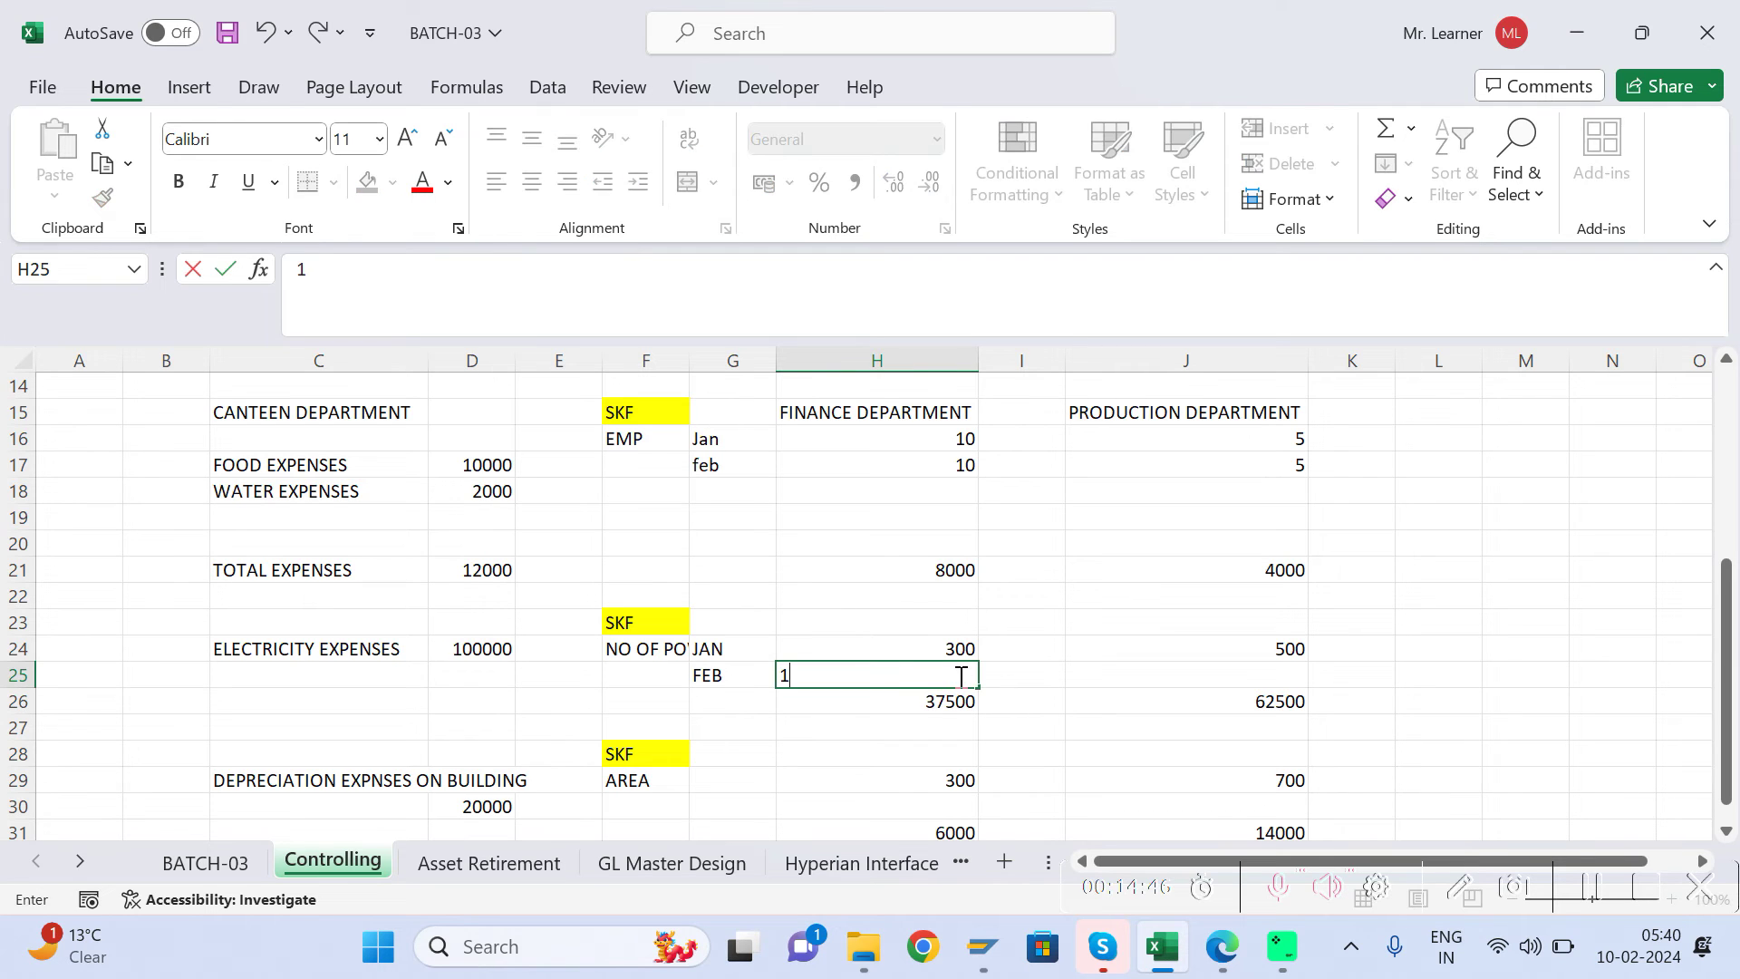
key("Tab")
key("Tab")
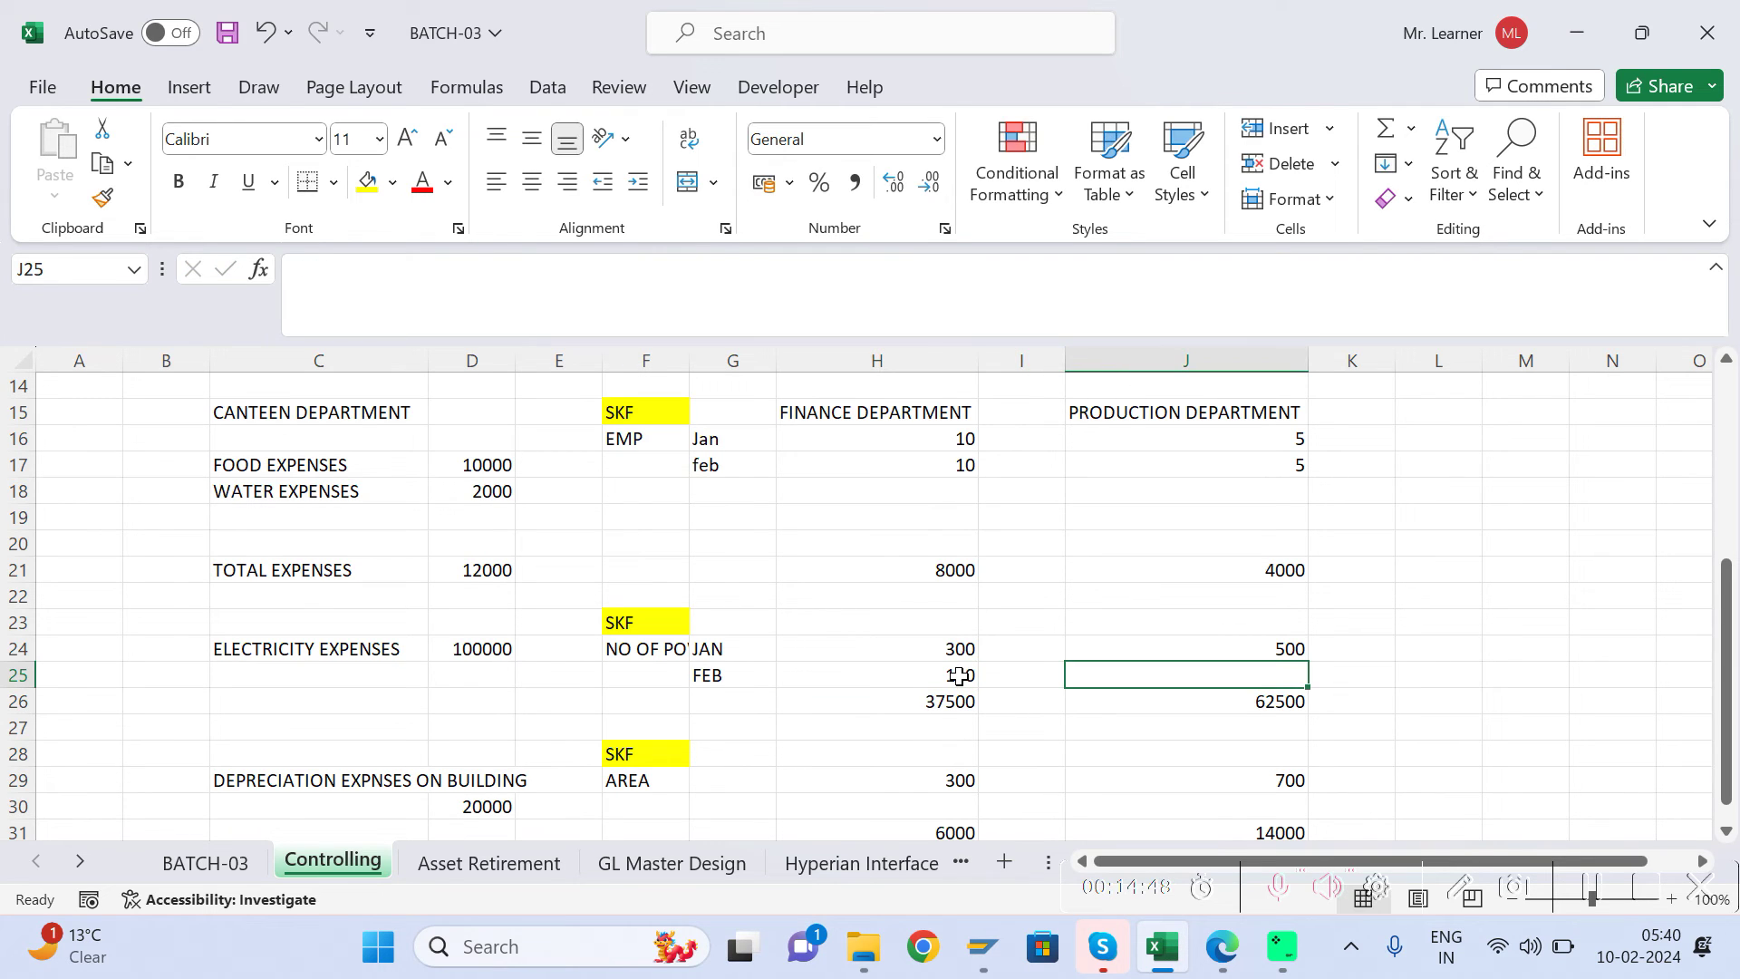
type("600")
key("Return")
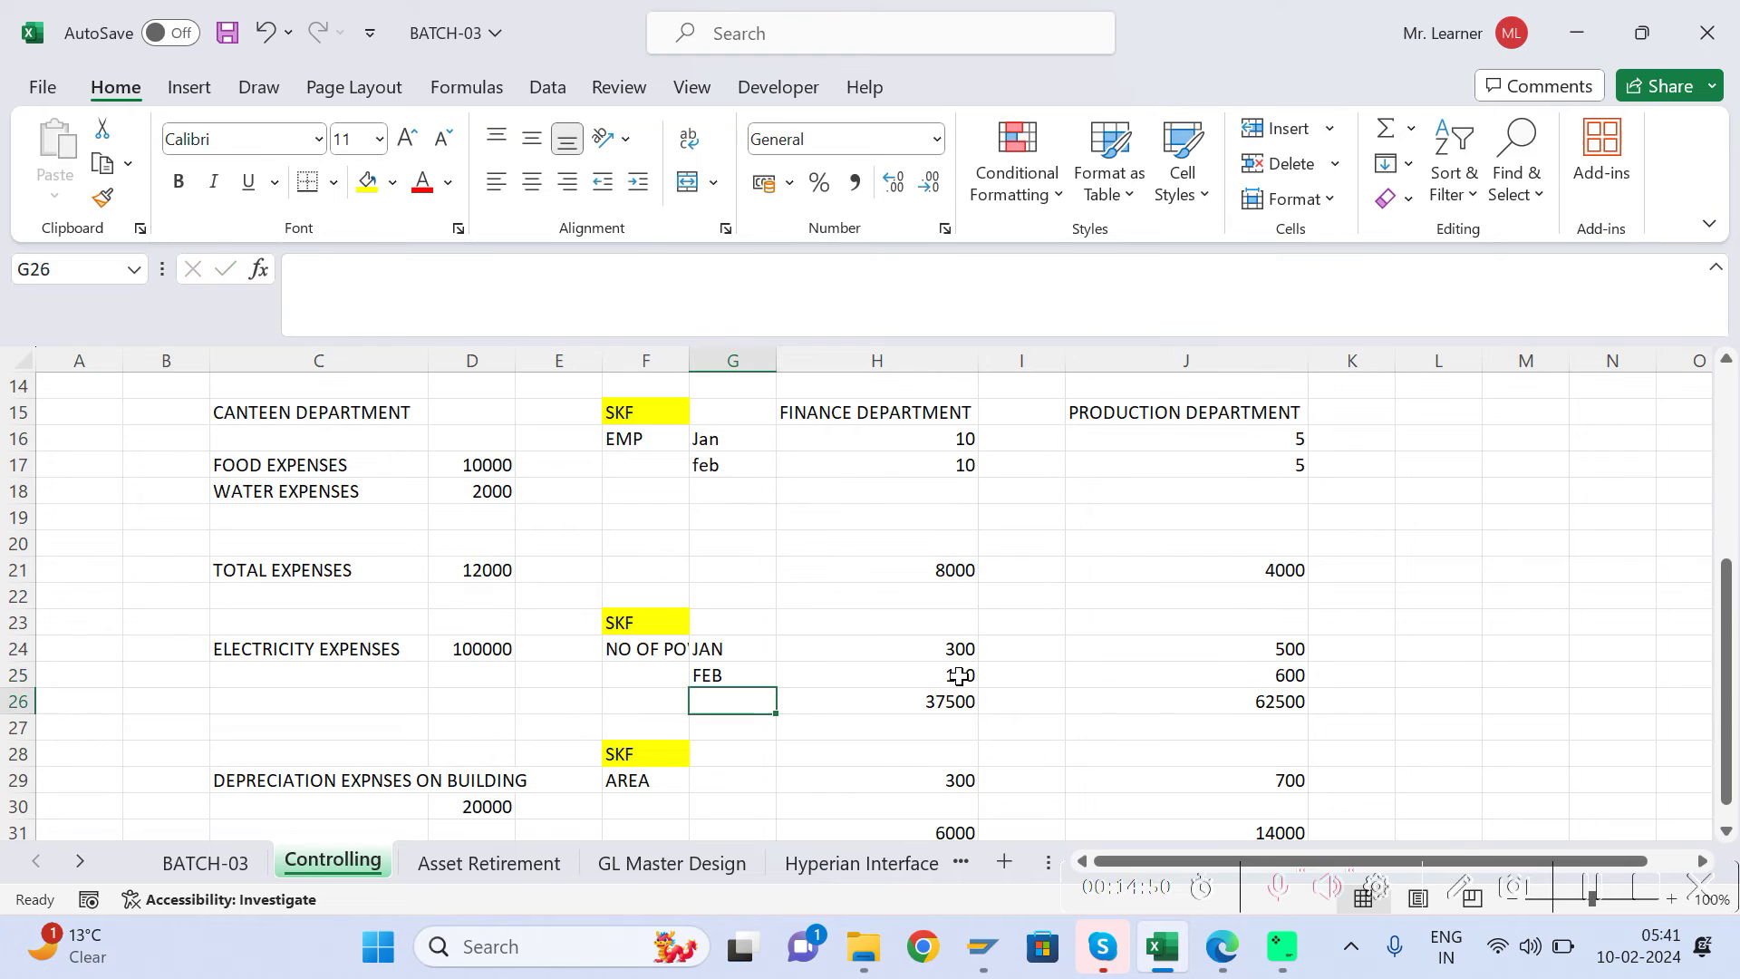
key("ctrl+s")
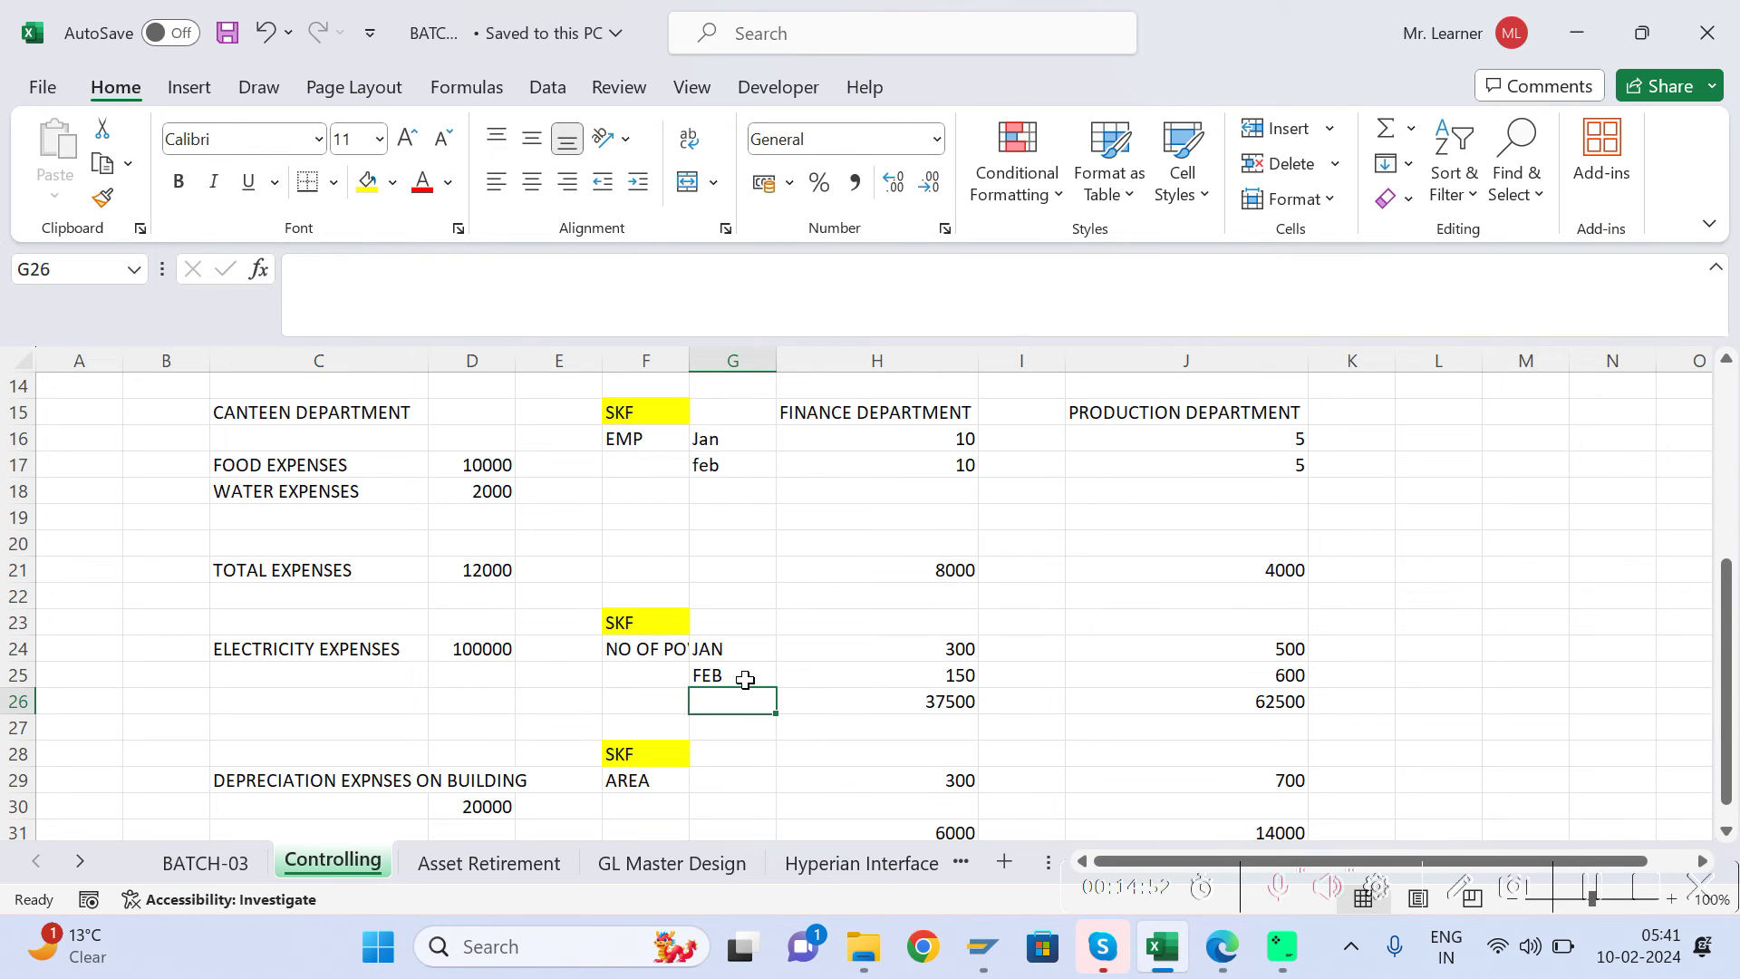
Step: Review the area SKF cells, save the workbook again, and return to SAP
left_click(745, 680)
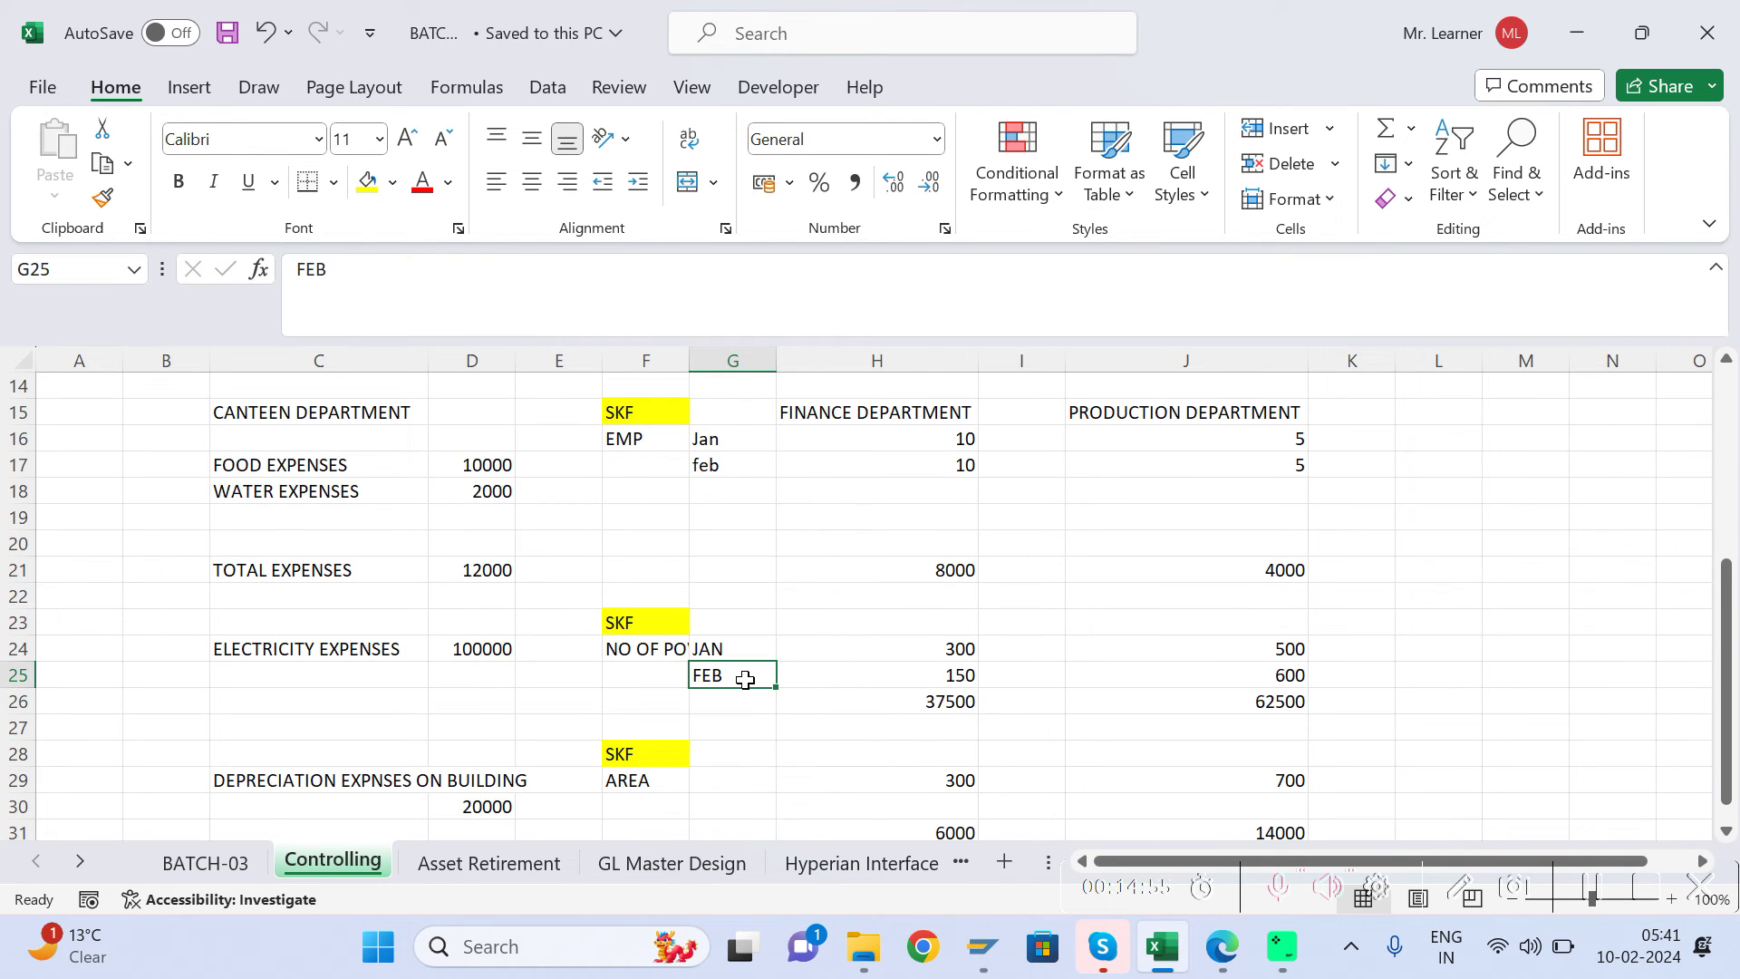
left_click(652, 753)
left_click(654, 795)
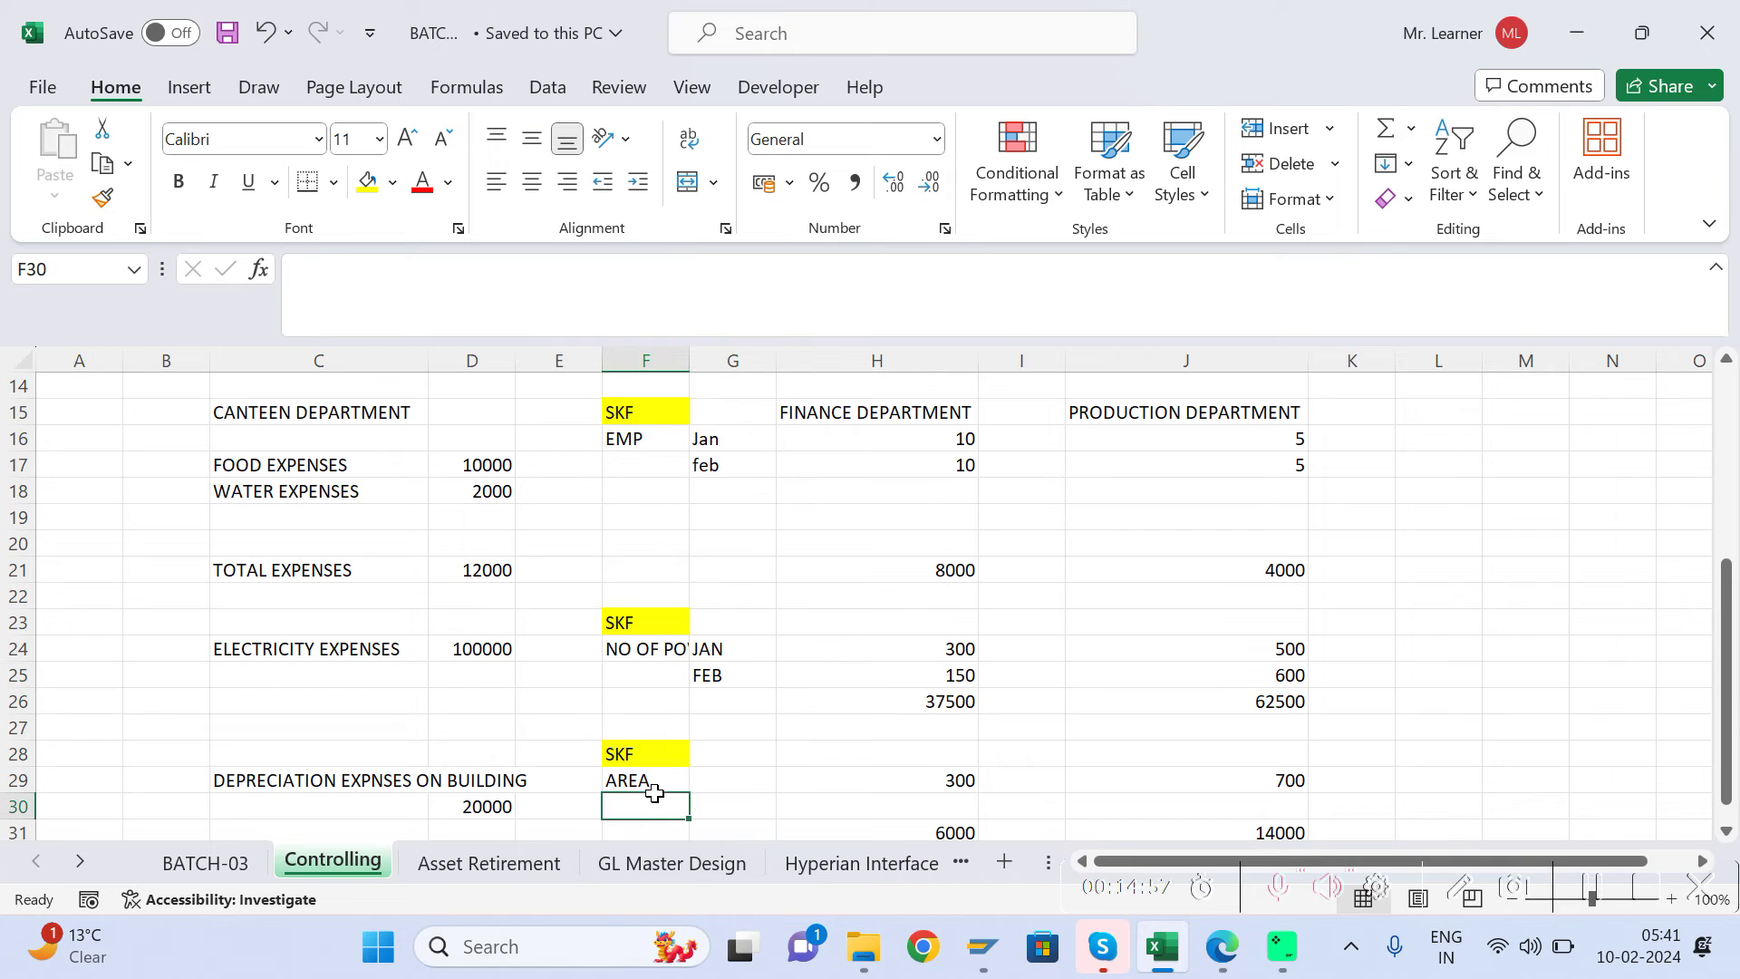
key("ctrl+s")
left_click(741, 744)
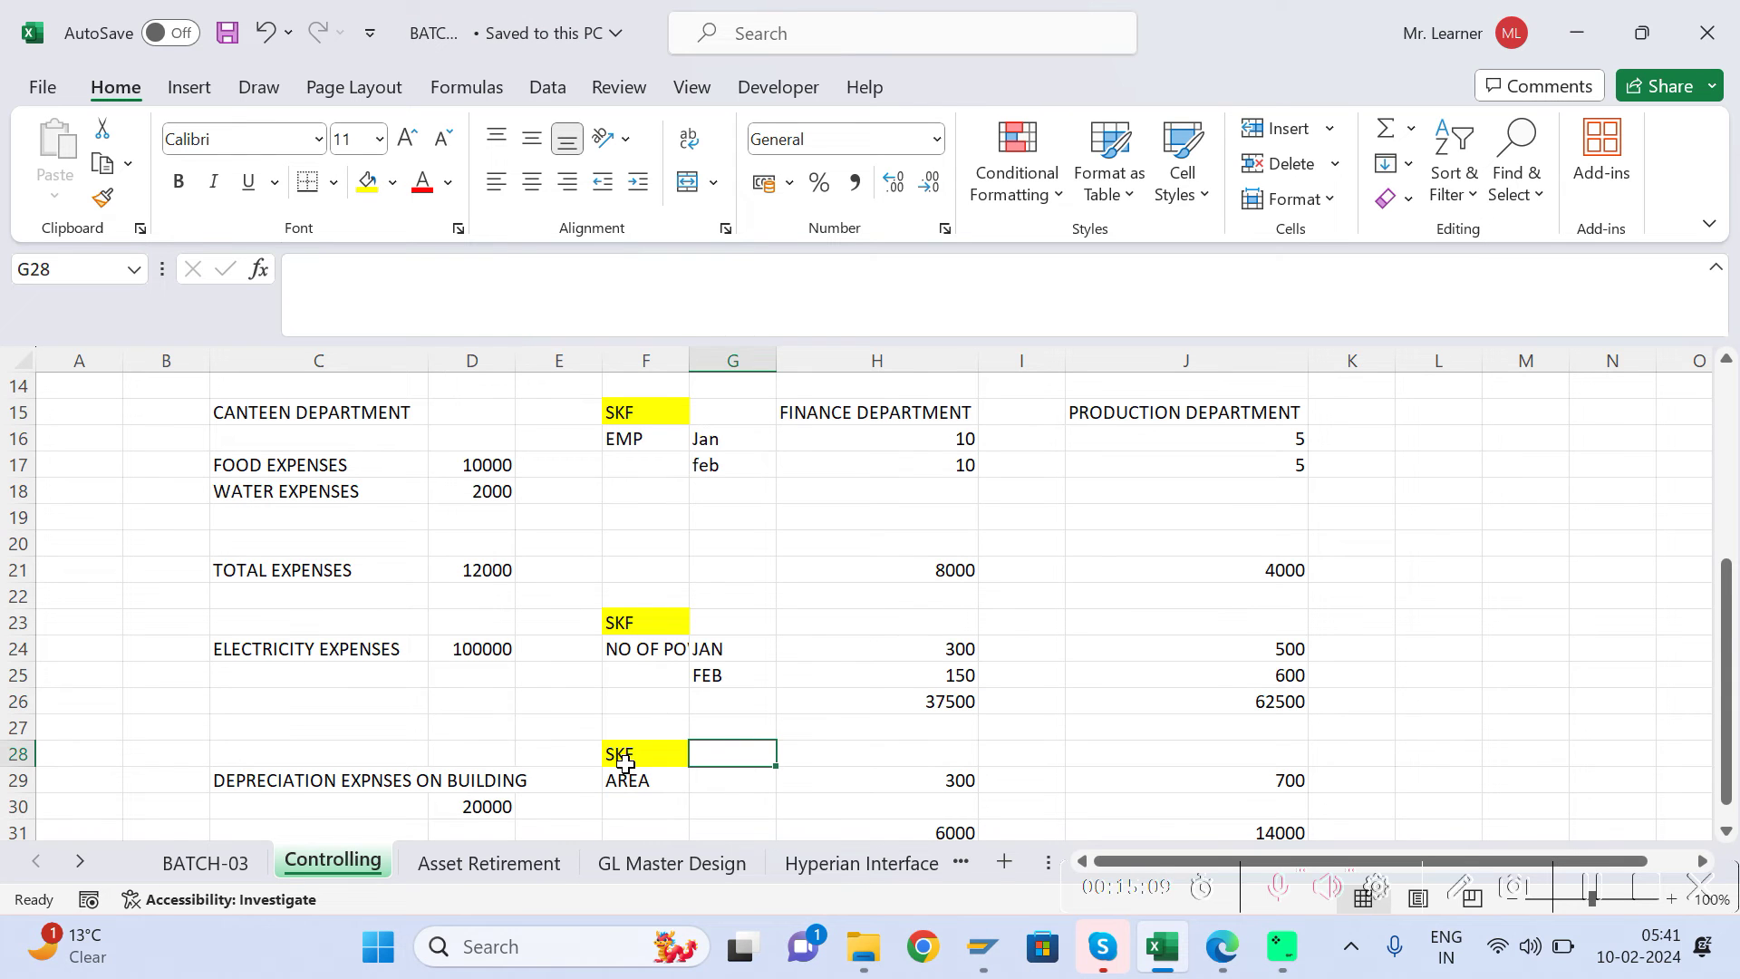
key("alt+Tab")
key("alt+Tab")
key("alt+Tab")
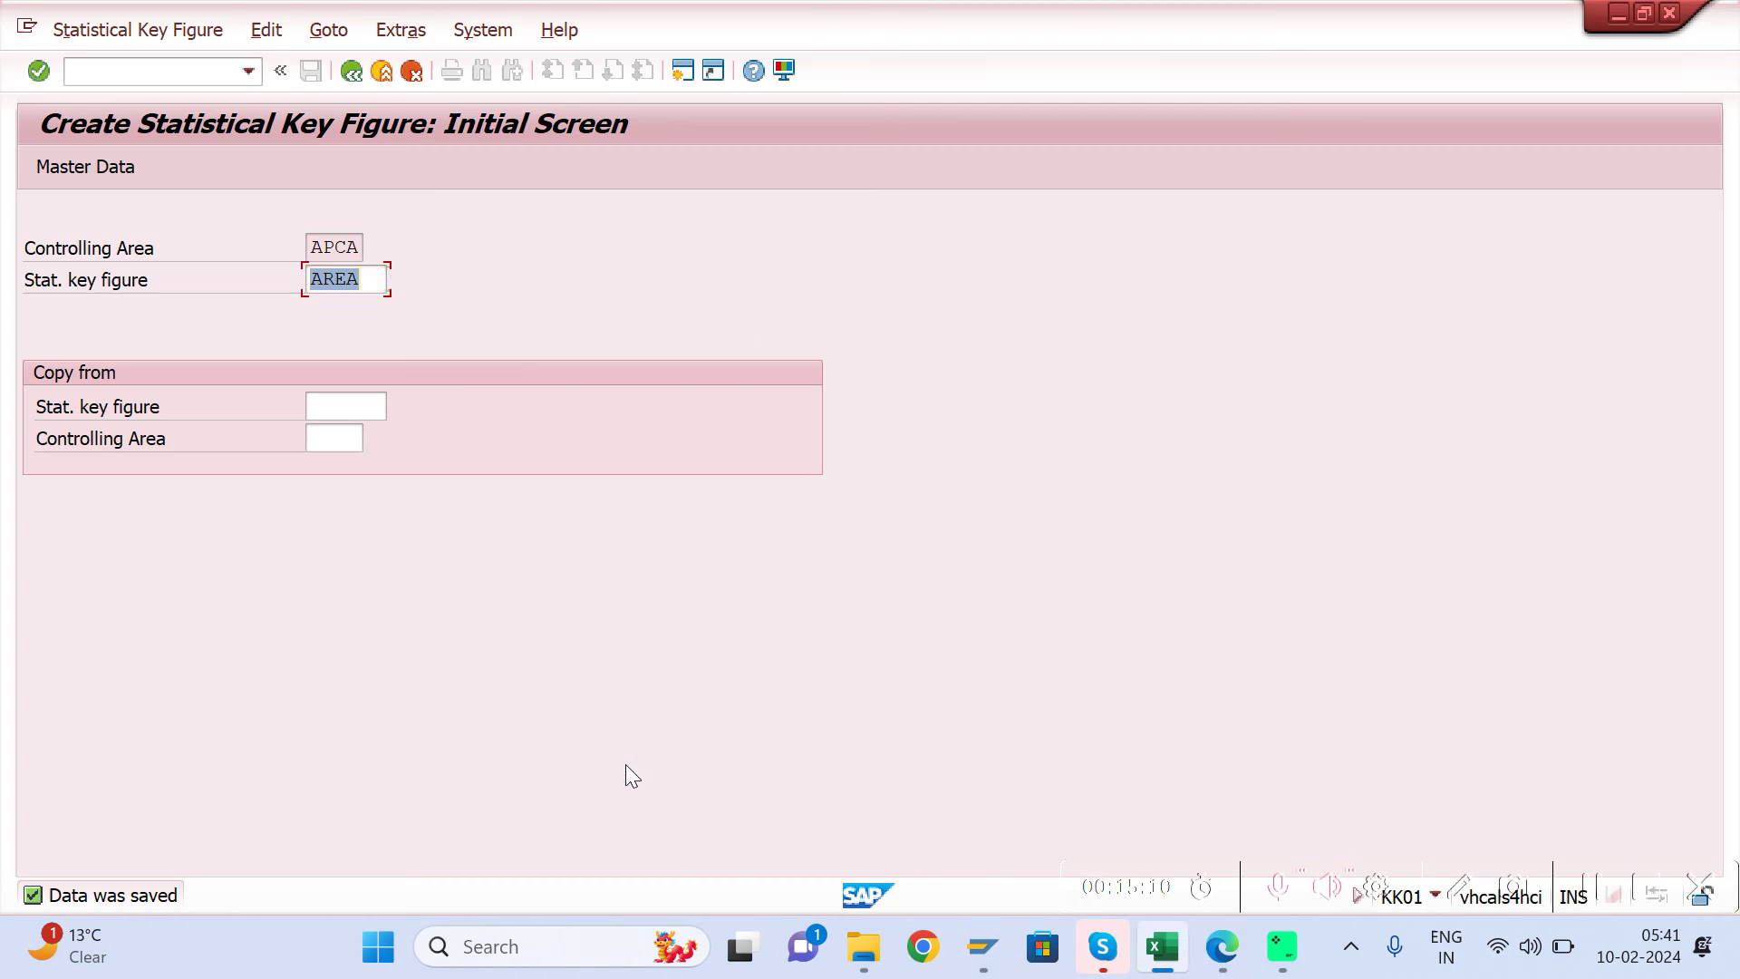
Step: Review the KK01, KK02, KK03 and KK03DEL statistical key figure transactions in Easy Access
left_click(354, 74)
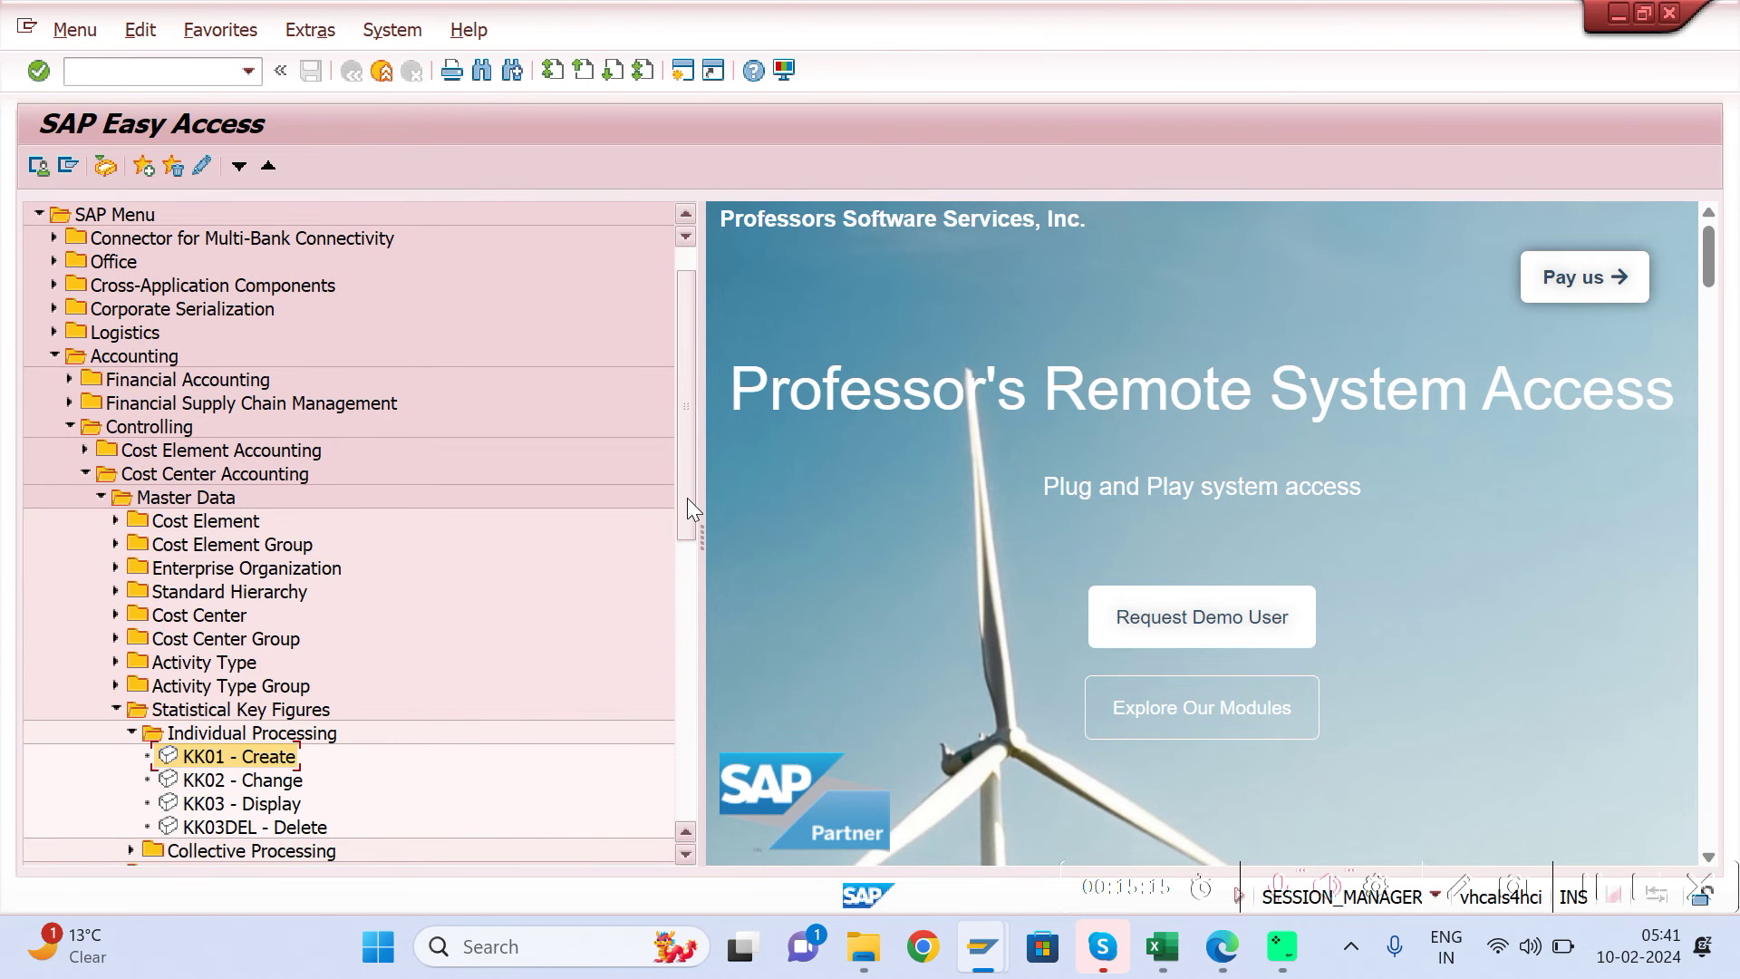
left_click_drag(687, 497, 689, 556)
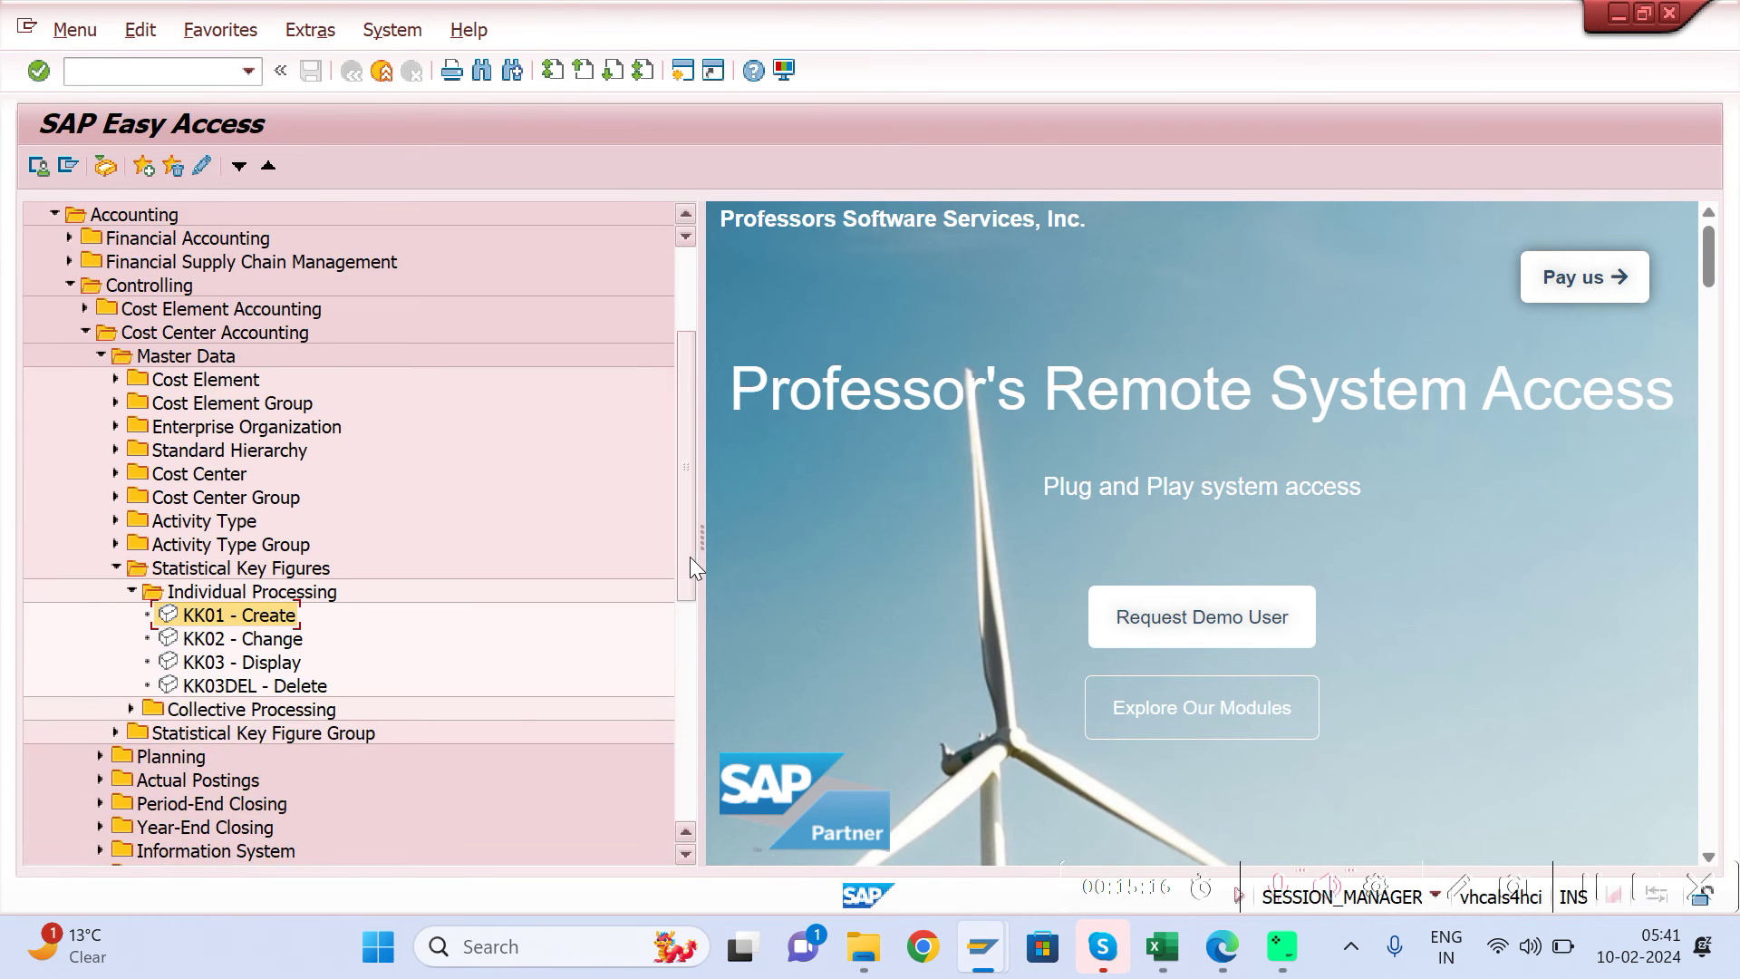
left_click(231, 657)
left_click(269, 644)
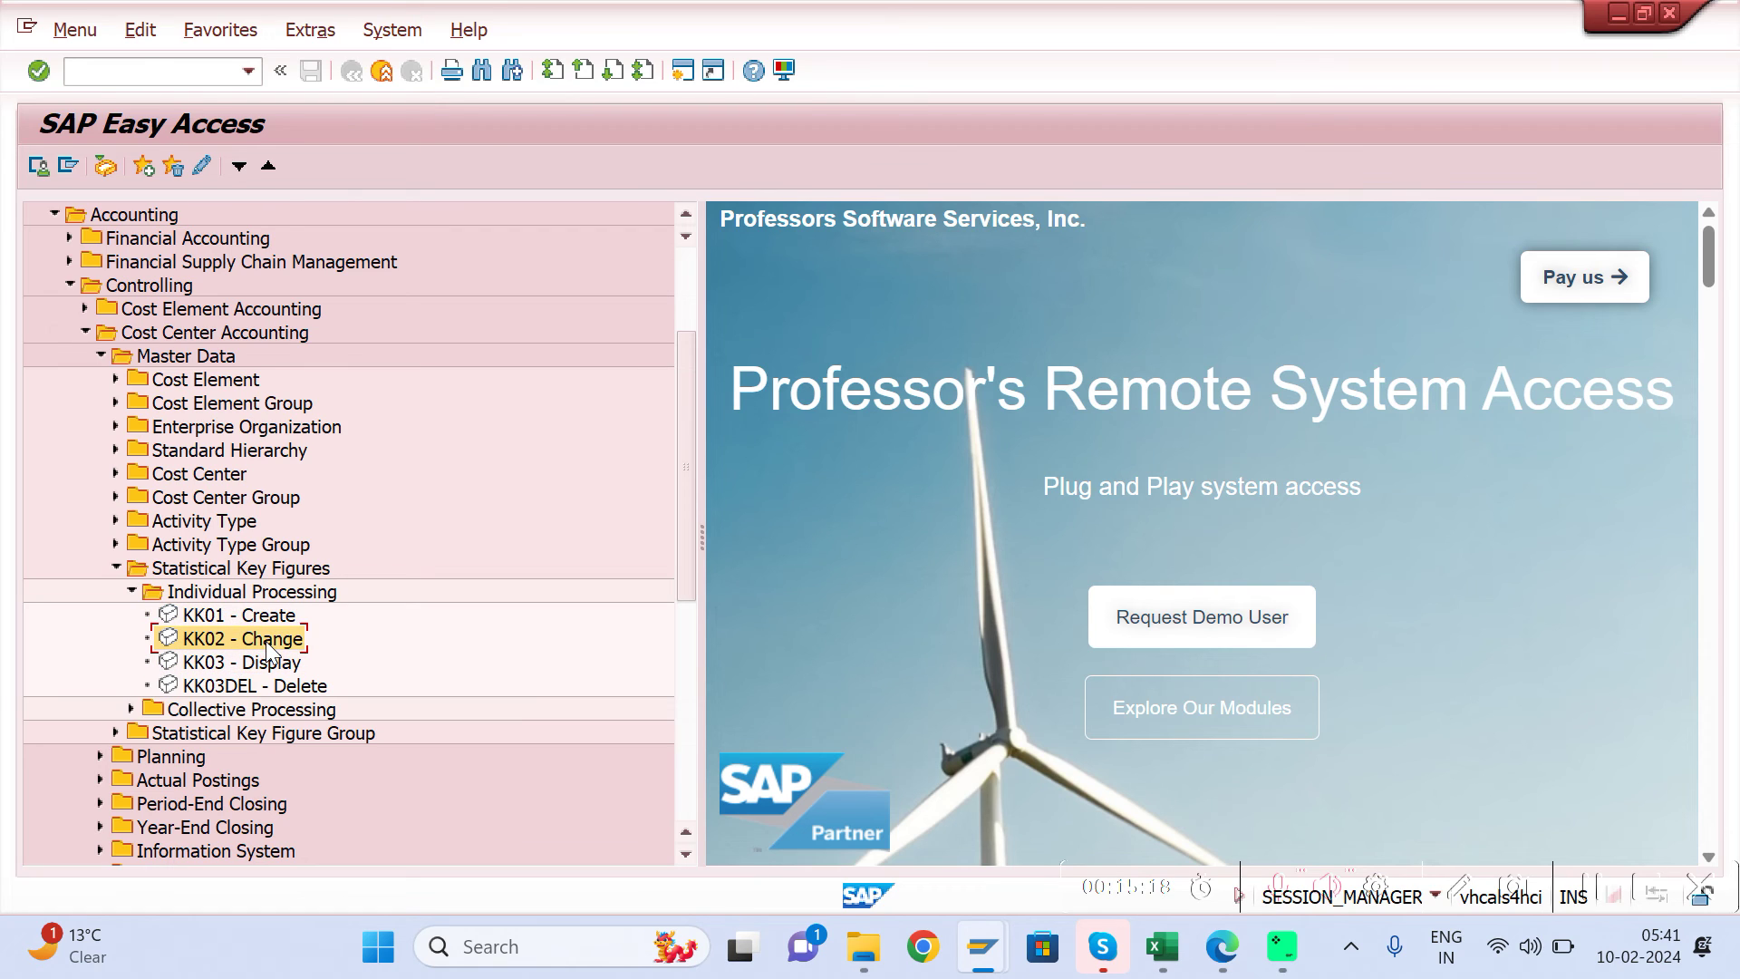
left_click(215, 669)
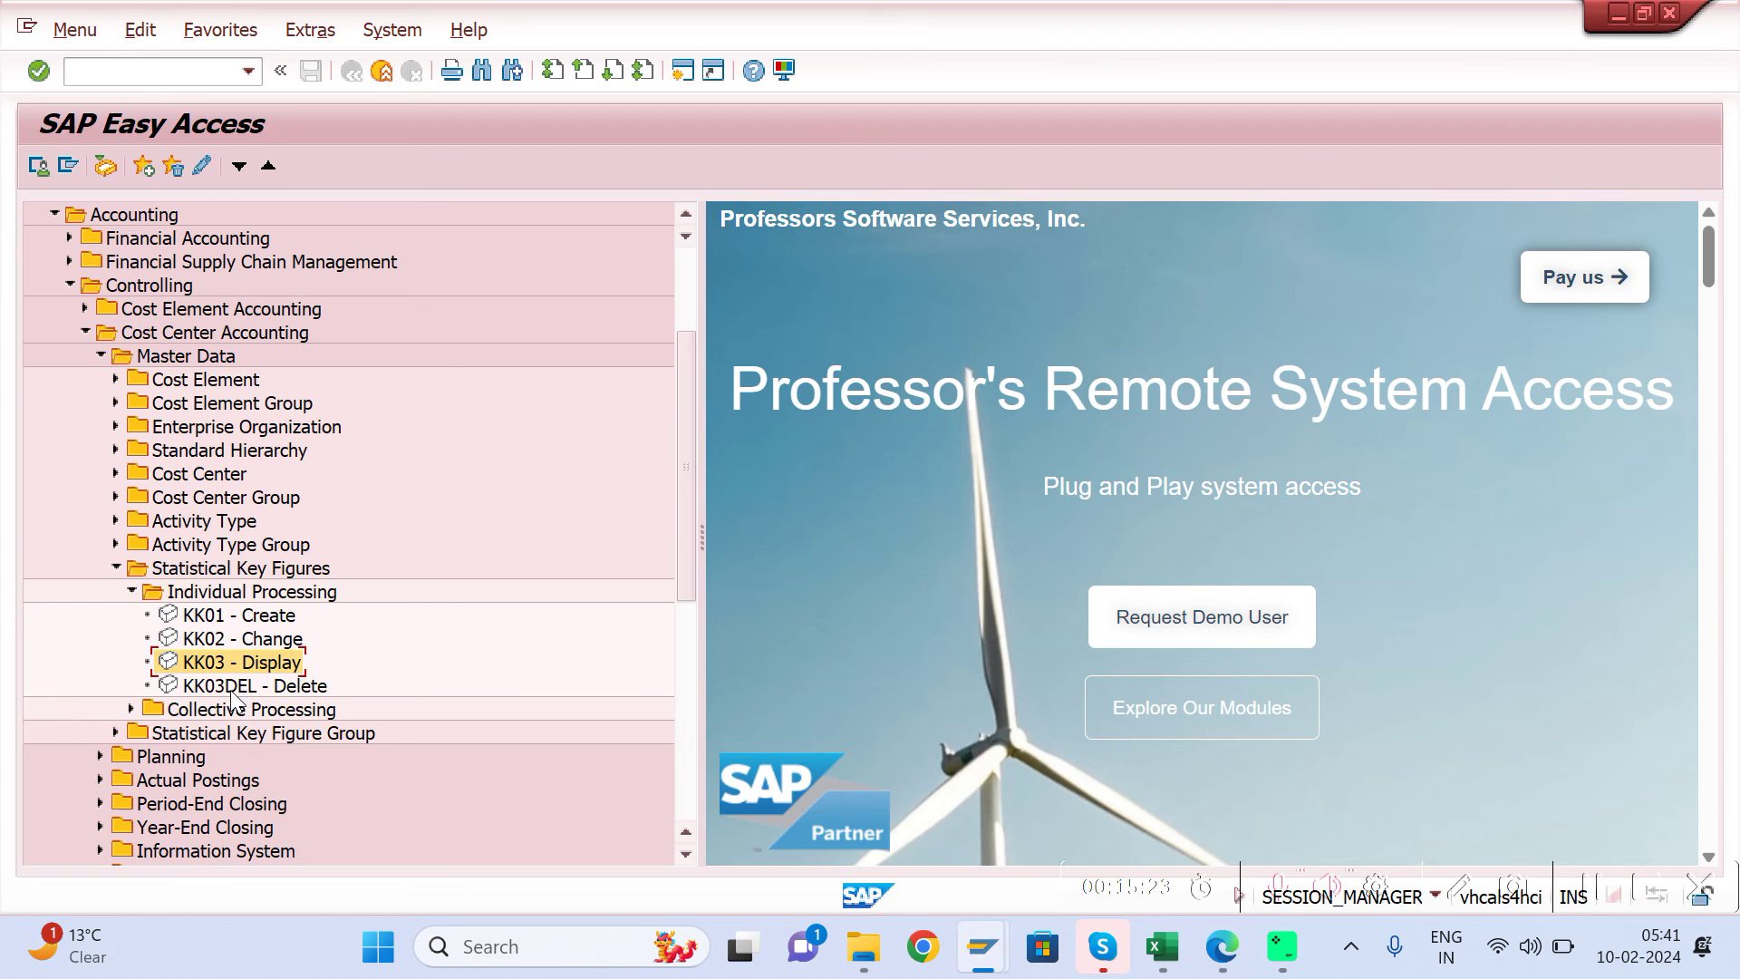
left_click(230, 691)
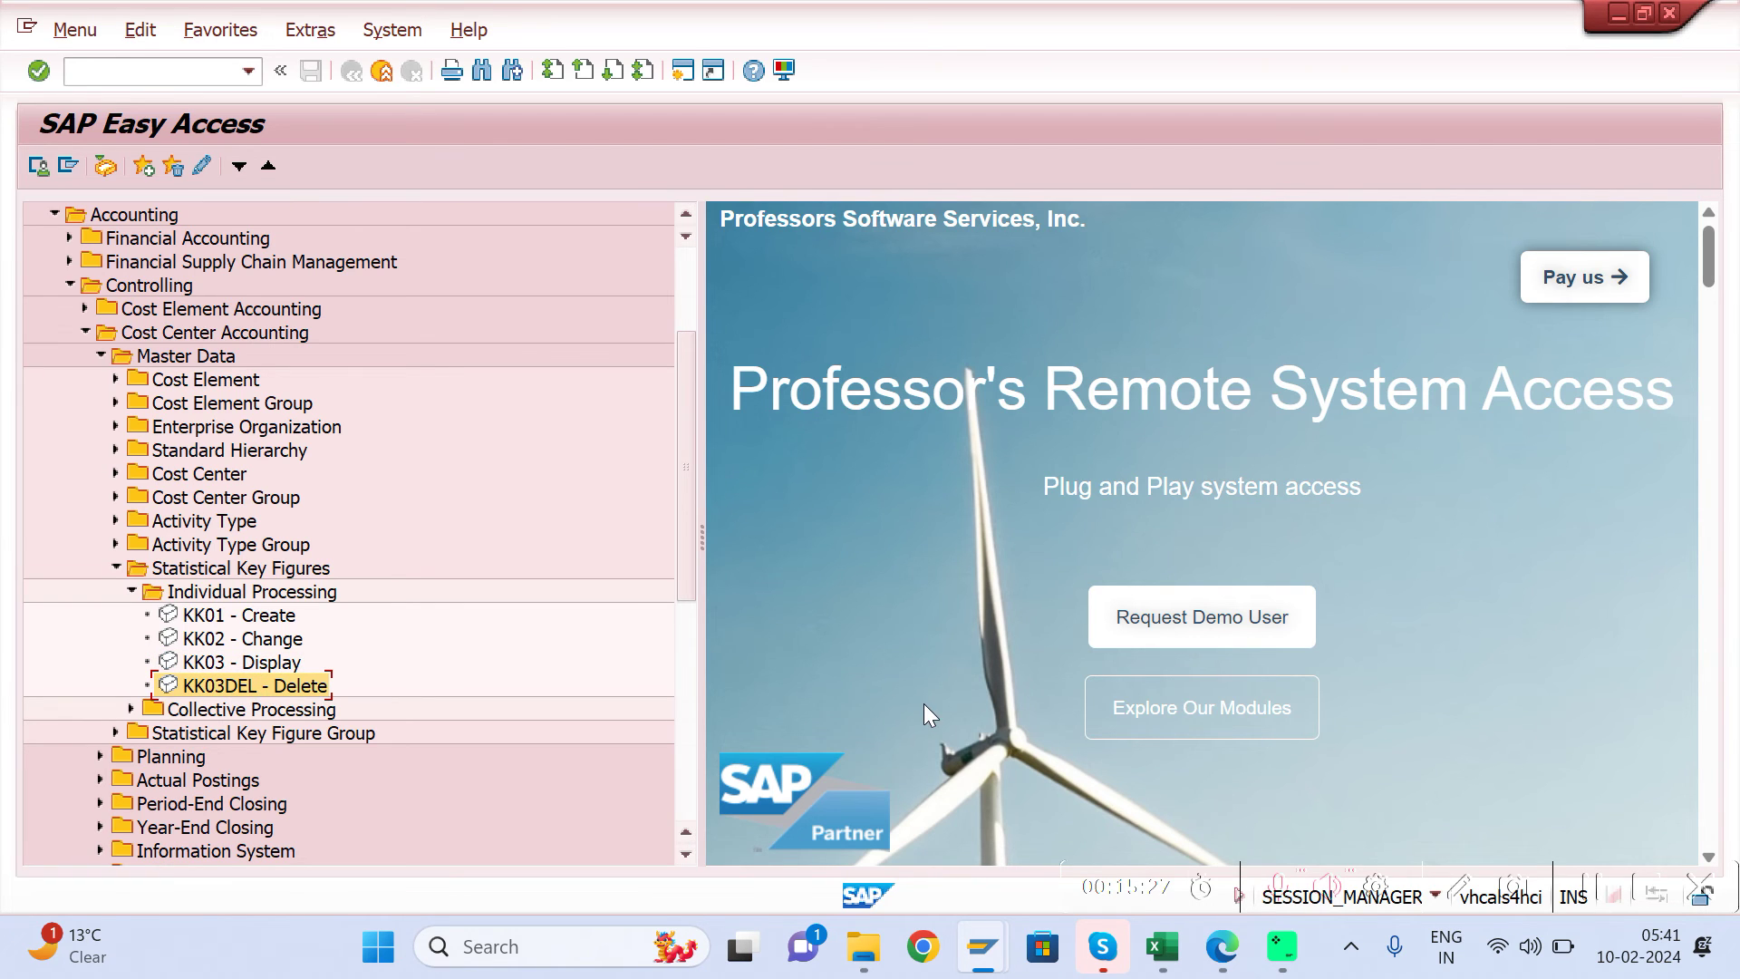
left_click(1221, 946)
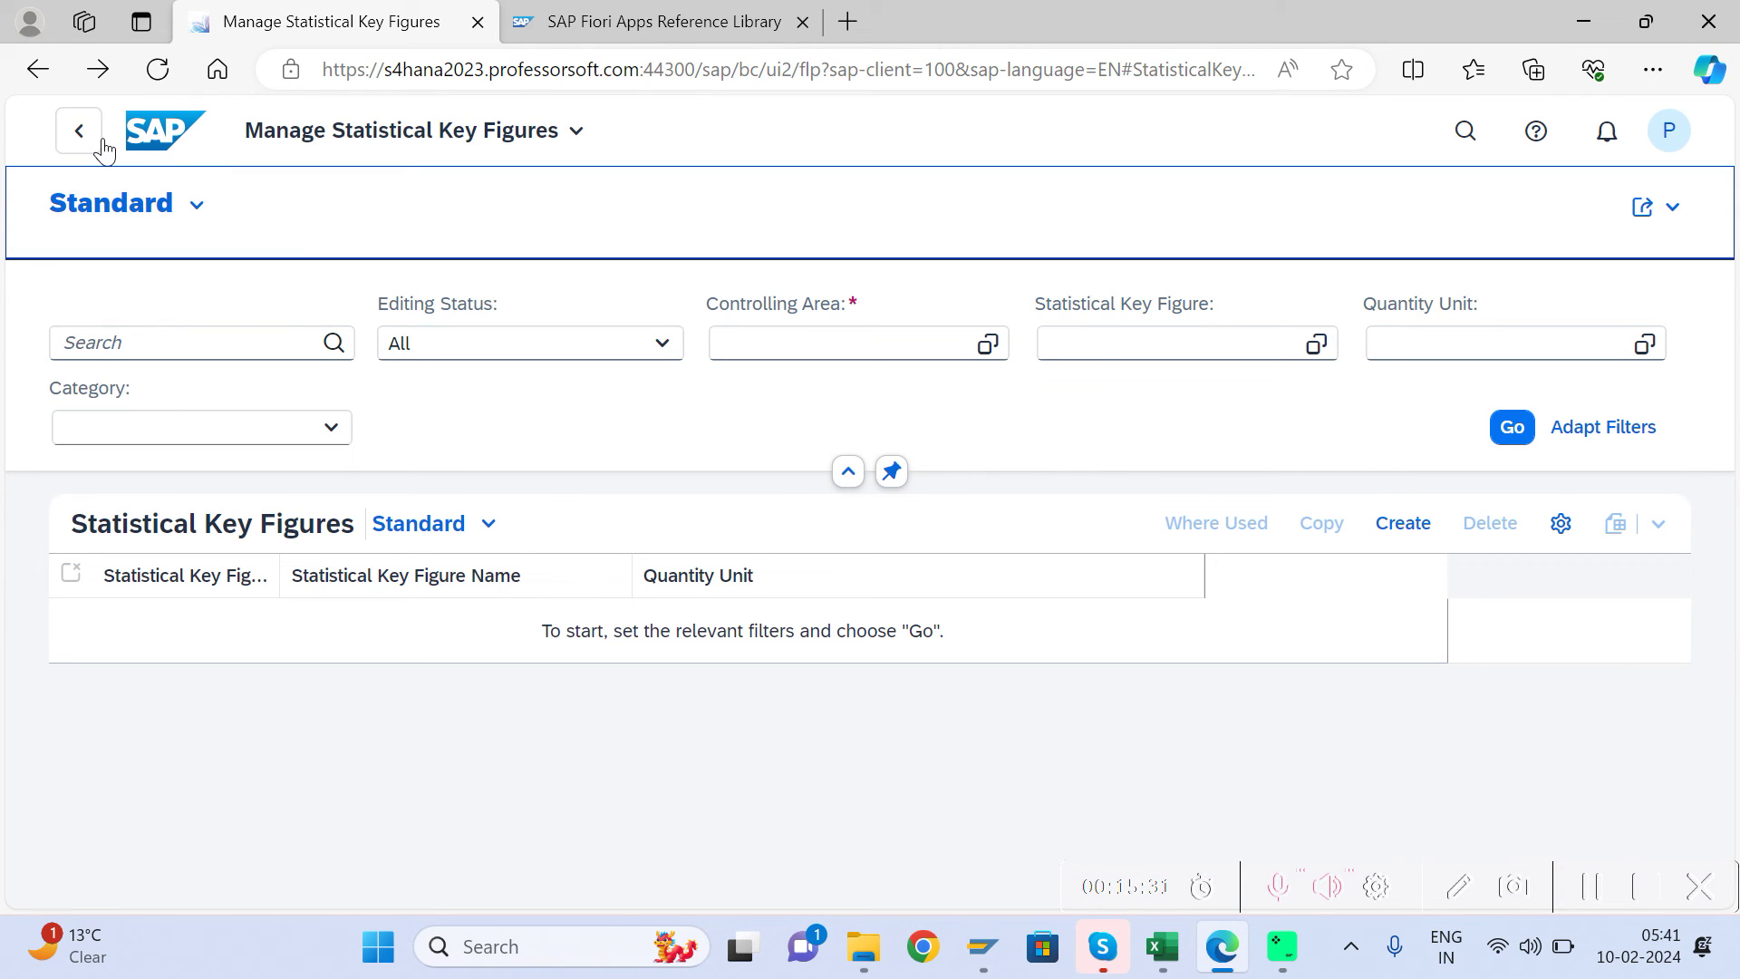
Step: Search 'MANAGE' in Fiori and open Manage Statistical Key Figures
left_click(1461, 130)
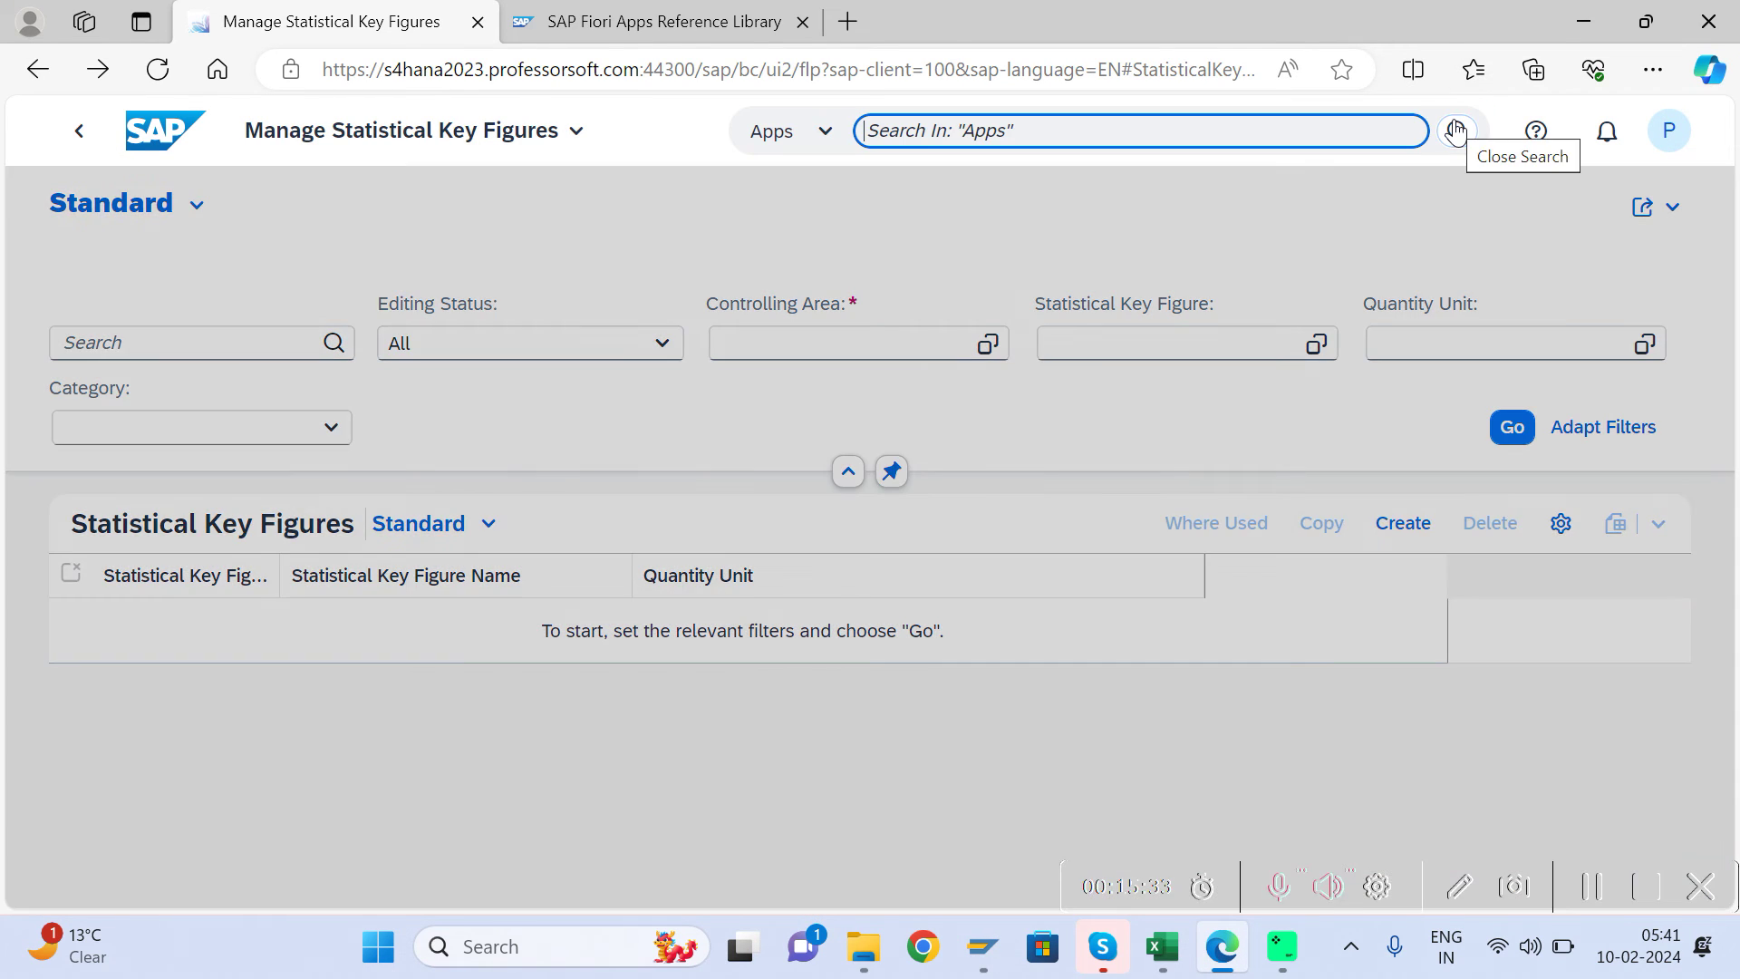
type("MANA")
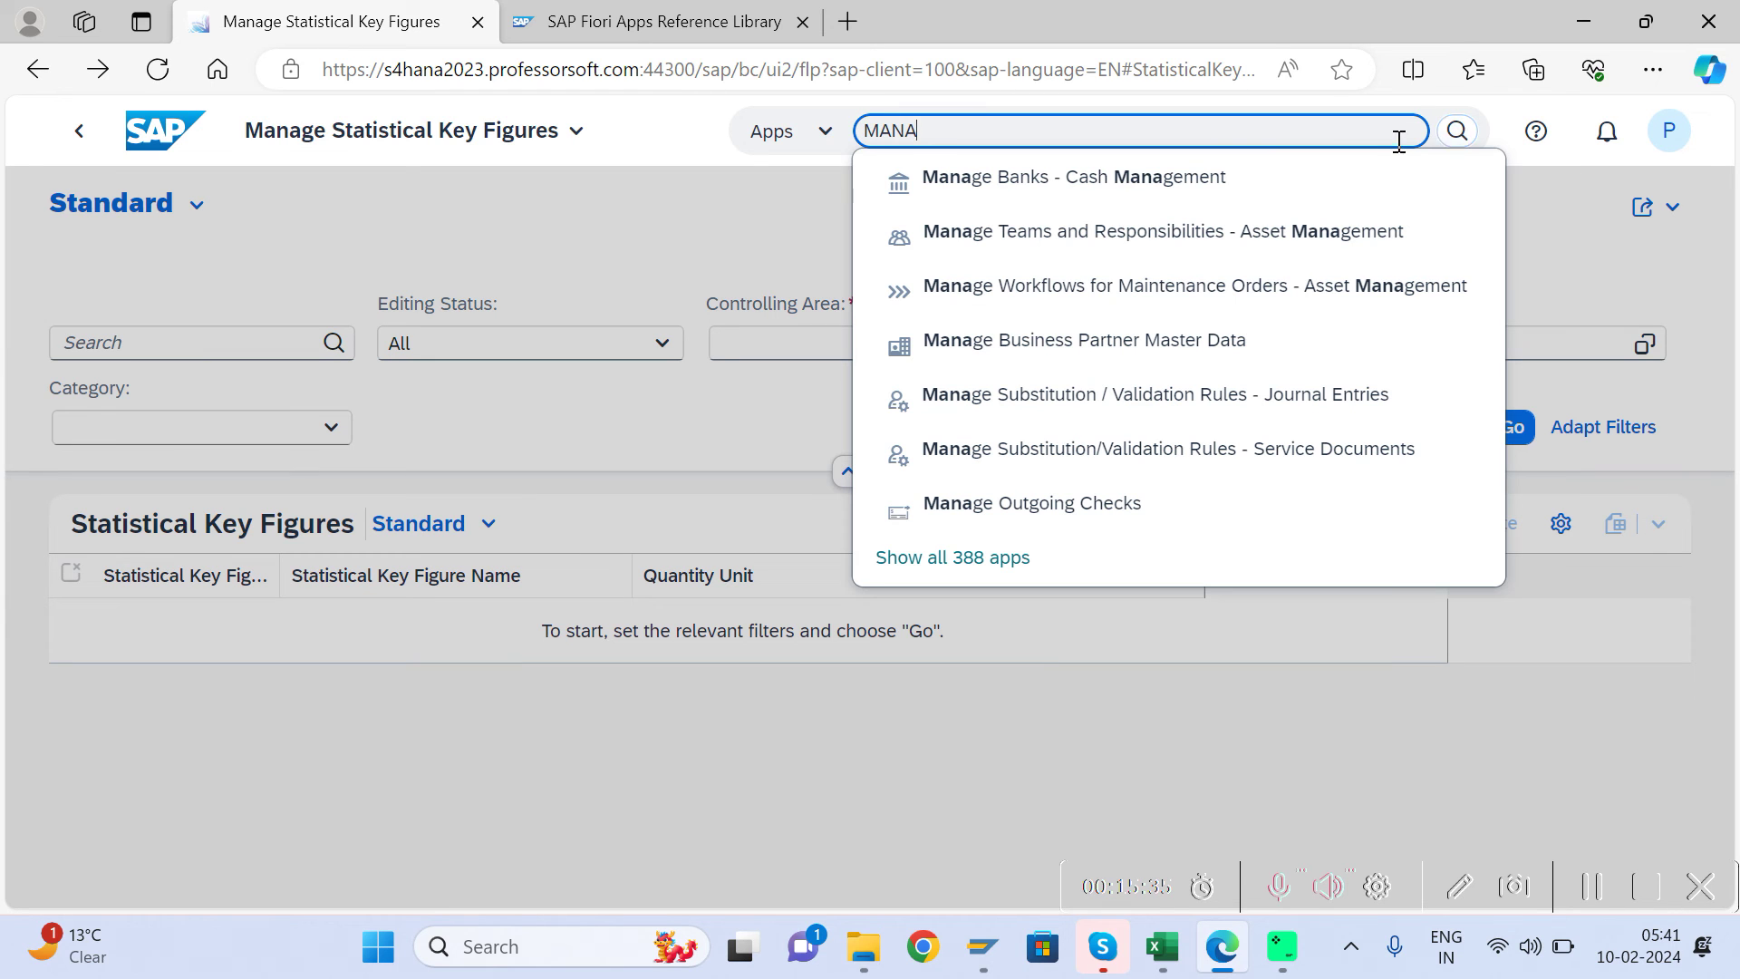
type("GE STA")
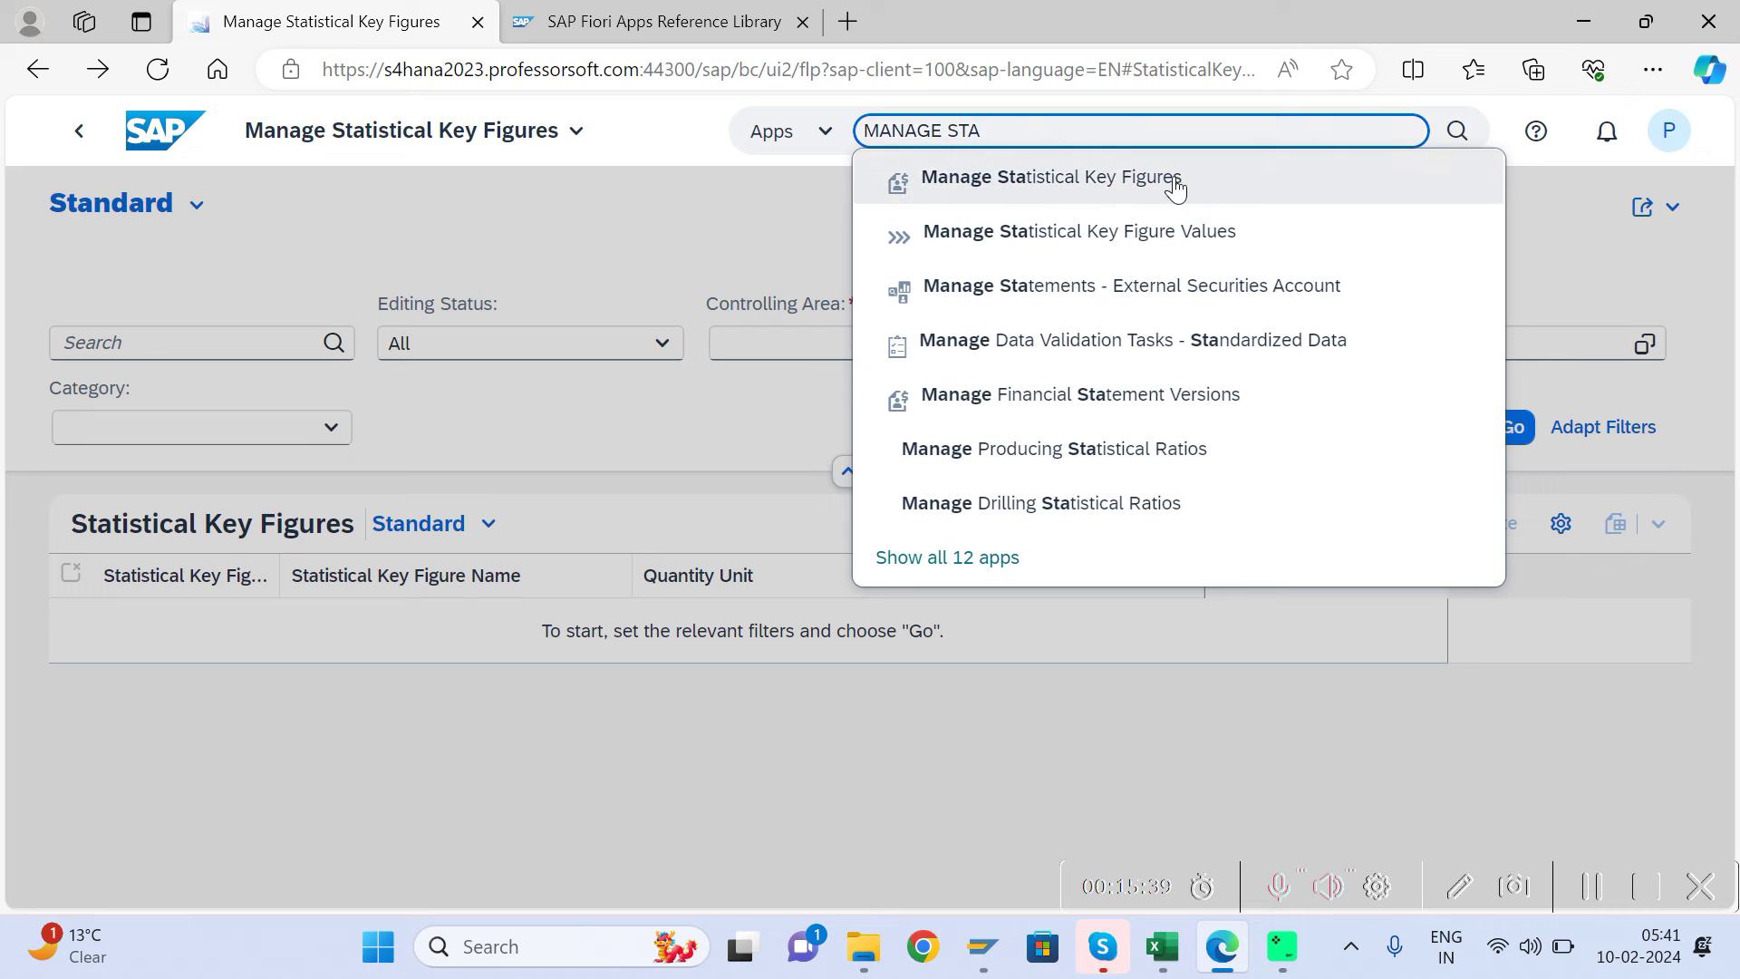
left_click(1008, 181)
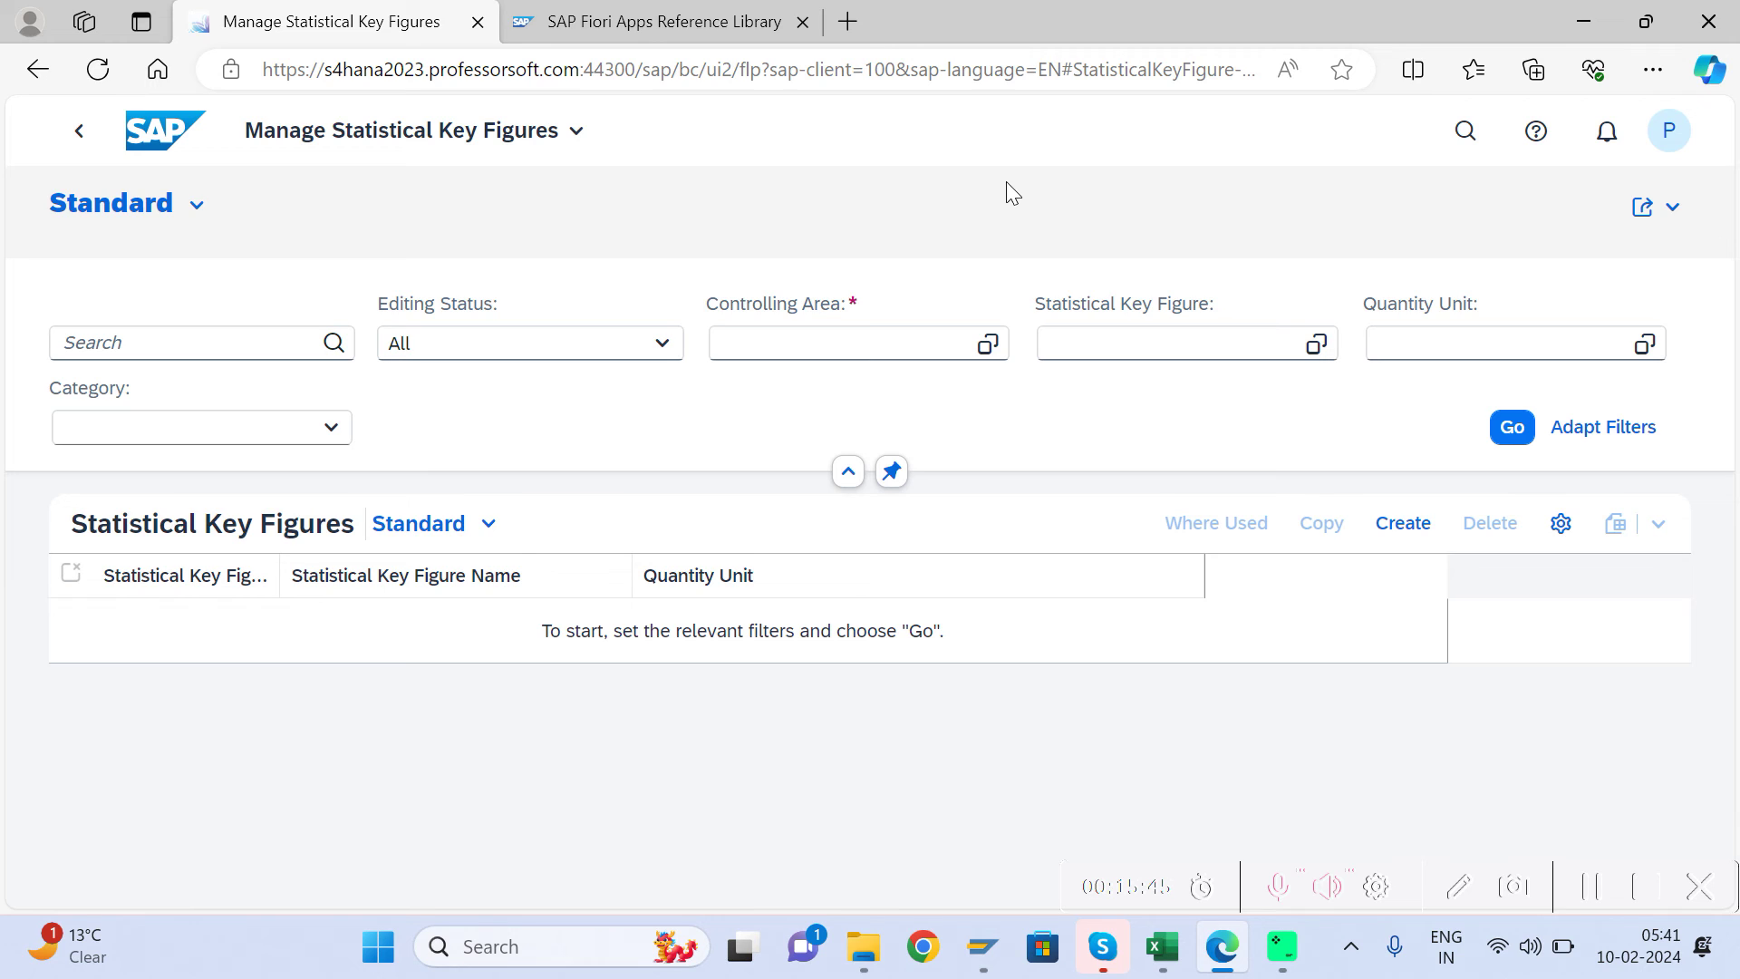
Step: Filter the key figure list to controlling area APCA, showing AREA, EMPL and POWR
left_click(758, 337)
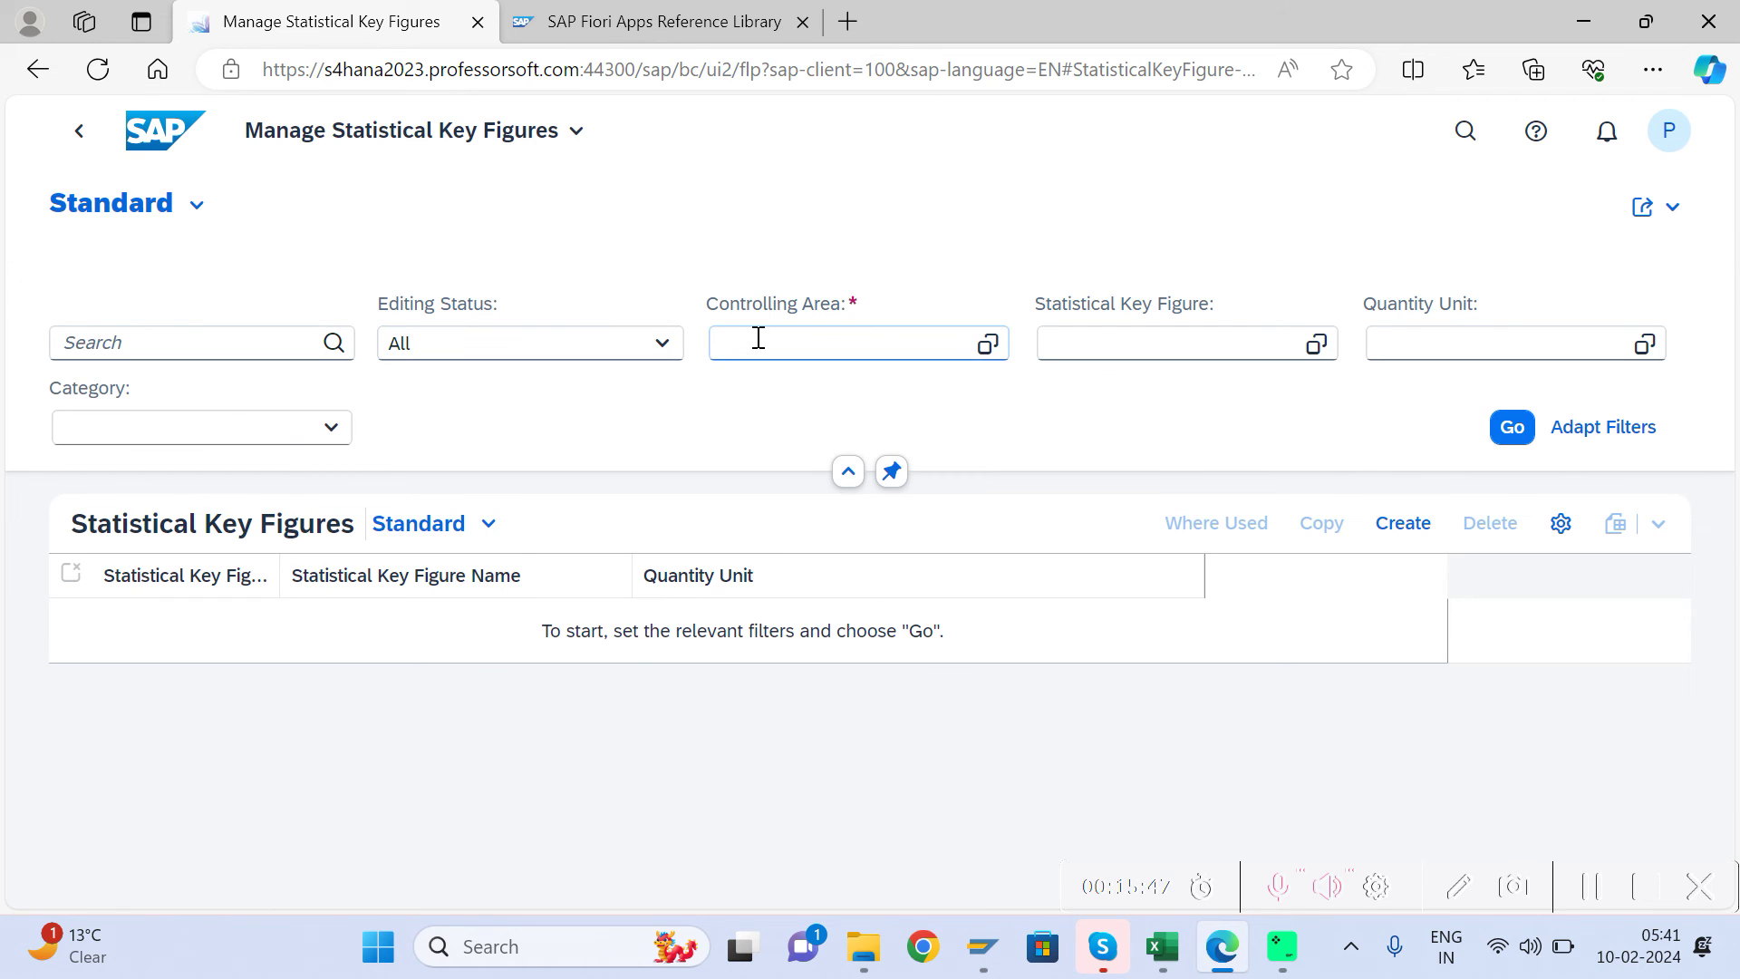
left_click(758, 337)
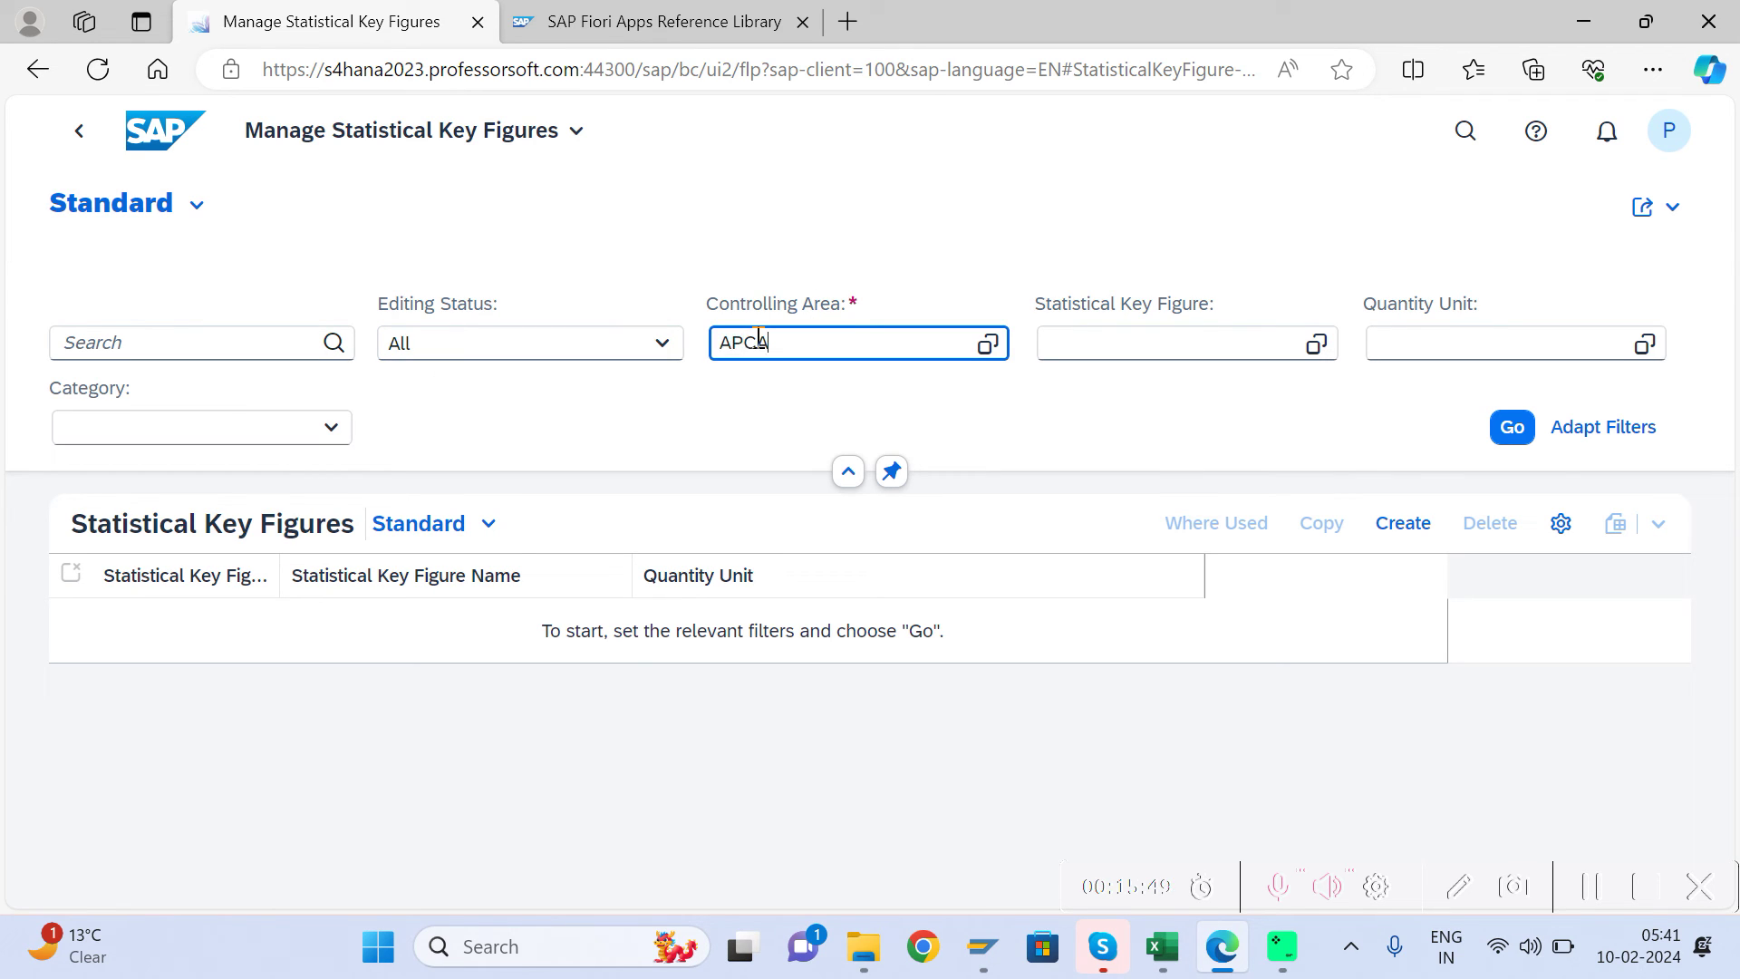
left_click(766, 437)
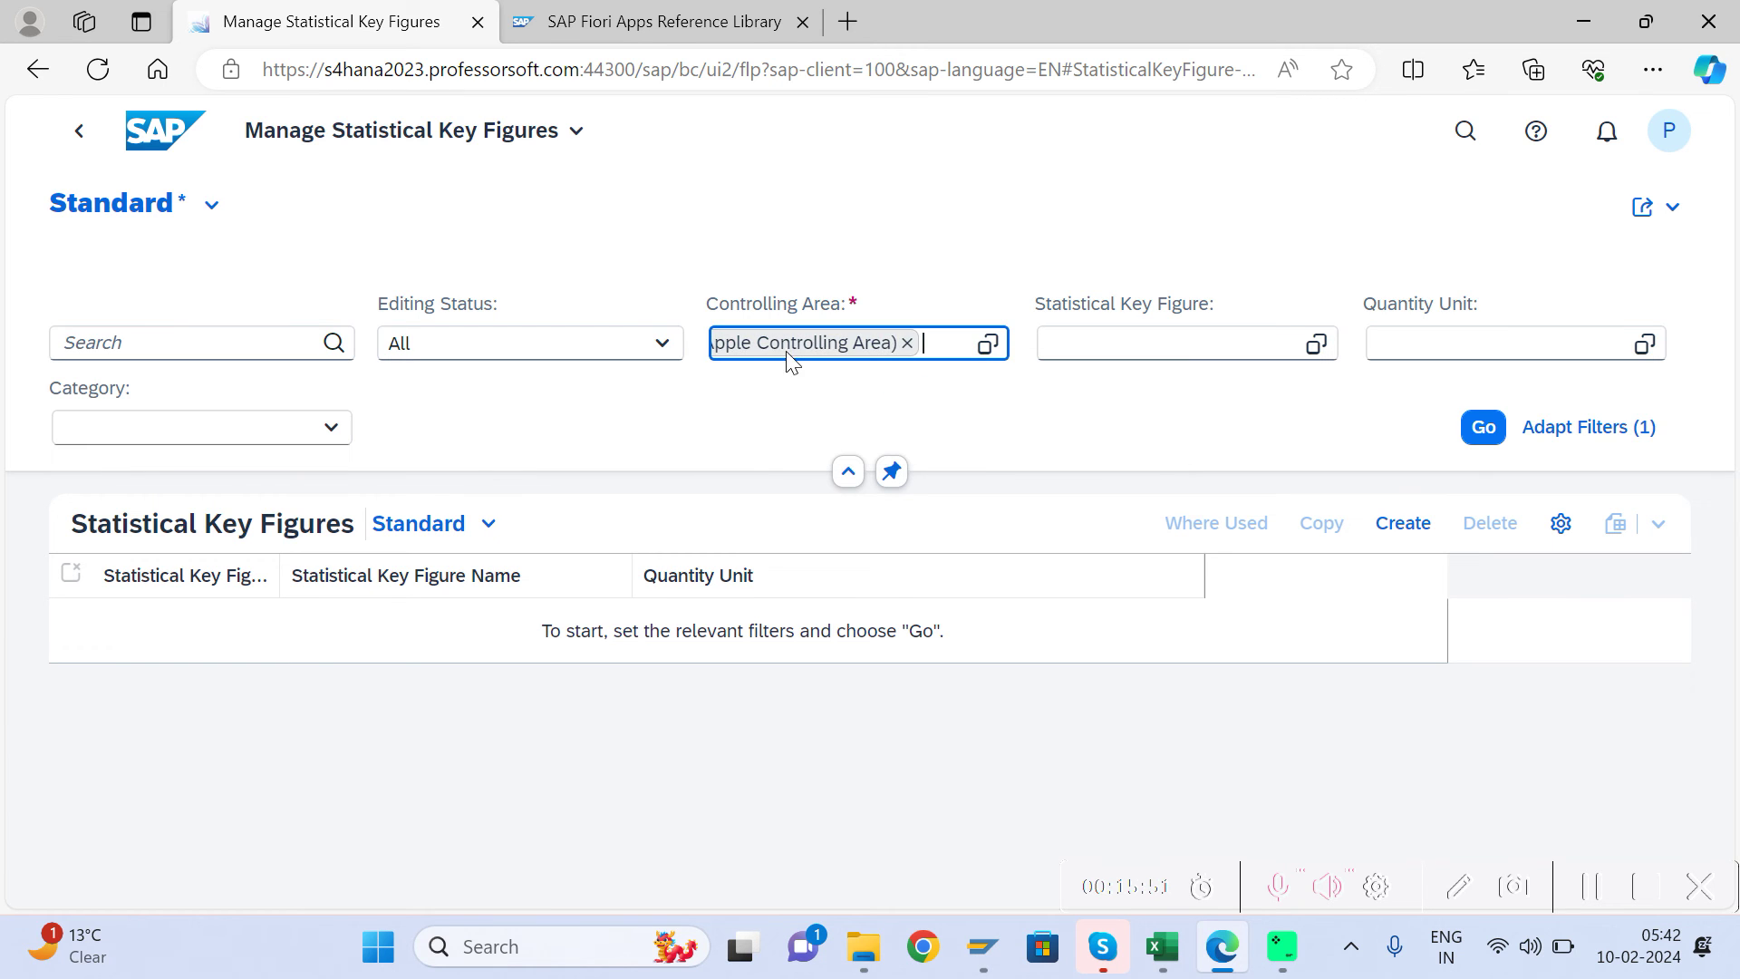
left_click(1477, 430)
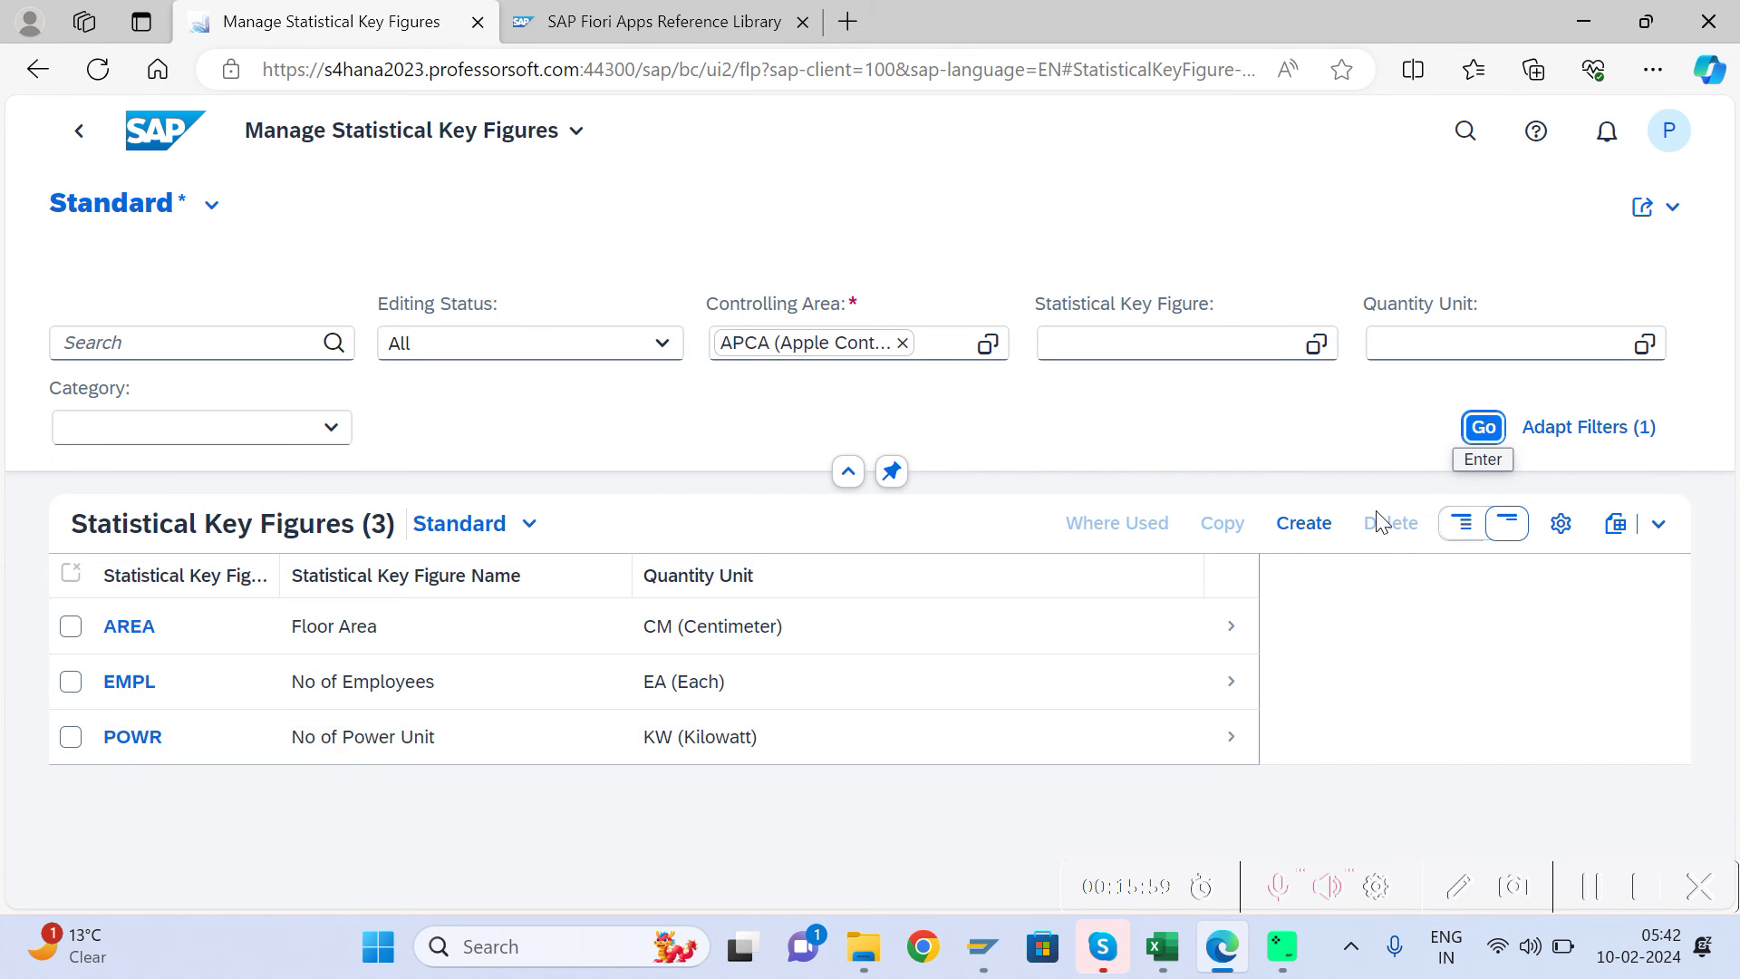
left_click(1318, 527)
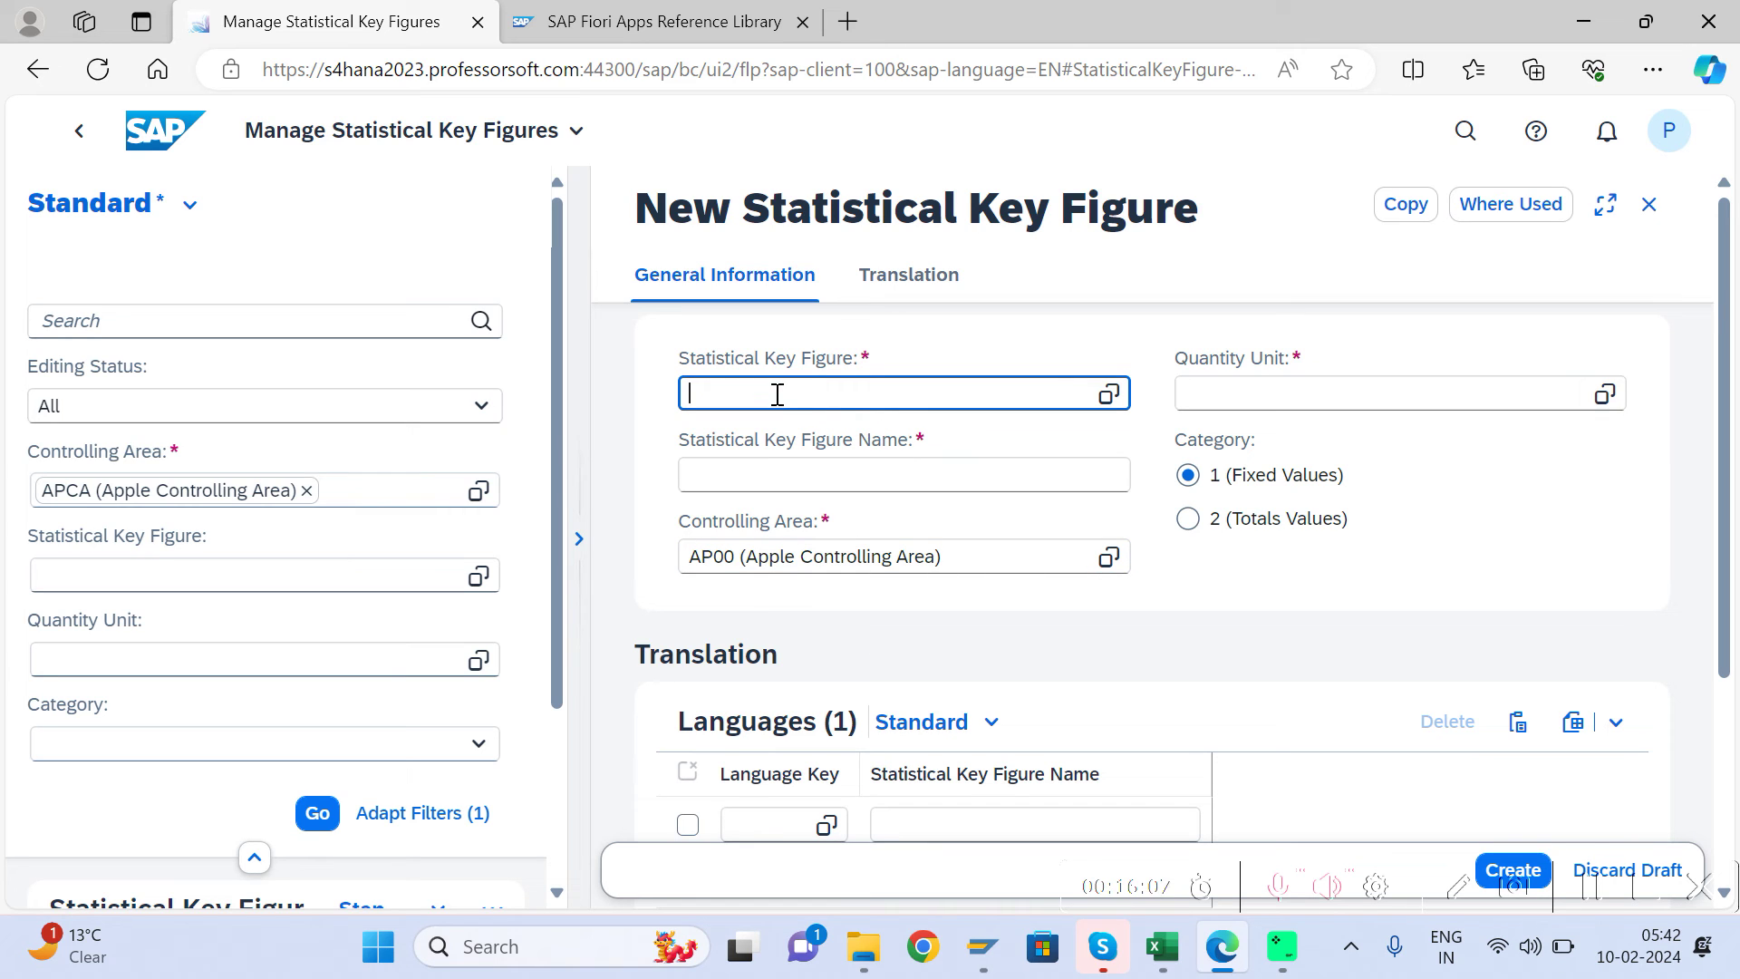
Step: Inspect the Quantity Unit and Name fields of the blank form, then return to SAP Easy Access
left_click(1203, 396)
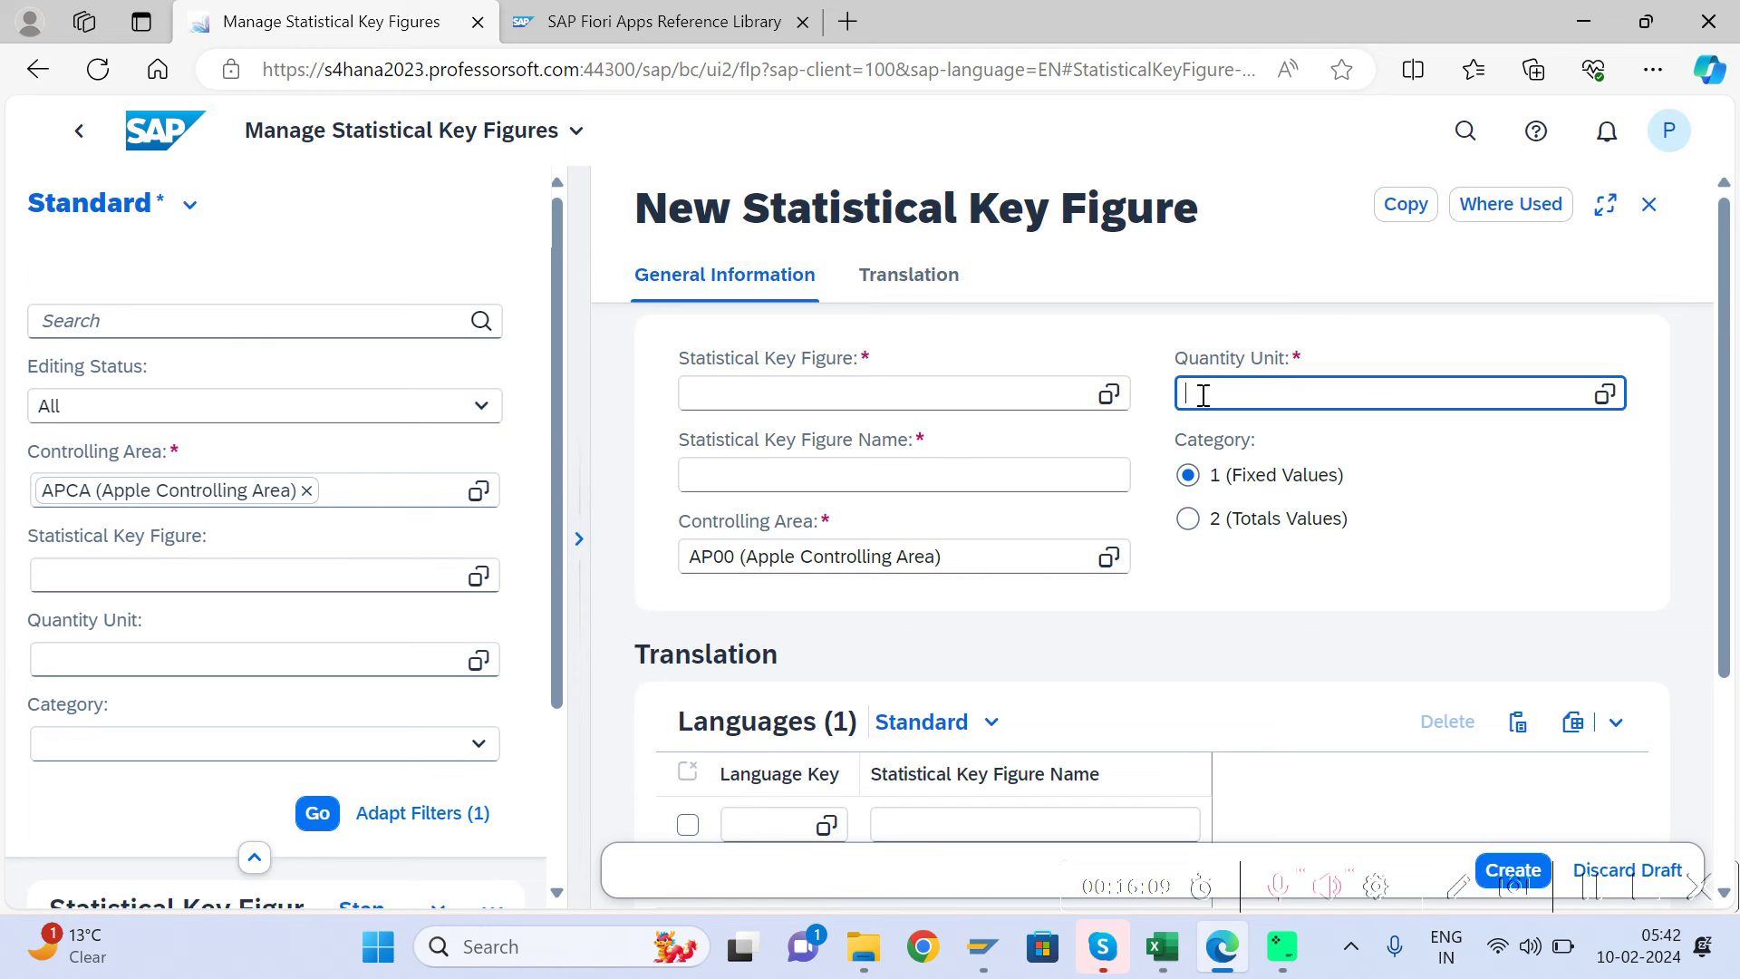
left_click(775, 471)
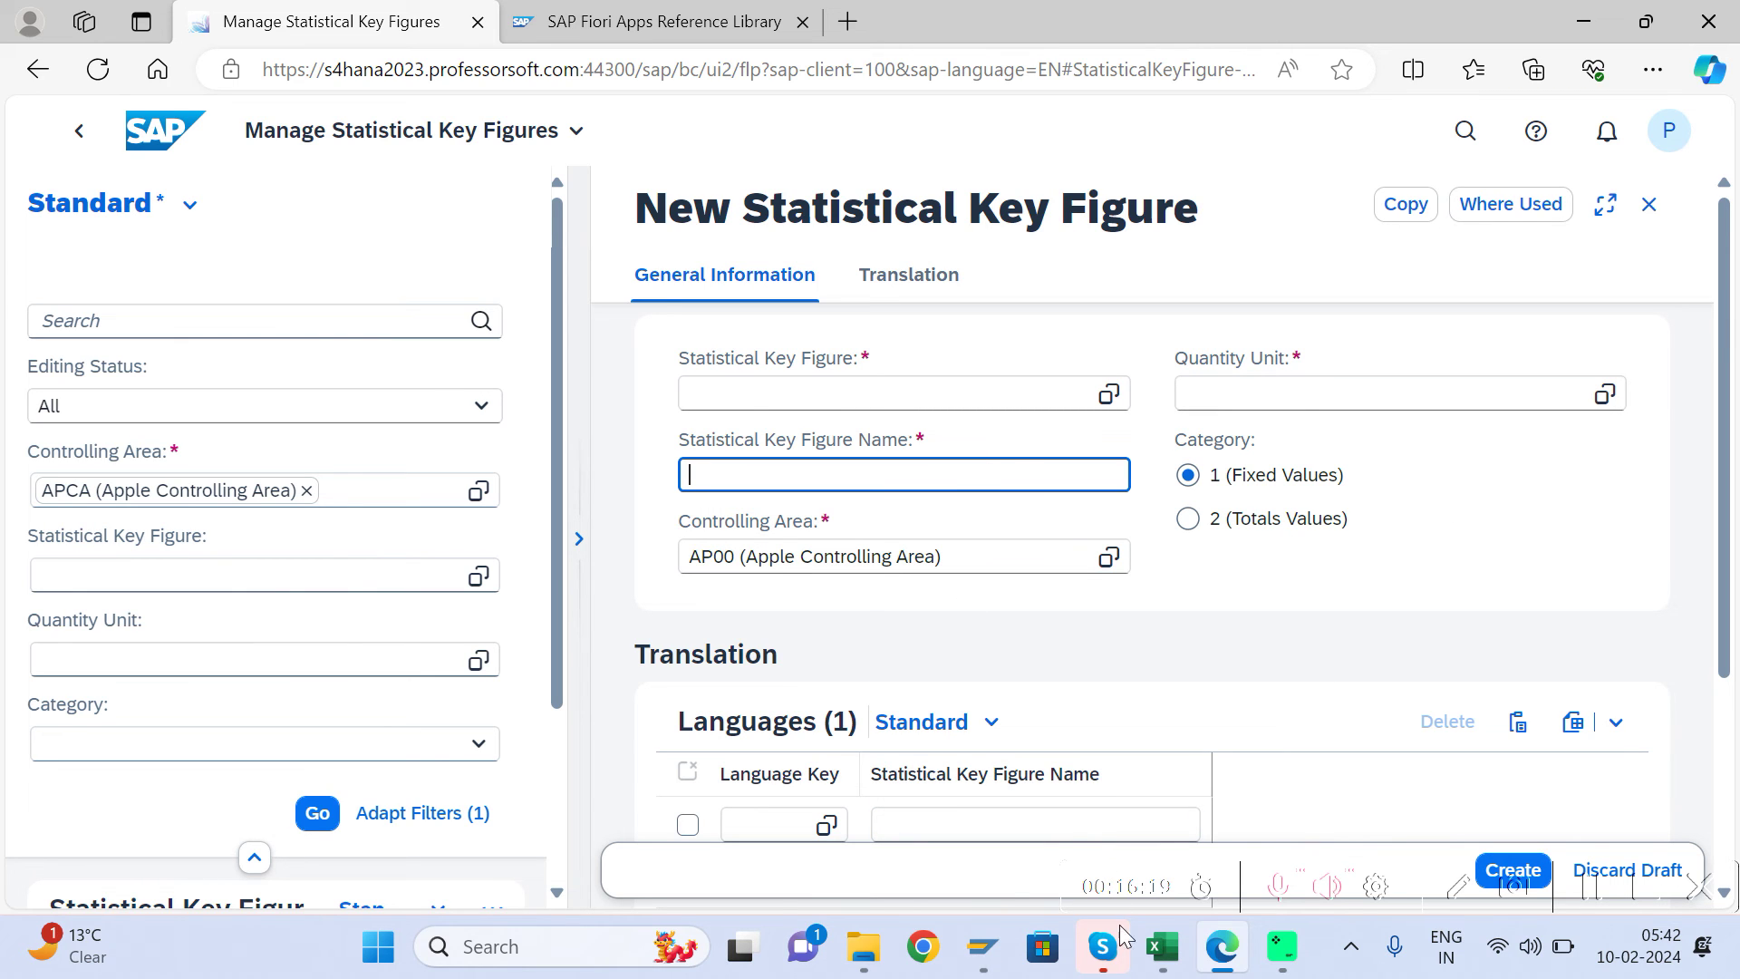
mouse_move(994, 954)
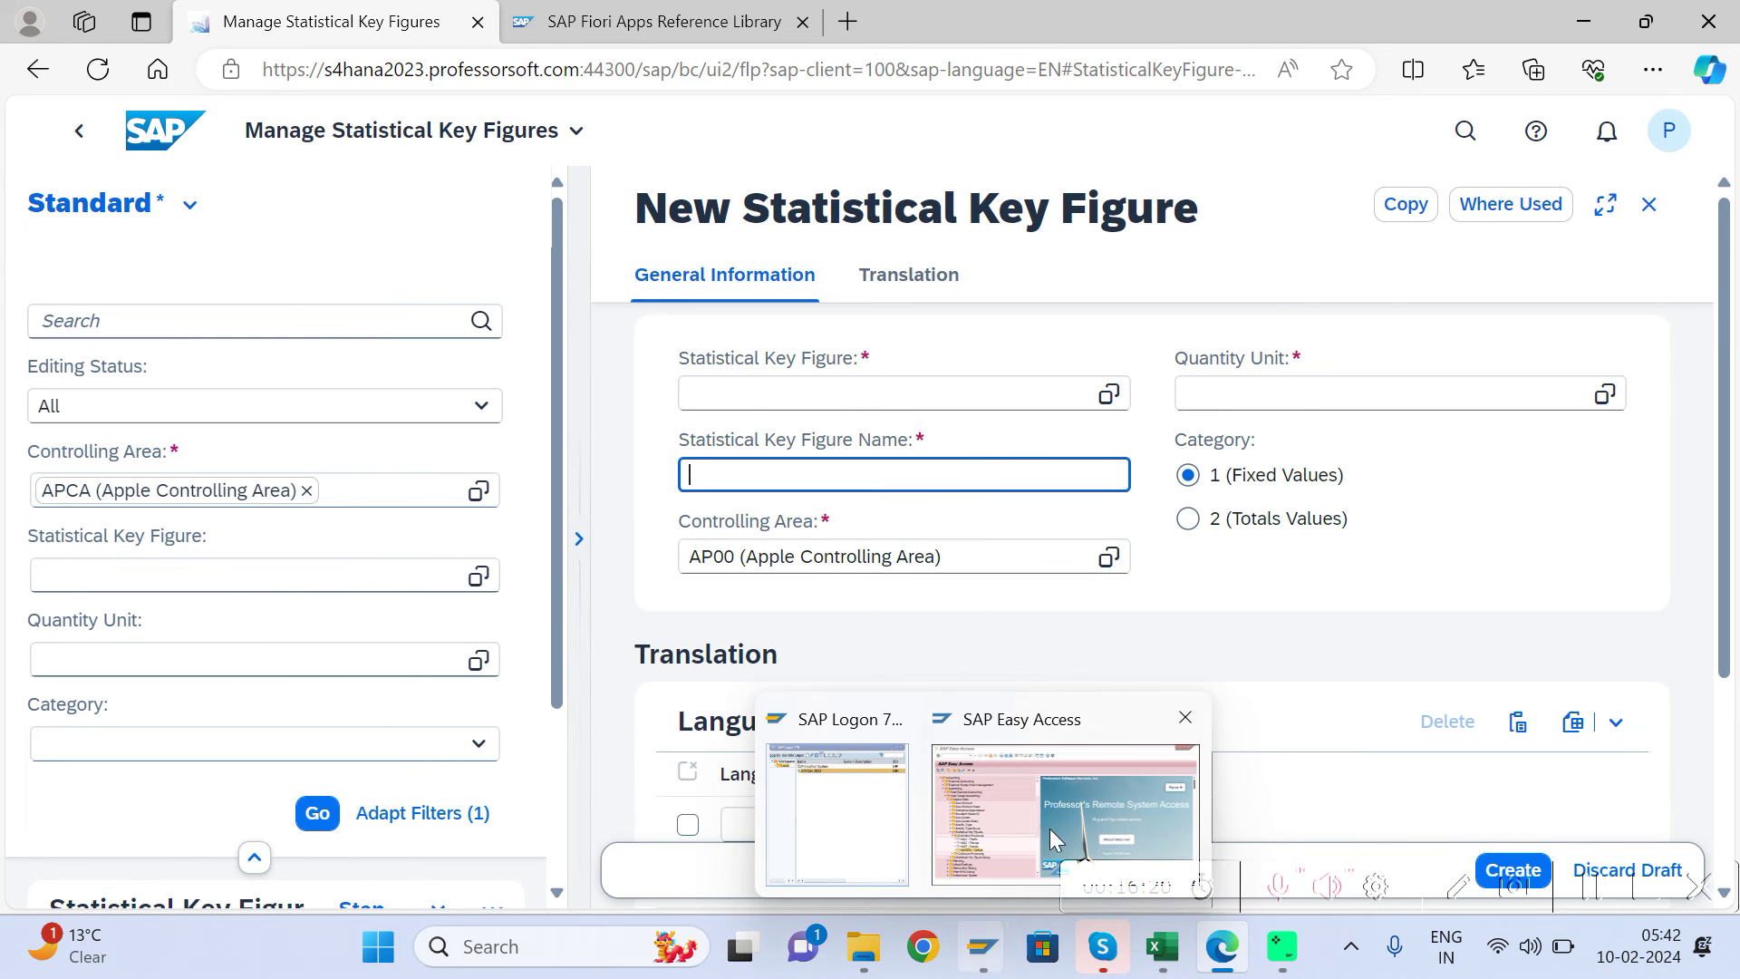
left_click(1071, 781)
Step: In Excel's Controlling sheet, review the EMP, NO OF POWER UNITS and AREA figures per department
left_click(1179, 968)
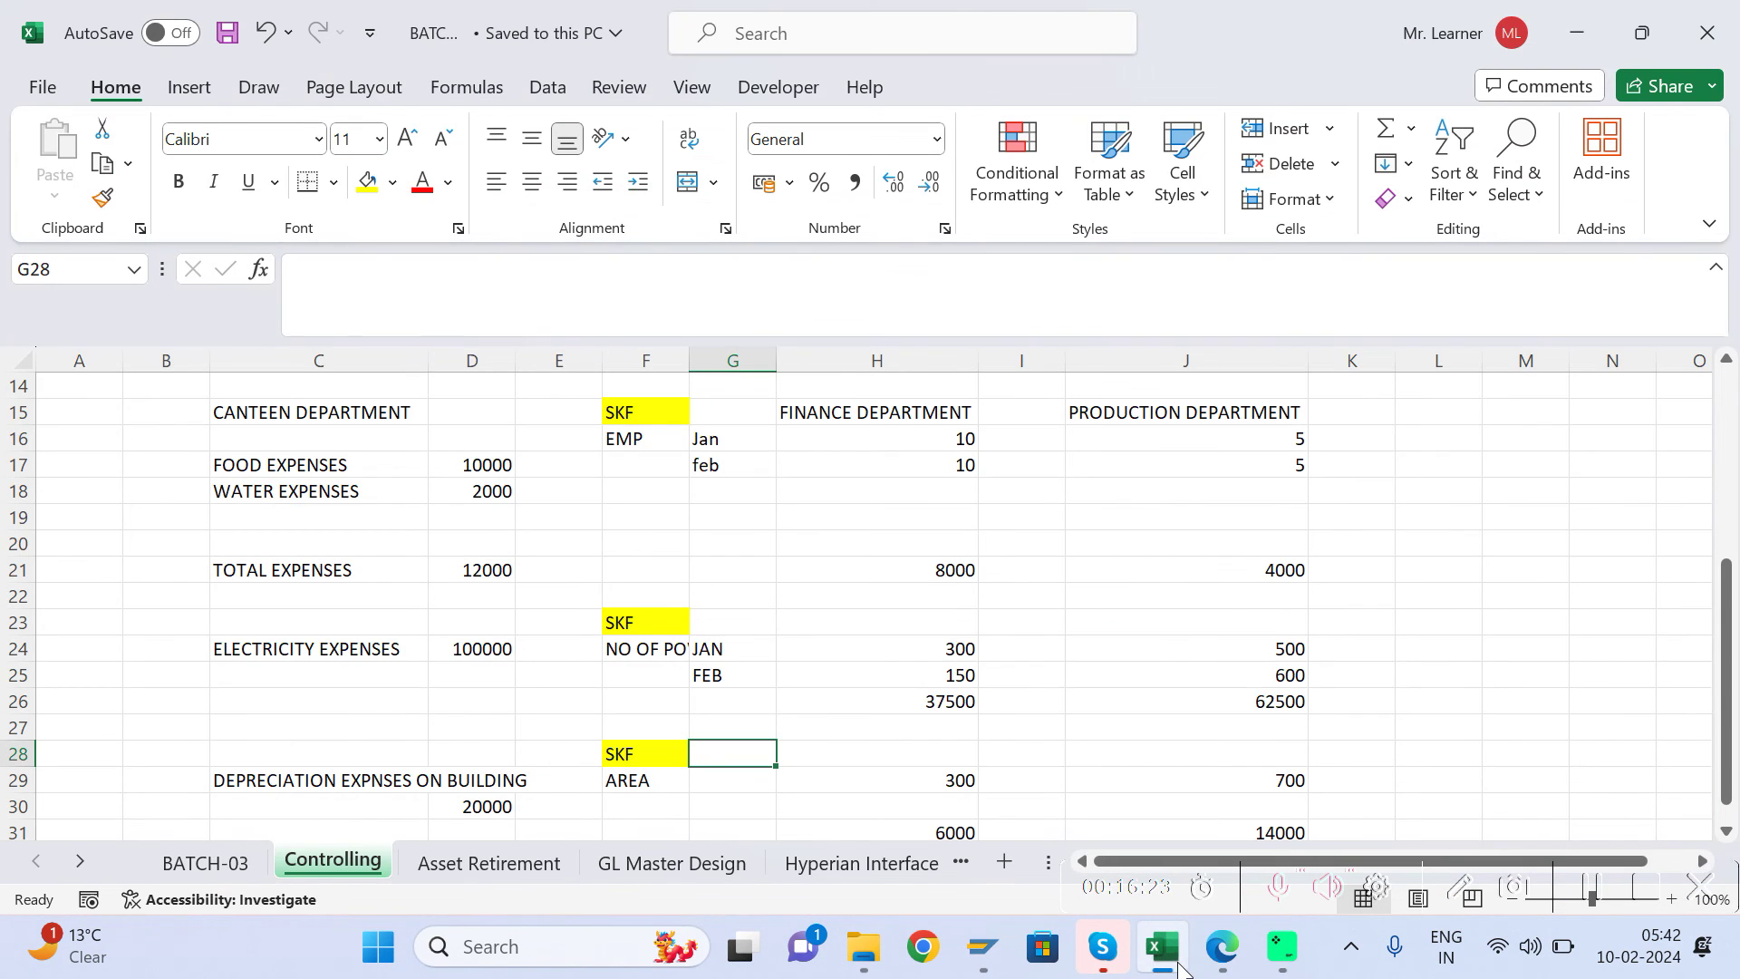
left_click(1010, 658)
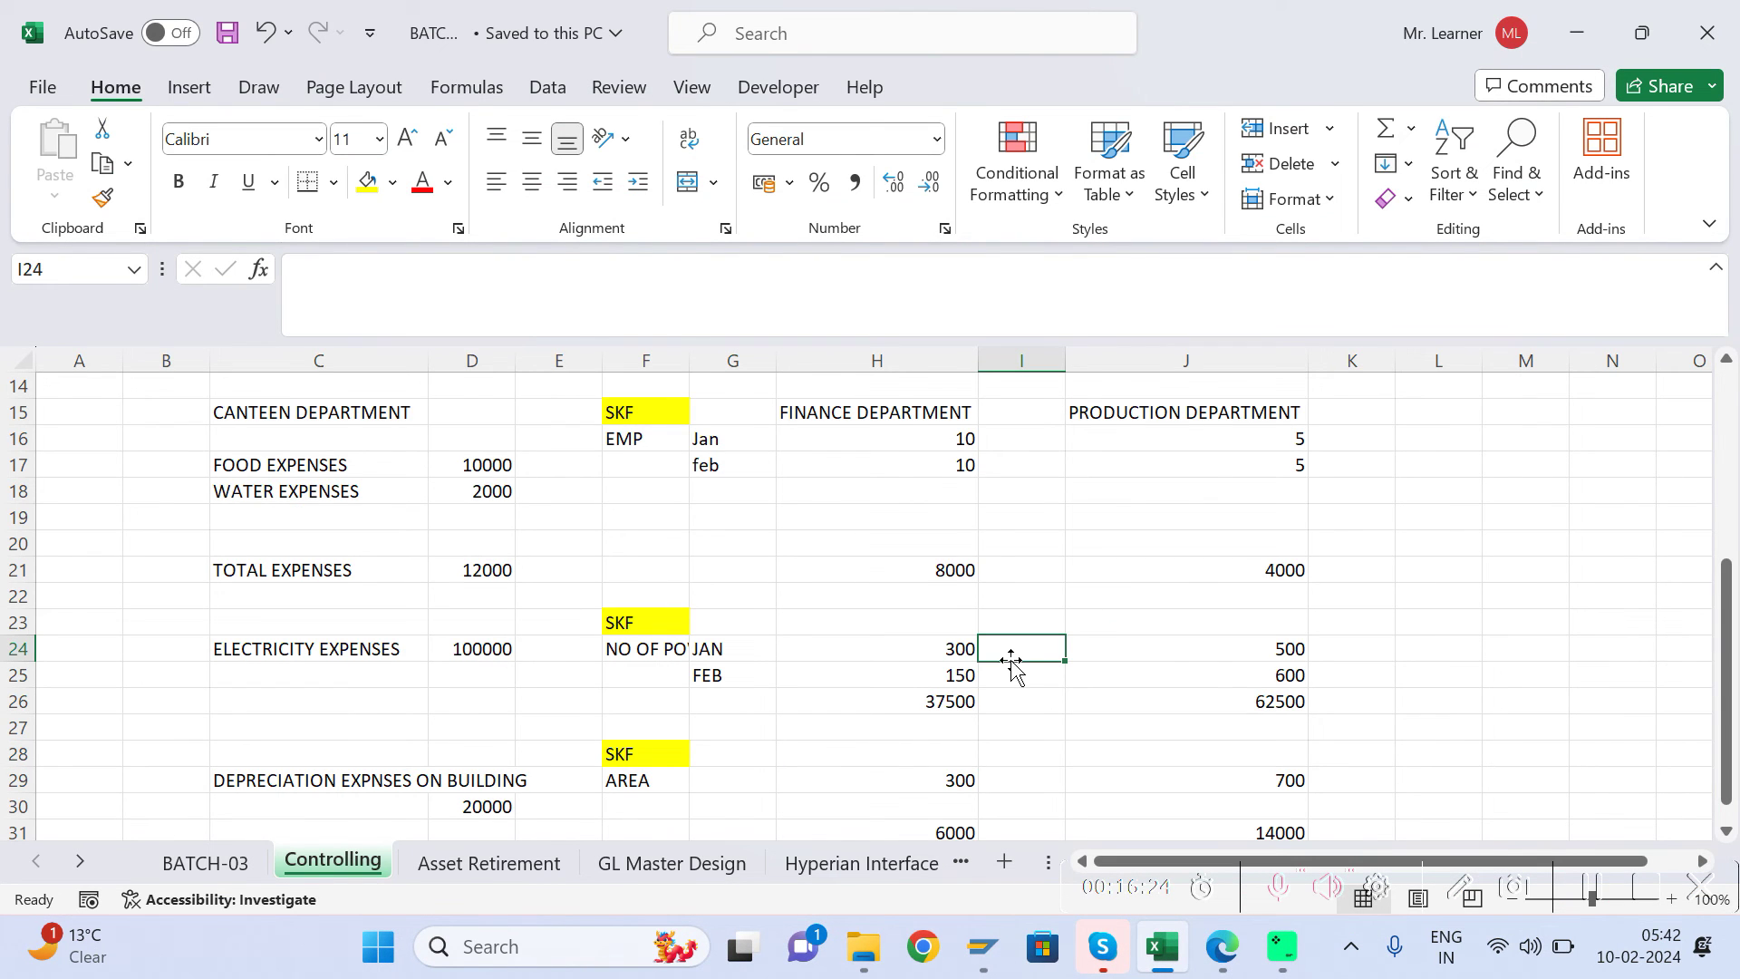
left_click(959, 439)
left_click(1274, 436)
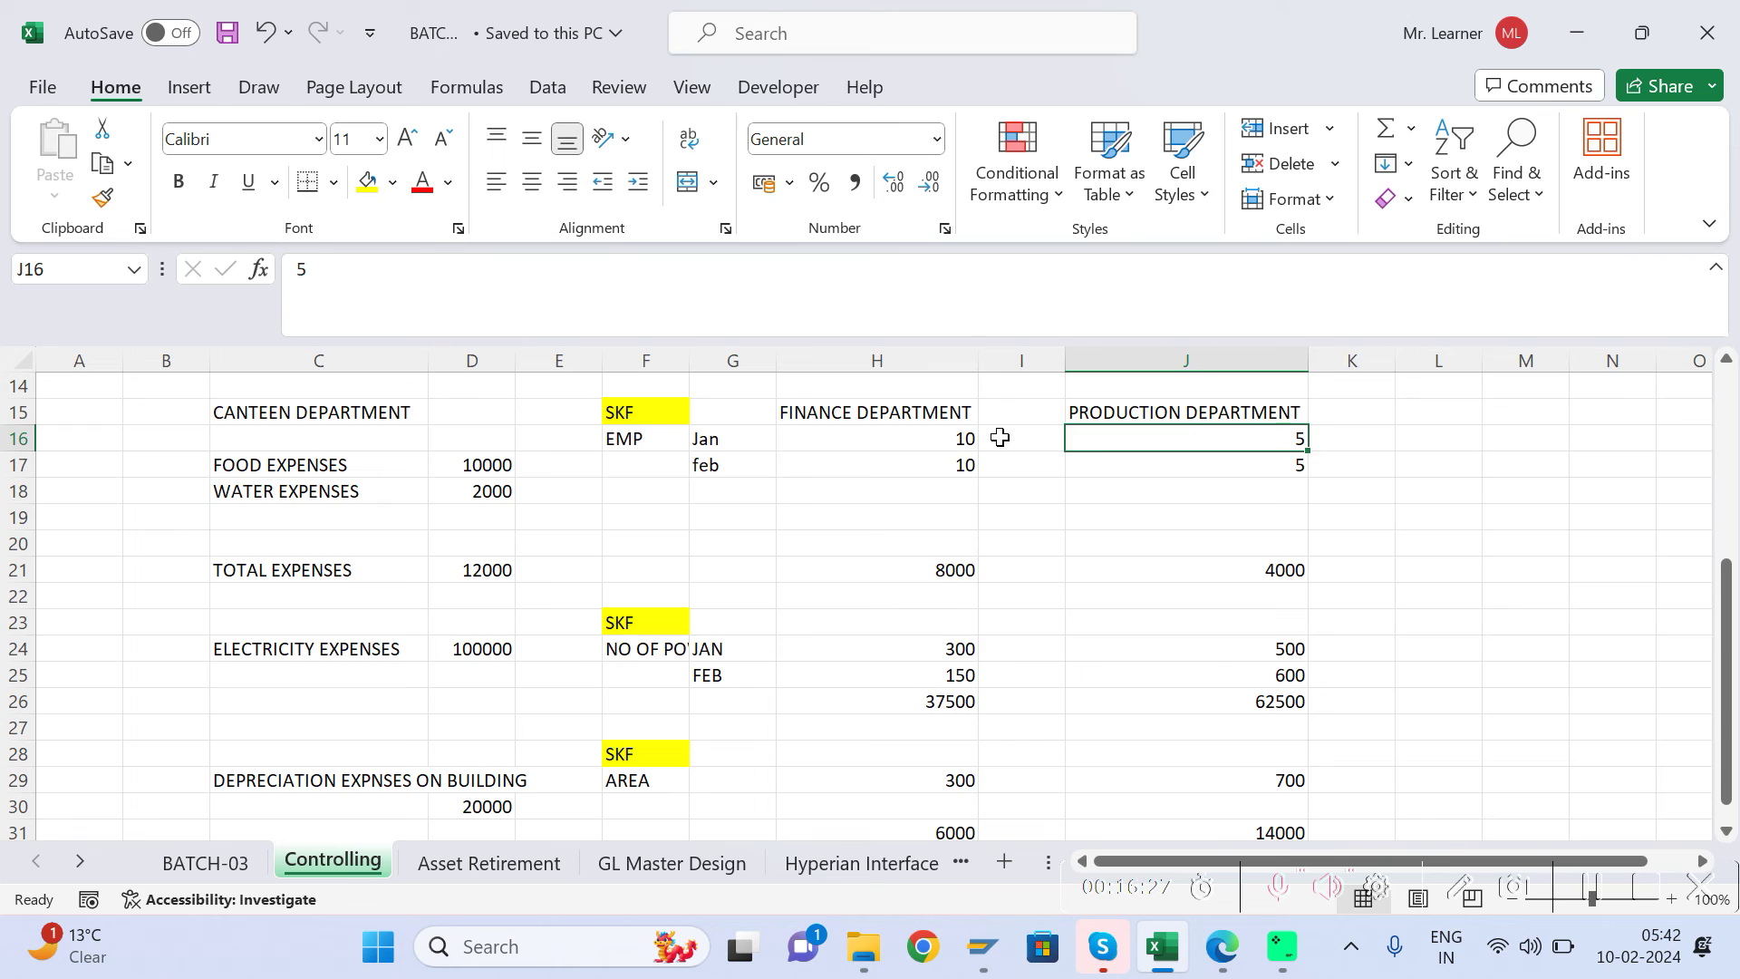
left_click(965, 439)
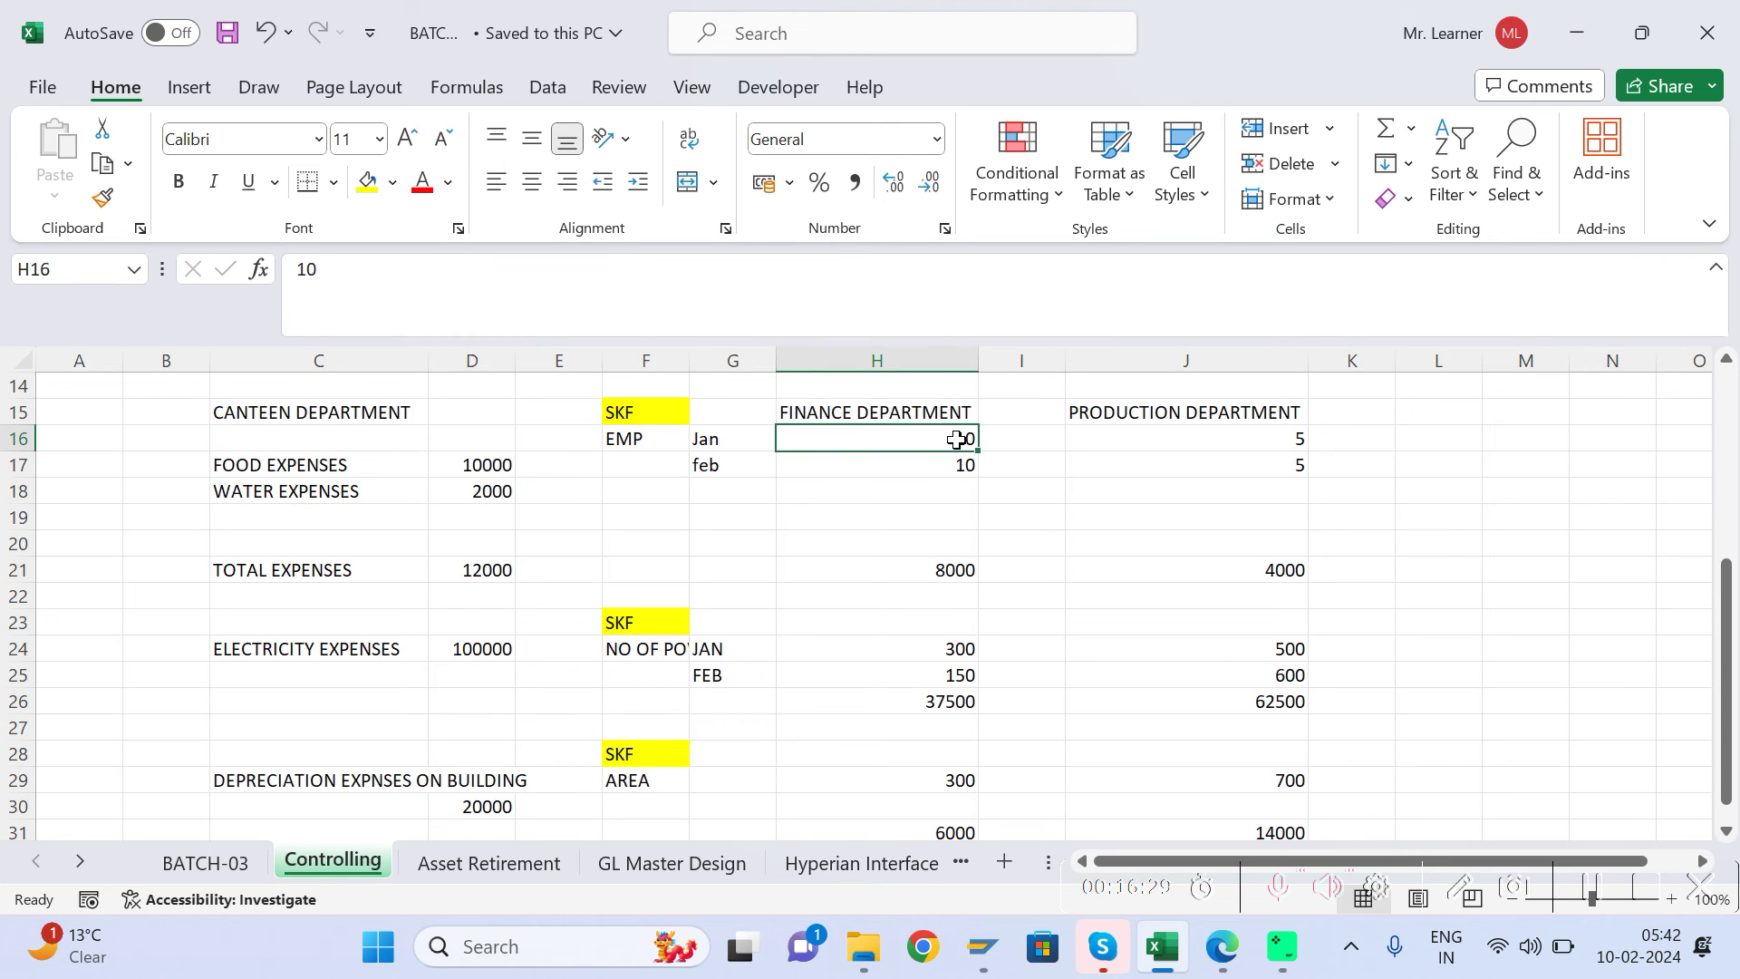
left_click(641, 435)
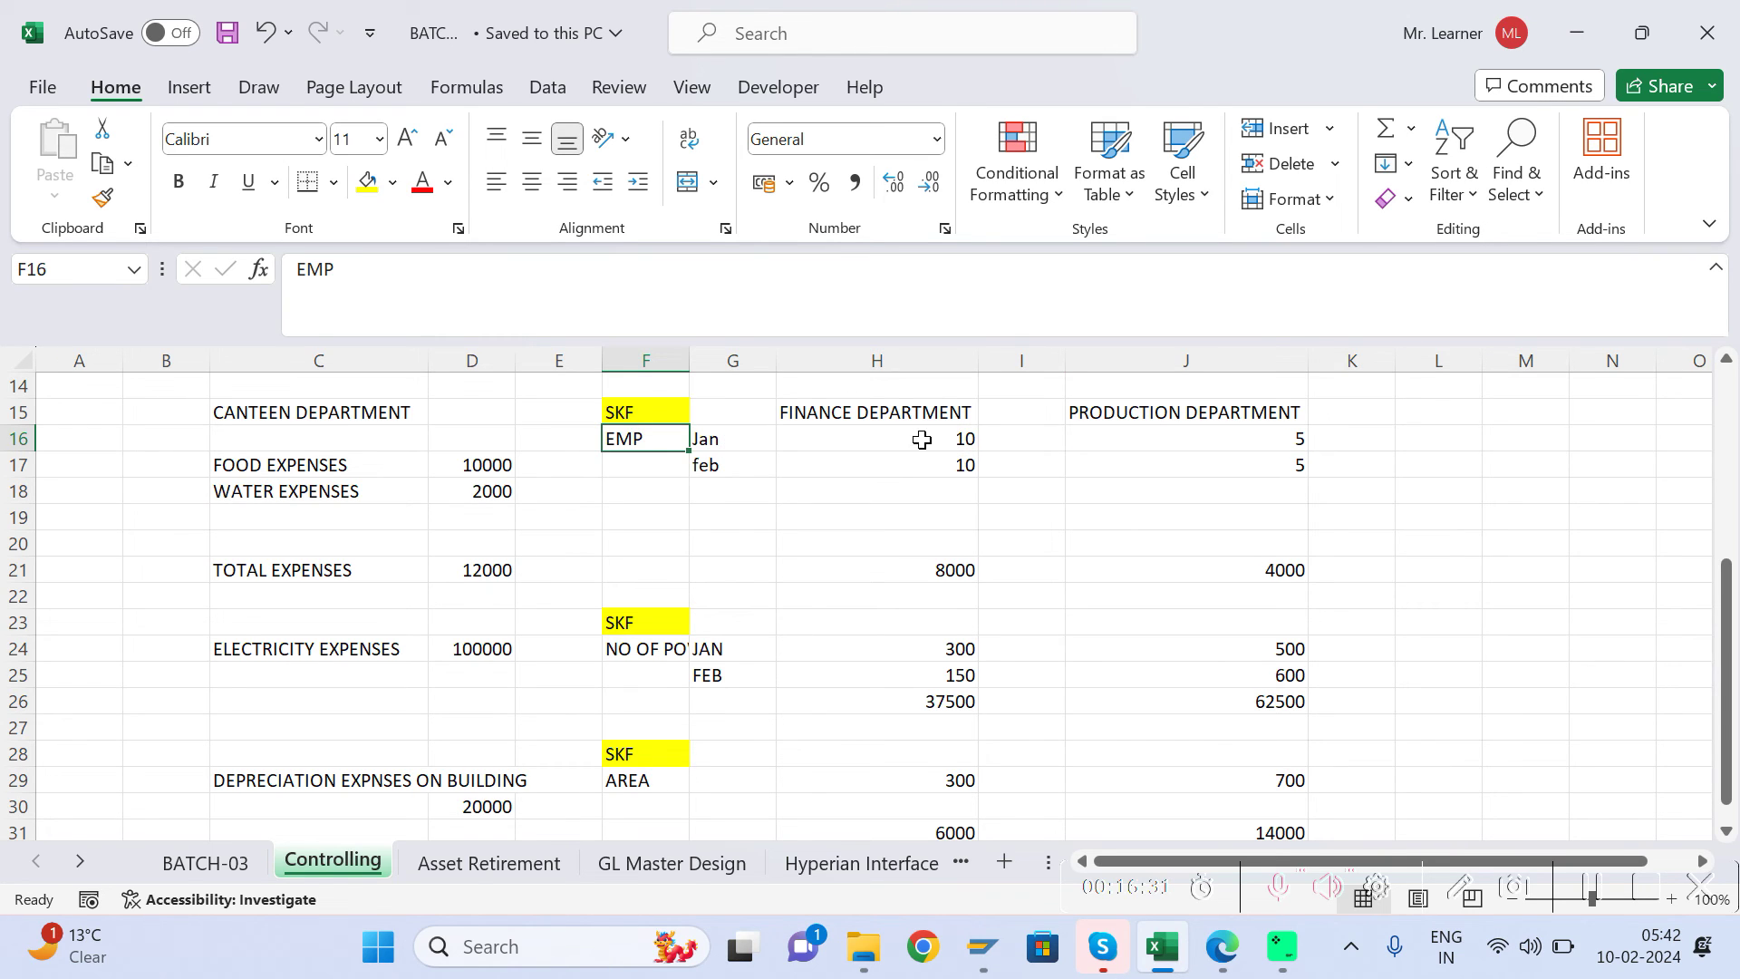
left_click(633, 649)
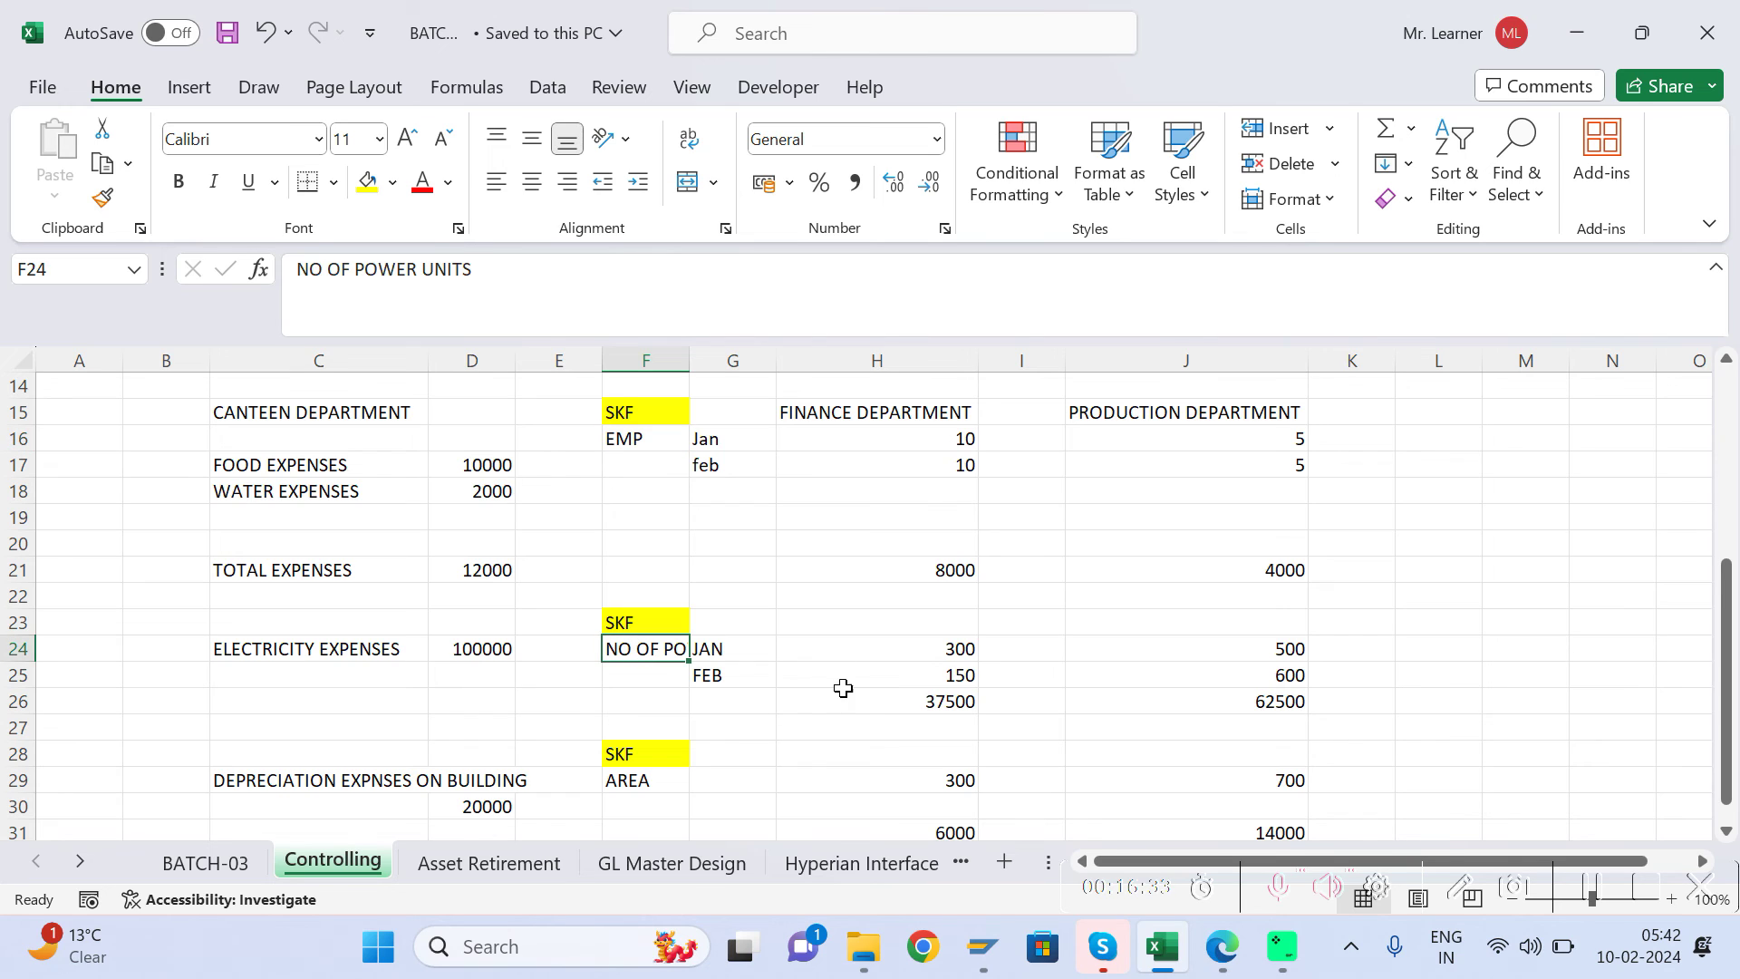
left_click(634, 780)
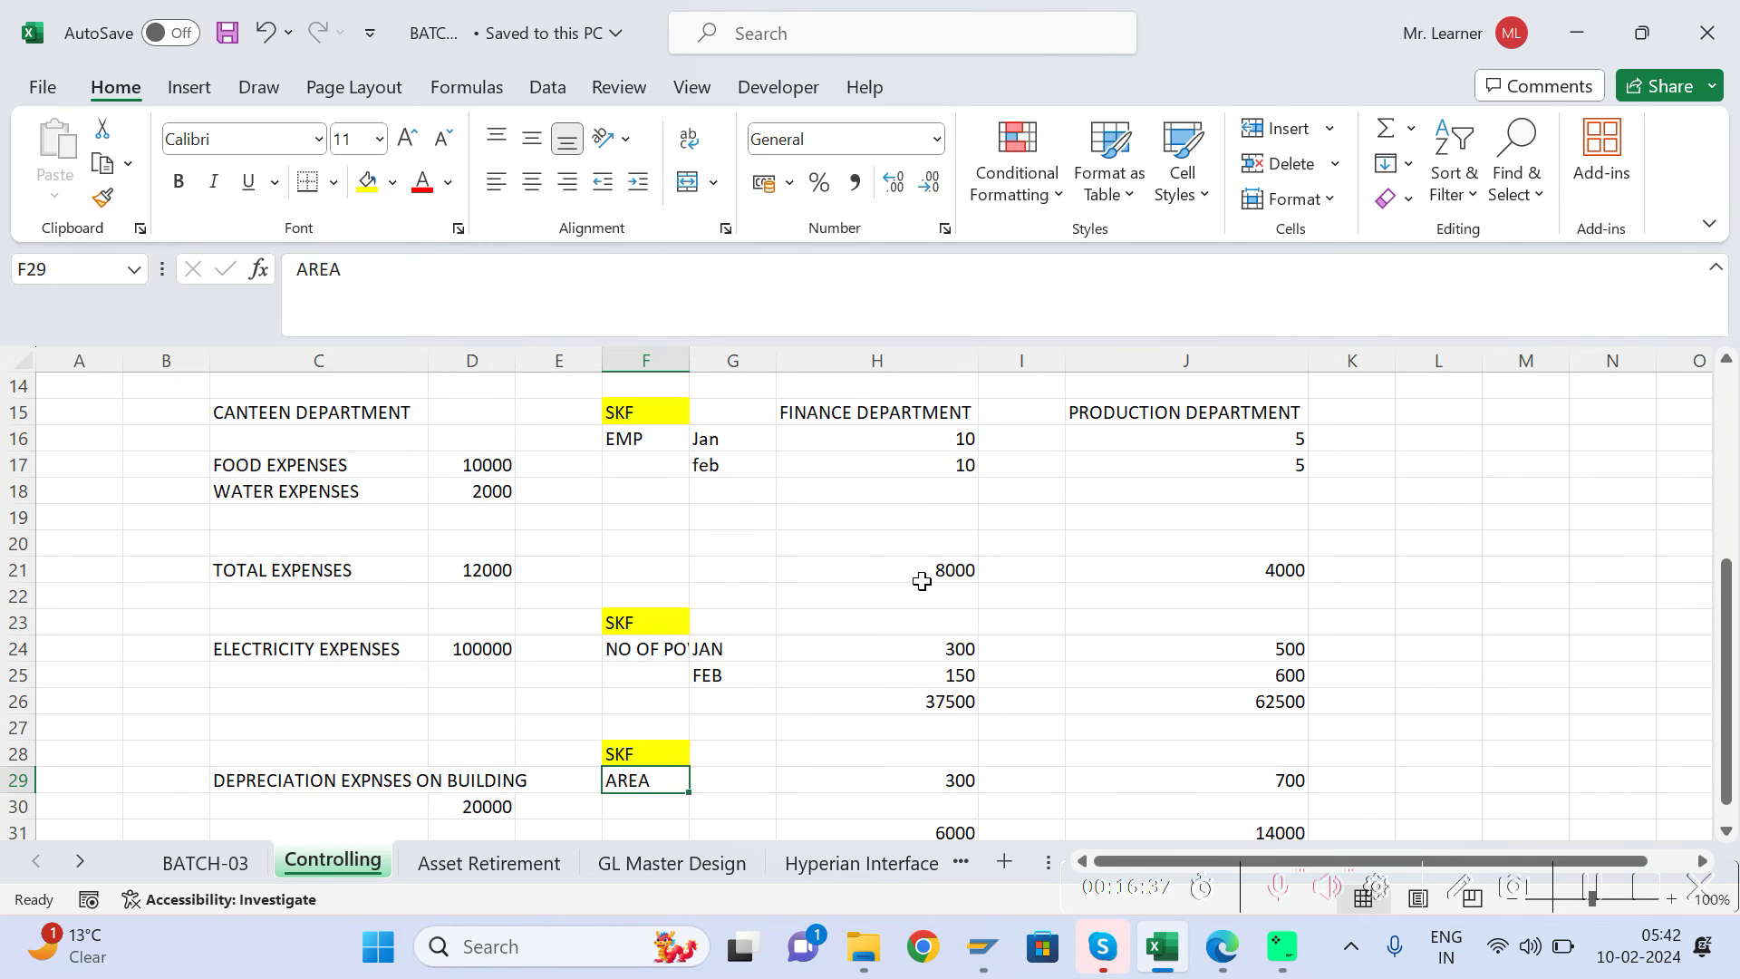
Step: In SAP Easy Access, expand Actual Postings > Statistical Key Figures and launch KB31N - Enter
mouse_move(990, 948)
left_click(1000, 835)
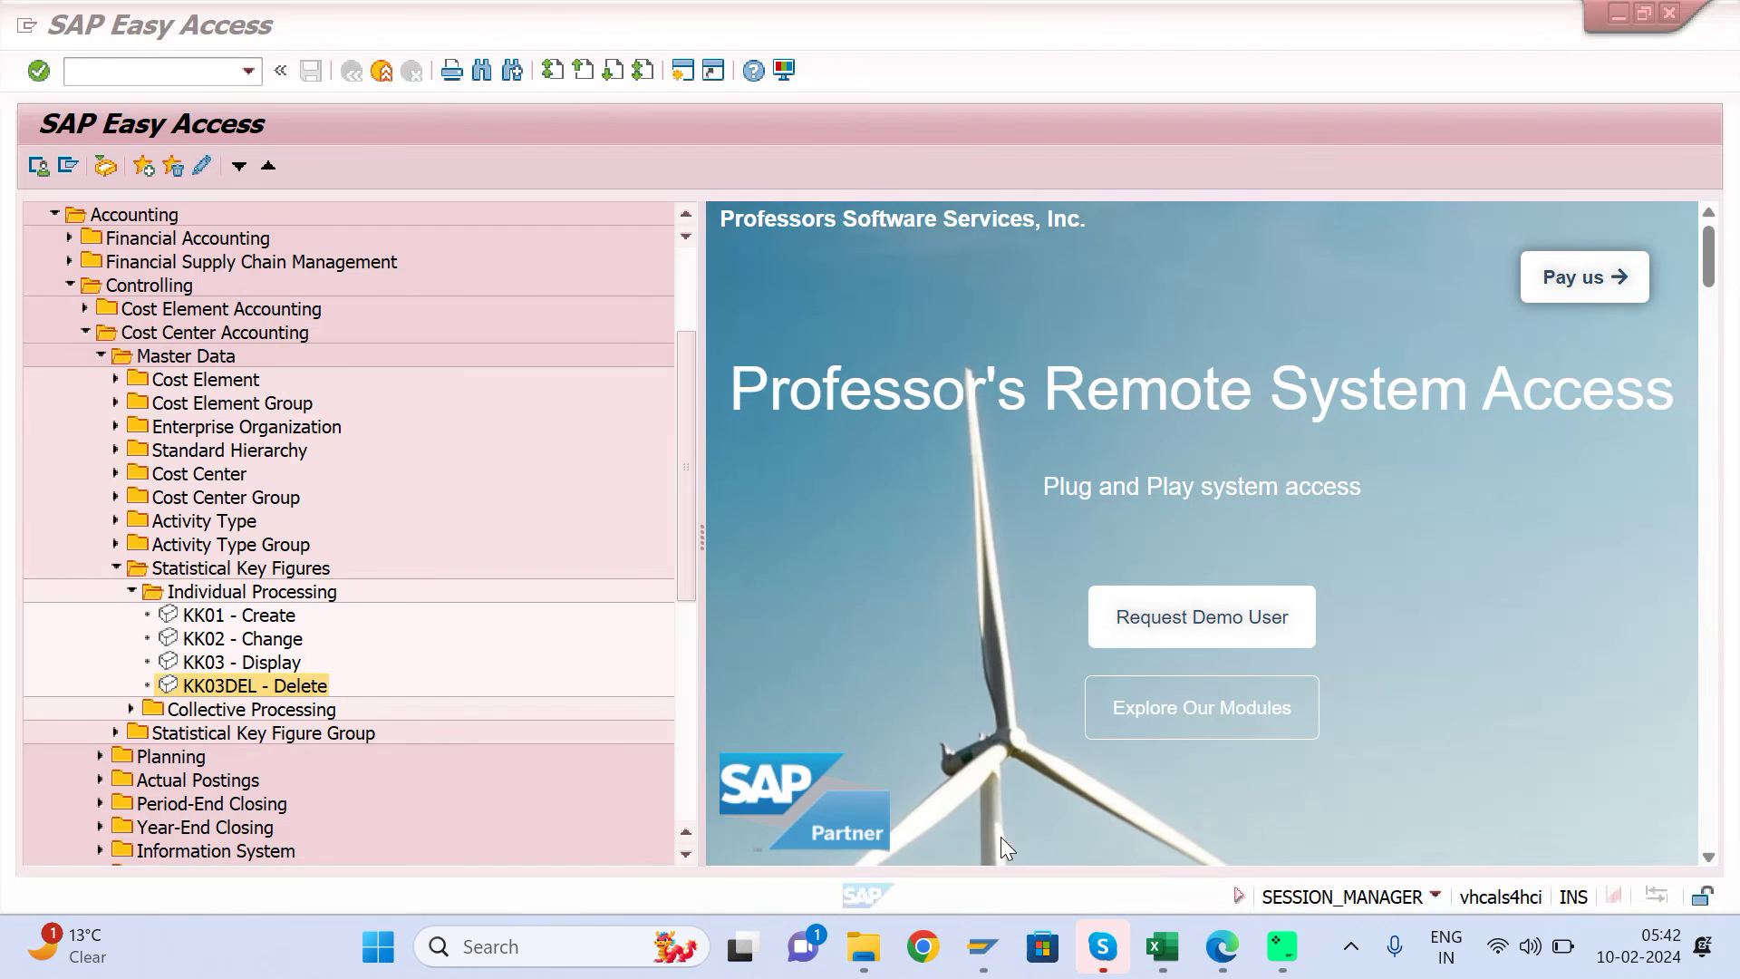
left_click(117, 568)
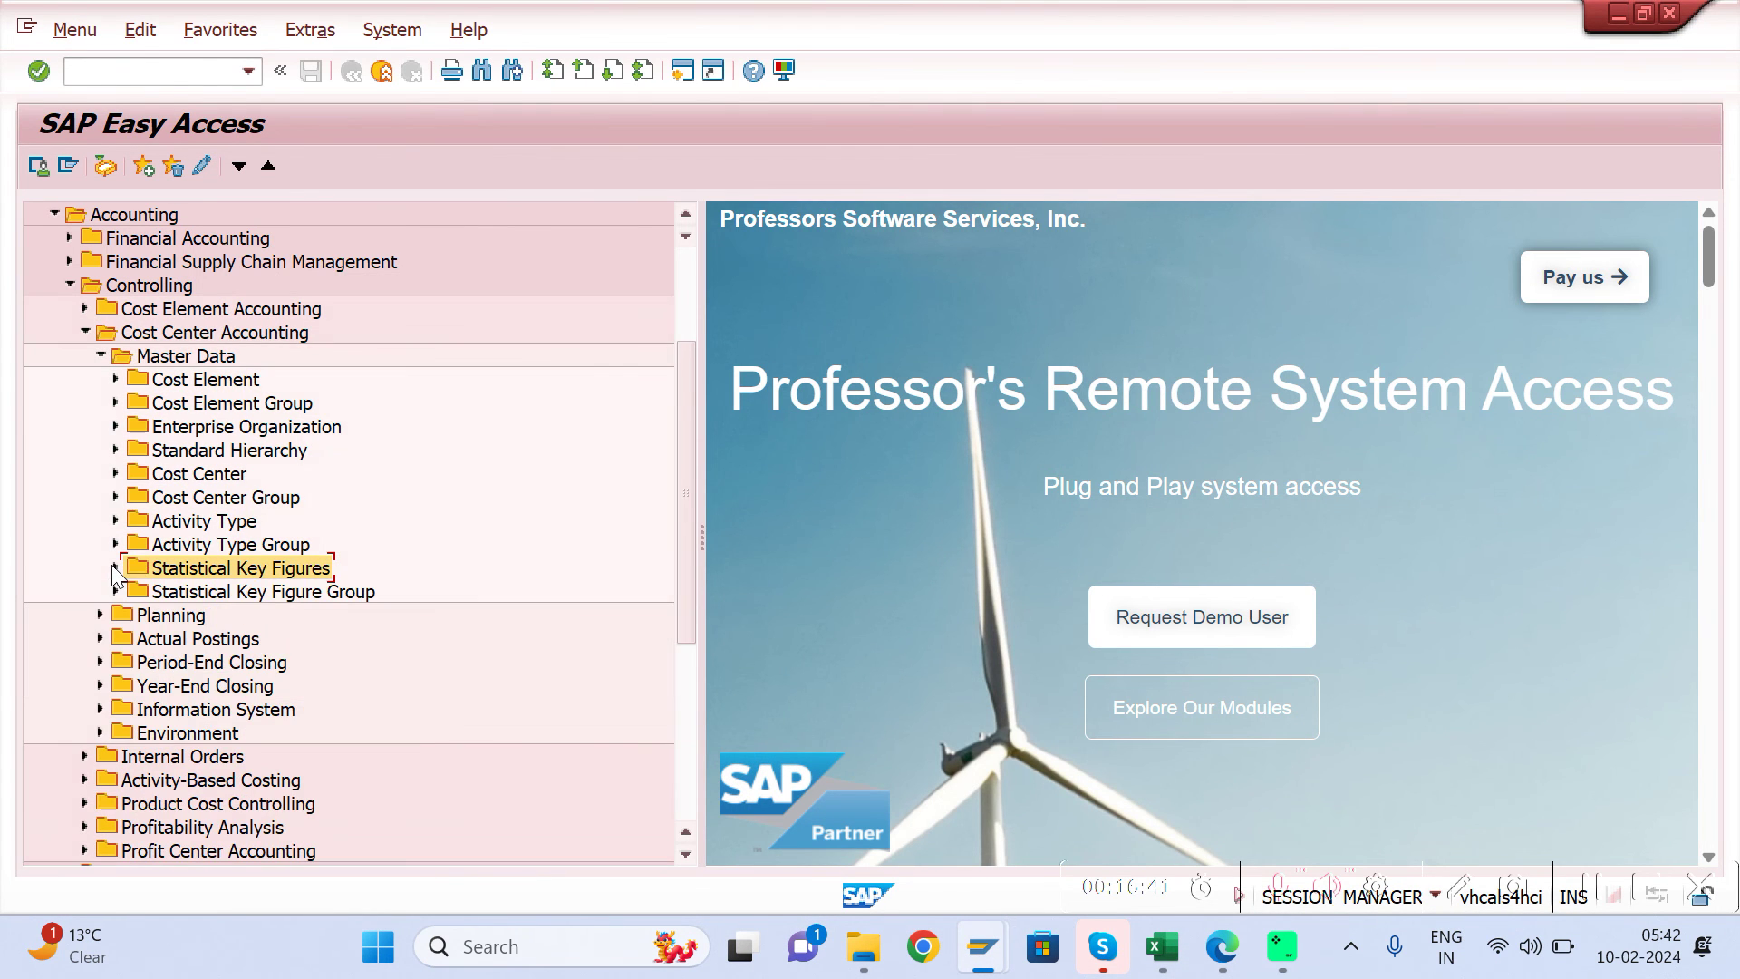
left_click(100, 640)
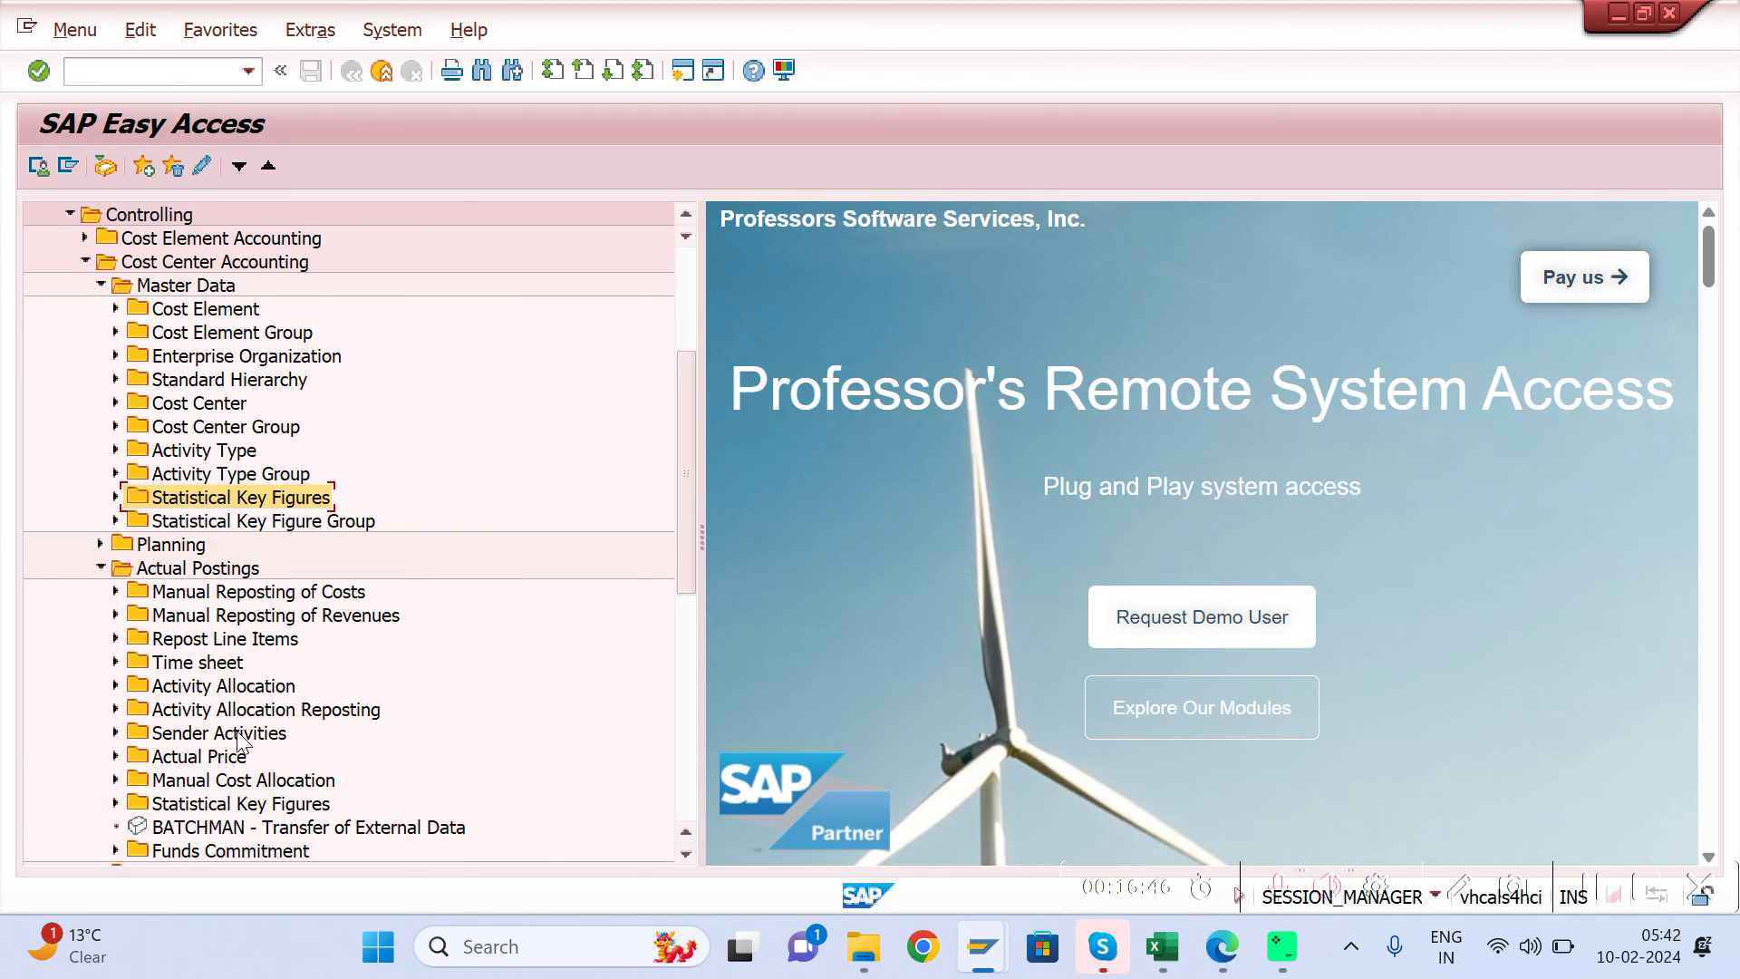
left_click(115, 804)
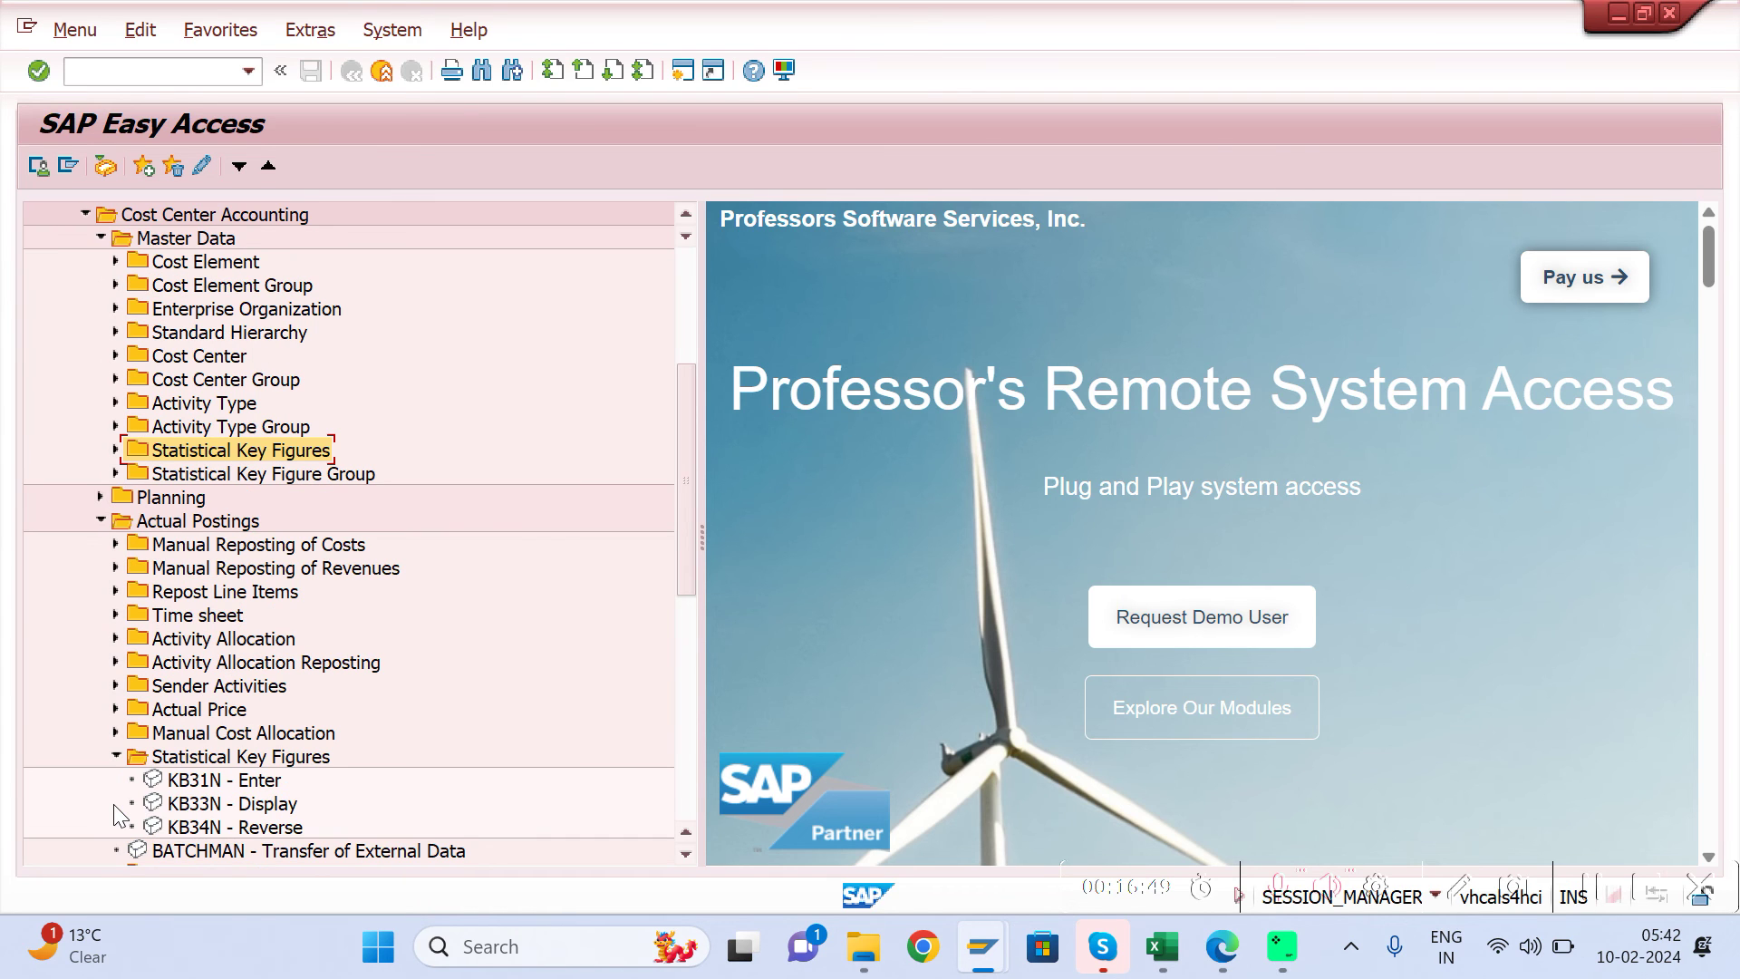
left_click(222, 781)
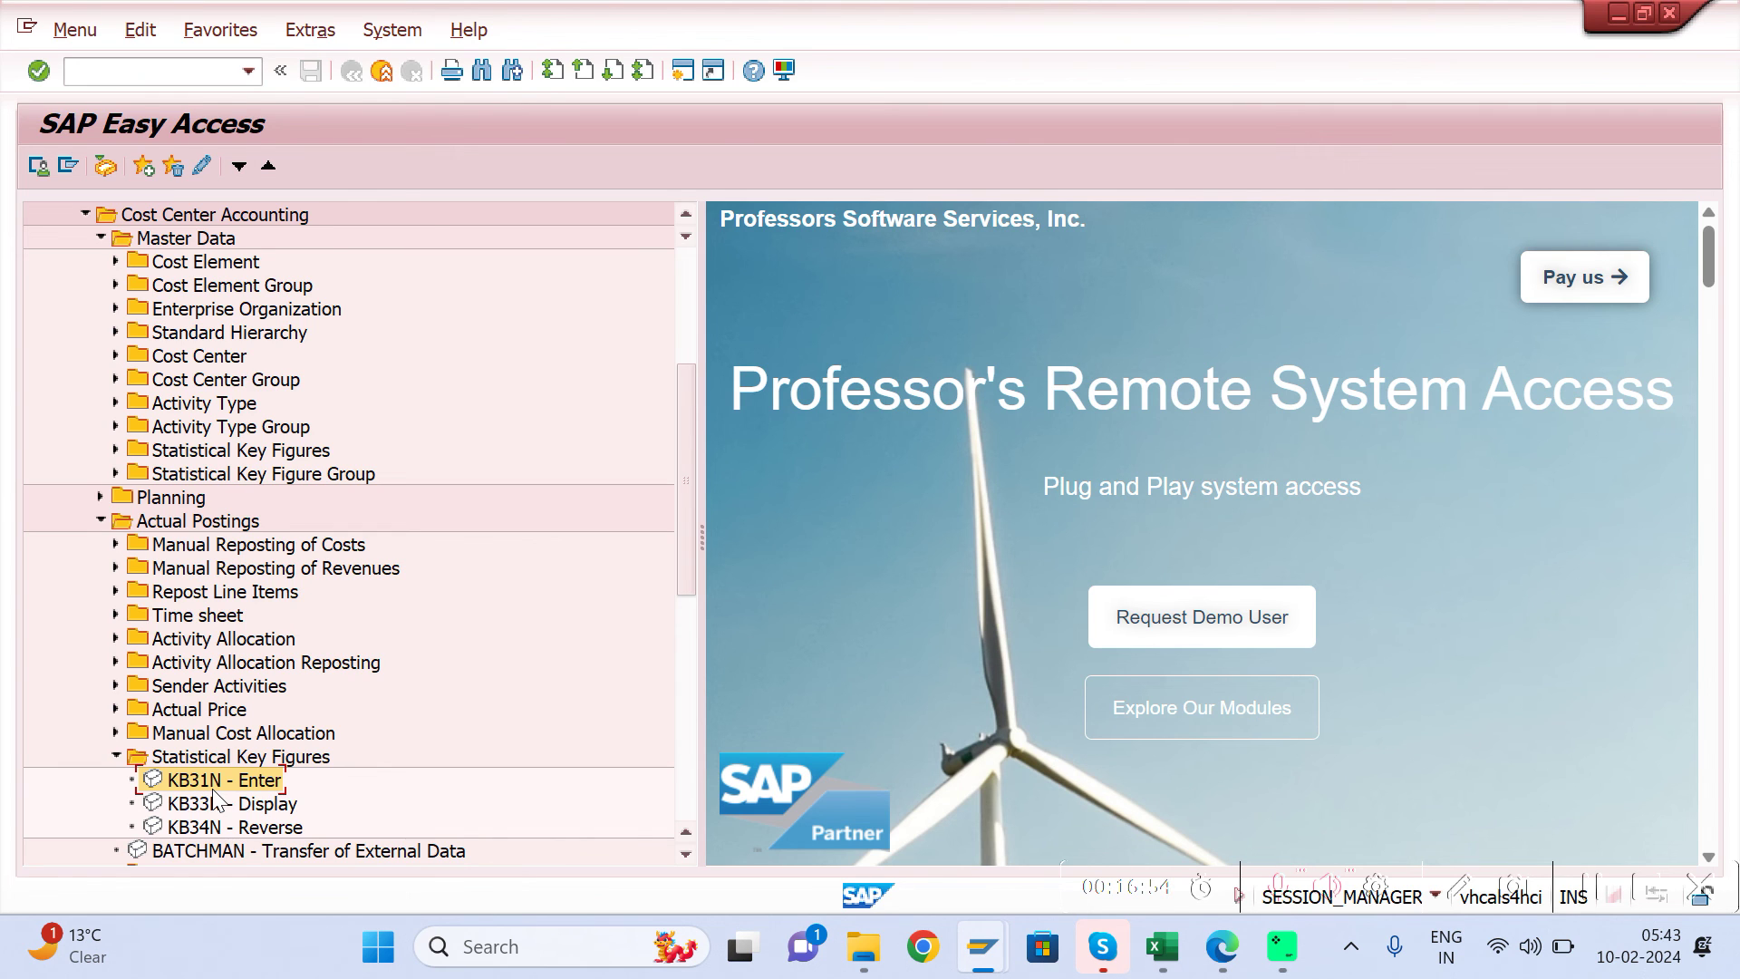
double_click(217, 783)
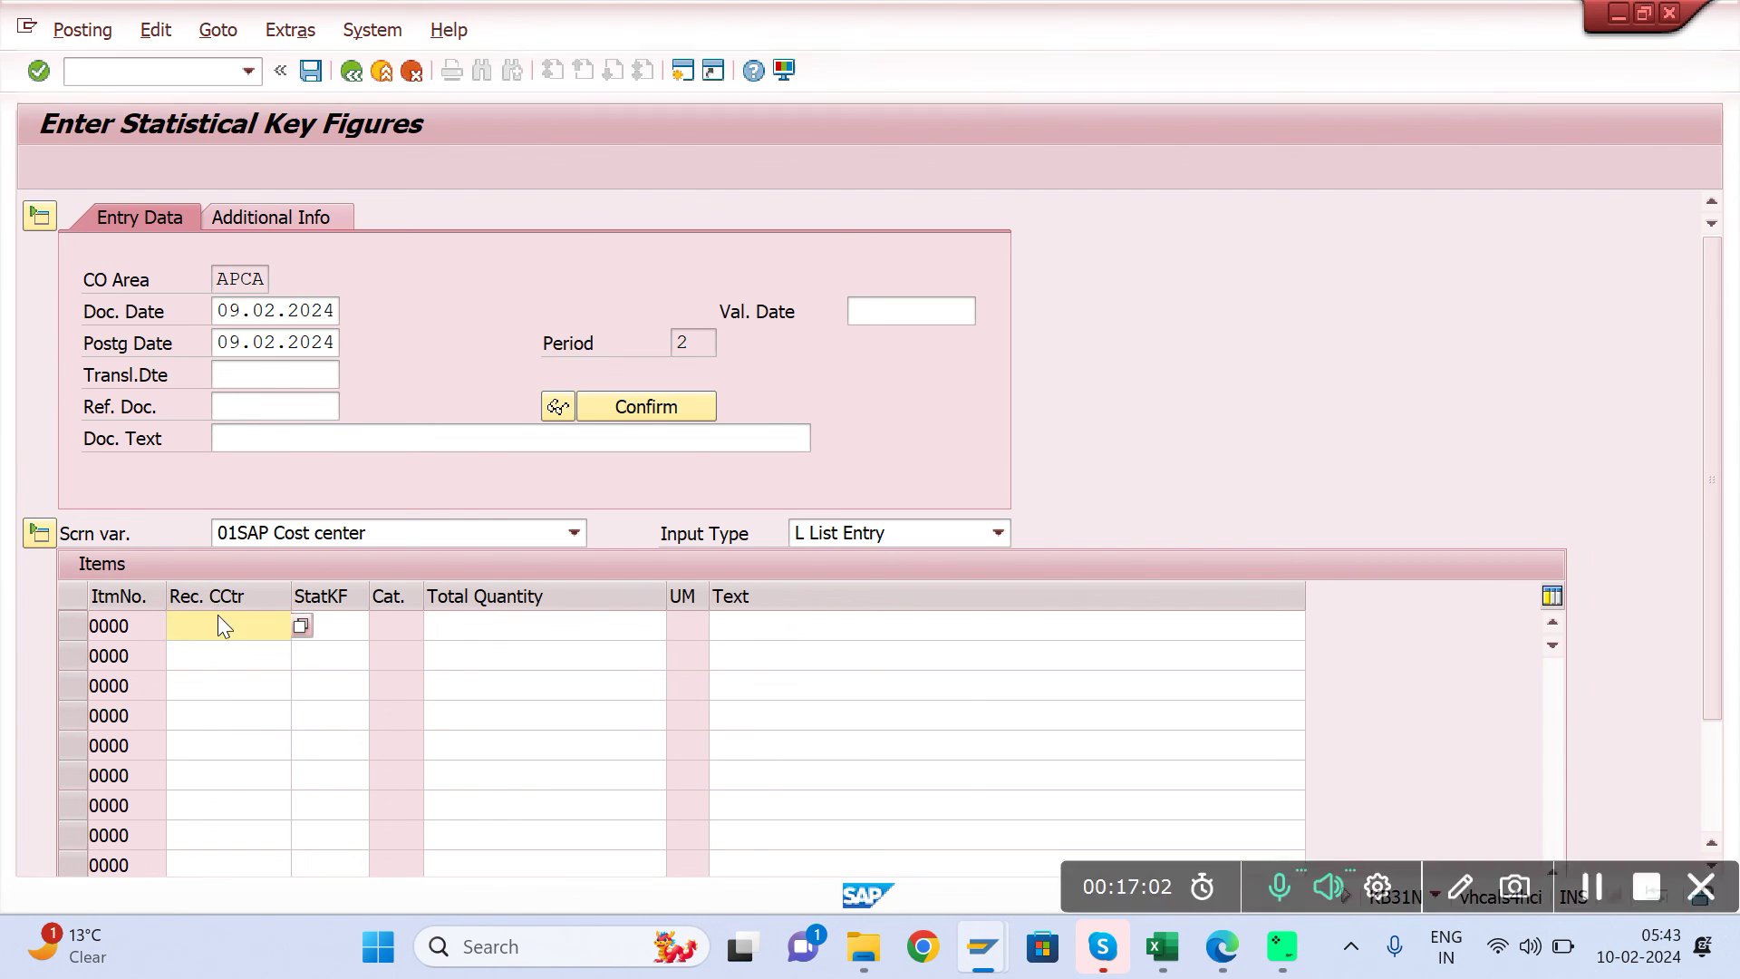
Step: Compare the Excel department headers, then fill row 1's receiver cost center with US10CH0200 via F4
key("alt+Tab")
left_click(841, 402)
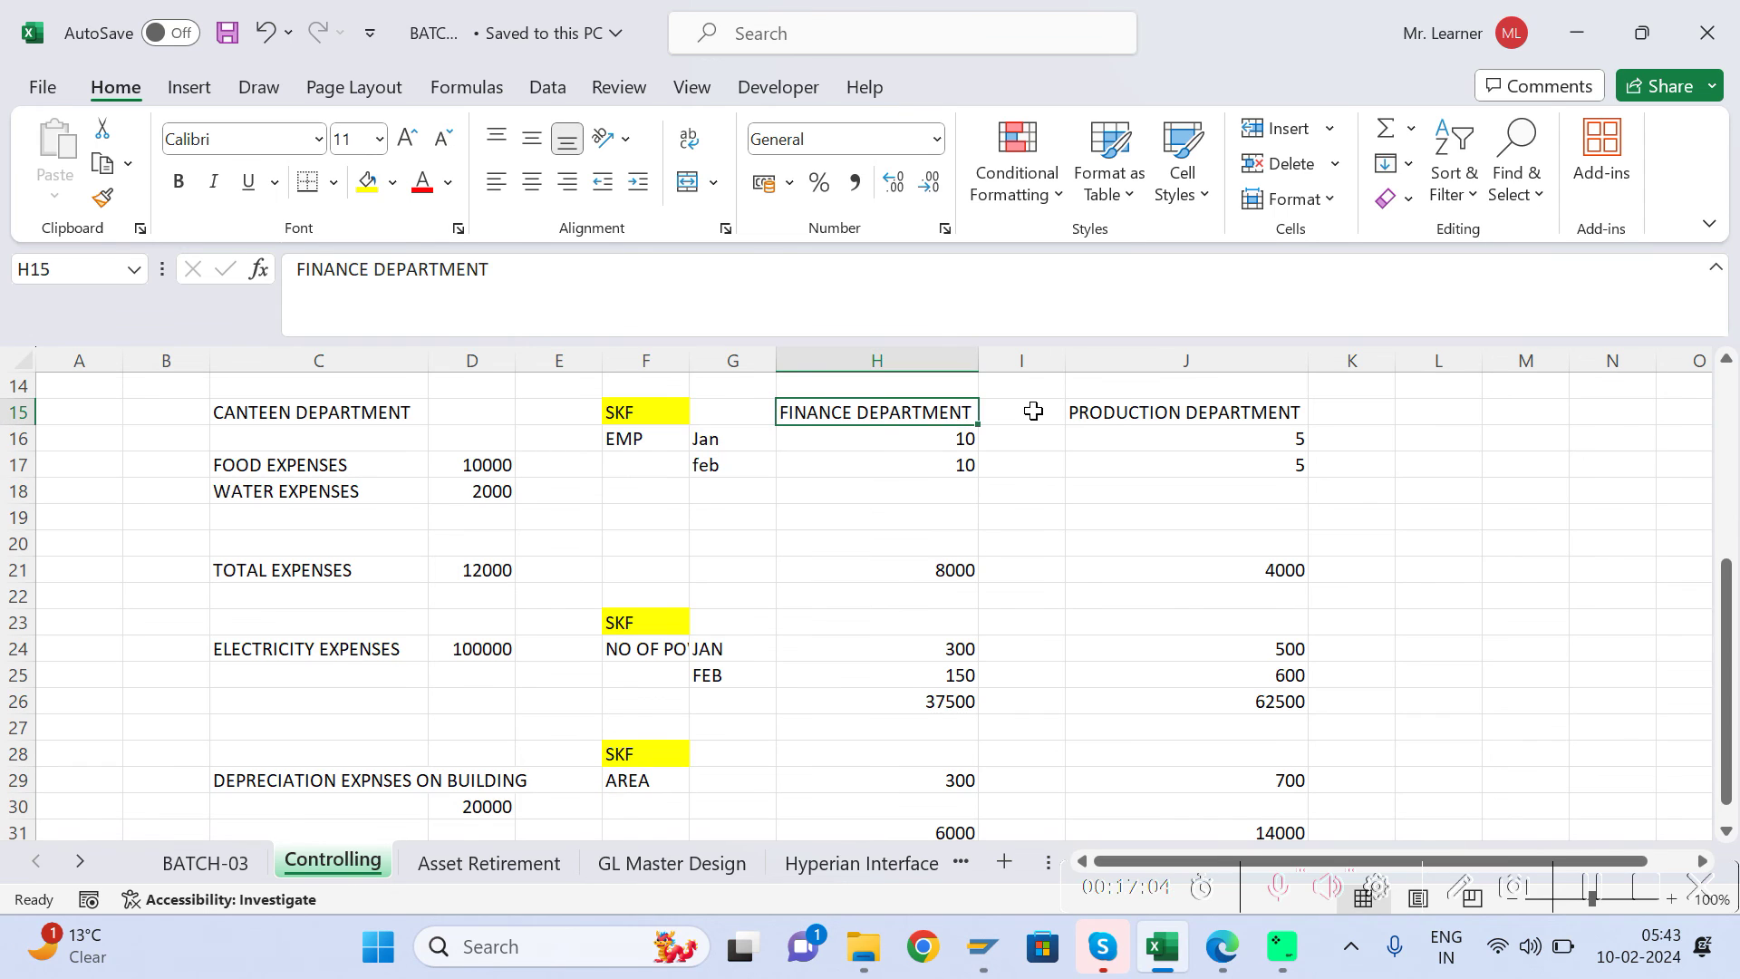
left_click(1139, 405)
key("alt+Tab")
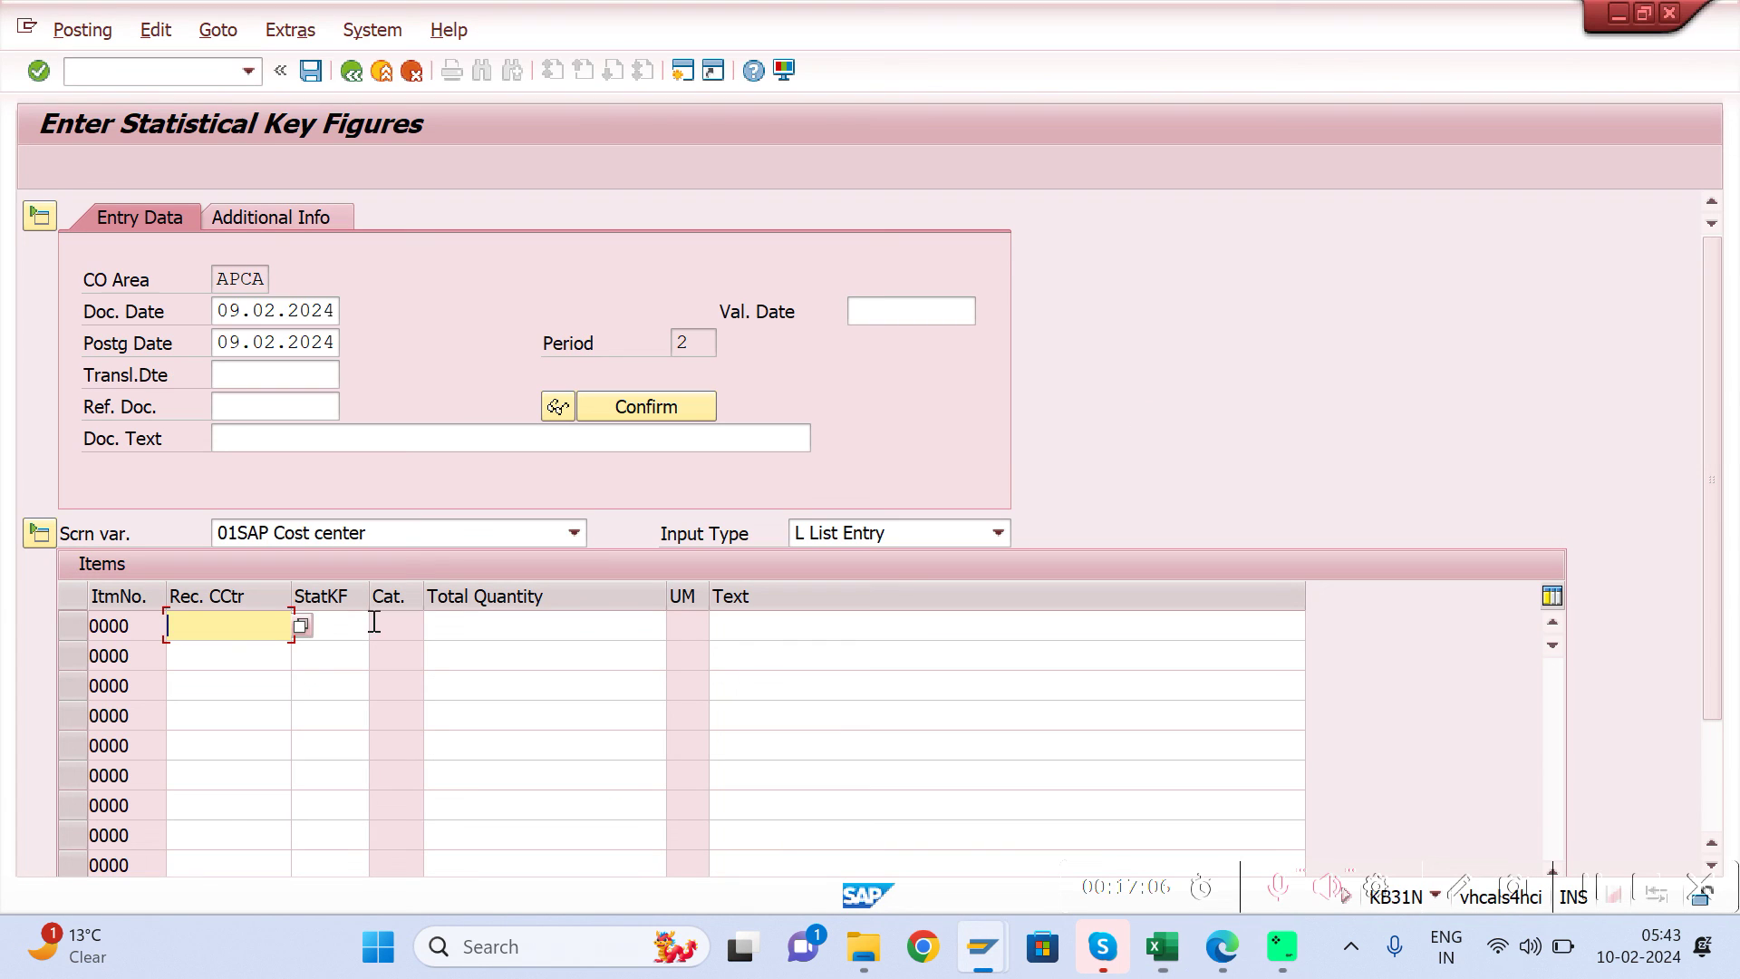
left_click(222, 656)
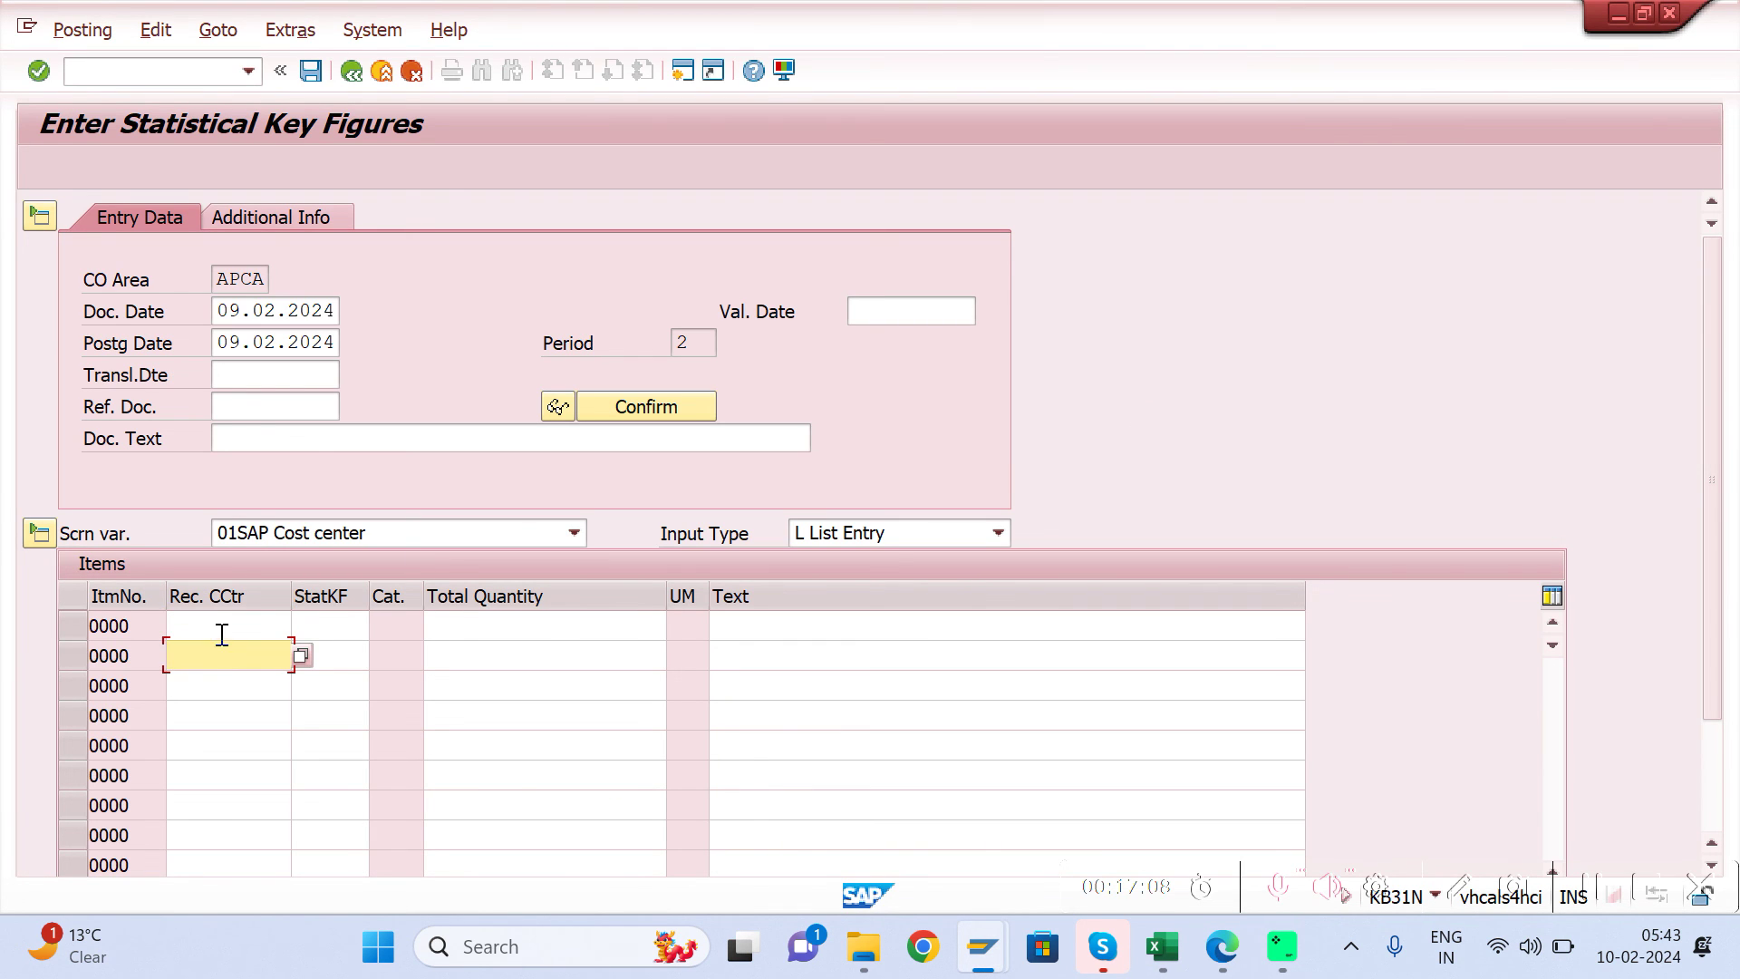
left_click(222, 634)
left_click(354, 619)
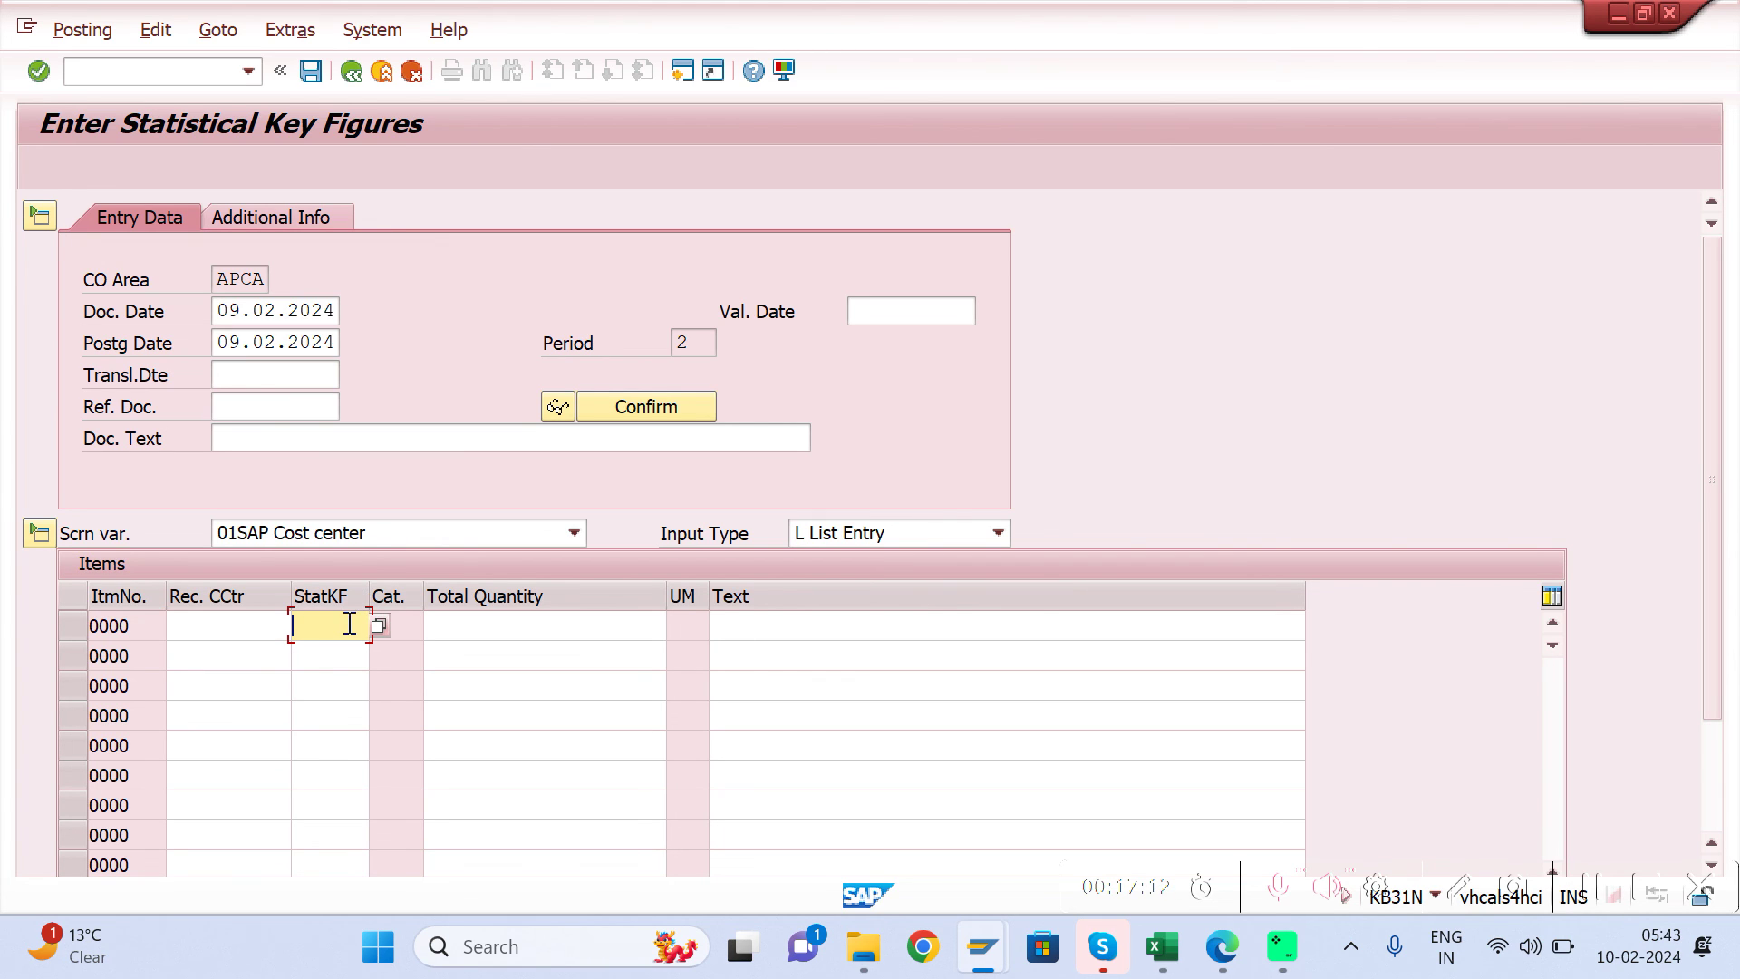
left_click(257, 624)
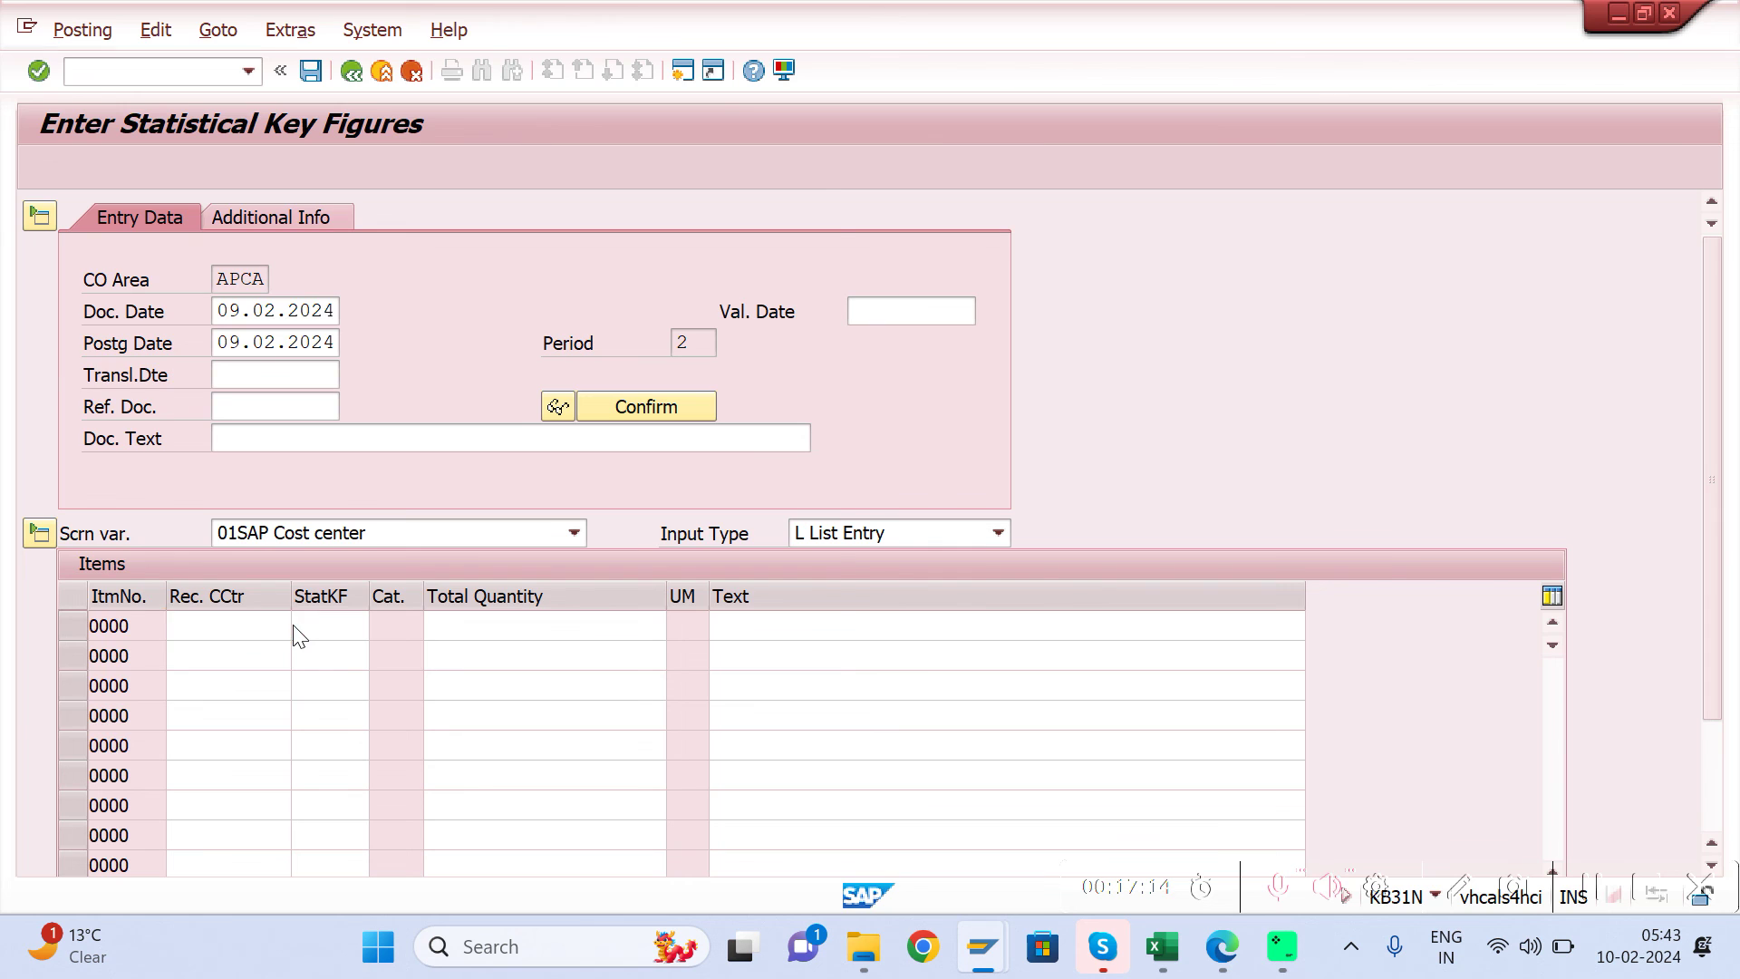
key("F4")
key("Return")
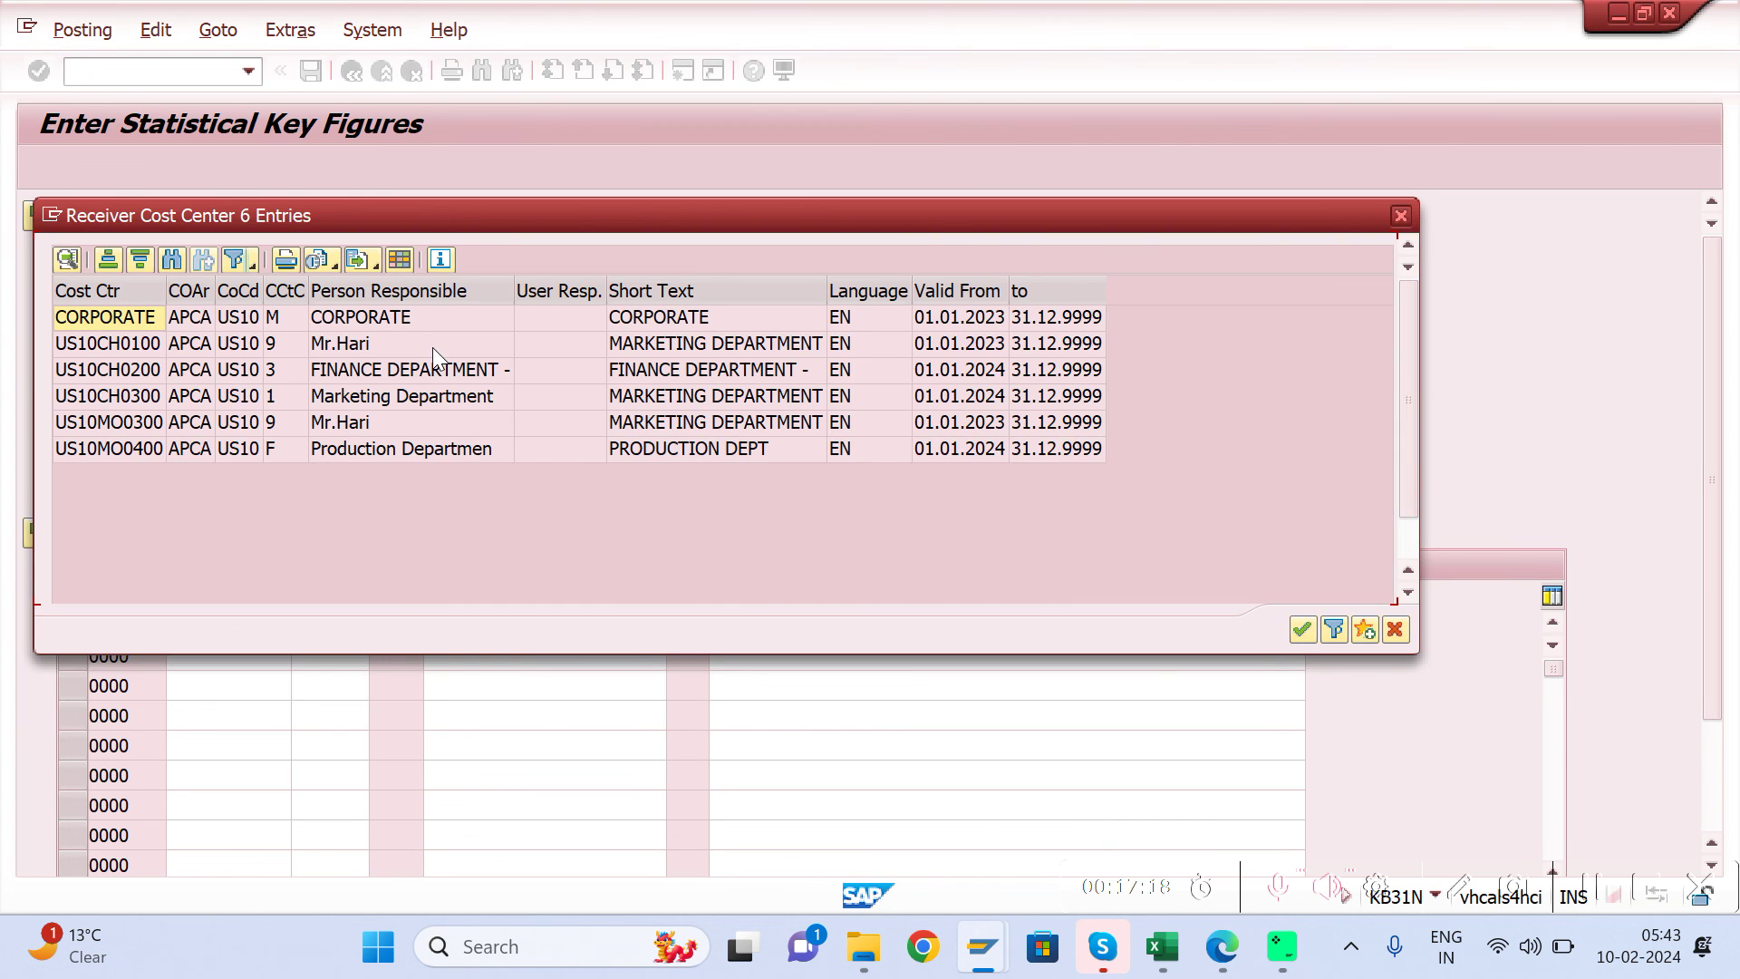
double_click(362, 369)
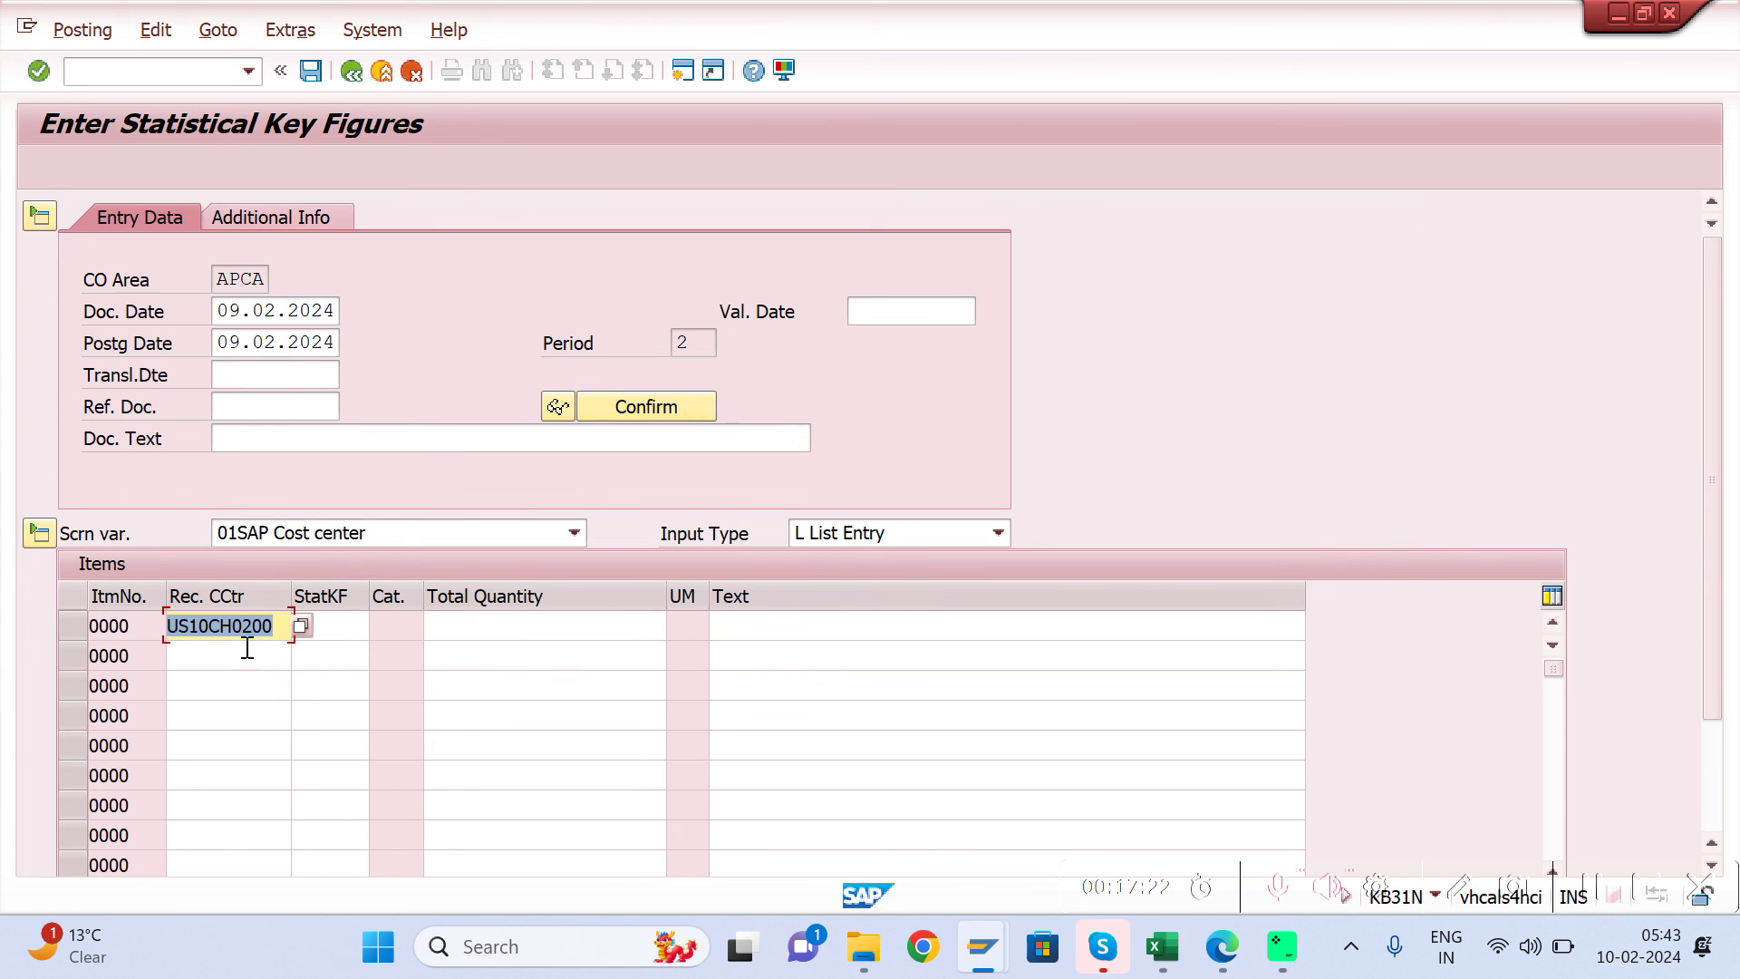
Step: Fill row 2's receiver cost center with production cost center US10MO0400 from the search list
left_click(246, 652)
left_click(300, 655)
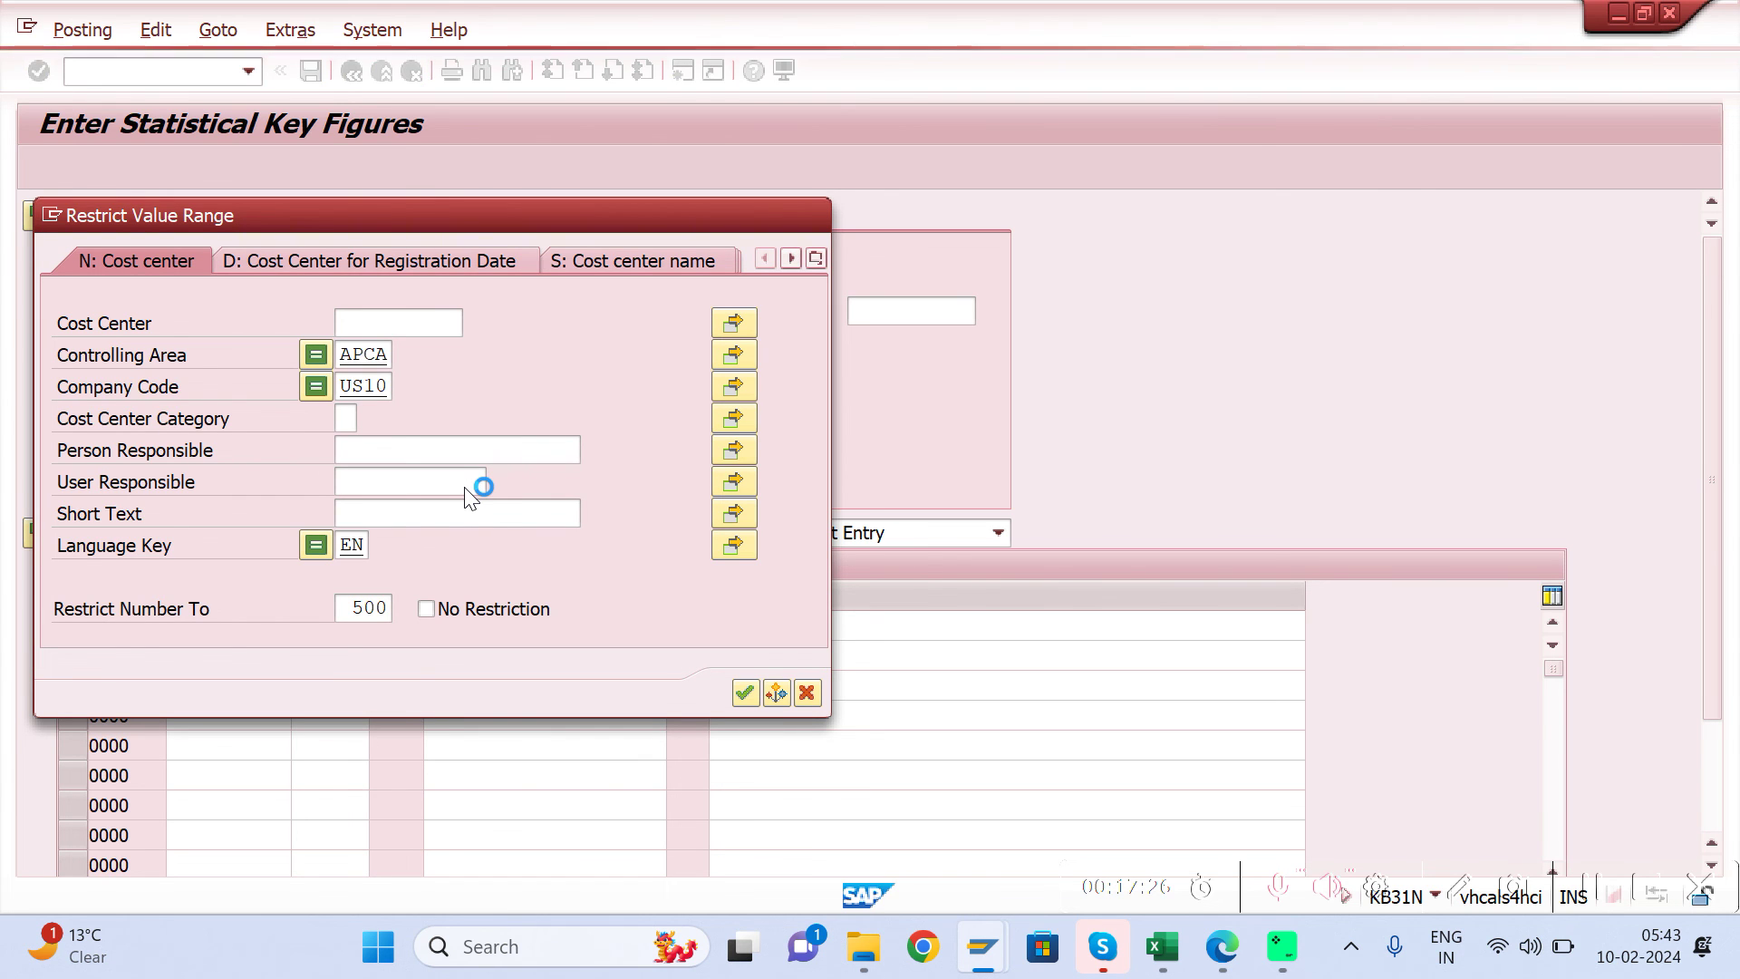
key("Return")
left_click(401, 460)
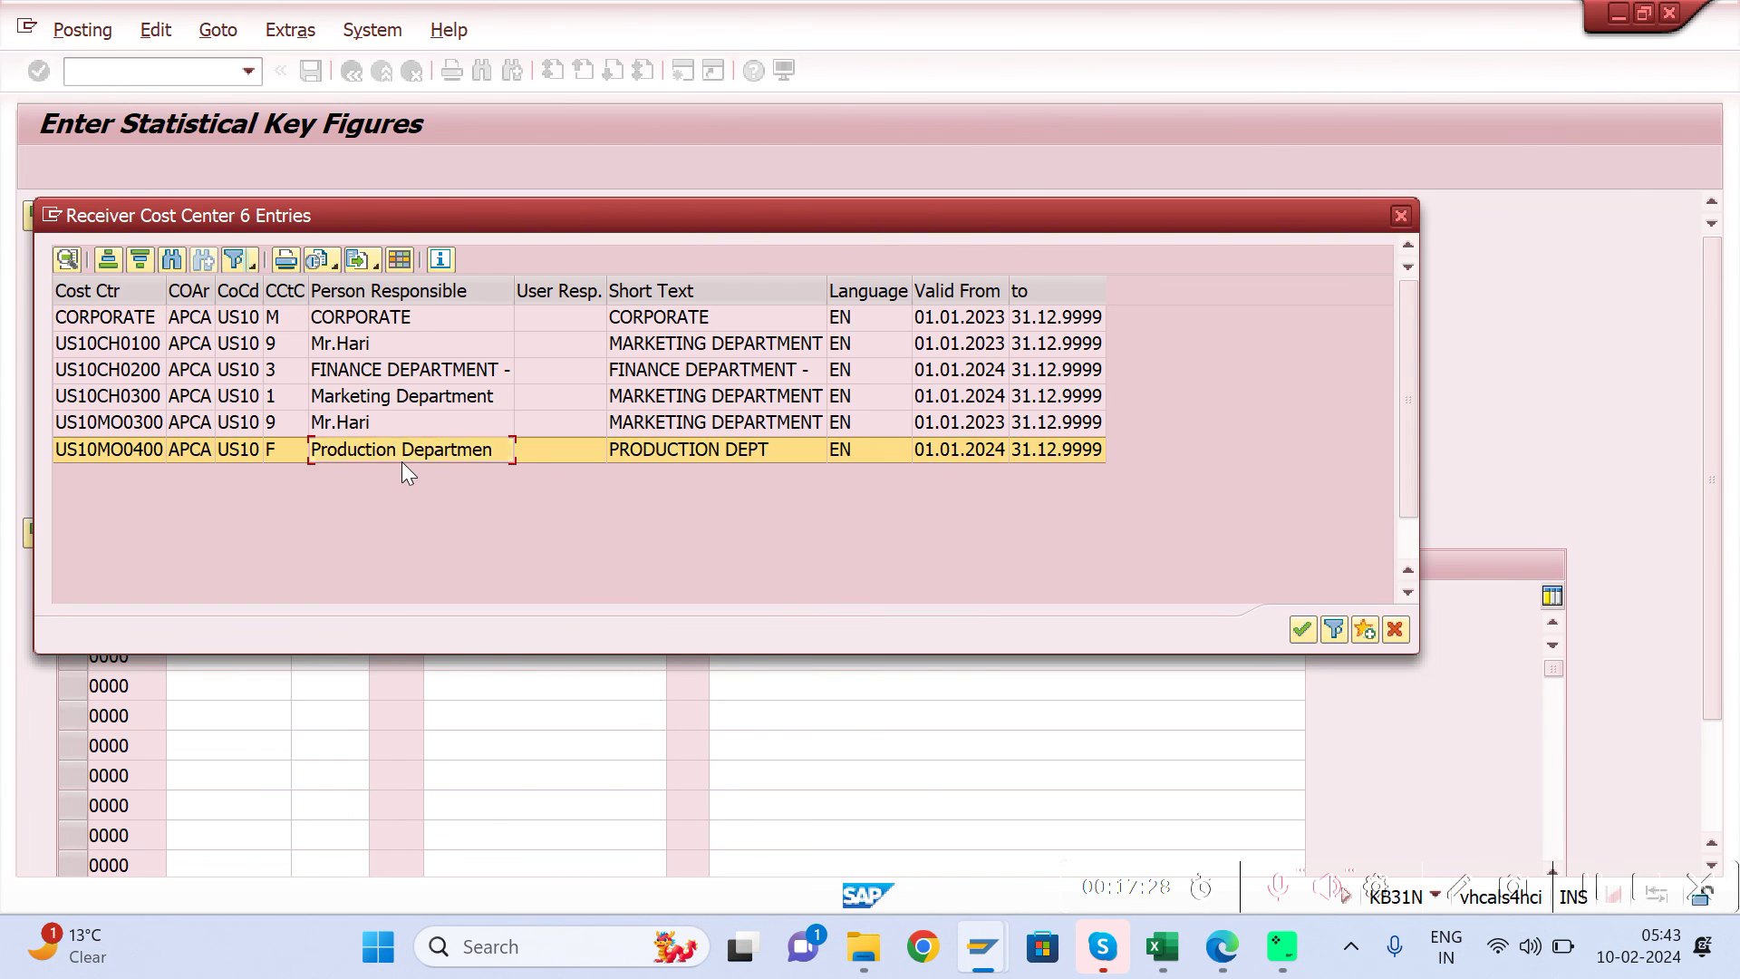
double_click(401, 461)
Step: Check the Excel department headers and EMP employee counts before entering key figures
key("alt+Tab")
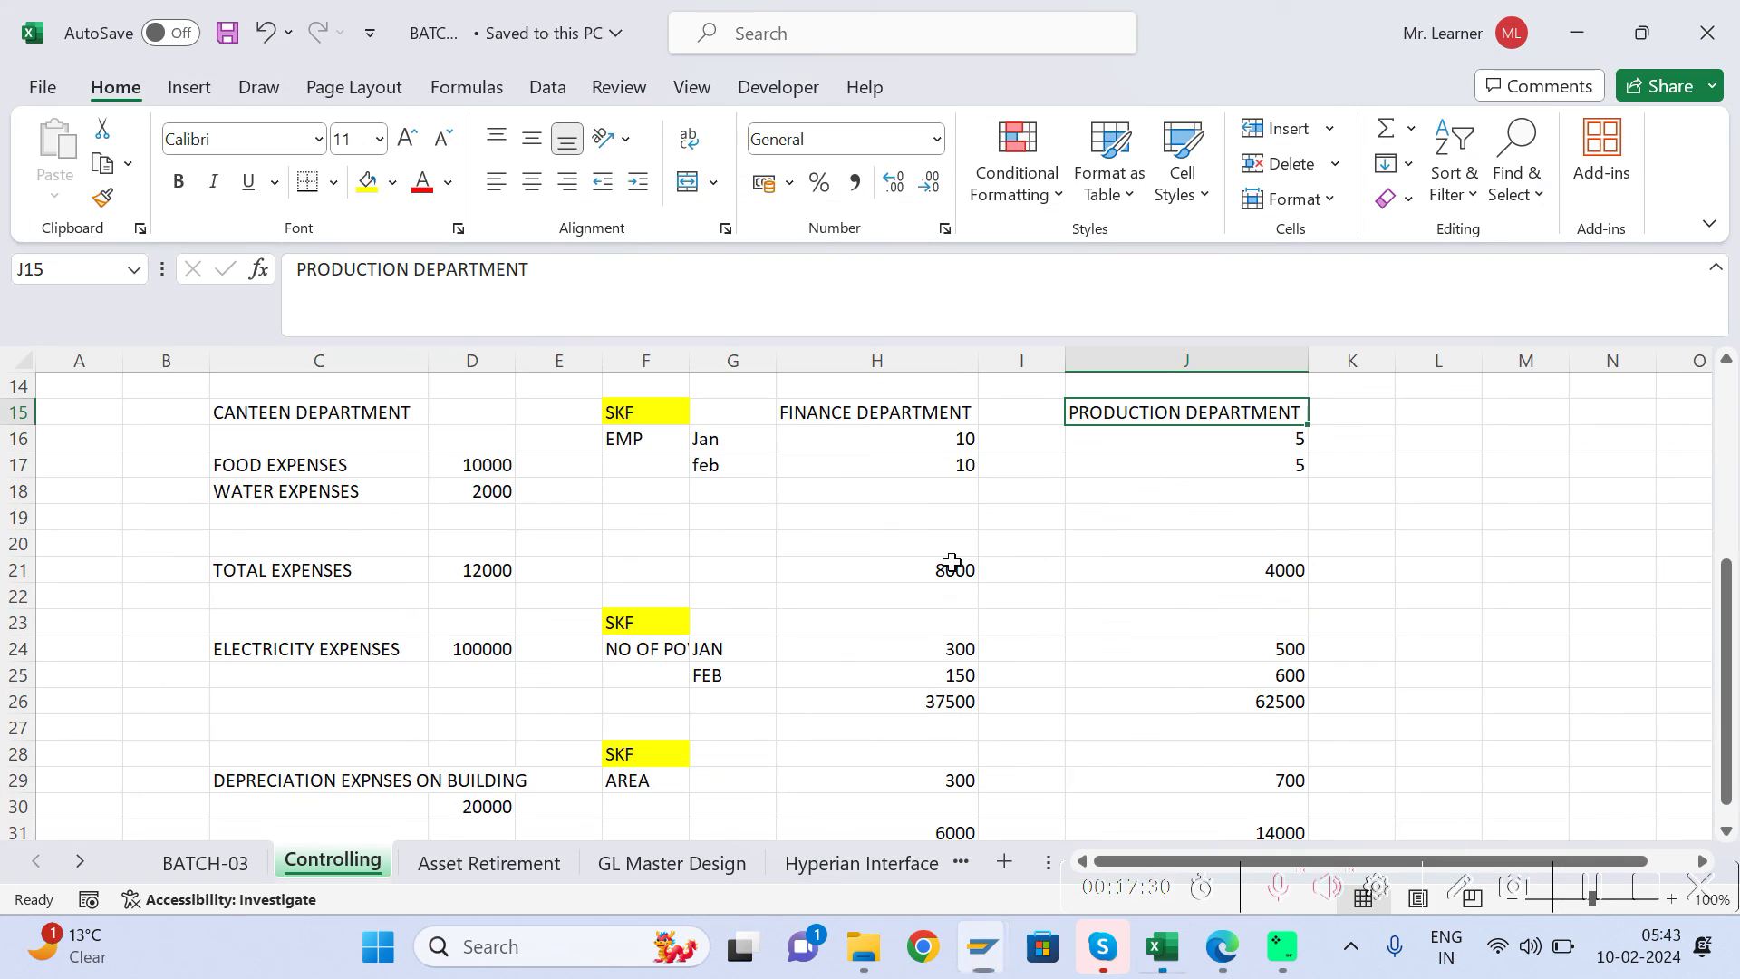
left_click(889, 420)
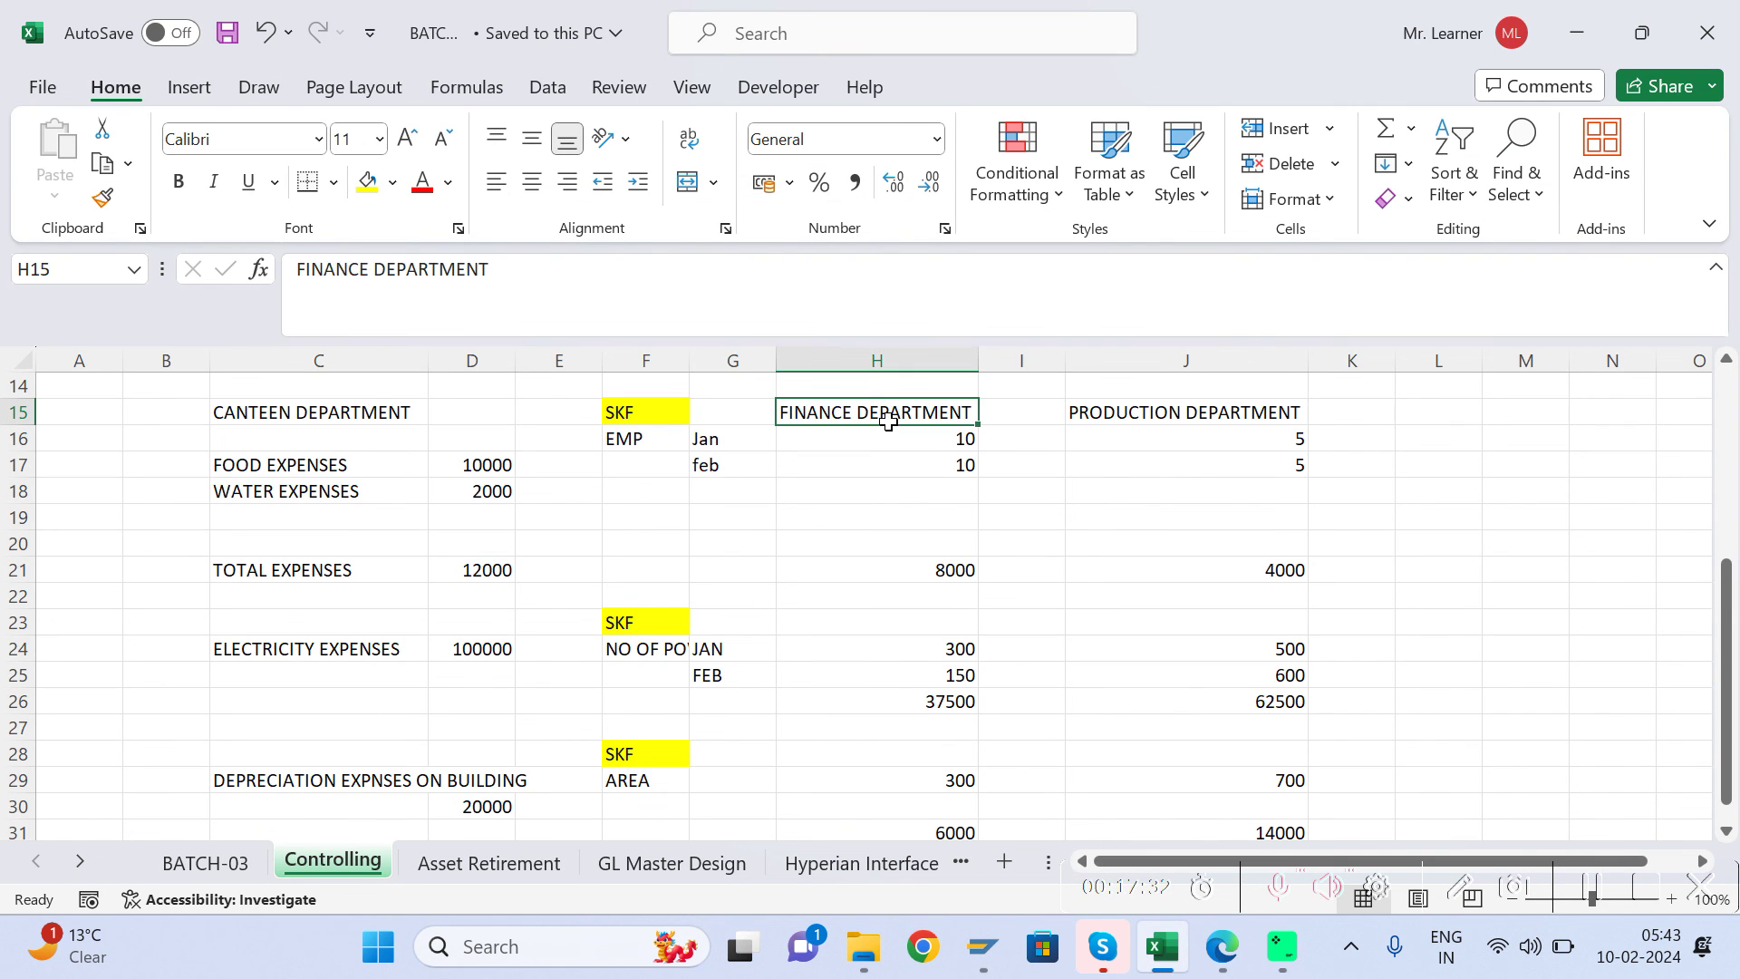
left_click(1161, 438)
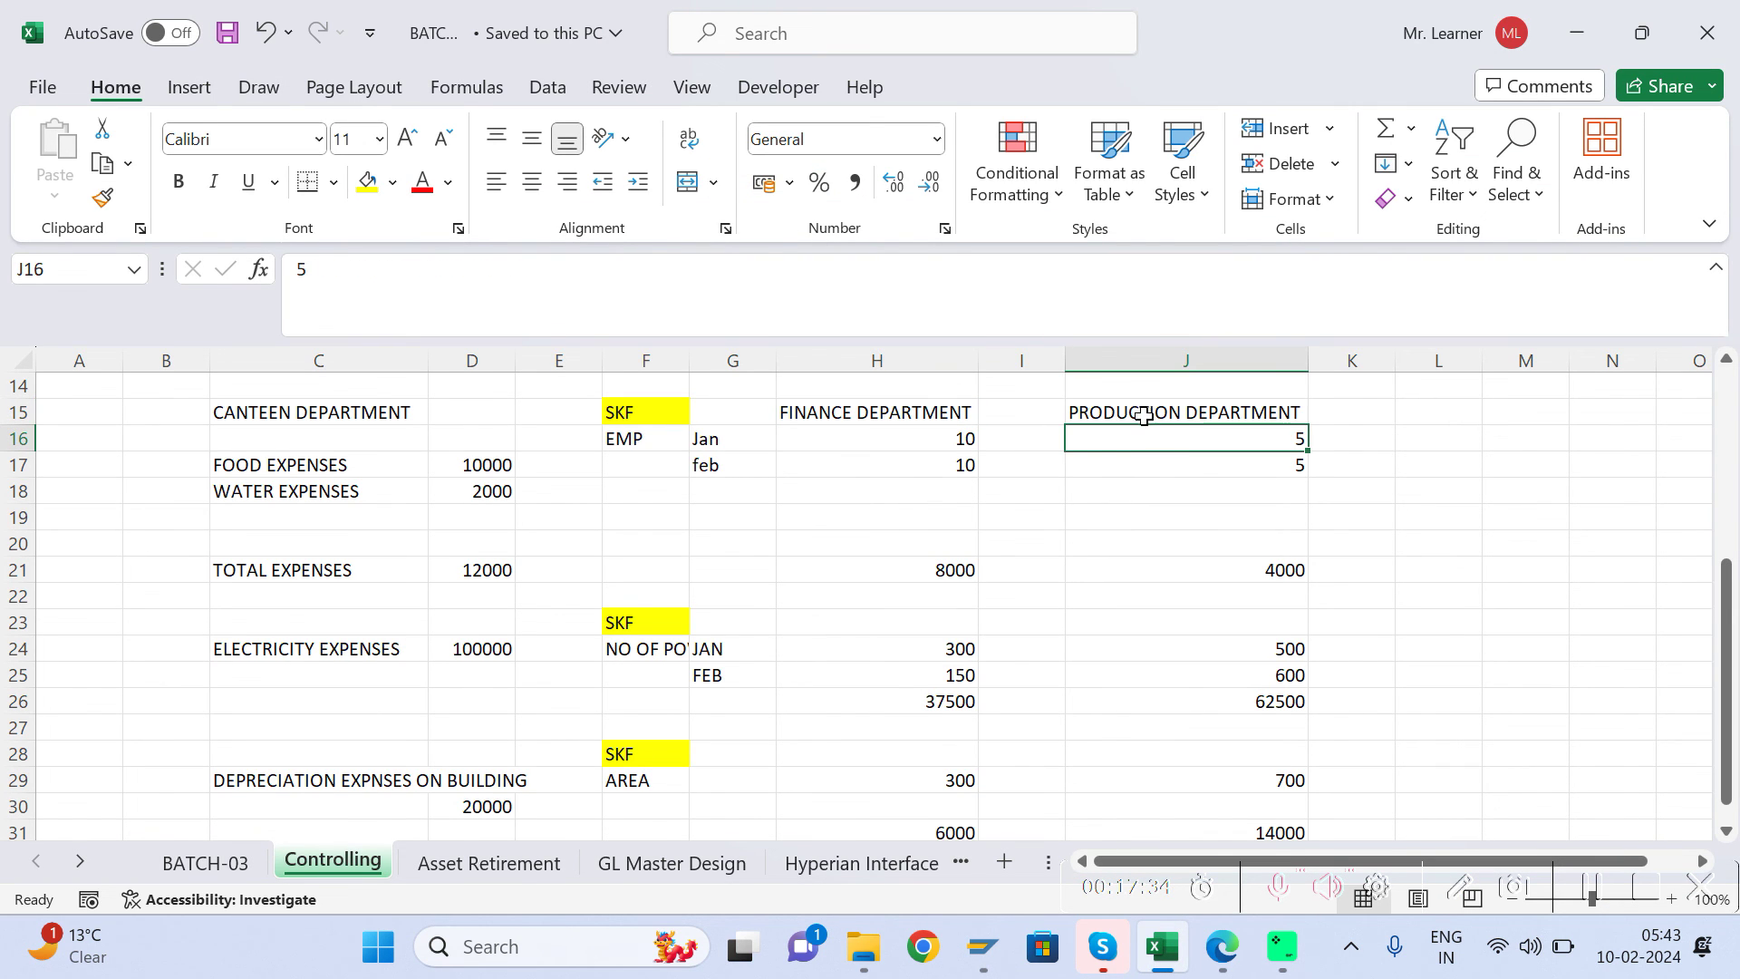
left_click(1144, 413)
left_click(649, 438)
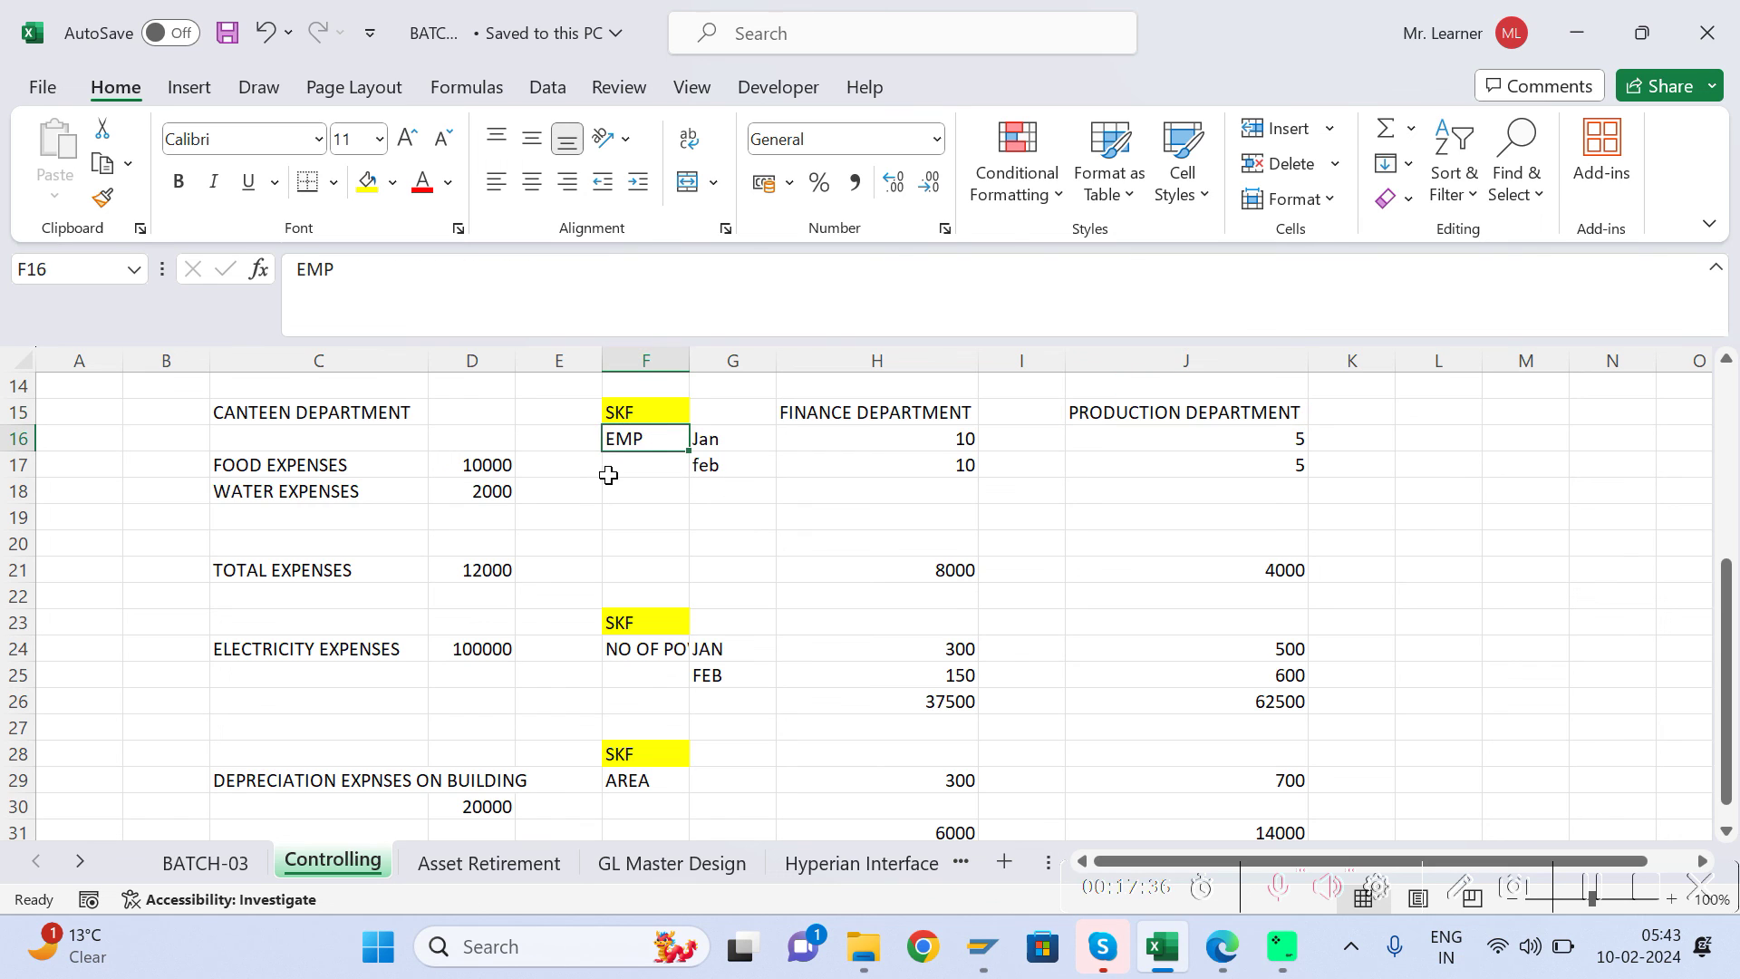
key("alt+Tab")
left_click(334, 630)
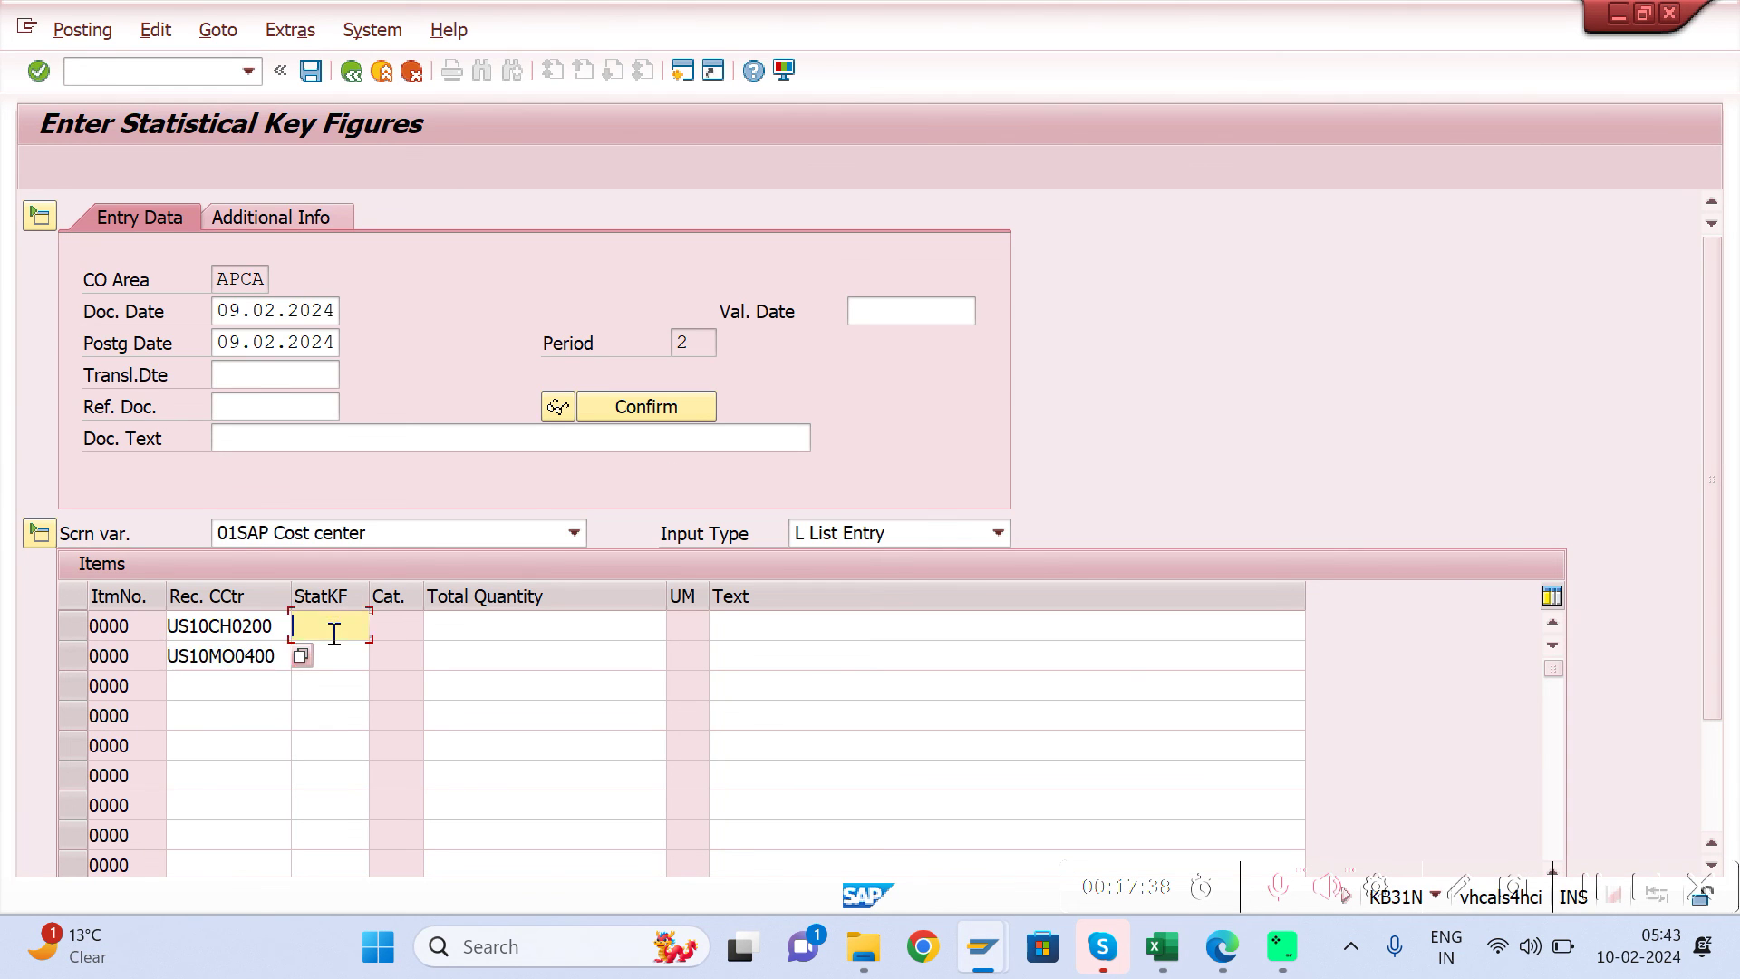
Step: Set statistical key figure EMPL on both cost center rows
left_click(384, 625)
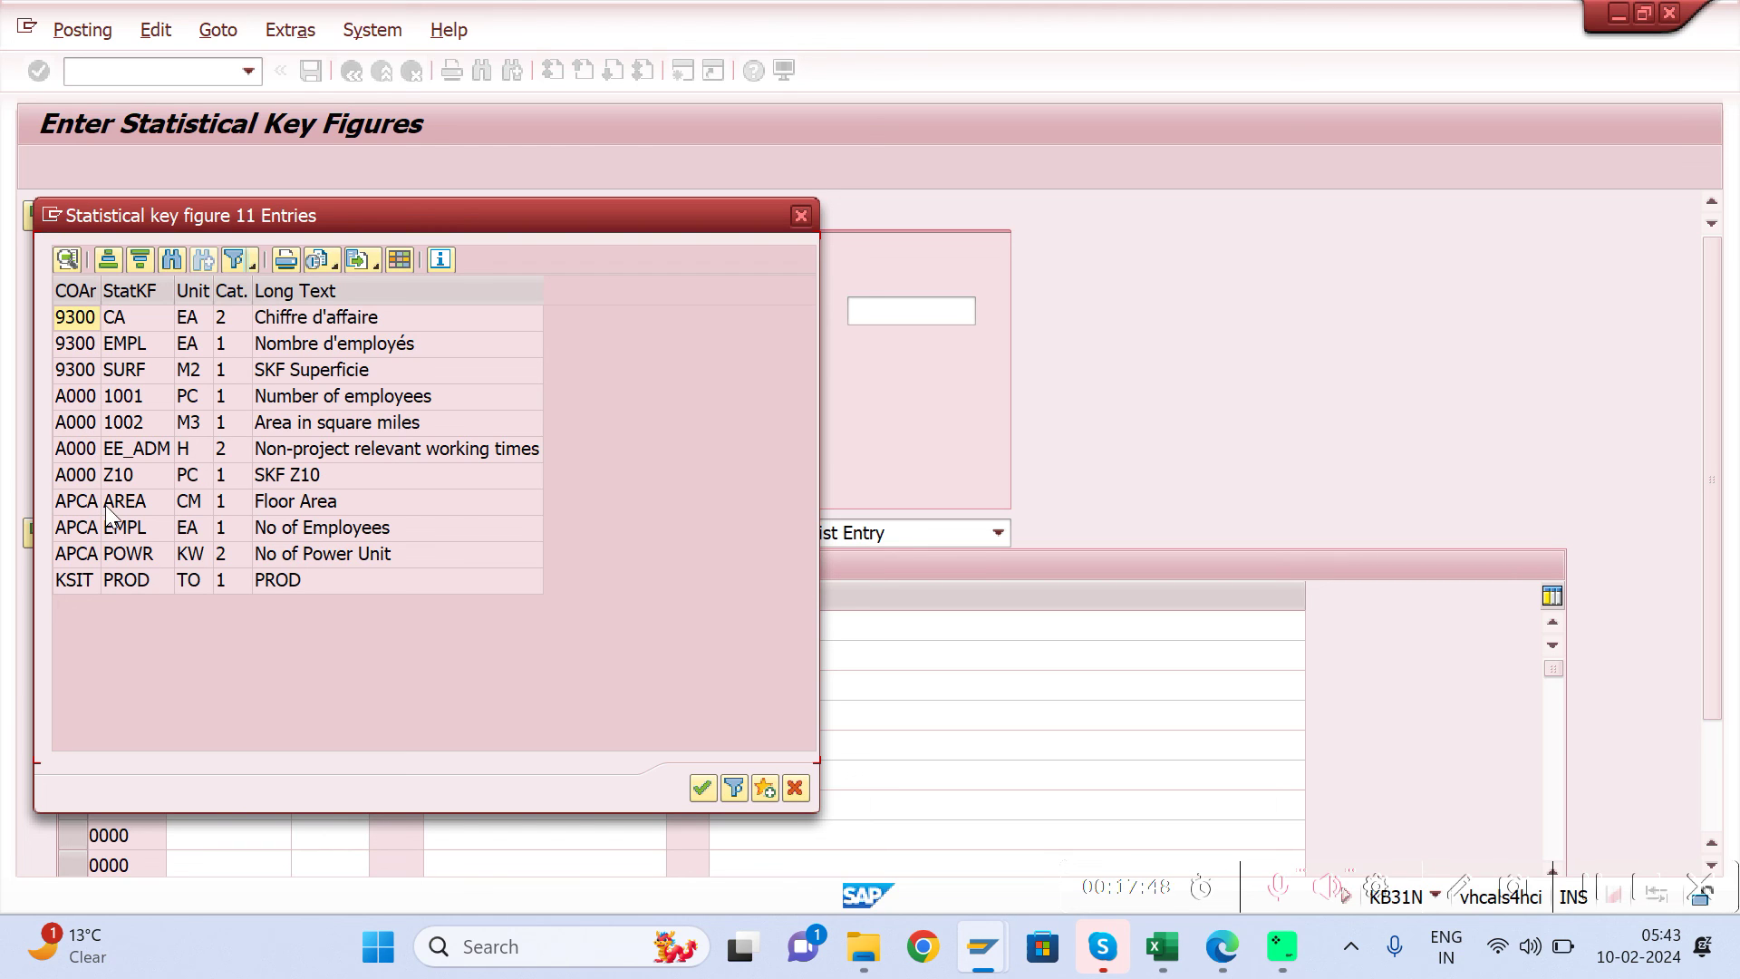
left_click(131, 527)
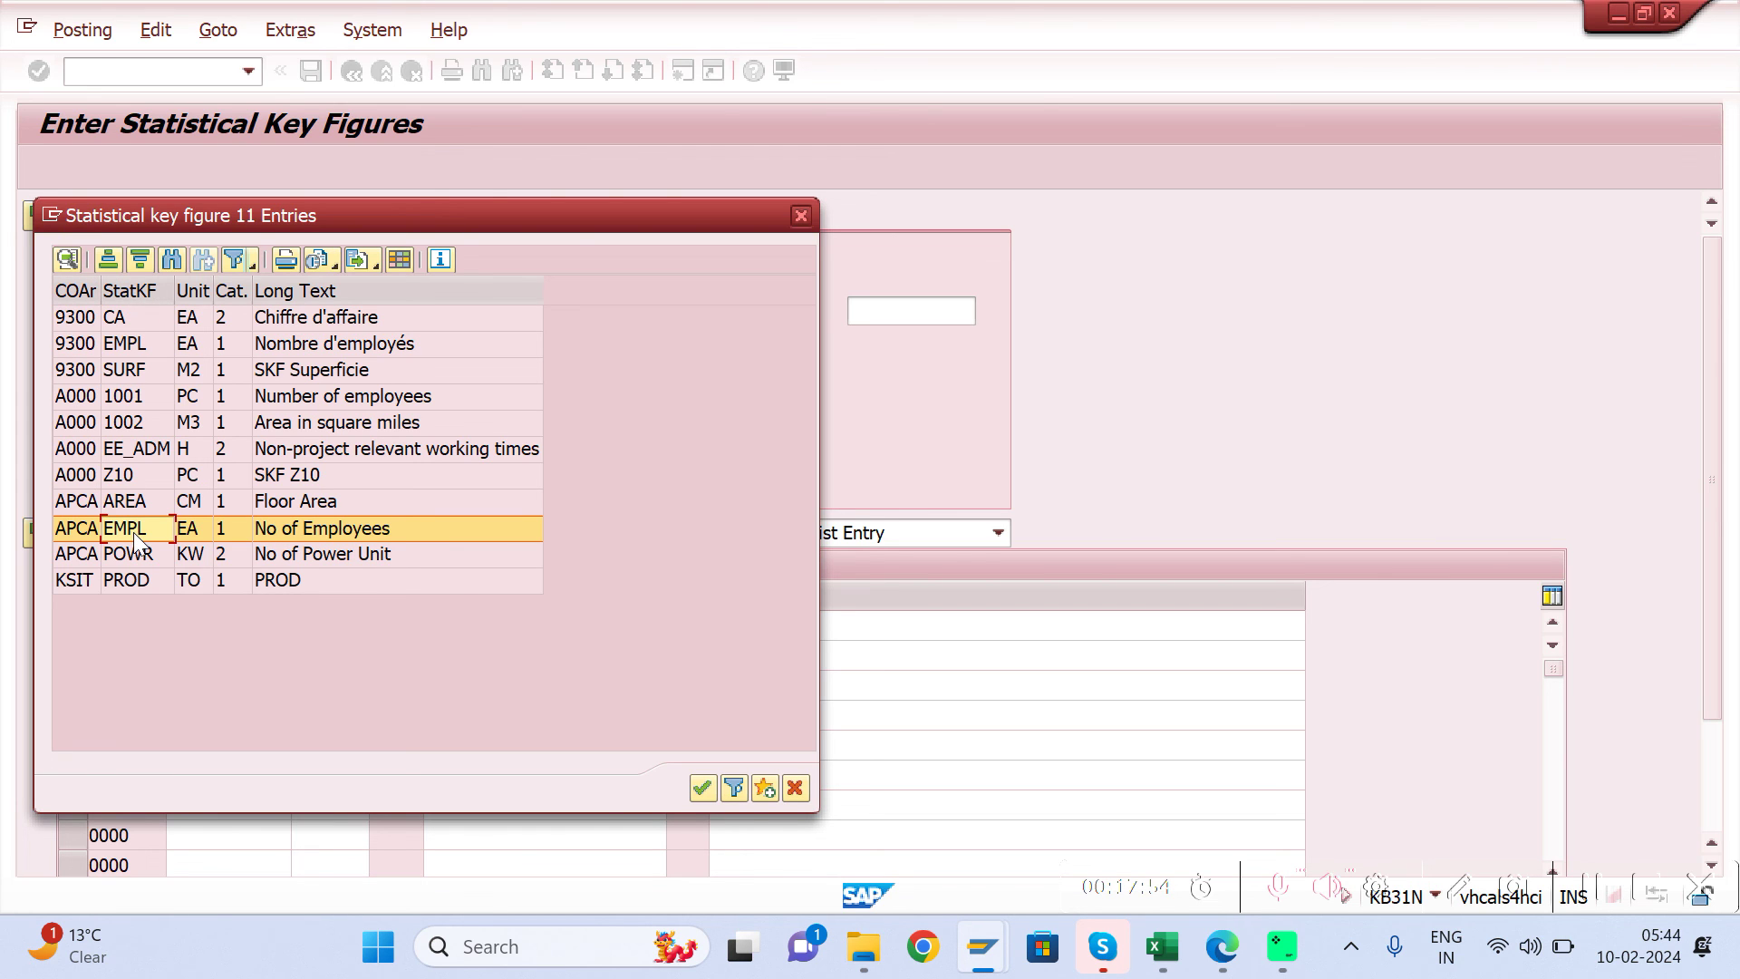
double_click(133, 528)
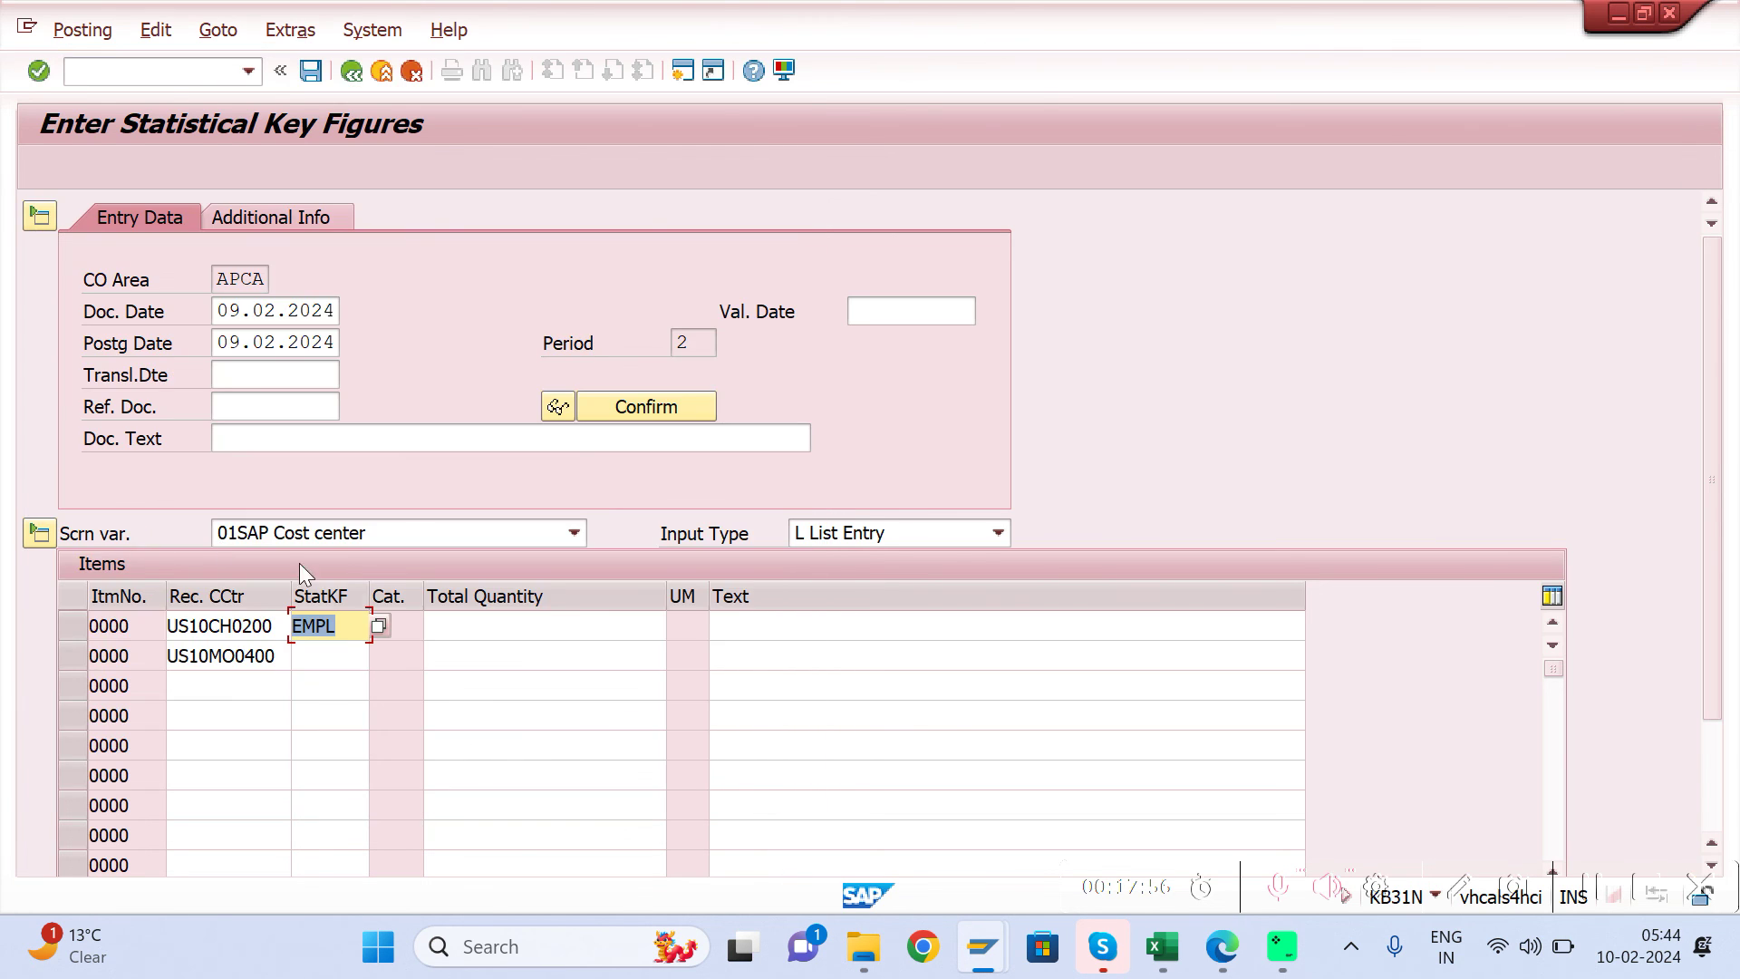
left_click(342, 656)
type("E")
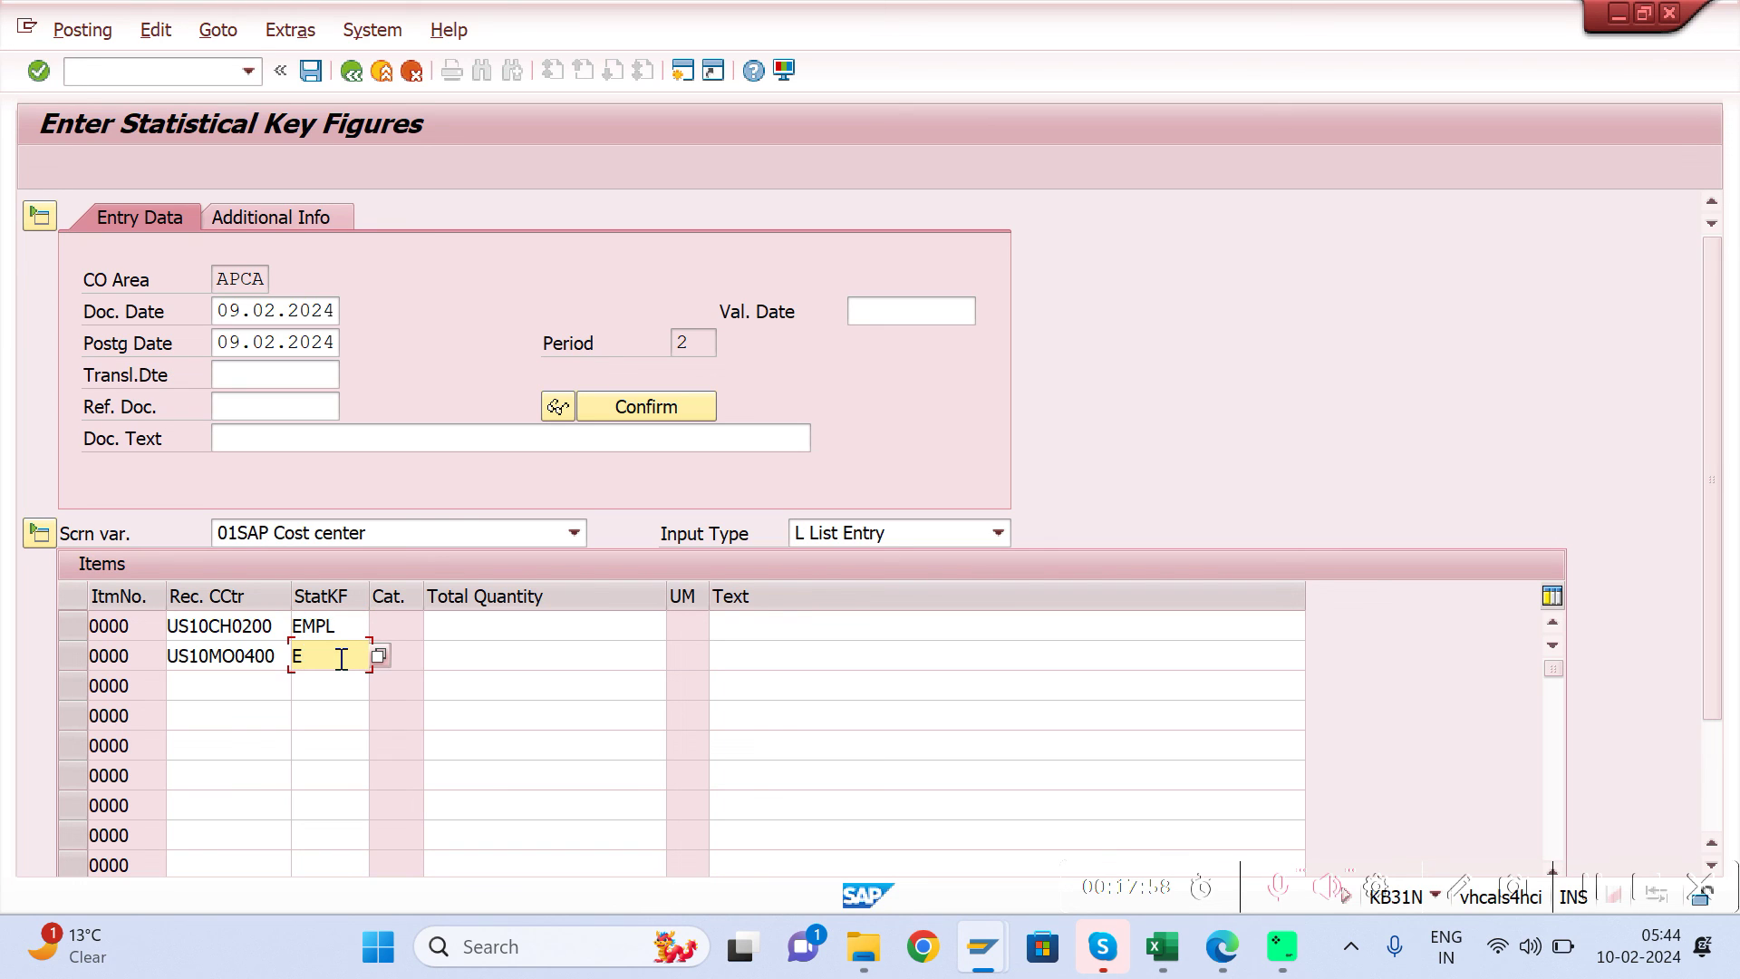
type("MPL")
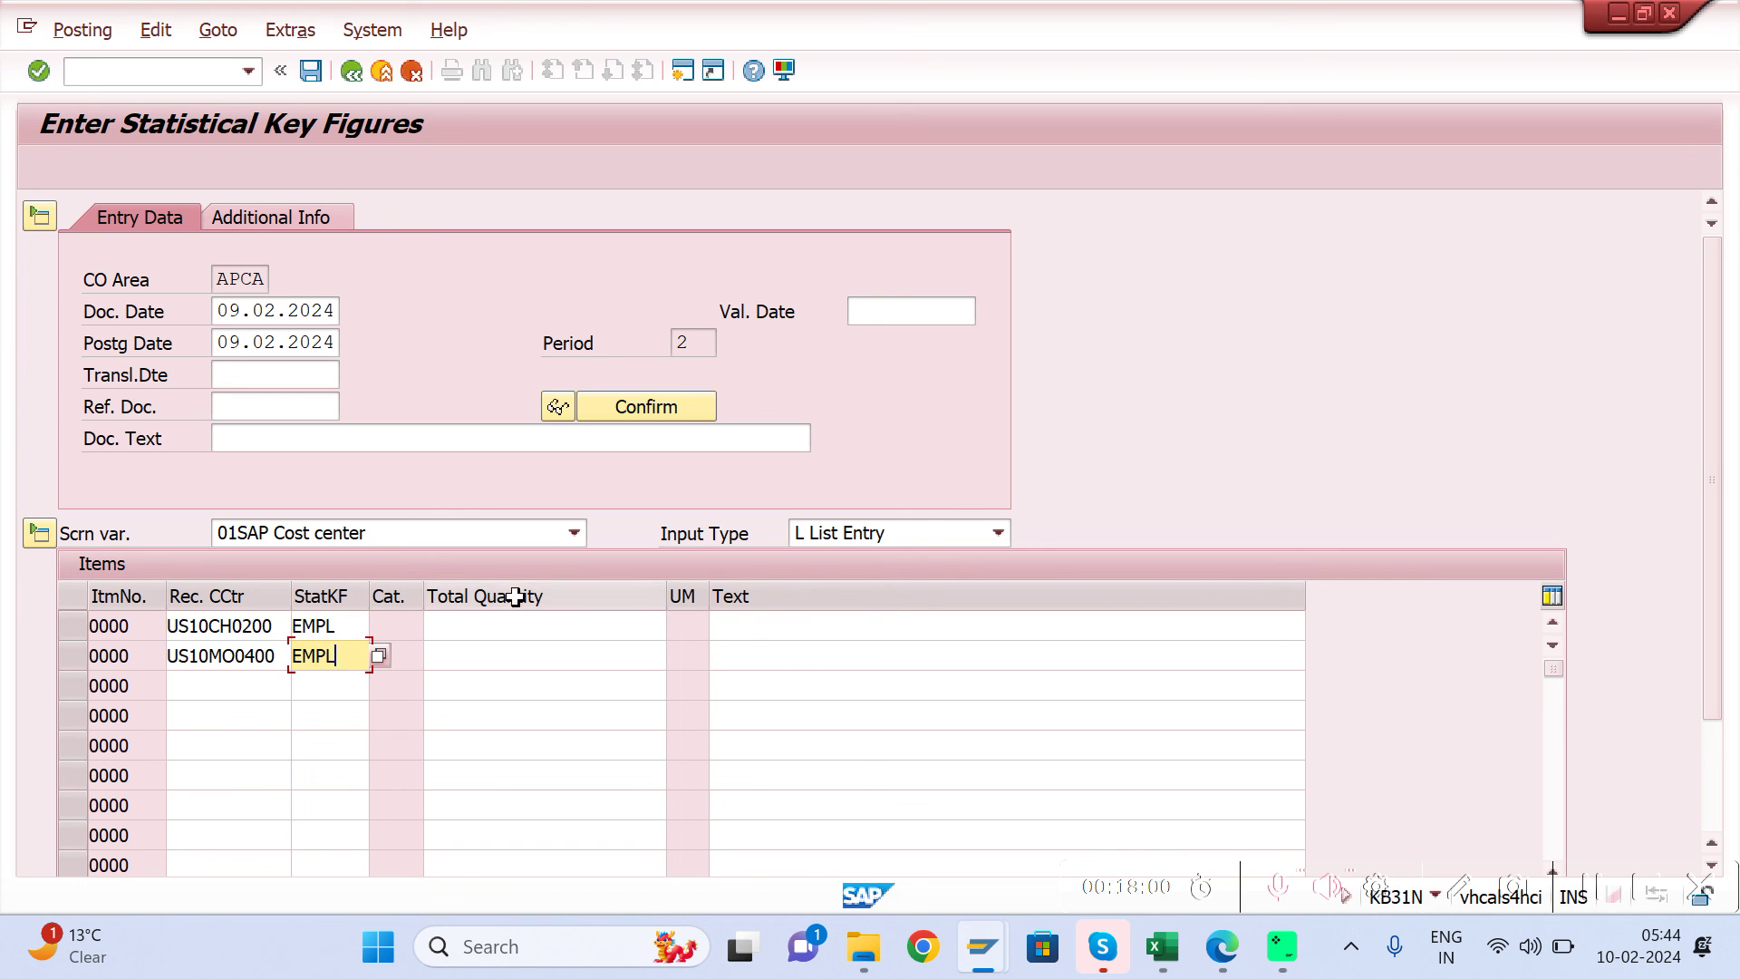
Step: Enter total quantities 10 and 5 from the Excel employee counts and post
left_click(497, 624)
key("alt+Tab")
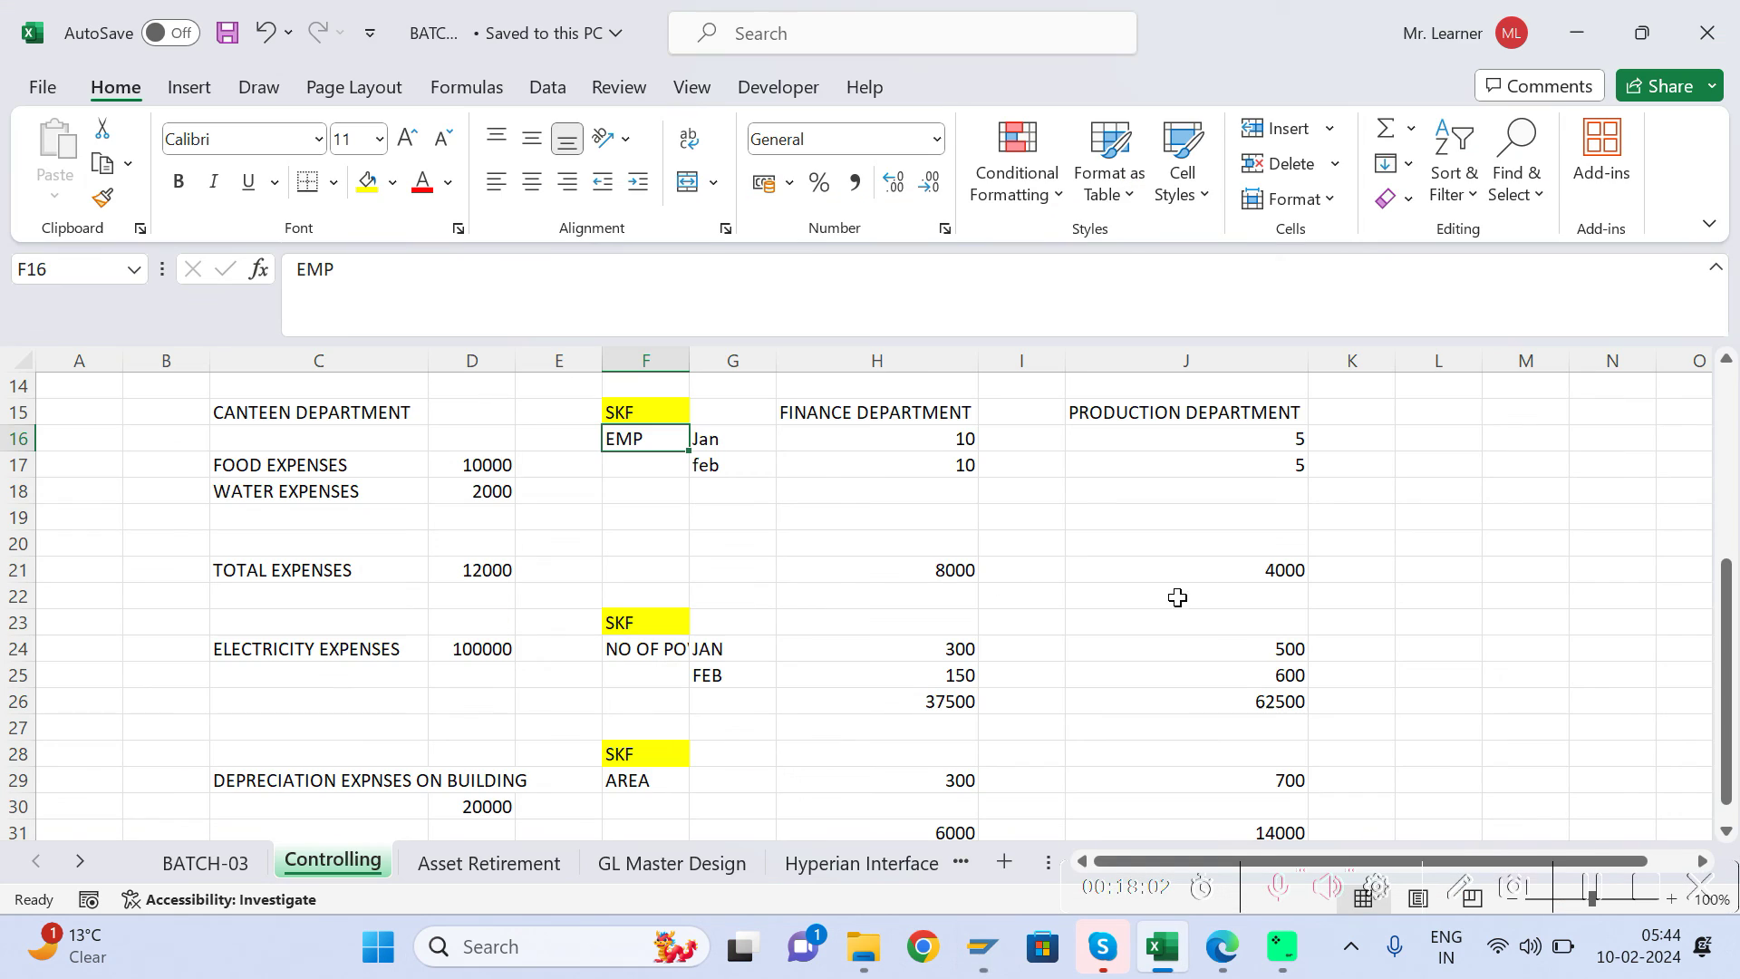
left_click(966, 443)
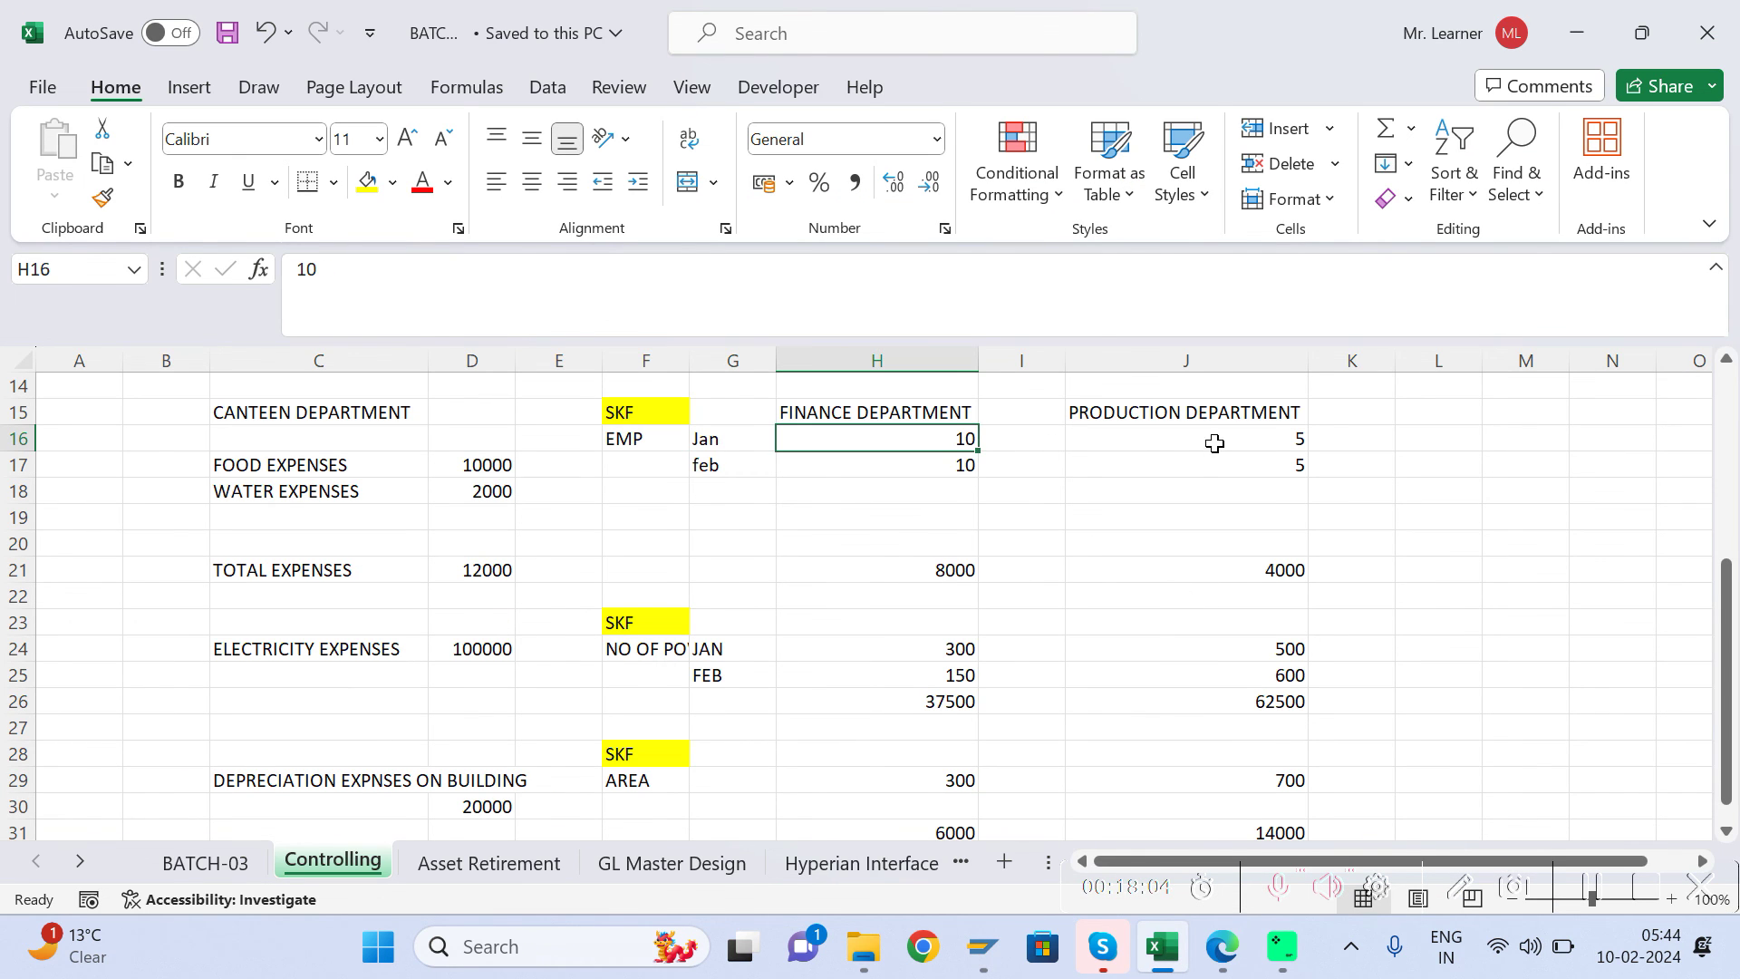
left_click(1270, 441)
key("alt+Tab")
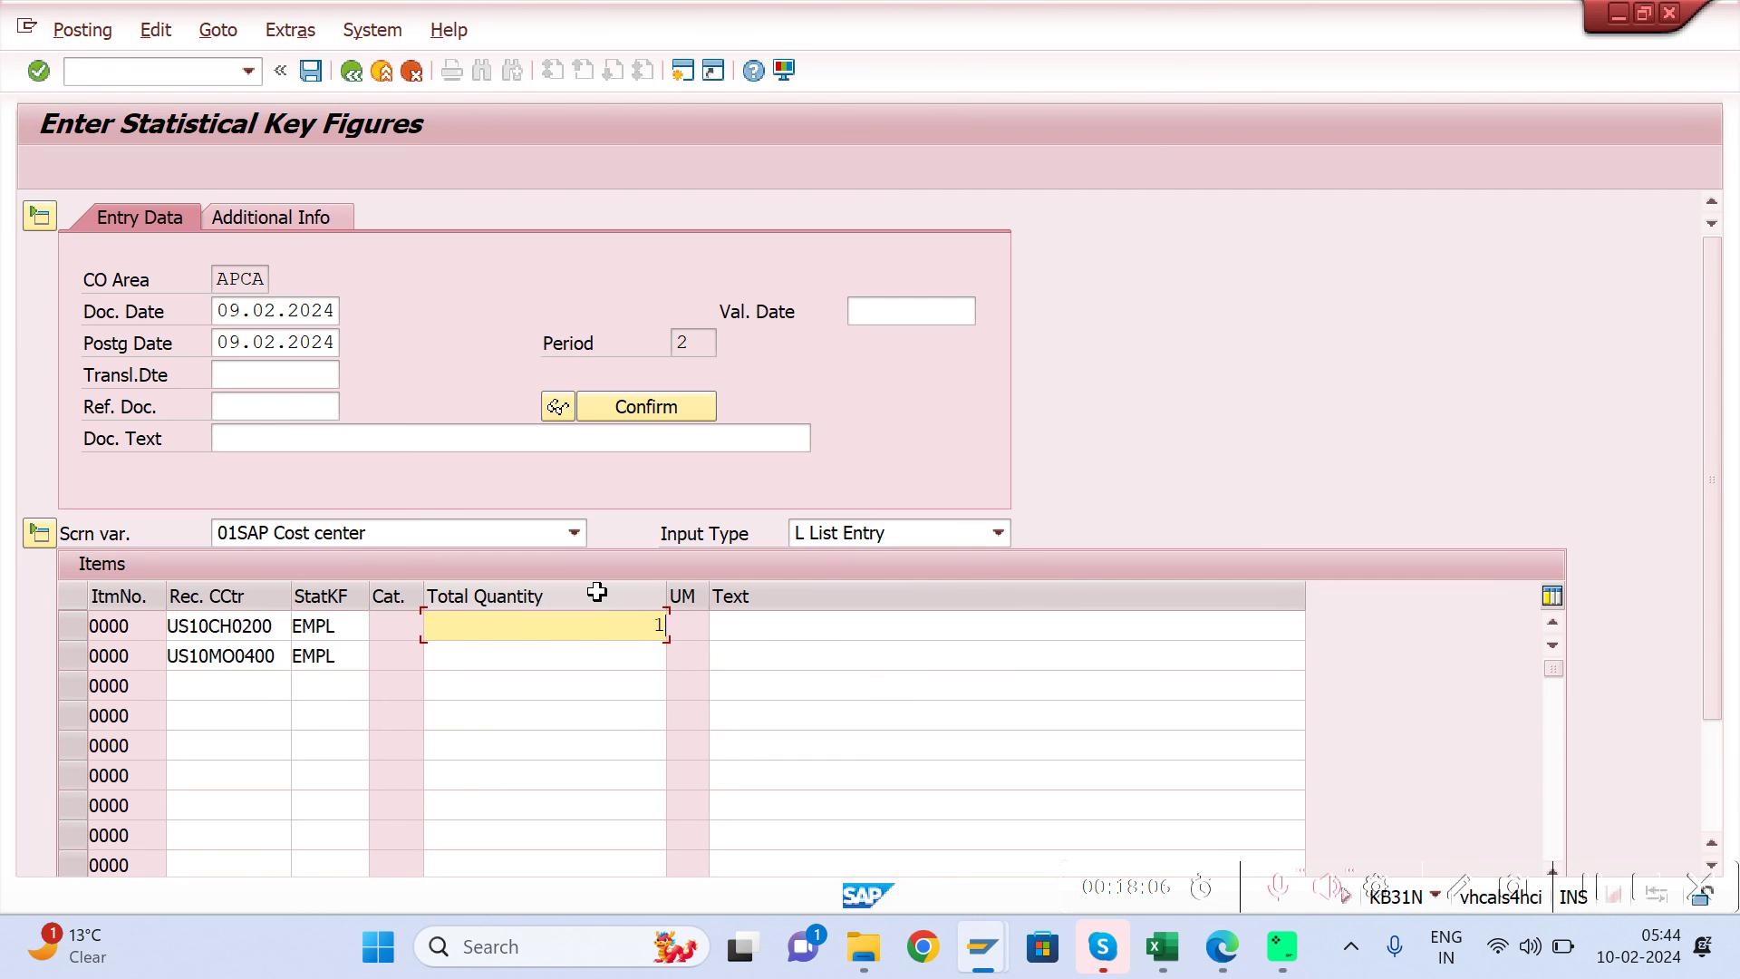
left_click(605, 665)
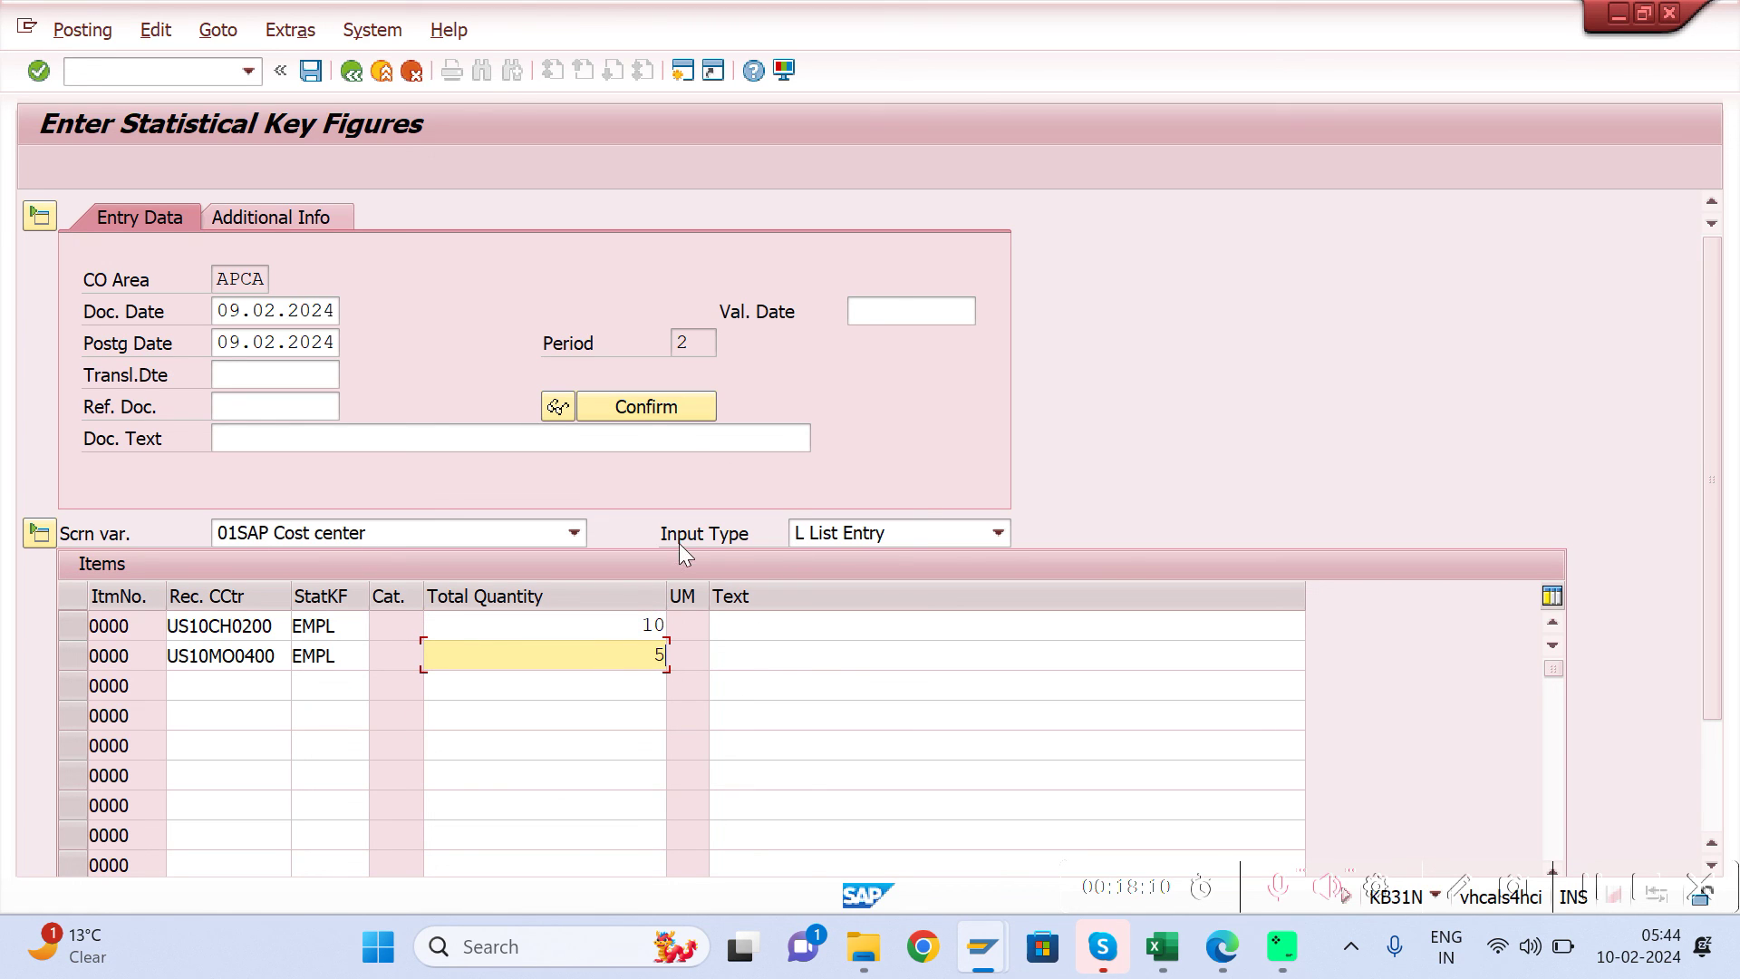
key("ctrl+s")
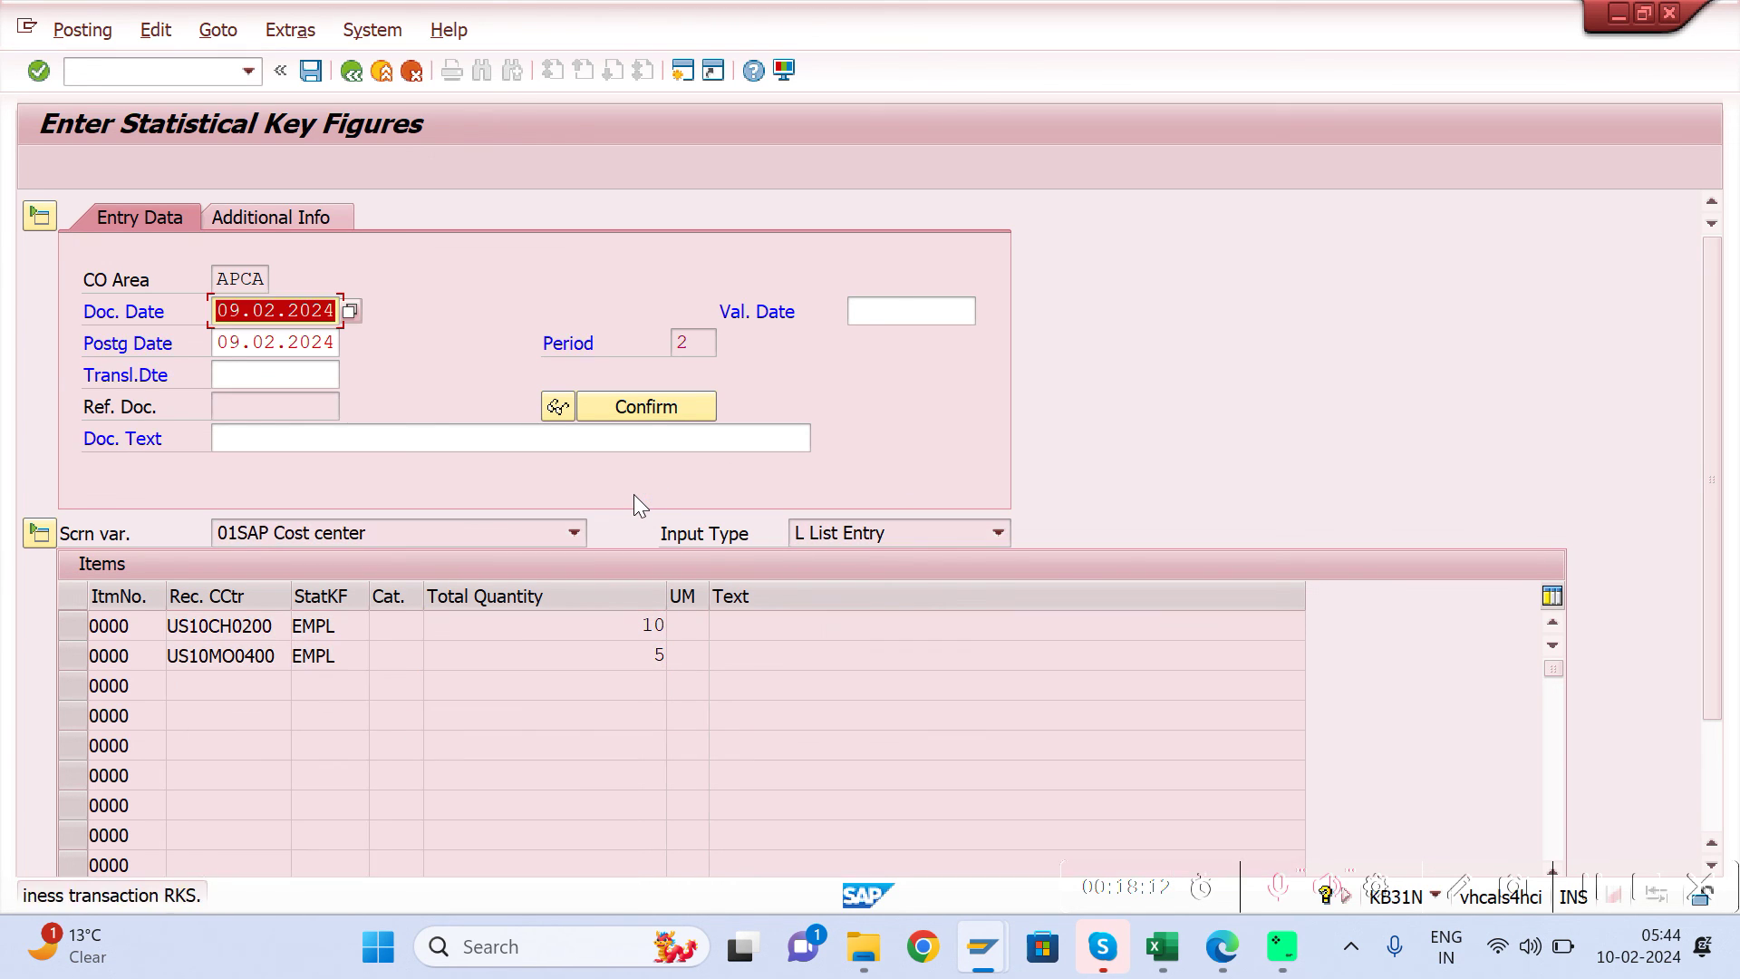